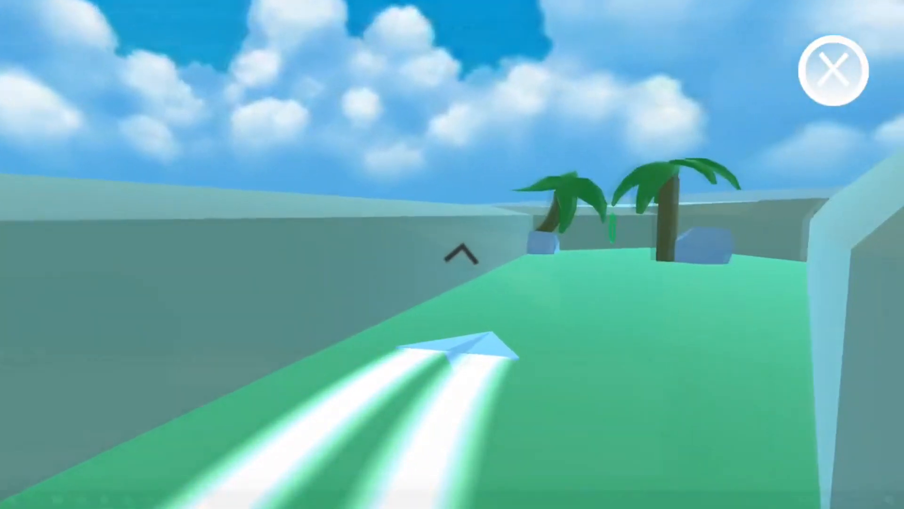
# Step: Examine the paper plane player model from several angles in the Scene view
pyautogui.click(357, 236)
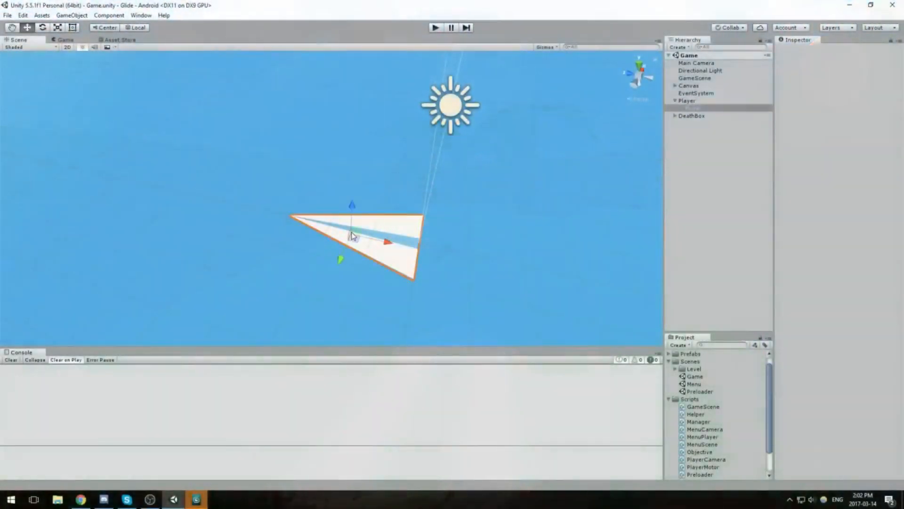
pyautogui.keyDown('alt'); pyautogui.moveTo(471, 288); pyautogui.dragTo(357, 268); pyautogui.keyUp('alt')
pyautogui.keyDown('alt'); pyautogui.moveTo(343, 122); pyautogui.dragTo(482, 281); pyautogui.keyUp('alt')
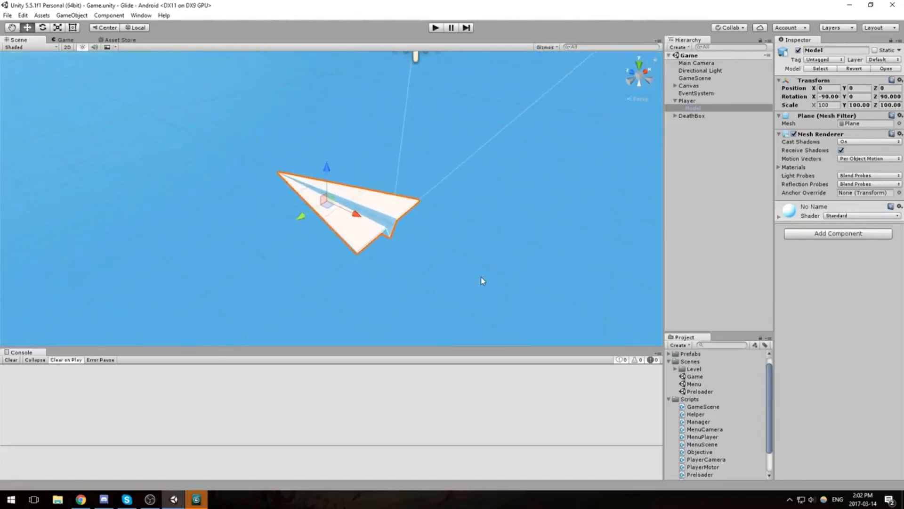
pyautogui.click(482, 280)
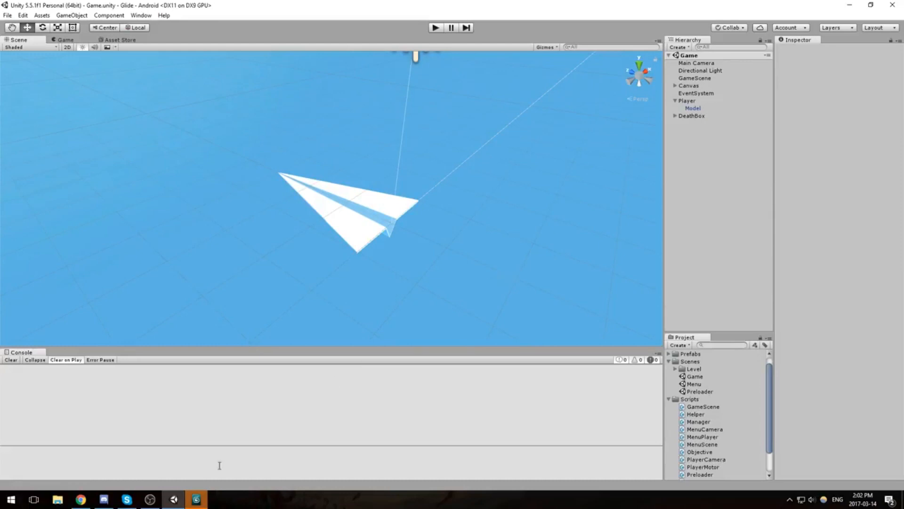
pyautogui.keyDown('alt'); pyautogui.moveTo(521, 281); pyautogui.dragTo(525, 284); pyautogui.keyUp('alt')
# Step: Switch to 3ds Max and maximize the Perspective viewport
pyautogui.click(197, 501)
pyautogui.click(577, 356)
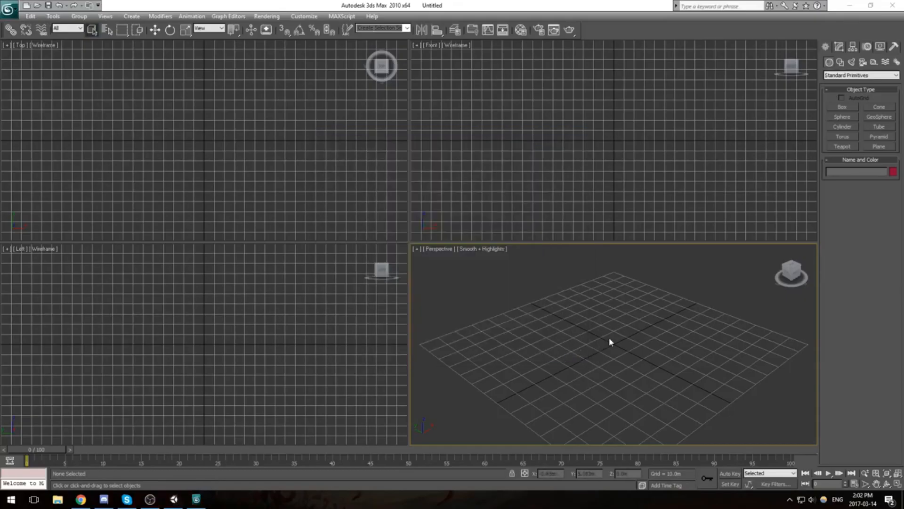
pyautogui.hotkey('alt', 'w')
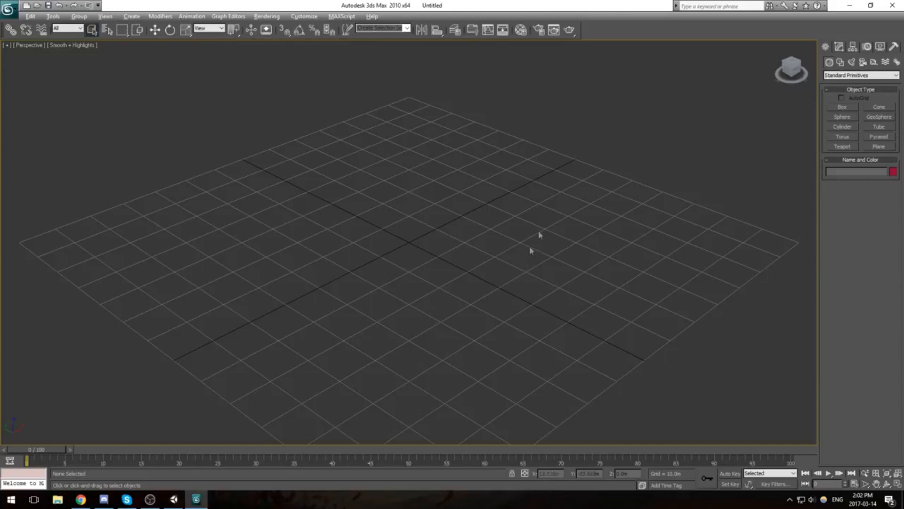
pyautogui.scroll(-8, 521, 200)
pyautogui.scroll(6, 490, 227)
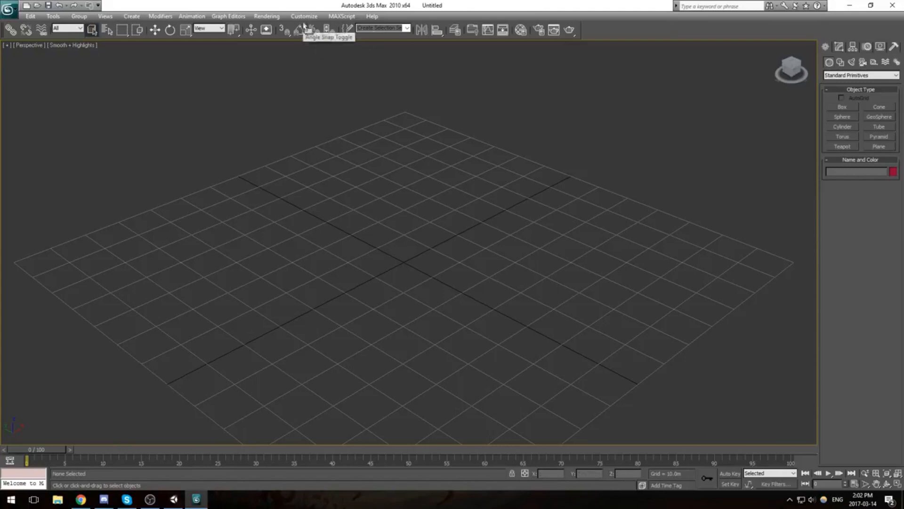
# Step: Confirm Metric with Meters as the display unit scale in the units setup
pyautogui.click(304, 17)
pyautogui.click(304, 18)
pyautogui.click(303, 18)
pyautogui.click(332, 140)
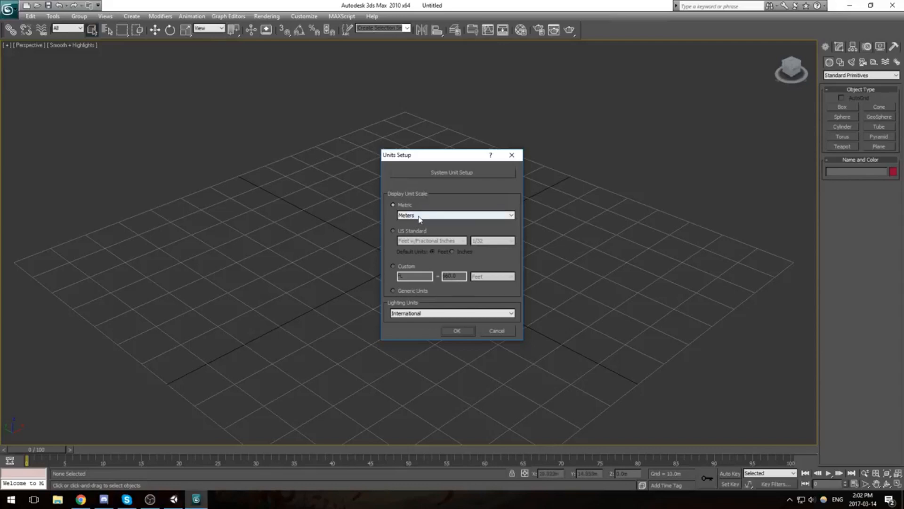
pyautogui.click(463, 334)
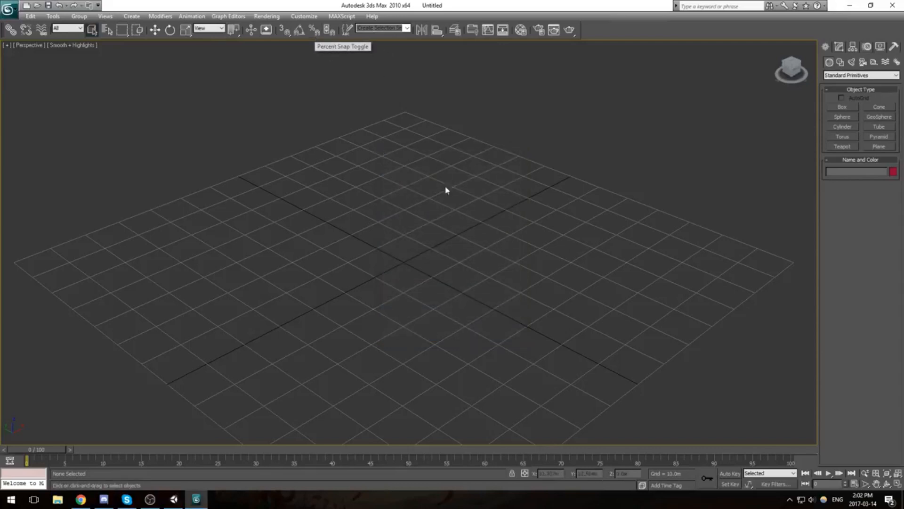
# Step: Set the home grid spacing to 1 m in the grid and snap settings
pyautogui.rightClick(315, 32)
pyautogui.click(467, 201)
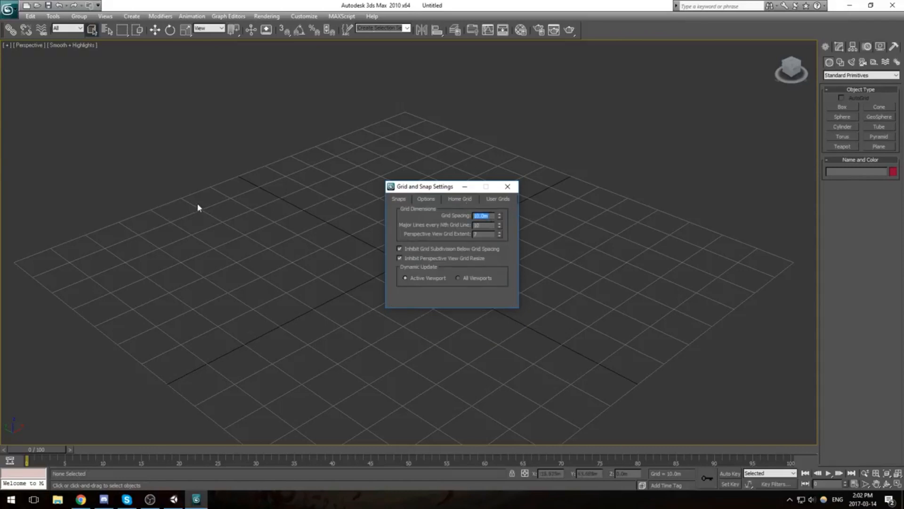
pyautogui.write('1')
pyautogui.press('Return')
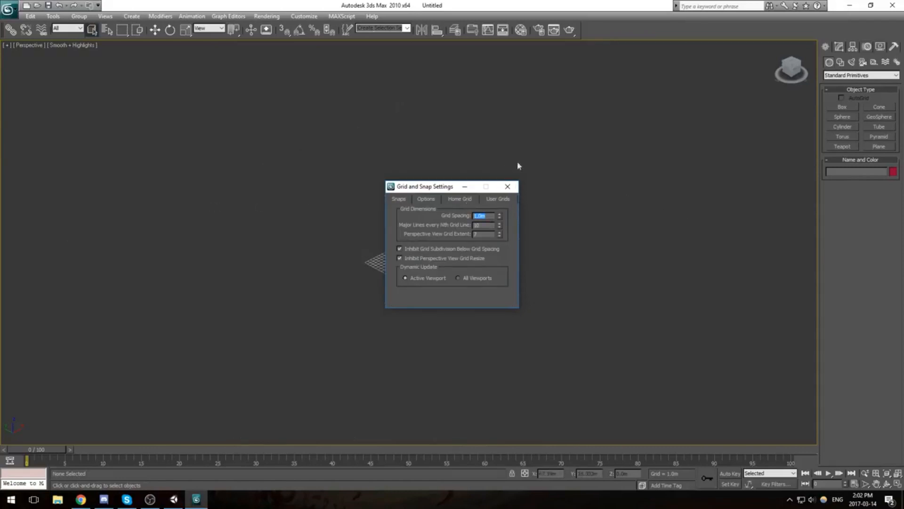
pyautogui.click(508, 186)
# Step: Draw a box with a base of about 2 by 3 m near the grid centre and make it an editable poly
pyautogui.scroll(6, 412, 281)
pyautogui.scroll(5, 404, 345)
pyautogui.click(843, 107)
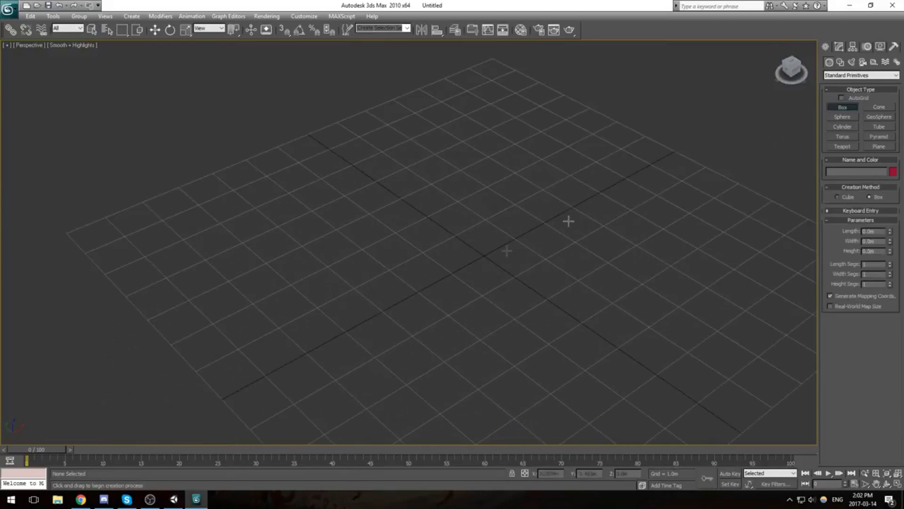
pyautogui.press('s')
pyautogui.moveTo(430, 185); pyautogui.dragTo(448, 279)
pyautogui.click(452, 221)
pyautogui.moveTo(452, 203); pyautogui.dragTo(505, 228, button='middle')
pyautogui.scroll(-5, 449, 184)
pyautogui.hotkey('ctrl', 'e')
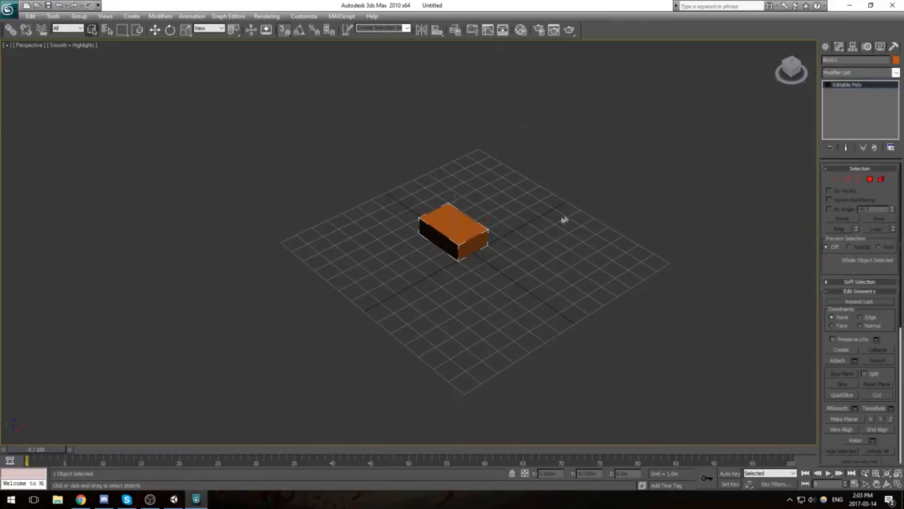
# Step: Save the scene as Map in 3ds Max format
pyautogui.hotkey('ctrl', 's')
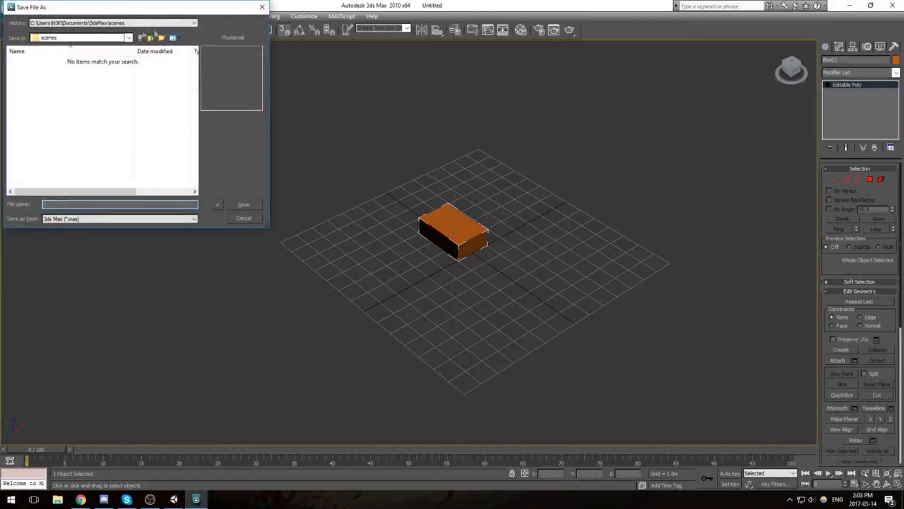
pyautogui.click(128, 37)
pyautogui.click(49, 44)
pyautogui.click(82, 206)
pyautogui.write('Map')
pyautogui.press('Return')
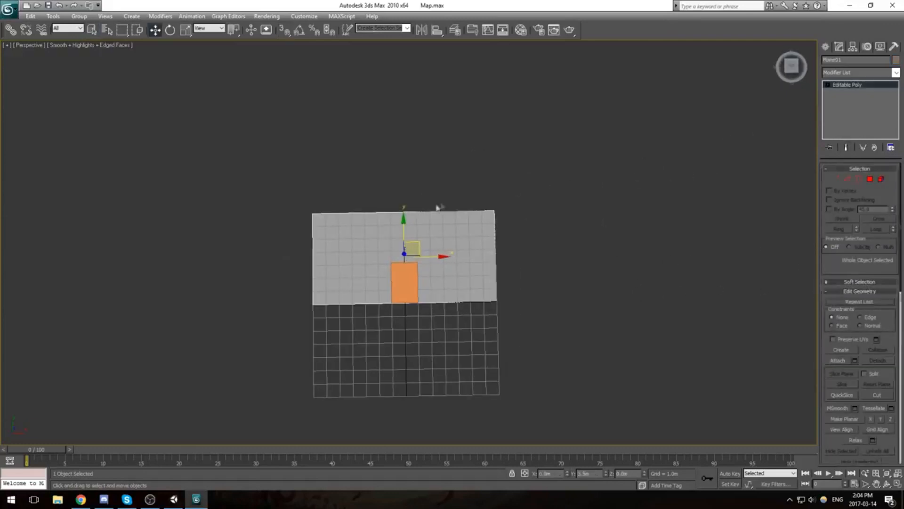
# Step: Extend the grey floor plane with a new segment from its far edge, working in the Top view
pyautogui.press('2')
pyautogui.click(469, 203)
pyautogui.keyDown('shift'); pyautogui.moveTo(469, 203); pyautogui.dragTo(448, 203); pyautogui.keyUp('shift')
pyautogui.press('t')
pyautogui.moveTo(434, 199); pyautogui.dragTo(440, 262, button='middle')
pyautogui.scroll(7, 440, 262)
# Step: Continue the floor with slanted segments by extending its leading edge forward and toward negative X
pyautogui.moveTo(408, 213); pyautogui.dragTo(346, 119)
pyautogui.scroll(-6, 414, 146)
pyautogui.scroll(7, 415, 146)
pyautogui.moveTo(441, 179); pyautogui.dragTo(384, 172, button='middle')
pyautogui.press('r')
pyautogui.press('t')
pyautogui.scroll(-3, 384, 171)
pyautogui.scroll(2, 384, 171)
pyautogui.press('w')
pyautogui.moveTo(630, 146); pyautogui.dragTo(721, 333, button='middle')
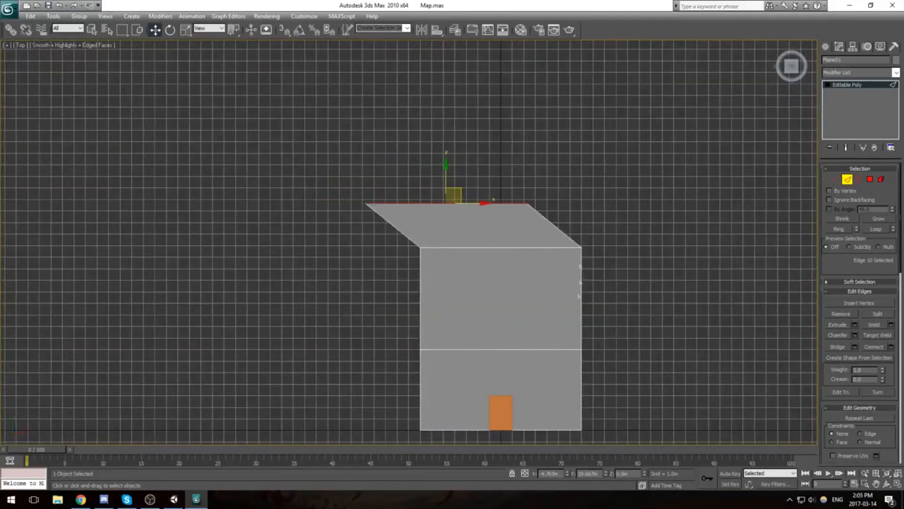
pyautogui.moveTo(456, 188); pyautogui.dragTo(439, 222, button='middle')
pyautogui.moveTo(466, 236); pyautogui.dragTo(419, 67)
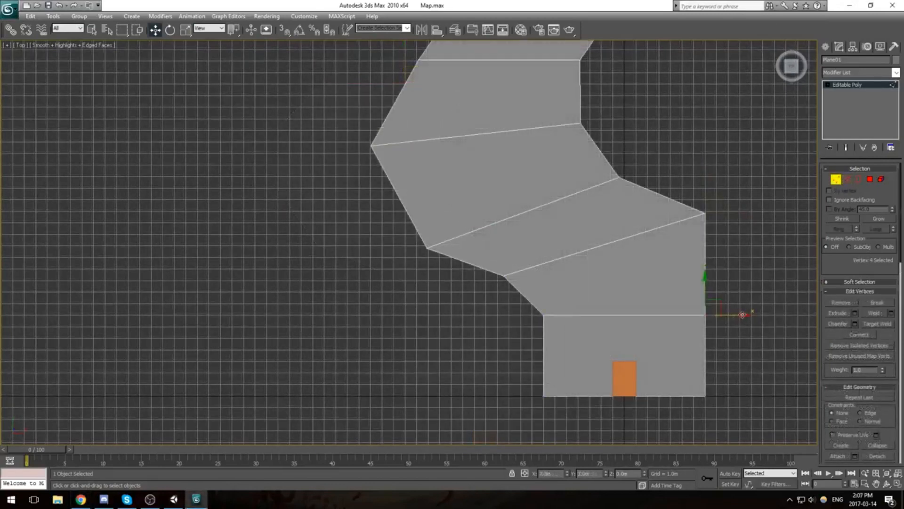
# Step: Reposition the corner vertices beside the orange box along X to reshape the track's first bend
pyautogui.moveTo(704, 314); pyautogui.dragTo(659, 315)
pyautogui.moveTo(705, 213)
pyautogui.mouseDown()
pyautogui.moveTo(660, 214)
pyautogui.moveTo(700, 219)
pyautogui.mouseUp()
pyautogui.click(660, 314)
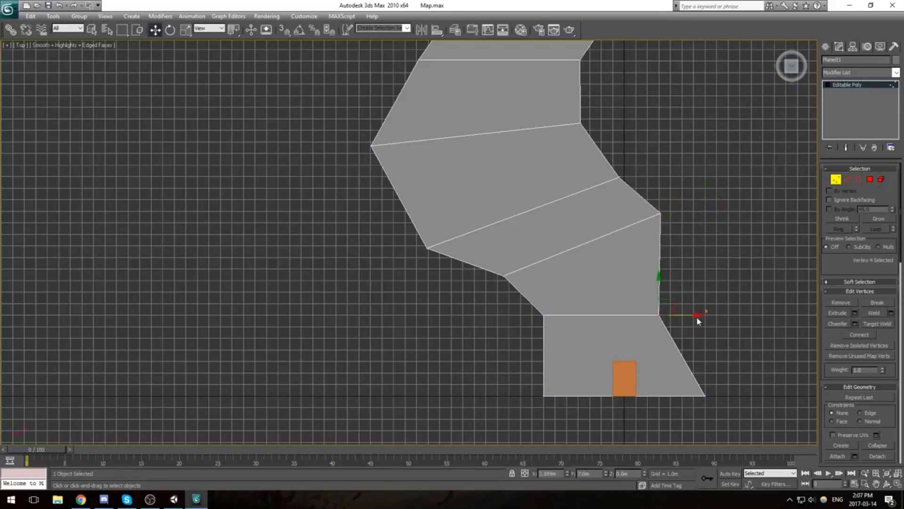
pyautogui.moveTo(697, 315); pyautogui.dragTo(726, 316)
pyautogui.click(705, 395)
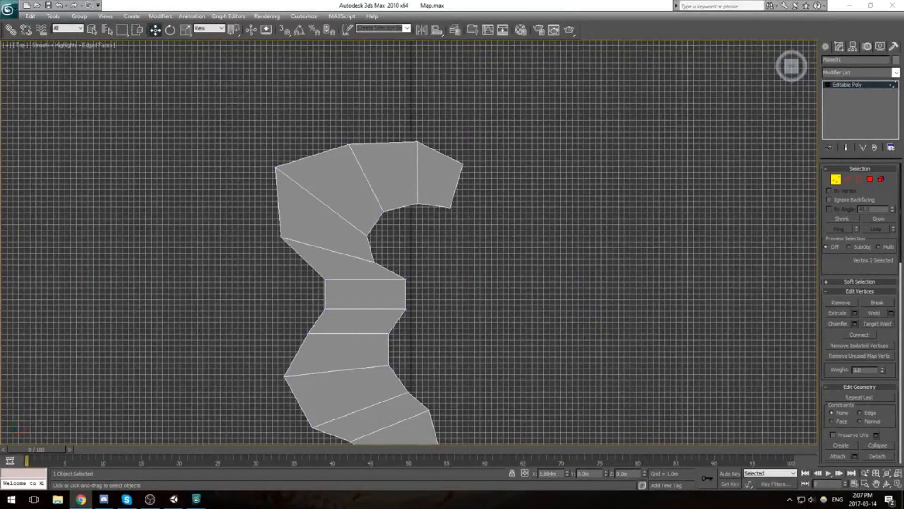
# Step: Extend the track's open edge toward positive X with three widening segments and rotate the last edge
pyautogui.press('2')
pyautogui.keyDown('shift'); pyautogui.moveTo(472, 172); pyautogui.dragTo(612, 201); pyautogui.keyUp('shift')
pyautogui.press('r')
pyautogui.press('w')
pyautogui.press('r')
pyautogui.press('w')
pyautogui.press('r')
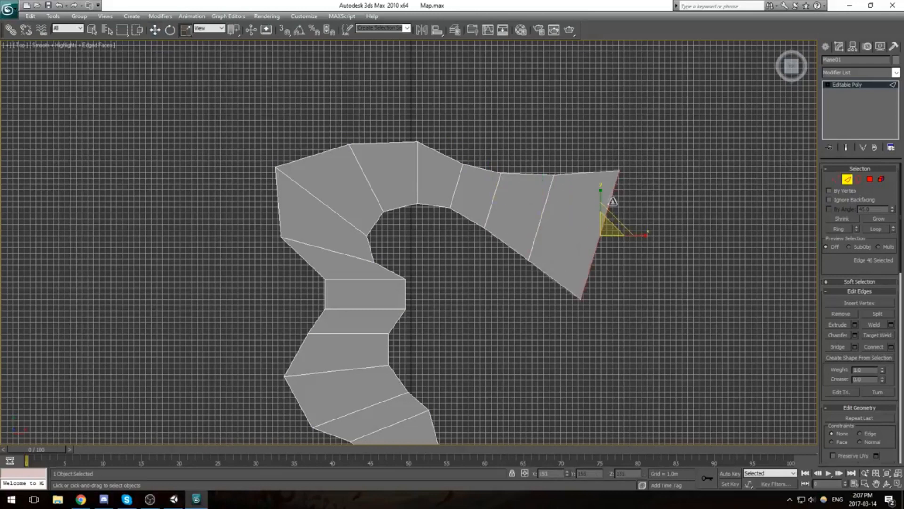
pyautogui.press('e')
pyautogui.moveTo(604, 256); pyautogui.dragTo(608, 245)
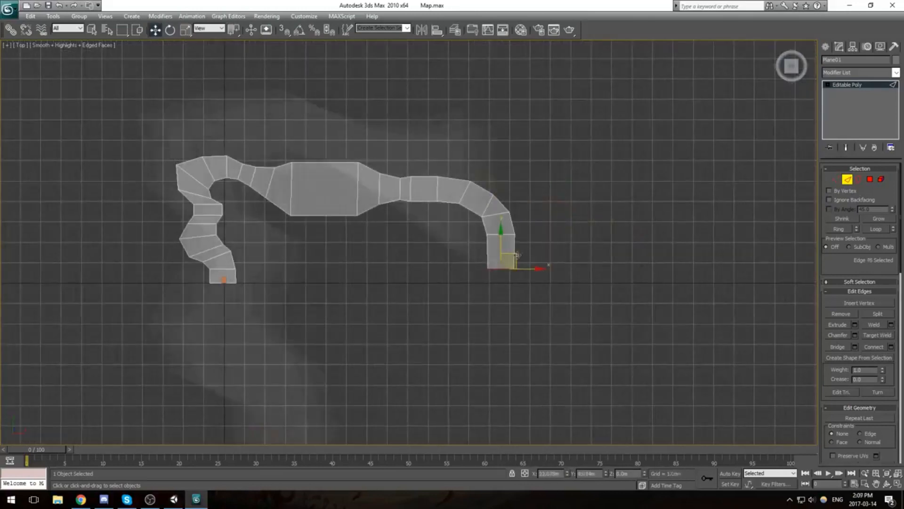
# Step: Extend the track's far end toward negative Y with two segments, scaling each new edge wider
pyautogui.keyDown('shift'); pyautogui.moveTo(517, 255); pyautogui.dragTo(527, 327); pyautogui.keyUp('shift')
pyautogui.press('r')
pyautogui.scroll(2, 557, 259)
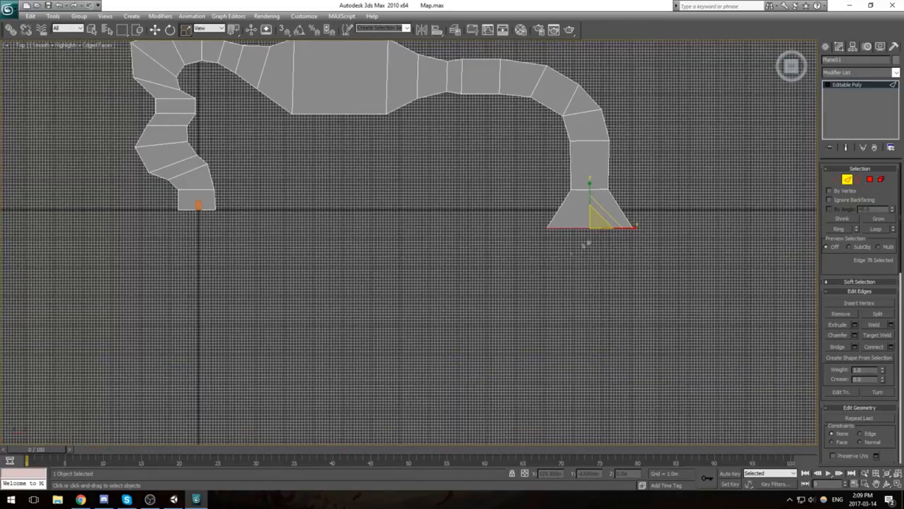
pyautogui.press('w')
pyautogui.keyDown('shift'); pyautogui.moveTo(592, 199); pyautogui.dragTo(593, 242); pyautogui.keyUp('shift')
pyautogui.press('r')
pyautogui.moveTo(595, 263); pyautogui.dragTo(594, 236)
pyautogui.press('2')
pyautogui.press('w')
pyautogui.press('2')
# Step: Extrude further segments from the widest edge, scaling and rotating them so the track narrows and turns back toward negative X
pyautogui.keyDown('shift'); pyautogui.moveTo(592, 275); pyautogui.dragTo(607, 371); pyautogui.keyUp('shift')
pyautogui.press('e')
pyautogui.press('r')
pyautogui.moveTo(592, 323); pyautogui.dragTo(532, 335)
pyautogui.press('w')
pyautogui.press('2')
pyautogui.press('2')
pyautogui.press('r')
pyautogui.moveTo(533, 336); pyautogui.dragTo(646, 426)
pyautogui.press('e')
pyautogui.press('w')
pyautogui.moveTo(532, 336); pyautogui.dragTo(537, 338)
# Step: Add a narrow segment at the end of the turn and rotate its open edge toward the track's start
pyautogui.scroll(-2, 518, 342)
pyautogui.scroll(2, 532, 320)
pyautogui.moveTo(445, 311); pyautogui.dragTo(527, 287, button='middle')
pyautogui.keyDown('shift'); pyautogui.moveTo(655, 325); pyautogui.dragTo(612, 336); pyautogui.keyUp('shift')
pyautogui.press('e')
pyautogui.moveTo(579, 310); pyautogui.dragTo(600, 293)
pyautogui.press('w')
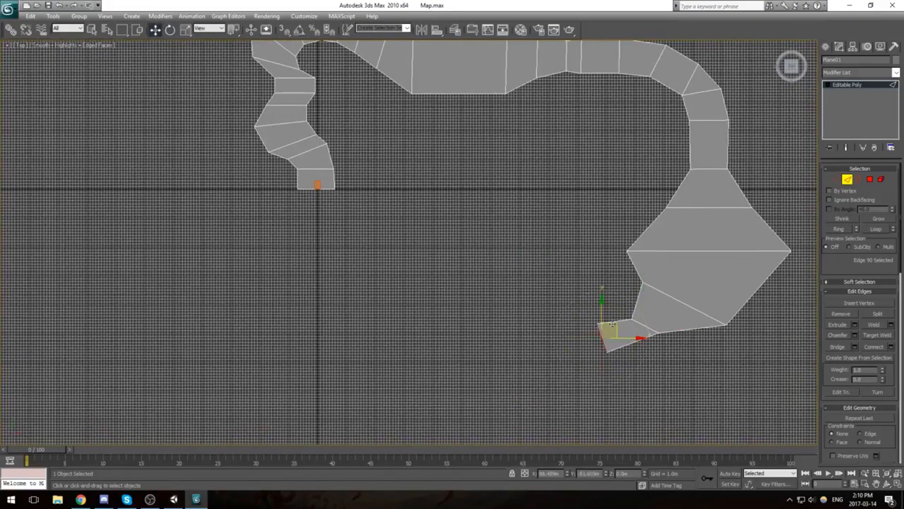
pyautogui.moveTo(529, 287); pyautogui.dragTo(490, 251, button='middle')
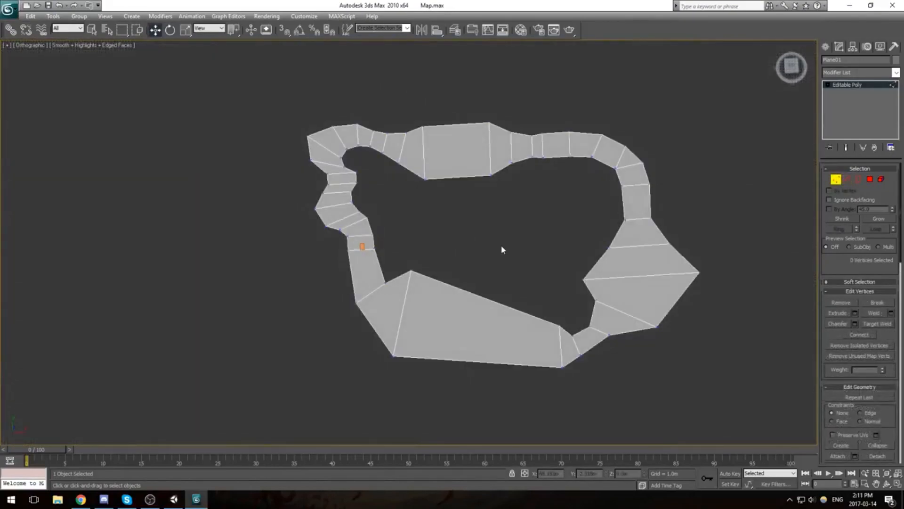
# Step: Examine the layout of the closed track loop from above
pyautogui.scroll(4, 506, 284)
pyautogui.scroll(-3, 519, 284)
pyautogui.keyDown('alt'); pyautogui.moveTo(519, 284); pyautogui.dragTo(498, 270, button='middle'); pyautogui.keyUp('alt')
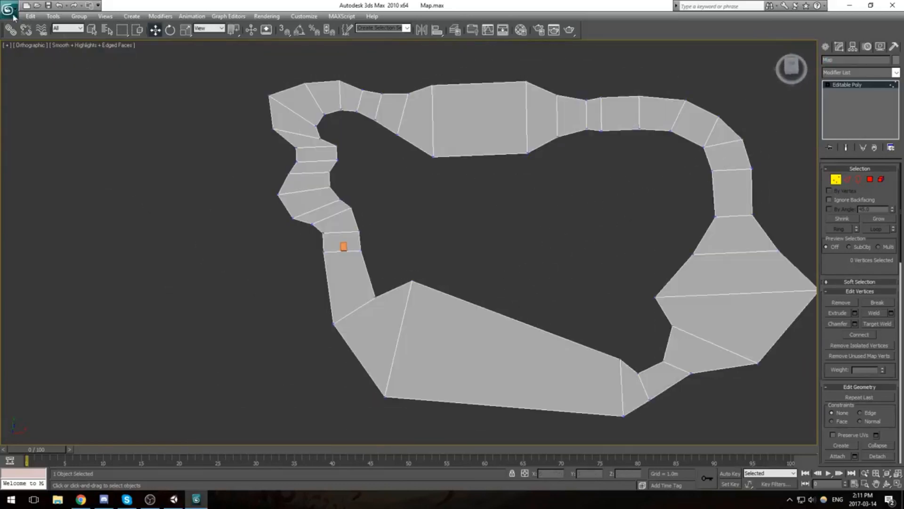
pyautogui.click(893, 47)
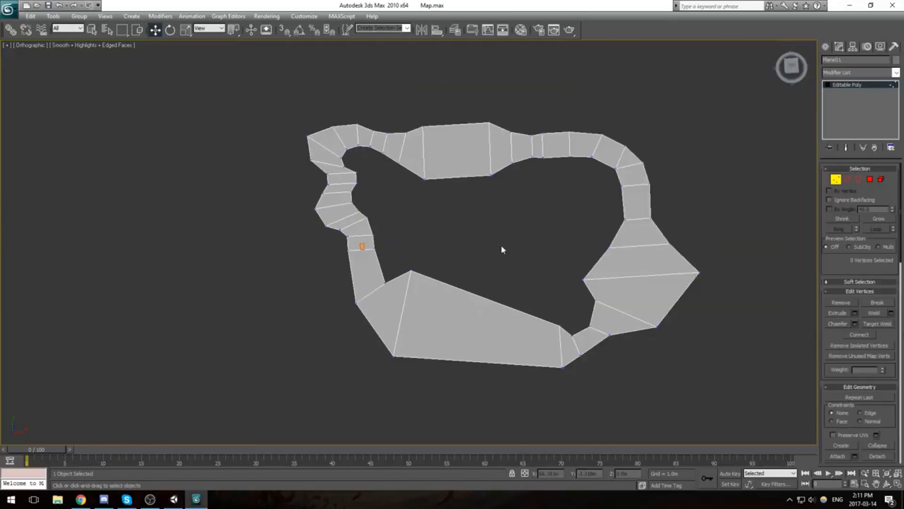
pyautogui.scroll(4, 501, 245)
pyautogui.scroll(-3, 519, 289)
pyautogui.scroll(1, 506, 274)
pyautogui.moveTo(506, 270)
pyautogui.keyDown('alt'); pyautogui.mouseDown(button='middle')
pyautogui.moveTo(526, 230)
pyautogui.moveTo(559, 228)
pyautogui.moveTo(572, 255)
pyautogui.moveTo(497, 266)
pyautogui.moveTo(503, 284)
pyautogui.mouseUp(button='middle'); pyautogui.keyUp('alt')
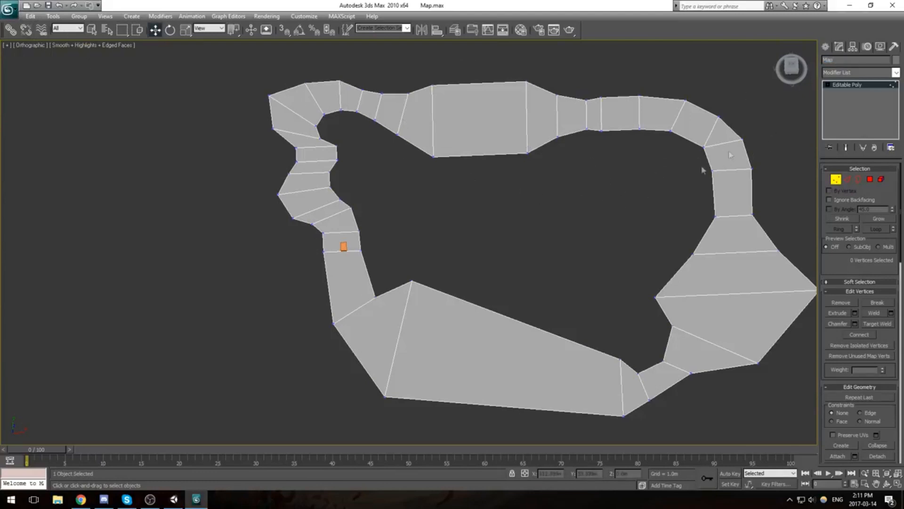
# Step: Reset the track object's transform with the Reset XForm utility
pyautogui.click(880, 46)
pyautogui.click(894, 46)
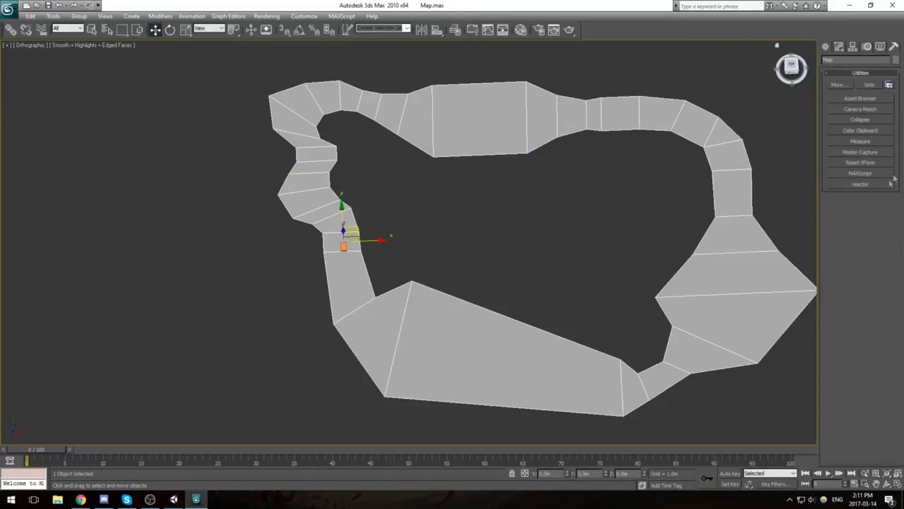
pyautogui.click(839, 47)
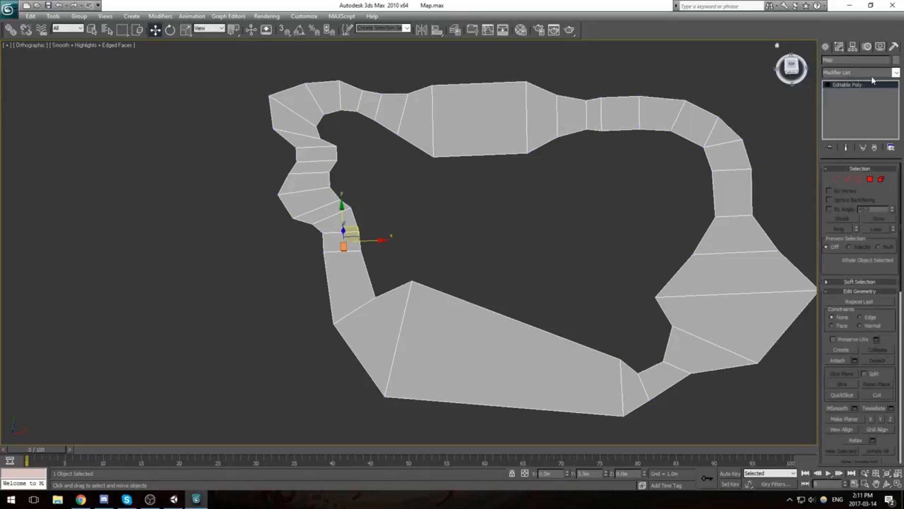
pyautogui.click(894, 48)
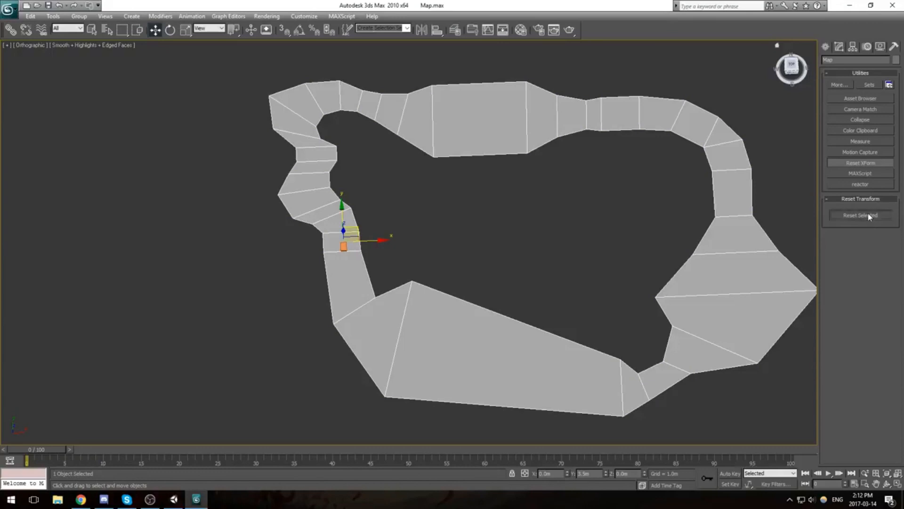
pyautogui.click(841, 47)
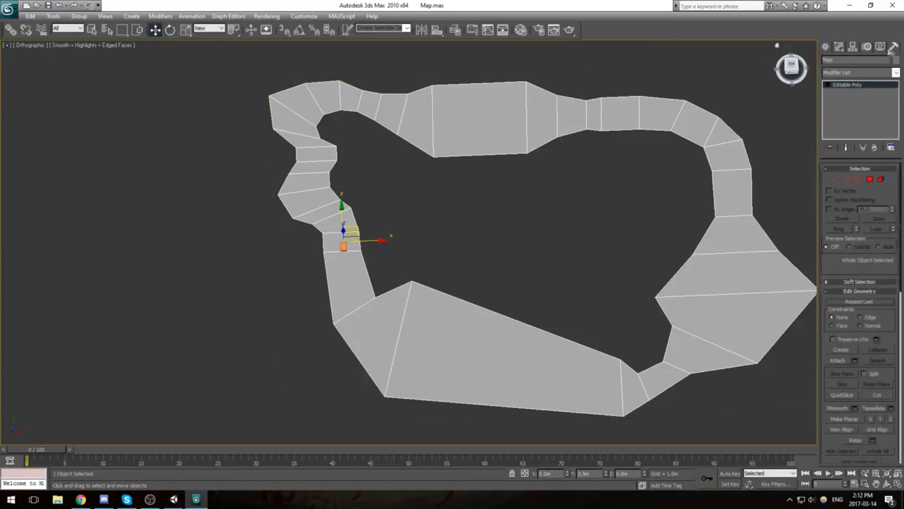
pyautogui.click(890, 49)
# Step: Rotate only the track object's pivot by 90 degrees about X so that its Y axis points up
pyautogui.click(854, 49)
pyautogui.click(860, 106)
pyautogui.scroll(10, 468, 204)
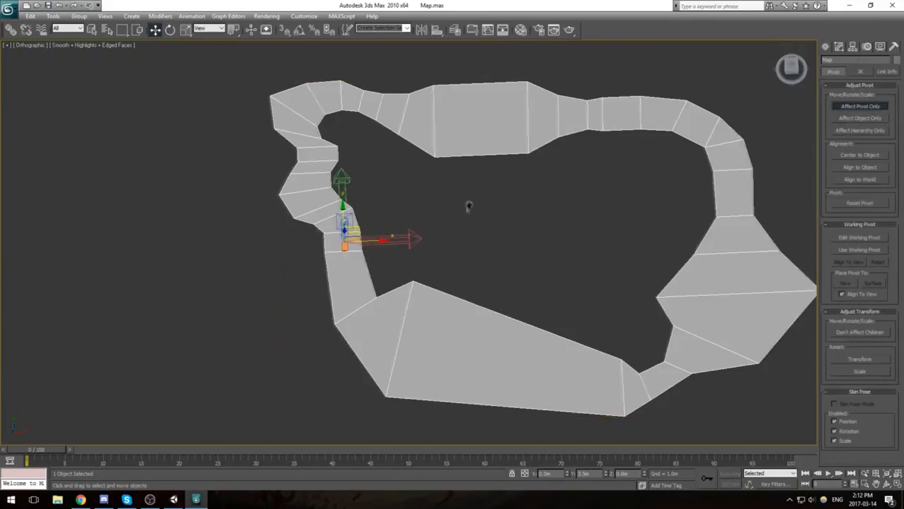
pyautogui.press('e')
pyautogui.keyDown('alt'); pyautogui.moveTo(553, 180); pyautogui.dragTo(421, 206, button='middle'); pyautogui.keyUp('alt')
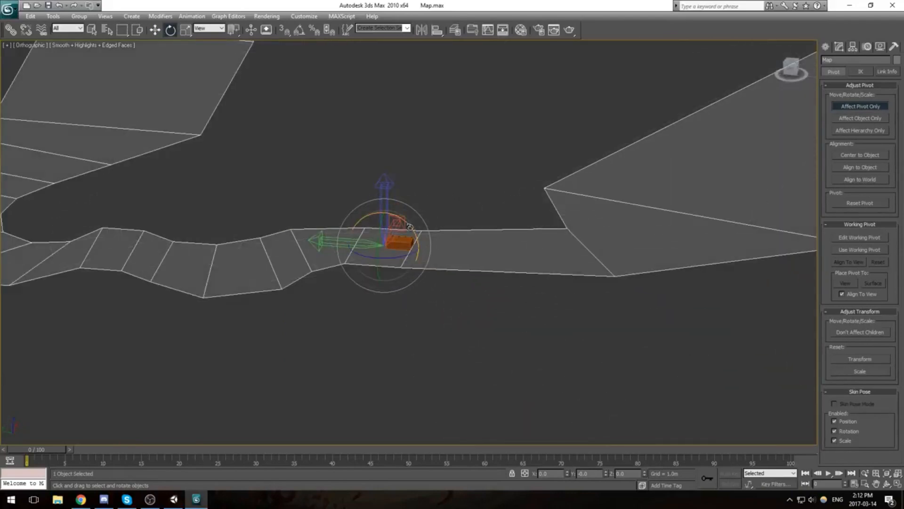
pyautogui.moveTo(410, 227); pyautogui.dragTo(457, 268)
pyautogui.hotkey('ctrl', 'z')
pyautogui.moveTo(409, 226); pyautogui.dragTo(309, 272)
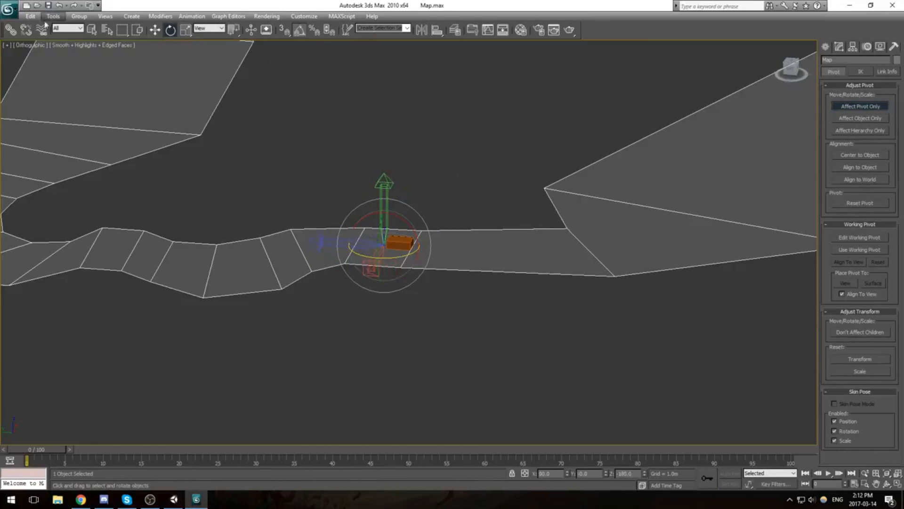
# Step: Export the scene to the Desktop as an Autodesk FBX file named map and acknowledge the export warning
pyautogui.click(9, 9)
pyautogui.click(36, 129)
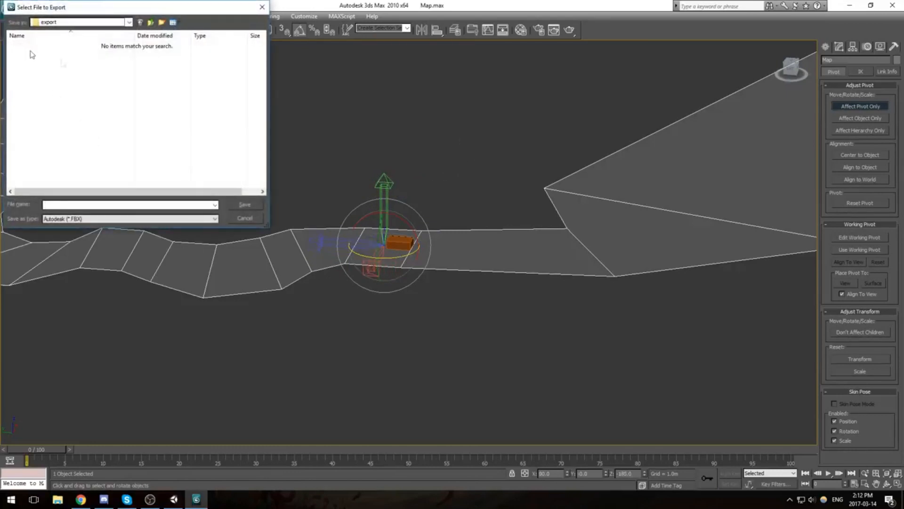
pyautogui.click(106, 22)
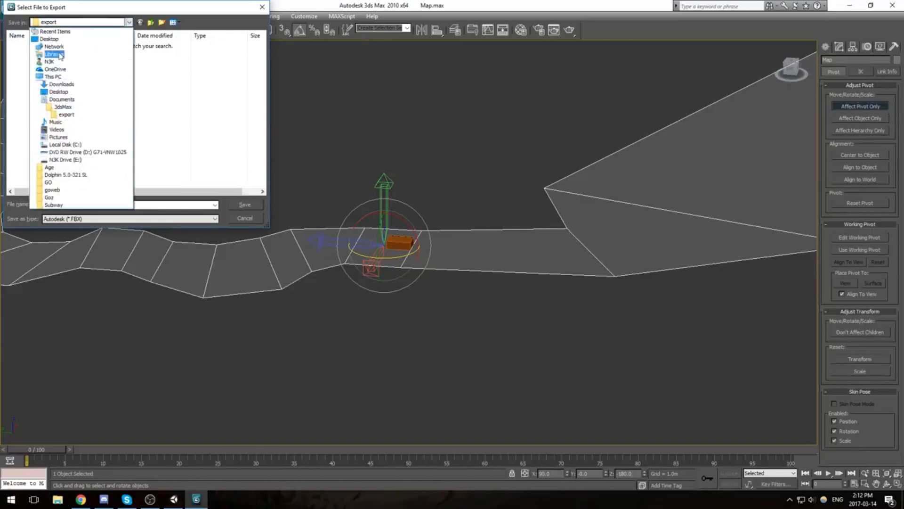
pyautogui.click(53, 44)
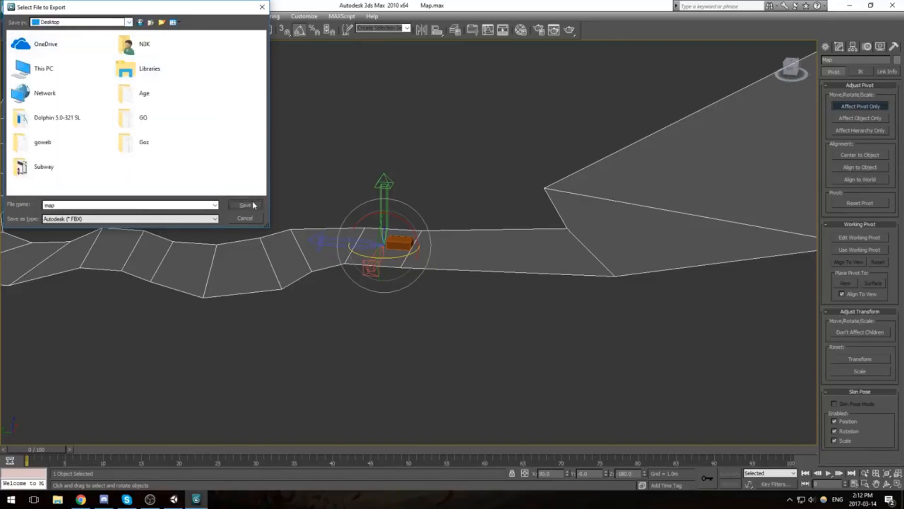
pyautogui.click(245, 205)
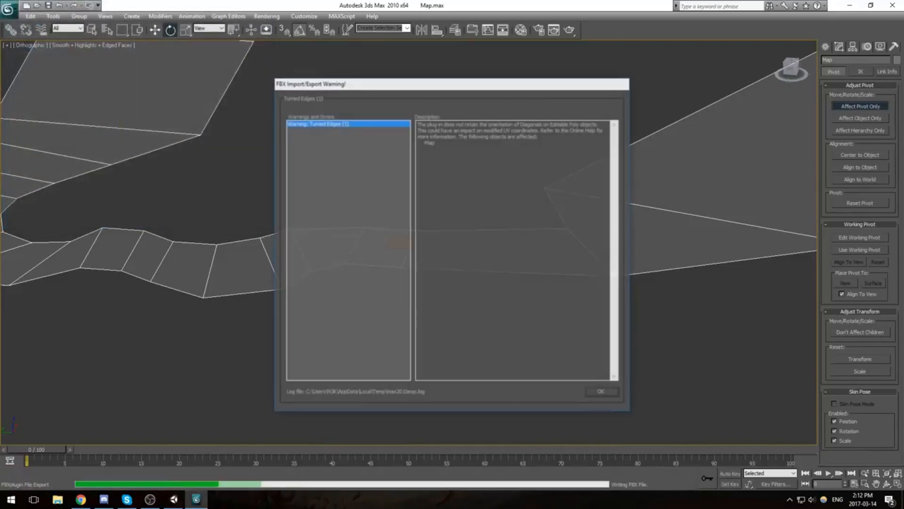
pyautogui.click(602, 393)
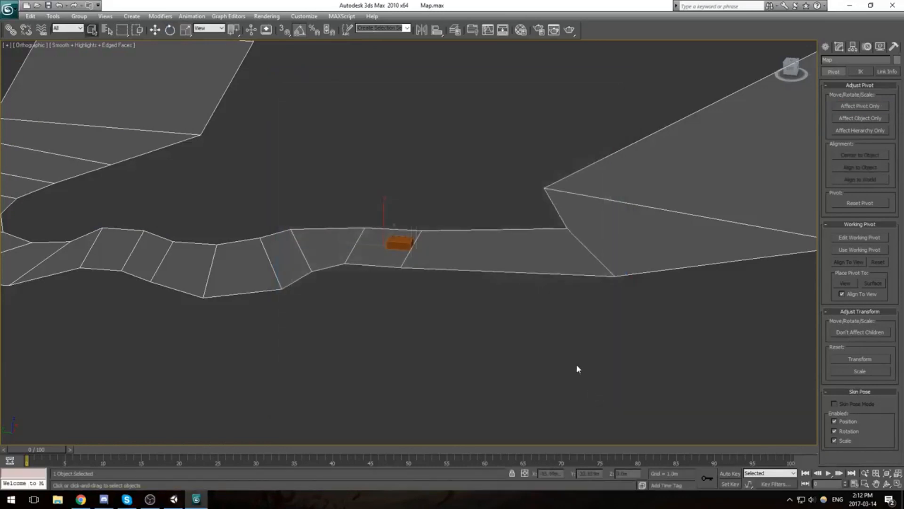
# Step: Switch to Unity and import the map FBX file from the desktop into the project's Artwork folder
pyautogui.click(174, 499)
pyautogui.moveTo(770, 5); pyautogui.dragTo(819, 27)
pyautogui.click(850, 10)
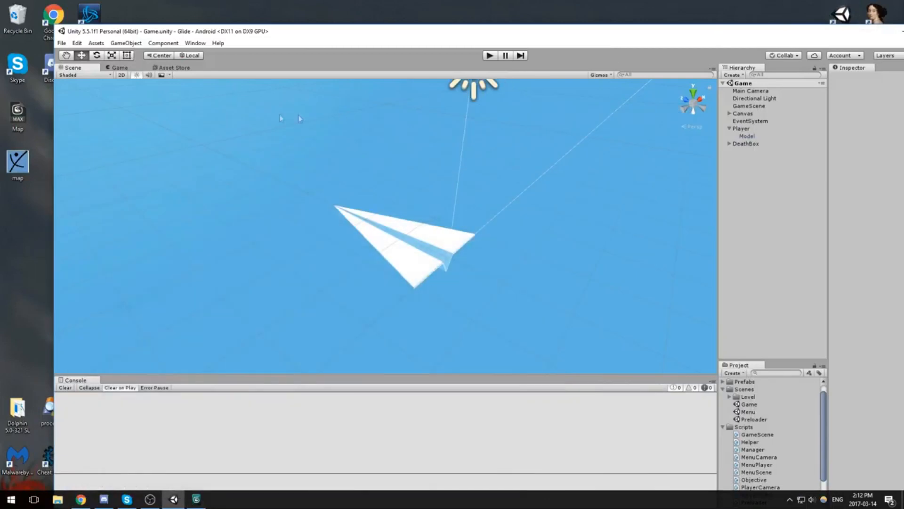
pyautogui.moveTo(17, 162); pyautogui.dragTo(752, 383)
pyautogui.doubleClick(422, 37)
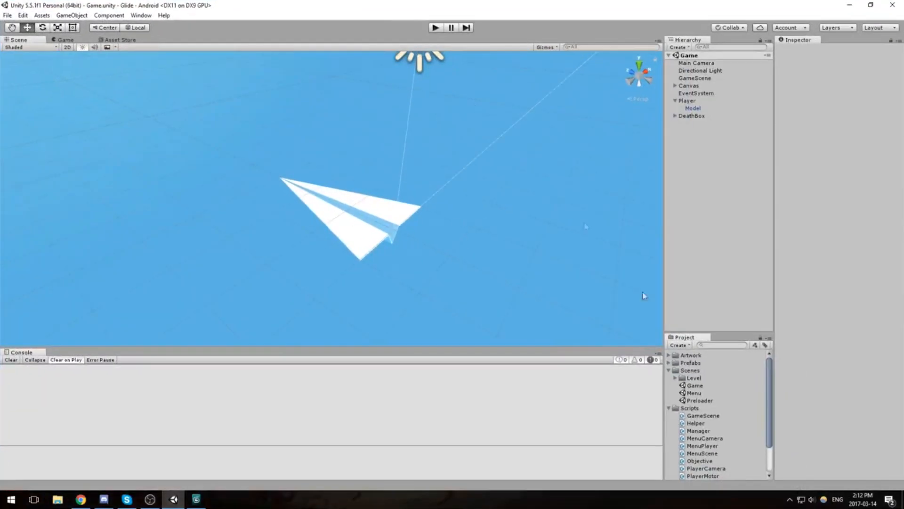
# Step: Place the map model from the Artwork folder in the Game scene and delete its box child
pyautogui.click(670, 355)
pyautogui.moveTo(693, 423); pyautogui.dragTo(714, 201)
pyautogui.press('f')
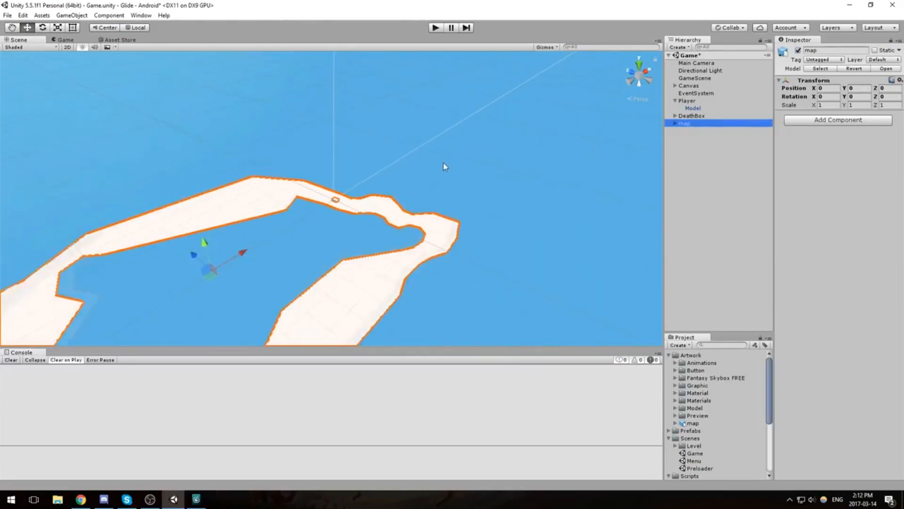
pyautogui.scroll(8, 445, 164)
pyautogui.click(694, 131)
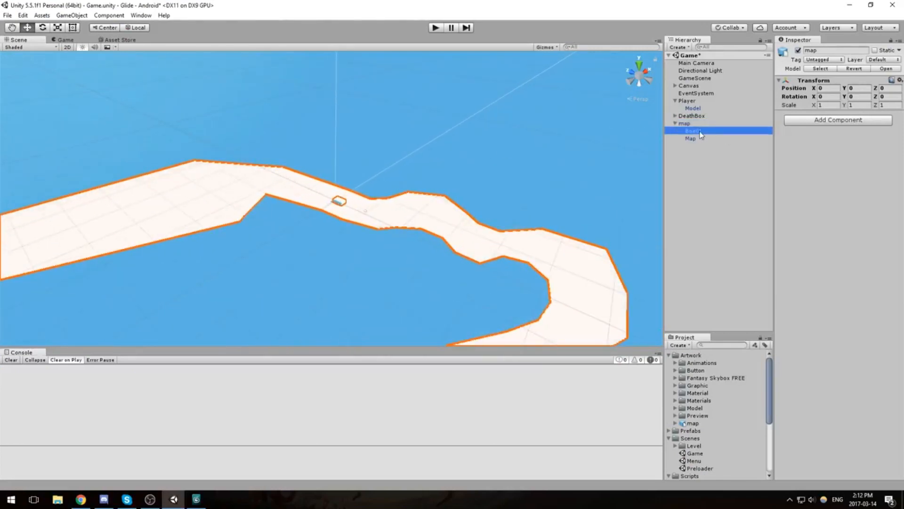
pyautogui.press('Delete')
pyautogui.press('Return')
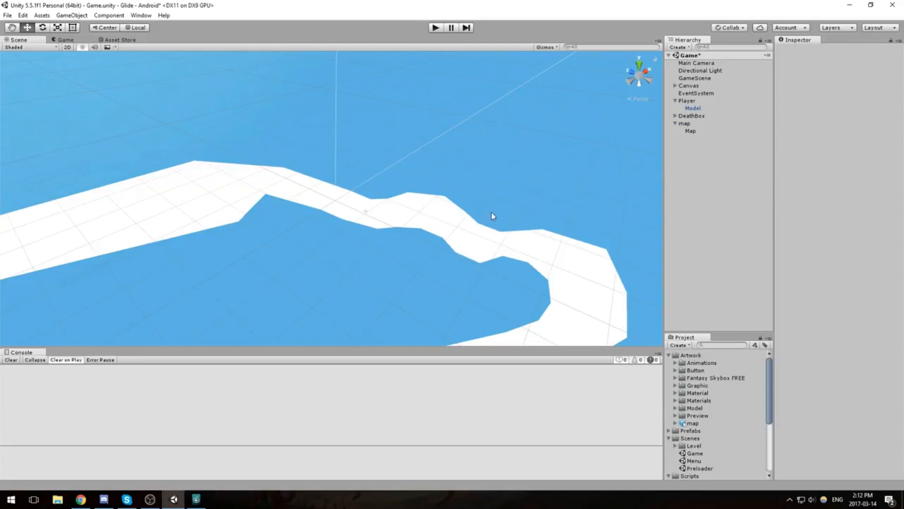
# Step: Remove the map object from the Game scene
pyautogui.scroll(-10, 279, 206)
pyautogui.moveTo(395, 203); pyautogui.dragTo(406, 167, button='middle')
pyautogui.keyDown('alt'); pyautogui.moveTo(382, 196); pyautogui.dragTo(597, 281); pyautogui.keyUp('alt')
pyautogui.click(706, 124)
pyautogui.press('Delete')
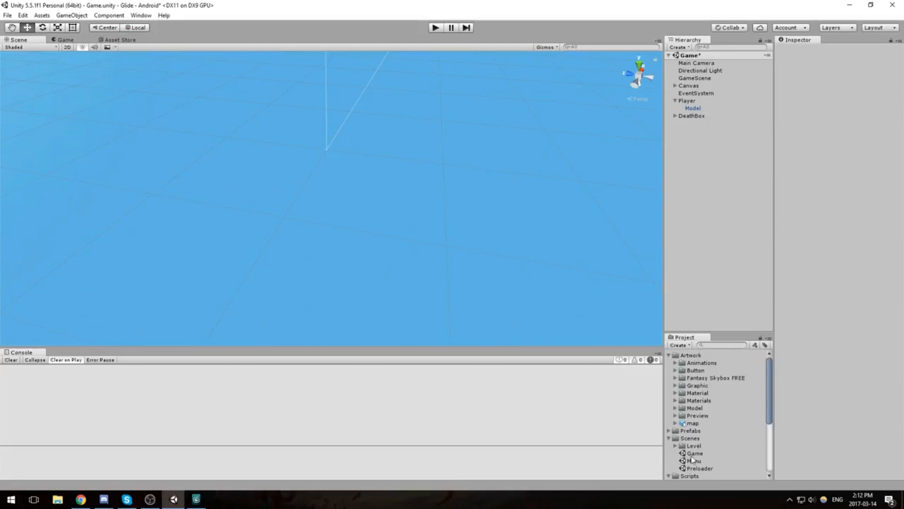
# Step: Open level scene 0, saving the Game scene's changes, and add the map model to the level
pyautogui.doubleClick(696, 454)
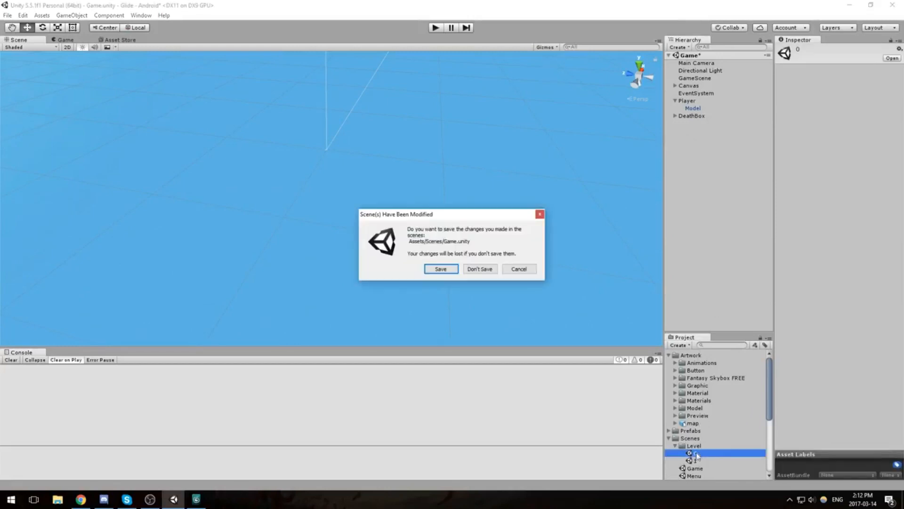
pyautogui.click(447, 270)
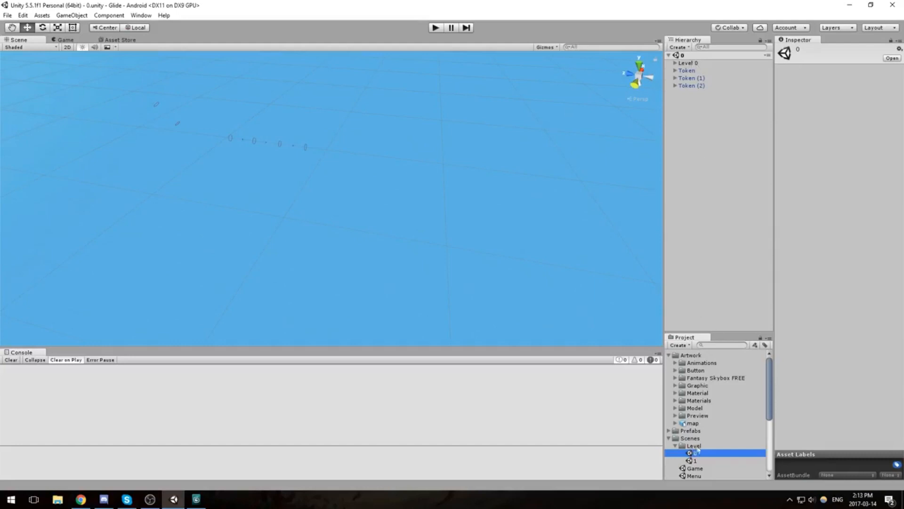
pyautogui.moveTo(691, 424); pyautogui.dragTo(717, 137)
pyautogui.scroll(2, 535, 170)
pyautogui.moveTo(391, 136)
pyautogui.mouseDown(button='middle')
pyautogui.moveTo(446, 221)
pyautogui.moveTo(394, 135)
pyautogui.mouseUp(button='middle')
pyautogui.scroll(2, 445, 220)
pyautogui.click(506, 175)
pyautogui.scroll(2, 488, 181)
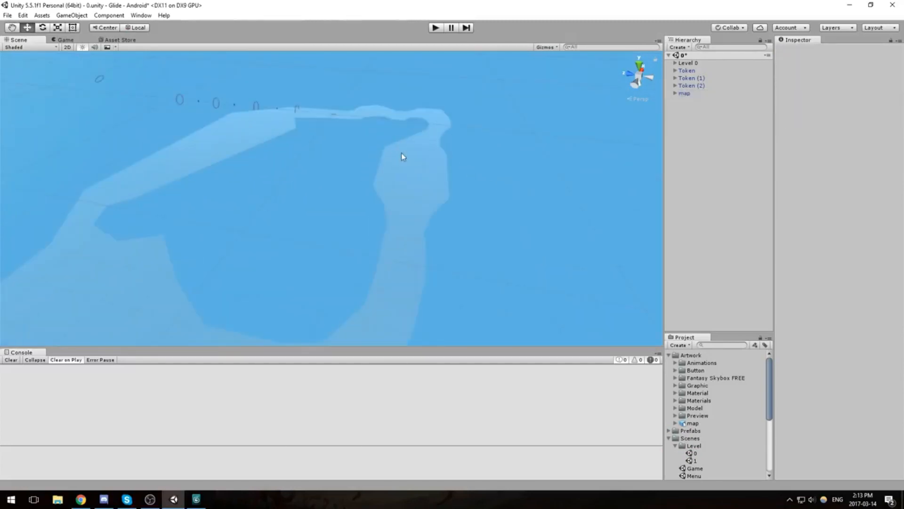
# Step: Delete the Box01 child from the map object in level scene 0
pyautogui.click(402, 156)
pyautogui.scroll(2, 414, 166)
pyautogui.click(675, 93)
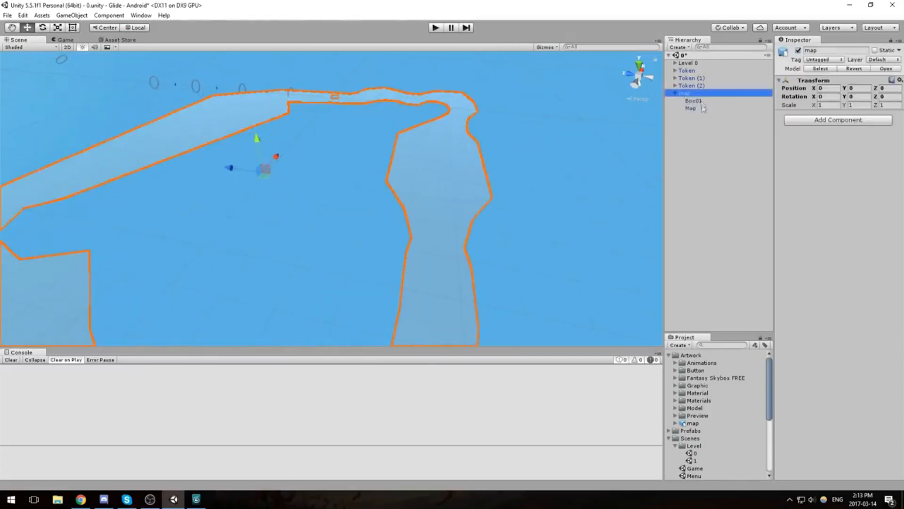
pyautogui.click(701, 102)
pyautogui.press('Delete')
pyautogui.click(477, 269)
# Step: Add a Mesh Collider component to the Map child object
pyautogui.click(691, 102)
pyautogui.click(851, 233)
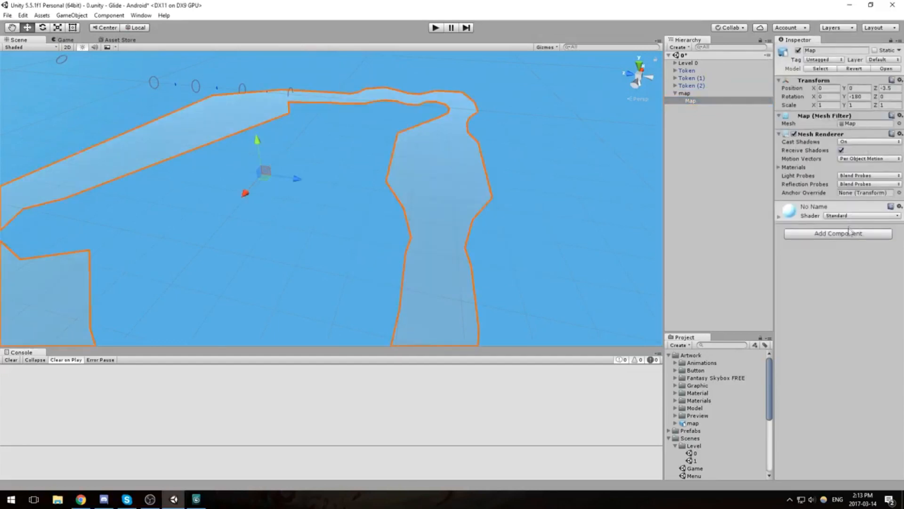
pyautogui.write('mesh')
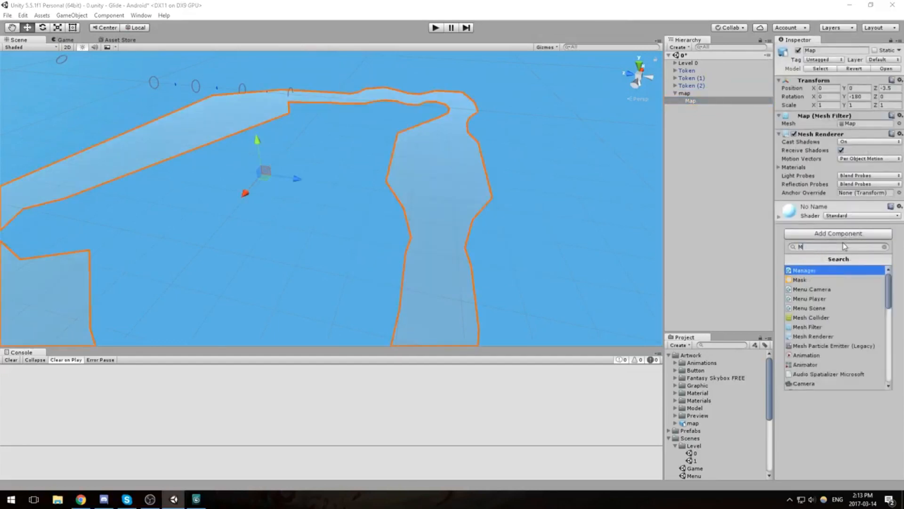
pyautogui.press('Return')
# Step: Rotate the Map child object about Y to a rotation of 0 and save the level scene
pyautogui.press('f')
pyautogui.press('e')
pyautogui.moveTo(380, 211); pyautogui.dragTo(204, 206)
pyautogui.moveTo(365, 188); pyautogui.dragTo(372, 131)
pyautogui.hotkey('ctrl', 'z')
pyautogui.moveTo(484, 132); pyautogui.dragTo(439, 163, button='middle')
pyautogui.scroll(3, 438, 163)
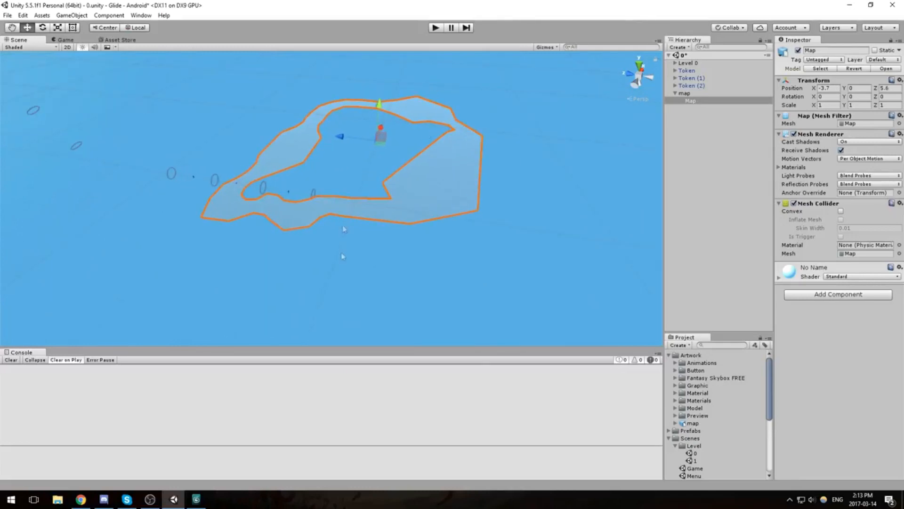
pyautogui.moveTo(437, 158); pyautogui.dragTo(431, 174, button='middle')
pyautogui.hotkey('ctrl', 's')
# Step: Move the Map child object to about X 0.4, Y -6.9 below the rings and save the level scene
pyautogui.keyDown('alt'); pyautogui.moveTo(405, 132); pyautogui.dragTo(571, 221); pyautogui.keyUp('alt')
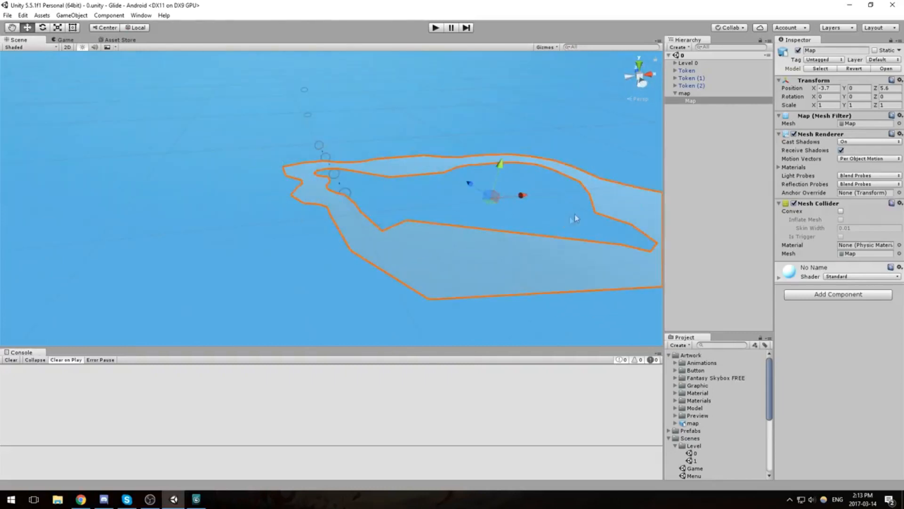
pyautogui.moveTo(528, 199); pyautogui.dragTo(503, 179)
pyautogui.keyDown('alt'); pyautogui.moveTo(411, 184); pyautogui.dragTo(416, 205); pyautogui.keyUp('alt')
pyautogui.hotkey('ctrl', 's')
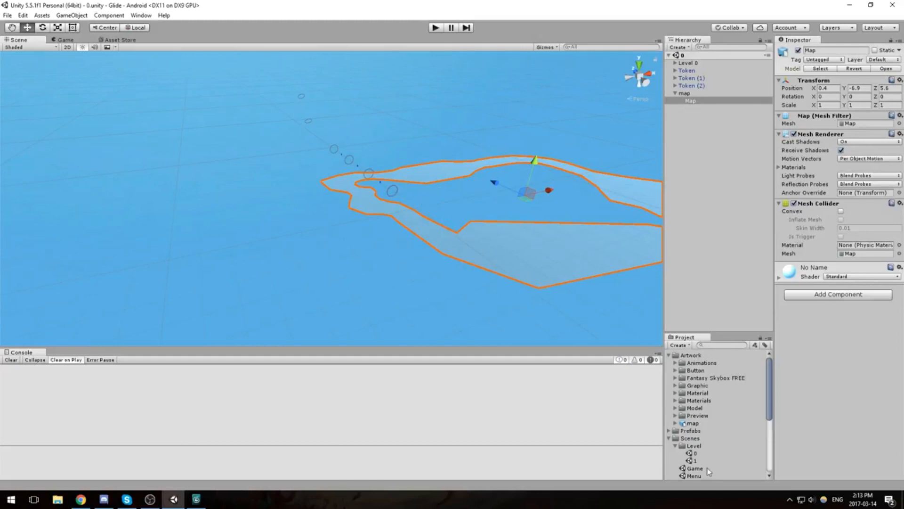
# Step: Open the Preloader scene, play-test level 1 with the new map, and stop the game
pyautogui.scroll(-3, 705, 462)
pyautogui.doubleClick(698, 426)
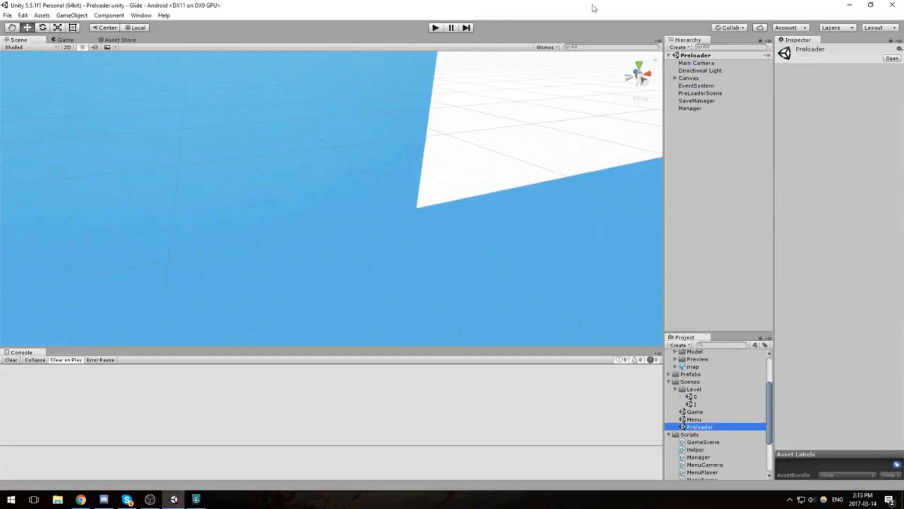
pyautogui.click(438, 28)
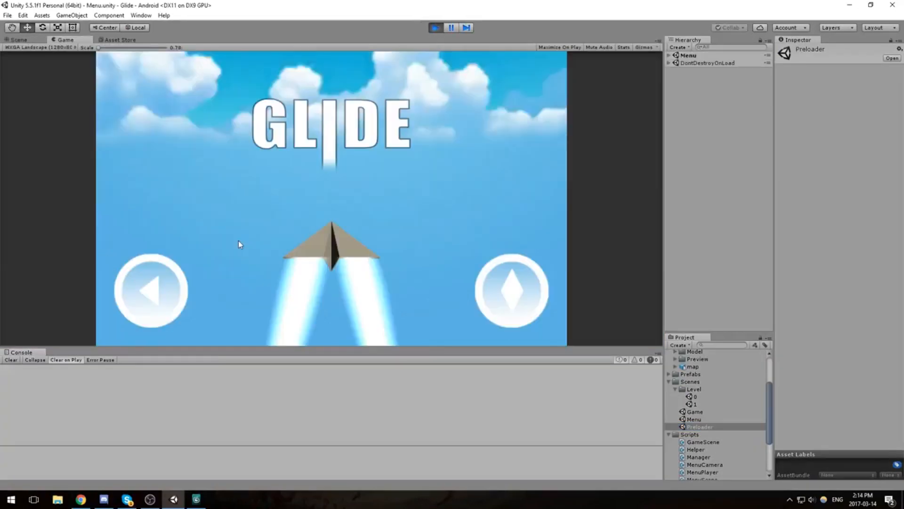
pyautogui.click(175, 288)
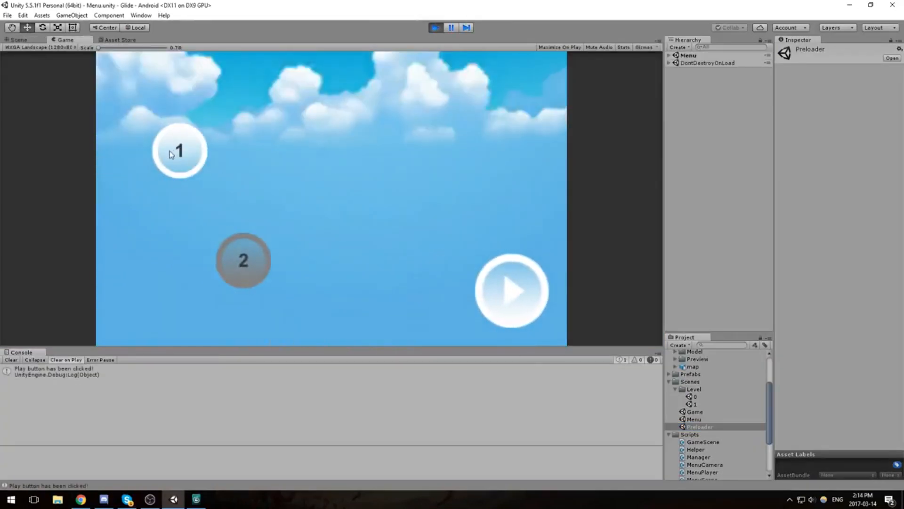
pyautogui.click(173, 151)
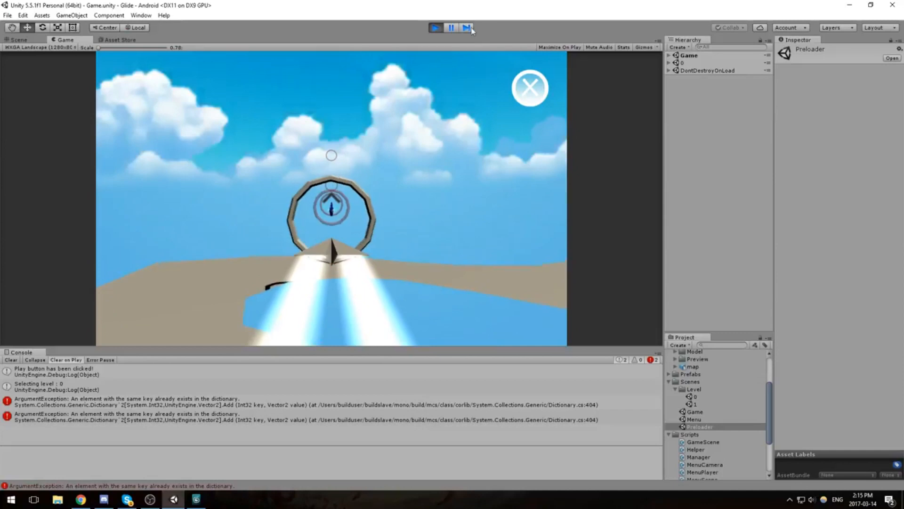
pyautogui.click(434, 31)
# Step: Reopen level scene 0 and inspect the settings of the Level 0 rings and the map object
pyautogui.doubleClick(694, 398)
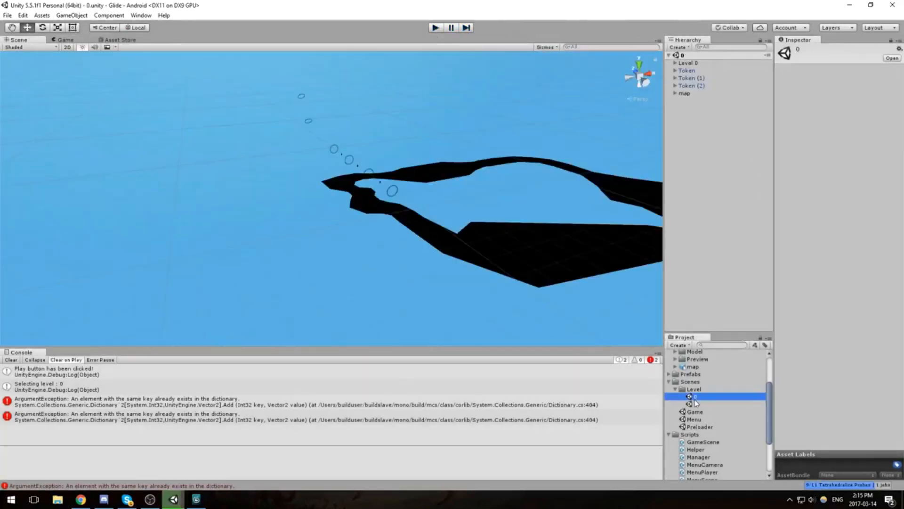
pyautogui.click(687, 63)
pyautogui.click(675, 63)
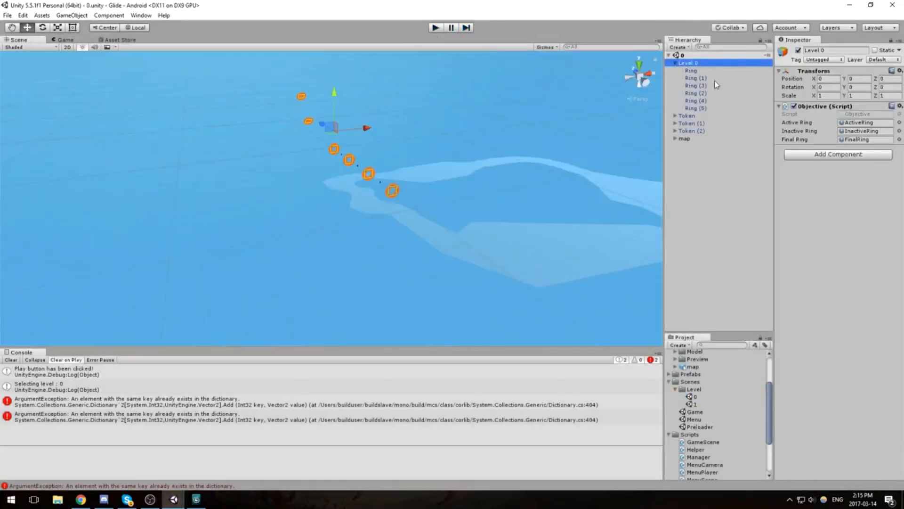
pyautogui.click(691, 70)
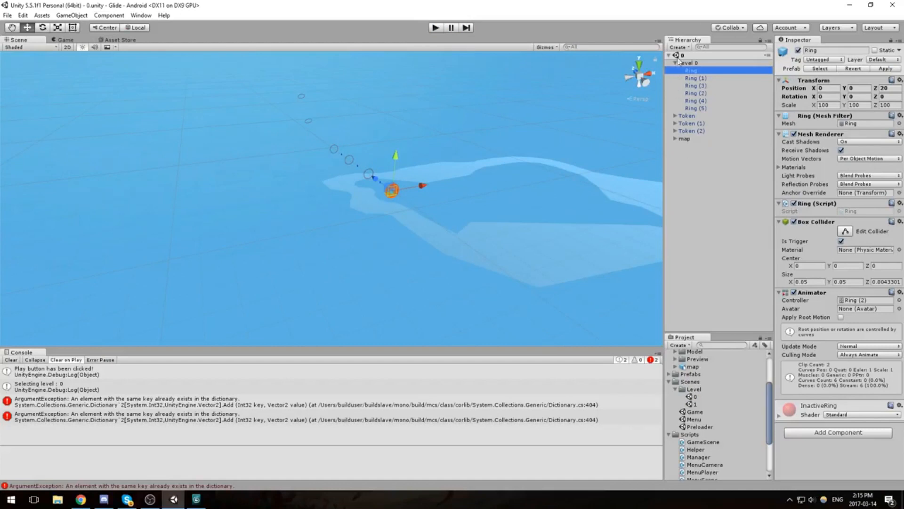
pyautogui.click(676, 63)
pyautogui.click(685, 93)
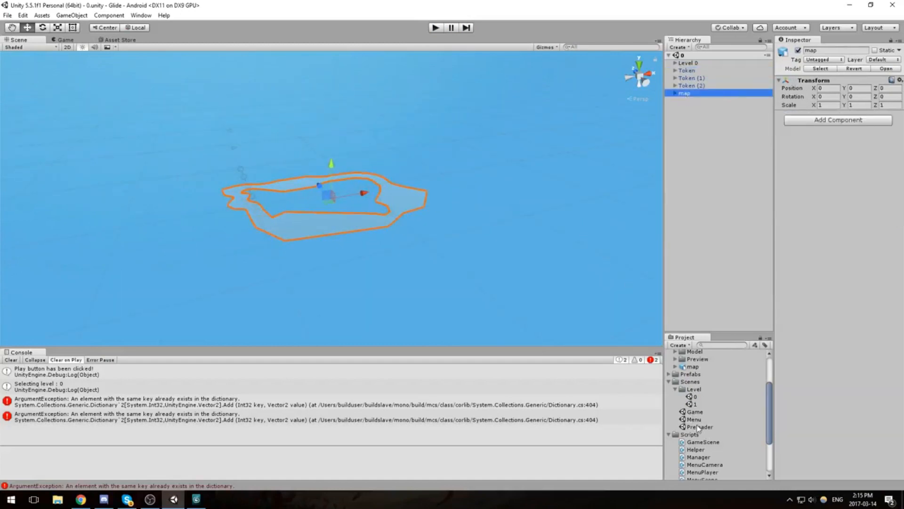
# Step: Open the Game scene and delete the DeathBox object
pyautogui.doubleClick(695, 411)
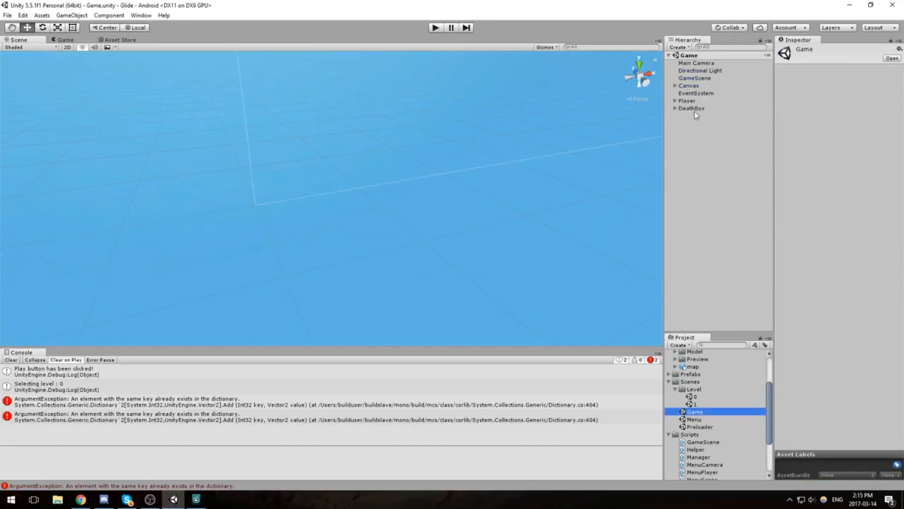
pyautogui.click(693, 108)
pyautogui.press('Delete')
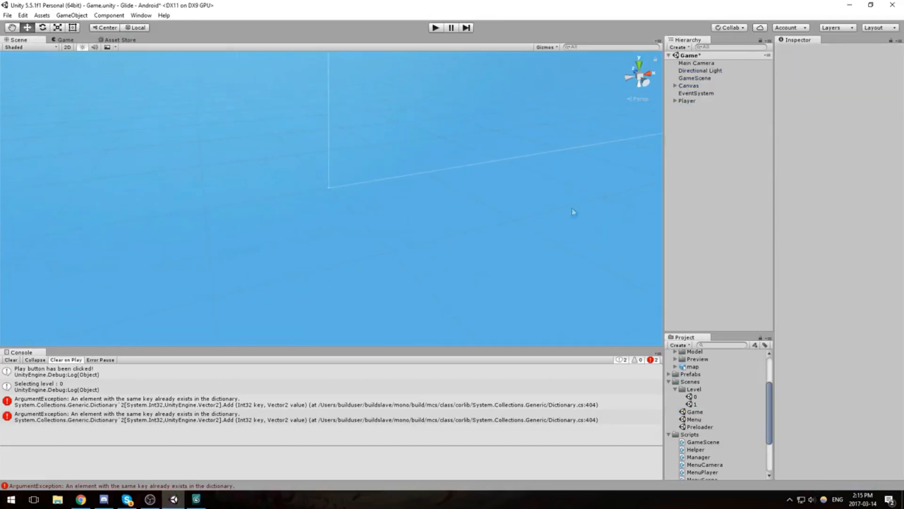
# Step: Return to level scene 0 and examine the map's size and placement relative to the rings
pyautogui.doubleClick(692, 397)
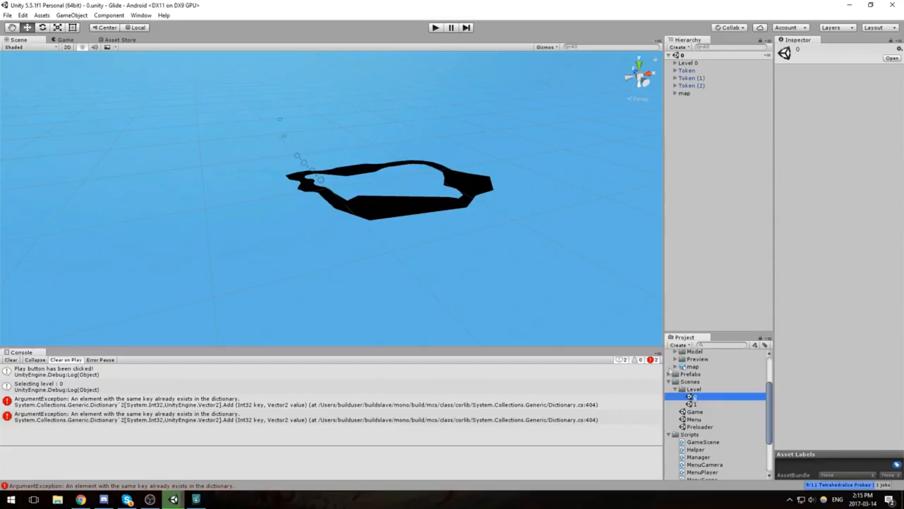
pyautogui.click(421, 252)
pyautogui.click(507, 174)
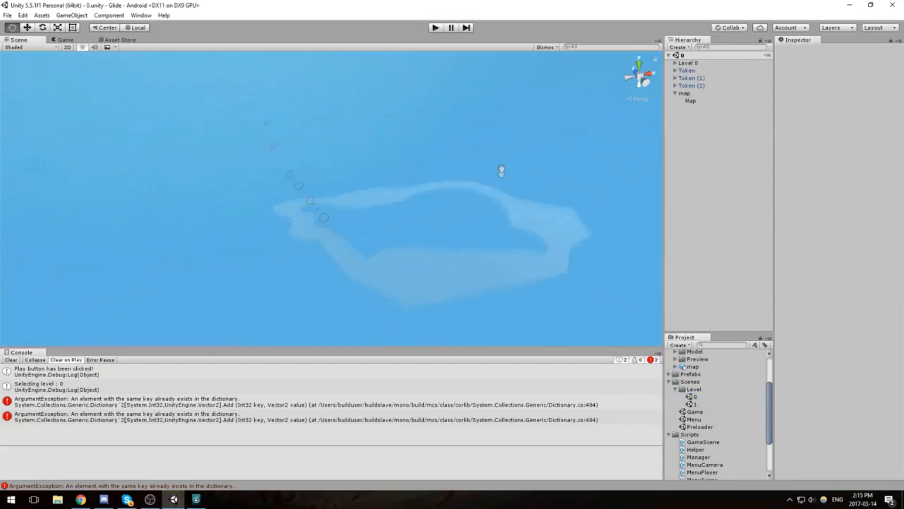
pyautogui.scroll(6, 498, 176)
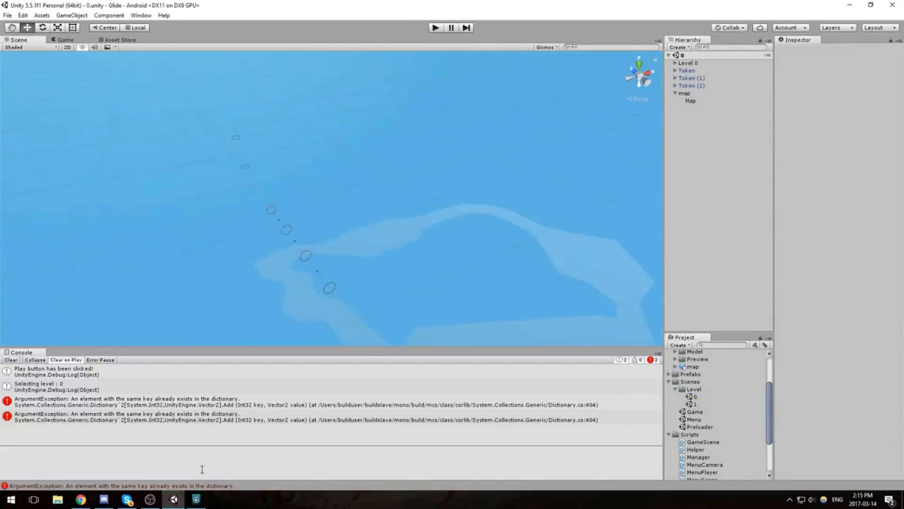
# Step: Switch to 3ds Max and uniformly scale the whole map object to 125 percent
pyautogui.click(196, 499)
pyautogui.scroll(-8, 444, 223)
pyautogui.moveTo(450, 204); pyautogui.dragTo(437, 242, button='middle')
pyautogui.keyDown('alt'); pyautogui.moveTo(436, 242); pyautogui.dragTo(397, 277, button='middle'); pyautogui.keyUp('alt')
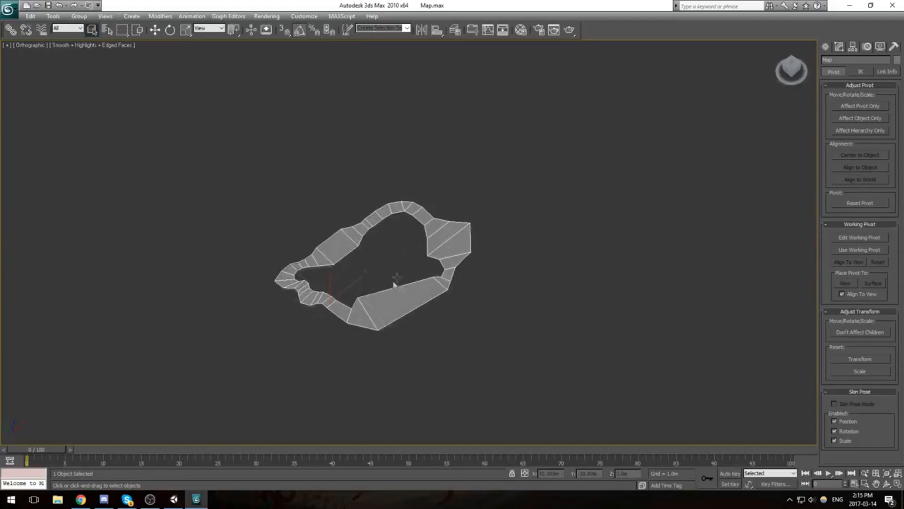
pyautogui.scroll(4, 397, 302)
pyautogui.press('r')
pyautogui.moveTo(307, 334); pyautogui.dragTo(401, 228, button='middle')
pyautogui.scroll(2, 424, 235)
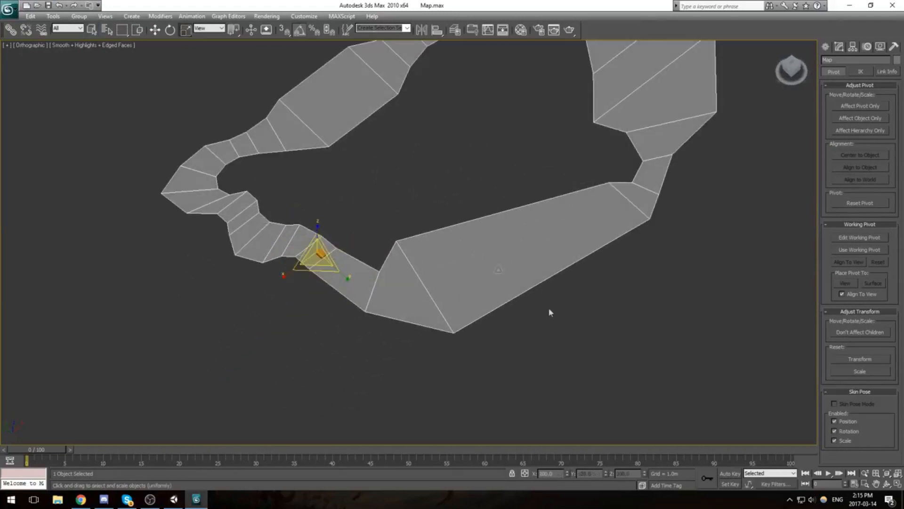
pyautogui.write('125')
pyautogui.press('Return')
# Step: In vertex mode, target-weld a vertex on the outer edge of the map's winding section onto the next one along that edge
pyautogui.moveTo(333, 207); pyautogui.dragTo(338, 318, button='middle')
pyautogui.scroll(-6, 396, 325)
pyautogui.keyDown('alt'); pyautogui.moveTo(454, 329); pyautogui.dragTo(503, 315, button='middle'); pyautogui.keyUp('alt')
pyautogui.scroll(4, 539, 142)
pyautogui.moveTo(495, 198); pyautogui.dragTo(238, 279, button='middle')
pyautogui.keyDown('alt'); pyautogui.moveTo(304, 271); pyautogui.dragTo(347, 268, button='middle'); pyautogui.keyUp('alt')
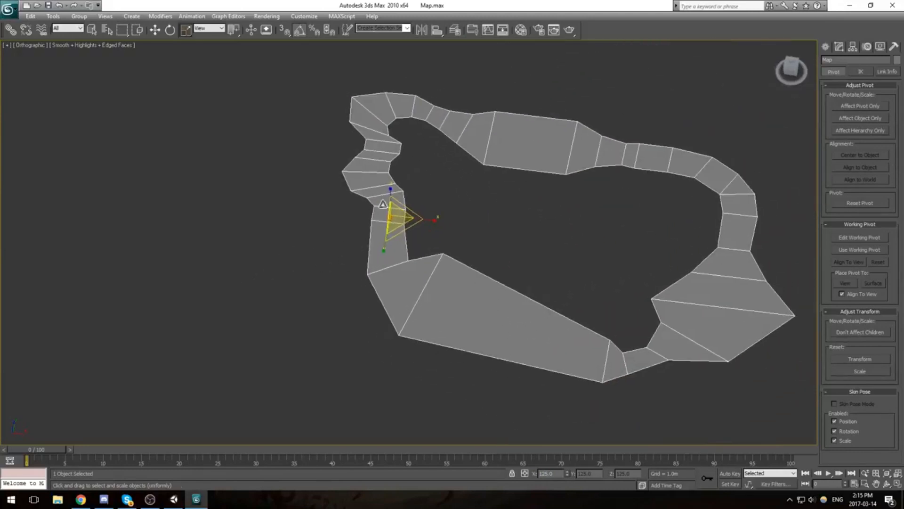
pyautogui.scroll(2, 351, 264)
pyautogui.click(839, 46)
pyautogui.keyDown('alt'); pyautogui.moveTo(575, 119); pyautogui.dragTo(552, 170, button='middle'); pyautogui.keyUp('alt')
pyautogui.scroll(4, 533, 204)
pyautogui.press('1')
pyautogui.scroll(2, 445, 234)
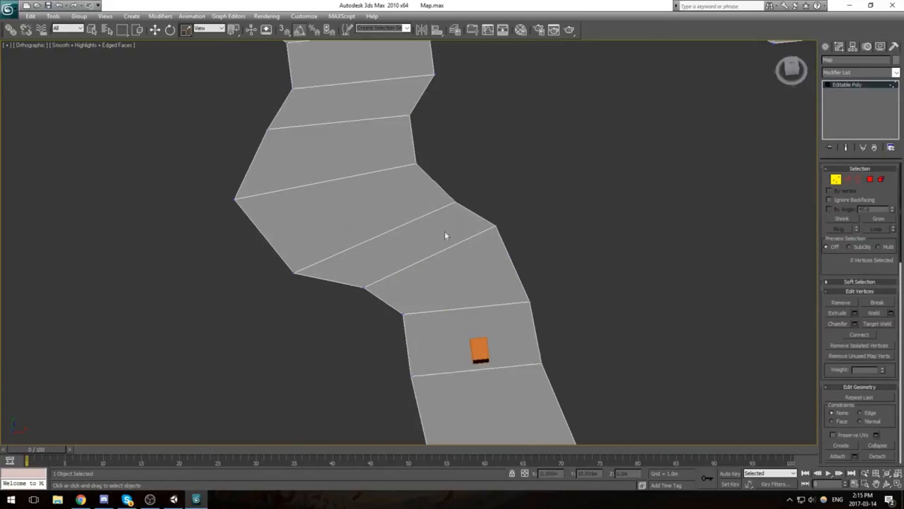
pyautogui.scroll(-2, 611, 295)
pyautogui.scroll(2, 644, 284)
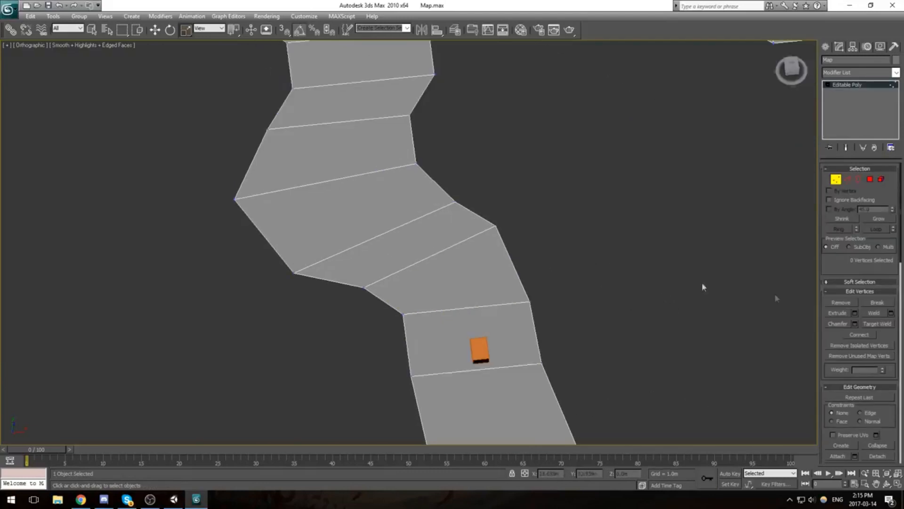
pyautogui.click(877, 324)
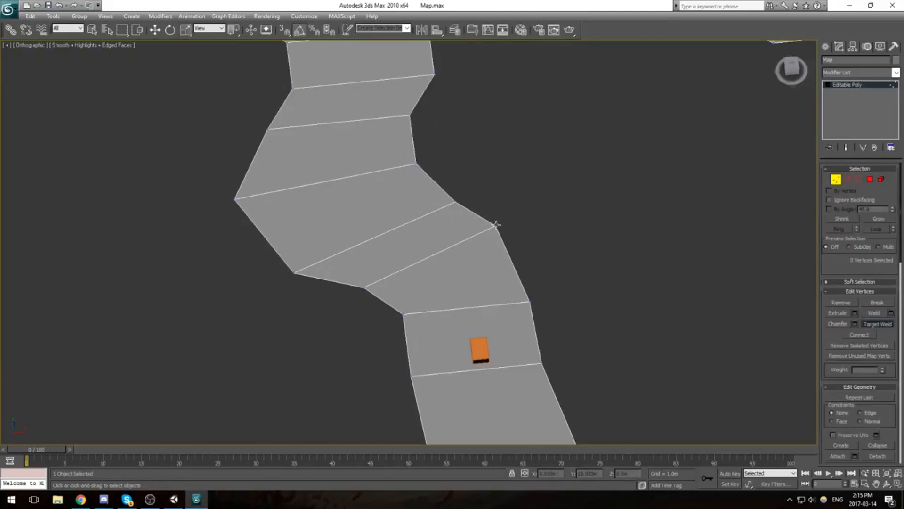
pyautogui.moveTo(455, 151); pyautogui.dragTo(533, 348, button='middle')
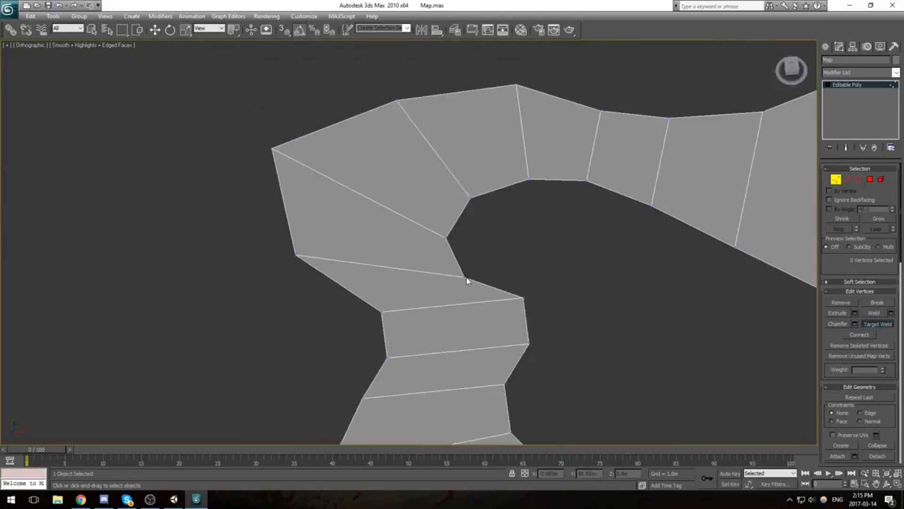
pyautogui.moveTo(482, 307); pyautogui.dragTo(399, 204, button='middle')
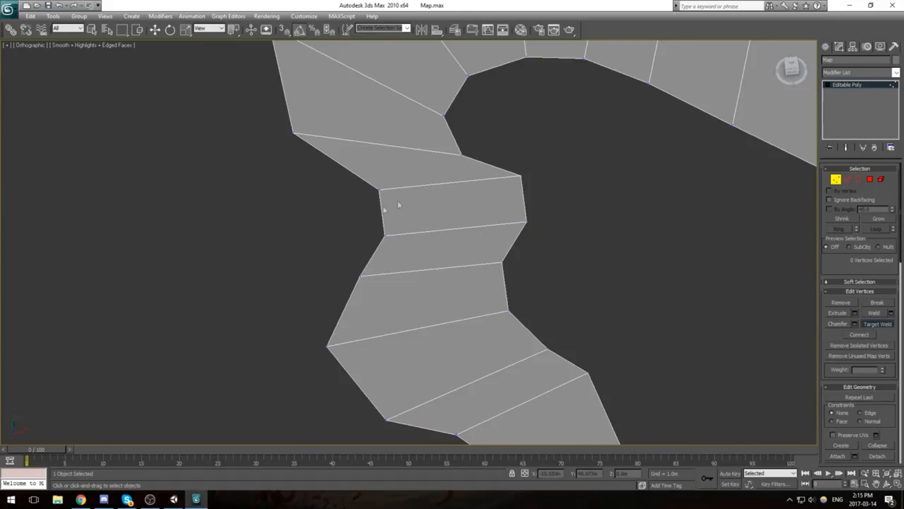
pyautogui.click(379, 189)
pyautogui.click(384, 235)
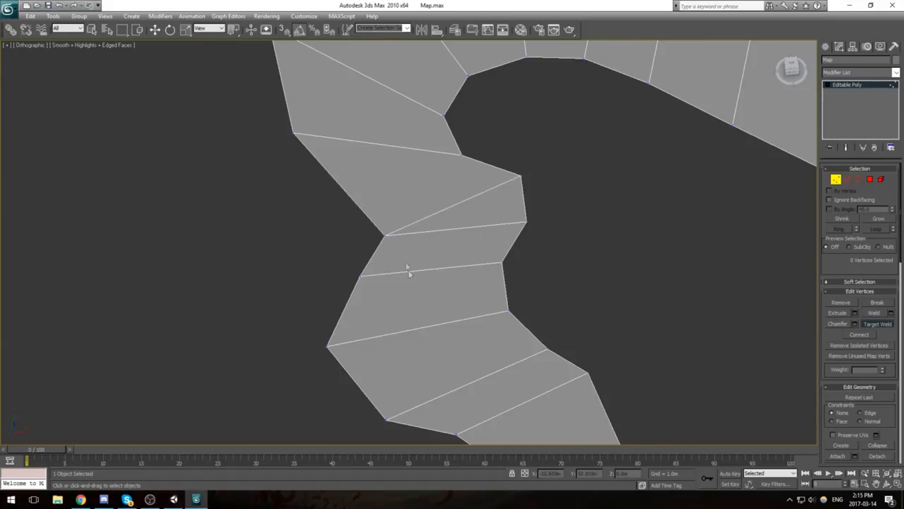
# Step: Weld two neighbouring inner-edge vertices near the orange box, then reposition the welded vertex and the next one to smooth the bend
pyautogui.moveTo(435, 296); pyautogui.dragTo(428, 245, button='middle')
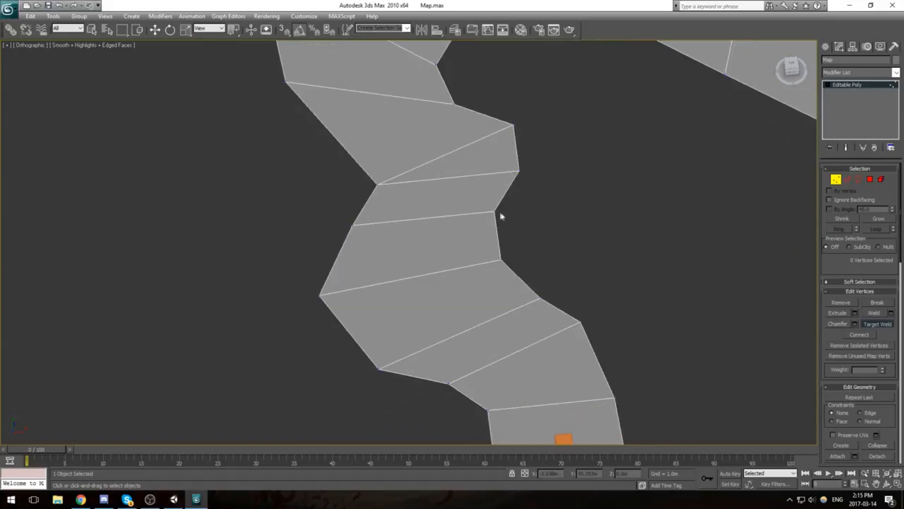
pyautogui.moveTo(452, 257); pyautogui.dragTo(444, 294, button='middle')
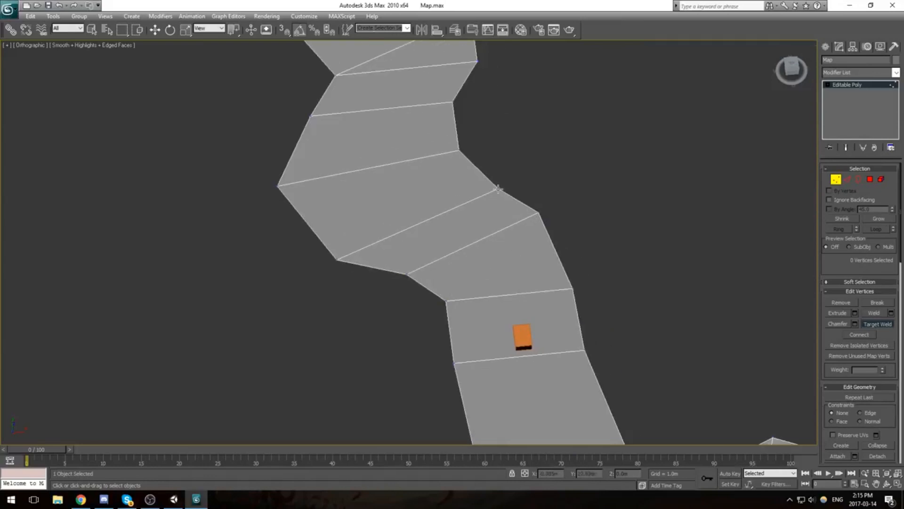
pyautogui.click(538, 212)
pyautogui.press('1')
pyautogui.press('w')
pyautogui.press('1')
pyautogui.click(538, 212)
pyautogui.moveTo(548, 201); pyautogui.dragTo(530, 199)
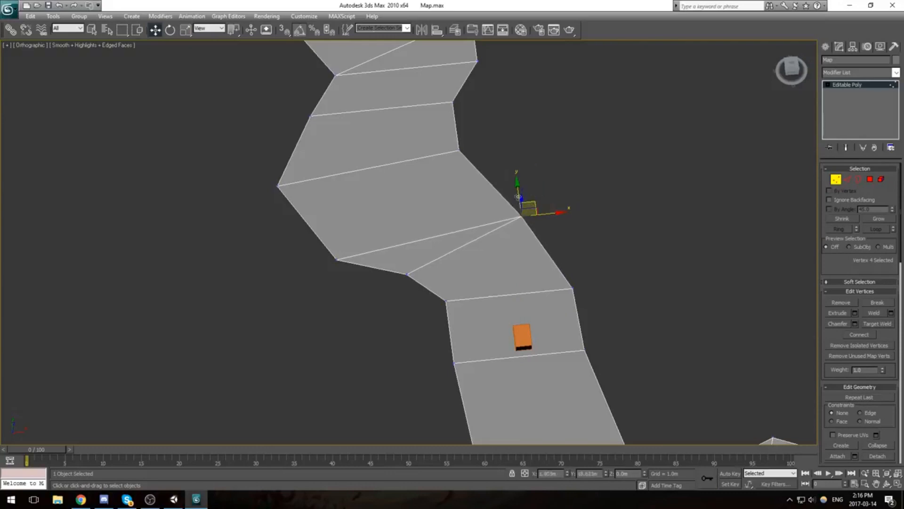
pyautogui.click(459, 152)
pyautogui.moveTo(473, 135); pyautogui.dragTo(474, 165)
# Step: Weld the two neighbouring inner-edge vertices at the narrow end of the large wide section
pyautogui.scroll(-2, 570, 287)
pyautogui.moveTo(570, 287); pyautogui.dragTo(482, 202, button='middle')
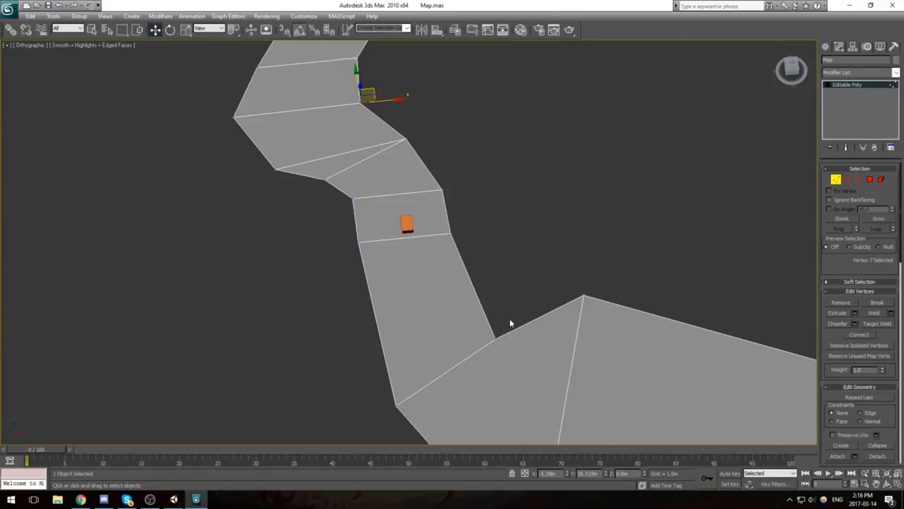
pyautogui.scroll(-2, 584, 298)
pyautogui.scroll(1, 548, 298)
pyautogui.moveTo(548, 299); pyautogui.dragTo(374, 239, button='middle')
pyautogui.click(595, 297)
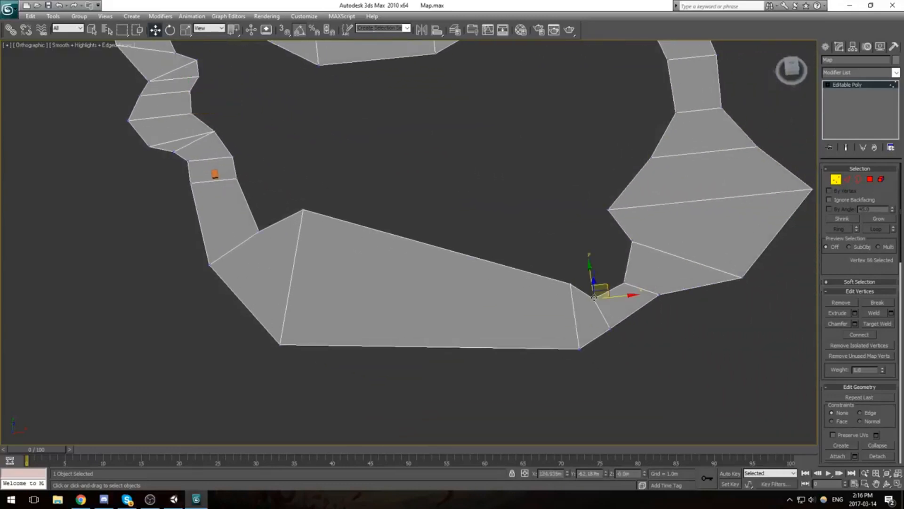
pyautogui.click(569, 284)
# Step: Select the map's inner border and extrude it straight up to form a vertical wall around the centre
pyautogui.moveTo(288, 273); pyautogui.dragTo(559, 268, button='middle')
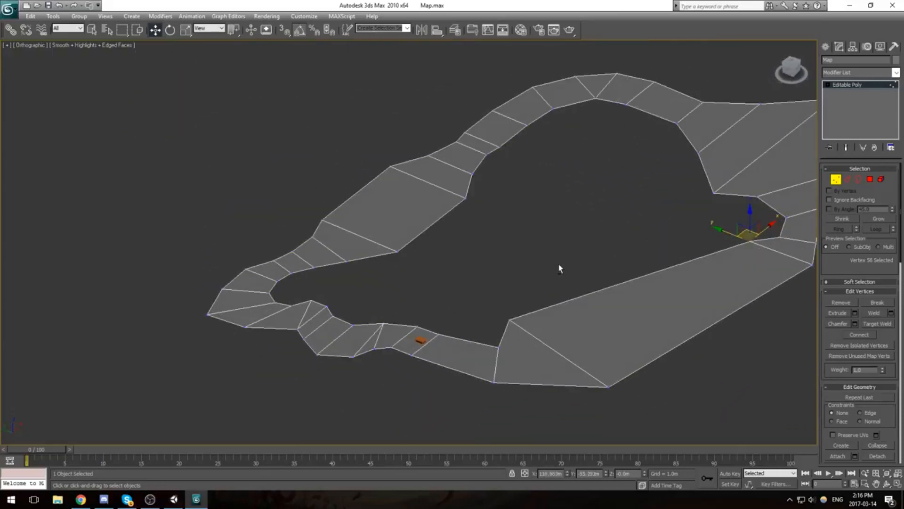
pyautogui.press('3')
pyautogui.click(448, 213)
pyautogui.moveTo(448, 231); pyautogui.dragTo(470, 242, button='middle')
pyautogui.scroll(5, 470, 242)
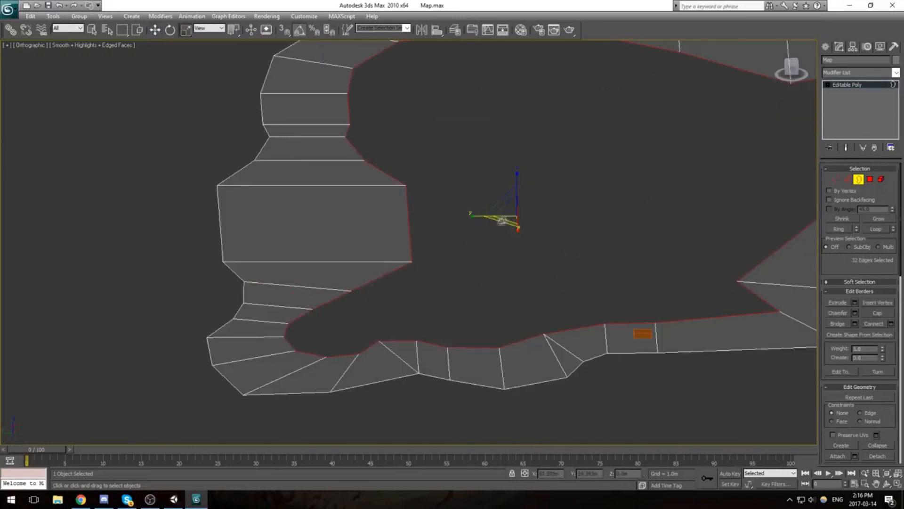
pyautogui.keyDown('shift'); pyautogui.moveTo(517, 182); pyautogui.dragTo(521, 105); pyautogui.keyUp('shift')
# Step: Lower the inner wall's top border to a height of about 8 m
pyautogui.scroll(-3, 577, 192)
pyautogui.keyDown('alt'); pyautogui.moveTo(577, 193); pyautogui.dragTo(492, 244, button='middle'); pyautogui.keyUp('alt')
pyautogui.press('r')
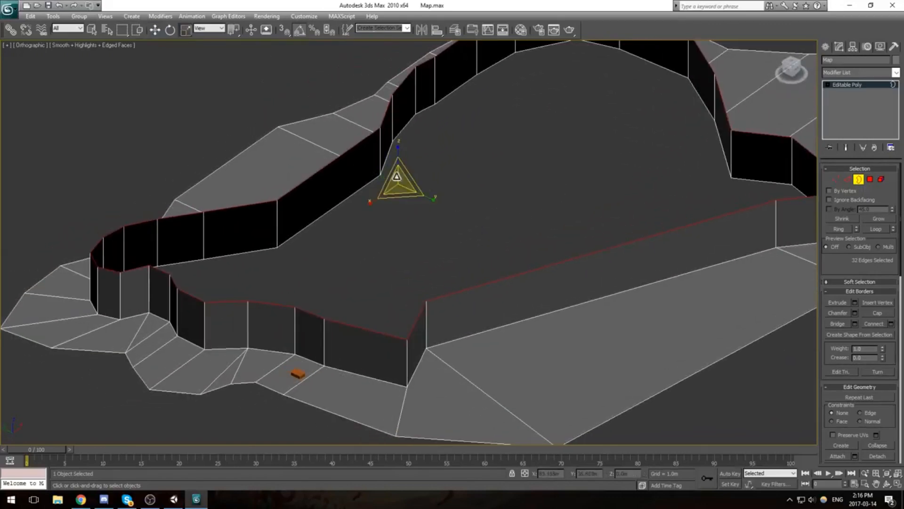
pyautogui.moveTo(379, 212); pyautogui.dragTo(428, 161, button='middle')
pyautogui.keyDown('alt'); pyautogui.moveTo(487, 259); pyautogui.dragTo(409, 220, button='middle'); pyautogui.keyUp('alt')
pyautogui.scroll(2, 476, 256)
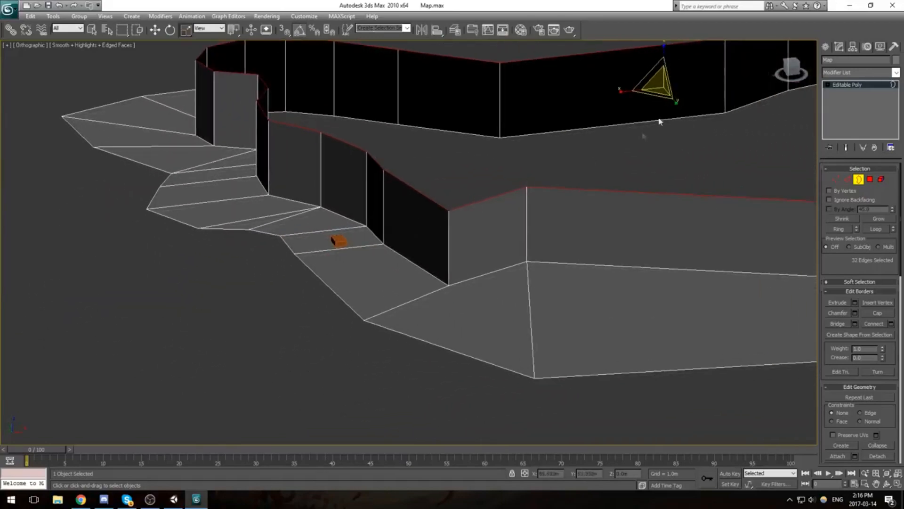
pyautogui.press('w')
pyautogui.keyDown('alt'); pyautogui.moveTo(595, 153); pyautogui.dragTo(419, 209, button='middle'); pyautogui.keyUp('alt')
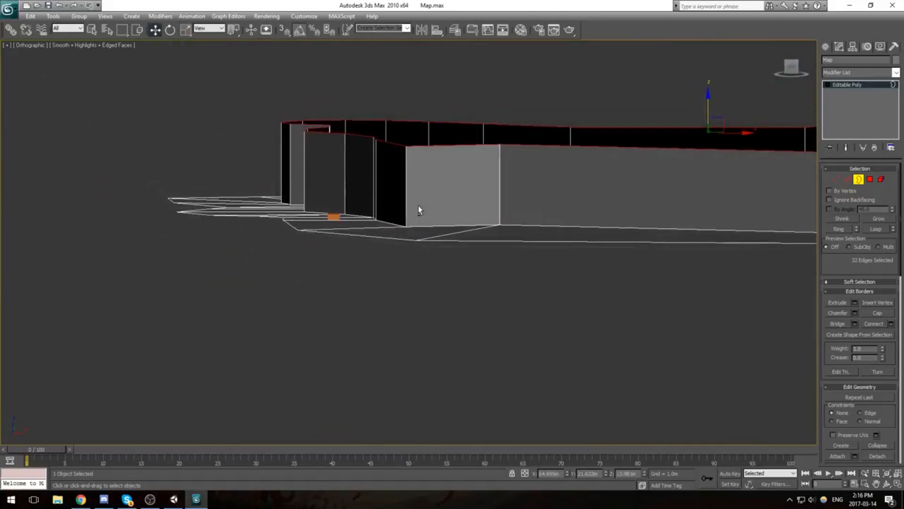
pyautogui.moveTo(709, 99); pyautogui.dragTo(513, 155)
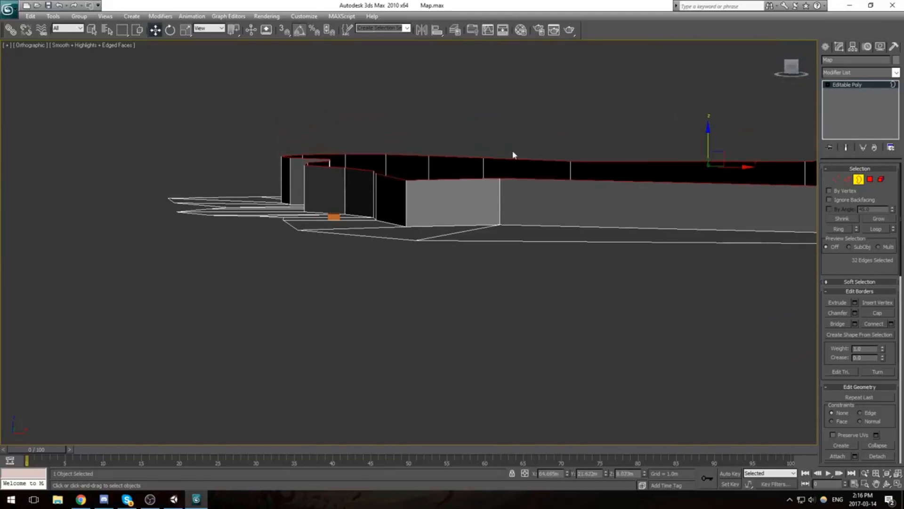
# Step: Extend the inner wall's top border upward and inward into a sloped band
pyautogui.press('t')
pyautogui.keyDown('alt'); pyautogui.moveTo(456, 230); pyautogui.dragTo(490, 167, button='middle'); pyautogui.keyUp('alt')
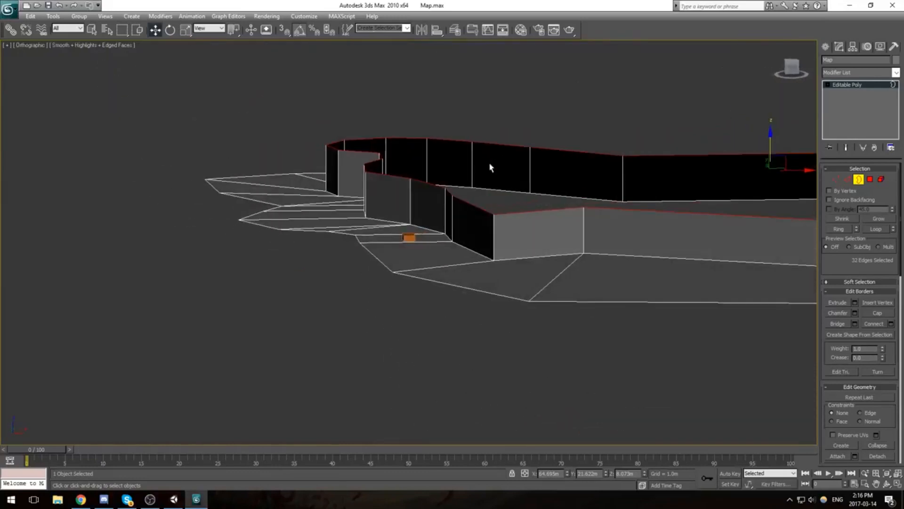
pyautogui.moveTo(383, 218); pyautogui.dragTo(456, 297, button='middle')
pyautogui.press('r')
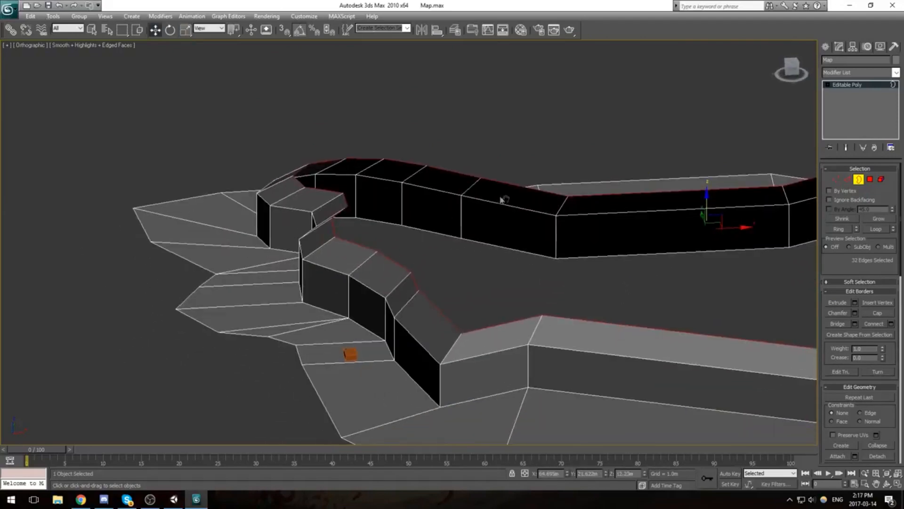
# Step: Extend the inner border inward with another ring of faces and collapse it into a single central vertex
pyautogui.moveTo(502, 200)
pyautogui.keyDown('alt'); pyautogui.mouseDown(button='middle')
pyautogui.moveTo(416, 203)
pyautogui.moveTo(499, 204)
pyautogui.moveTo(485, 193)
pyautogui.moveTo(504, 217)
pyautogui.mouseUp(button='middle'); pyautogui.keyUp('alt')
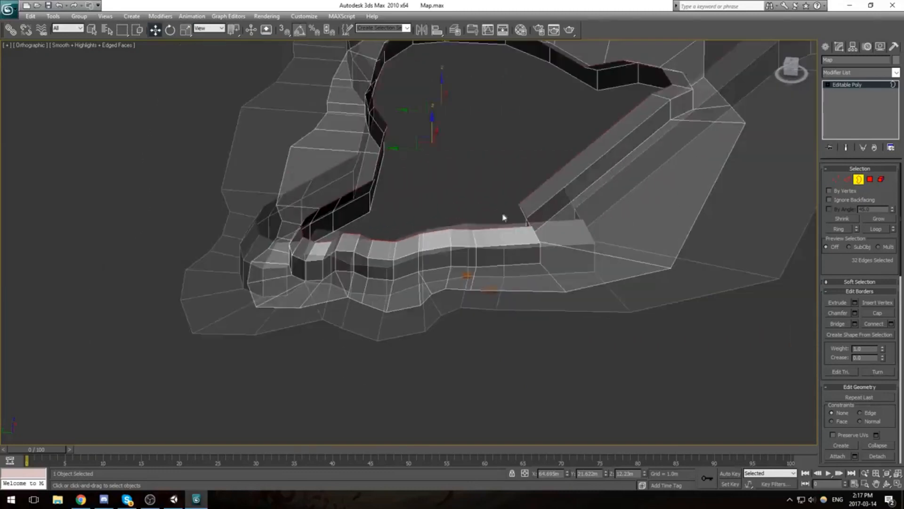
pyautogui.scroll(-1, 504, 217)
pyautogui.moveTo(539, 191); pyautogui.dragTo(517, 233, button='middle')
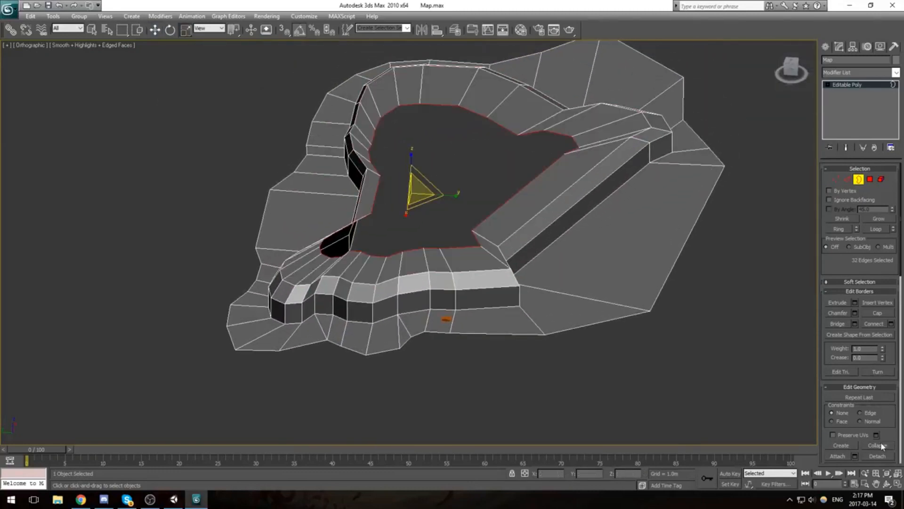
pyautogui.click(879, 445)
pyautogui.keyDown('alt'); pyautogui.moveTo(515, 256); pyautogui.dragTo(492, 236, button='middle'); pyautogui.keyUp('alt')
pyautogui.scroll(3, 511, 252)
pyautogui.keyDown('alt'); pyautogui.moveTo(491, 236); pyautogui.dragTo(366, 222, button='middle'); pyautogui.keyUp('alt')
pyautogui.scroll(-2, 365, 222)
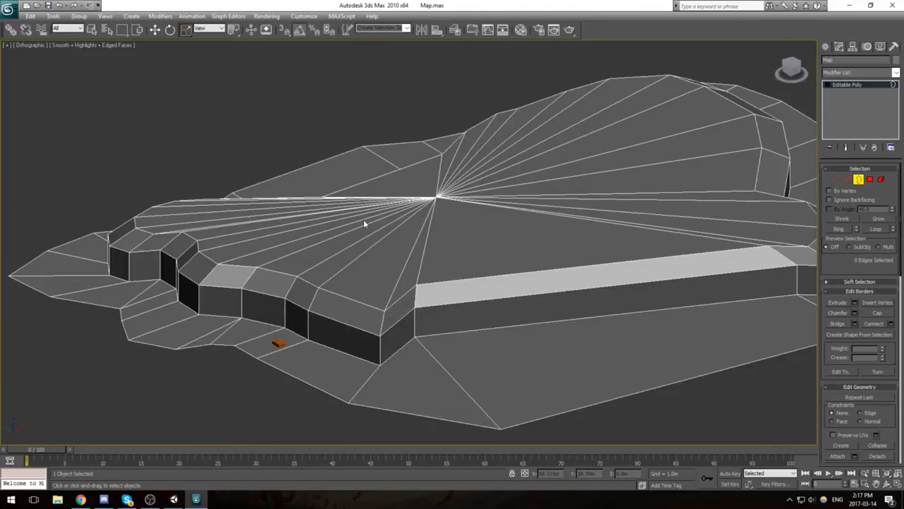
# Step: Select the map's outer border and extend it into a surrounding wall and a wide outlying ground surface
pyautogui.press('3')
pyautogui.press('3')
pyautogui.click(277, 367)
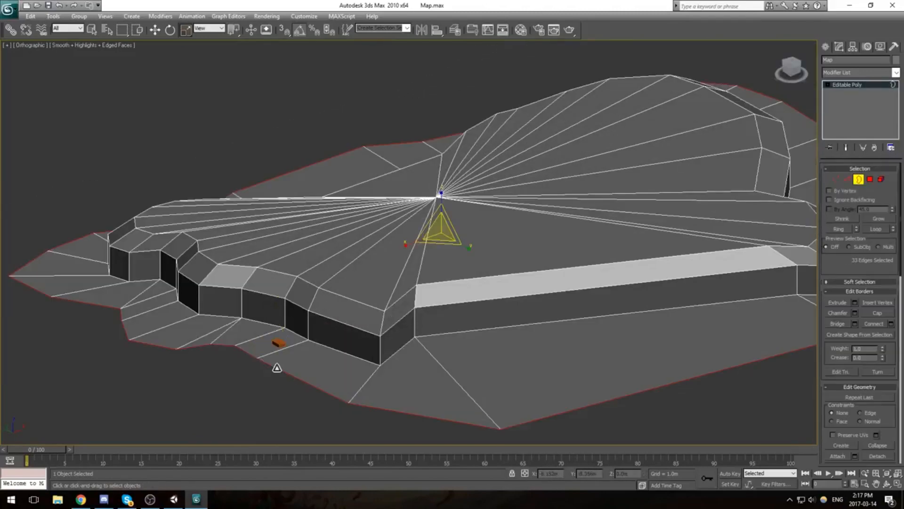
pyautogui.keyDown('alt'); pyautogui.moveTo(436, 234); pyautogui.dragTo(521, 207, button='middle'); pyautogui.keyUp('alt')
pyautogui.scroll(3, 521, 207)
pyautogui.scroll(-5, 521, 207)
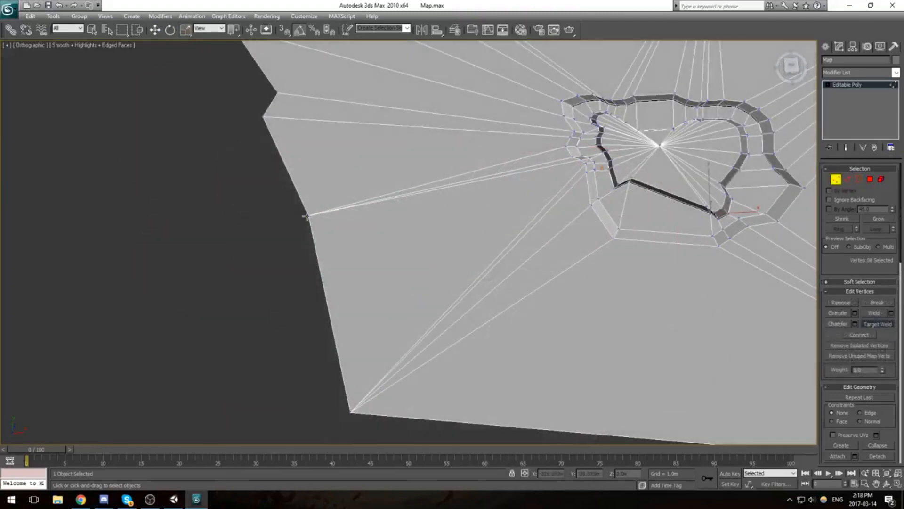
# Step: Target-weld the surplus vertices along the far corner of the outlying ground surface
pyautogui.keyDown('alt'); pyautogui.moveTo(305, 217); pyautogui.dragTo(353, 247, button='middle'); pyautogui.keyUp('alt')
pyautogui.moveTo(353, 247); pyautogui.dragTo(305, 183)
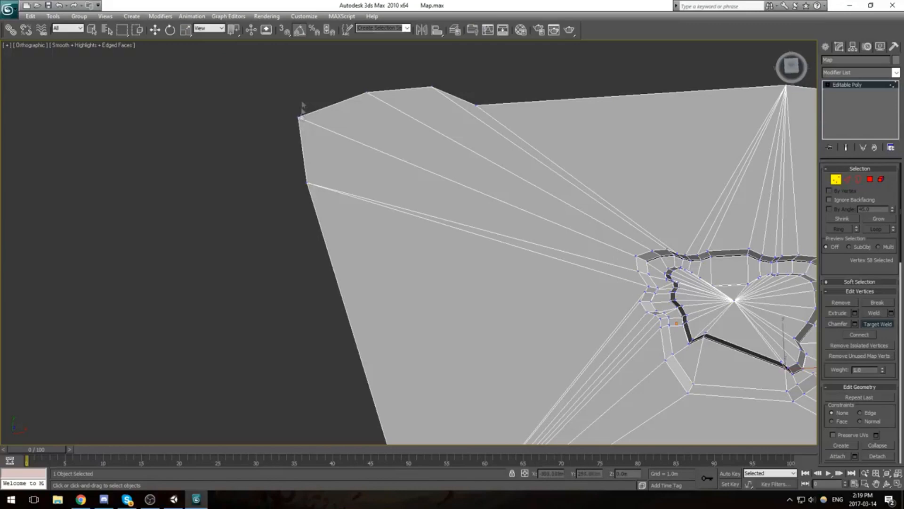
pyautogui.moveTo(297, 115); pyautogui.dragTo(431, 86)
pyautogui.moveTo(477, 105); pyautogui.dragTo(431, 86)
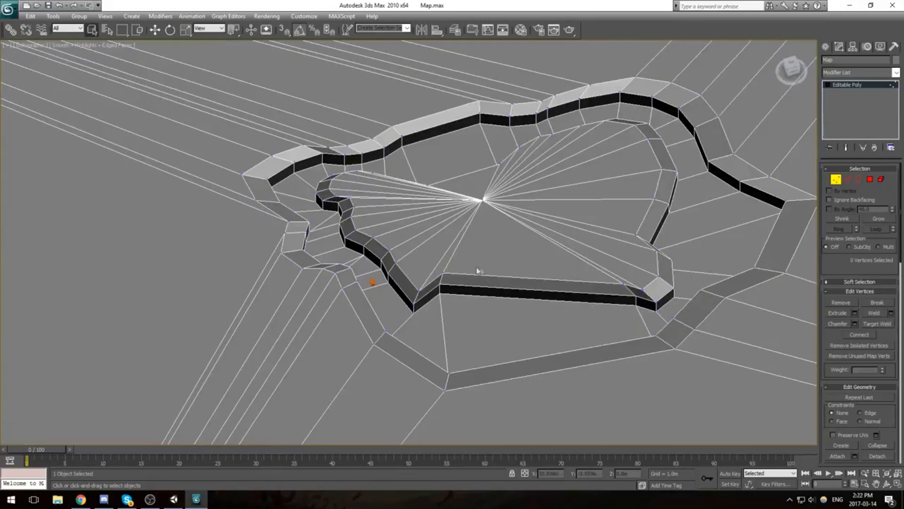
# Step: Switch to Unity, open level scene 0, and examine the reworked map around the rings
pyautogui.scroll(2, 477, 271)
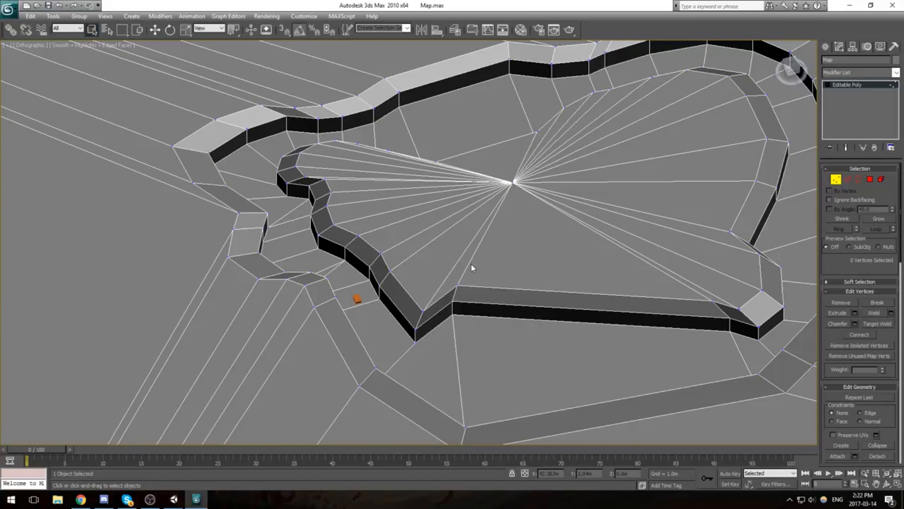
pyautogui.click(174, 500)
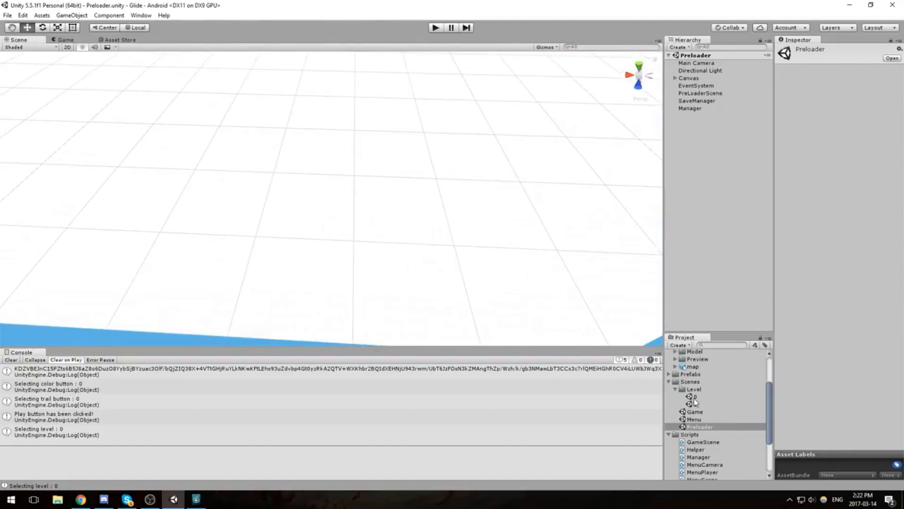
pyautogui.doubleClick(694, 397)
pyautogui.moveTo(454, 202); pyautogui.dragTo(374, 194, button='middle')
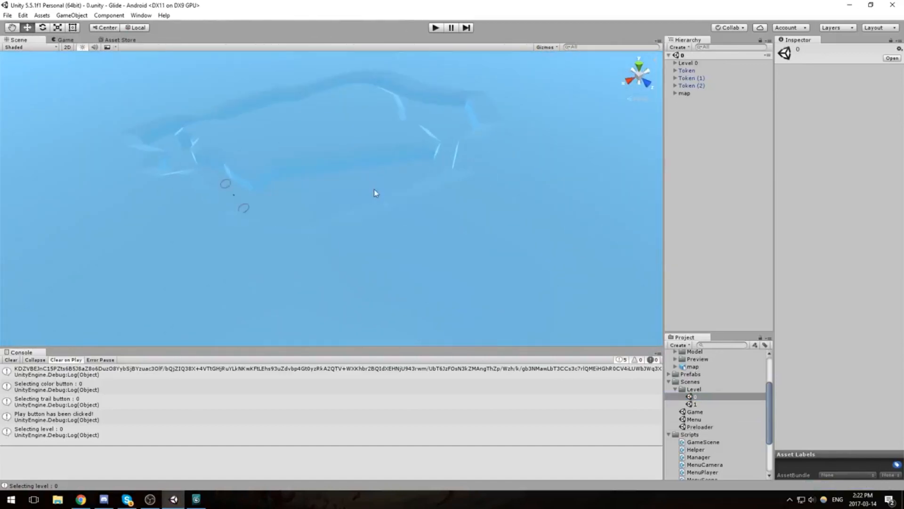
pyautogui.moveTo(374, 189); pyautogui.dragTo(369, 201, button='right')
pyautogui.scroll(3, 440, 219)
pyautogui.moveTo(439, 219); pyautogui.dragTo(341, 162, button='middle')
pyautogui.moveTo(406, 194); pyautogui.dragTo(406, 188, button='right')
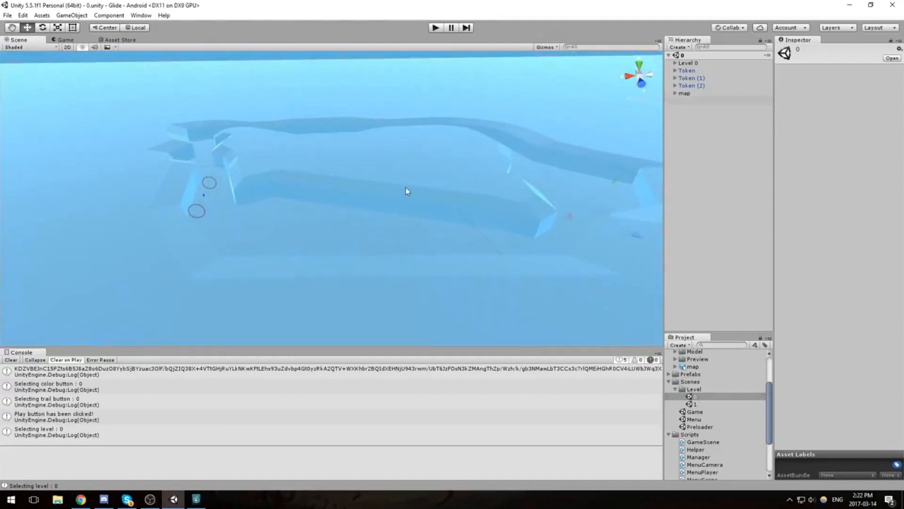
# Step: Select the Map object and collapse its Mesh Collider, Mesh Renderer and Mesh Filter components
pyautogui.click(407, 190)
pyautogui.click(818, 203)
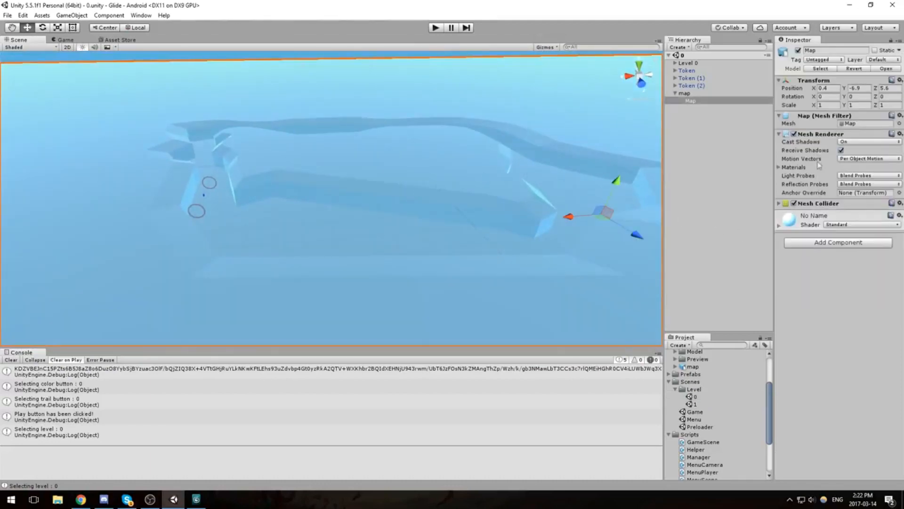
pyautogui.click(820, 134)
pyautogui.click(822, 116)
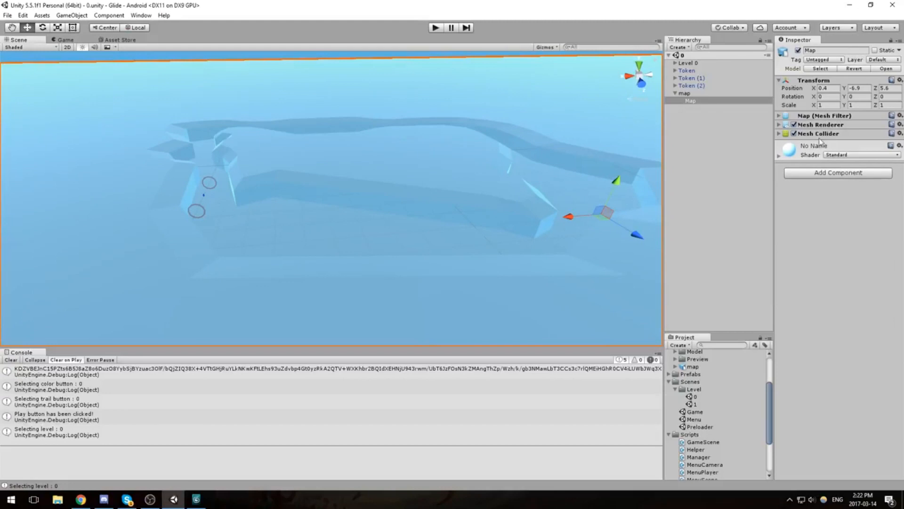
# Step: Change the Map object's material shader to Unlit/Texture and view the map from another angle
pyautogui.click(870, 157)
pyautogui.moveTo(841, 269)
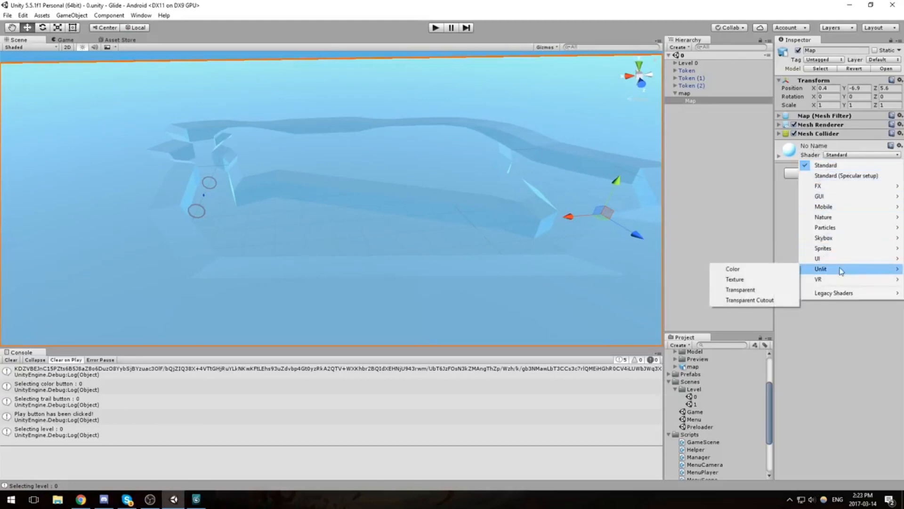
pyautogui.click(759, 269)
pyautogui.click(862, 155)
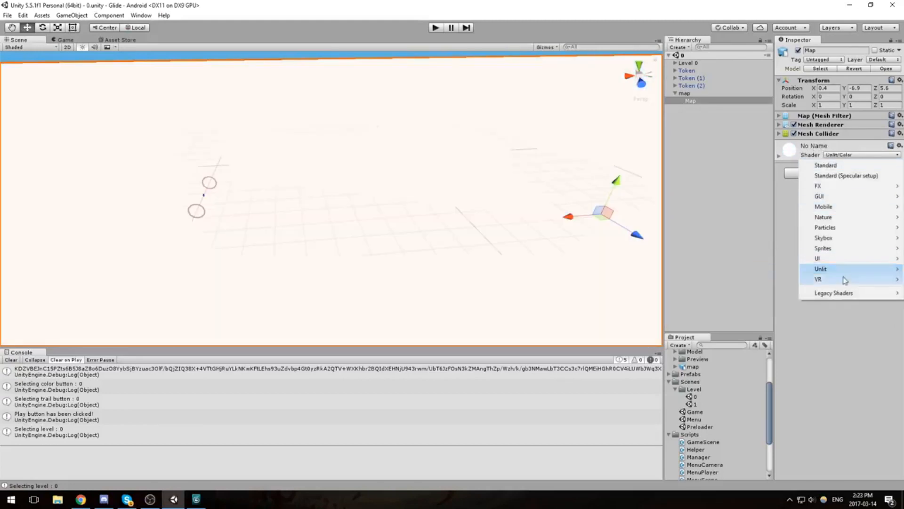
pyautogui.moveTo(845, 278)
pyautogui.click(754, 281)
pyautogui.keyDown('alt'); pyautogui.moveTo(605, 249); pyautogui.dragTo(281, 137); pyautogui.keyUp('alt')
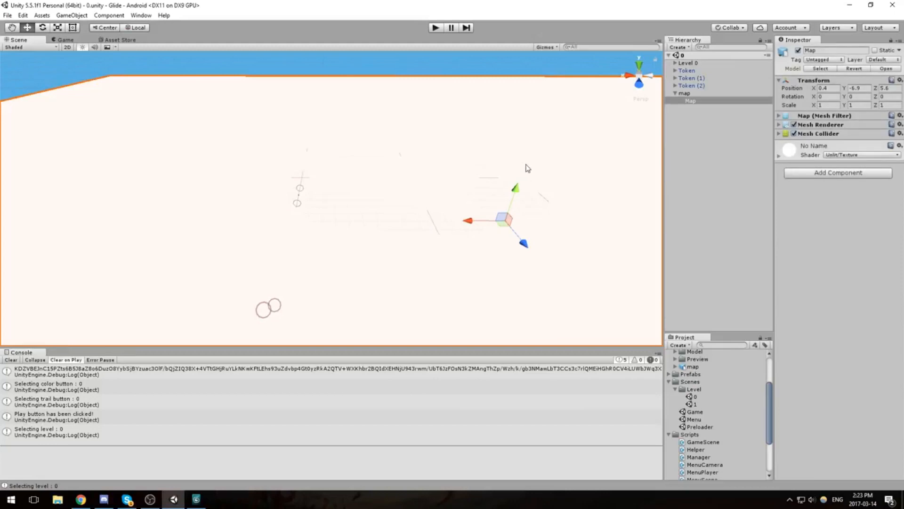
# Step: Launch Photoshop
pyautogui.press('super')
pyautogui.write('photo')
pyautogui.press('Down')
pyautogui.press('Return')
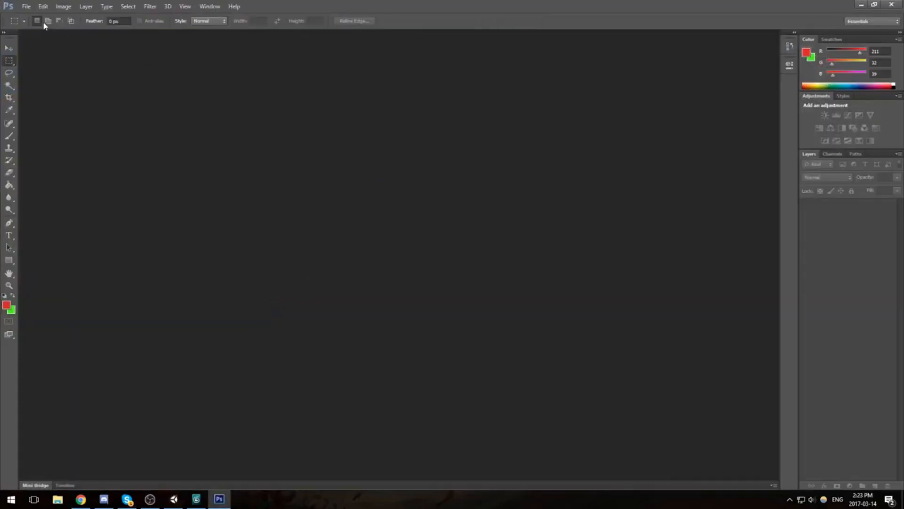
# Step: Create a new 128 × 128 pixel document named Map1_palette with a resolution of 72 pixels/inch
pyautogui.click(26, 7)
pyautogui.click(30, 14)
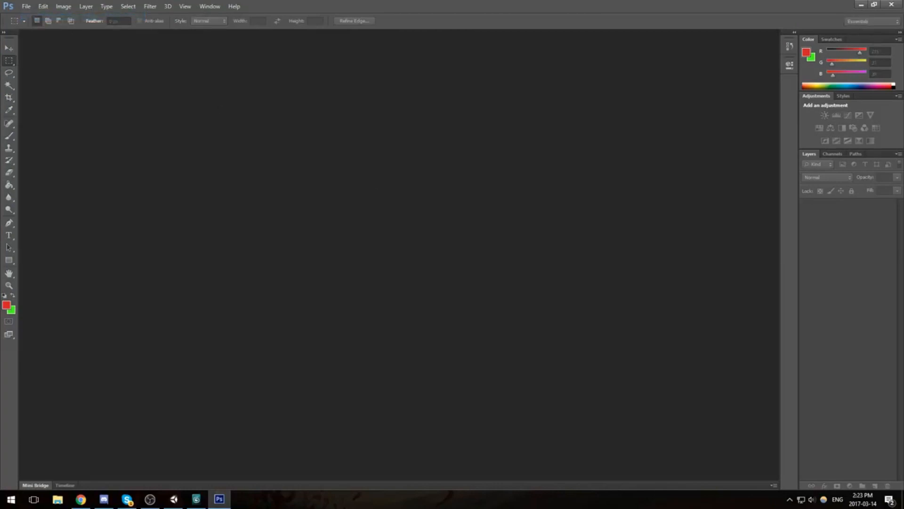
pyautogui.doubleClick(398, 125)
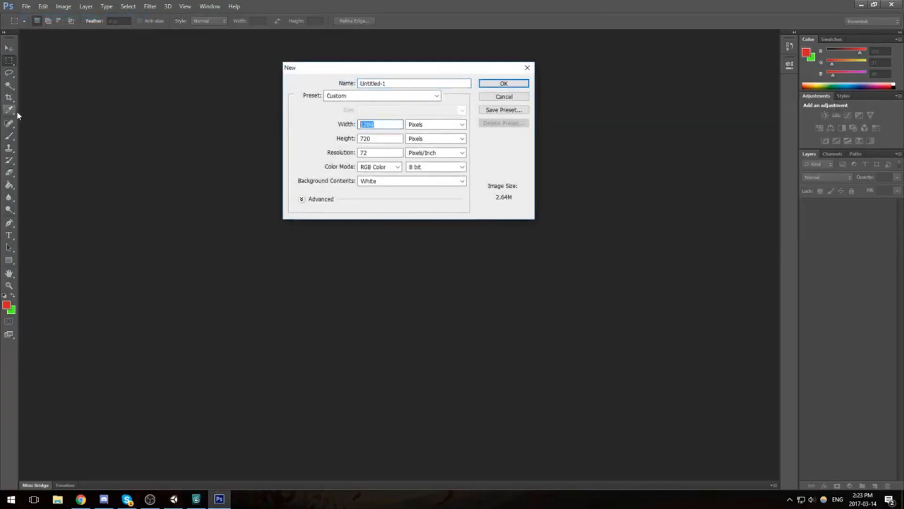
pyautogui.press('Tab')
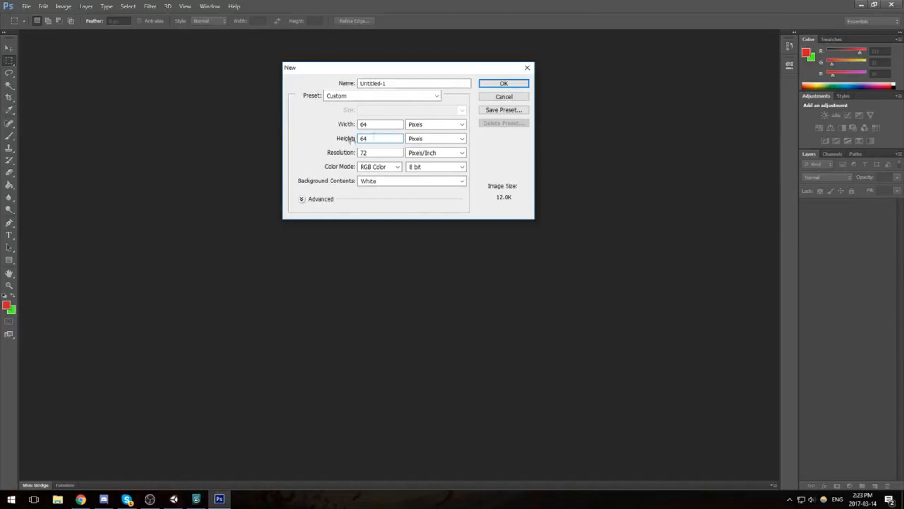
pyautogui.hotkey('shift', 'Tab')
pyautogui.hotkey('shift', 'Tab')
pyautogui.write('128')
pyautogui.press('Tab')
pyautogui.press('Tab')
pyautogui.write('1')
pyautogui.doubleClick(412, 83)
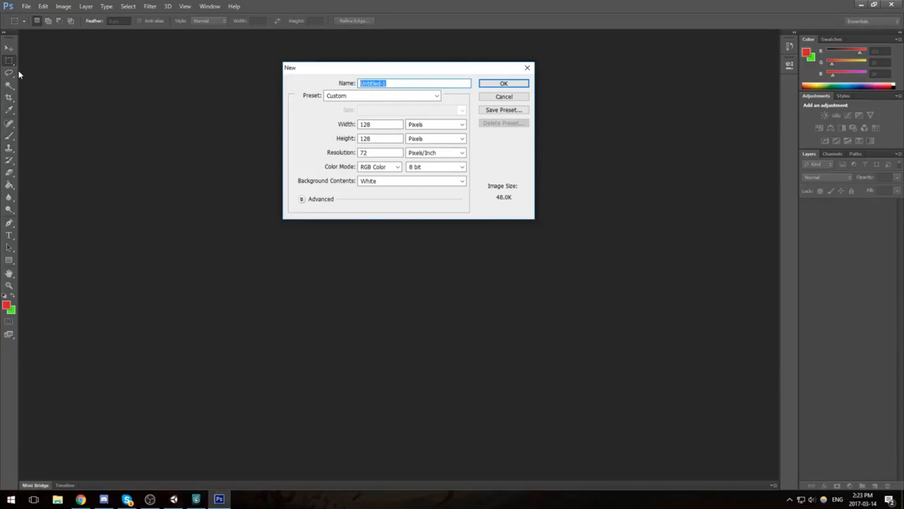
pyautogui.write('Palete')
pyautogui.press('Return')
pyautogui.keyDown('alt'); pyautogui.scroll(3, 415, 295); pyautogui.keyUp('alt')
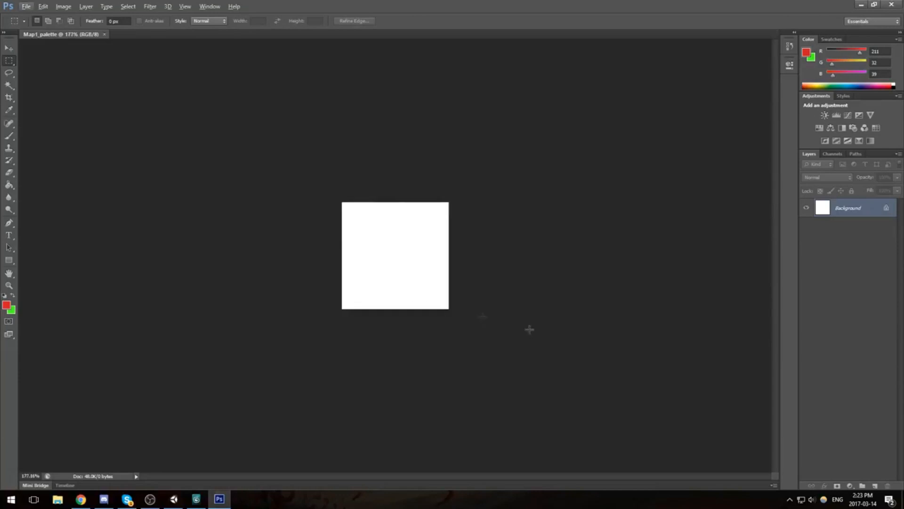
# Step: Add an empty layer to the palette document and delete the Background layer
pyautogui.keyDown('alt'); pyautogui.scroll(2, 482, 317); pyautogui.keyUp('alt')
pyautogui.click(875, 485)
pyautogui.click(856, 230)
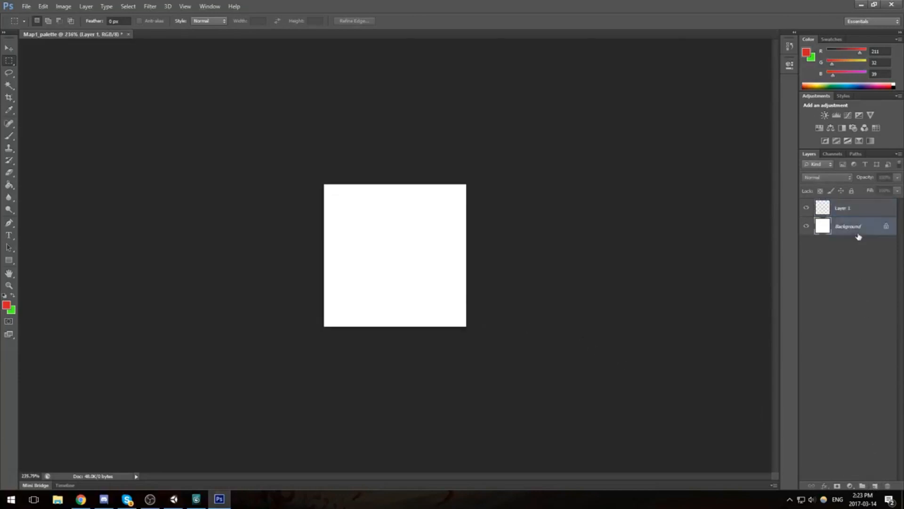
pyautogui.press('Delete')
pyautogui.keyDown('alt'); pyautogui.scroll(2, 374, 234); pyautogui.keyUp('alt')
# Step: Fill Layer 1 with a sandy tan colour, RGB 209, 185, 121, using the Paint Bucket
pyautogui.press('g')
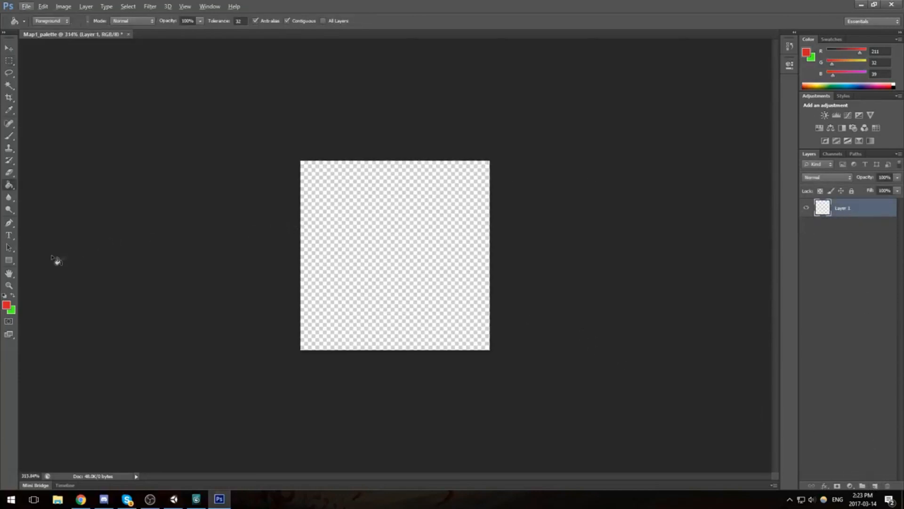
pyautogui.click(6, 305)
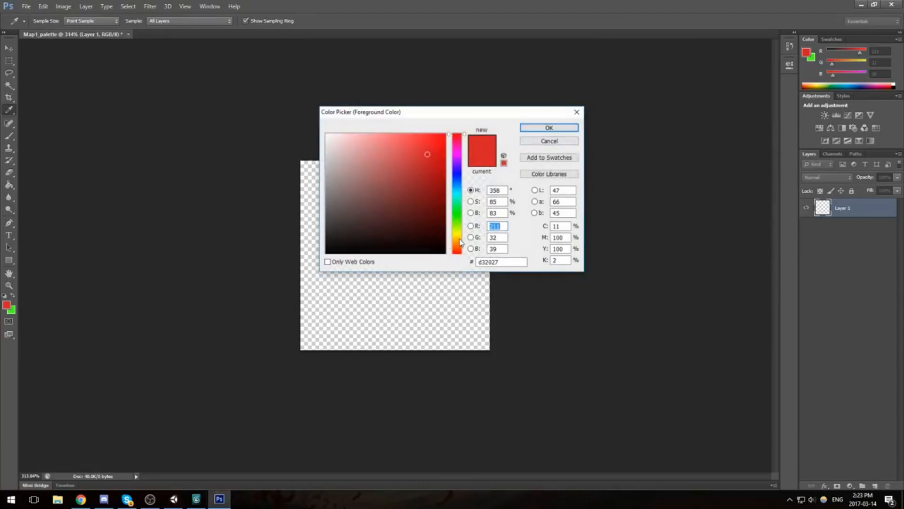
pyautogui.click(458, 241)
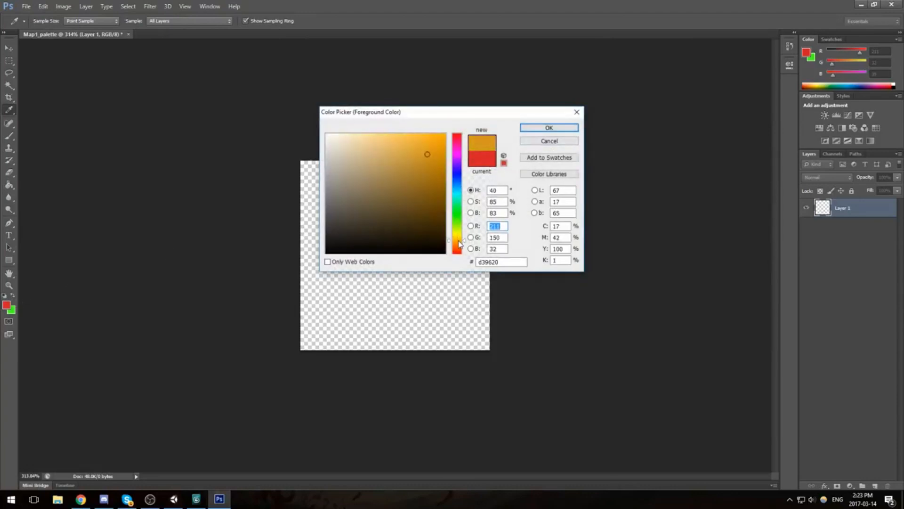
pyautogui.moveTo(448, 134); pyautogui.dragTo(369, 146)
pyautogui.moveTo(456, 241); pyautogui.dragTo(456, 239)
pyautogui.moveTo(378, 161)
pyautogui.mouseDown()
pyautogui.moveTo(383, 172)
pyautogui.moveTo(377, 154)
pyautogui.mouseUp()
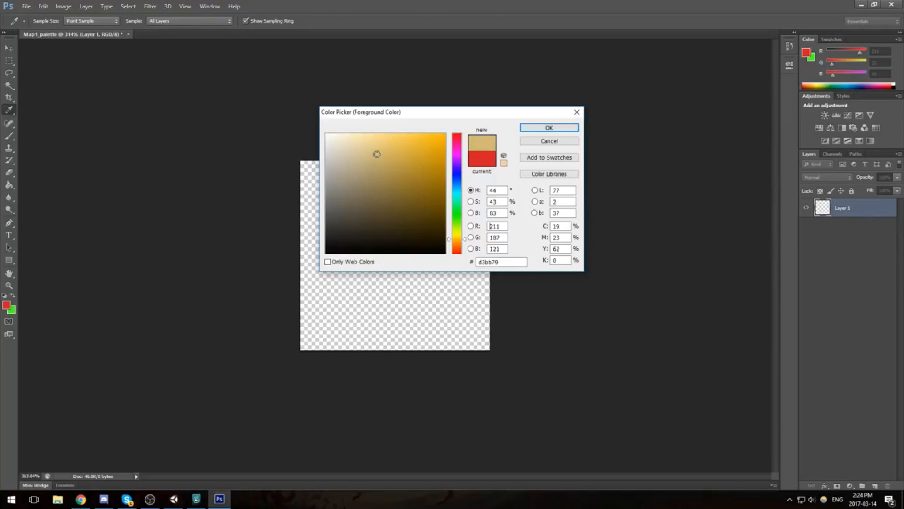
pyautogui.click(547, 128)
pyautogui.press('g')
pyautogui.click(416, 230)
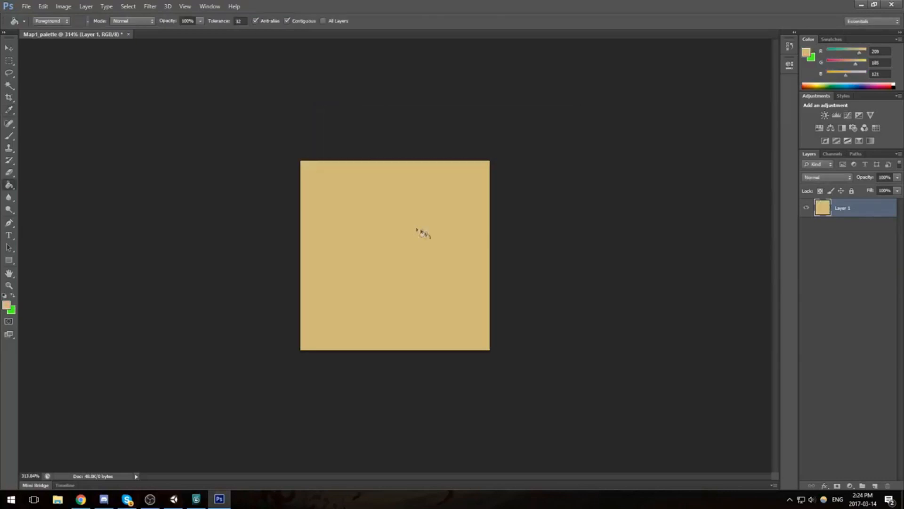
# Step: Add a second layer and fill it with a pale cream colour, RGB 255, 245, 218
pyautogui.click(875, 486)
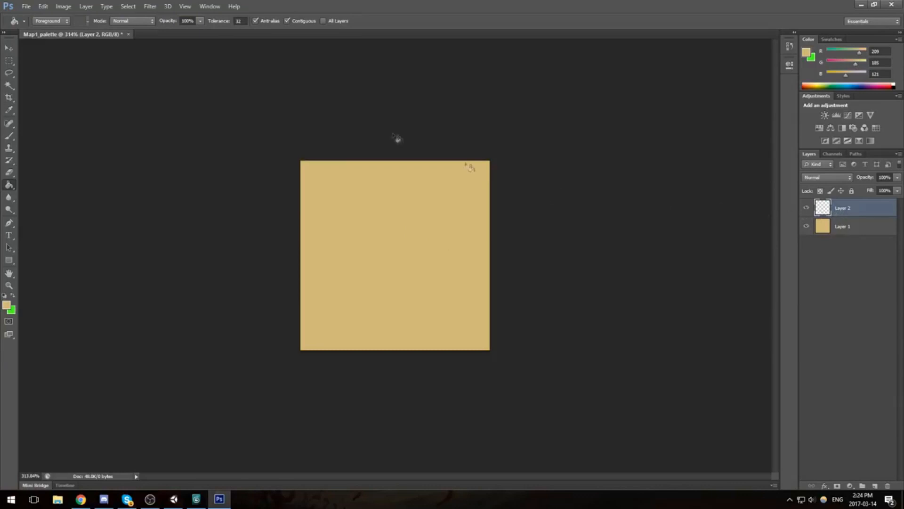
pyautogui.press('i')
pyautogui.click(807, 53)
pyautogui.moveTo(365, 150)
pyautogui.mouseDown()
pyautogui.moveTo(346, 122)
pyautogui.moveTo(360, 124)
pyautogui.mouseUp()
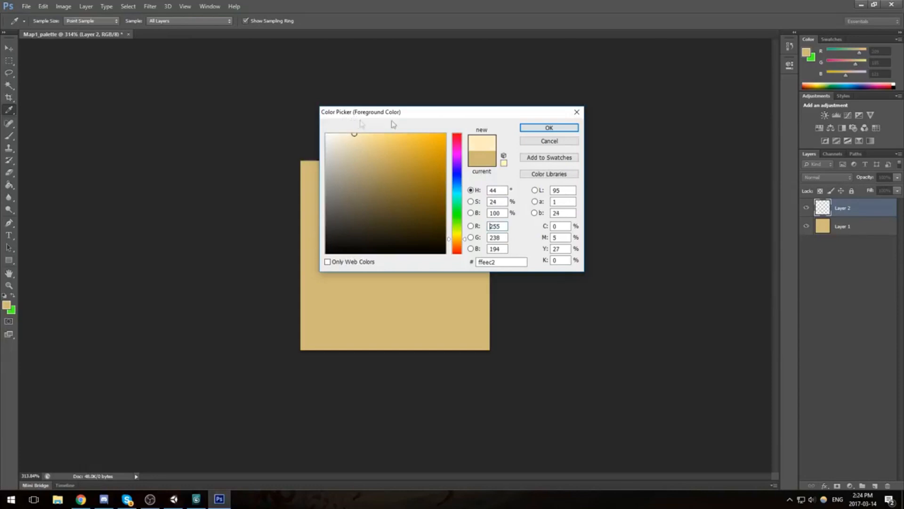
pyautogui.click(346, 132)
pyautogui.click(549, 128)
pyautogui.press('g')
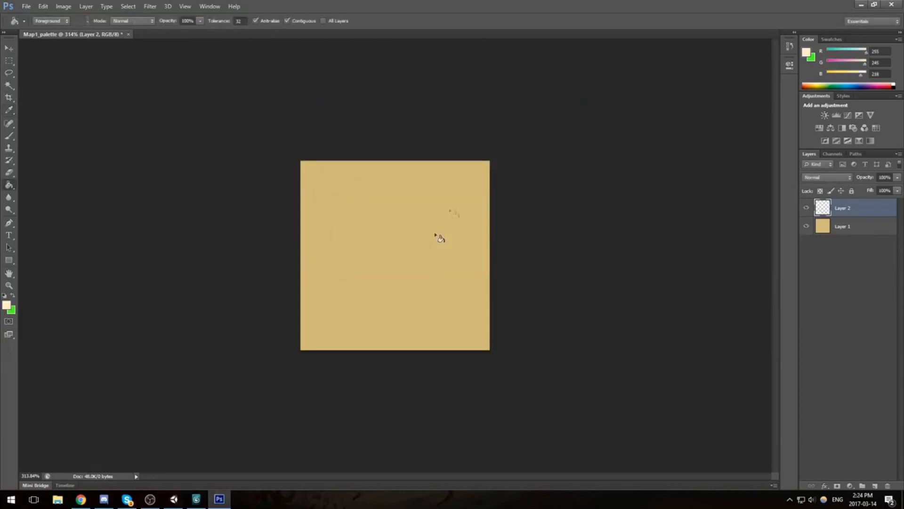
pyautogui.click(448, 231)
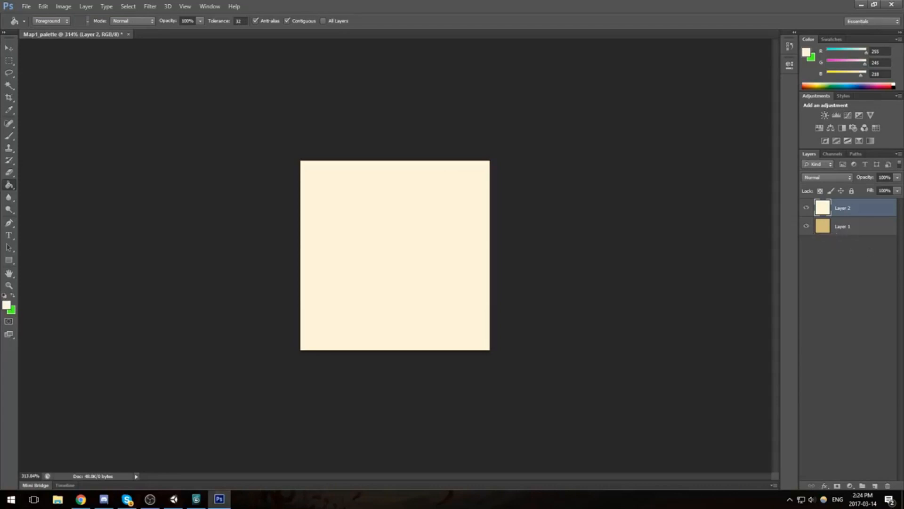
# Step: Add a third layer and fill it with a light green colour, RGB 119, 255, 105
pyautogui.click(875, 486)
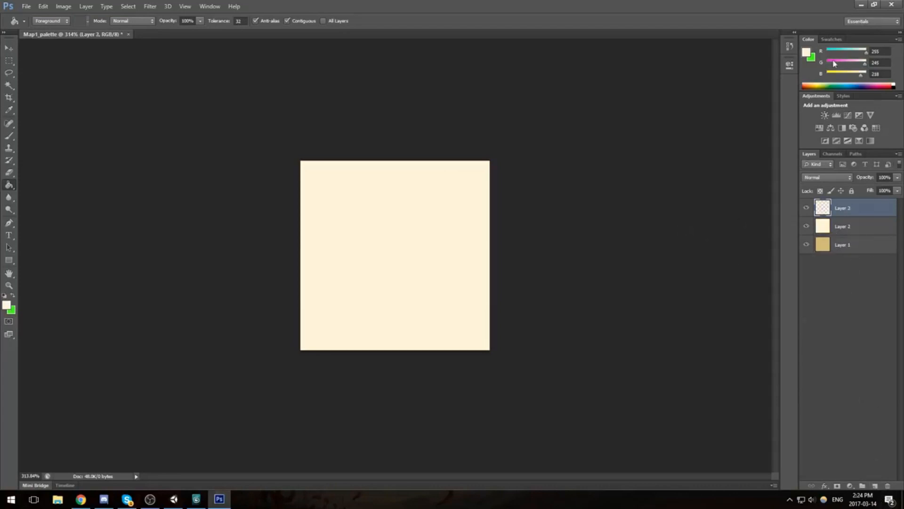
pyautogui.click(806, 54)
pyautogui.click(457, 217)
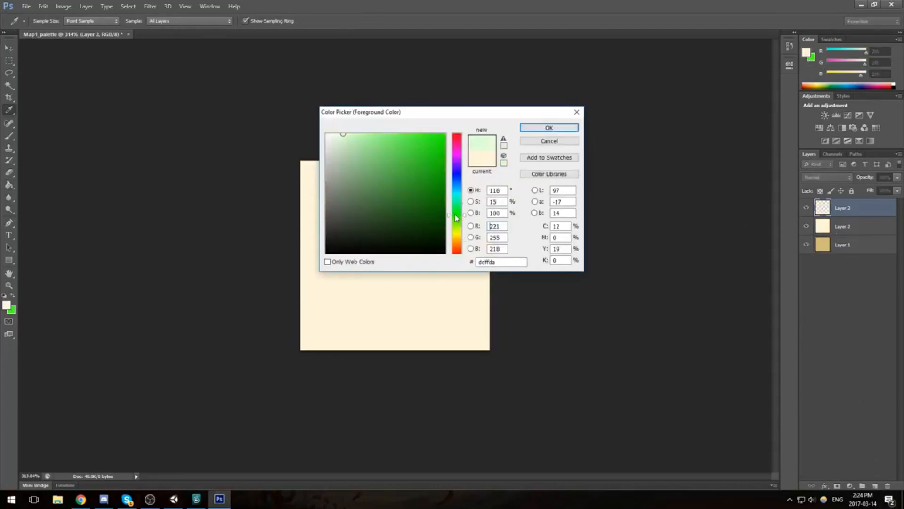
pyautogui.moveTo(394, 156); pyautogui.dragTo(396, 103)
pyautogui.click(457, 253)
pyautogui.moveTo(390, 137)
pyautogui.mouseDown()
pyautogui.moveTo(383, 158)
pyautogui.moveTo(375, 132)
pyautogui.mouseUp()
pyautogui.click(457, 216)
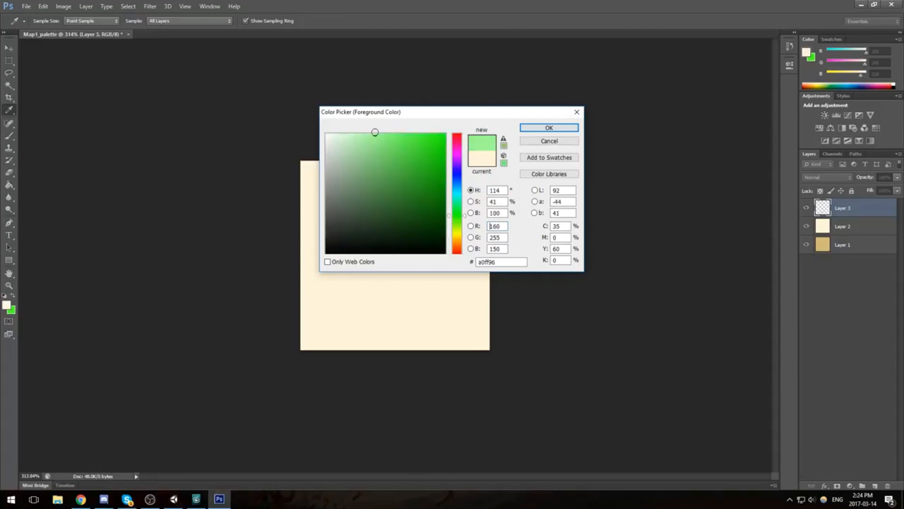
pyautogui.click(549, 128)
pyautogui.press('g')
pyautogui.click(386, 248)
pyautogui.click(872, 232)
pyautogui.hotkey('ctrl', 't')
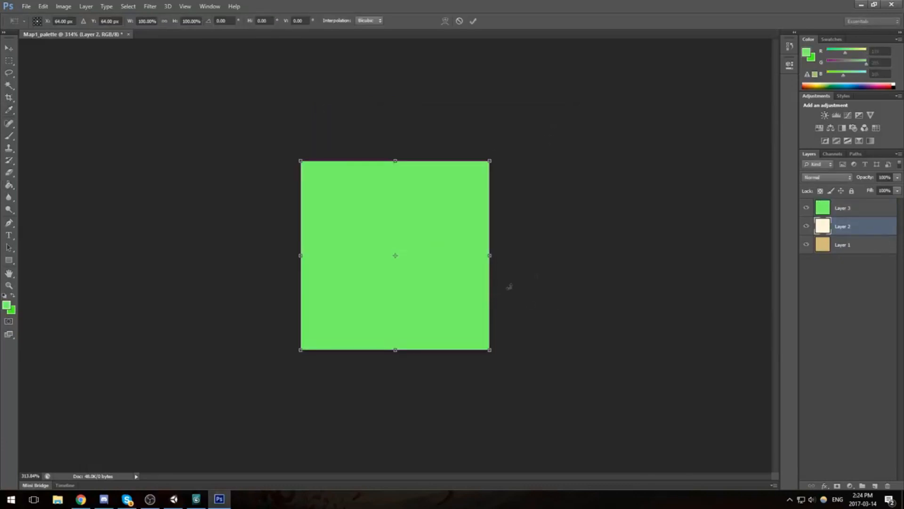
pyautogui.click(473, 20)
# Step: Scale all three colour layers together to 12.5% in the canvas's upper-left corner, using the calculator to divide 128 by 8
pyautogui.click(845, 211)
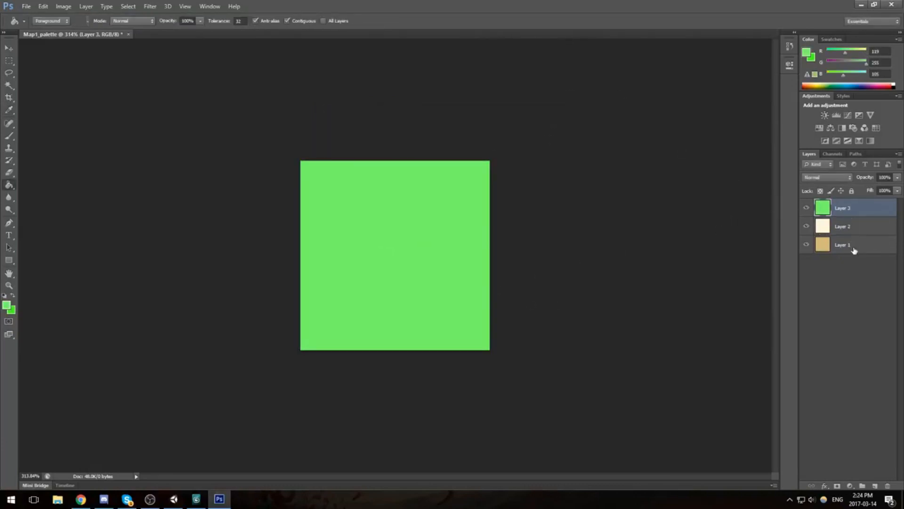
pyautogui.keyDown('shift'); pyautogui.click(852, 247); pyautogui.keyUp('shift')
pyautogui.hotkey('ctrl', 't')
pyautogui.moveTo(490, 349); pyautogui.dragTo(358, 217)
pyautogui.press('XF86Calculator')
pyautogui.write('128')
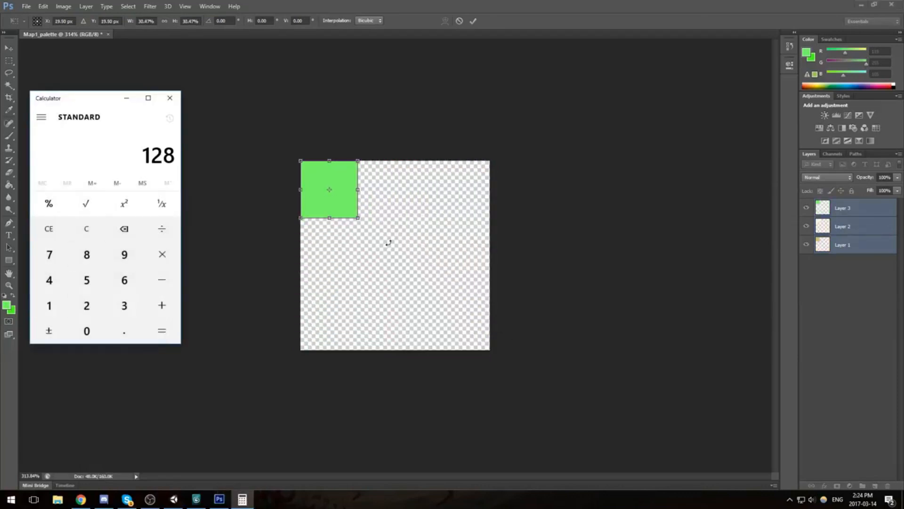
pyautogui.write('/8')
pyautogui.press('Return')
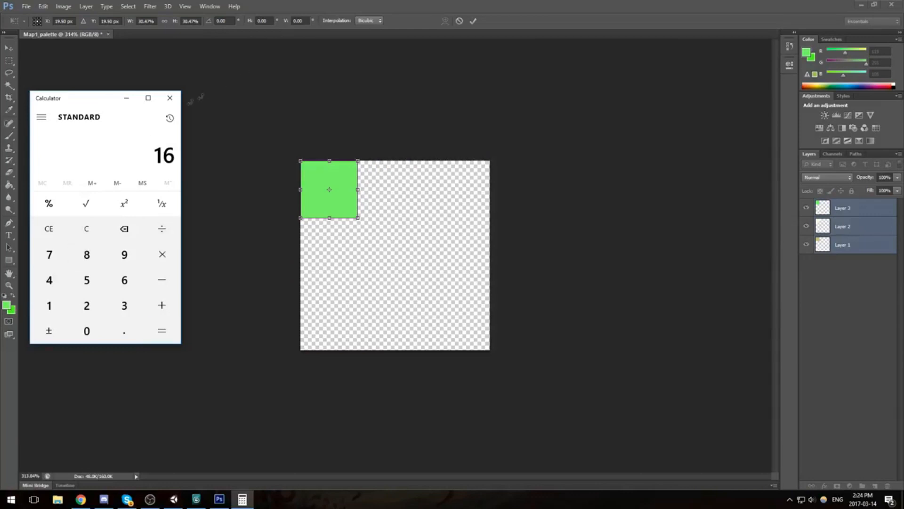
pyautogui.click(170, 98)
pyautogui.moveTo(360, 219); pyautogui.dragTo(324, 185)
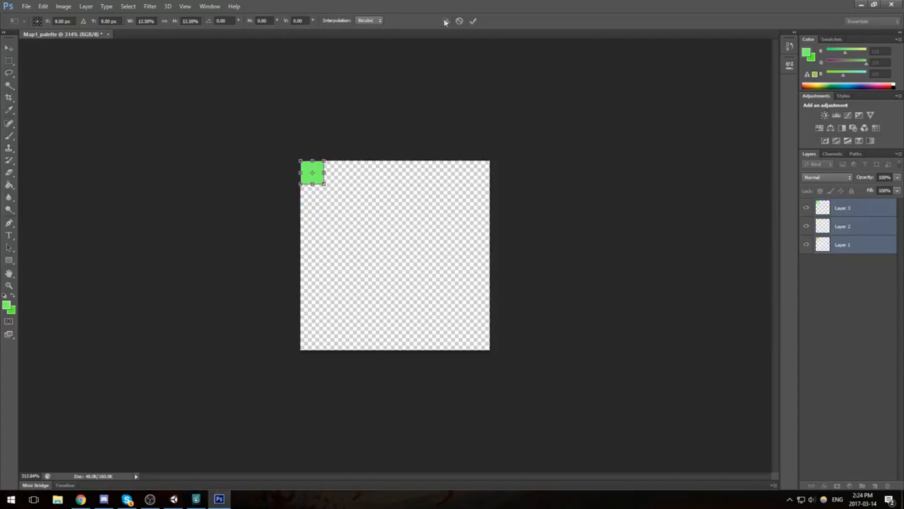
pyautogui.click(473, 21)
# Step: Move the cream square directly beside the green one and the tan square beside the cream one, forming a row of swatches
pyautogui.keyDown('alt'); pyautogui.scroll(2, 623, 195); pyautogui.keyUp('alt')
pyautogui.click(843, 226)
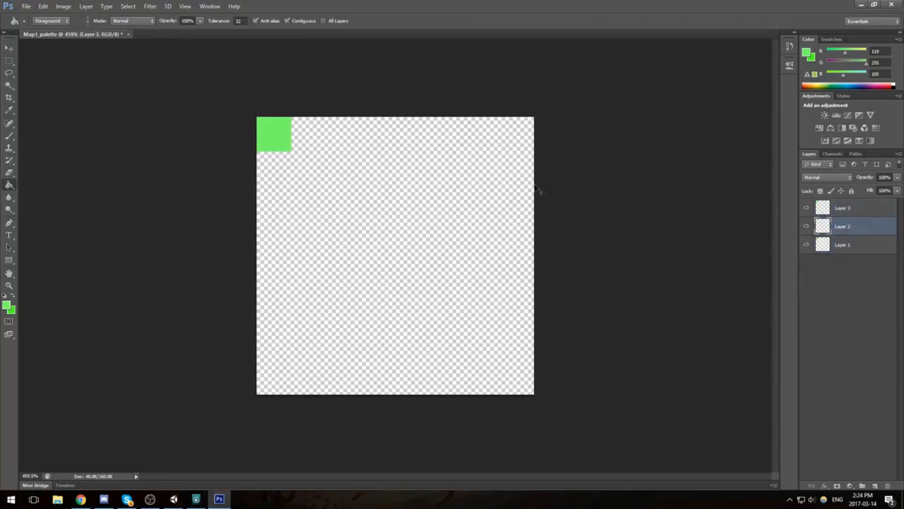
pyautogui.hotkey('ctrl', 't')
pyautogui.moveTo(284, 128); pyautogui.dragTo(319, 130)
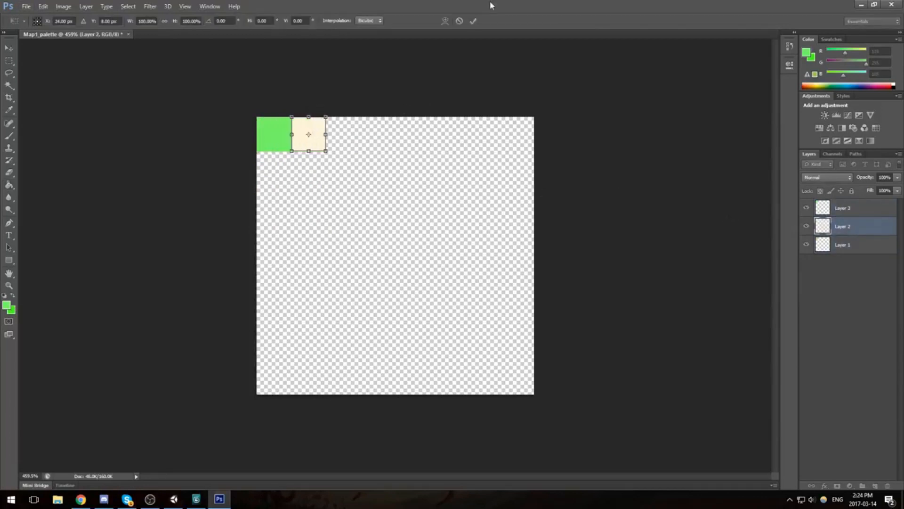
pyautogui.click(473, 21)
pyautogui.click(843, 245)
pyautogui.hotkey('ctrl', 't')
pyautogui.moveTo(282, 136); pyautogui.dragTo(351, 136)
pyautogui.click(474, 21)
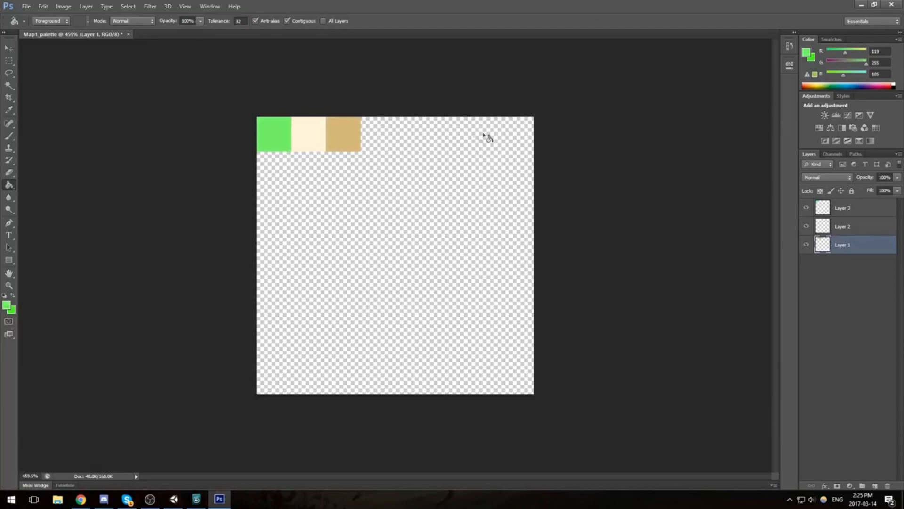
# Step: Crop the canvas to about half its width and height, keeping the three swatches along the upper edge
pyautogui.click(63, 6)
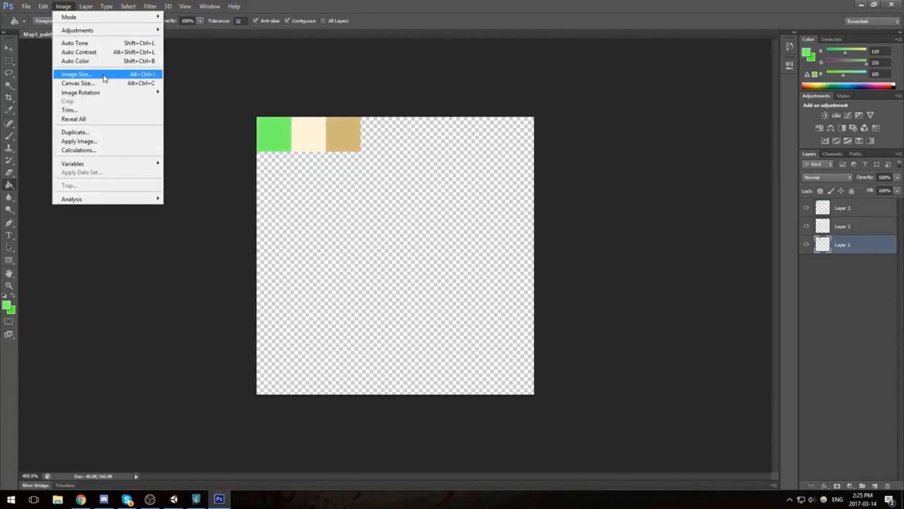
pyautogui.click(410, 73)
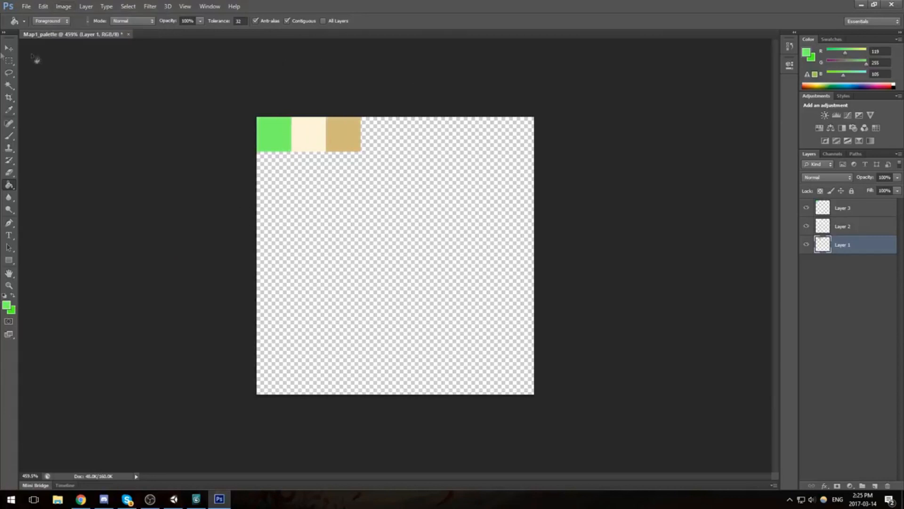
pyautogui.click(13, 96)
pyautogui.moveTo(537, 401); pyautogui.dragTo(465, 325)
pyautogui.click(474, 22)
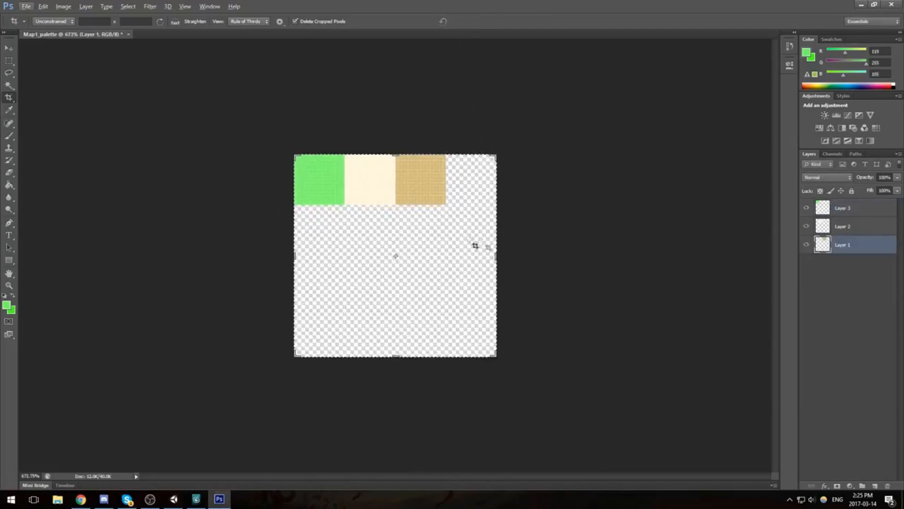
pyautogui.click(8, 60)
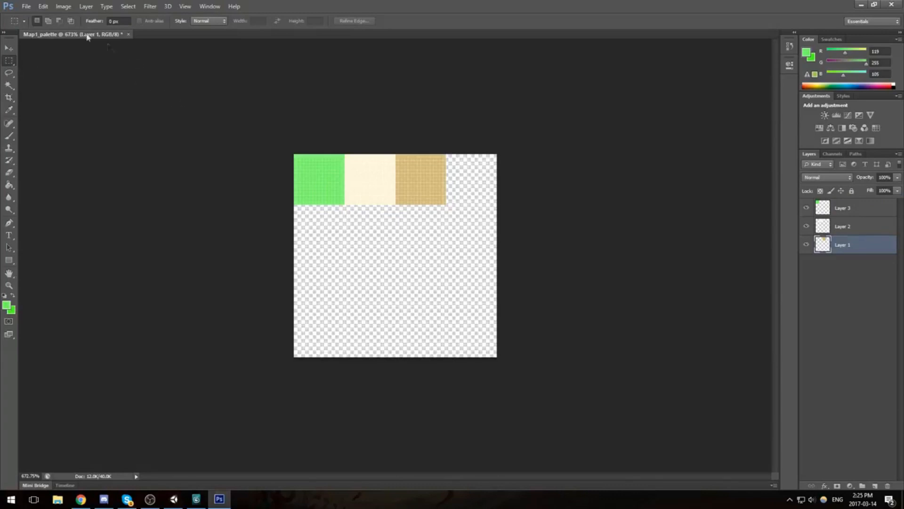
# Step: Save the palette to the Desktop as a PNG copy named Map1_palette.png
pyautogui.hotkey('ctrl', 'shift', 's')
pyautogui.press('Escape')
pyautogui.moveTo(295, 154); pyautogui.dragTo(344, 204)
pyautogui.hotkey('ctrl', 'shift', 's')
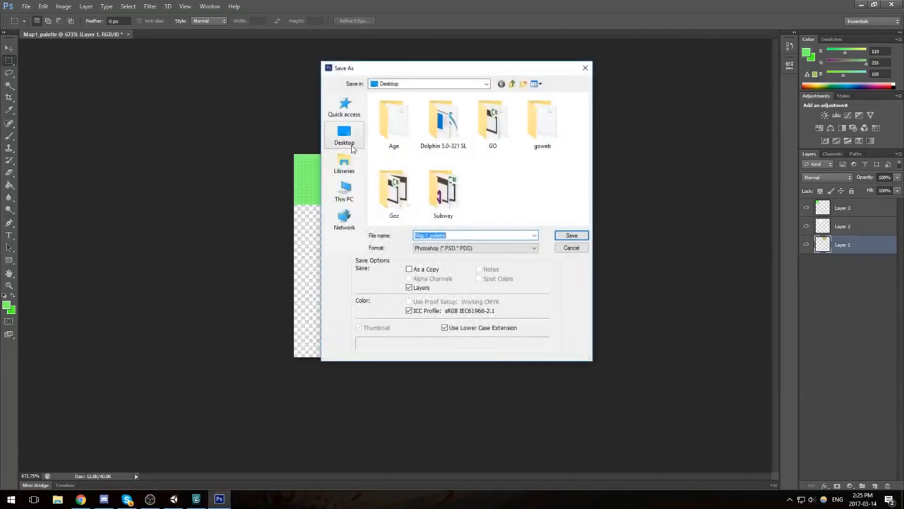
pyautogui.click(514, 252)
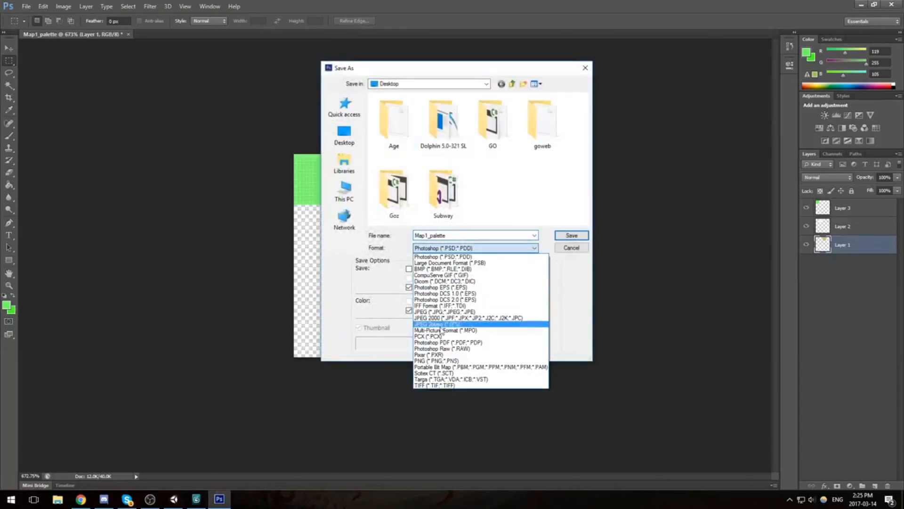
pyautogui.click(459, 366)
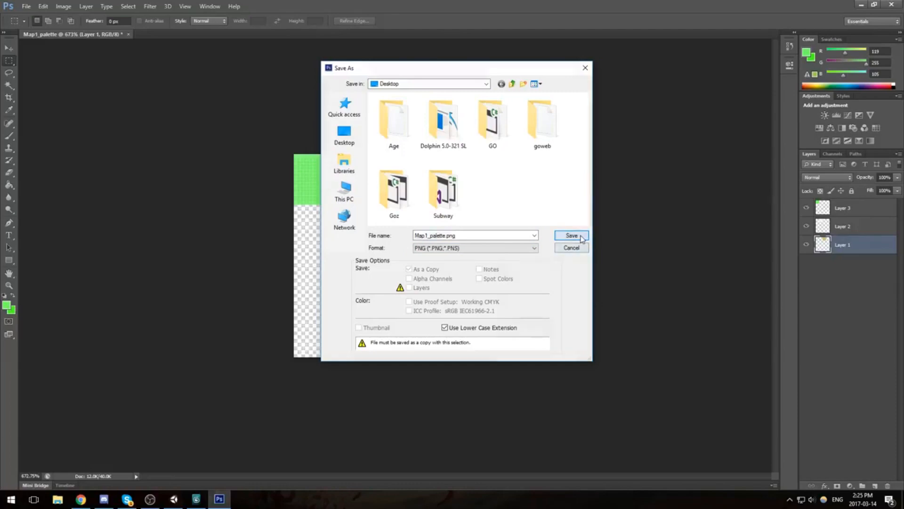
pyautogui.click(571, 235)
pyautogui.press('Return')
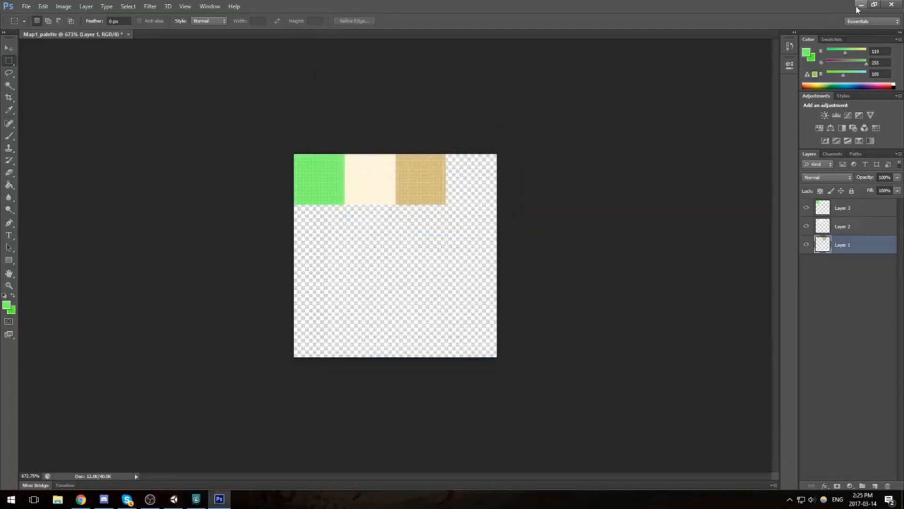
# Step: Switch to Unity and import the Map1_palette image from the desktop into the project's Artwork folder
pyautogui.click(859, 6)
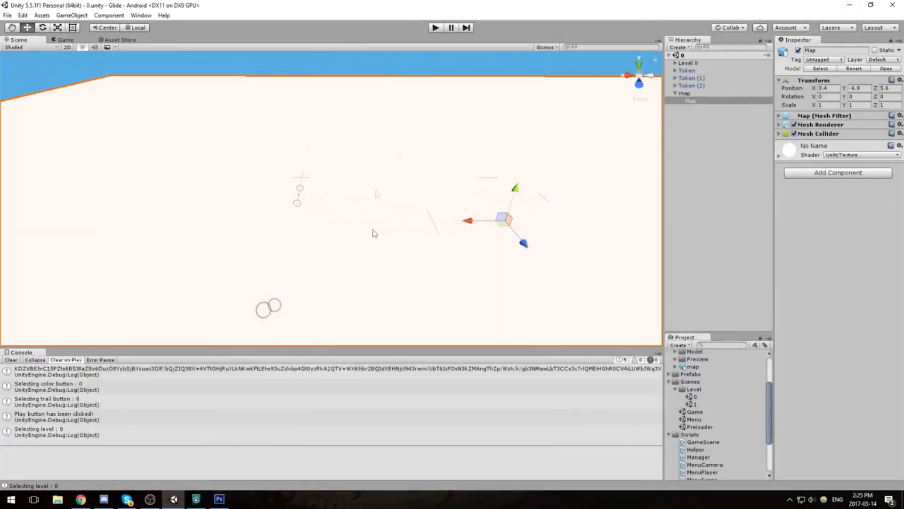
pyautogui.moveTo(374, 234); pyautogui.dragTo(355, 163, button='middle')
pyautogui.scroll(-3, 354, 164)
pyautogui.scroll(3, 704, 373)
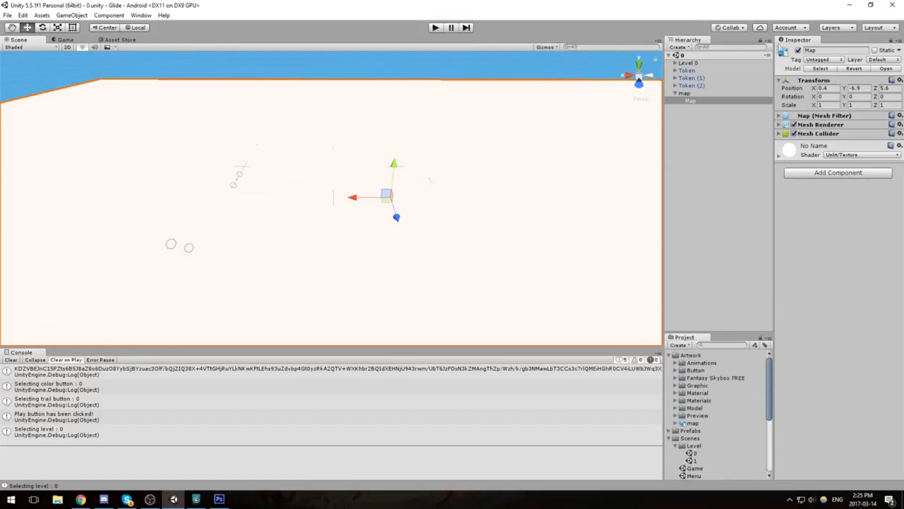
pyautogui.moveTo(16, 207); pyautogui.dragTo(742, 375)
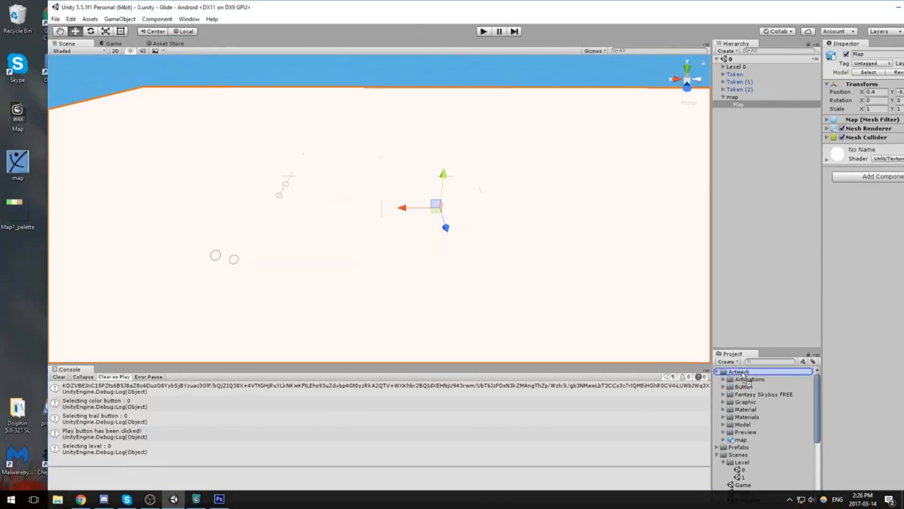
pyautogui.moveTo(679, 9); pyautogui.dragTo(604, 5)
pyautogui.doubleClick(604, 5)
pyautogui.click(707, 431)
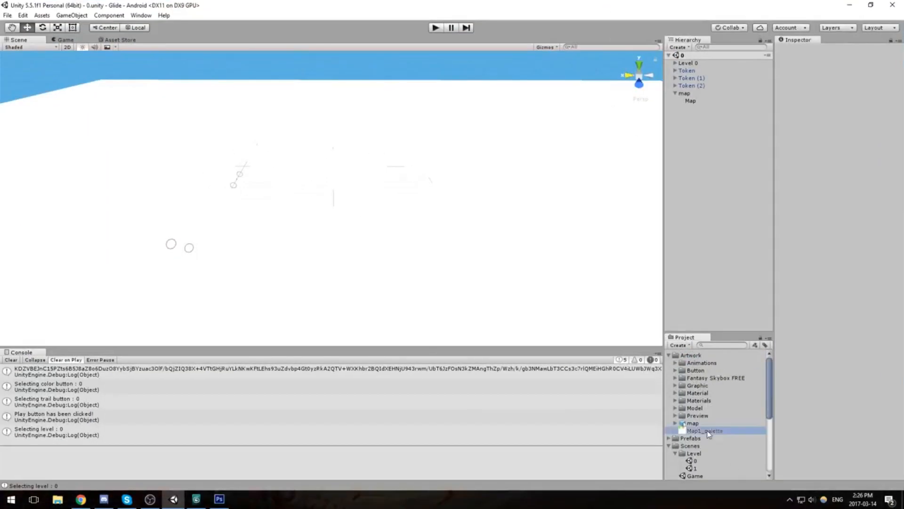
# Step: Apply the Map1_palette texture to the Map object in the scene
pyautogui.click(690, 101)
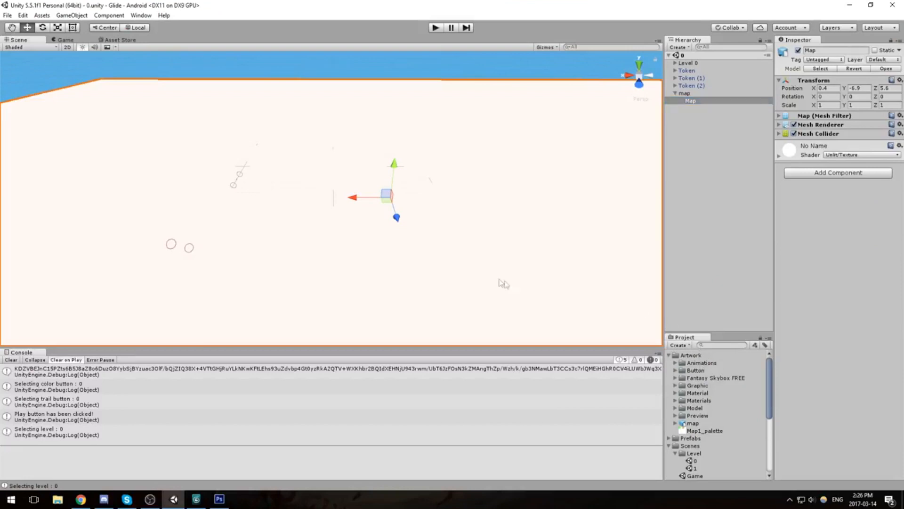
pyautogui.moveTo(498, 281); pyautogui.dragTo(468, 202, button='middle')
pyautogui.click(702, 431)
pyautogui.moveTo(703, 434); pyautogui.dragTo(527, 234)
pyautogui.scroll(-5, 526, 234)
pyautogui.moveTo(496, 215); pyautogui.dragTo(519, 283, button='middle')
pyautogui.moveTo(493, 204); pyautogui.dragTo(476, 232, button='right')
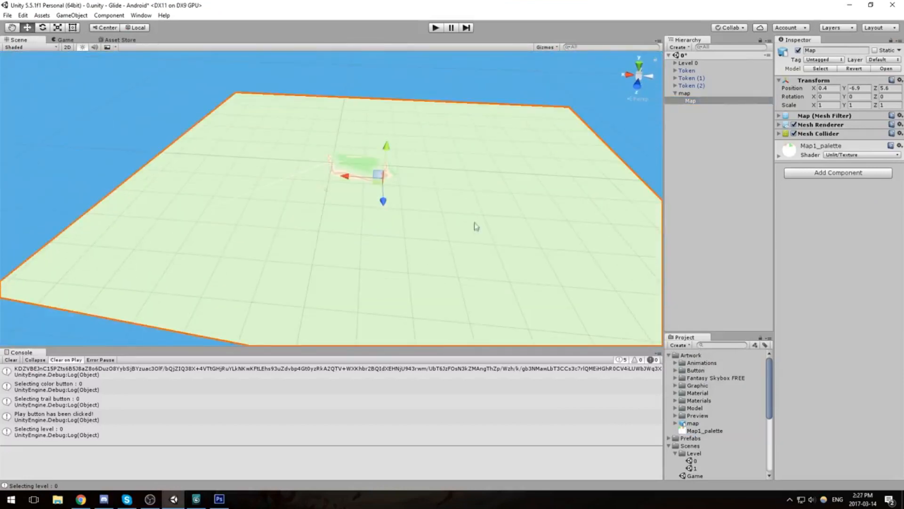
# Step: Set the scene view's draw mode to Shaded Wireframe after trying plain Wireframe
pyautogui.moveTo(476, 232); pyautogui.dragTo(450, 295, button='middle')
pyautogui.scroll(4, 450, 295)
pyautogui.moveTo(456, 263); pyautogui.dragTo(478, 233, button='middle')
pyautogui.scroll(3, 424, 232)
pyautogui.scroll(8, 416, 234)
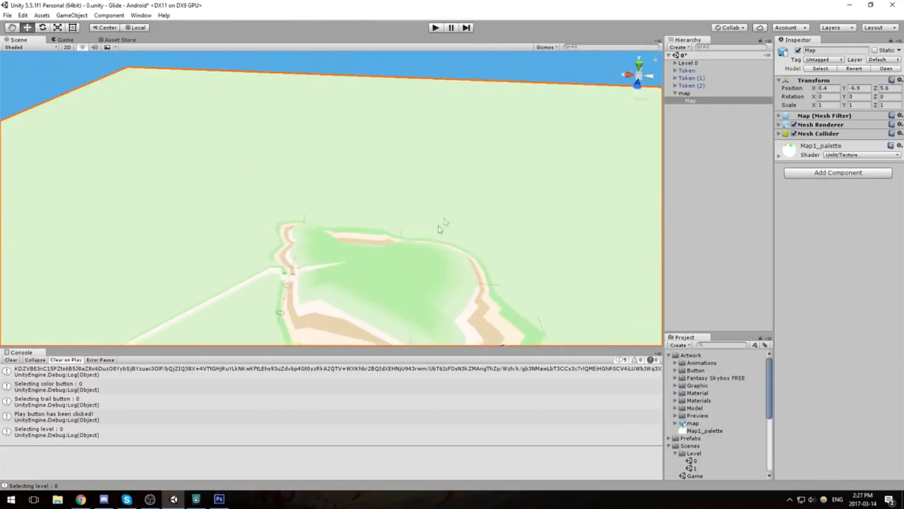
pyautogui.moveTo(394, 248)
pyautogui.mouseDown(button='right')
pyautogui.moveTo(309, 167)
pyautogui.moveTo(360, 222)
pyautogui.moveTo(370, 272)
pyautogui.moveTo(263, 179)
pyautogui.mouseUp(button='right')
pyautogui.click(30, 47)
pyautogui.click(42, 71)
pyautogui.moveTo(333, 236)
pyautogui.mouseDown(button='right')
pyautogui.moveTo(347, 144)
pyautogui.moveTo(315, 232)
pyautogui.mouseUp(button='right')
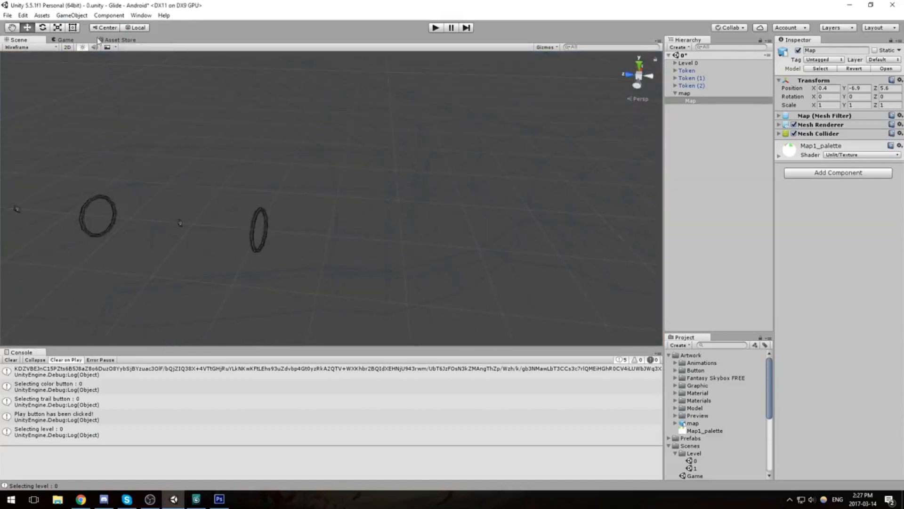
pyautogui.click(30, 48)
pyautogui.click(37, 77)
pyautogui.moveTo(432, 194)
pyautogui.mouseDown(button='right')
pyautogui.moveTo(379, 202)
pyautogui.moveTo(393, 243)
pyautogui.moveTo(250, 226)
pyautogui.moveTo(405, 163)
pyautogui.moveTo(398, 149)
pyautogui.moveTo(418, 227)
pyautogui.moveTo(541, 226)
pyautogui.moveTo(500, 222)
pyautogui.moveTo(466, 196)
pyautogui.moveTo(278, 290)
pyautogui.moveTo(302, 257)
pyautogui.moveTo(273, 218)
pyautogui.moveTo(190, 175)
pyautogui.mouseUp(button='right')
pyautogui.moveTo(190, 175); pyautogui.dragTo(295, 214, button='middle')
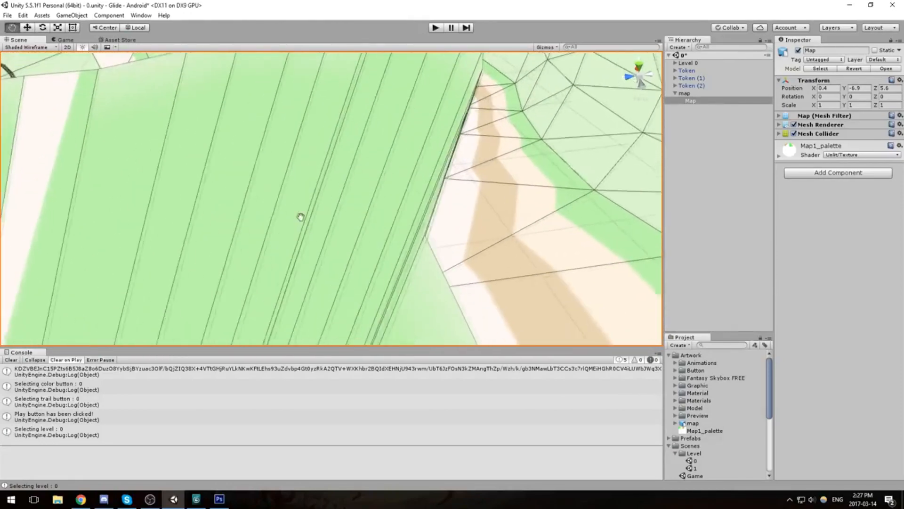
# Step: Examine how the palette colours fall across the polygons of the canyon track, its central island and the surrounding ground
pyautogui.scroll(2, 511, 254)
pyautogui.moveTo(511, 254); pyautogui.dragTo(539, 257, button='right')
pyautogui.moveTo(539, 256); pyautogui.dragTo(467, 236, button='middle')
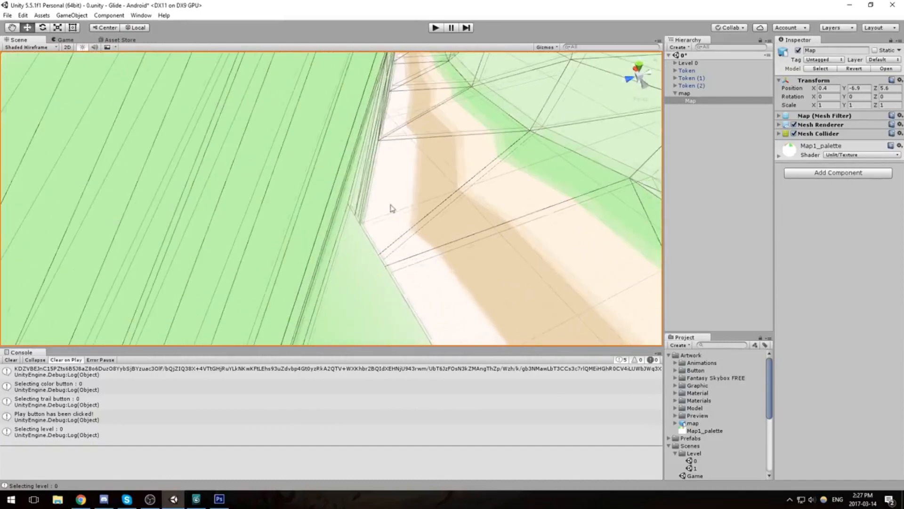
pyautogui.moveTo(393, 208); pyautogui.dragTo(409, 226, button='right')
pyautogui.moveTo(410, 226); pyautogui.dragTo(295, 198, button='middle')
pyautogui.moveTo(295, 198); pyautogui.dragTo(254, 259, button='right')
pyautogui.moveTo(254, 259); pyautogui.dragTo(242, 277, button='middle')
pyautogui.moveTo(242, 277); pyautogui.dragTo(358, 263, button='right')
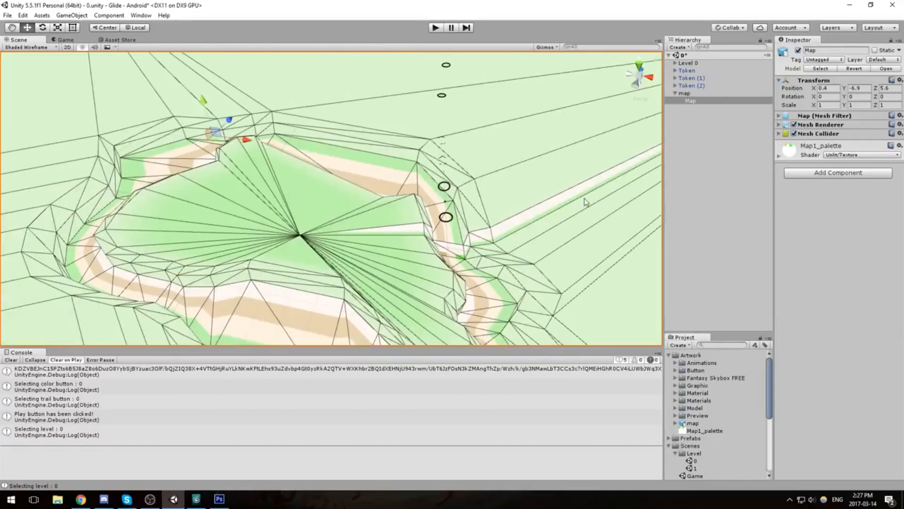
pyautogui.moveTo(586, 203); pyautogui.dragTo(551, 201, button='middle')
pyautogui.moveTo(571, 163); pyautogui.dragTo(426, 180, button='middle')
pyautogui.moveTo(451, 185); pyautogui.dragTo(150, 137, button='right')
pyautogui.moveTo(149, 136); pyautogui.dragTo(494, 237, button='middle')
pyautogui.moveTo(583, 256); pyautogui.dragTo(457, 224, button='middle')
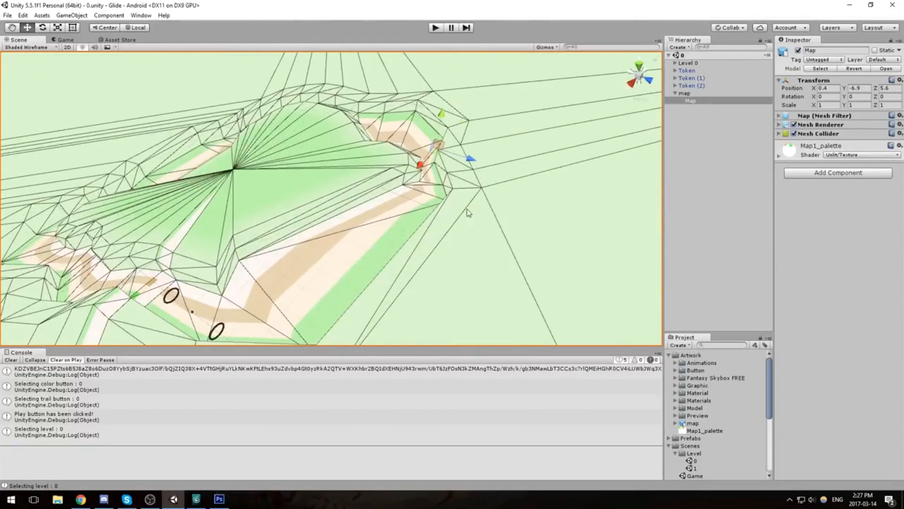
pyautogui.moveTo(465, 213); pyautogui.dragTo(384, 231, button='right')
pyautogui.scroll(-2, 379, 235)
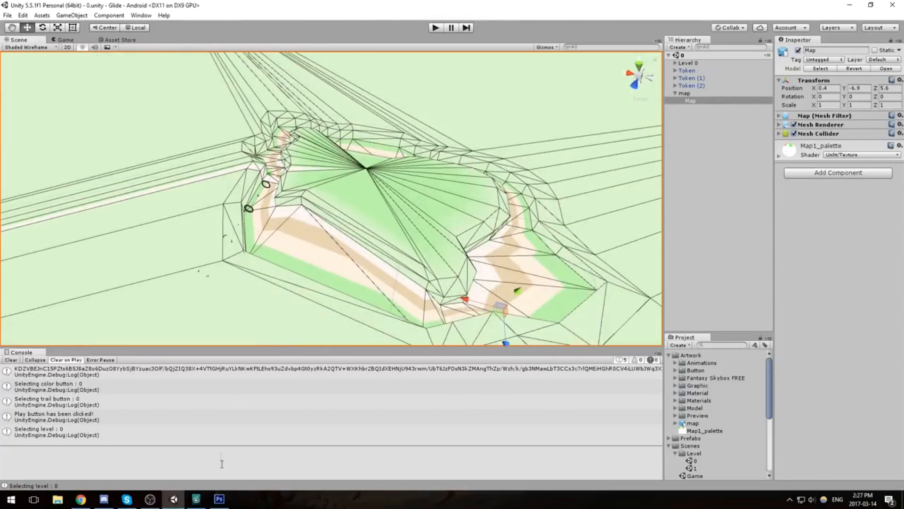
# Step: Switch to 3ds Max and add a Bitmap map to the diffuse colour of the first material slot
pyautogui.click(197, 499)
pyautogui.moveTo(569, 190)
pyautogui.mouseDown(button='middle')
pyautogui.moveTo(548, 198)
pyautogui.moveTo(564, 204)
pyautogui.mouseUp(button='middle')
pyautogui.scroll(-6, 556, 202)
pyautogui.scroll(5, 564, 204)
pyautogui.scroll(-3, 550, 208)
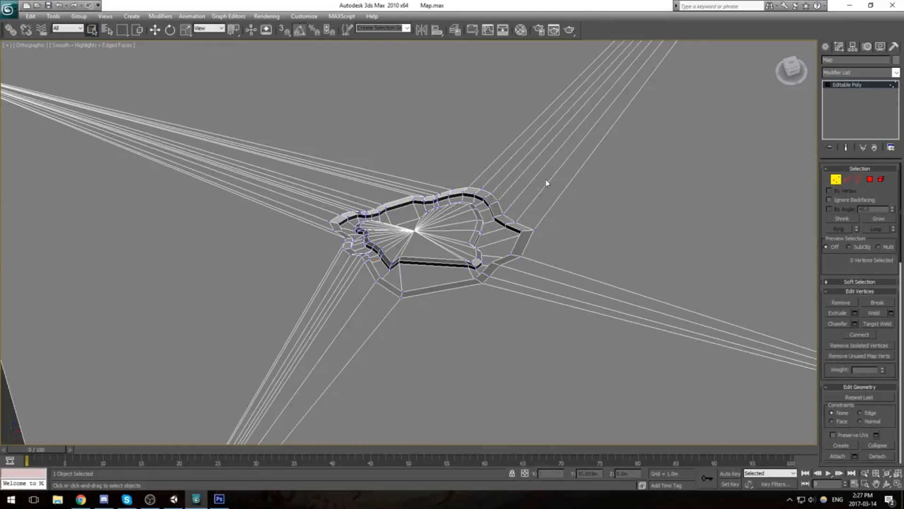
pyautogui.press('m')
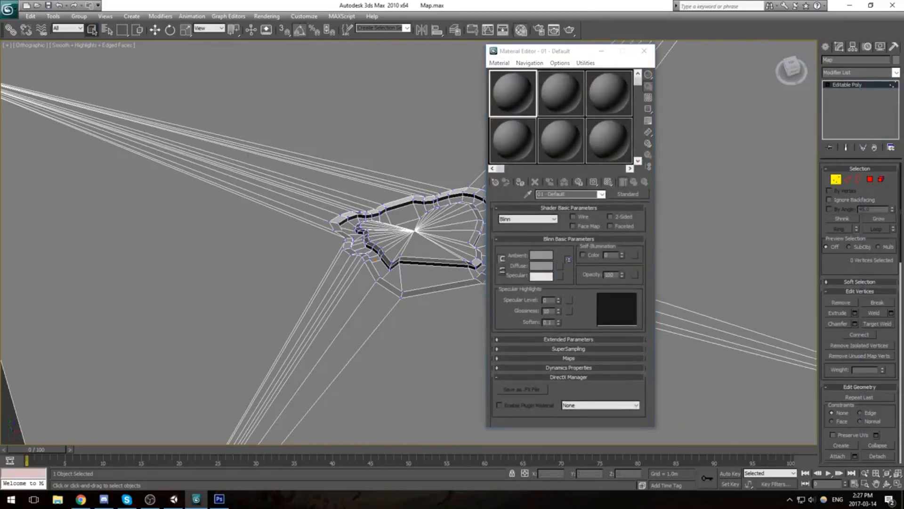
pyautogui.moveTo(903, 142); pyautogui.dragTo(743, 104)
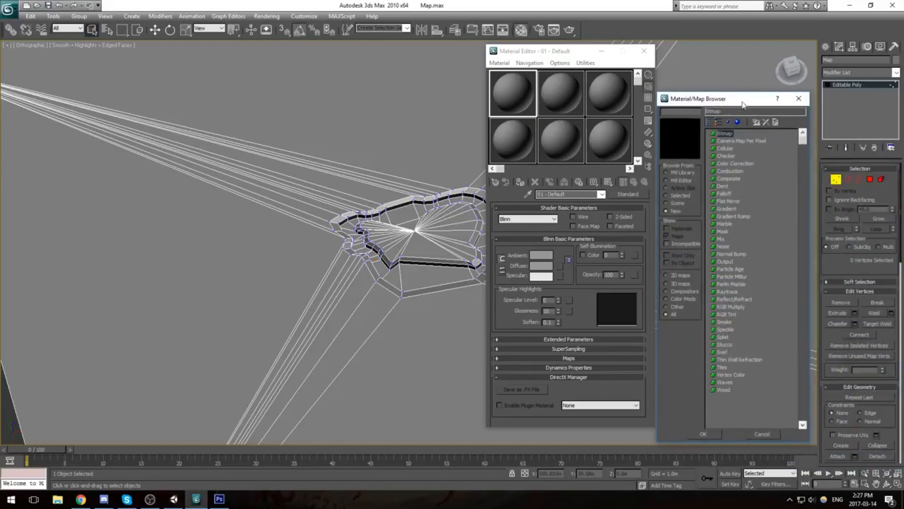
pyautogui.doubleClick(729, 135)
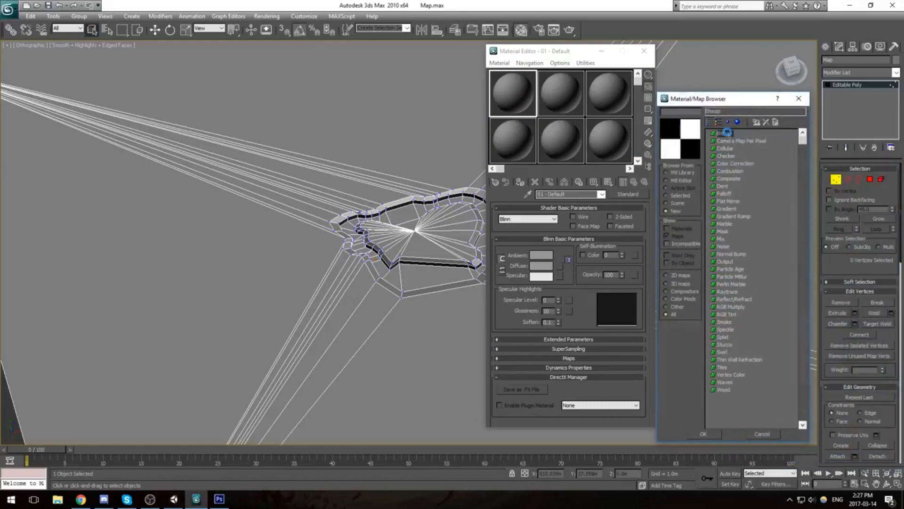
# Step: Load Map1_palette.png from the Desktop as the bitmap and show the texture on the map in the viewport
pyautogui.click(134, 37)
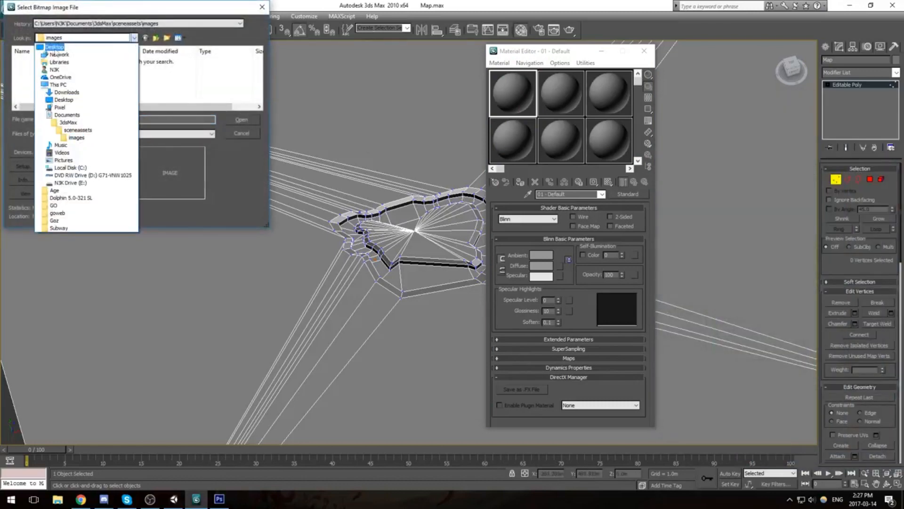
pyautogui.click(54, 46)
pyautogui.moveTo(262, 69); pyautogui.dragTo(260, 99)
pyautogui.click(160, 94)
pyautogui.click(241, 119)
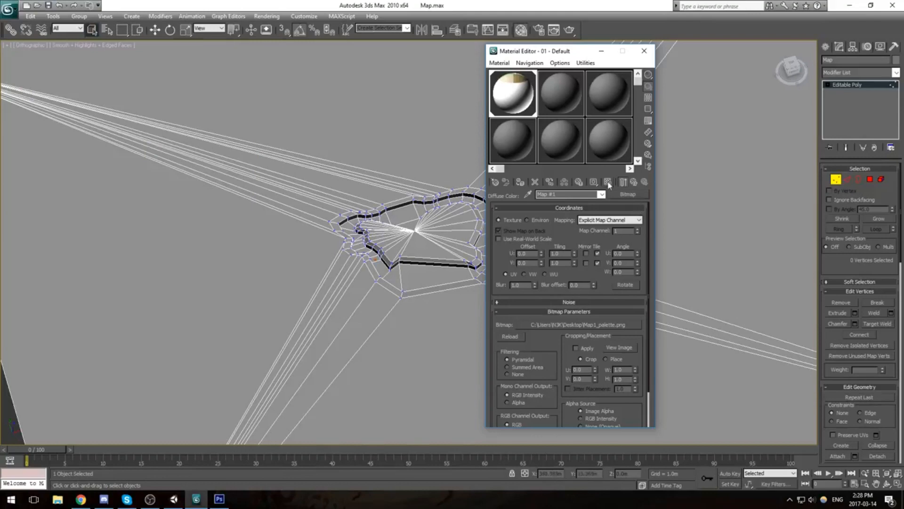
pyautogui.click(609, 182)
pyautogui.click(645, 50)
# Step: Try selecting all the map's polygons and individual triangles on top of the central island
pyautogui.scroll(5, 481, 215)
pyautogui.press('4')
pyautogui.hotkey('ctrl', 'a')
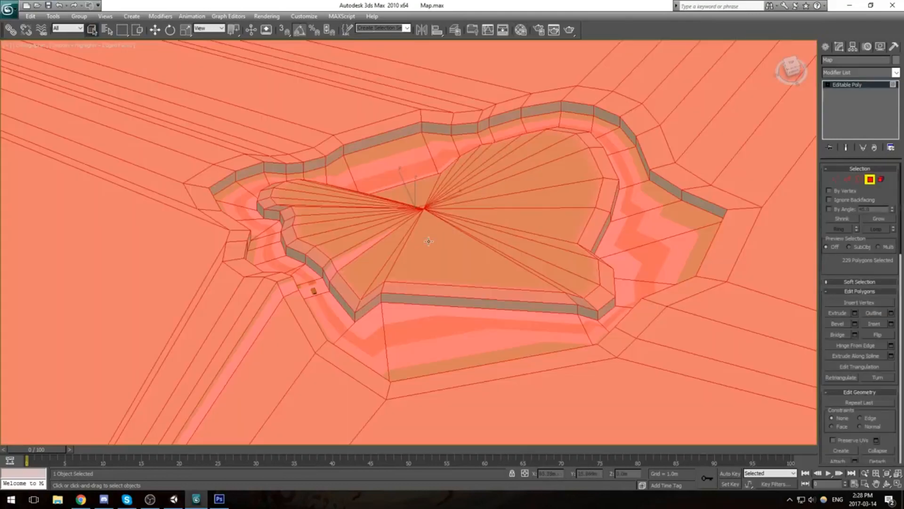
pyautogui.click(429, 241)
pyautogui.keyDown('alt'); pyautogui.moveTo(428, 241); pyautogui.dragTo(409, 276, button='middle'); pyautogui.keyUp('alt')
pyautogui.click(428, 183)
pyautogui.scroll(4, 400, 189)
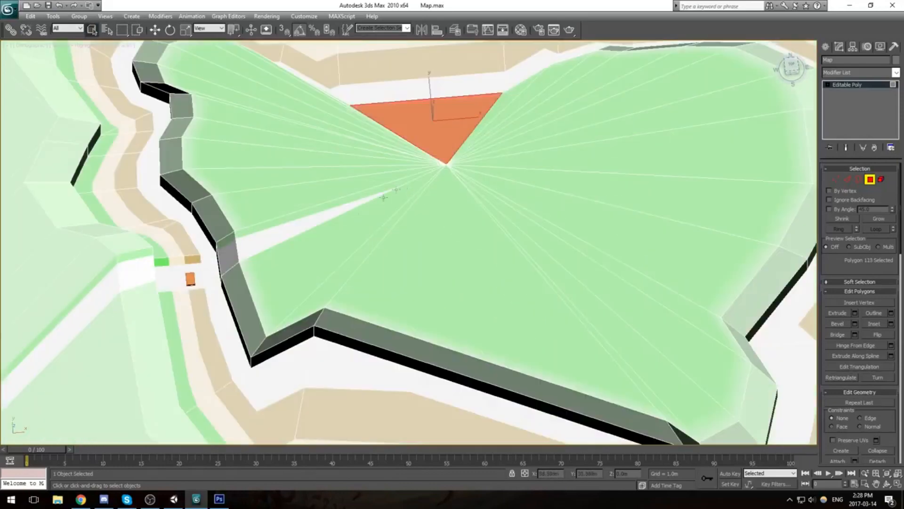
pyautogui.click(349, 220)
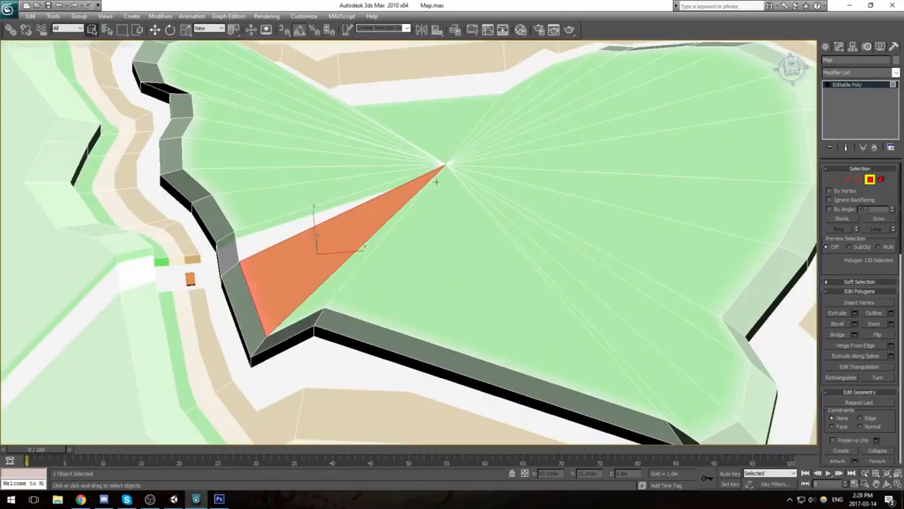
pyautogui.scroll(-3, 620, 206)
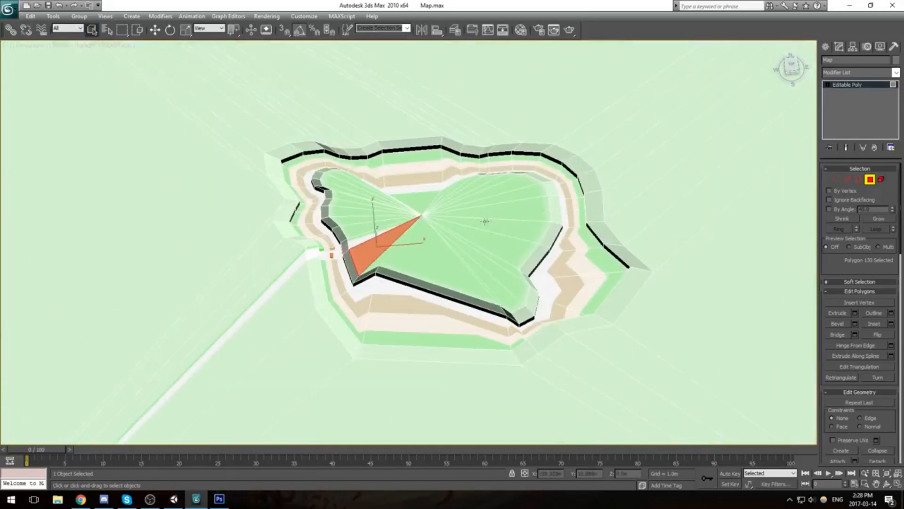
# Step: Select the vertex at the centre of the island's top where all its triangles meet
pyautogui.scroll(2, 485, 220)
pyautogui.press('1')
pyautogui.click(434, 185)
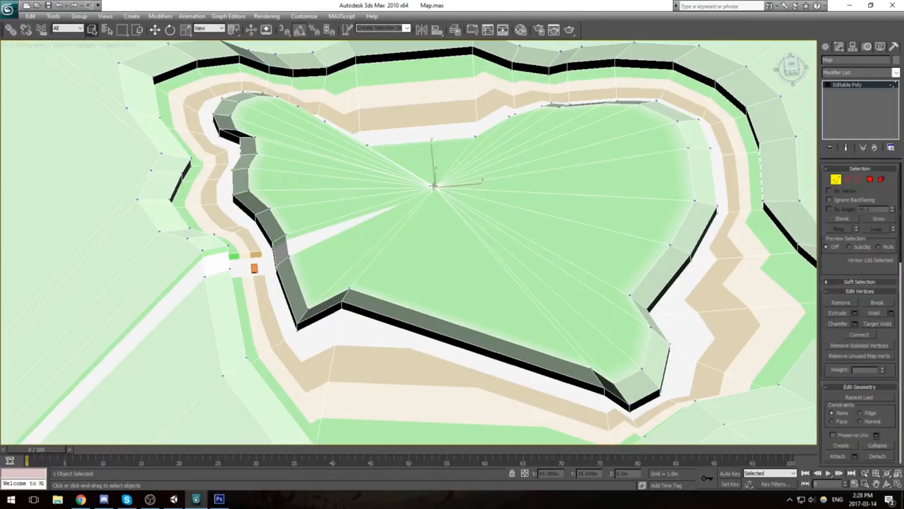
pyautogui.click(870, 179)
pyautogui.click(431, 181)
pyautogui.press('1')
pyautogui.scroll(4, 469, 206)
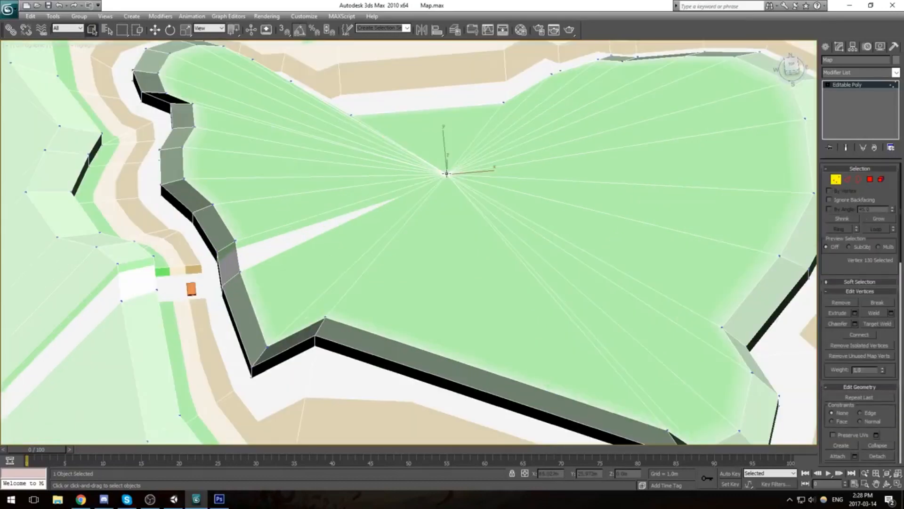
pyautogui.scroll(2, 480, 228)
pyautogui.scroll(-3, 481, 228)
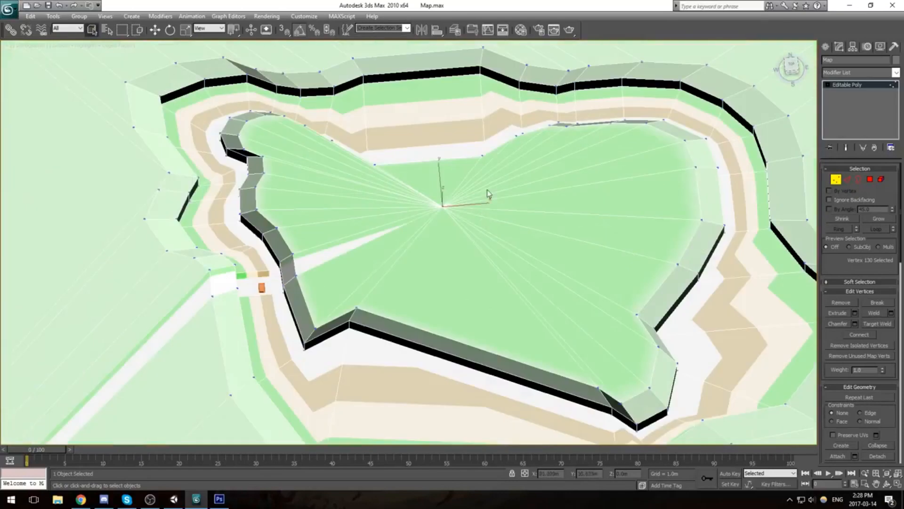
pyautogui.moveTo(467, 201); pyautogui.dragTo(460, 206, button='middle')
pyautogui.press('1')
pyautogui.press('1')
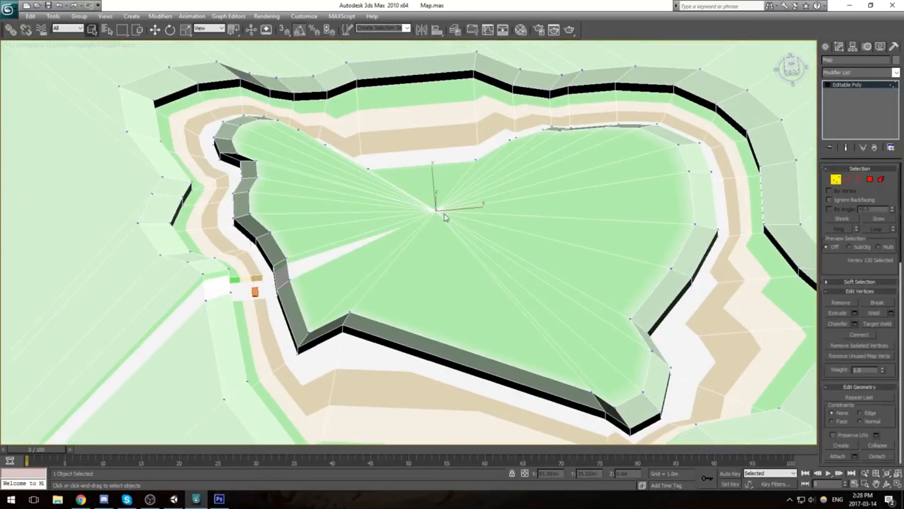
pyautogui.scroll(5, 445, 217)
pyautogui.scroll(-2, 489, 204)
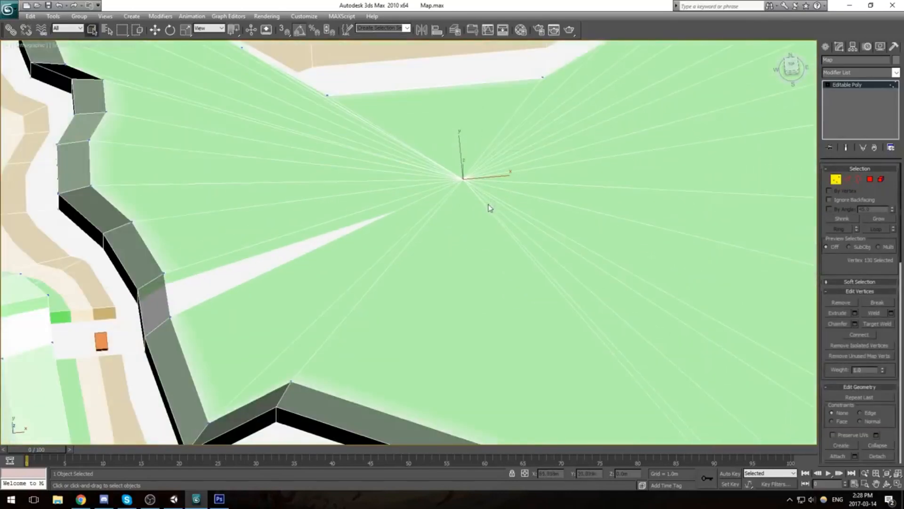
# Step: Convert the centre vertex selection into all the polygons that form the island's top surface
pyautogui.click(870, 180)
pyautogui.scroll(-5, 489, 200)
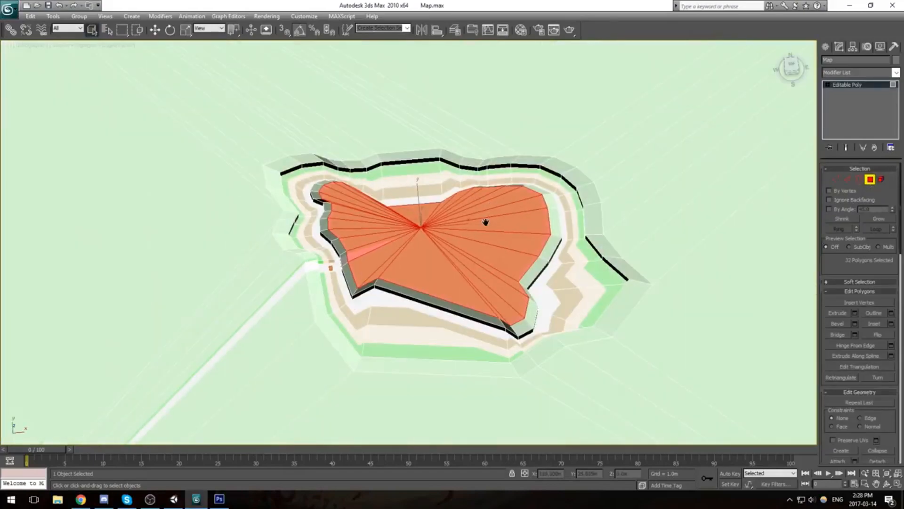
pyautogui.scroll(2, 467, 235)
pyautogui.keyDown('alt'); pyautogui.moveTo(468, 235); pyautogui.dragTo(478, 214, button='middle'); pyautogui.keyUp('alt')
pyautogui.scroll(2, 491, 217)
pyautogui.scroll(-5, 657, 242)
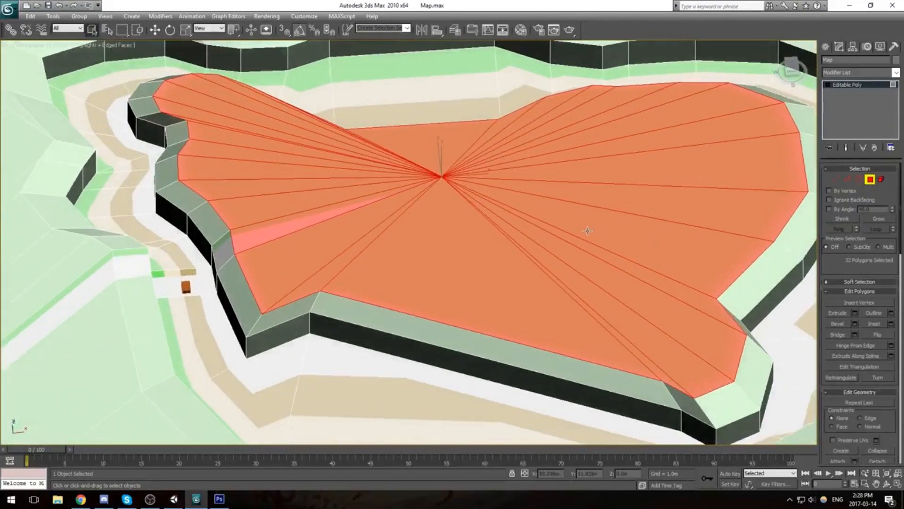
pyautogui.scroll(3, 562, 234)
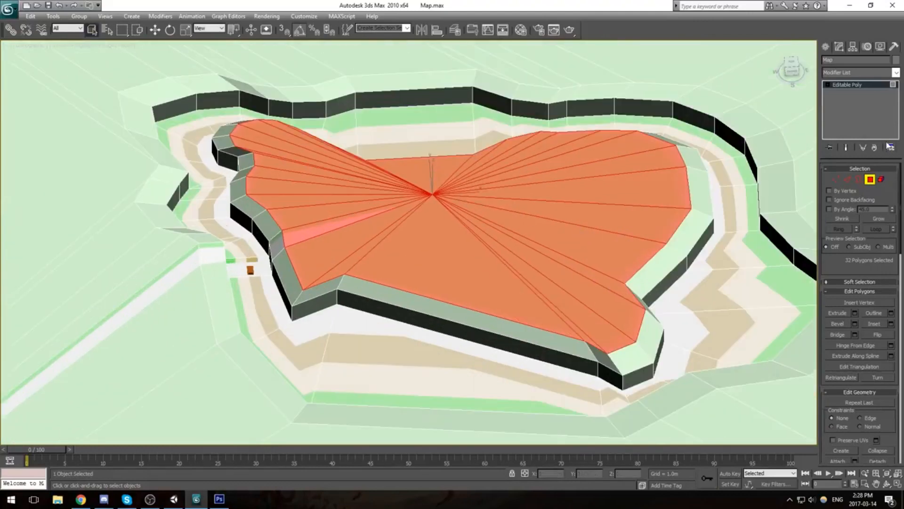
# Step: Apply an Unwrap UVW modifier to the island's top polygons and show Map1_palette.png as the UV editor's background
pyautogui.click(895, 75)
pyautogui.press('u')
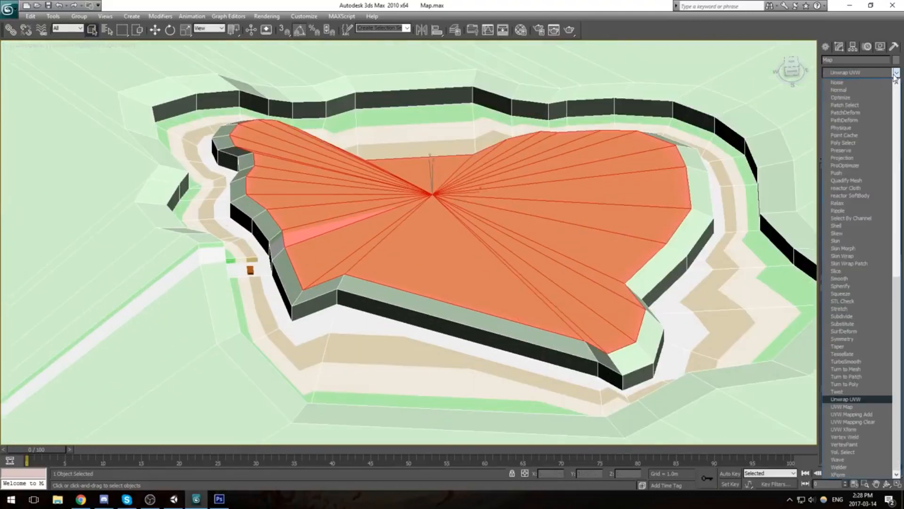
pyautogui.press('Return')
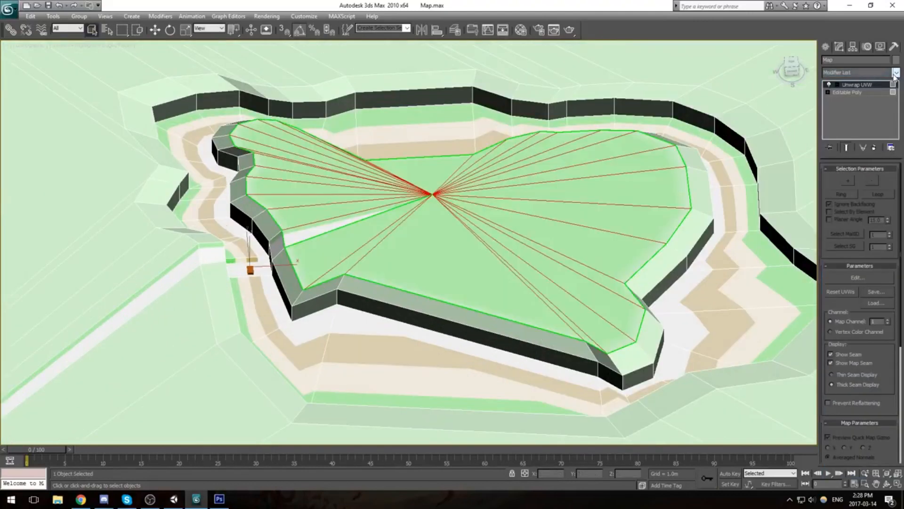
pyautogui.click(868, 277)
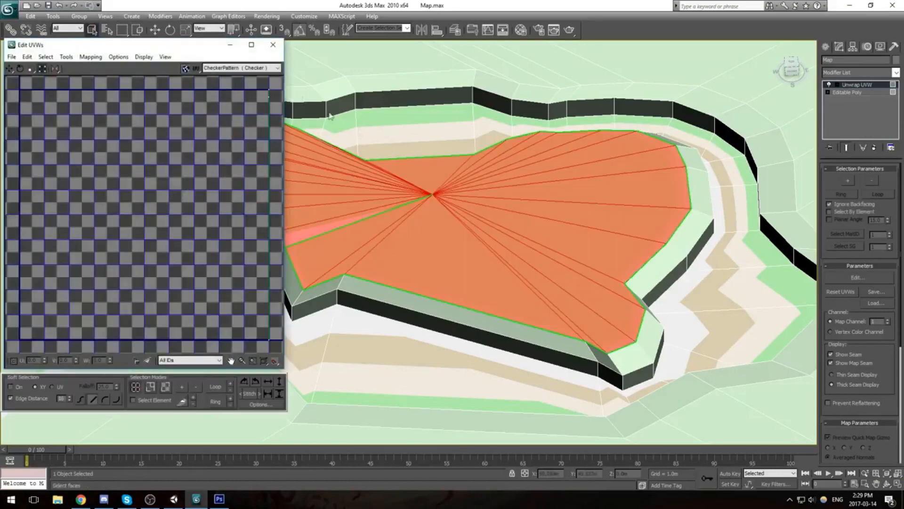
pyautogui.click(263, 69)
pyautogui.click(237, 86)
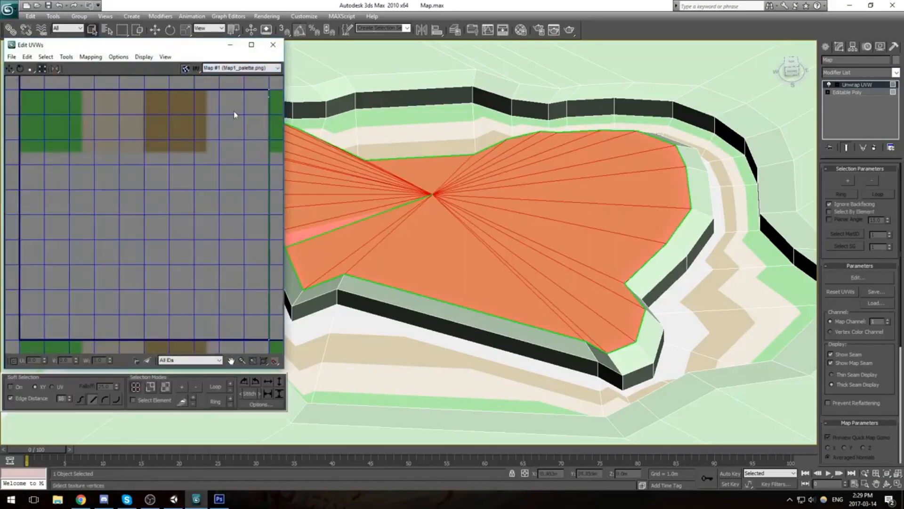
# Step: Set the U coordinate of the island top's selected UV vertices to 0
pyautogui.moveTo(171, 149); pyautogui.dragTo(169, 149, button='middle')
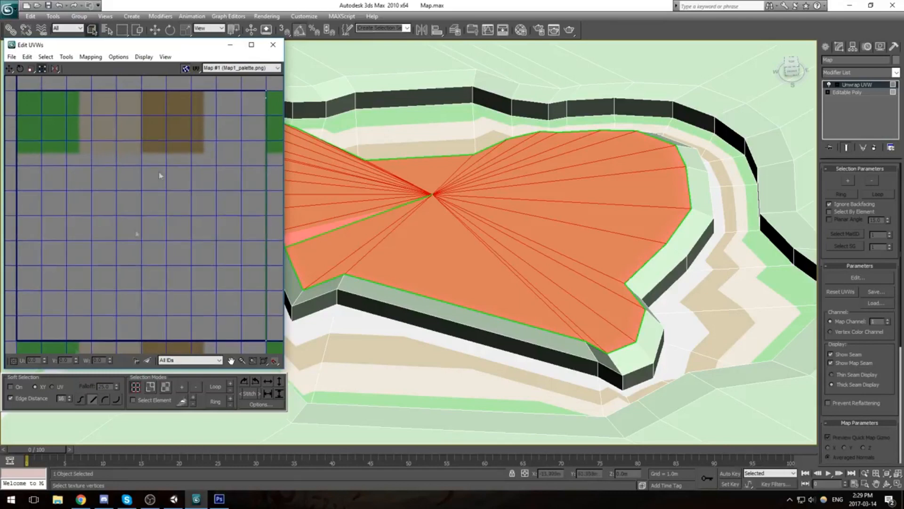
pyautogui.moveTo(178, 214); pyautogui.dragTo(122, 218, button='middle')
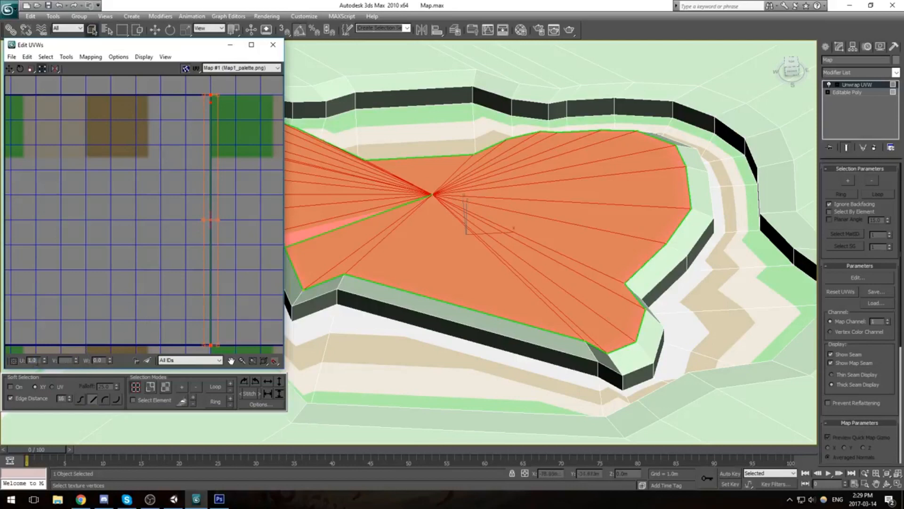
pyautogui.write('0')
pyautogui.press('Tab')
pyautogui.press('Tab')
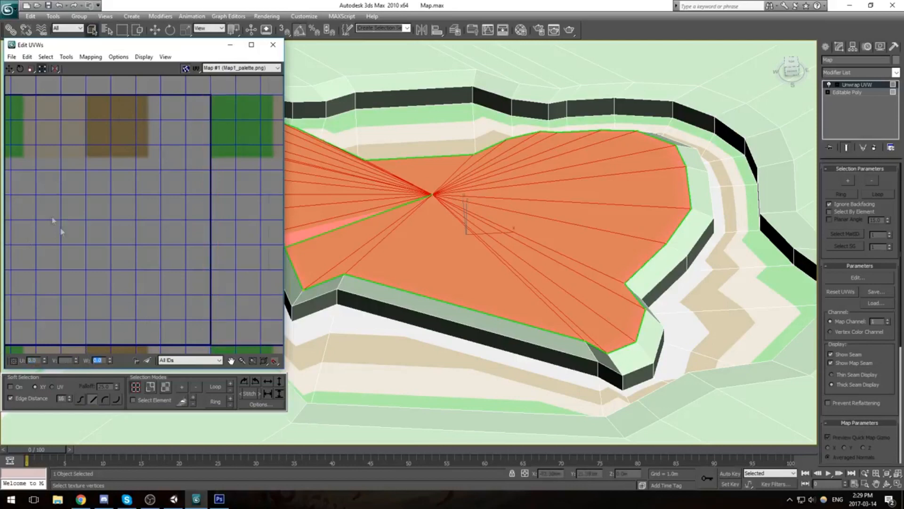
pyautogui.moveTo(52, 220); pyautogui.dragTo(222, 178, button='middle')
pyautogui.moveTo(154, 182); pyautogui.dragTo(154, 213, button='middle')
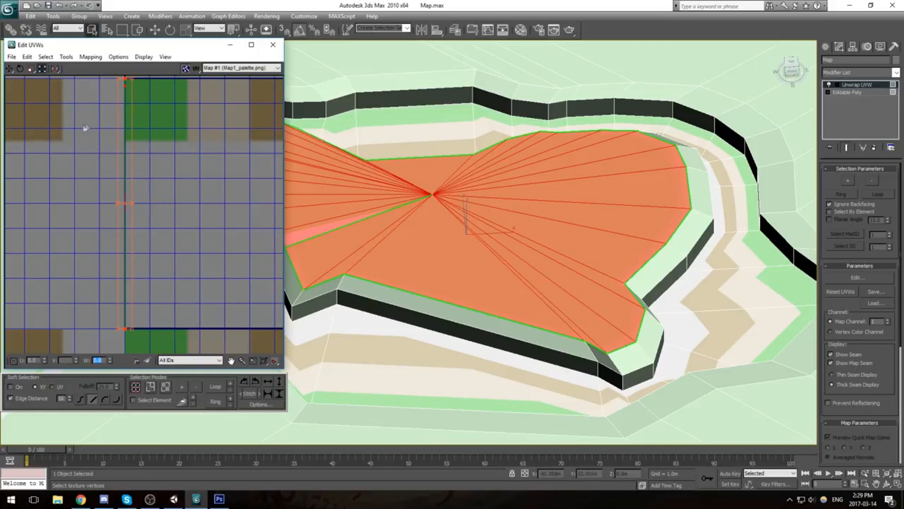
pyautogui.moveTo(233, 315); pyautogui.dragTo(227, 320, button='middle')
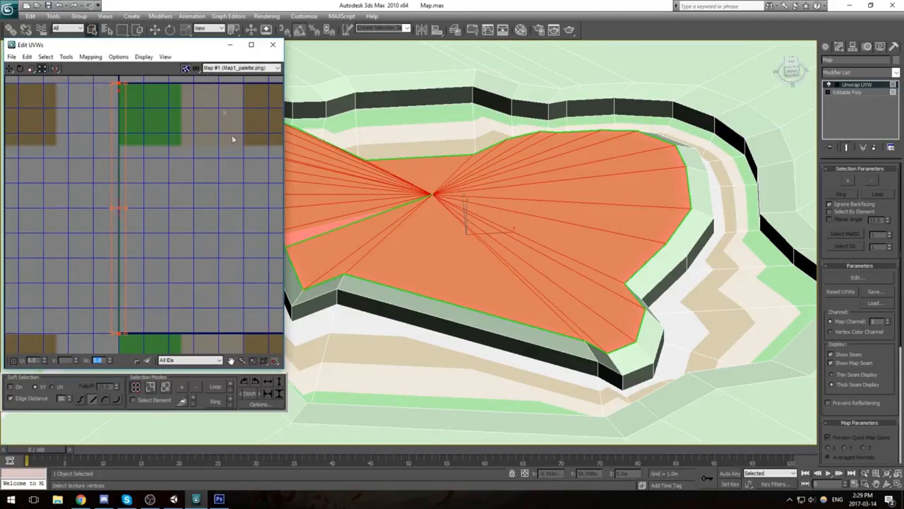
# Step: Flatten the island top's UVs to a single point and place it on the palette's beige swatch
pyautogui.click(279, 394)
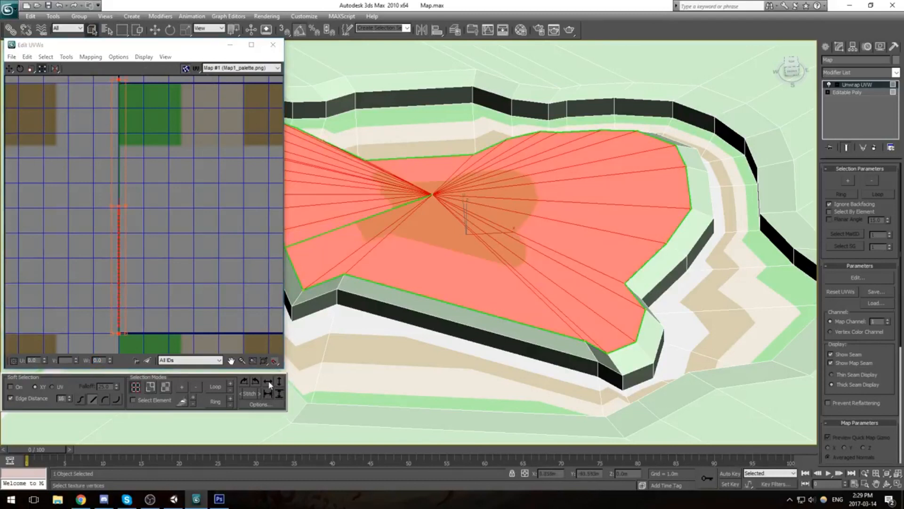
pyautogui.click(269, 383)
pyautogui.moveTo(174, 259); pyautogui.dragTo(162, 255, button='middle')
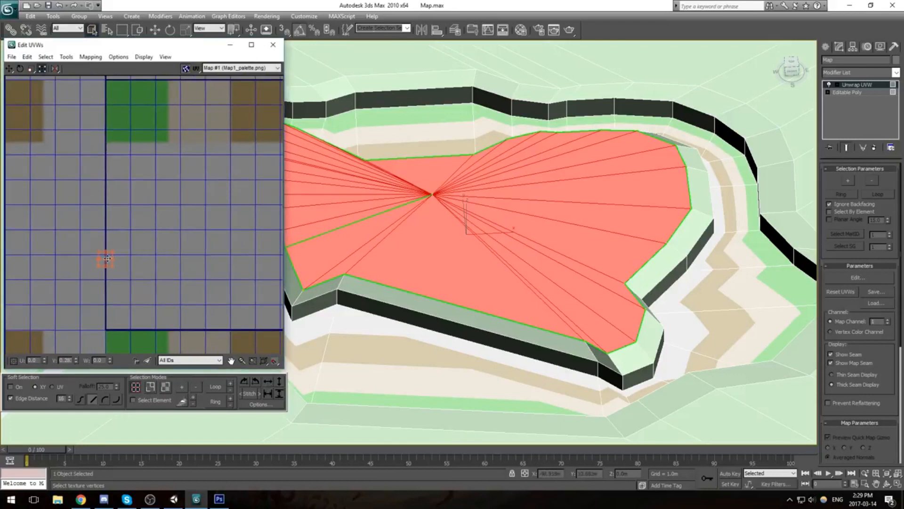
pyautogui.moveTo(205, 103); pyautogui.dragTo(209, 144, button='middle')
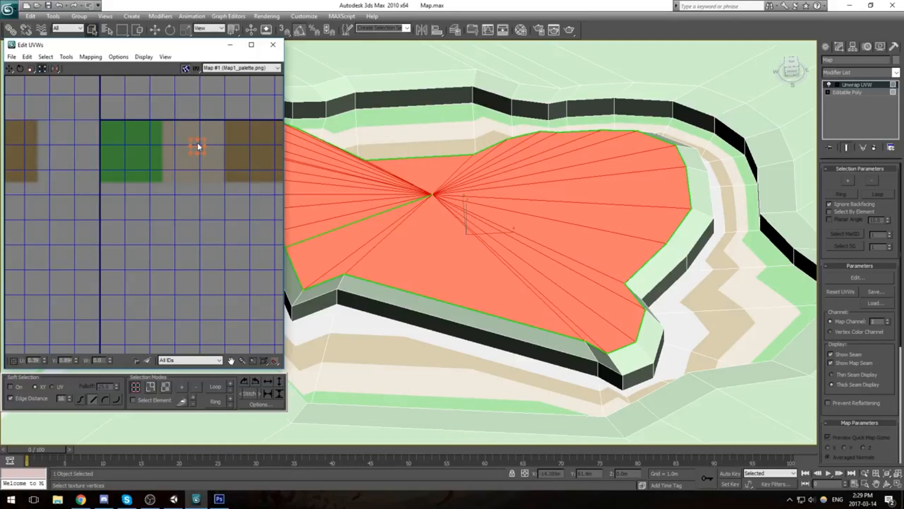
pyautogui.click(272, 44)
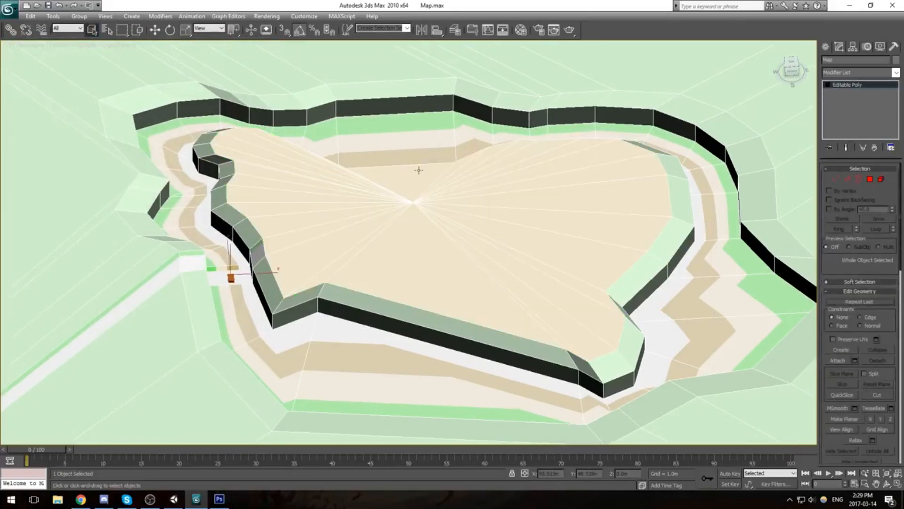
# Step: Select the sloped rim and vertical wall polygons along the island's long straight side and its adjoining corner
pyautogui.press('4')
pyautogui.click(350, 305)
pyautogui.moveTo(347, 300); pyautogui.dragTo(384, 285, button='middle')
pyautogui.click(345, 279)
pyautogui.click(400, 286)
pyautogui.click(646, 352)
pyautogui.keyDown('ctrl'); pyautogui.click(624, 351); pyautogui.keyUp('ctrl')
pyautogui.keyDown('ctrl'); pyautogui.click(572, 348); pyautogui.keyUp('ctrl')
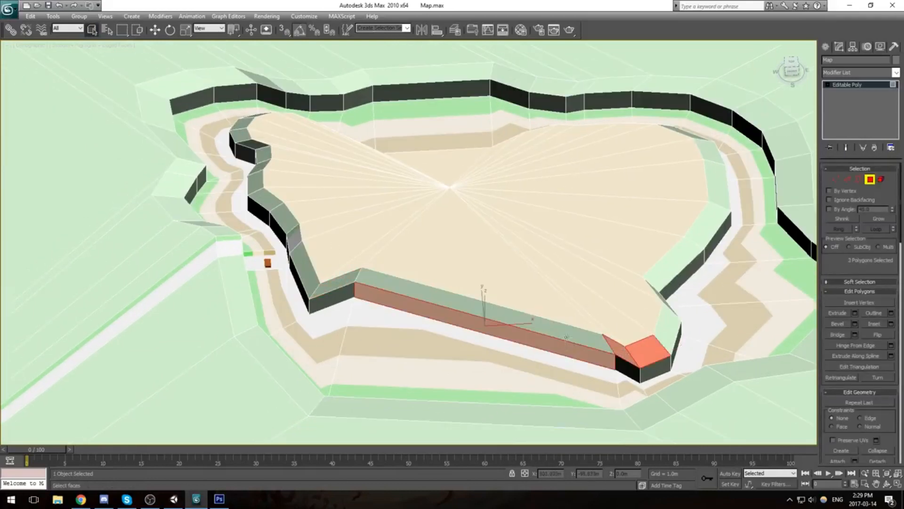
pyautogui.keyDown('ctrl'); pyautogui.click(565, 337); pyautogui.keyUp('ctrl')
pyautogui.keyDown('ctrl'); pyautogui.click(627, 367); pyautogui.keyUp('ctrl')
pyautogui.keyDown('ctrl'); pyautogui.click(656, 367); pyautogui.keyUp('ctrl')
pyautogui.keyDown('ctrl'); pyautogui.click(668, 334); pyautogui.keyUp('ctrl')
# Step: Add the rim and wall polygons beyond the corner notch to the selection, up to the rounded bend
pyautogui.moveTo(677, 345); pyautogui.dragTo(446, 181, button='middle')
pyautogui.scroll(-8, 353, 313)
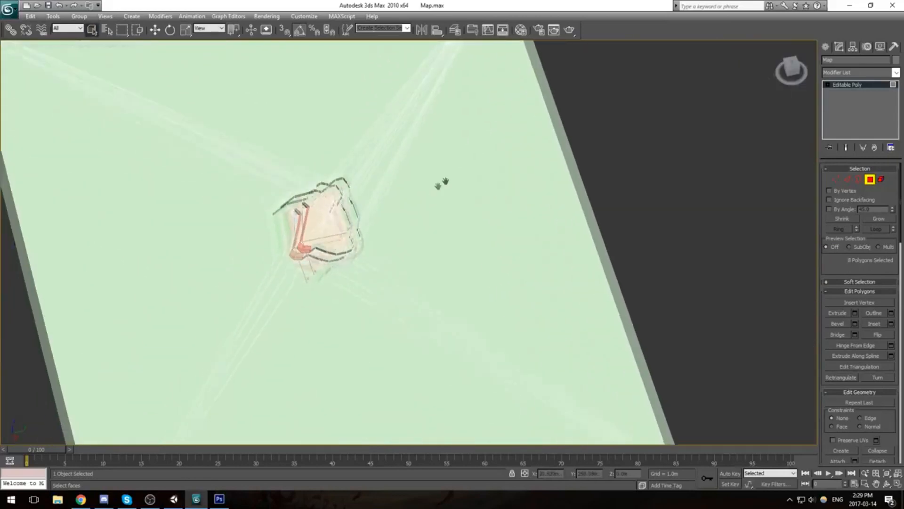
pyautogui.scroll(10, 442, 183)
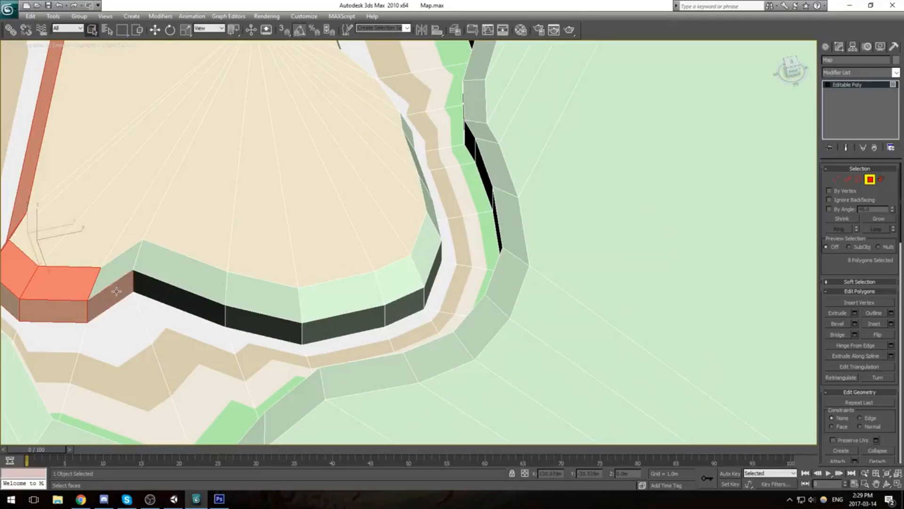
pyautogui.keyDown('ctrl'); pyautogui.click(116, 292); pyautogui.keyUp('ctrl')
pyautogui.keyDown('ctrl'); pyautogui.click(115, 271); pyautogui.keyUp('ctrl')
pyautogui.keyDown('ctrl'); pyautogui.click(179, 276); pyautogui.keyUp('ctrl')
pyautogui.keyDown('ctrl'); pyautogui.click(178, 304); pyautogui.keyUp('ctrl')
pyautogui.keyDown('ctrl'); pyautogui.click(259, 323); pyautogui.keyUp('ctrl')
pyautogui.keyDown('ctrl'); pyautogui.click(272, 302); pyautogui.keyUp('ctrl')
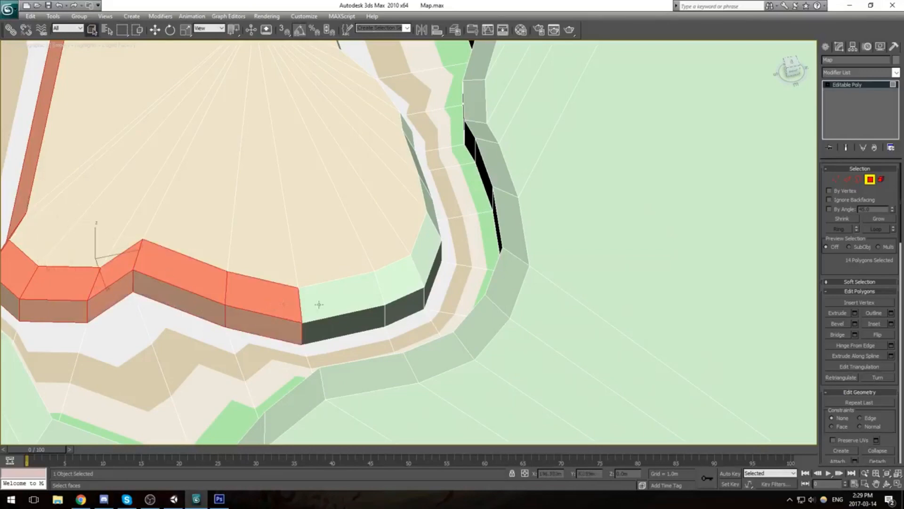
# Step: Extend the polygon selection along the rim and wall around the island's rounded end
pyautogui.keyDown('ctrl'); pyautogui.click(319, 305); pyautogui.keyUp('ctrl')
pyautogui.keyDown('ctrl'); pyautogui.click(353, 321); pyautogui.keyUp('ctrl')
pyautogui.keyDown('ctrl'); pyautogui.click(402, 311); pyautogui.keyUp('ctrl')
pyautogui.keyDown('ctrl'); pyautogui.click(398, 278); pyautogui.keyUp('ctrl')
pyautogui.keyDown('alt'); pyautogui.moveTo(398, 278); pyautogui.dragTo(414, 209, button='middle'); pyautogui.keyUp('alt')
pyautogui.keyDown('ctrl'); pyautogui.click(411, 207); pyautogui.keyUp('ctrl')
pyautogui.keyDown('ctrl'); pyautogui.click(413, 183); pyautogui.keyUp('ctrl')
pyautogui.keyDown('ctrl'); pyautogui.click(452, 177); pyautogui.keyUp('ctrl')
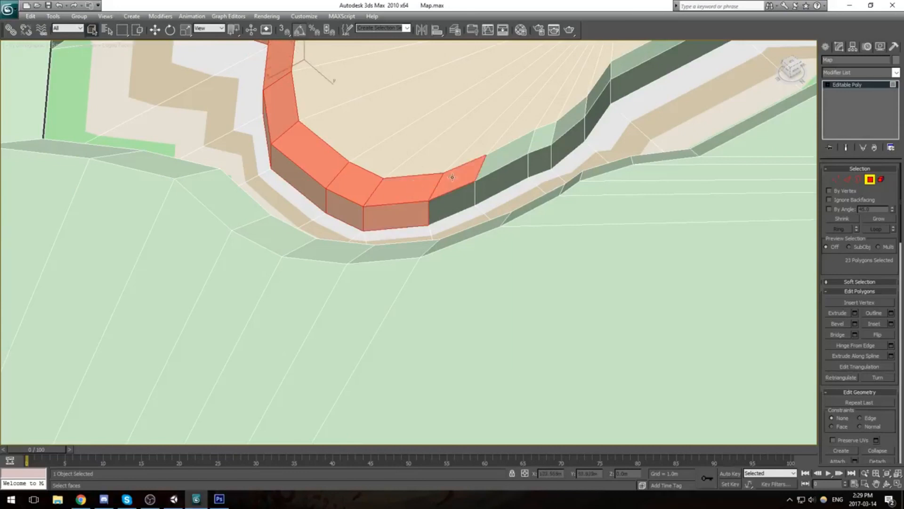
pyautogui.keyDown('ctrl'); pyautogui.click(455, 202); pyautogui.keyUp('ctrl')
pyautogui.keyDown('ctrl'); pyautogui.click(502, 182); pyautogui.keyUp('ctrl')
pyautogui.keyDown('ctrl'); pyautogui.click(504, 154); pyautogui.keyUp('ctrl')
pyautogui.keyDown('ctrl'); pyautogui.click(542, 137); pyautogui.keyUp('ctrl')
pyautogui.keyDown('ctrl'); pyautogui.click(540, 161); pyautogui.keyUp('ctrl')
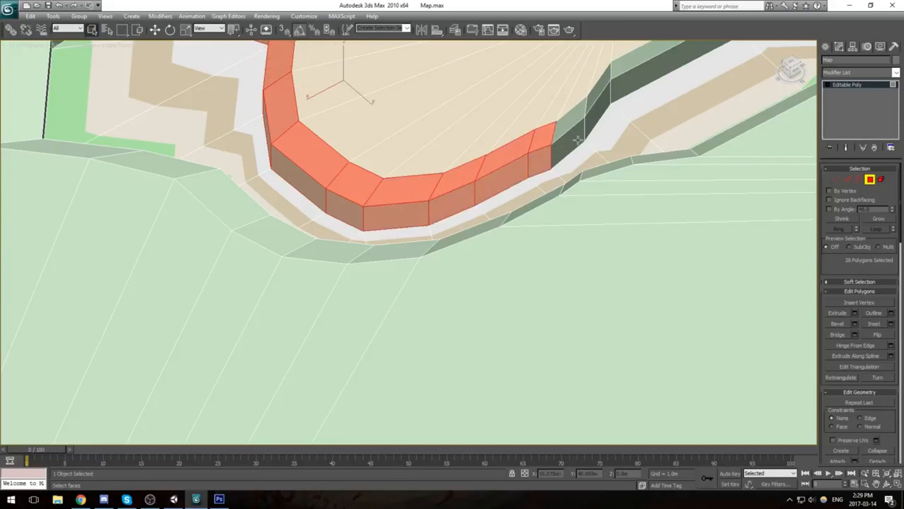
# Step: Add the rim and wall polygons of the island's next bend and long straight stretch to the selection
pyautogui.keyDown('ctrl'); pyautogui.click(577, 138); pyautogui.keyUp('ctrl')
pyautogui.keyDown('ctrl'); pyautogui.click(571, 118); pyautogui.keyUp('ctrl')
pyautogui.keyDown('ctrl'); pyautogui.click(601, 91); pyautogui.keyUp('ctrl')
pyautogui.keyDown('ctrl'); pyautogui.click(602, 101); pyautogui.keyUp('ctrl')
pyautogui.moveTo(606, 100); pyautogui.dragTo(289, 317, button='middle')
pyautogui.keyDown('ctrl'); pyautogui.click(384, 242); pyautogui.keyUp('ctrl')
pyautogui.keyDown('ctrl'); pyautogui.click(402, 251); pyautogui.keyUp('ctrl')
pyautogui.keyDown('ctrl'); pyautogui.click(473, 240); pyautogui.keyUp('ctrl')
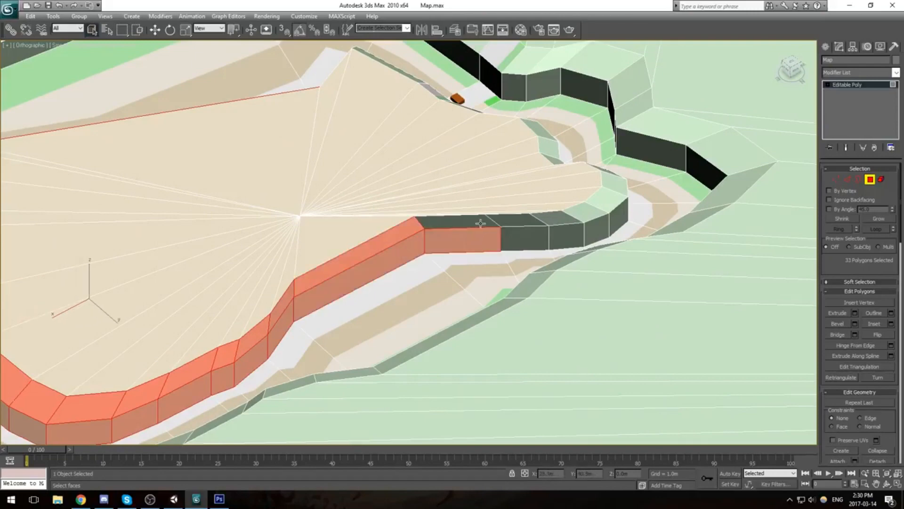
# Step: Continue the rim and wall polygon selection around the island's narrow far tip
pyautogui.keyDown('ctrl'); pyautogui.click(481, 223); pyautogui.keyUp('ctrl')
pyautogui.keyDown('ctrl'); pyautogui.click(516, 219); pyautogui.keyUp('ctrl')
pyautogui.keyDown('ctrl'); pyautogui.click(526, 238); pyautogui.keyUp('ctrl')
pyautogui.keyDown('ctrl'); pyautogui.click(568, 235); pyautogui.keyUp('ctrl')
pyautogui.keyDown('ctrl'); pyautogui.click(586, 211); pyautogui.keyUp('ctrl')
pyautogui.keyDown('ctrl'); pyautogui.click(599, 229); pyautogui.keyUp('ctrl')
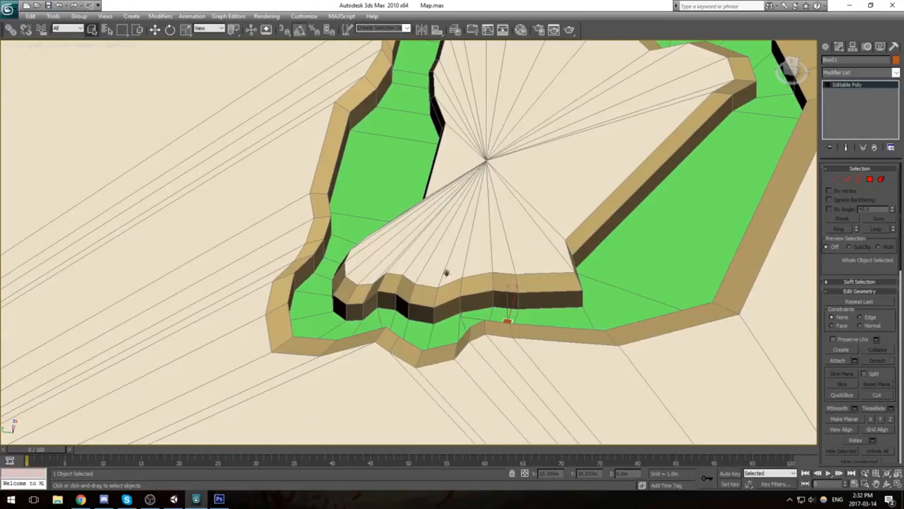
# Step: Delete the small orange reference box standing on the green track
pyautogui.scroll(-4, 419, 252)
pyautogui.moveTo(446, 273); pyautogui.dragTo(539, 232, button='middle')
pyautogui.scroll(5, 541, 230)
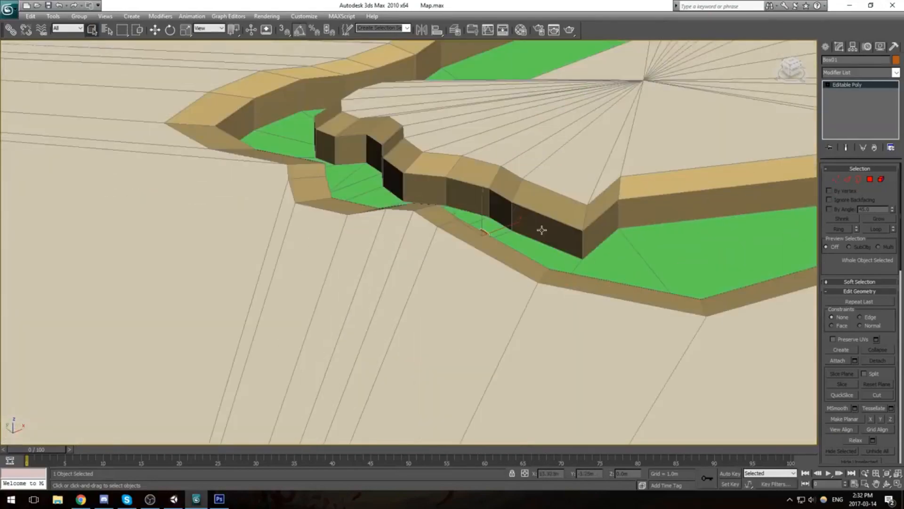
pyautogui.moveTo(556, 216); pyautogui.dragTo(537, 284, button='middle')
pyautogui.scroll(3, 537, 284)
pyautogui.scroll(5, 502, 311)
pyautogui.click(496, 305)
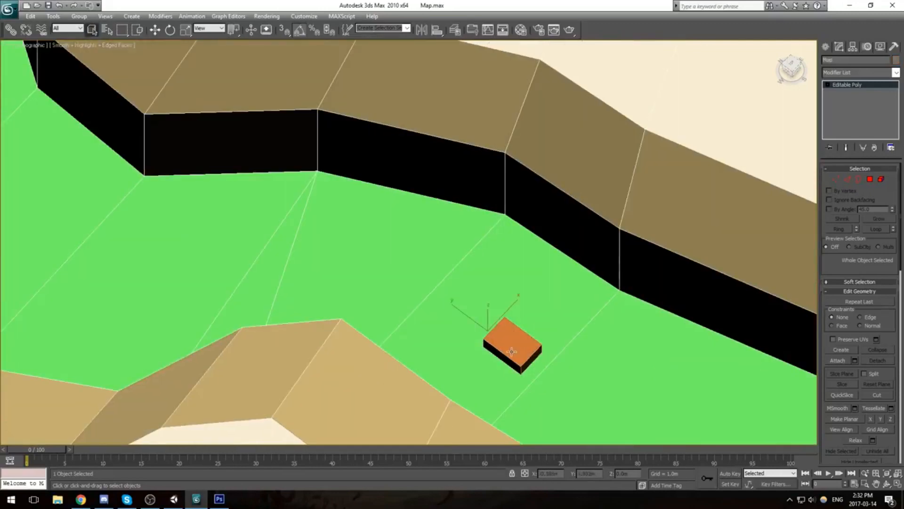
pyautogui.click(512, 337)
pyautogui.scroll(-5, 512, 330)
pyautogui.press('Delete')
pyautogui.scroll(-8, 502, 285)
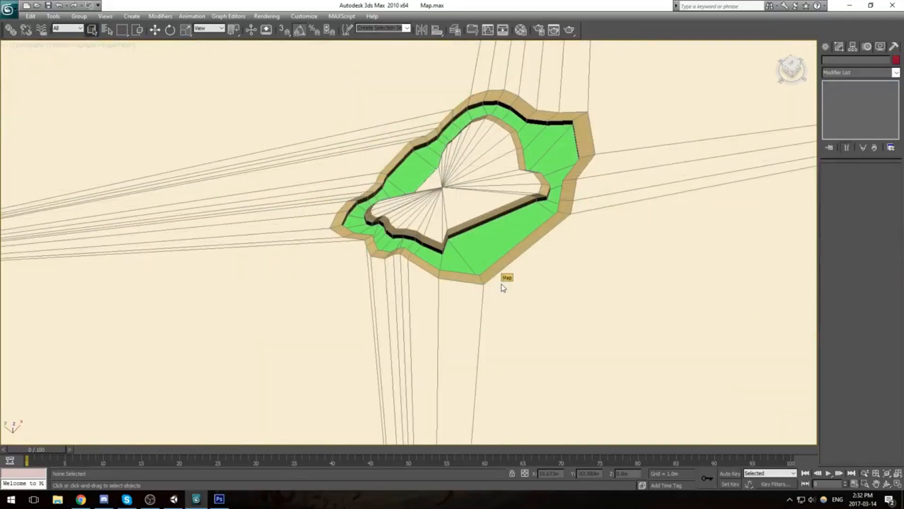
# Step: Reset the Map object's transform with the Reset XForm utility
pyautogui.click(893, 47)
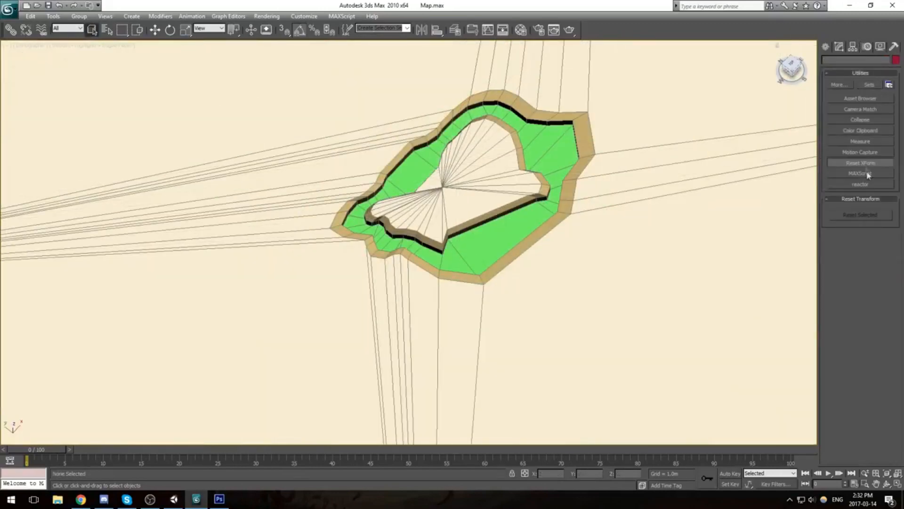
pyautogui.click(605, 160)
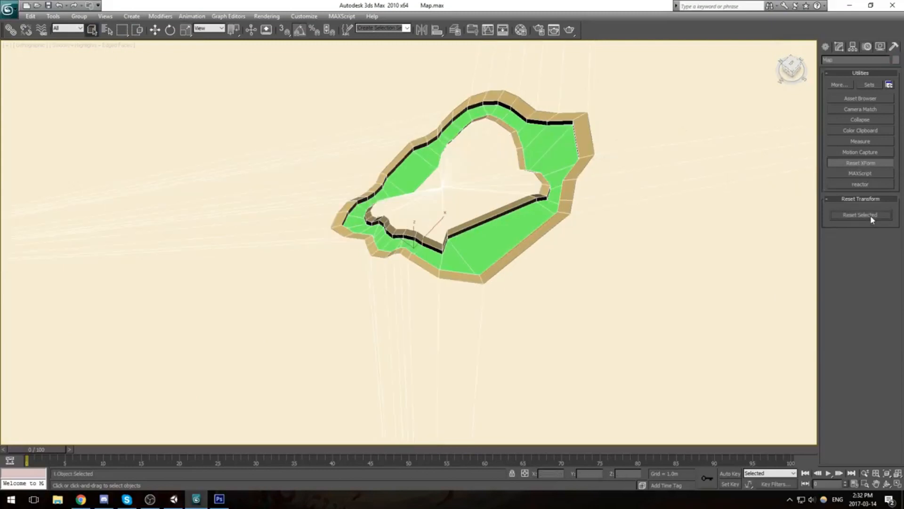
pyautogui.click(843, 48)
# Step: Rotate only the Map object's pivot, 90° about X and -180° about Z
pyautogui.press('w')
pyautogui.click(853, 47)
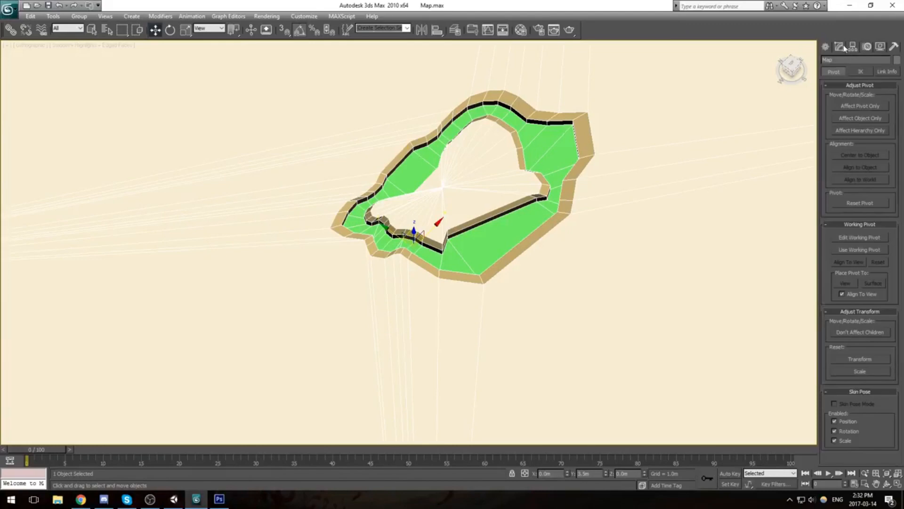
pyautogui.click(860, 106)
pyautogui.scroll(6, 408, 250)
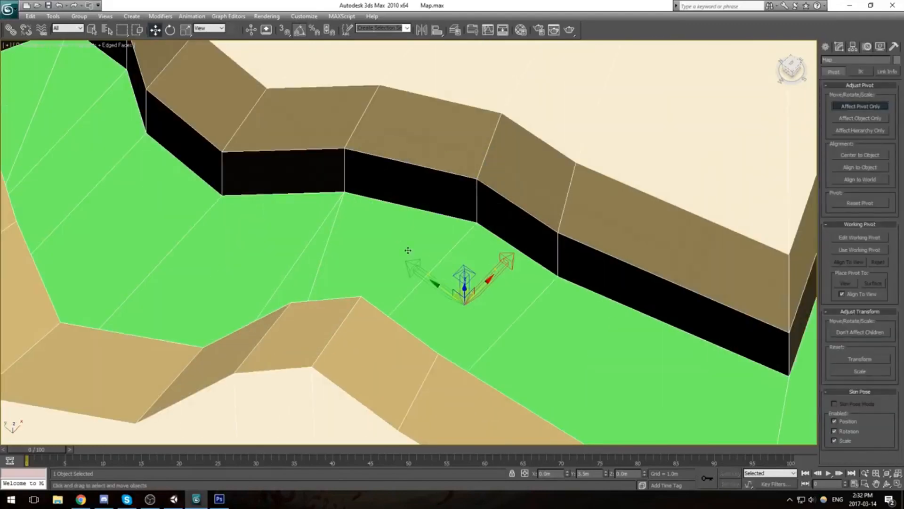
pyautogui.scroll(-8, 408, 250)
pyautogui.scroll(7, 424, 242)
pyautogui.press('e')
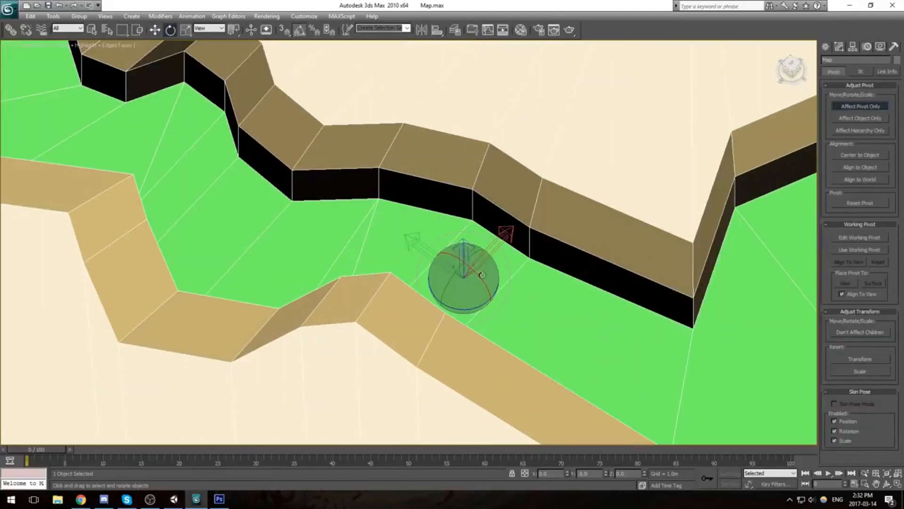
pyautogui.moveTo(504, 309)
pyautogui.mouseDown()
pyautogui.moveTo(512, 305)
pyautogui.moveTo(495, 292)
pyautogui.moveTo(515, 310)
pyautogui.mouseUp()
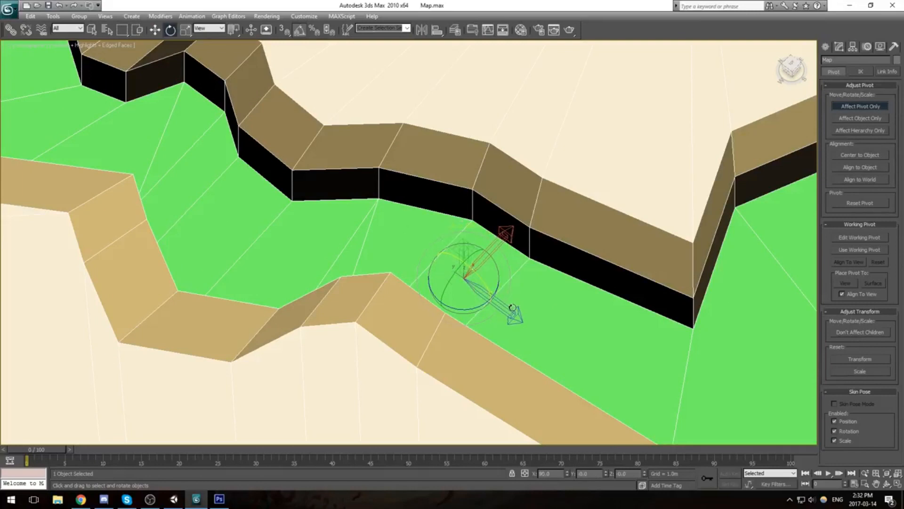
pyautogui.moveTo(470, 311)
pyautogui.mouseDown()
pyautogui.moveTo(403, 299)
pyautogui.moveTo(381, 309)
pyautogui.mouseUp()
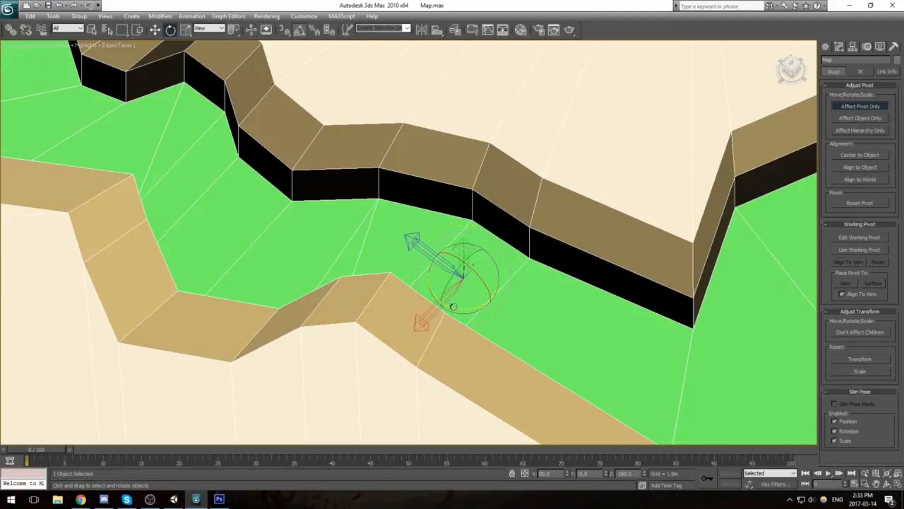
# Step: Export the model as FBX over the existing map file in the Artwork folder
pyautogui.click(15, 17)
pyautogui.click(35, 155)
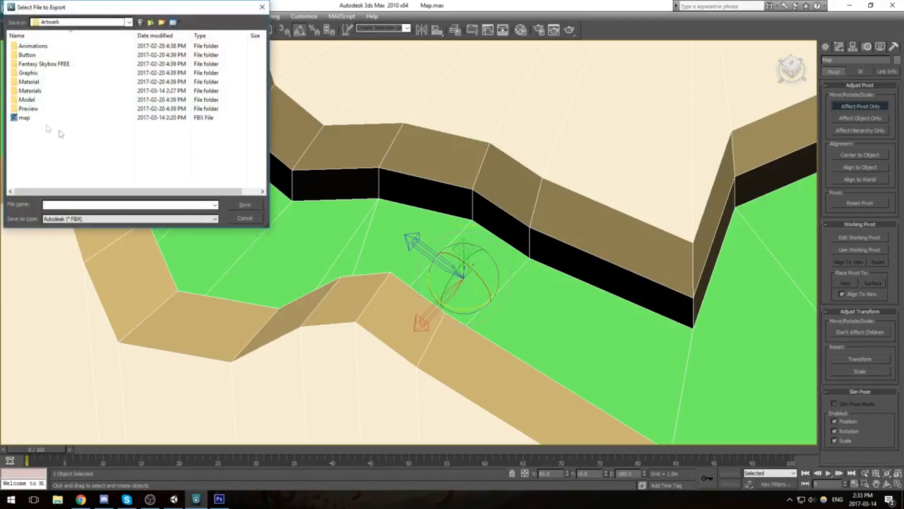
pyautogui.doubleClick(47, 117)
pyautogui.click(476, 283)
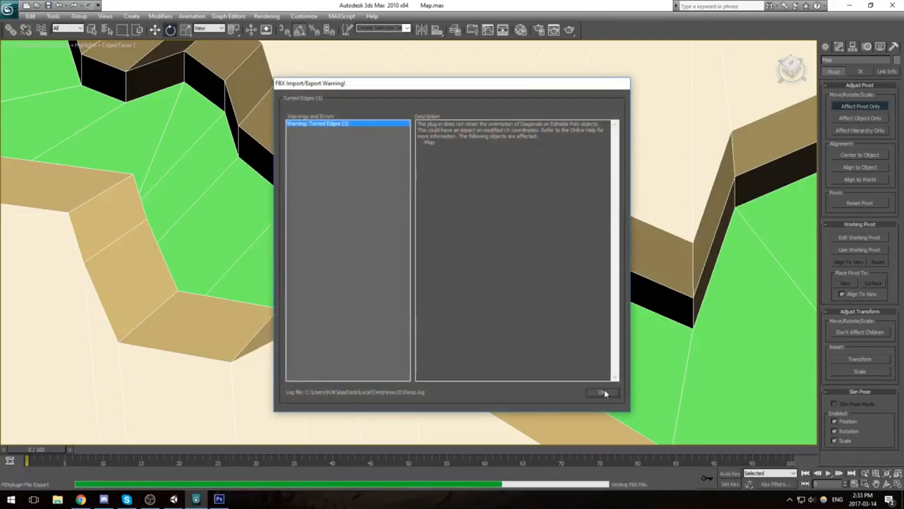
pyautogui.click(605, 394)
# Step: Switch to Unity and examine the re-exported map in the scene from several angles
pyautogui.click(173, 500)
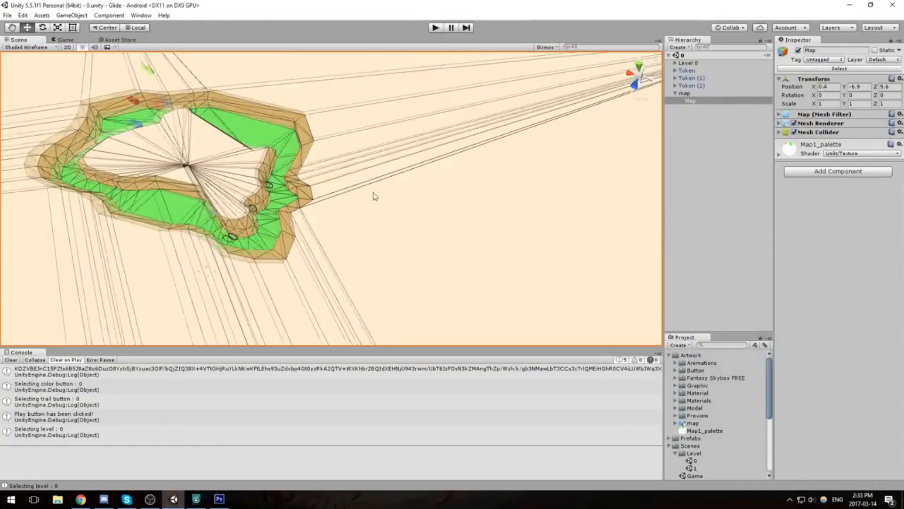
pyautogui.keyDown('alt'); pyautogui.moveTo(372, 196); pyautogui.dragTo(335, 155); pyautogui.keyUp('alt')
pyautogui.scroll(-5, 360, 162)
pyautogui.keyDown('alt'); pyautogui.moveTo(518, 234); pyautogui.dragTo(576, 99); pyautogui.keyUp('alt')
pyautogui.click(575, 99)
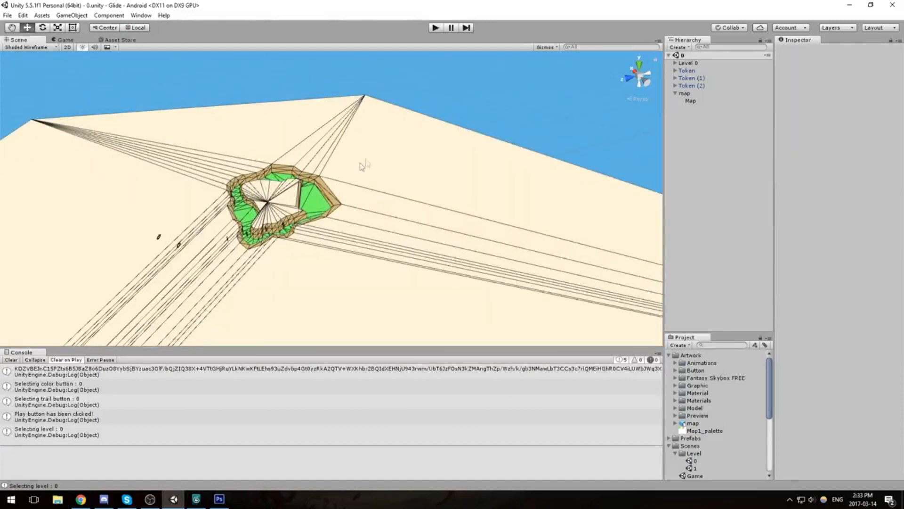
# Step: Select the Map object in the scene and switch the scene view's shading mode to Shaded
pyautogui.click(377, 204)
pyautogui.keyDown('alt'); pyautogui.moveTo(377, 204); pyautogui.dragTo(320, 218); pyautogui.keyUp('alt')
pyautogui.scroll(4, 320, 217)
pyautogui.moveTo(320, 218); pyautogui.dragTo(396, 217, button='middle')
pyautogui.scroll(3, 396, 217)
pyautogui.keyDown('alt'); pyautogui.moveTo(395, 218); pyautogui.dragTo(493, 187); pyautogui.keyUp('alt')
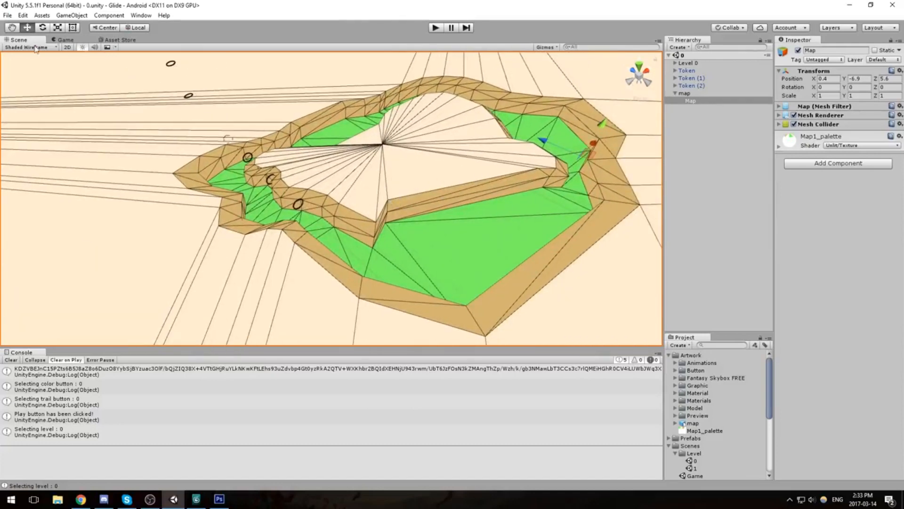
pyautogui.click(49, 48)
pyautogui.click(26, 69)
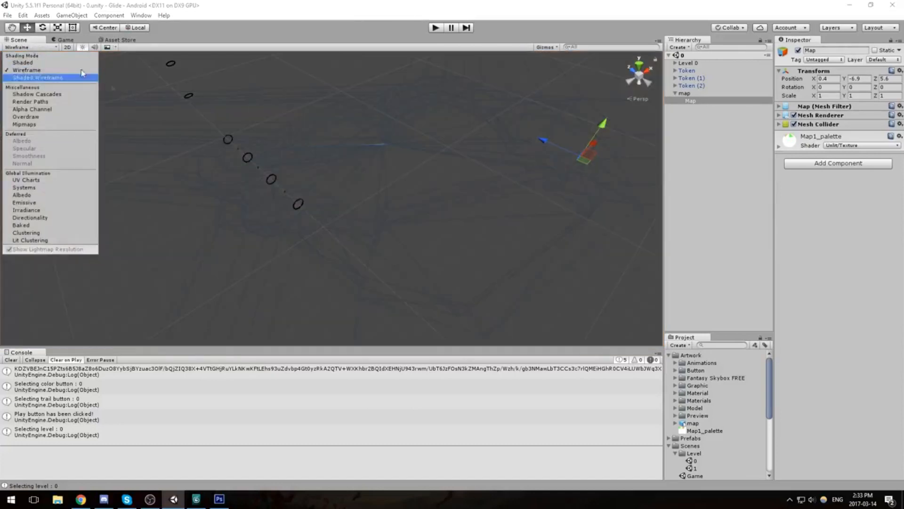
pyautogui.click(29, 65)
# Step: Change the shader of the Map's Map1_palette material to Standard
pyautogui.scroll(-3, 380, 180)
pyautogui.scroll(3, 379, 185)
pyautogui.keyDown('alt'); pyautogui.moveTo(380, 185); pyautogui.dragTo(277, 164); pyautogui.keyUp('alt')
pyautogui.moveTo(278, 165)
pyautogui.mouseDown(button='middle')
pyautogui.moveTo(285, 197)
pyautogui.moveTo(255, 126)
pyautogui.mouseUp(button='middle')
pyautogui.keyDown('alt'); pyautogui.moveTo(254, 125); pyautogui.dragTo(484, 237); pyautogui.keyUp('alt')
pyautogui.scroll(4, 337, 183)
pyautogui.scroll(-3, 339, 185)
pyautogui.keyDown('alt'); pyautogui.moveTo(431, 223); pyautogui.dragTo(409, 210); pyautogui.keyUp('alt')
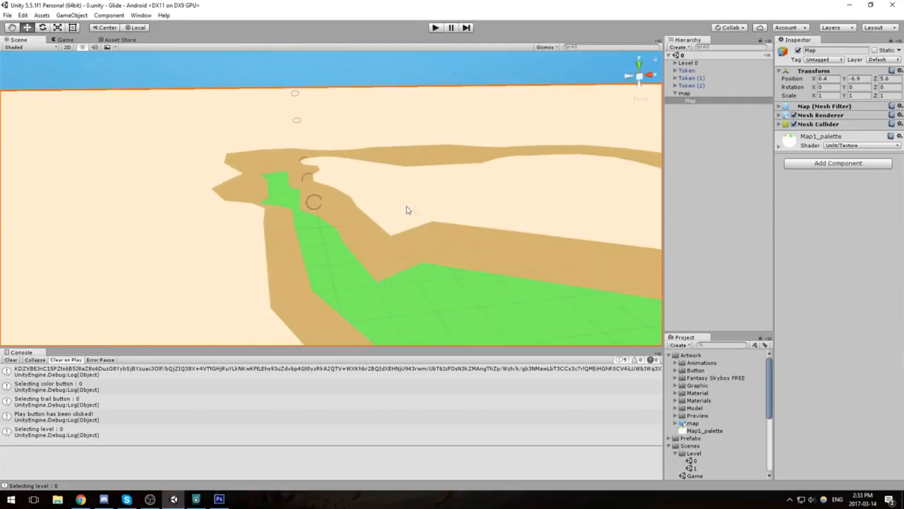
pyautogui.click(862, 145)
pyautogui.click(810, 159)
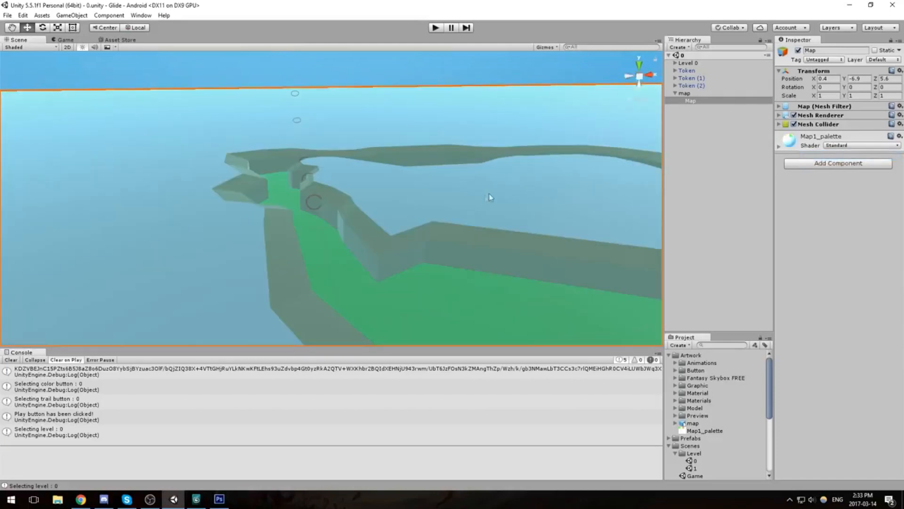
# Step: Add a directional light to the level 0 scene and rotate it so it shines across the canyon
pyautogui.keyDown('alt'); pyautogui.moveTo(488, 196); pyautogui.dragTo(425, 162); pyautogui.keyUp('alt')
pyautogui.moveTo(310, 143)
pyautogui.keyDown('alt'); pyautogui.mouseDown()
pyautogui.moveTo(331, 163)
pyautogui.moveTo(312, 143)
pyautogui.mouseUp(); pyautogui.keyUp('alt')
pyautogui.scroll(-4, 336, 158)
pyautogui.scroll(3, 312, 143)
pyautogui.click(71, 15)
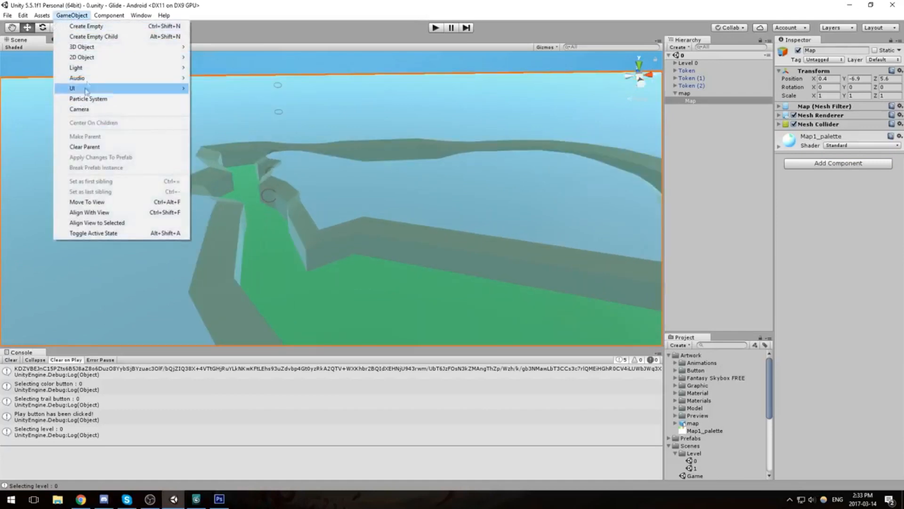
pyautogui.moveTo(85, 71)
pyautogui.click(245, 68)
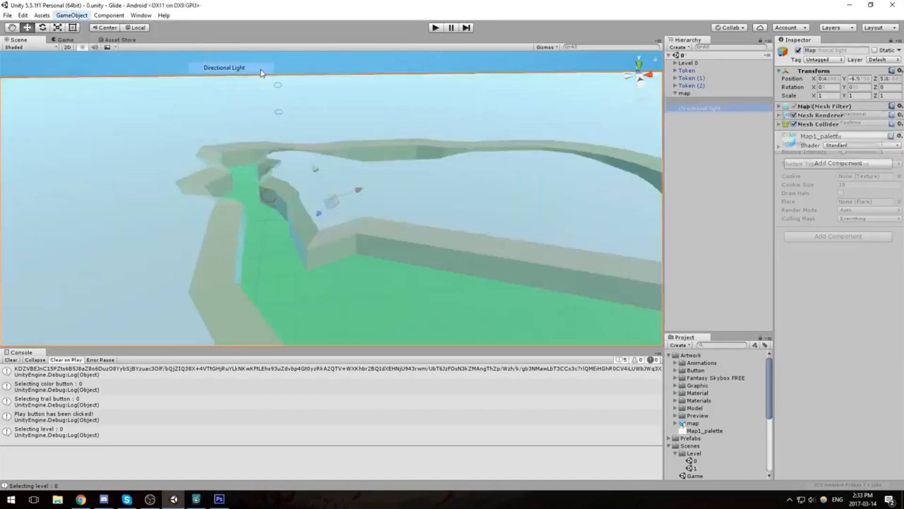
pyautogui.moveTo(360, 200); pyautogui.dragTo(581, 266)
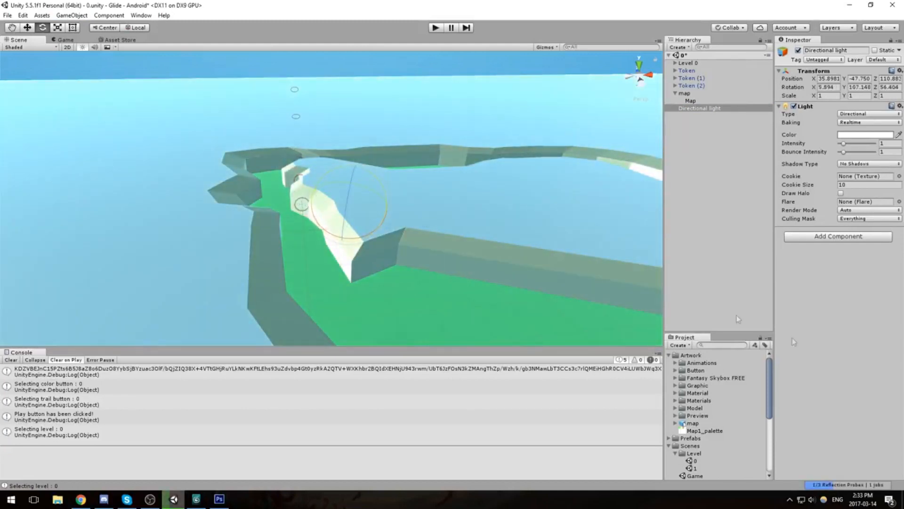
# Step: Open the Preloader scene, delete its Directional Light and save the scene
pyautogui.click(669, 356)
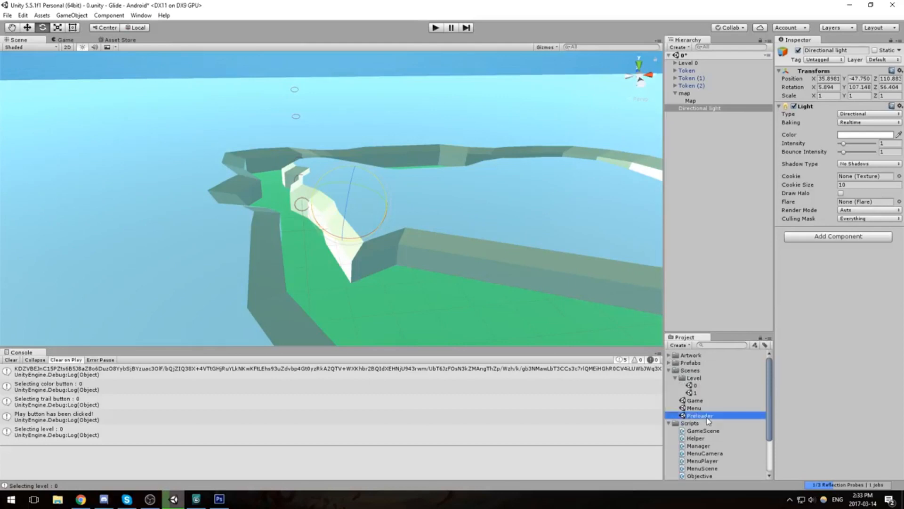
pyautogui.doubleClick(708, 417)
pyautogui.click(441, 267)
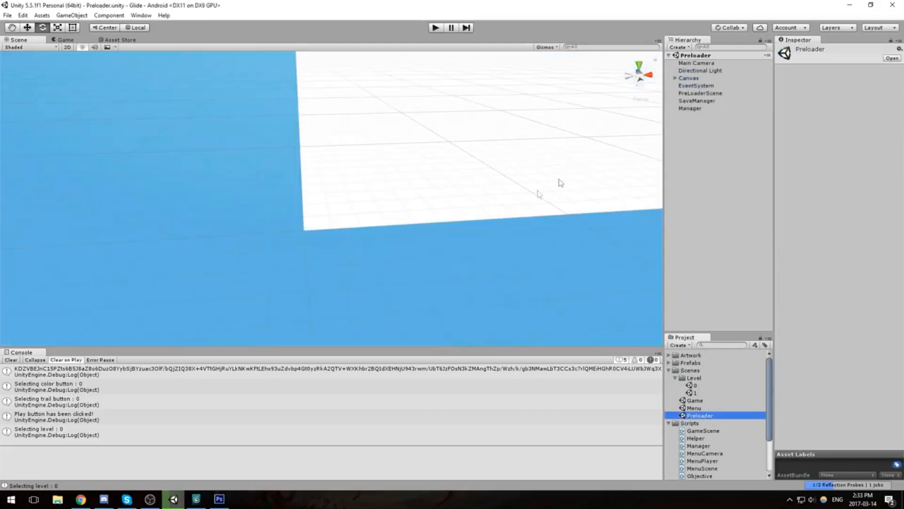
pyautogui.click(715, 71)
pyautogui.scroll(4, 501, 100)
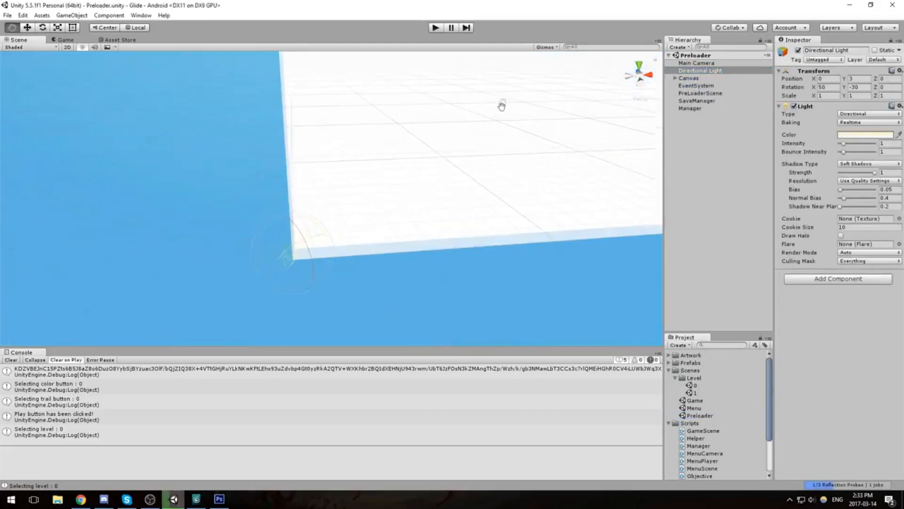
pyautogui.press('Delete')
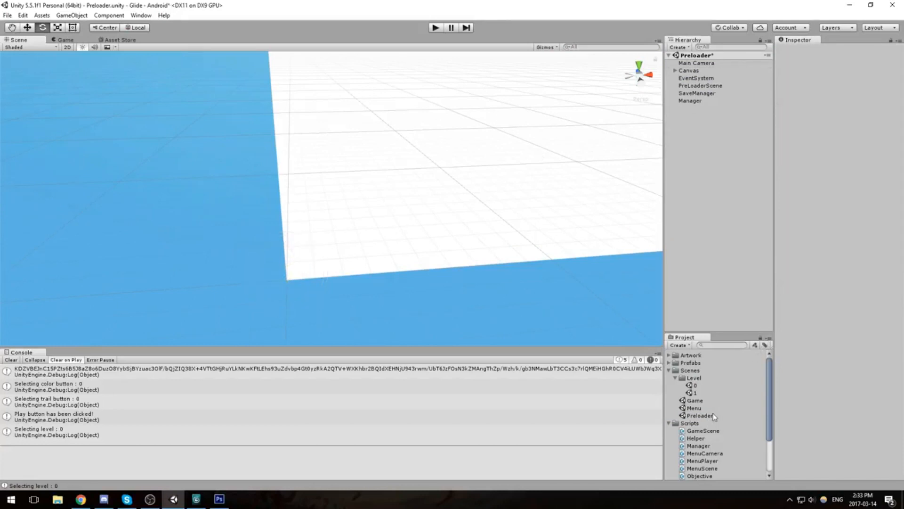
pyautogui.hotkey('ctrl', 's')
# Step: Open the Game scene and delete its Directional Light
pyautogui.doubleClick(697, 401)
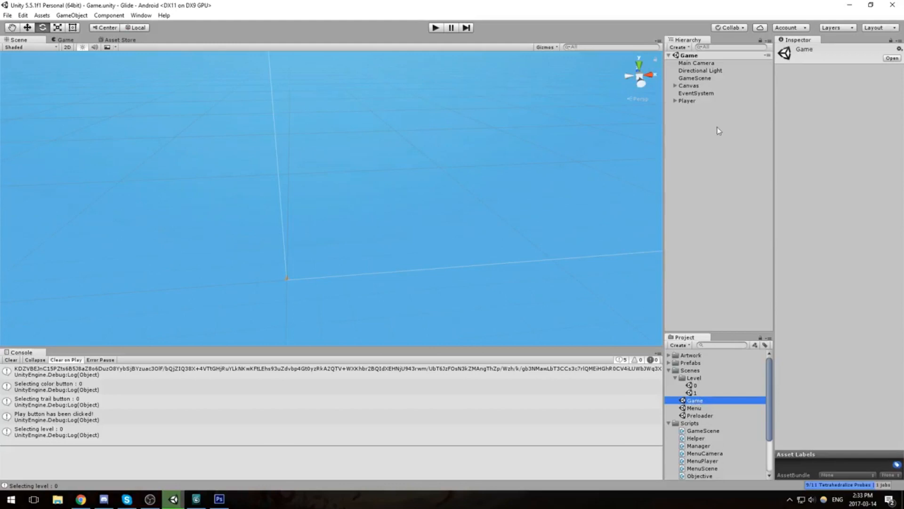
pyautogui.click(702, 70)
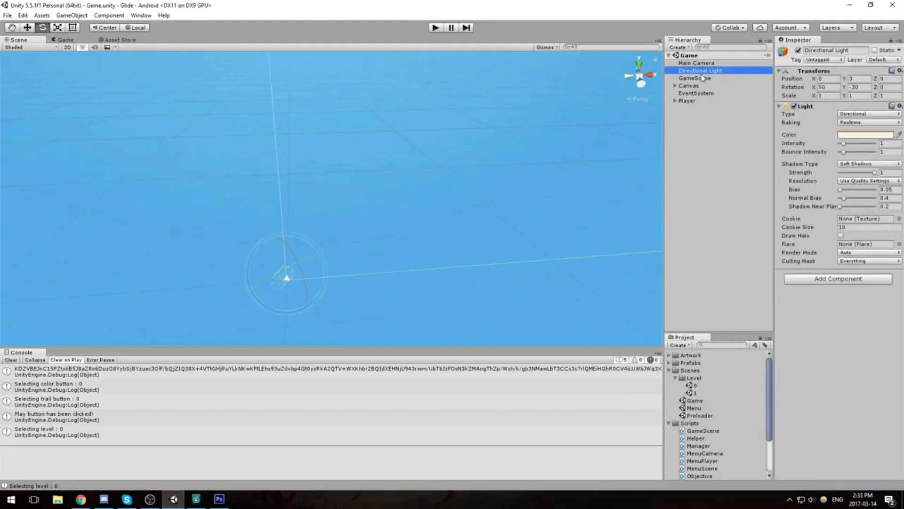
pyautogui.press('Delete')
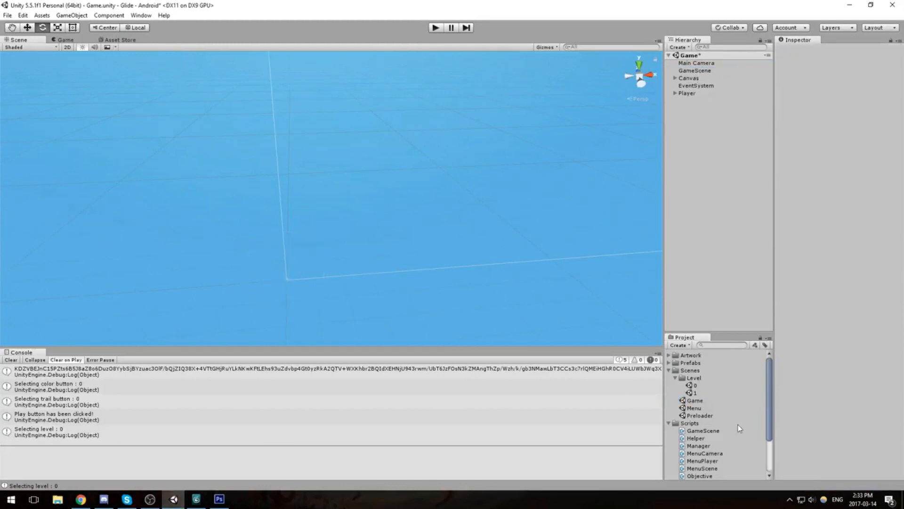
# Step: Reopen level scene 0 and rotate its directional light to about 43, 68, 35 degrees
pyautogui.doubleClick(695, 386)
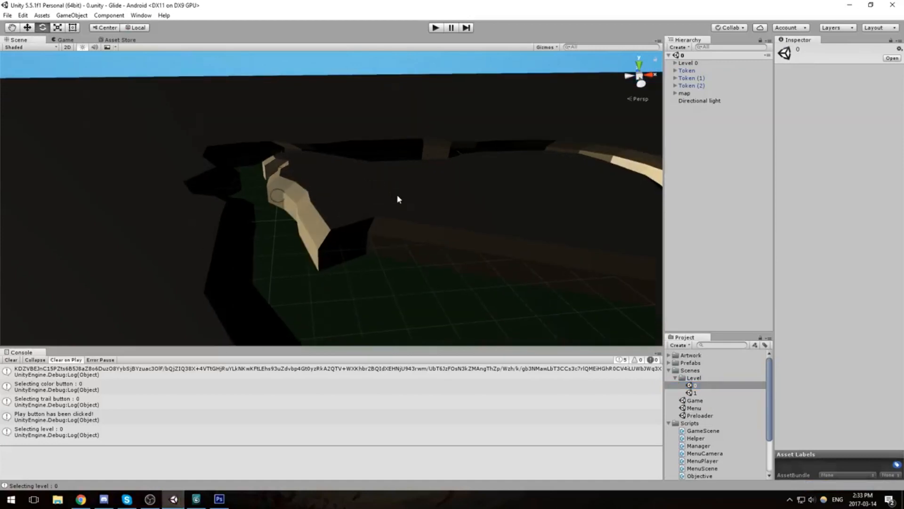
pyautogui.click(397, 194)
pyautogui.click(700, 108)
pyautogui.moveTo(347, 187); pyautogui.dragTo(417, 210)
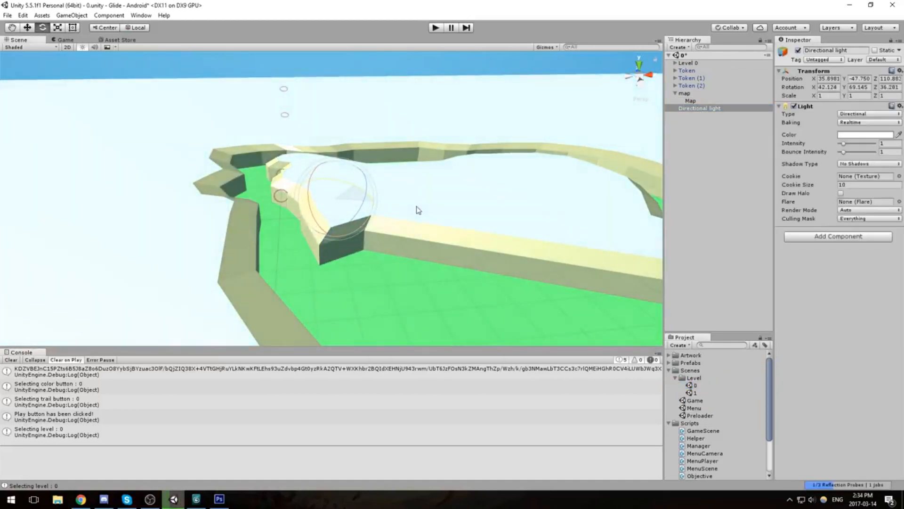
pyautogui.press('w')
pyautogui.moveTo(403, 175); pyautogui.dragTo(332, 170, button='middle')
pyautogui.click(323, 141)
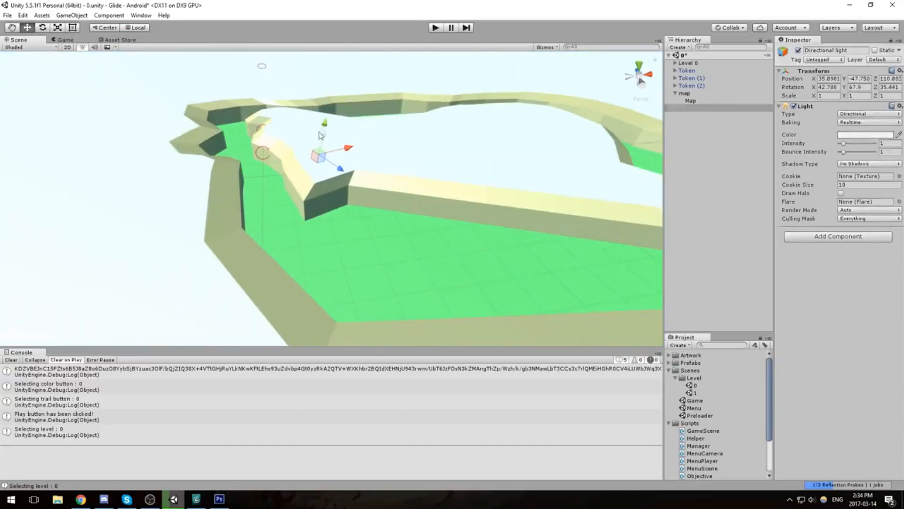
pyautogui.click(699, 109)
# Step: Set the position of the Map child object to 0, 0, 0
pyautogui.keyDown('alt'); pyautogui.moveTo(446, 136); pyautogui.dragTo(492, 250); pyautogui.keyUp('alt')
pyautogui.keyDown('alt'); pyautogui.moveTo(415, 236); pyautogui.dragTo(387, 187); pyautogui.keyUp('alt')
pyautogui.click(691, 101)
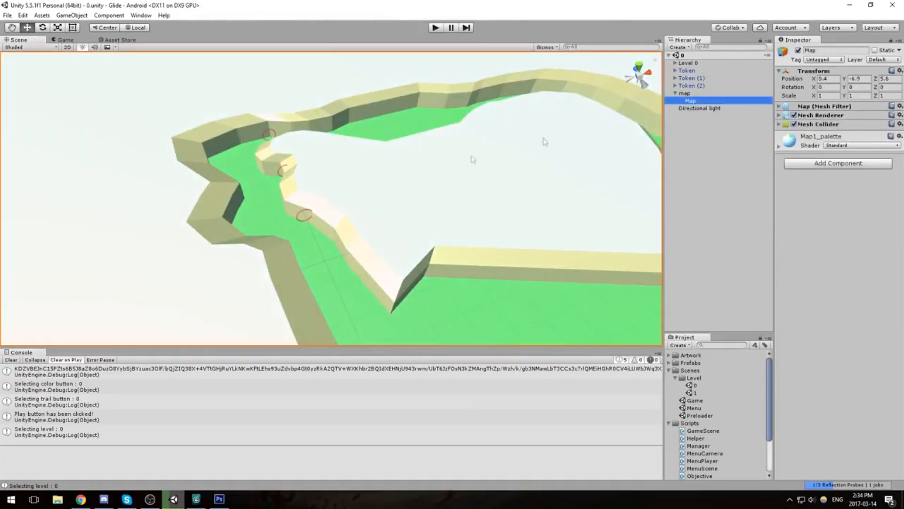
pyautogui.press('f')
pyautogui.scroll(2, 412, 192)
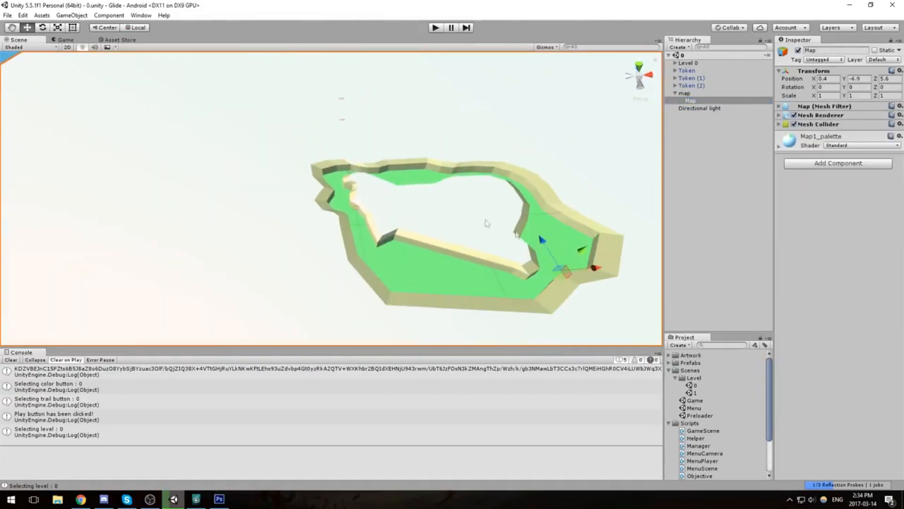
pyautogui.click(828, 79)
pyautogui.write('0')
pyautogui.press('Tab')
pyautogui.write('0')
pyautogui.press('Tab')
pyautogui.write('0')
# Step: Move the parent map object to about X 6.9, Y -9.1
pyautogui.click(684, 93)
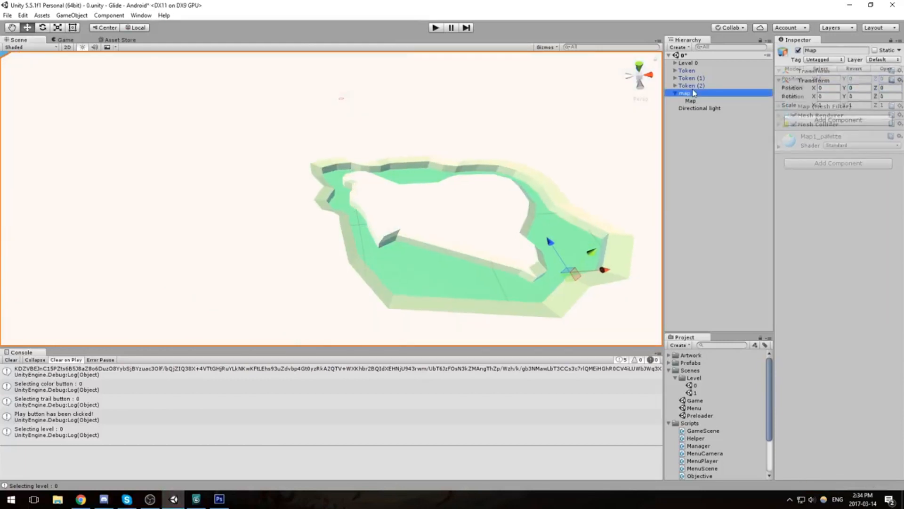
pyautogui.scroll(4, 335, 150)
pyautogui.scroll(-1, 337, 150)
pyautogui.moveTo(606, 235); pyautogui.dragTo(573, 164, button='middle')
pyautogui.moveTo(631, 196)
pyautogui.mouseDown()
pyautogui.moveTo(644, 196)
pyautogui.moveTo(637, 177)
pyautogui.moveTo(634, 187)
pyautogui.mouseUp()
# Step: Move the Map child object horizontally to about X -8.5, Z 31.9 so the canyon lines up with the rings
pyautogui.keyDown('alt'); pyautogui.moveTo(276, 94); pyautogui.dragTo(291, 137); pyautogui.keyUp('alt')
pyautogui.moveTo(291, 138); pyautogui.dragTo(457, 212, button='middle')
pyautogui.scroll(3, 456, 204)
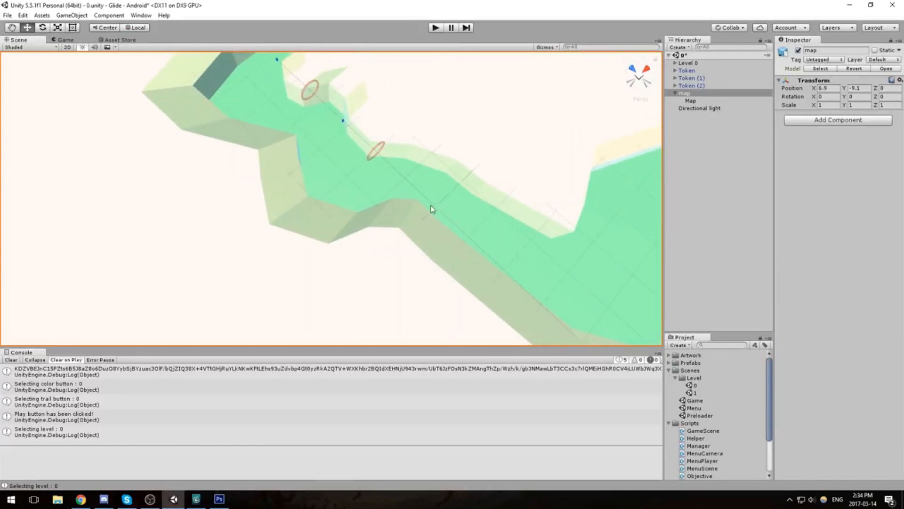
pyautogui.keyDown('alt'); pyautogui.moveTo(430, 204); pyautogui.dragTo(430, 174); pyautogui.keyUp('alt')
pyautogui.scroll(-12, 428, 154)
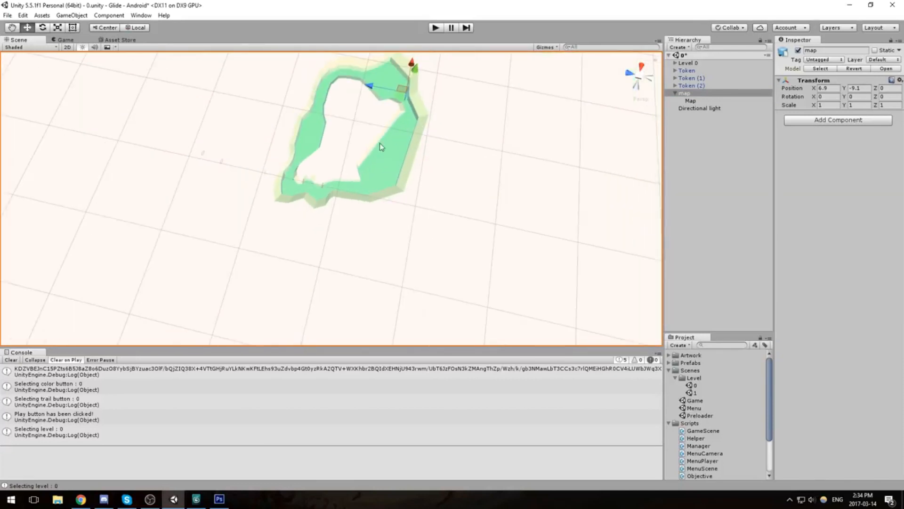
pyautogui.scroll(12, 380, 142)
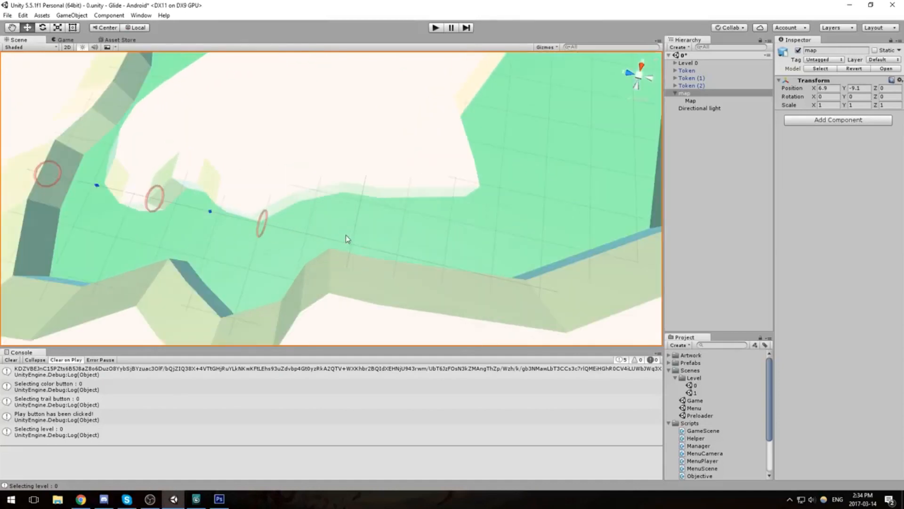
pyautogui.moveTo(342, 235); pyautogui.dragTo(362, 258)
pyautogui.click(412, 307)
pyautogui.scroll(-10, 408, 278)
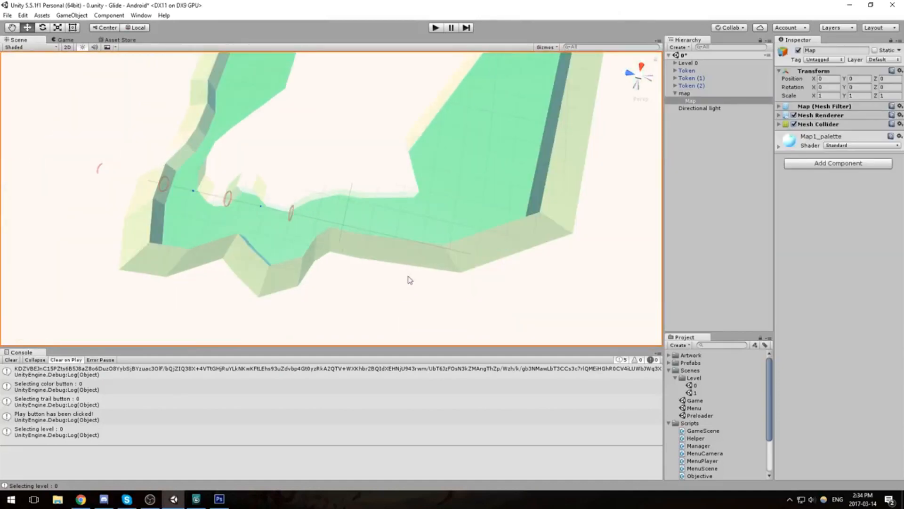
pyautogui.moveTo(455, 111); pyautogui.dragTo(417, 115)
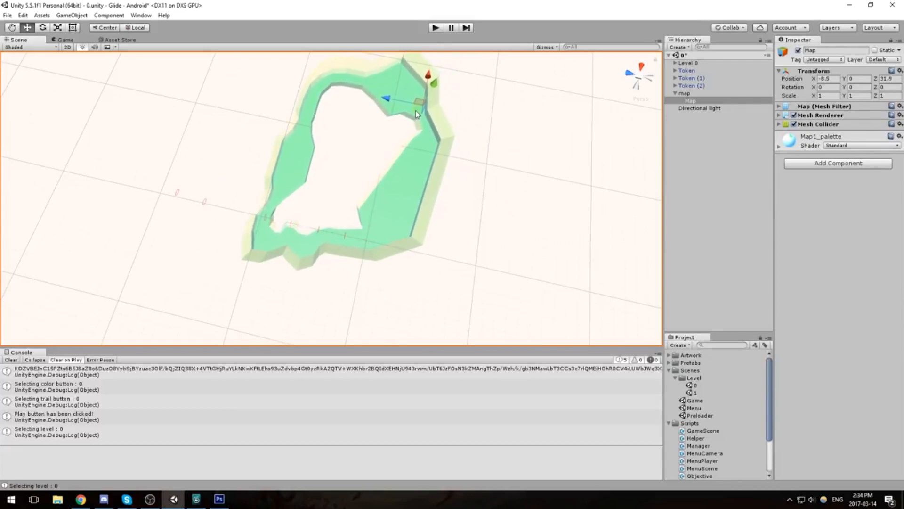
# Step: Raise the Map child object to a Y position of about 2.69 so the canyon floor sits closer to the rings
pyautogui.moveTo(417, 114); pyautogui.dragTo(317, 155, button='right')
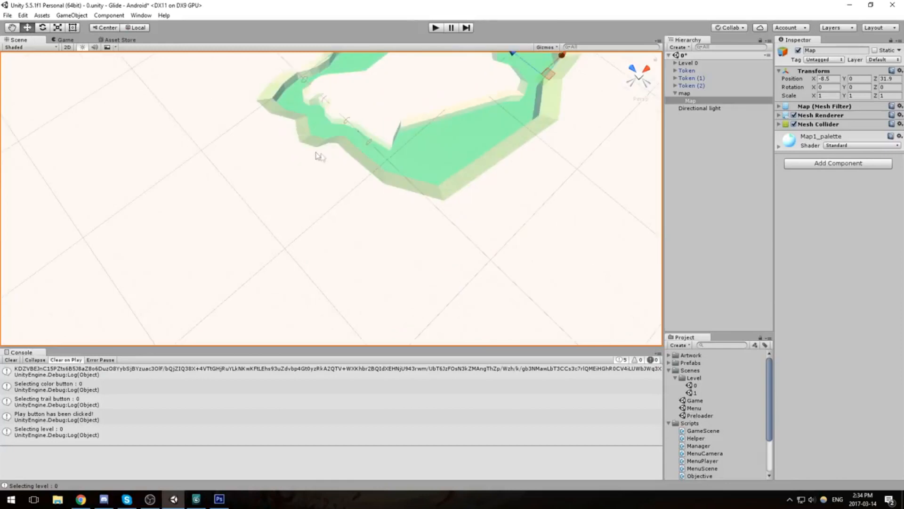
pyautogui.scroll(3, 317, 155)
pyautogui.moveTo(254, 78); pyautogui.dragTo(337, 100, button='right')
pyautogui.scroll(5, 351, 164)
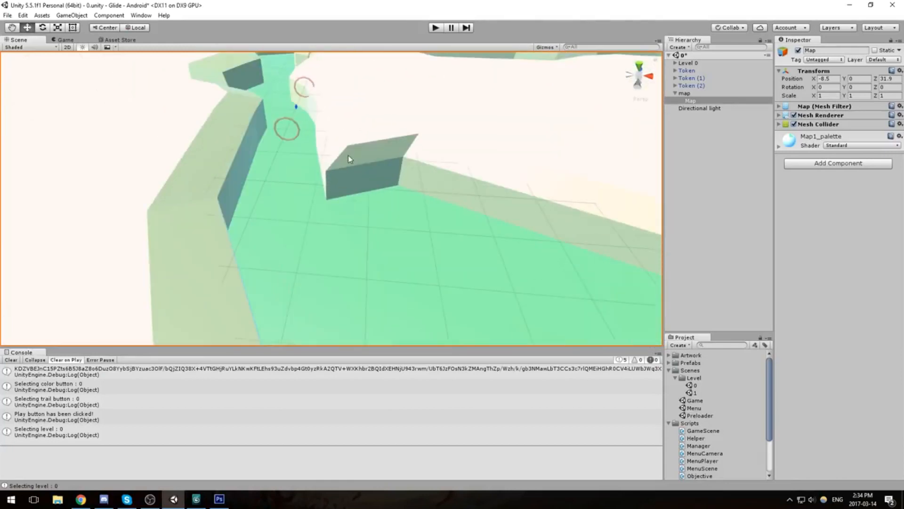
pyautogui.scroll(-5, 341, 201)
pyautogui.moveTo(341, 202)
pyautogui.mouseDown(button='middle')
pyautogui.moveTo(359, 162)
pyautogui.moveTo(333, 188)
pyautogui.mouseUp(button='middle')
pyautogui.scroll(5, 333, 188)
pyautogui.moveTo(341, 184); pyautogui.dragTo(343, 148, button='right')
pyautogui.scroll(3, 343, 148)
pyautogui.moveTo(339, 170)
pyautogui.mouseDown(button='middle')
pyautogui.moveTo(359, 142)
pyautogui.moveTo(351, 173)
pyautogui.mouseUp(button='middle')
pyautogui.moveTo(351, 173); pyautogui.dragTo(348, 159, button='right')
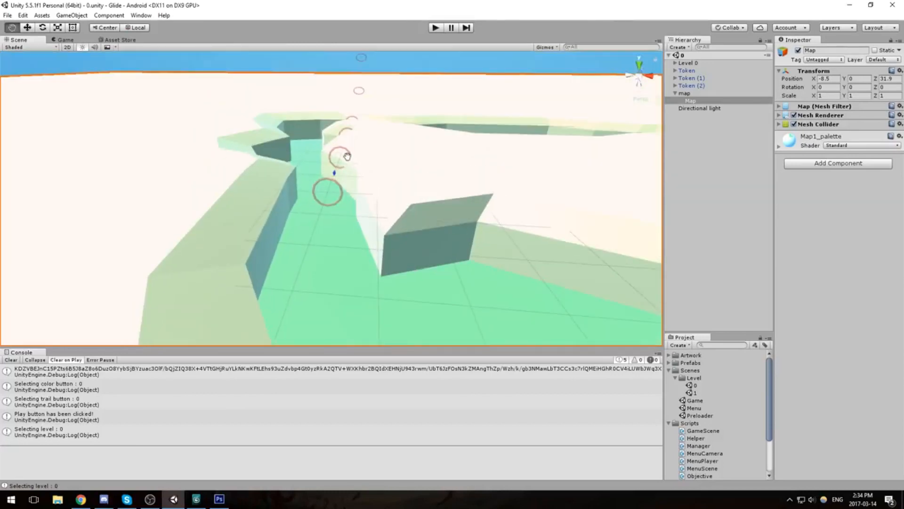
pyautogui.scroll(3, 348, 159)
pyautogui.moveTo(348, 159); pyautogui.dragTo(344, 141, button='middle')
pyautogui.moveTo(844, 80); pyautogui.dragTo(888, 84)
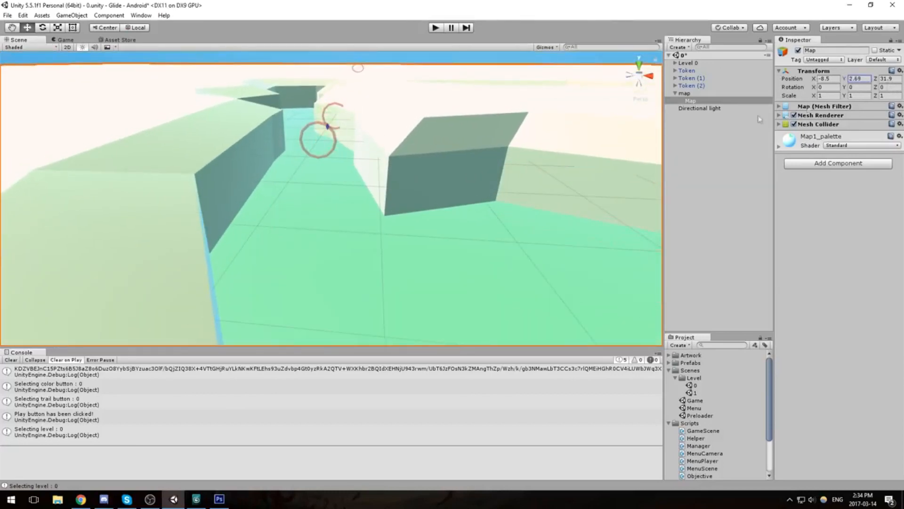
# Step: Delete the three tokens and all but one of the rings under Level 0
pyautogui.click(676, 93)
pyautogui.click(676, 63)
pyautogui.click(691, 71)
pyautogui.click(696, 78)
pyautogui.keyDown('shift'); pyautogui.click(703, 108); pyautogui.keyUp('shift')
pyautogui.press('Delete')
pyautogui.keyDown('shift'); pyautogui.click(701, 93); pyautogui.keyUp('shift')
pyautogui.press('Delete')
# Step: Reposition the remaining ring within the canyon near the start of the track
pyautogui.click(699, 72)
pyautogui.moveTo(505, 103); pyautogui.dragTo(321, 242, button='right')
pyautogui.moveTo(322, 242); pyautogui.dragTo(359, 228, button='middle')
pyautogui.moveTo(460, 261); pyautogui.dragTo(435, 254)
pyautogui.moveTo(402, 211); pyautogui.dragTo(417, 164)
pyautogui.moveTo(469, 196); pyautogui.dragTo(517, 239, button='middle')
pyautogui.keyDown('alt'); pyautogui.moveTo(517, 238); pyautogui.dragTo(477, 158); pyautogui.keyUp('alt')
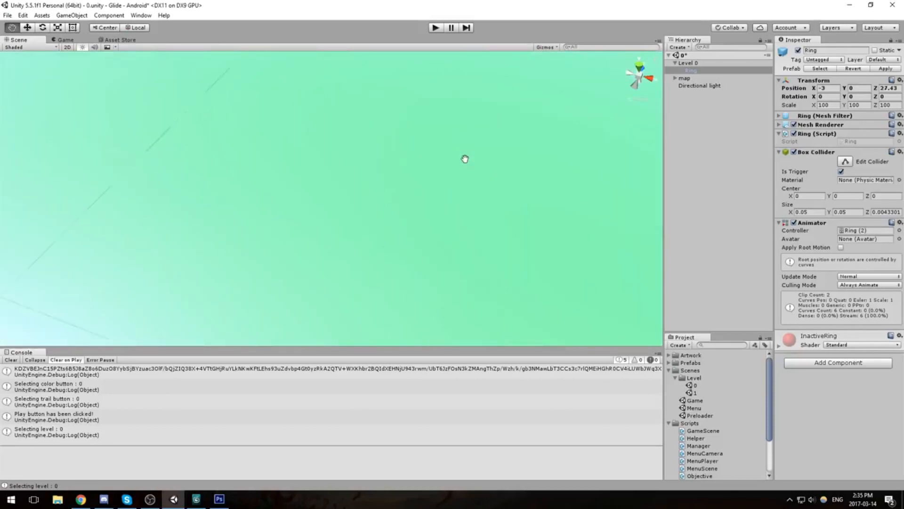
pyautogui.moveTo(464, 160); pyautogui.dragTo(490, 178, button='middle')
pyautogui.press('f')
pyautogui.moveTo(368, 207); pyautogui.dragTo(398, 213)
# Step: Duplicate the ring and move the copy farther along the canyon to about X -11.59, Z 70.51
pyautogui.hotkey('ctrl', 'd')
pyautogui.keyDown('alt'); pyautogui.moveTo(412, 137); pyautogui.dragTo(351, 73); pyautogui.keyUp('alt')
pyautogui.moveTo(351, 73); pyautogui.dragTo(459, 348, button='middle')
pyautogui.moveTo(440, 205); pyautogui.dragTo(427, 289, button='middle')
pyautogui.moveTo(406, 241); pyautogui.dragTo(502, 65)
pyautogui.moveTo(444, 132); pyautogui.dragTo(426, 134)
pyautogui.hotkey('ctrl', 'z')
pyautogui.moveTo(441, 166); pyautogui.dragTo(434, 184, button='middle')
pyautogui.keyDown('alt'); pyautogui.moveTo(434, 184); pyautogui.dragTo(455, 164); pyautogui.keyUp('alt')
pyautogui.scroll(3, 455, 164)
pyautogui.scroll(-3, 447, 177)
pyautogui.moveTo(446, 179)
pyautogui.mouseDown(button='middle')
pyautogui.moveTo(404, 204)
pyautogui.moveTo(432, 175)
pyautogui.mouseUp(button='middle')
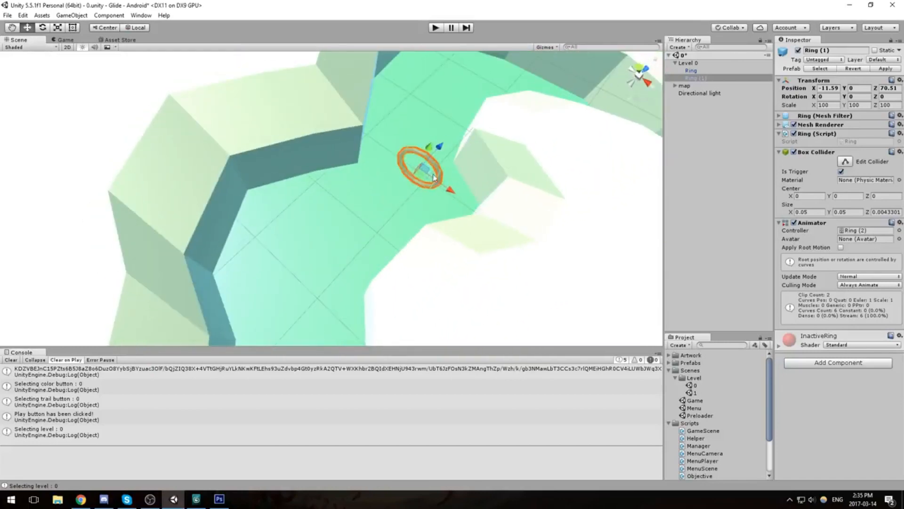
# Step: Reposition the second ring between the canyon walls at about X -15.95, Z 75.43
pyautogui.moveTo(422, 180); pyautogui.dragTo(277, 235)
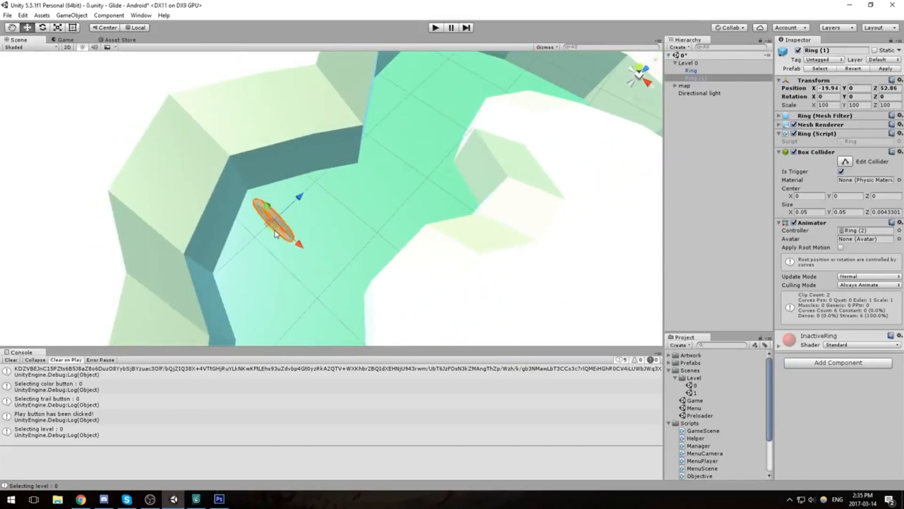
pyautogui.keyDown('alt'); pyautogui.moveTo(323, 256); pyautogui.dragTo(336, 284); pyautogui.keyUp('alt')
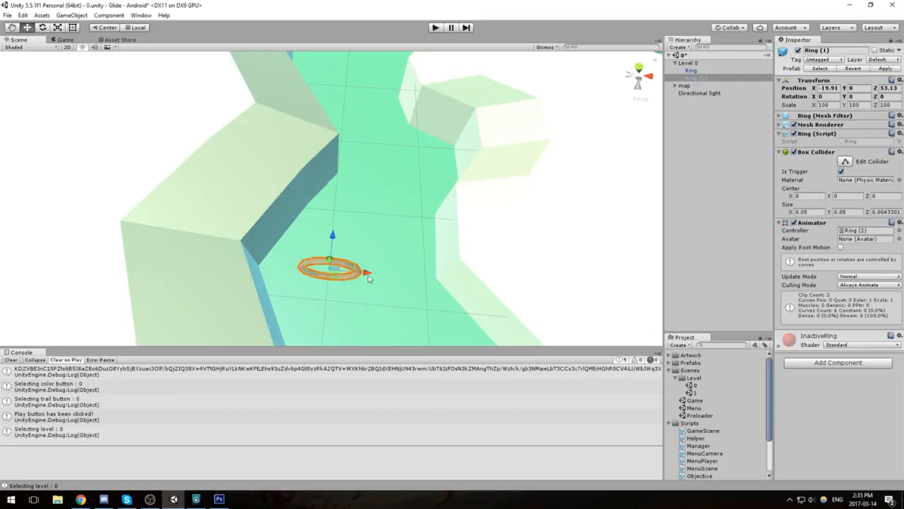
pyautogui.moveTo(366, 273); pyautogui.dragTo(403, 268)
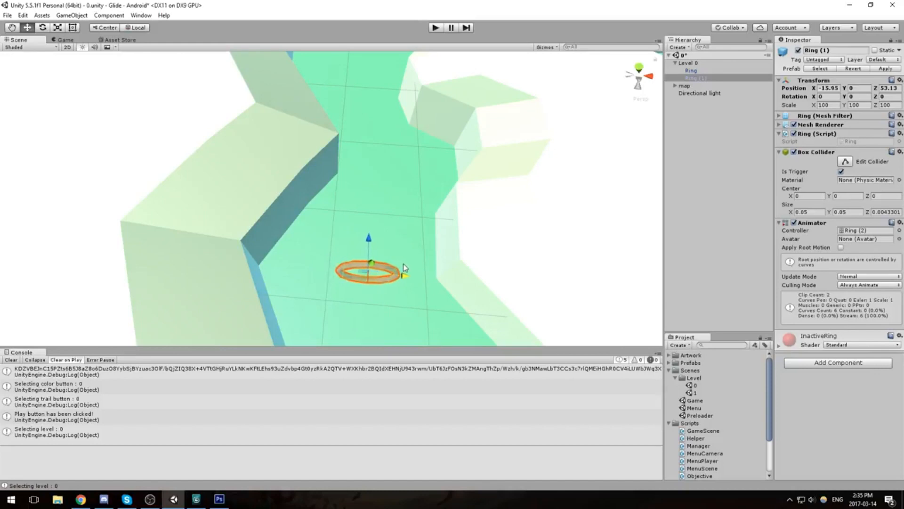
pyautogui.moveTo(369, 245); pyautogui.dragTo(400, 28)
pyautogui.moveTo(437, 137); pyautogui.dragTo(440, 216, button='middle')
# Step: Rotate the second ring about -23° around Y to follow the canyon's direction
pyautogui.moveTo(440, 216); pyautogui.dragTo(399, 216, button='right')
pyautogui.press('e')
pyautogui.moveTo(411, 230); pyautogui.dragTo(436, 219)
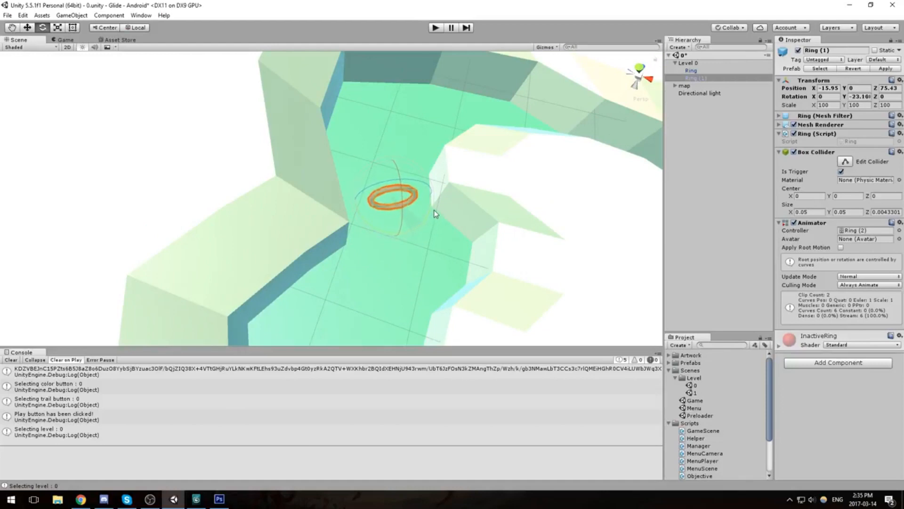
# Step: Reposition the second ring between the canyon walls at about X -16.15, Z 73.2
pyautogui.moveTo(389, 174); pyautogui.dragTo(389, 183)
pyautogui.moveTo(433, 210); pyautogui.dragTo(423, 210)
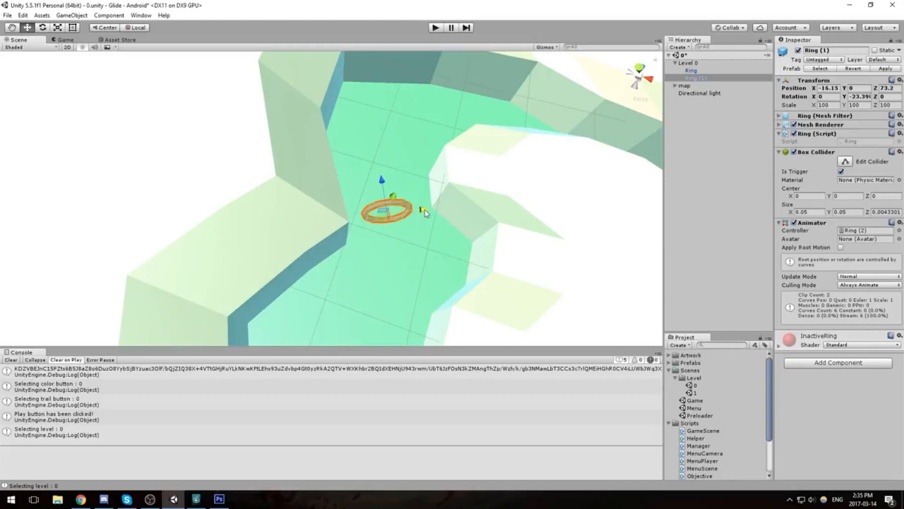
# Step: Duplicate the second ring, turn the copy by about 90° around Y and move it around the bend to about X 3.64, Z 96.52
pyautogui.moveTo(423, 211); pyautogui.dragTo(421, 188, button='middle')
pyautogui.moveTo(421, 188); pyautogui.dragTo(431, 179, button='right')
pyautogui.moveTo(407, 218); pyautogui.dragTo(388, 267, button='middle')
pyautogui.hotkey('ctrl', 'd')
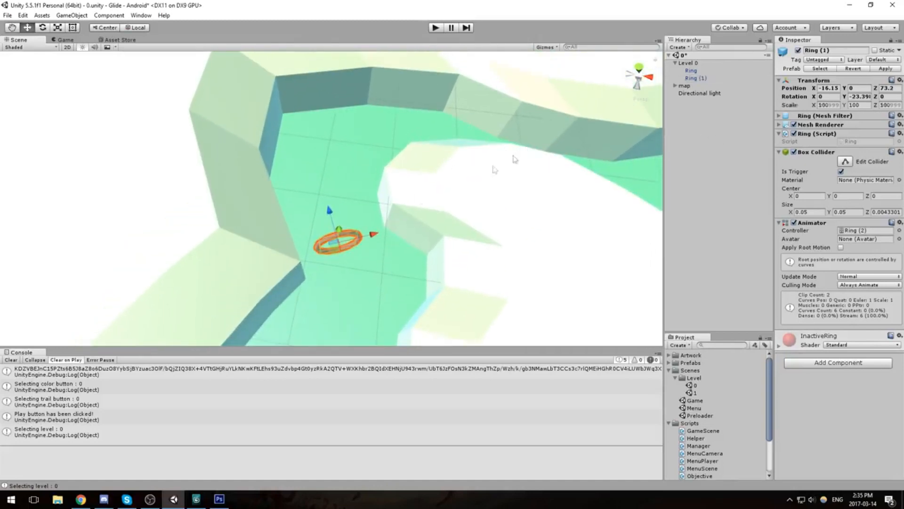
pyautogui.press('e')
pyautogui.moveTo(359, 278); pyautogui.dragTo(223, 280)
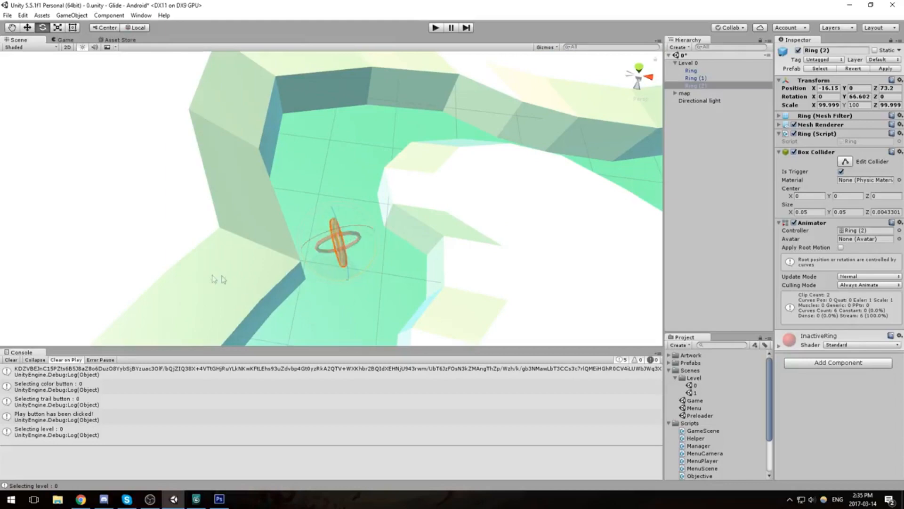
pyautogui.moveTo(339, 255); pyautogui.dragTo(483, 136)
# Step: Rotate the third ring to about 111.6° around Y and shift it to about X 7.85, Z 96.84
pyautogui.press('f')
pyautogui.moveTo(378, 154); pyautogui.dragTo(361, 137, button='right')
pyautogui.press('e')
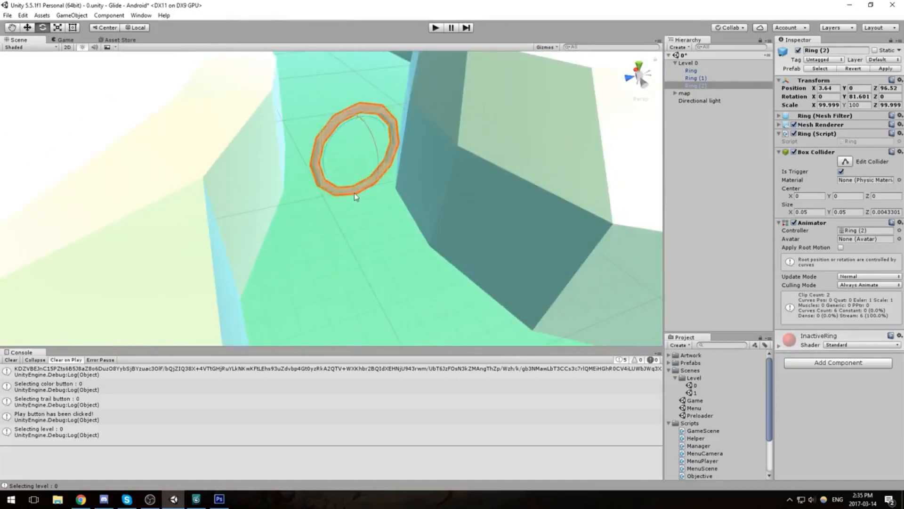
pyautogui.moveTo(349, 191); pyautogui.dragTo(339, 175)
pyautogui.moveTo(358, 177); pyautogui.dragTo(413, 269, button='right')
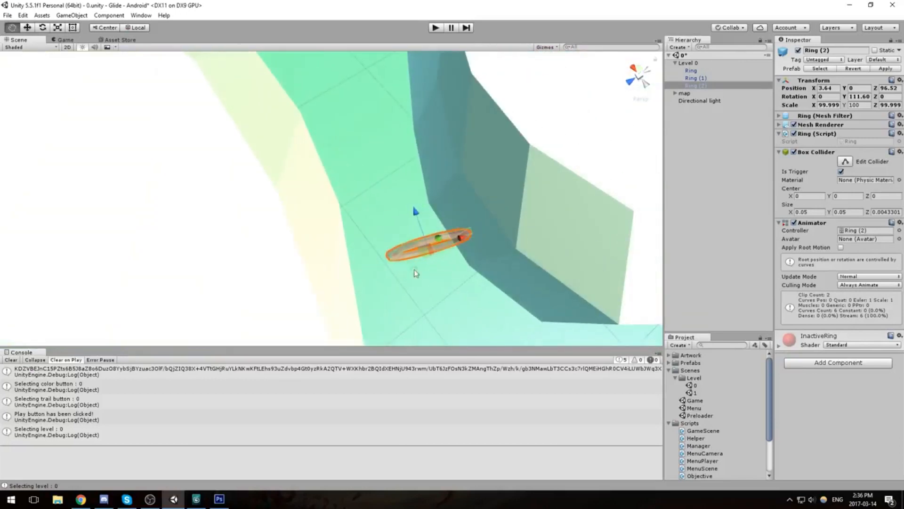
pyautogui.moveTo(429, 256); pyautogui.dragTo(392, 215)
# Step: Reposition the second ring at about X -15.26, Z 76.37 with a Y rotation of about -30°, and save the scene
pyautogui.scroll(-2, 400, 216)
pyautogui.moveTo(438, 236); pyautogui.dragTo(496, 169, button='right')
pyautogui.moveTo(496, 170); pyautogui.dragTo(289, 170, button='middle')
pyautogui.click(348, 98)
pyautogui.moveTo(377, 105); pyautogui.dragTo(353, 122, button='right')
pyautogui.moveTo(354, 122); pyautogui.dragTo(313, 183, button='middle')
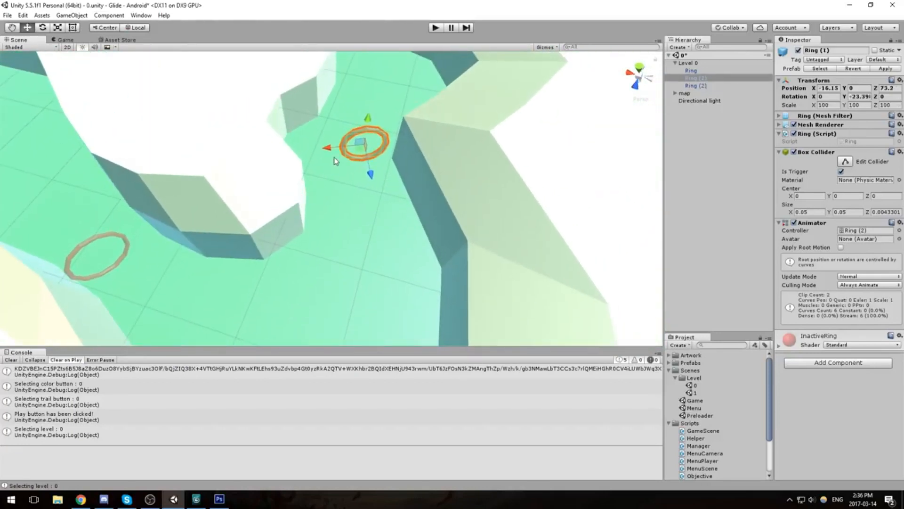
pyautogui.moveTo(321, 156); pyautogui.dragTo(314, 157)
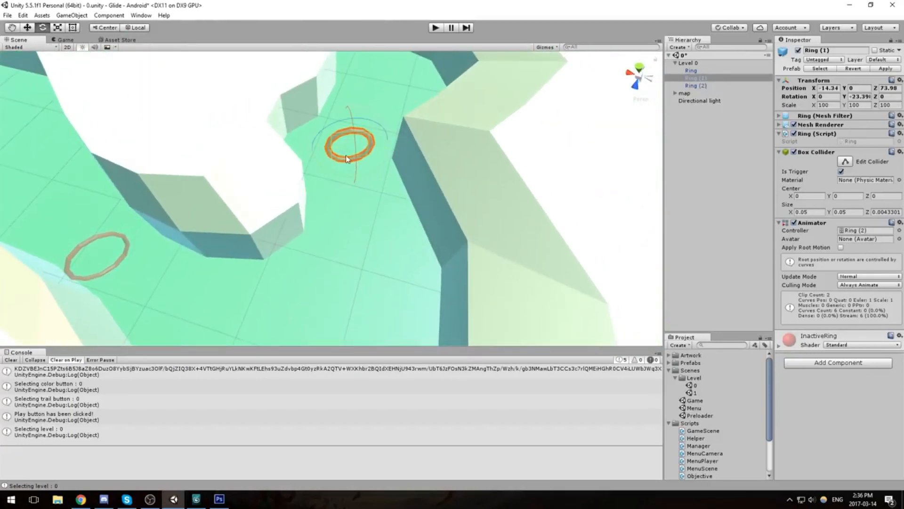
pyautogui.moveTo(347, 181); pyautogui.dragTo(347, 181)
pyautogui.press('w')
pyautogui.moveTo(343, 151); pyautogui.dragTo(346, 165)
pyautogui.hotkey('ctrl', 's')
# Step: Duplicate the third ring and move the copy farther along the canyon to about X 59, Z 76.6
pyautogui.scroll(-4, 318, 181)
pyautogui.scroll(-3, 320, 183)
pyautogui.moveTo(321, 184); pyautogui.dragTo(359, 157, button='right')
pyautogui.moveTo(360, 157); pyautogui.dragTo(477, 163, button='middle')
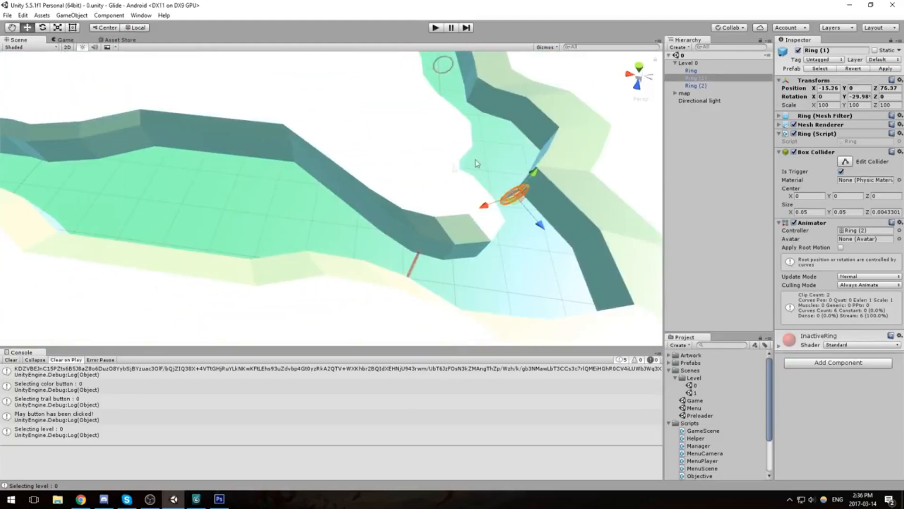
pyautogui.moveTo(476, 164); pyautogui.dragTo(419, 240, button='right')
pyautogui.click(429, 213)
pyautogui.moveTo(429, 213); pyautogui.dragTo(553, 283, button='middle')
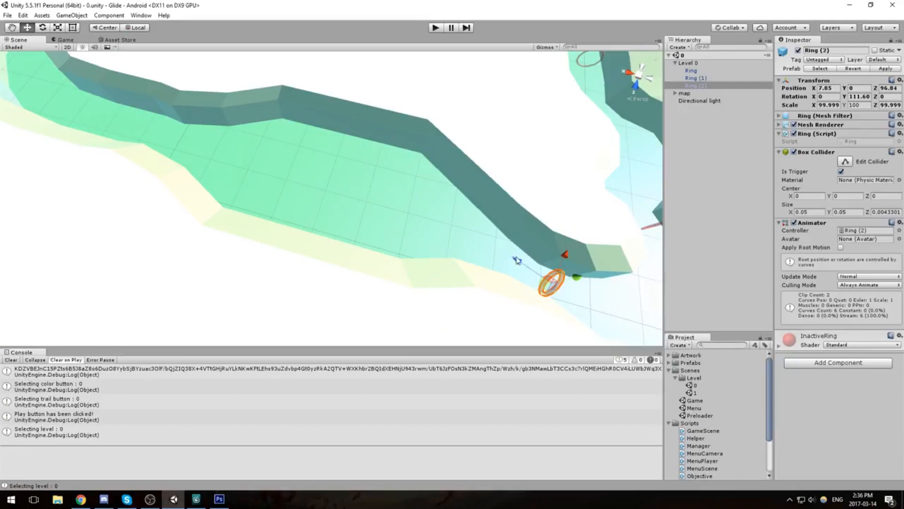
pyautogui.hotkey('ctrl', 'd')
pyautogui.moveTo(516, 261); pyautogui.dragTo(228, 160)
# Step: Rotate the fourth ring to about 91° around Y and move it down the canyon to about X 109.06, Z 86.78
pyautogui.moveTo(396, 172); pyautogui.dragTo(278, 141, button='right')
pyautogui.moveTo(339, 118); pyautogui.dragTo(452, 292, button='middle')
pyautogui.moveTo(458, 305); pyautogui.dragTo(347, 223, button='right')
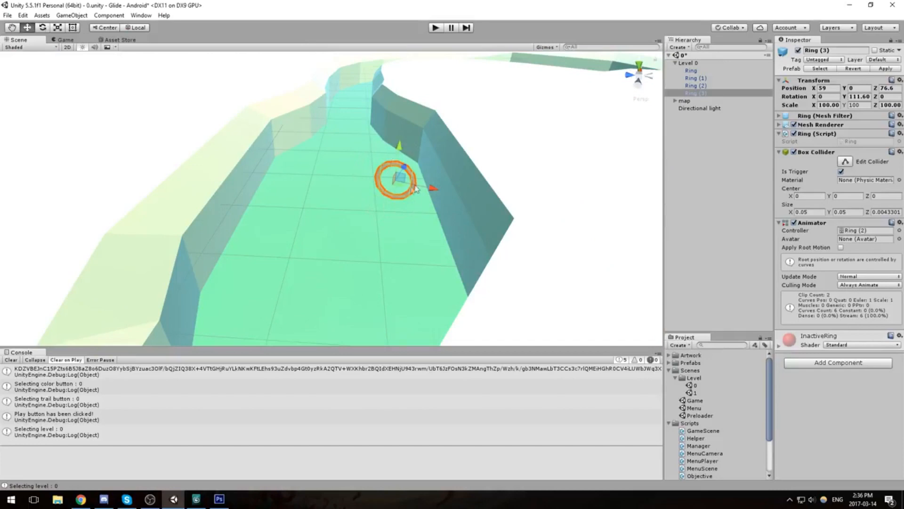
pyautogui.moveTo(409, 212); pyautogui.dragTo(455, 171, button='right')
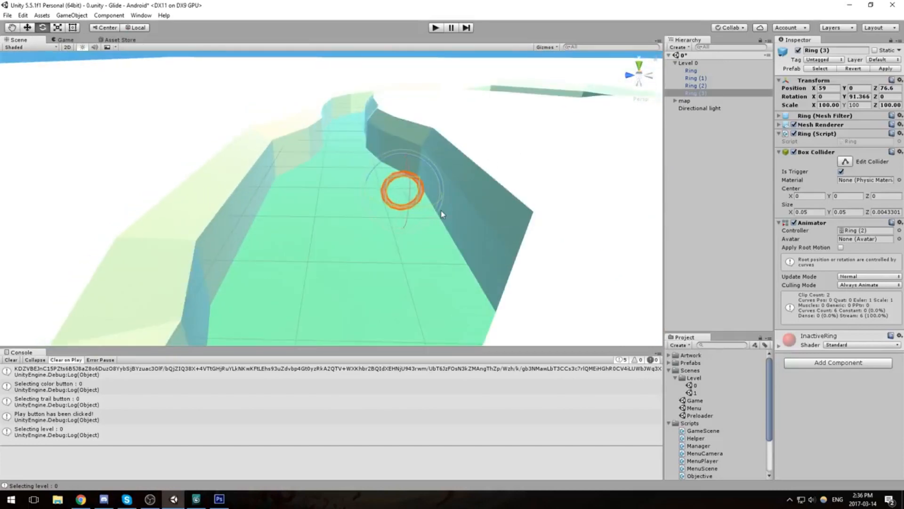
pyautogui.moveTo(415, 213)
pyautogui.mouseDown(button='right')
pyautogui.moveTo(434, 200)
pyautogui.moveTo(444, 208)
pyautogui.moveTo(424, 211)
pyautogui.mouseUp(button='right')
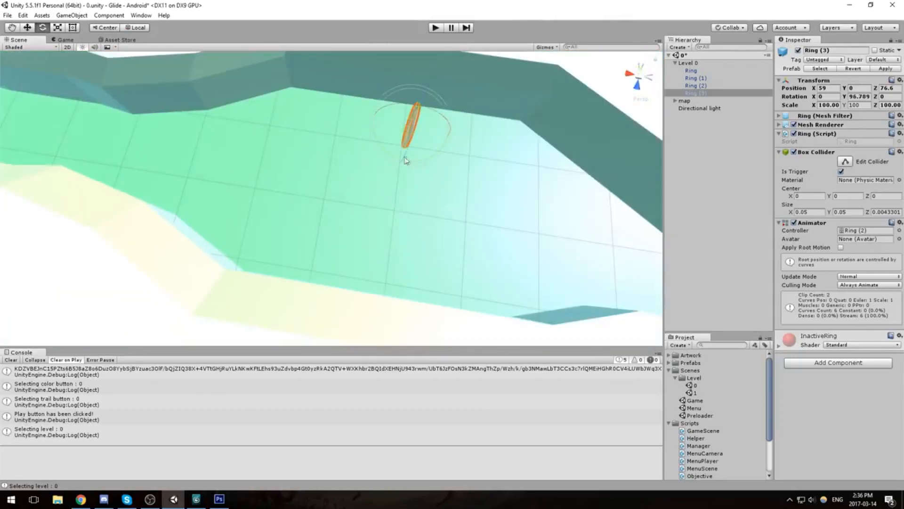
pyautogui.moveTo(401, 129); pyautogui.dragTo(99, 141)
pyautogui.scroll(-2, 118, 141)
pyautogui.moveTo(152, 142); pyautogui.dragTo(516, 207, button='middle')
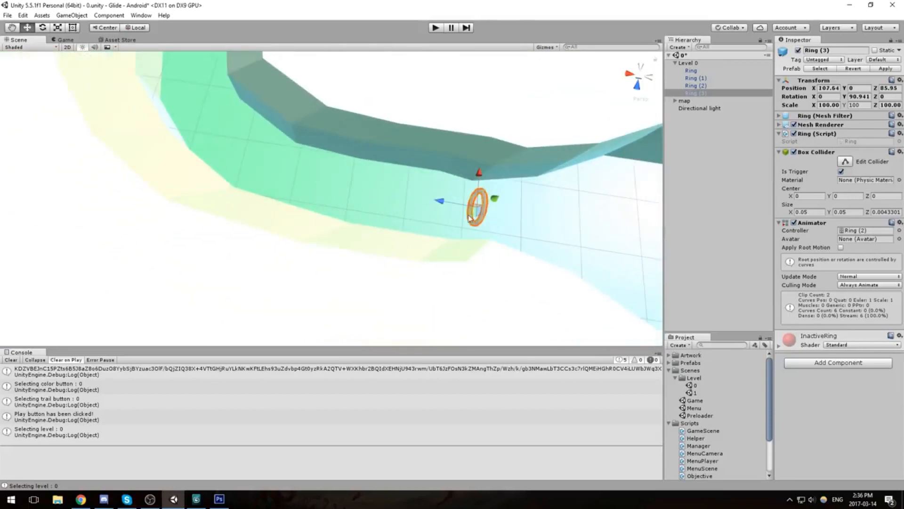
pyautogui.moveTo(469, 217); pyautogui.dragTo(465, 217)
# Step: Duplicate the fourth ring and rotate the copy to about 166° around Y
pyautogui.hotkey('ctrl', 'd')
pyautogui.moveTo(435, 226); pyautogui.dragTo(545, 255, button='middle')
pyautogui.moveTo(545, 254); pyautogui.dragTo(558, 287, button='right')
pyautogui.press('e')
pyautogui.moveTo(593, 272); pyautogui.dragTo(536, 168)
# Step: Move the fifth ring past the curve to about X 168.5, Z 38.6 and save the scene
pyautogui.press('w')
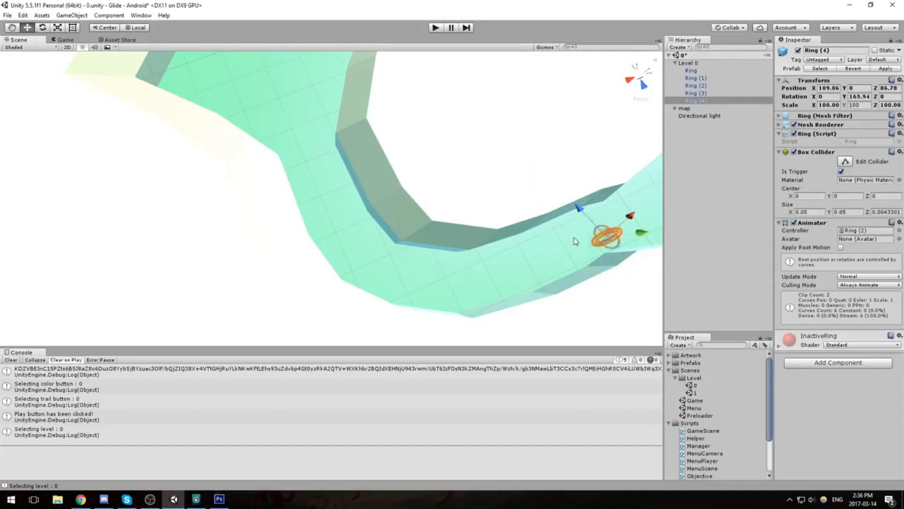
pyautogui.moveTo(599, 240); pyautogui.dragTo(305, 160)
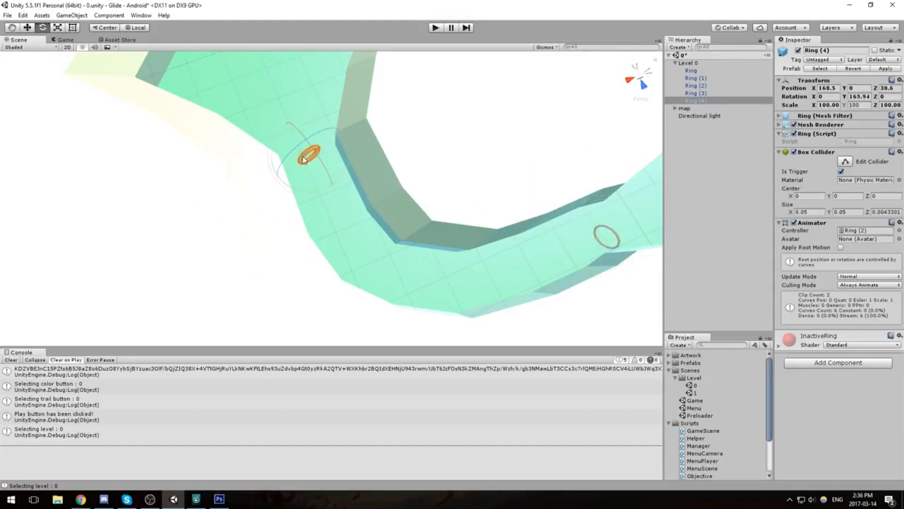
pyautogui.hotkey('ctrl', 's')
# Step: Rotate the fifth ring to about 182° around Y to face along the canyon
pyautogui.moveTo(381, 189); pyautogui.dragTo(349, 153, button='right')
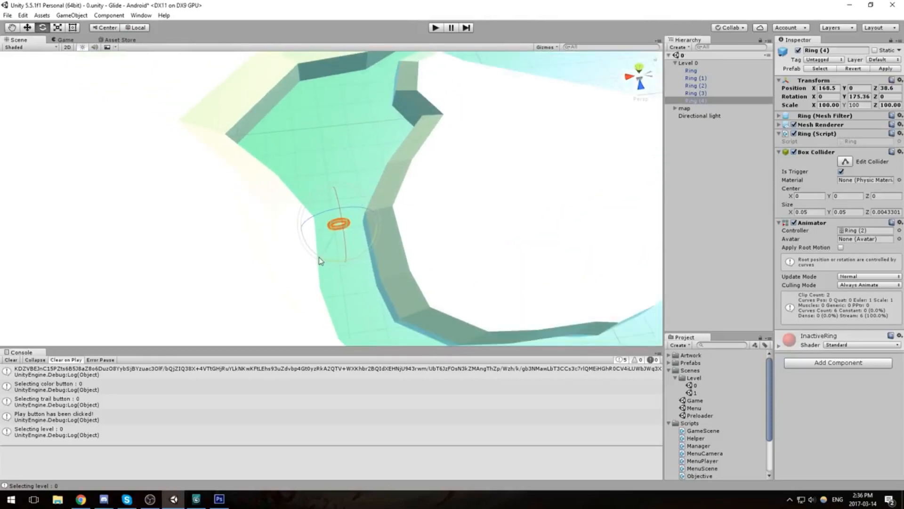
pyautogui.keyDown('alt'); pyautogui.moveTo(362, 191); pyautogui.dragTo(528, 214); pyautogui.keyUp('alt')
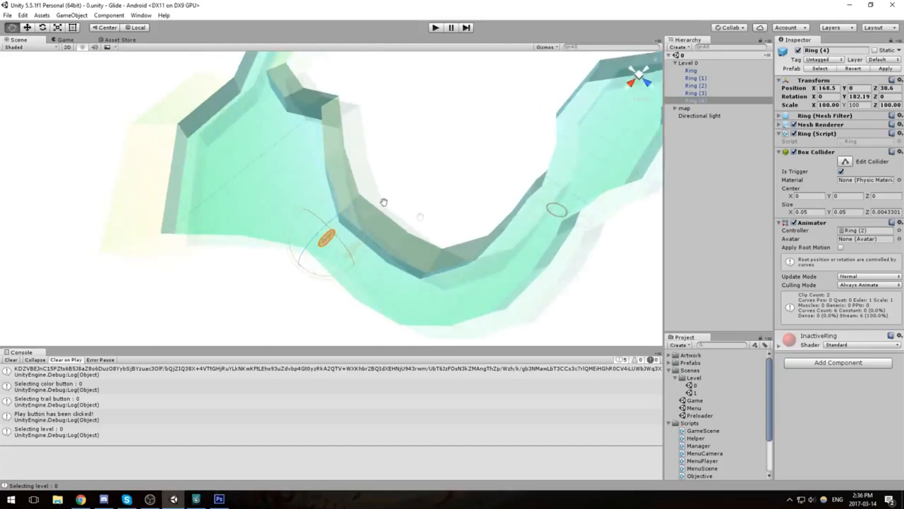
pyautogui.keyDown('alt'); pyautogui.moveTo(383, 202); pyautogui.dragTo(579, 274); pyautogui.keyUp('alt')
# Step: Duplicate the fifth ring and place the copy at about X 166.2, Z -20.4 with a Y rotation of about 242°
pyautogui.press('w')
pyautogui.moveTo(426, 227); pyautogui.dragTo(478, 274, button='middle')
pyautogui.moveTo(417, 203); pyautogui.dragTo(270, 176)
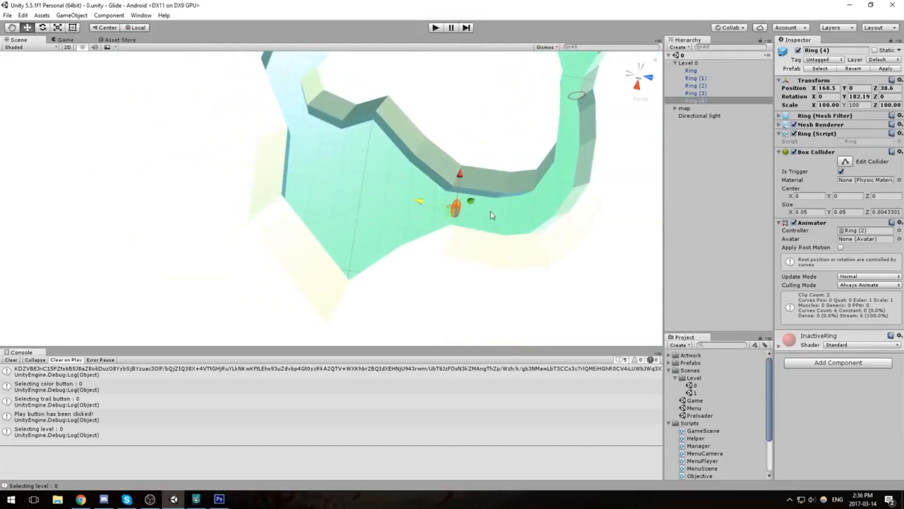
pyautogui.hotkey('ctrl', 'd')
pyautogui.moveTo(419, 201); pyautogui.dragTo(302, 183)
pyautogui.press('e')
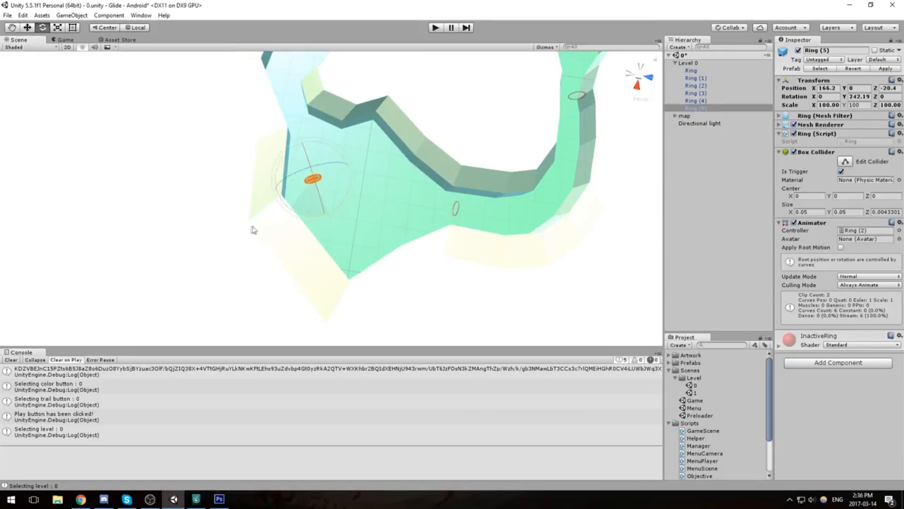
# Step: Move the sixth ring into the narrow canyon passage at about X 136.6, Z -34
pyautogui.keyDown('alt'); pyautogui.moveTo(312, 204); pyautogui.dragTo(418, 292); pyautogui.keyUp('alt')
pyautogui.moveTo(417, 292); pyautogui.dragTo(409, 221, button='middle')
pyautogui.scroll(3, 332, 306)
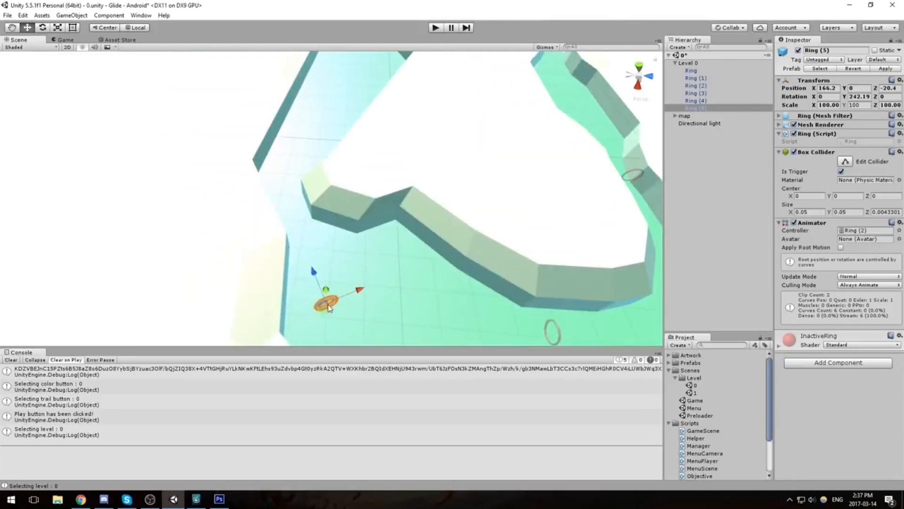
pyautogui.moveTo(324, 315); pyautogui.dragTo(395, 191)
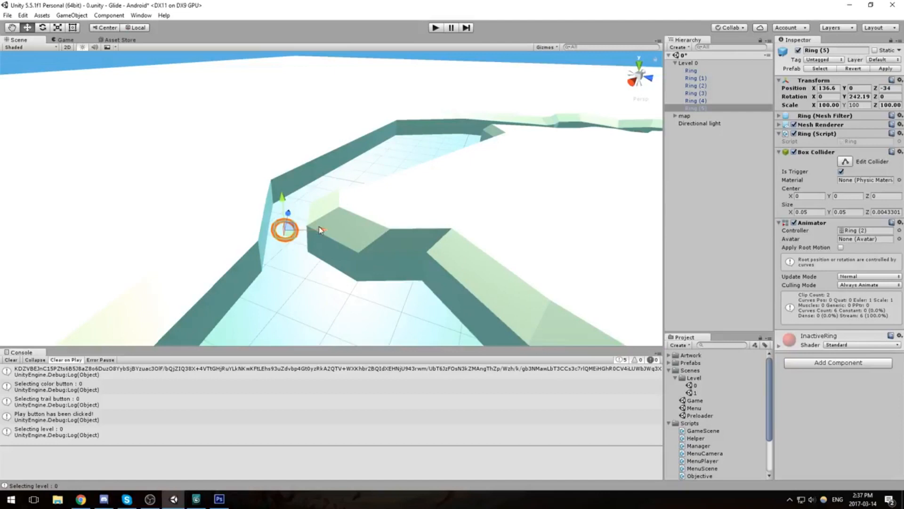
# Step: Duplicate the sixth ring and place the copy at about X 111, Z -46.4 with a Y rotation of about 272°
pyautogui.hotkey('ctrl', 'd')
pyautogui.keyDown('alt'); pyautogui.moveTo(320, 231); pyautogui.dragTo(325, 163); pyautogui.keyUp('alt')
pyautogui.moveTo(284, 137); pyautogui.dragTo(291, 90)
pyautogui.keyDown('alt'); pyautogui.moveTo(384, 83); pyautogui.dragTo(359, 215); pyautogui.keyUp('alt')
pyautogui.press('e')
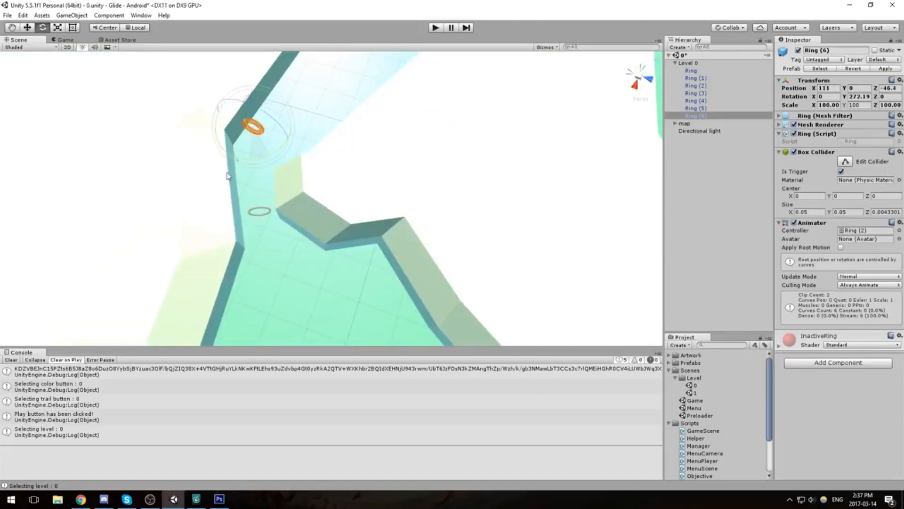
# Step: Move the seventh ring to about X 54.5, Y 15.2, Z -25.8 and rotate it to about 284° around Y
pyautogui.press('w')
pyautogui.keyDown('alt'); pyautogui.moveTo(233, 180); pyautogui.dragTo(346, 118); pyautogui.keyUp('alt')
pyautogui.keyDown('alt'); pyautogui.moveTo(368, 150); pyautogui.dragTo(316, 192); pyautogui.keyUp('alt')
pyautogui.keyDown('alt'); pyautogui.moveTo(381, 200); pyautogui.dragTo(398, 115); pyautogui.keyUp('alt')
pyautogui.press('e')
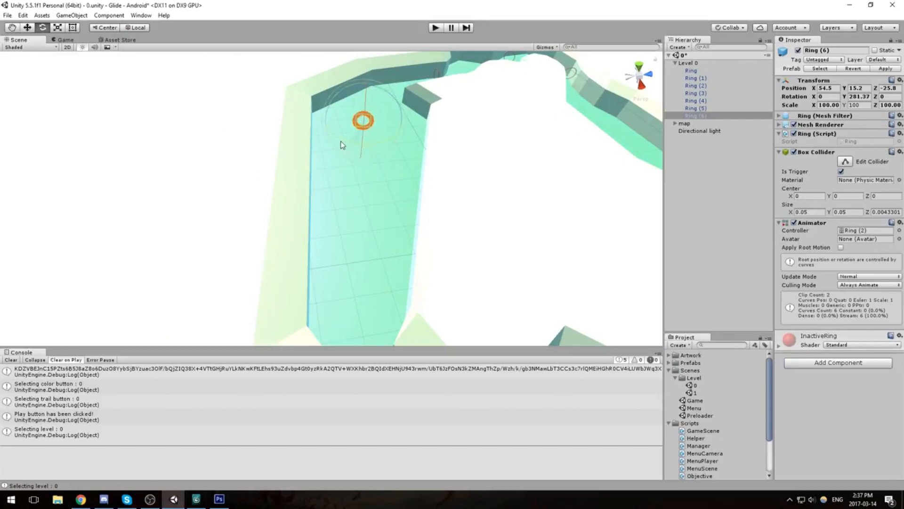
pyautogui.keyDown('alt'); pyautogui.moveTo(409, 139); pyautogui.dragTo(459, 179); pyautogui.keyUp('alt')
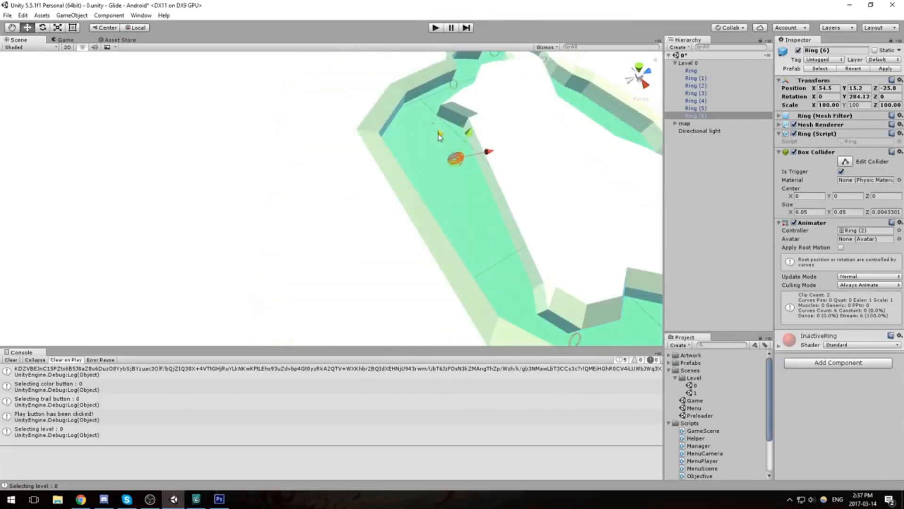
# Step: Adjust the seventh ring's position along the straight section of the canyon
pyautogui.click(516, 152)
pyautogui.keyDown('alt'); pyautogui.moveTo(517, 151); pyautogui.dragTo(379, 191); pyautogui.keyUp('alt')
pyautogui.moveTo(312, 192); pyautogui.dragTo(355, 234)
pyautogui.keyDown('alt'); pyautogui.moveTo(355, 234); pyautogui.dragTo(428, 247); pyautogui.keyUp('alt')
pyautogui.keyDown('alt'); pyautogui.moveTo(228, 259); pyautogui.dragTo(556, 245); pyautogui.keyUp('alt')
# Step: Open the Preloader scene and build and run the project for Android, saving over build.apk
pyautogui.doubleClick(700, 416)
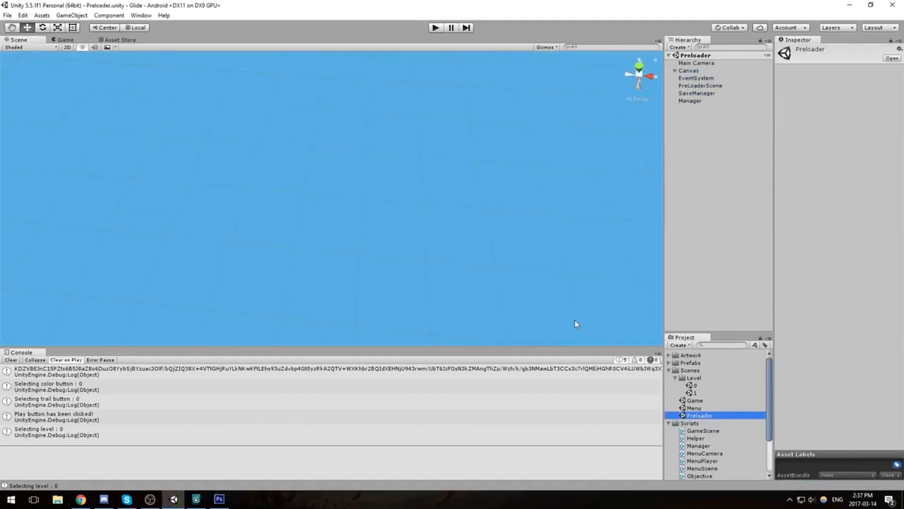
pyautogui.hotkey('ctrl', 'shift', 'b')
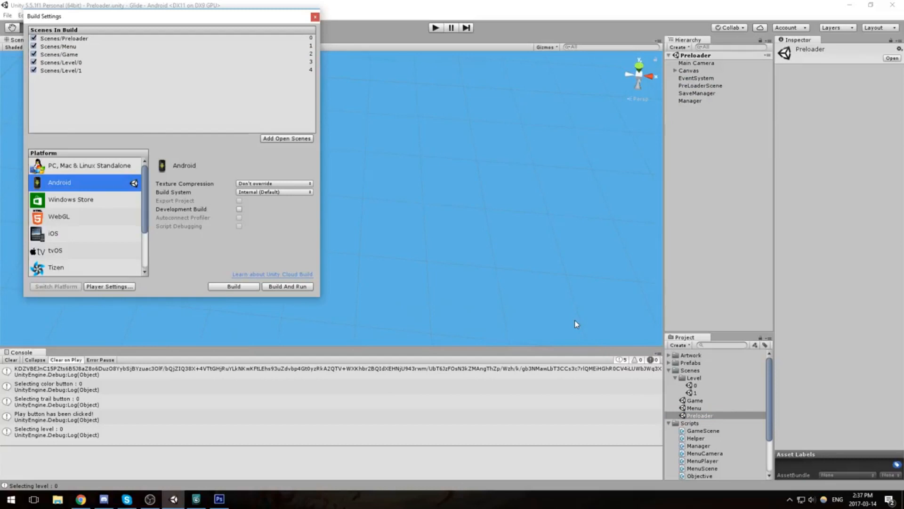
pyautogui.click(277, 287)
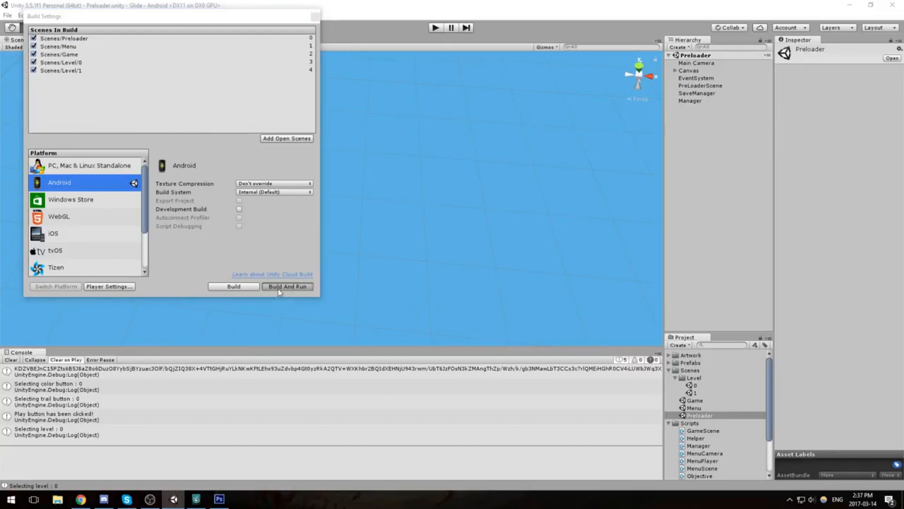
pyautogui.click(231, 135)
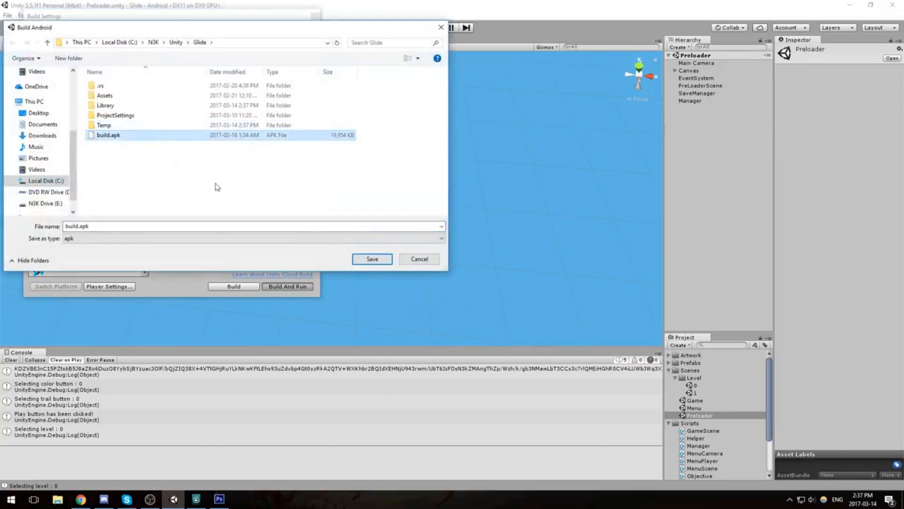
pyautogui.click(365, 262)
pyautogui.click(479, 252)
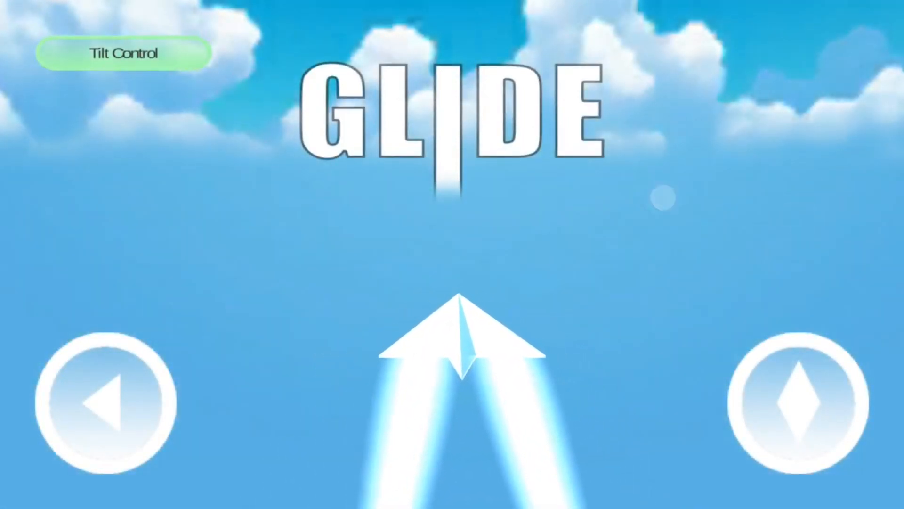
# Step: Test the game's shop by trying to buy the red plane colour, and return to the main menu
pyautogui.click(787, 414)
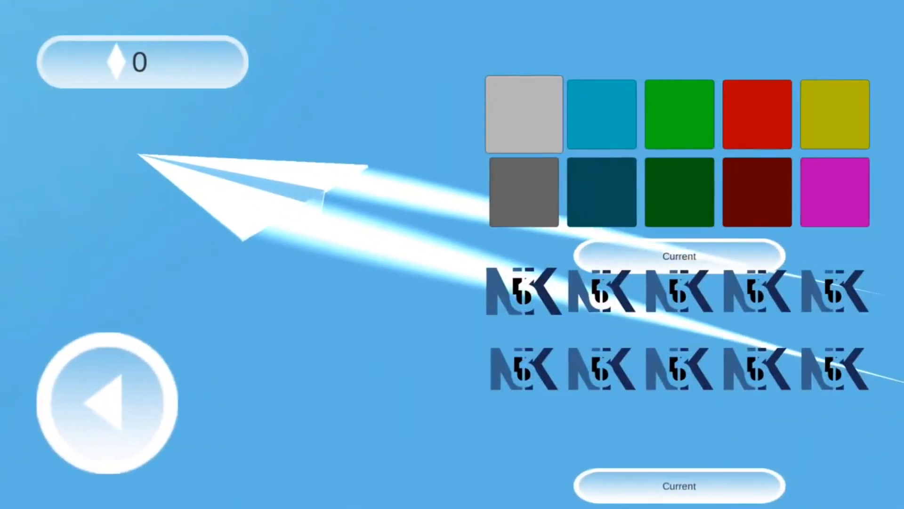
pyautogui.click(108, 403)
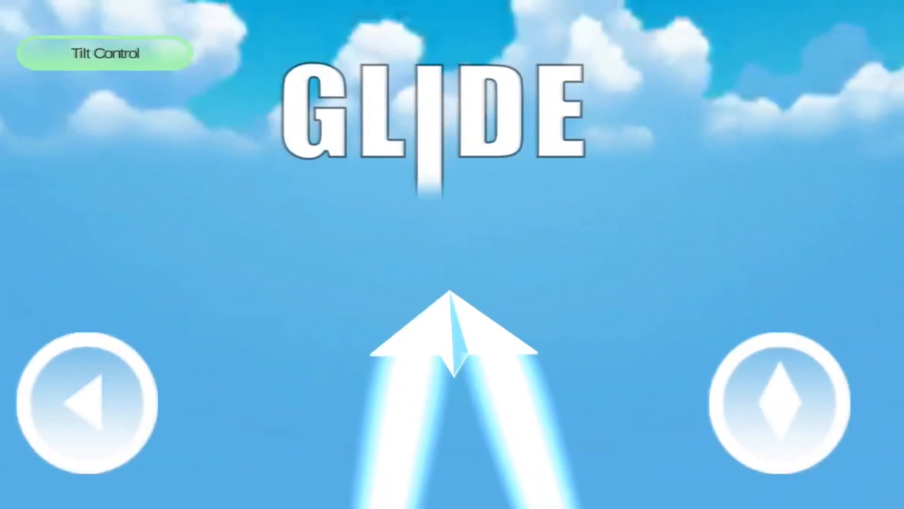
pyautogui.click(778, 403)
pyautogui.click(777, 148)
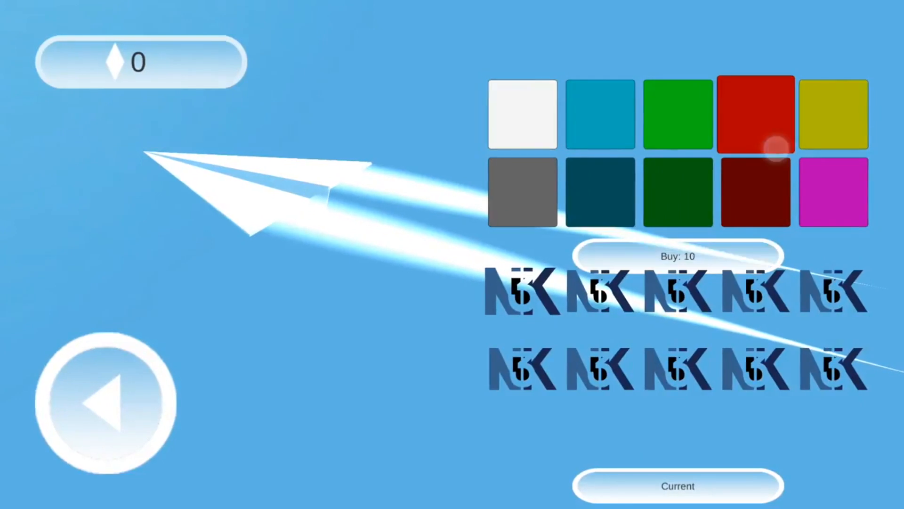
pyautogui.click(728, 277)
pyautogui.click(108, 403)
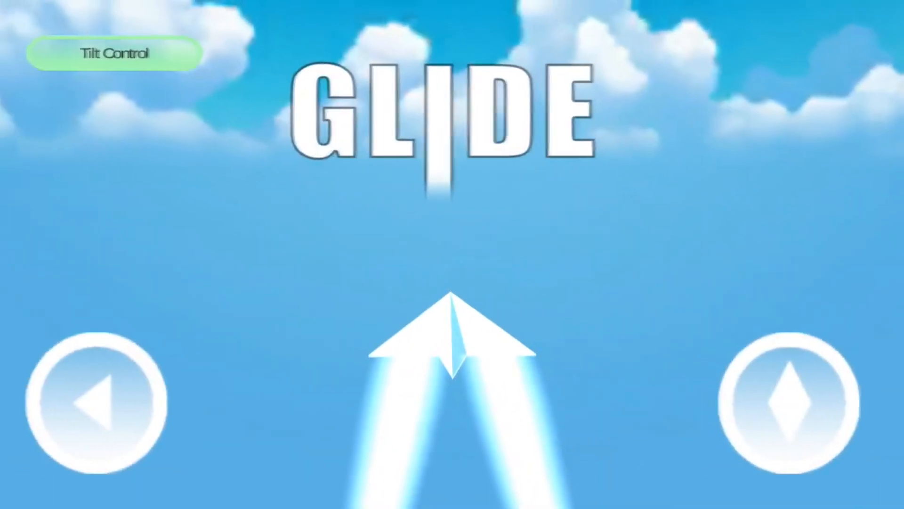
# Step: Open the game's level selection and start level 1
pyautogui.click(106, 402)
pyautogui.click(162, 162)
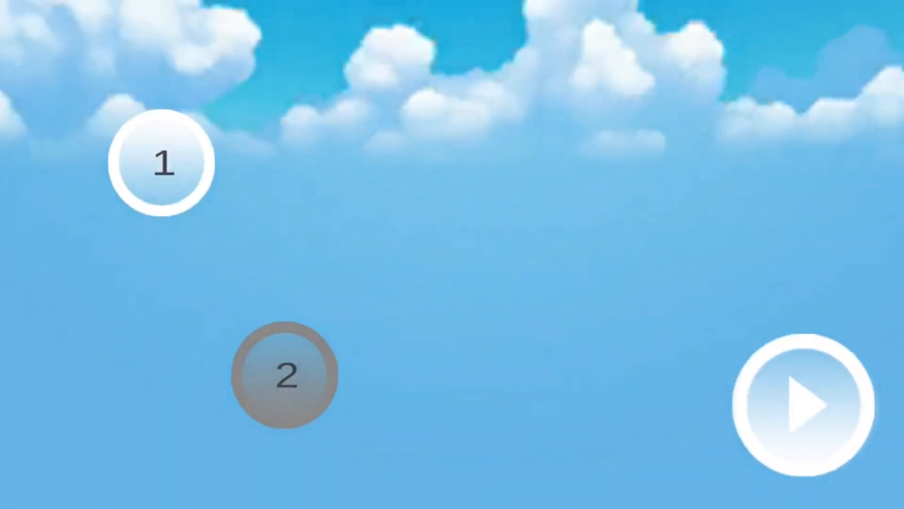
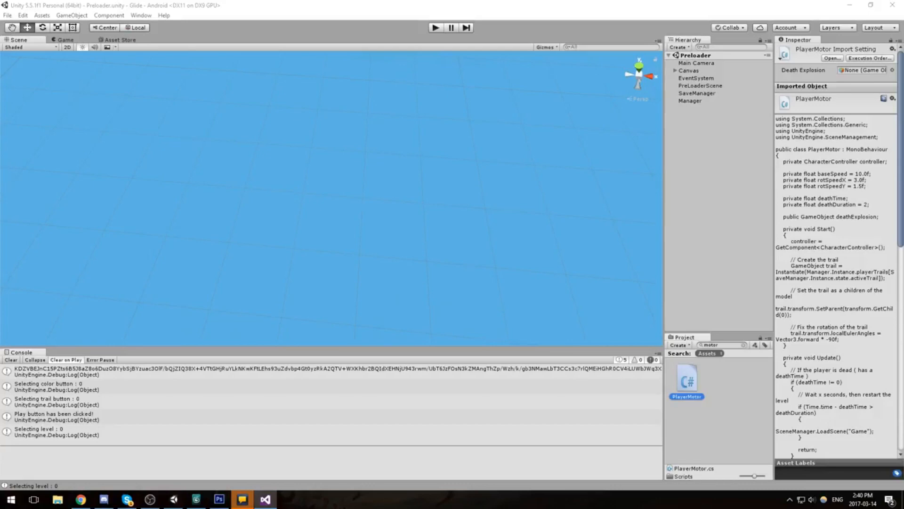
# Step: Review the PlayerMotor script's movement code and its OnControllerColliderHit method
pyautogui.scroll(-7, 378, 184)
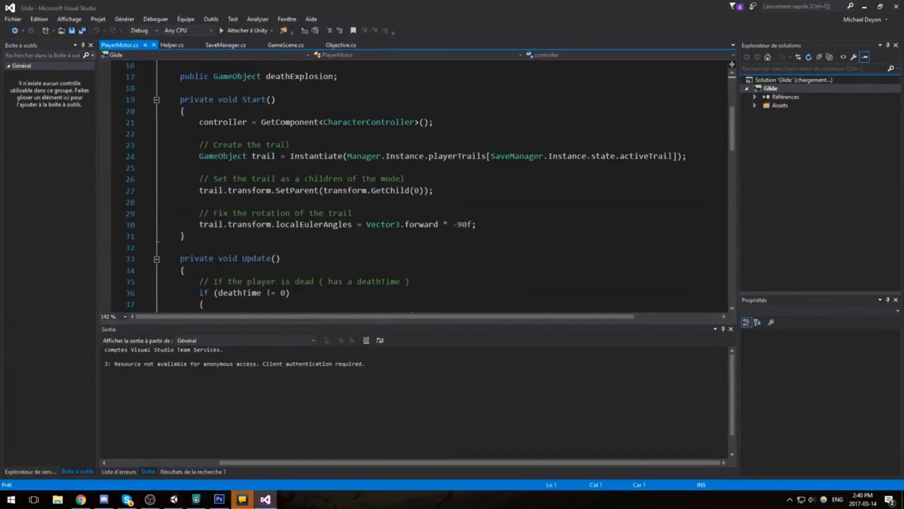
pyautogui.scroll(-18, 378, 184)
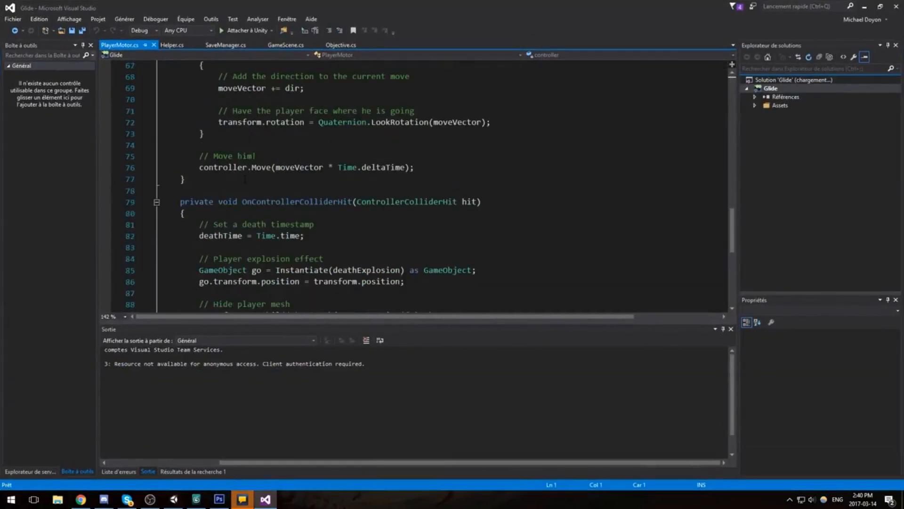
pyautogui.scroll(3, 304, 173)
pyautogui.doubleClick(303, 169)
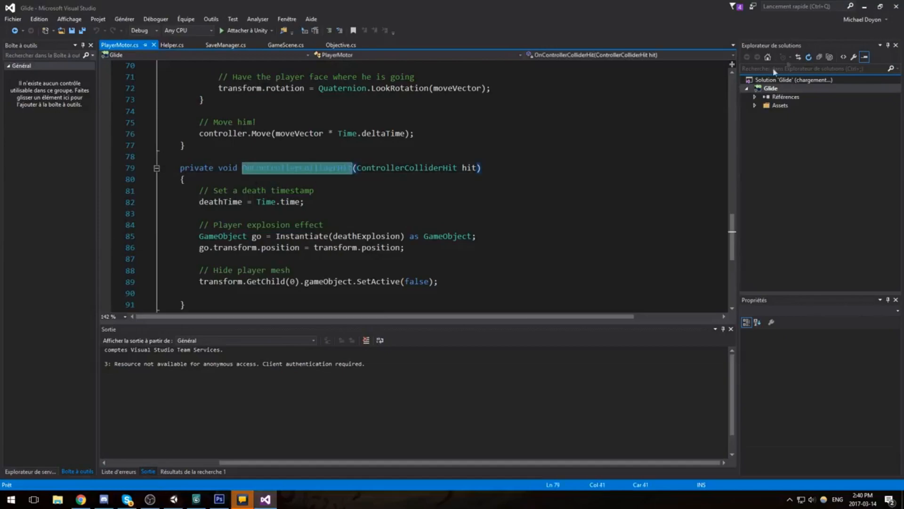
# Step: Switch back to Unity, search the project assets for "mana" and open the Manager script
pyautogui.click(873, 7)
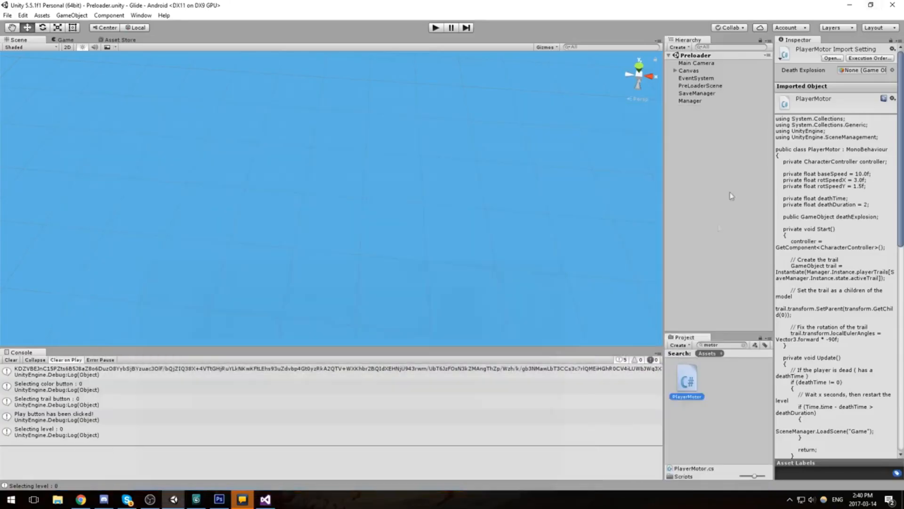
pyautogui.click(744, 345)
pyautogui.write('mana')
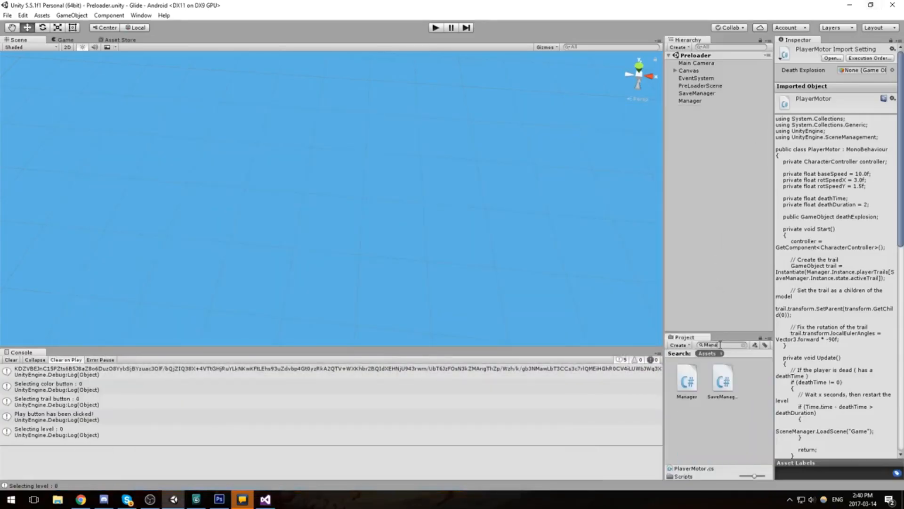
pyautogui.press('Down')
pyautogui.press('Return')
# Step: Examine how GetPlayerInput in the Manager script handles accelerometer input and scales the touch delta
pyautogui.scroll(-15, 444, 176)
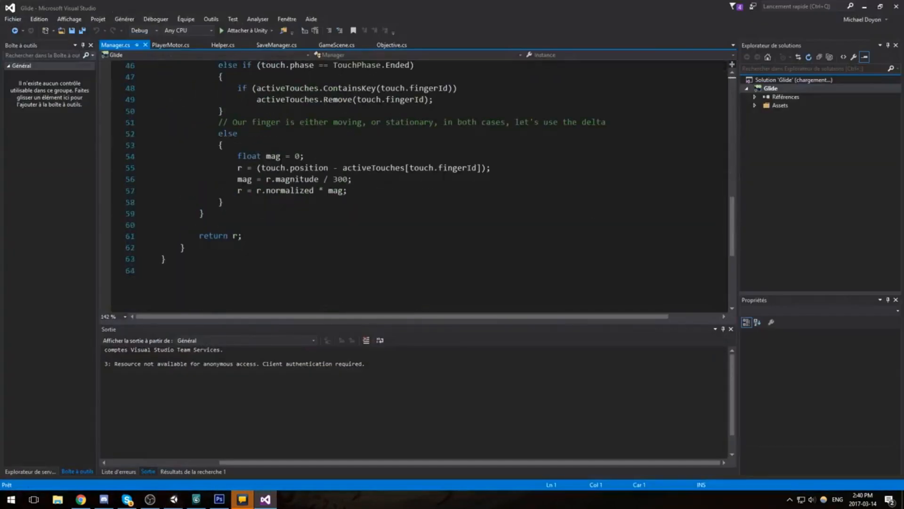
pyautogui.scroll(8, 280, 165)
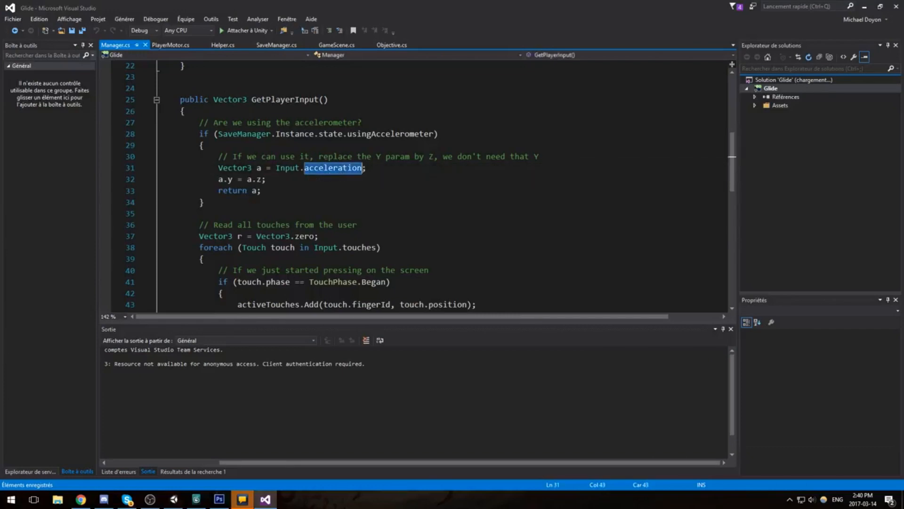
pyautogui.click(262, 191)
pyautogui.scroll(1, 262, 191)
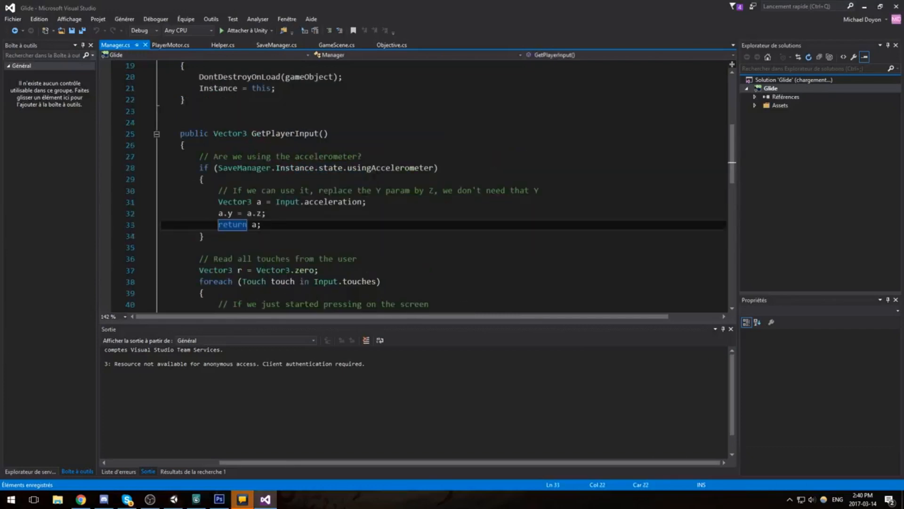
pyautogui.scroll(-9, 262, 190)
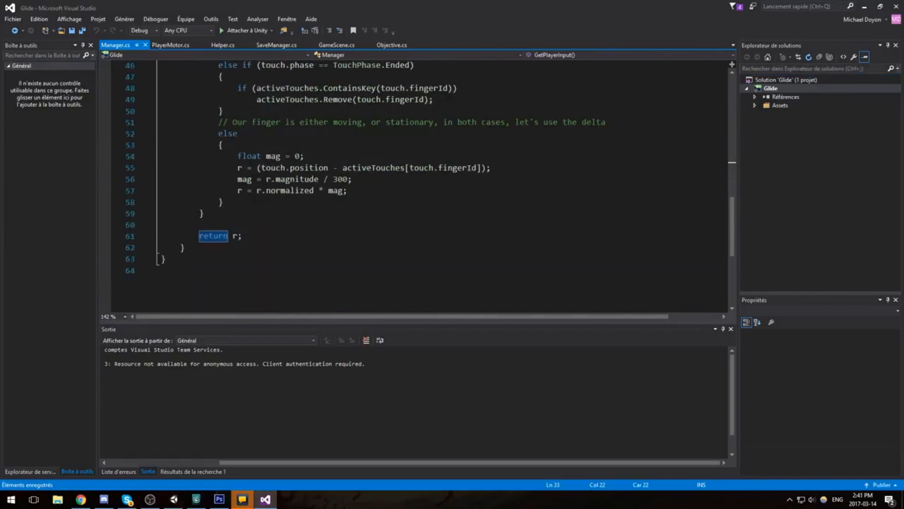
pyautogui.moveTo(362, 191); pyautogui.dragTo(142, 157)
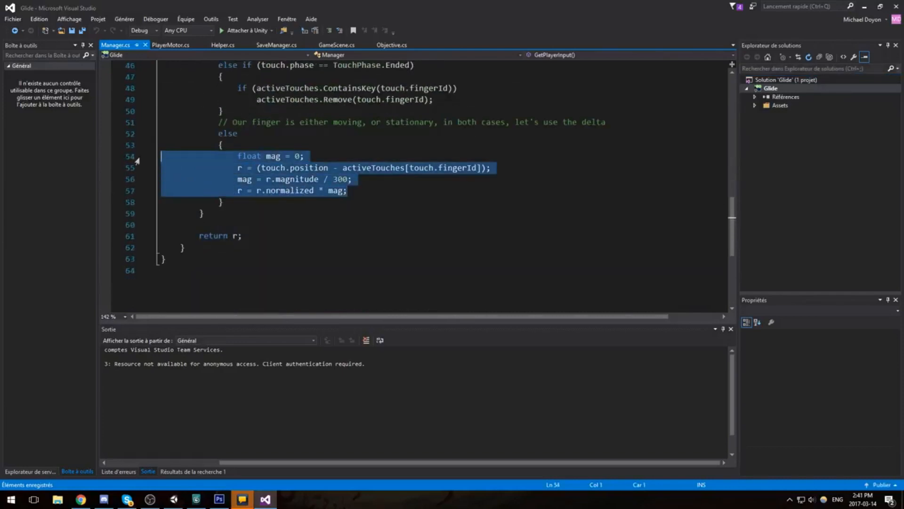
pyautogui.scroll(2, 244, 171)
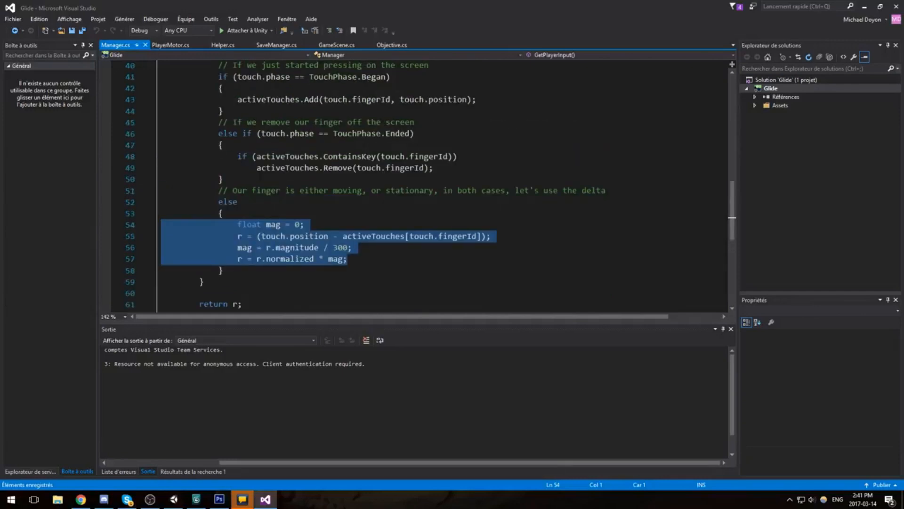
pyautogui.click(397, 249)
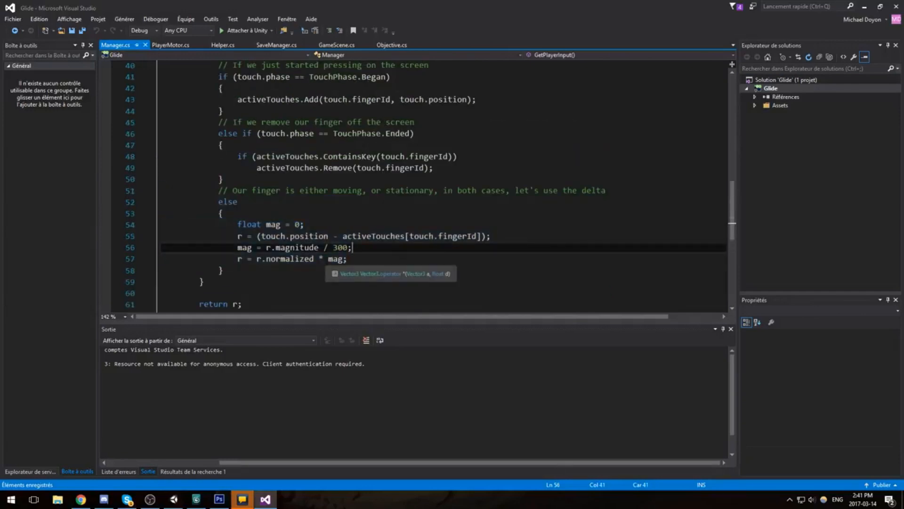
pyautogui.scroll(8, 375, 292)
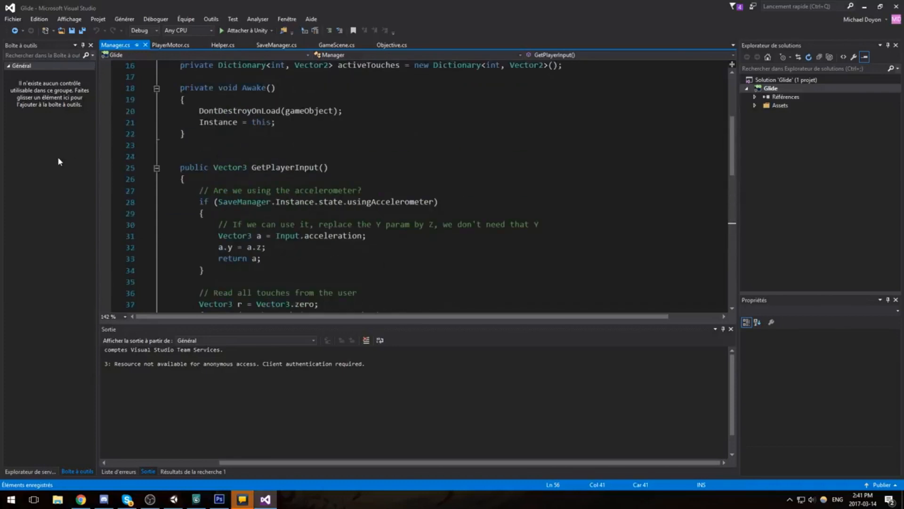
# Step: Add an if (r.magnitude > 1) block with braces below r = r.normalized * mag; in GetPlayerInput
pyautogui.scroll(-3, 382, 230)
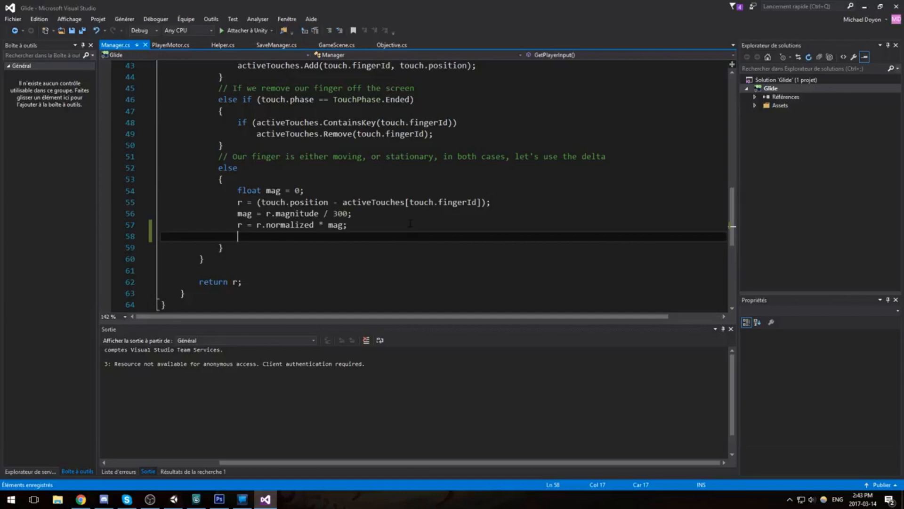
pyautogui.write('.magnitude > 1)')
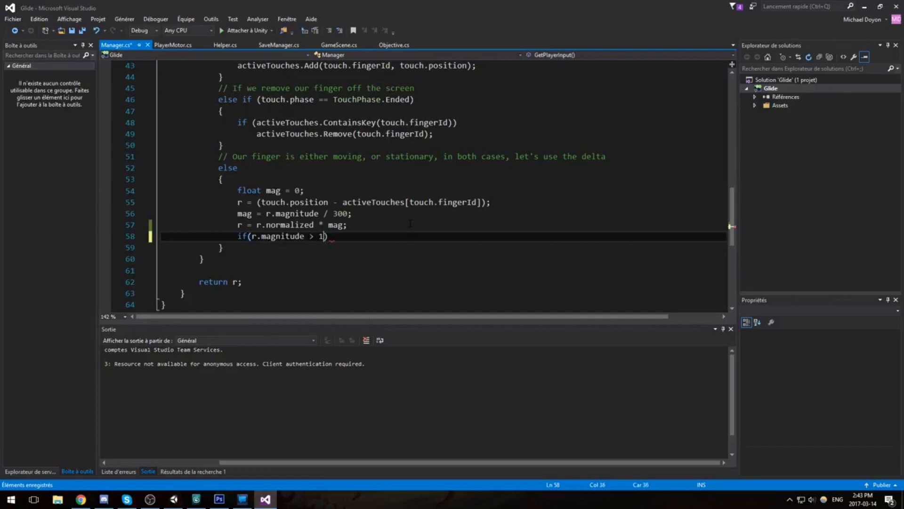
pyautogui.press('Return')
pyautogui.write('{ }')
pyautogui.press('Left')
pyautogui.press('Return')
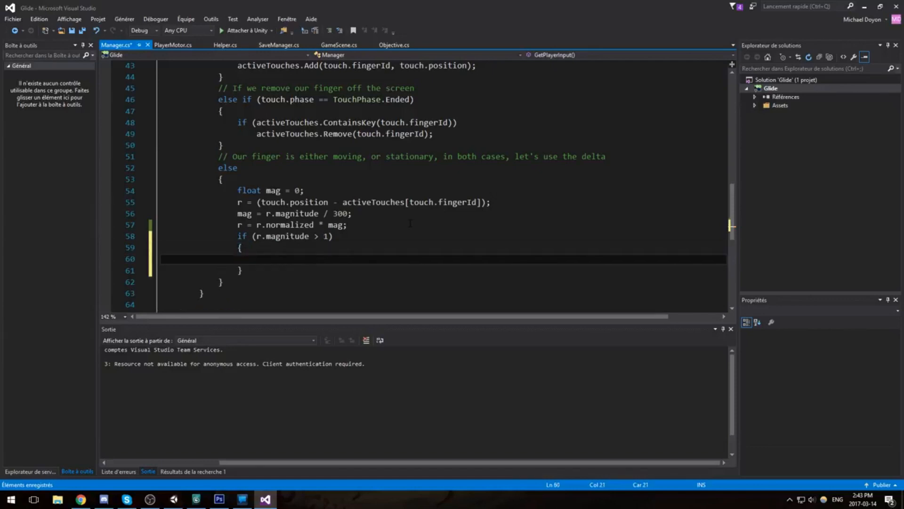
# Step: Call r.Normalize(); inside the magnitude check and save the Manager script
pyautogui.write('r.norma')
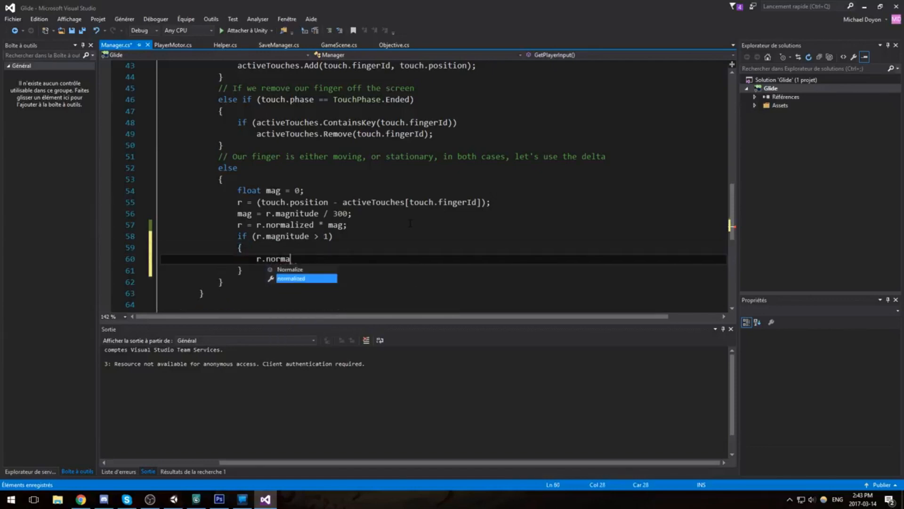
pyautogui.press('Up')
pyautogui.write('(')
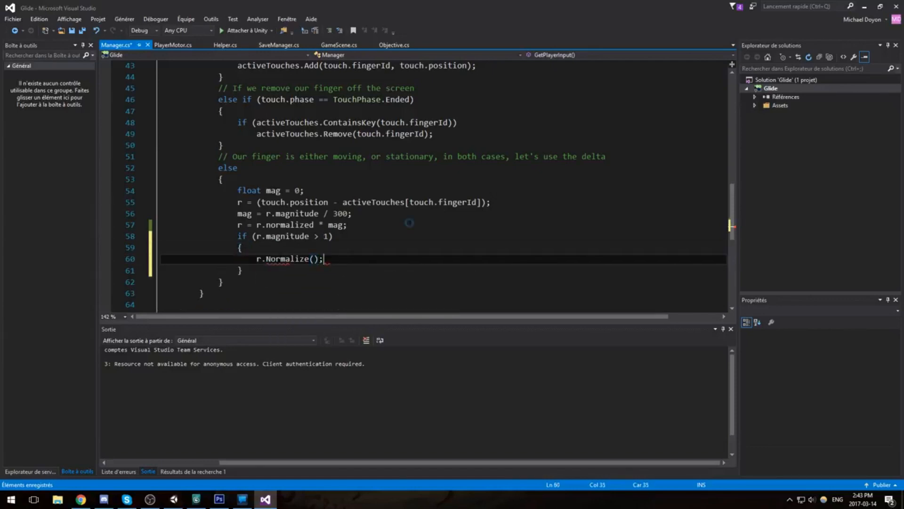
pyautogui.write(');')
pyautogui.scroll(-2, 292, 253)
pyautogui.scroll(7, 263, 254)
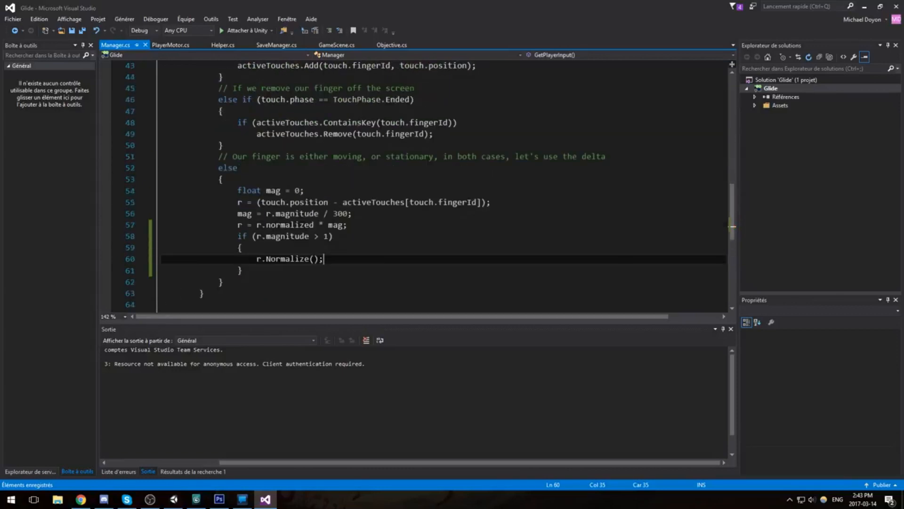
pyautogui.scroll(7, 337, 188)
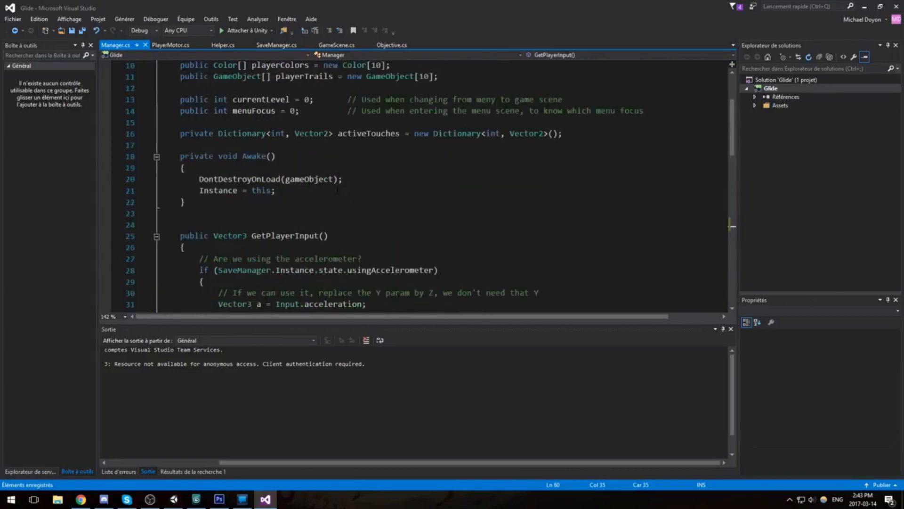
pyautogui.scroll(-13, 337, 191)
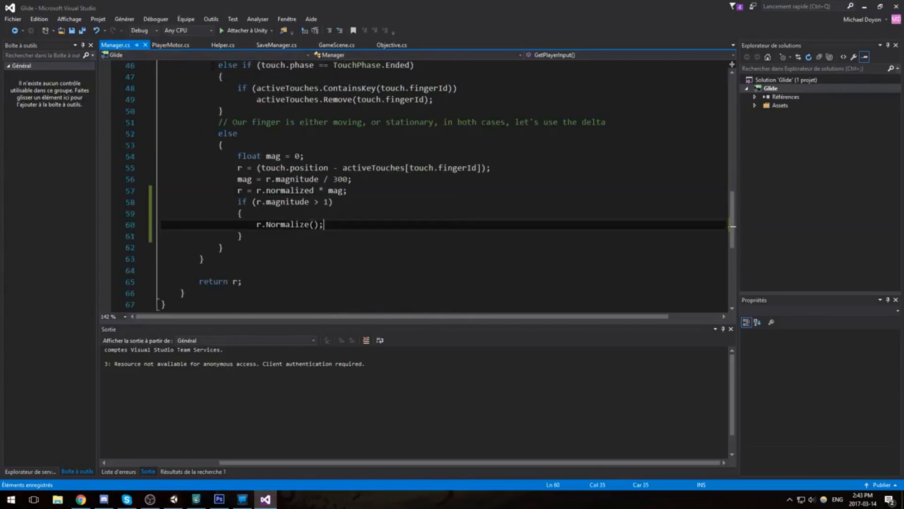
# Step: In PlayerMotor.cs, set rotSpeedX to 9.0f and rotSpeedY to 3.0f, and save the script
pyautogui.click(343, 122)
pyautogui.click(171, 45)
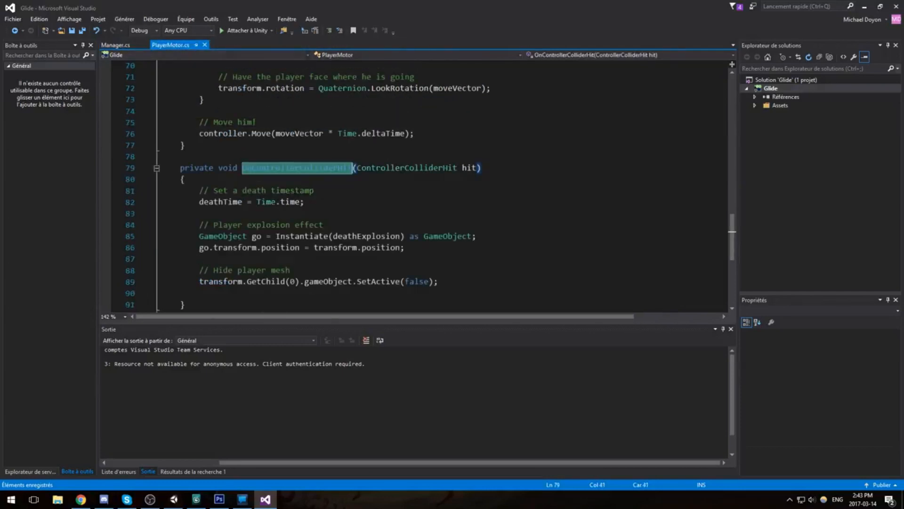
pyautogui.click(264, 133)
pyautogui.scroll(12, 264, 166)
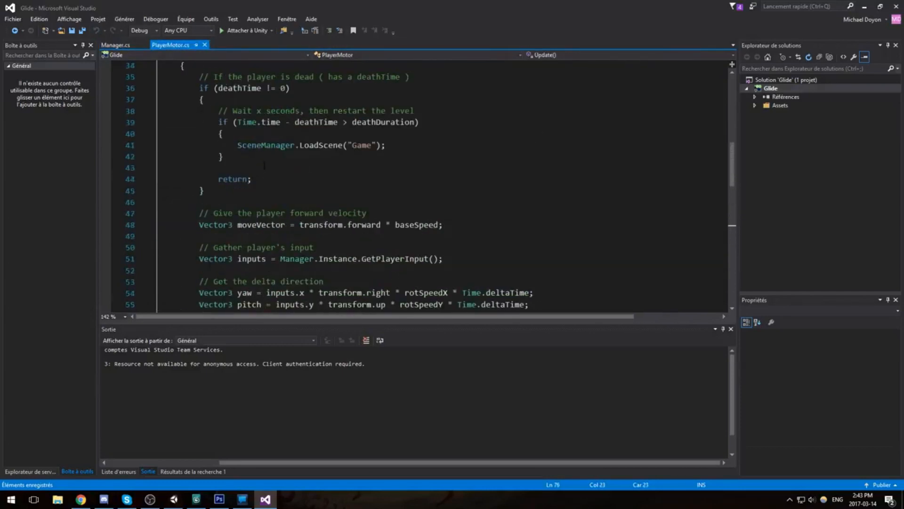
pyautogui.doubleClick(428, 294)
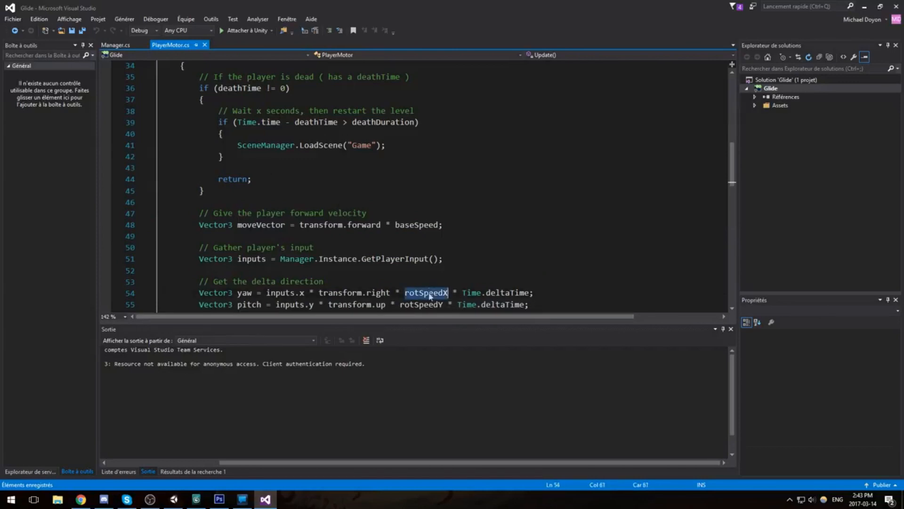
pyautogui.scroll(7, 347, 191)
pyautogui.scroll(4, 347, 191)
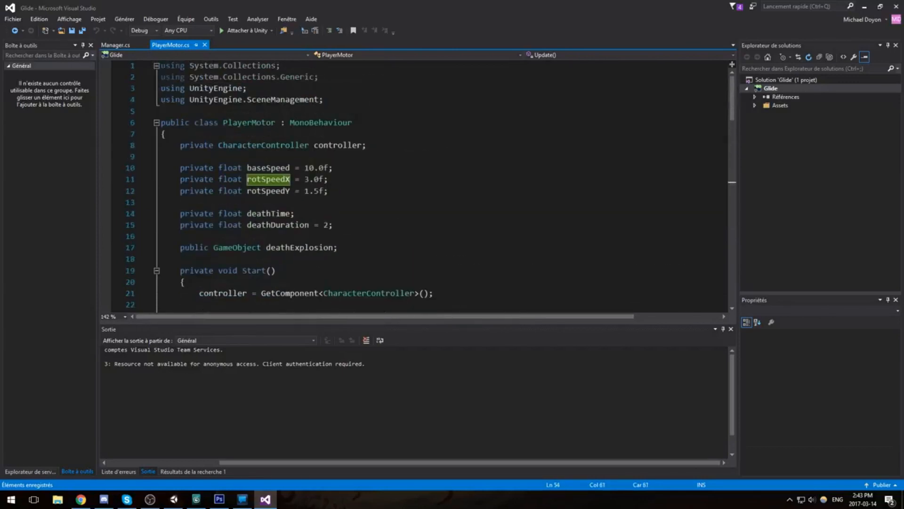
pyautogui.click(309, 179)
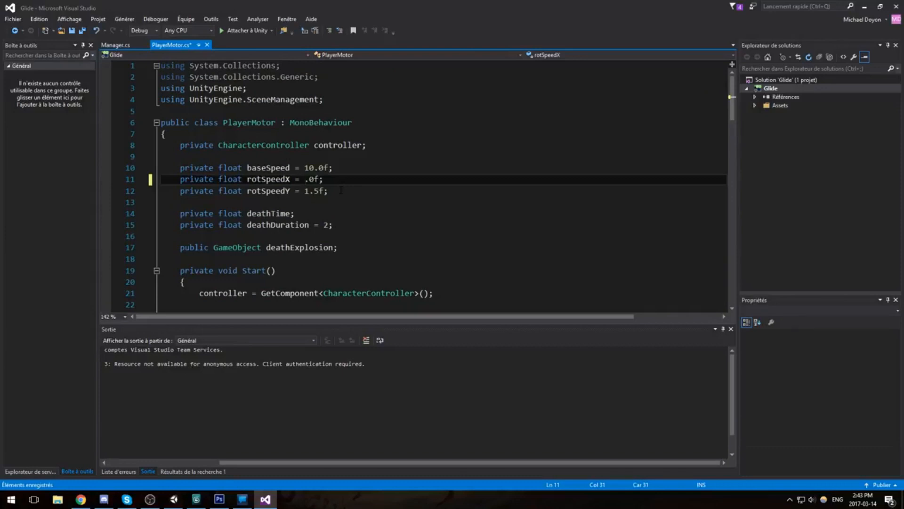
pyautogui.press('Down')
pyautogui.press('BackSpace')
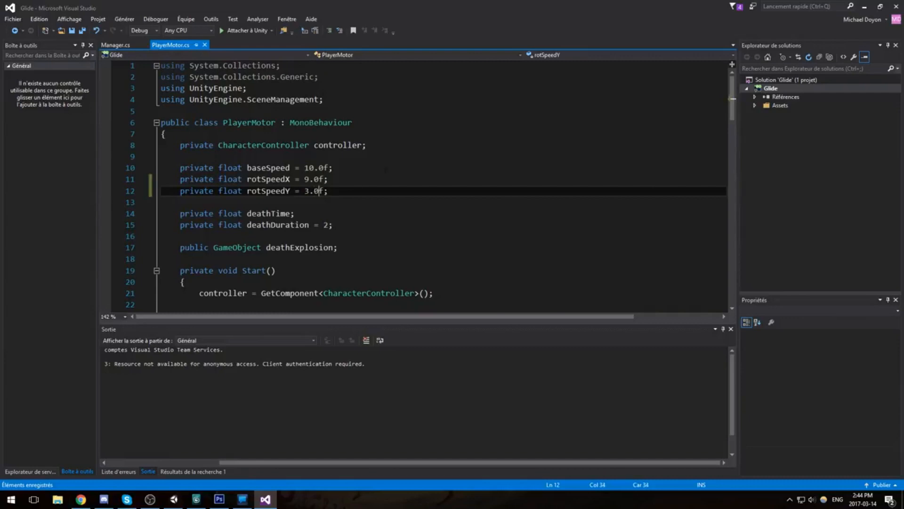
pyautogui.click(389, 169)
# Step: Switch to the Unity editor and run the game from the Preloader scene
pyautogui.click(864, 9)
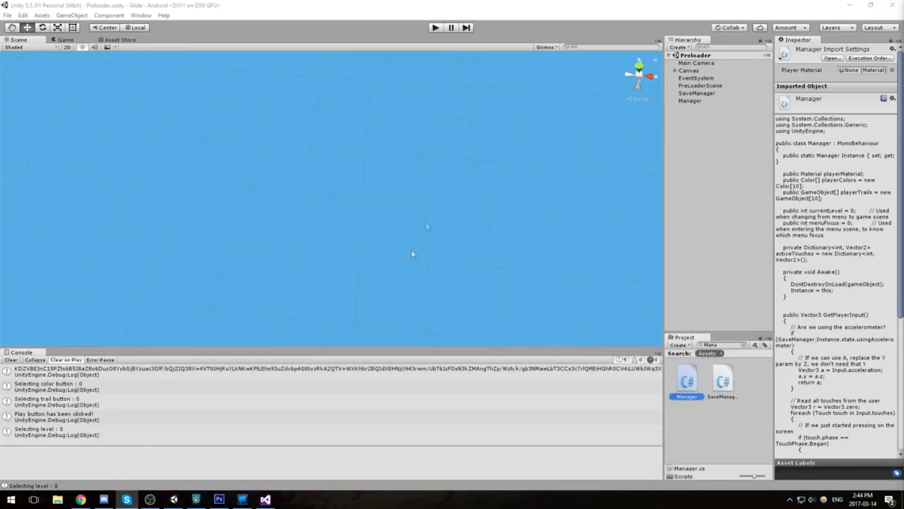
pyautogui.click(743, 345)
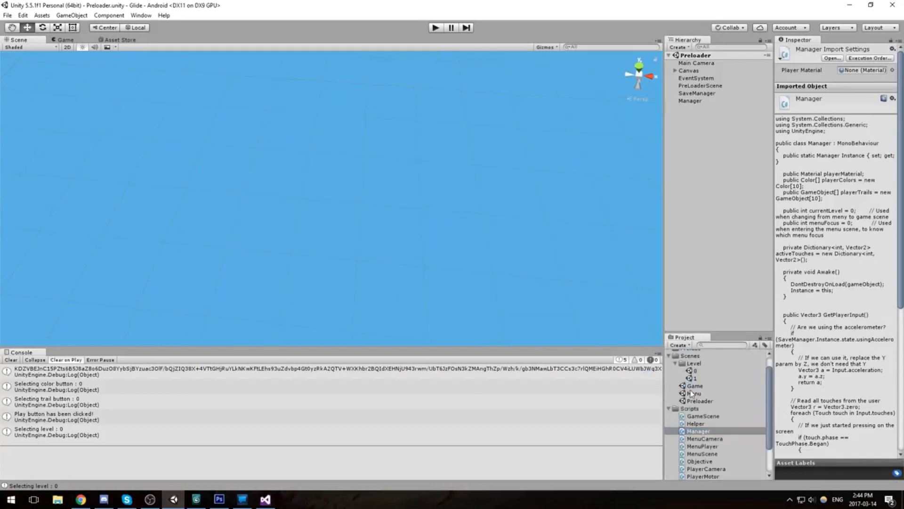
pyautogui.click(706, 401)
pyautogui.click(436, 27)
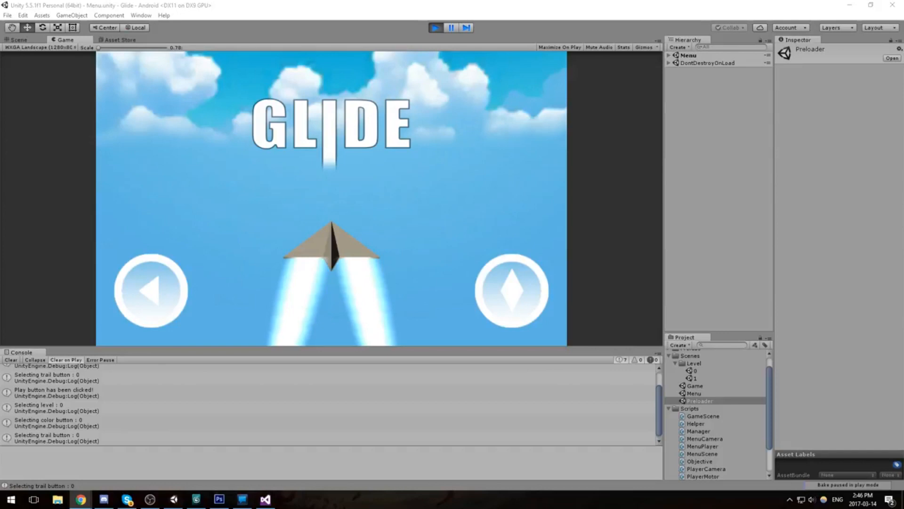
# Step: Switch to the browser and view the Glide Assets product page in the n3k.ca download shop
pyautogui.moveTo(452, 2); pyautogui.dragTo(424, 26)
pyautogui.doubleClick(555, 26)
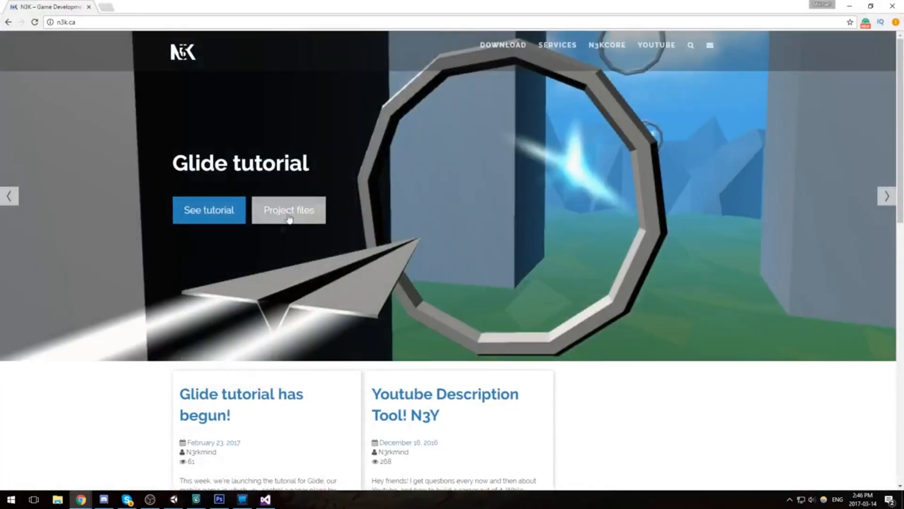
pyautogui.click(501, 47)
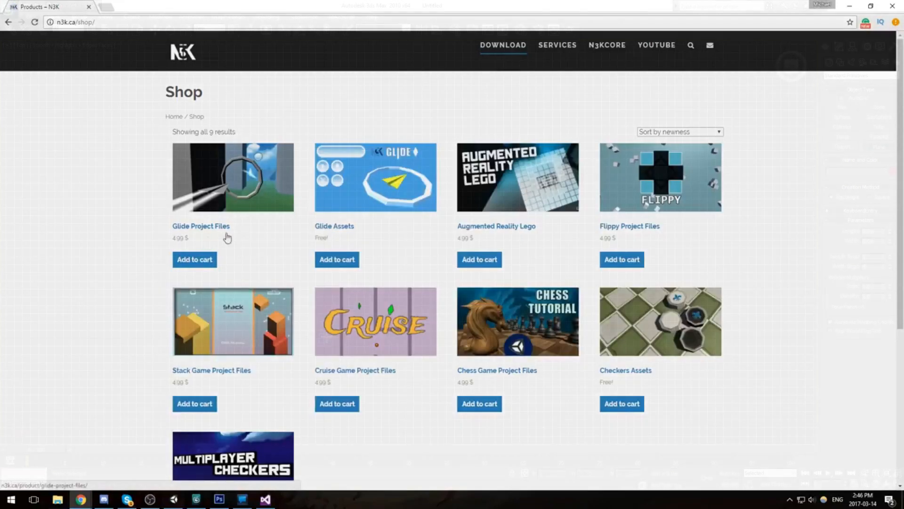
pyautogui.click(335, 228)
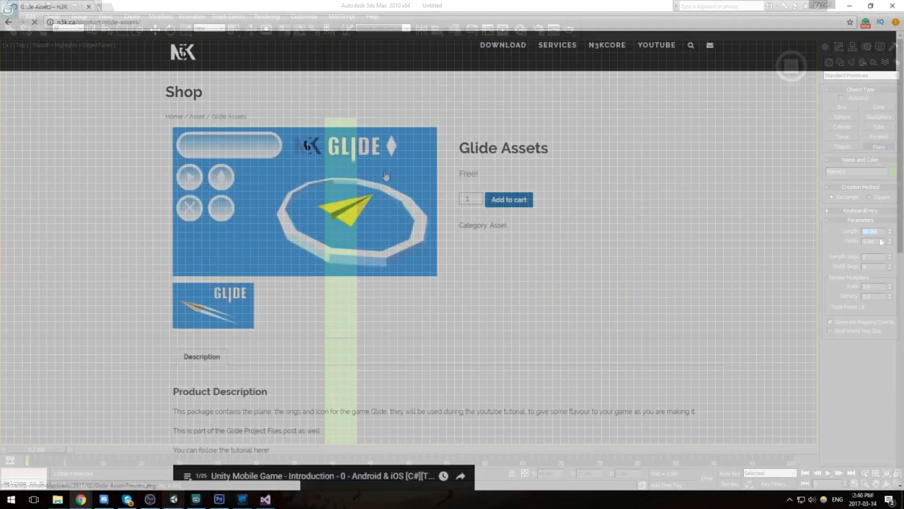
# Step: In 3ds Max, set the new plane's length and width to 50 m
pyautogui.press('Return')
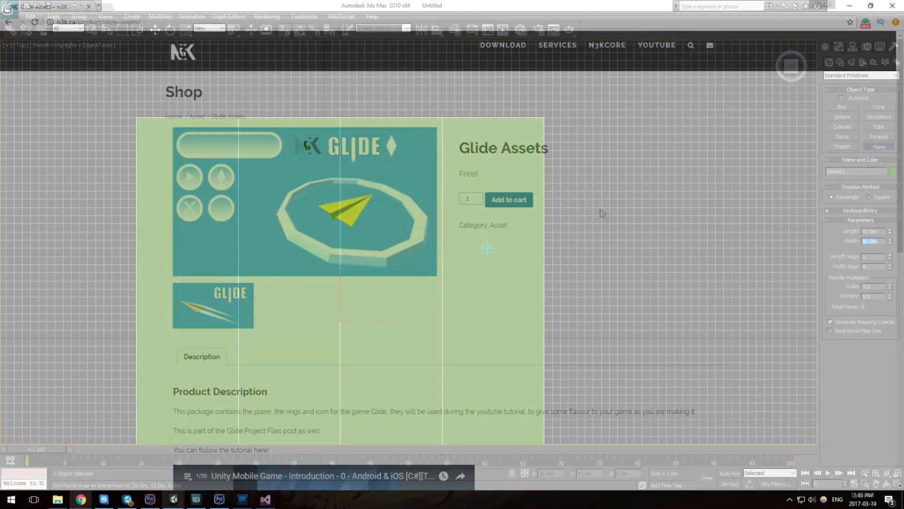
pyautogui.scroll(-1, 609, 218)
pyautogui.moveTo(434, 330); pyautogui.dragTo(450, 264, button='middle')
pyautogui.scroll(-1, 450, 264)
pyautogui.scroll(1, 451, 264)
pyautogui.scroll(1, 609, 218)
pyautogui.moveTo(449, 262); pyautogui.dragTo(475, 246, button='middle')
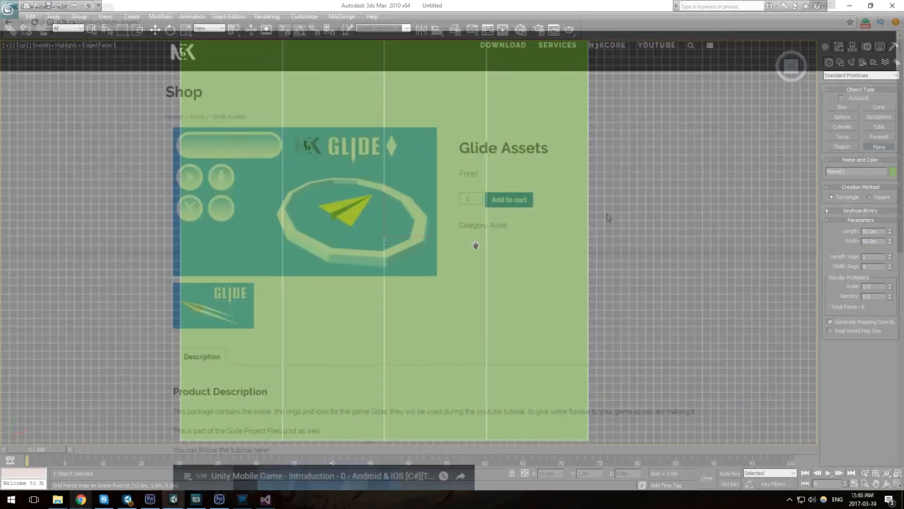
pyautogui.scroll(-2, 476, 245)
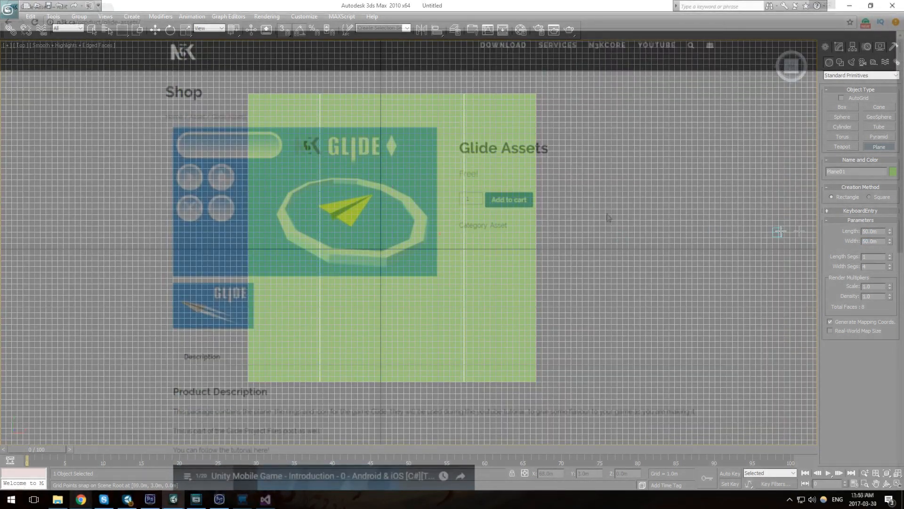
# Step: Set the plane's length segments and width segments to 50 each
pyautogui.moveTo(884, 257); pyautogui.dragTo(853, 257)
pyautogui.write('50')
pyautogui.press('Return')
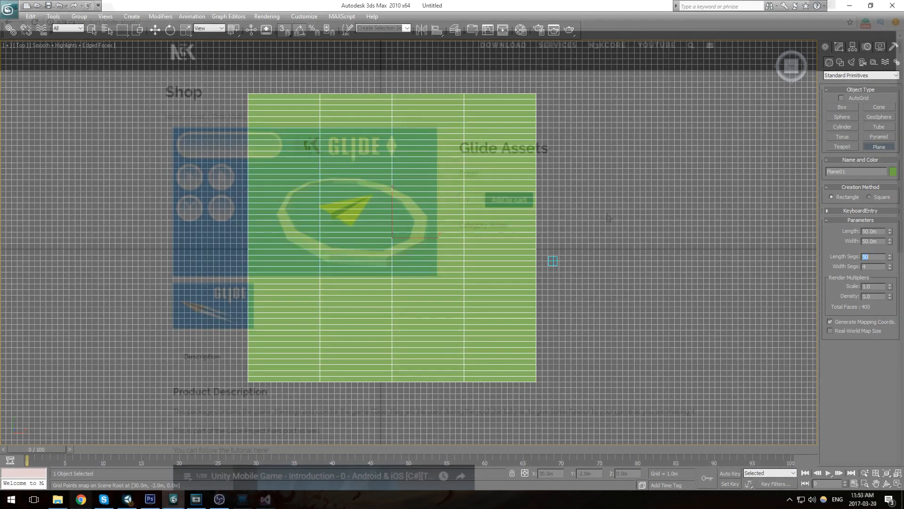
pyautogui.press('Tab')
pyautogui.write('50')
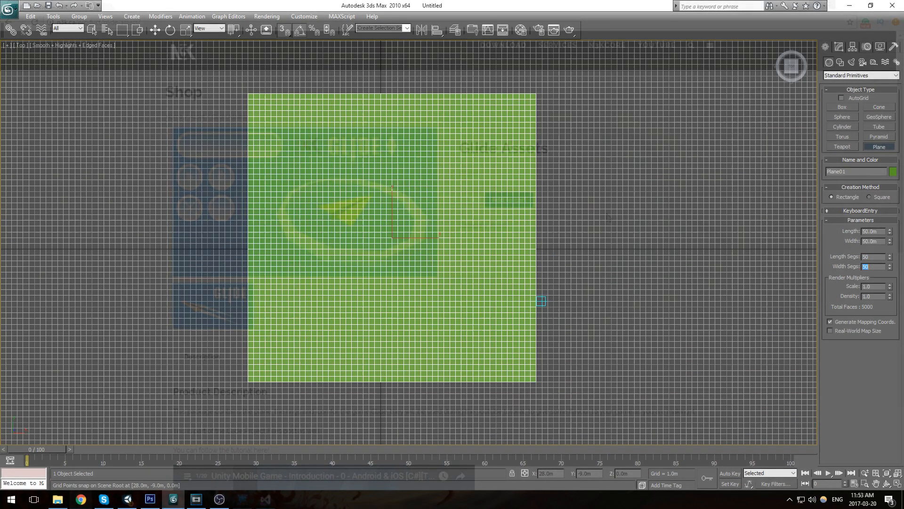
pyautogui.press('Return')
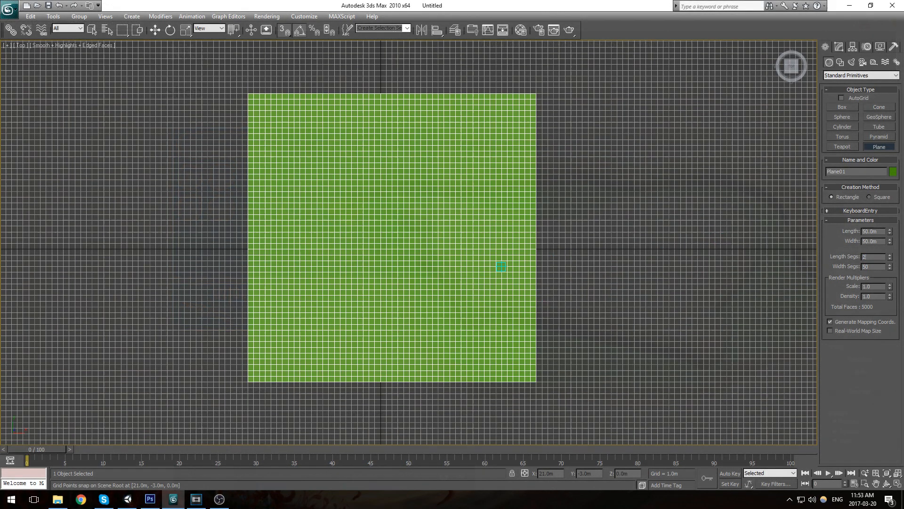
# Step: Set the plane's length and width segments to 25 and convert it to an editable poly
pyautogui.write('25')
pyautogui.press('Return')
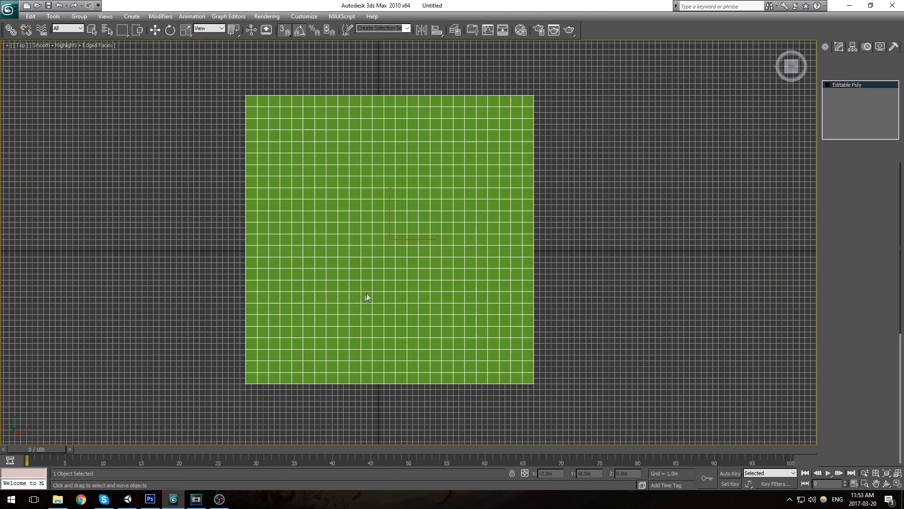
# Step: Move the plane to X 25 m, Y 25 m so its corner sits at the origin, and hide the grid
pyautogui.press('g')
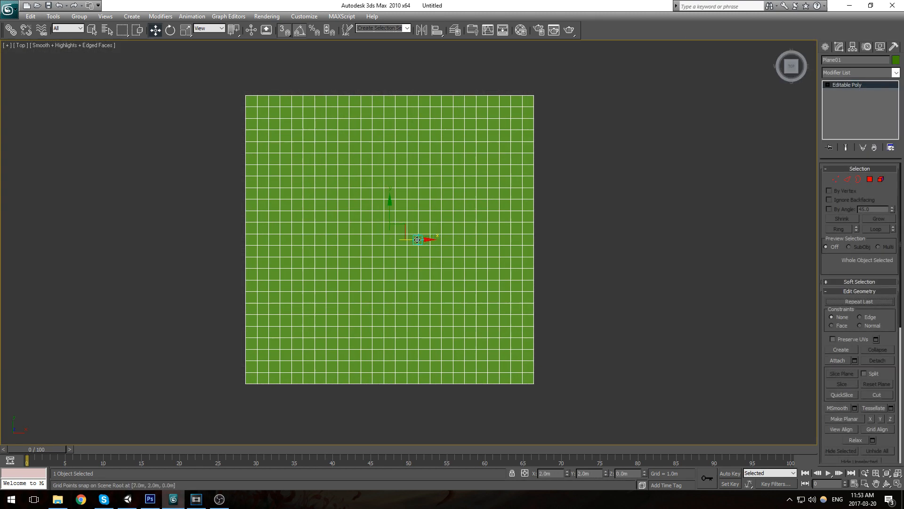
pyautogui.press('s')
pyautogui.moveTo(405, 223); pyautogui.dragTo(467, 160)
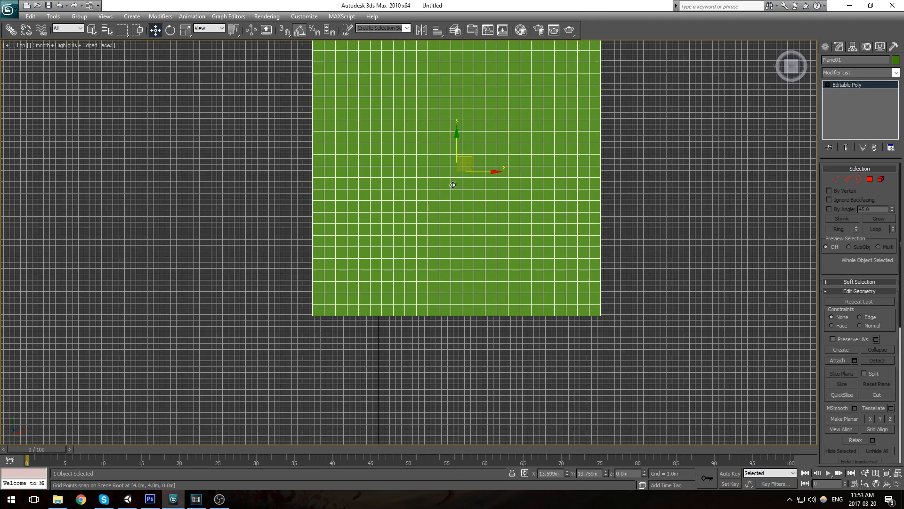
pyautogui.moveTo(314, 303); pyautogui.dragTo(386, 236)
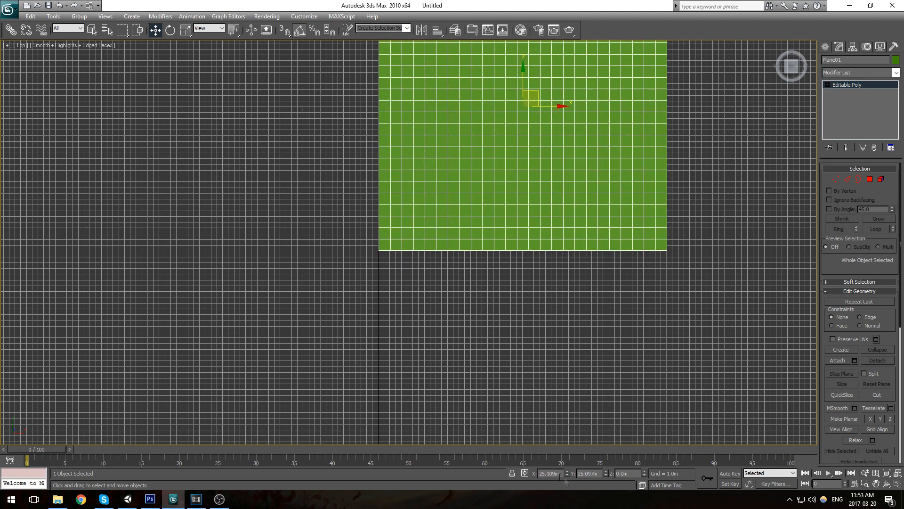
pyautogui.write('25')
pyautogui.press('Tab')
pyautogui.write('25')
pyautogui.press('Return')
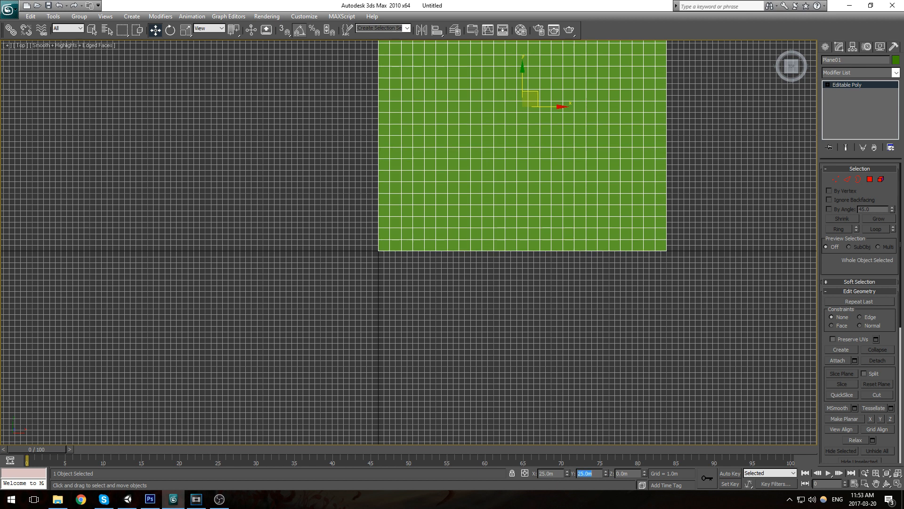
pyautogui.scroll(5, 267, 267)
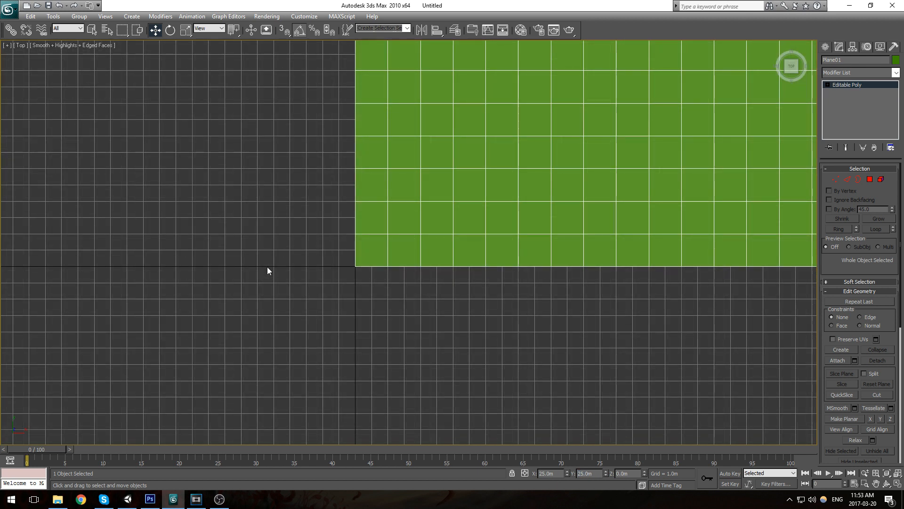
pyautogui.press('g')
pyautogui.scroll(-5, 337, 261)
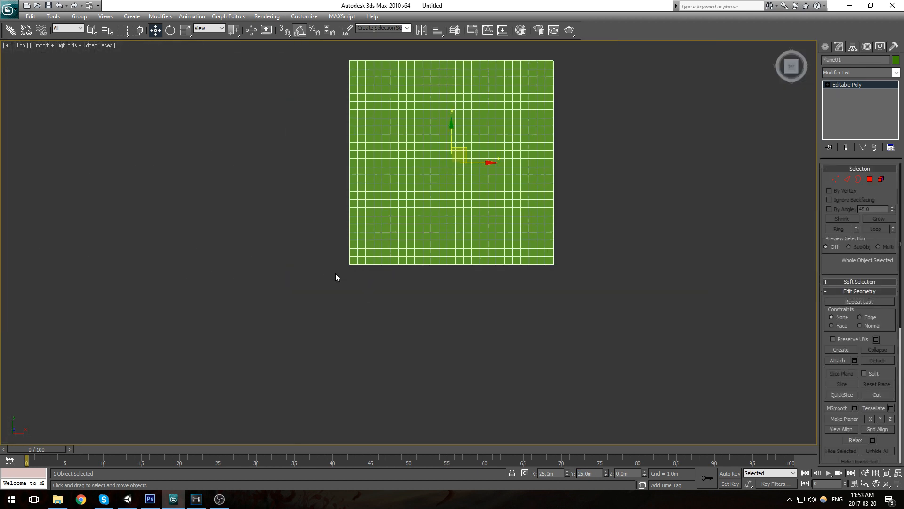
# Step: Select the outermost row of polygons along all four edges of the plane
pyautogui.scroll(3, 360, 272)
pyautogui.moveTo(357, 263); pyautogui.dragTo(441, 275, button='middle')
pyautogui.press('4')
pyautogui.click(359, 282)
pyautogui.scroll(-5, 369, 328)
pyautogui.scroll(4, 366, 332)
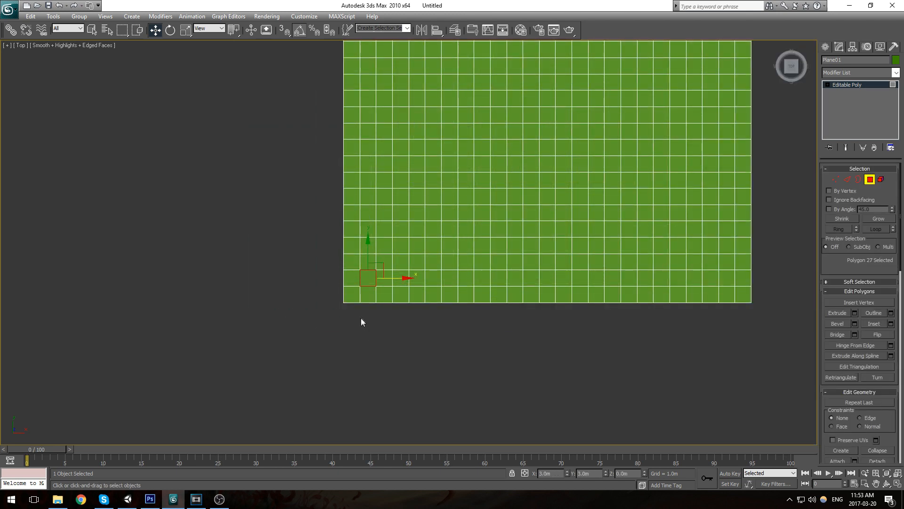
pyautogui.click(352, 295)
pyautogui.moveTo(784, 324); pyautogui.dragTo(261, 292)
pyautogui.scroll(-5, 395, 180)
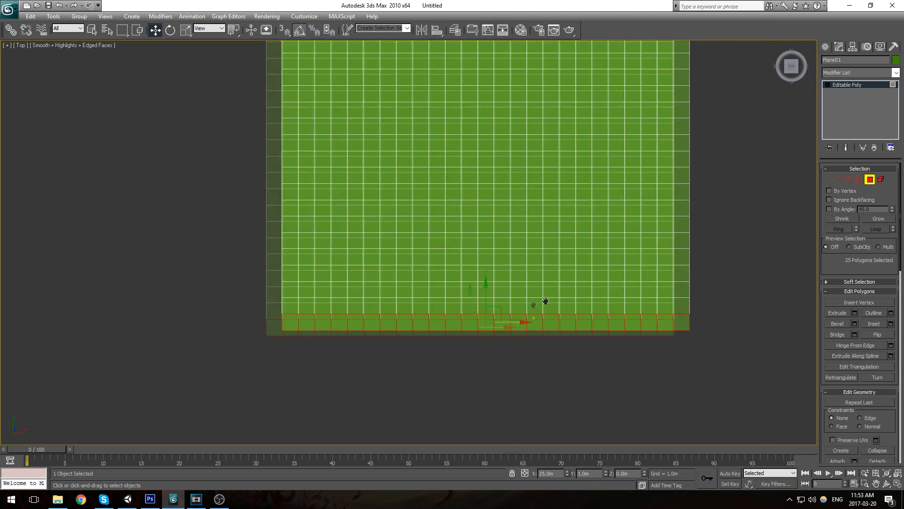
pyautogui.keyDown('ctrl'); pyautogui.moveTo(493, 294); pyautogui.dragTo(496, 293); pyautogui.keyUp('ctrl')
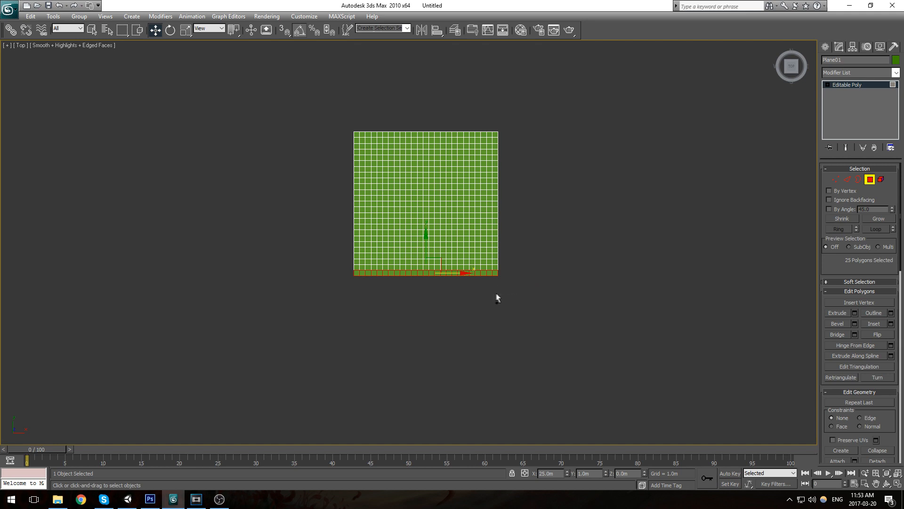
pyautogui.keyDown('ctrl'); pyautogui.moveTo(357, 304); pyautogui.dragTo(542, 135); pyautogui.keyUp('ctrl')
pyautogui.scroll(2, 537, 139)
# Step: Try to bevel the selected border polygons as a group with a height of 5 m and an outline amount of -1 m
pyautogui.click(854, 325)
pyautogui.keyDown('alt'); pyautogui.moveTo(567, 325); pyautogui.dragTo(436, 285, button='middle'); pyautogui.keyUp('alt')
pyautogui.scroll(5, 557, 266)
pyautogui.scroll(-5, 557, 266)
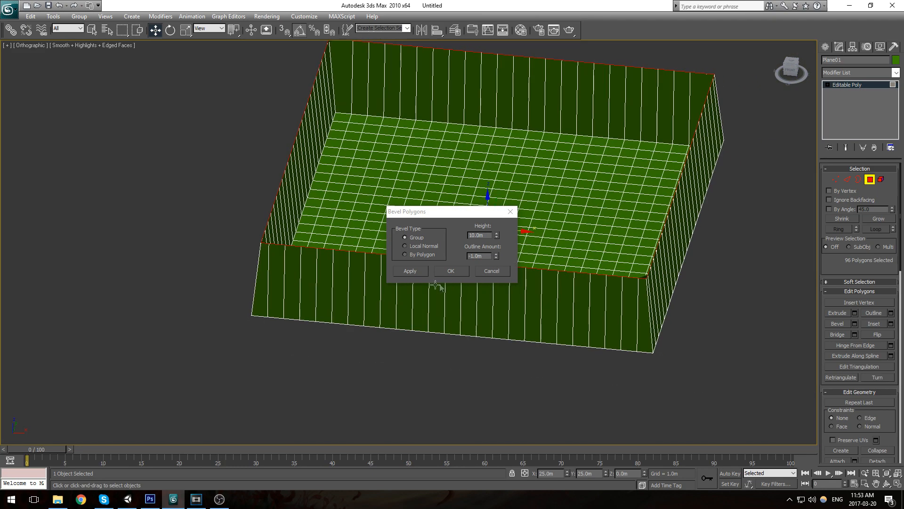
pyautogui.click(409, 272)
pyautogui.write('5')
pyautogui.press('Return')
pyautogui.click(417, 271)
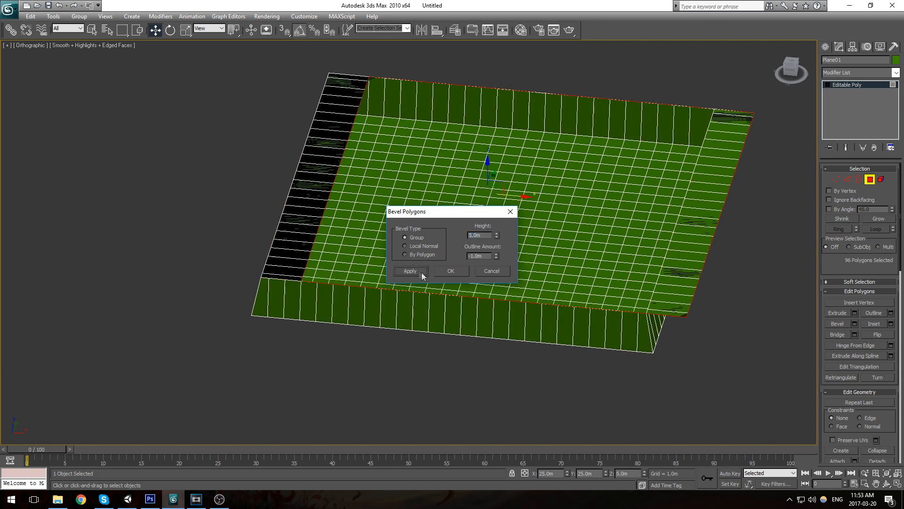
pyautogui.click(510, 212)
pyautogui.moveTo(399, 219); pyautogui.dragTo(365, 257, button='middle')
pyautogui.press('4')
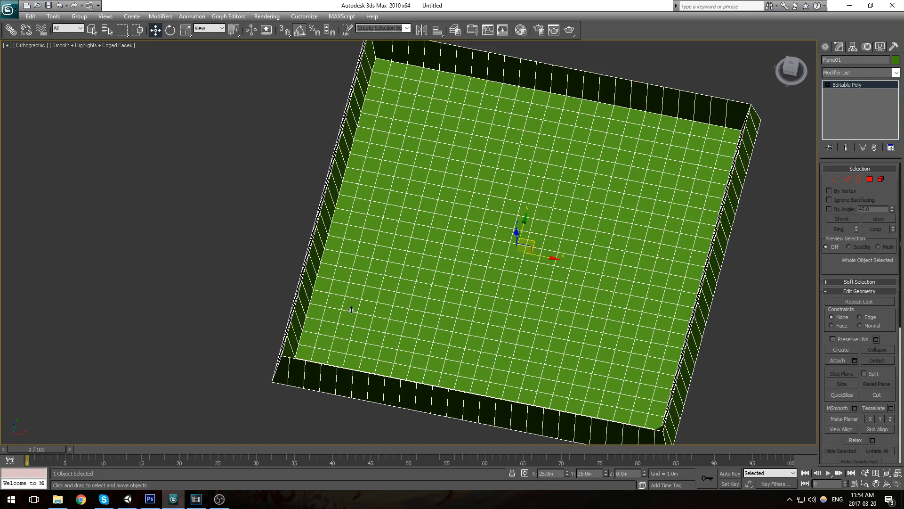
# Step: Undo the bevel of the border polygons
pyautogui.keyDown('alt'); pyautogui.moveTo(359, 351); pyautogui.dragTo(306, 328, button='middle'); pyautogui.keyUp('alt')
pyautogui.moveTo(436, 298); pyautogui.dragTo(511, 280, button='middle')
pyautogui.hotkey('ctrl', 'z')
pyautogui.scroll(-6, 511, 281)
pyautogui.moveTo(434, 269); pyautogui.dragTo(518, 262, button='middle')
# Step: Add an 18-polygon straight run to the selection, starting at the low-Y border and parallel to the low-X border, four cells inward
pyautogui.press('4')
pyautogui.scroll(6, 490, 265)
pyautogui.moveTo(587, 248); pyautogui.dragTo(395, 340, button='middle')
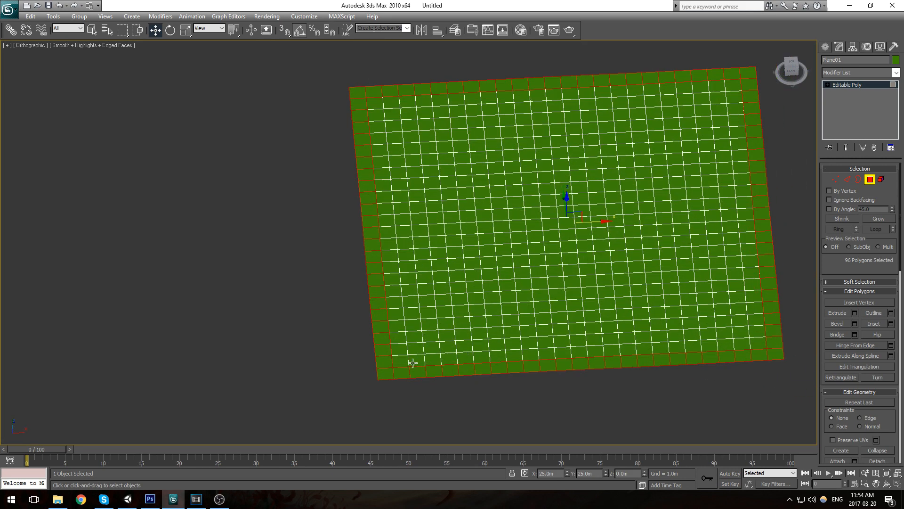
pyautogui.keyDown('ctrl'); pyautogui.click(462, 357); pyautogui.keyUp('ctrl')
pyautogui.keyDown('ctrl'); pyautogui.click(464, 345); pyautogui.keyUp('ctrl')
pyautogui.moveTo(465, 346); pyautogui.dragTo(493, 359, button='middle')
pyautogui.keyDown('ctrl'); pyautogui.click(447, 331); pyautogui.keyUp('ctrl')
pyautogui.keyDown('ctrl'); pyautogui.click(433, 325); pyautogui.keyUp('ctrl')
pyautogui.keyDown('ctrl'); pyautogui.click(419, 319); pyautogui.keyUp('ctrl')
pyautogui.keyDown('ctrl'); pyautogui.click(406, 312); pyautogui.keyUp('ctrl')
pyautogui.keyDown('ctrl'); pyautogui.click(393, 306); pyautogui.keyUp('ctrl')
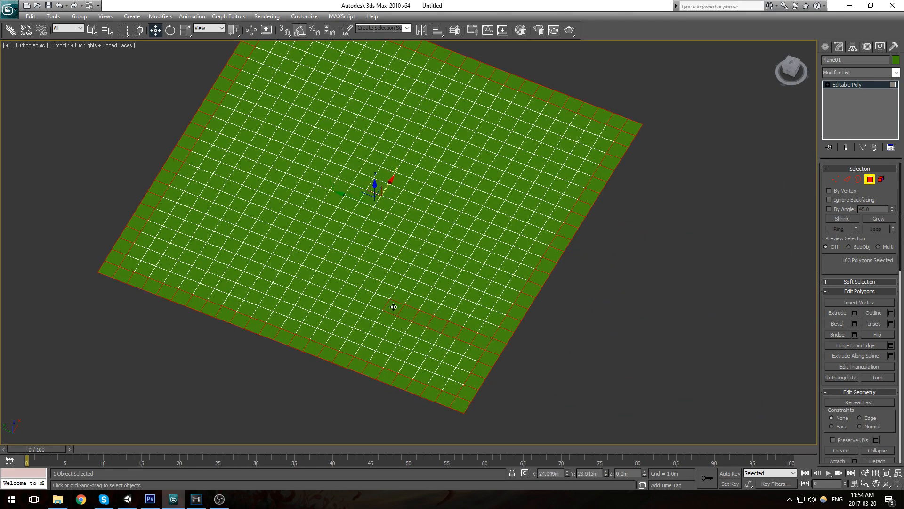
pyautogui.keyDown('ctrl'); pyautogui.click(342, 288); pyautogui.keyUp('ctrl')
pyautogui.keyDown('ctrl'); pyautogui.click(327, 282); pyautogui.keyUp('ctrl')
pyautogui.keyDown('ctrl'); pyautogui.click(314, 277); pyautogui.keyUp('ctrl')
pyautogui.keyDown('ctrl'); pyautogui.click(301, 272); pyautogui.keyUp('ctrl')
pyautogui.keyDown('ctrl'); pyautogui.click(279, 262); pyautogui.keyUp('ctrl')
pyautogui.keyDown('ctrl'); pyautogui.click(262, 259); pyautogui.keyUp('ctrl')
pyautogui.keyDown('ctrl'); pyautogui.click(247, 253); pyautogui.keyUp('ctrl')
pyautogui.keyDown('ctrl'); pyautogui.click(235, 248); pyautogui.keyUp('ctrl')
pyautogui.keyDown('ctrl'); pyautogui.click(226, 245); pyautogui.keyUp('ctrl')
pyautogui.moveTo(237, 239); pyautogui.dragTo(303, 298, button='middle')
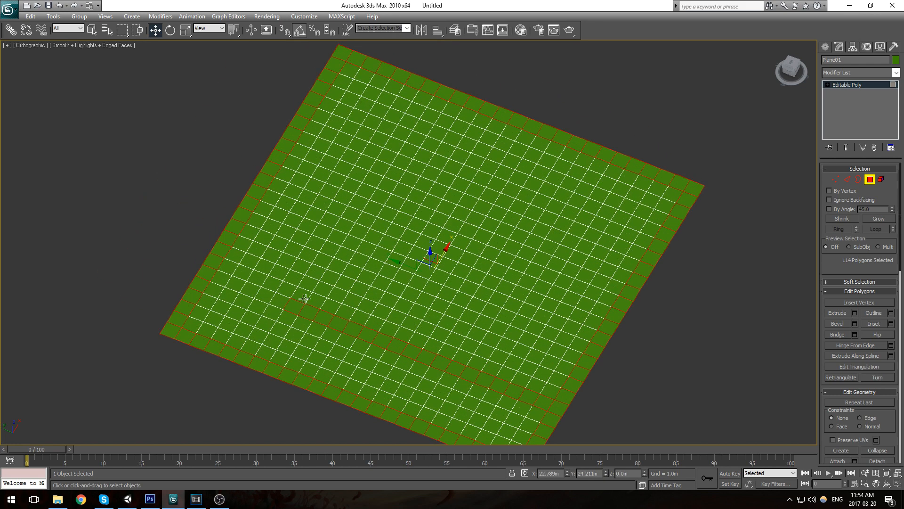
# Step: Add a row of 11 polygons to the selection, turning from the high-Y end of the straight run toward positive X
pyautogui.moveTo(370, 176); pyautogui.dragTo(358, 207, button='middle')
pyautogui.keyDown('alt'); pyautogui.moveTo(358, 207); pyautogui.dragTo(292, 236, button='middle'); pyautogui.keyUp('alt')
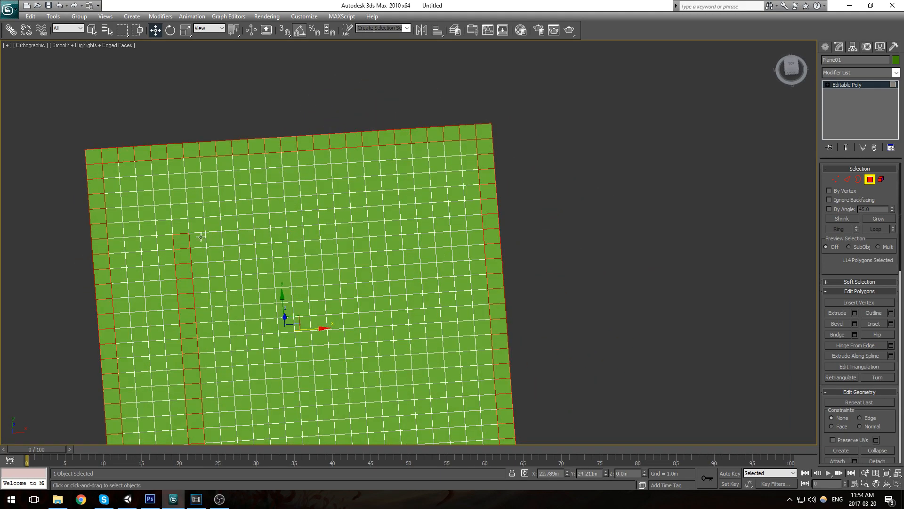
pyautogui.keyDown('ctrl'); pyautogui.click(184, 227); pyautogui.keyUp('ctrl')
pyautogui.keyDown('ctrl'); pyautogui.click(198, 225); pyautogui.keyUp('ctrl')
pyautogui.keyDown('ctrl'); pyautogui.click(214, 224); pyautogui.keyUp('ctrl')
pyautogui.keyDown('ctrl'); pyautogui.click(231, 224); pyautogui.keyUp('ctrl')
pyautogui.keyDown('ctrl'); pyautogui.click(246, 222); pyautogui.keyUp('ctrl')
pyautogui.keyDown('ctrl'); pyautogui.click(262, 220); pyautogui.keyUp('ctrl')
pyautogui.keyDown('ctrl'); pyautogui.click(278, 219); pyautogui.keyUp('ctrl')
pyautogui.keyDown('ctrl'); pyautogui.click(295, 219); pyautogui.keyUp('ctrl')
pyautogui.keyDown('ctrl'); pyautogui.click(310, 218); pyautogui.keyUp('ctrl')
pyautogui.keyDown('ctrl'); pyautogui.click(350, 217); pyautogui.keyUp('ctrl')
# Step: Continue the selected path with four diagonally stepped polygons descending from the row's end toward the high-X, low-Y side
pyautogui.keyDown('ctrl'); pyautogui.click(367, 233); pyautogui.keyUp('ctrl')
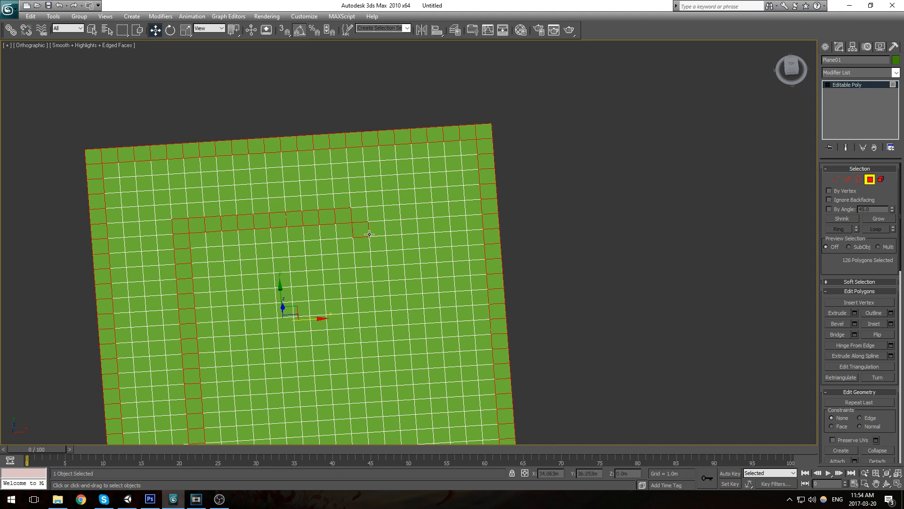
pyautogui.keyDown('ctrl'); pyautogui.click(396, 259); pyautogui.keyUp('ctrl')
pyautogui.keyDown('ctrl'); pyautogui.click(413, 272); pyautogui.keyUp('ctrl')
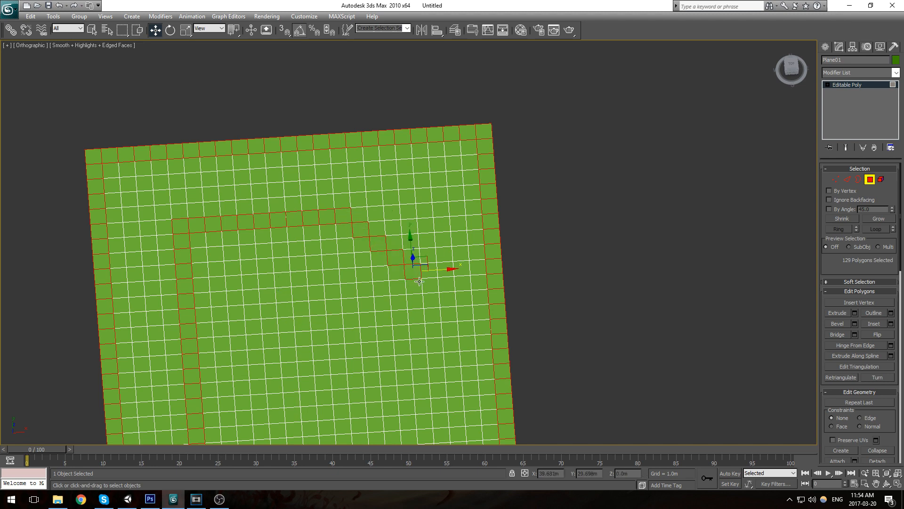
# Step: Continue the path from the last stepped polygon with a straight run of nine polygons toward the low-Y border
pyautogui.keyDown('ctrl'); pyautogui.click(415, 286); pyautogui.keyUp('ctrl')
pyautogui.moveTo(430, 315); pyautogui.dragTo(451, 186, button='middle')
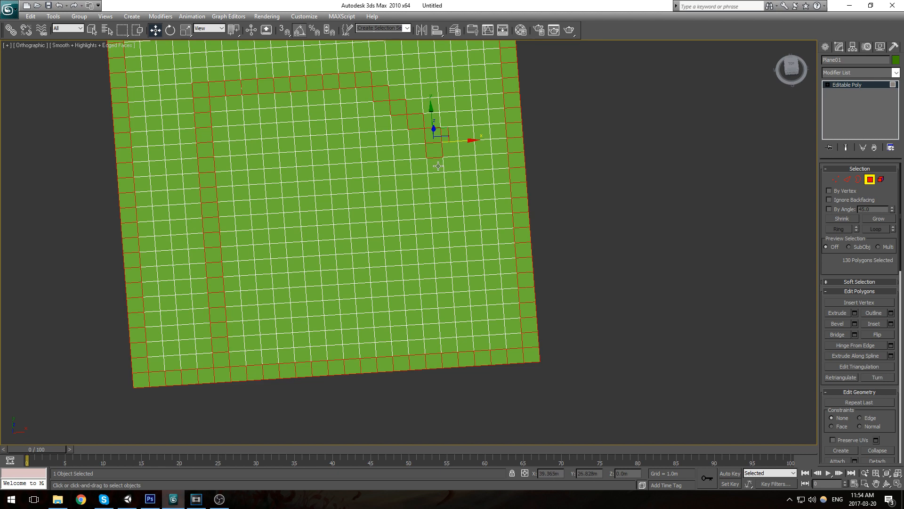
pyautogui.keyDown('ctrl'); pyautogui.click(438, 166); pyautogui.keyUp('ctrl')
pyautogui.keyDown('ctrl'); pyautogui.click(439, 181); pyautogui.keyUp('ctrl')
pyautogui.keyDown('ctrl'); pyautogui.click(439, 194); pyautogui.keyUp('ctrl')
pyautogui.keyDown('ctrl'); pyautogui.click(439, 212); pyautogui.keyUp('ctrl')
pyautogui.keyDown('ctrl'); pyautogui.click(438, 223); pyautogui.keyUp('ctrl')
pyautogui.keyDown('ctrl'); pyautogui.click(437, 239); pyautogui.keyUp('ctrl')
pyautogui.keyDown('ctrl'); pyautogui.click(439, 257); pyautogui.keyUp('ctrl')
pyautogui.keyDown('ctrl'); pyautogui.click(445, 273); pyautogui.keyUp('ctrl')
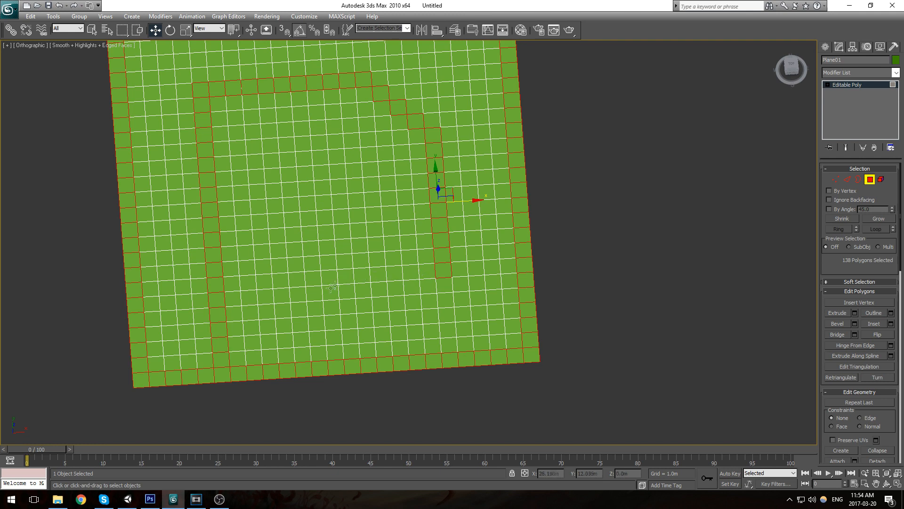
pyautogui.keyDown('ctrl'); pyautogui.click(333, 338); pyautogui.keyUp('ctrl')
pyautogui.keyDown('ctrl'); pyautogui.click(333, 323); pyautogui.keyUp('ctrl')
pyautogui.keyDown('ctrl'); pyautogui.click(330, 277); pyautogui.keyUp('ctrl')
pyautogui.keyDown('ctrl'); pyautogui.click(329, 247); pyautogui.keyUp('ctrl')
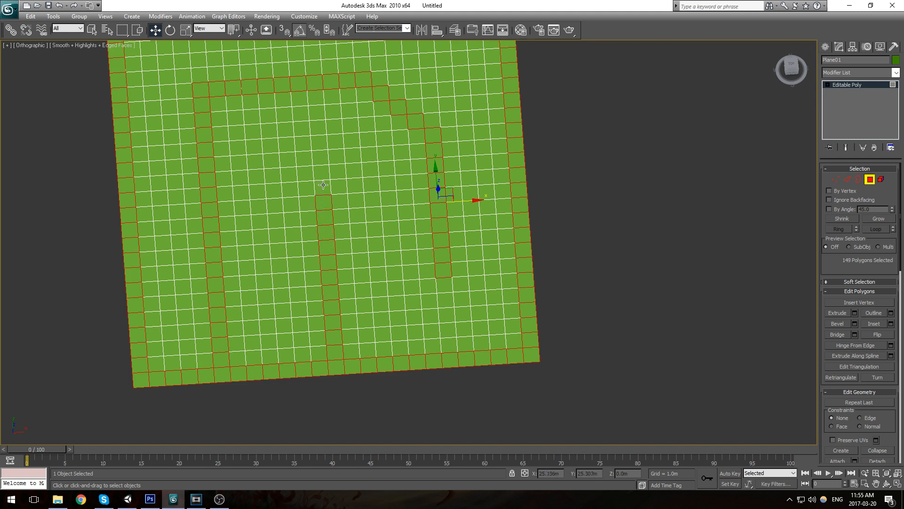
pyautogui.keyDown('alt'); pyautogui.click(328, 217); pyautogui.keyUp('alt')
pyautogui.keyDown('alt'); pyautogui.click(327, 232); pyautogui.keyUp('alt')
pyautogui.keyDown('alt'); pyautogui.click(326, 248); pyautogui.keyUp('alt')
pyautogui.keyDown('alt'); pyautogui.click(329, 307); pyautogui.keyUp('alt')
pyautogui.keyDown('alt'); pyautogui.click(332, 321); pyautogui.keyUp('alt')
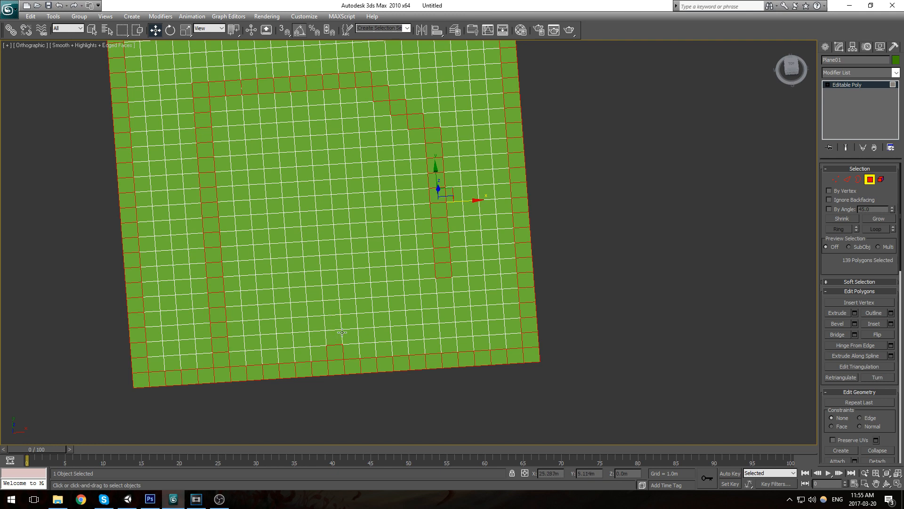
# Step: Add a parallel run of eight polygons to the selection, two cells inside the path's high-X straight run
pyautogui.keyDown('ctrl'); pyautogui.click(391, 275); pyautogui.keyUp('ctrl')
pyautogui.keyDown('ctrl'); pyautogui.click(393, 258); pyautogui.keyUp('ctrl')
pyautogui.keyDown('ctrl'); pyautogui.click(393, 243); pyautogui.keyUp('ctrl')
pyautogui.keyDown('ctrl'); pyautogui.click(393, 227); pyautogui.keyUp('ctrl')
pyautogui.keyDown('ctrl'); pyautogui.click(391, 210); pyautogui.keyUp('ctrl')
pyautogui.keyDown('ctrl'); pyautogui.click(391, 196); pyautogui.keyUp('ctrl')
pyautogui.keyDown('ctrl'); pyautogui.click(390, 180); pyautogui.keyUp('ctrl')
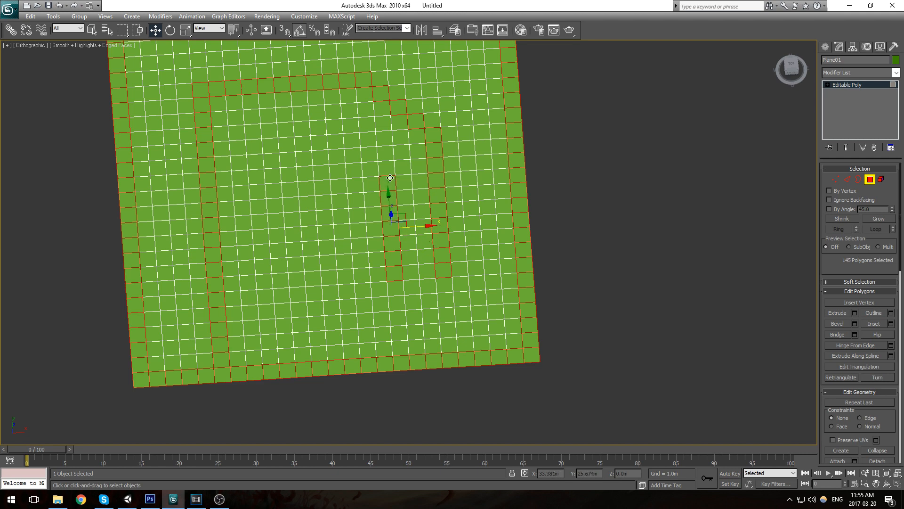
pyautogui.keyDown('ctrl'); pyautogui.click(387, 168); pyautogui.keyUp('ctrl')
# Step: Join the inner run to the row at the path's high-Y side with five diagonally stepped polygons
pyautogui.keyDown('ctrl'); pyautogui.click(370, 154); pyautogui.keyUp('ctrl')
pyautogui.keyDown('ctrl'); pyautogui.click(354, 143); pyautogui.keyUp('ctrl')
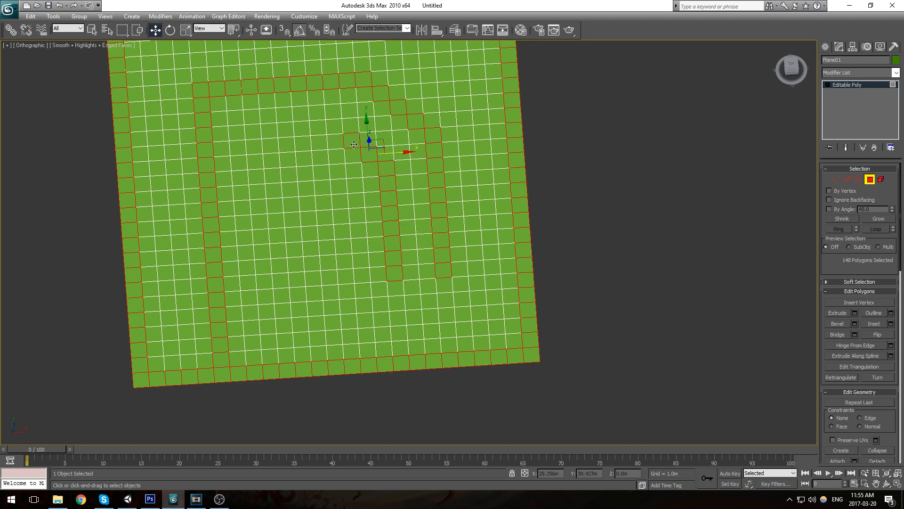
pyautogui.keyDown('ctrl'); pyautogui.click(335, 126); pyautogui.keyUp('ctrl')
pyautogui.keyDown('ctrl'); pyautogui.click(313, 110); pyautogui.keyUp('ctrl')
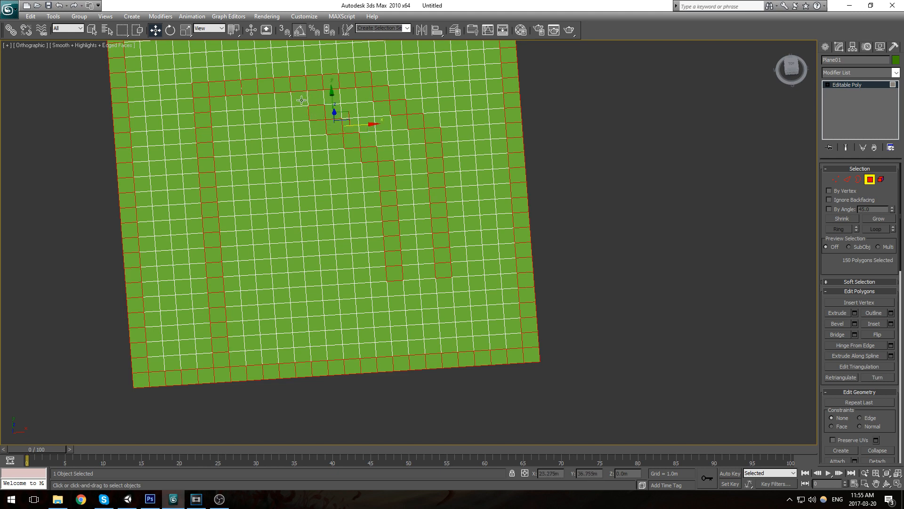
pyautogui.keyDown('ctrl'); pyautogui.click(305, 99); pyautogui.keyUp('ctrl')
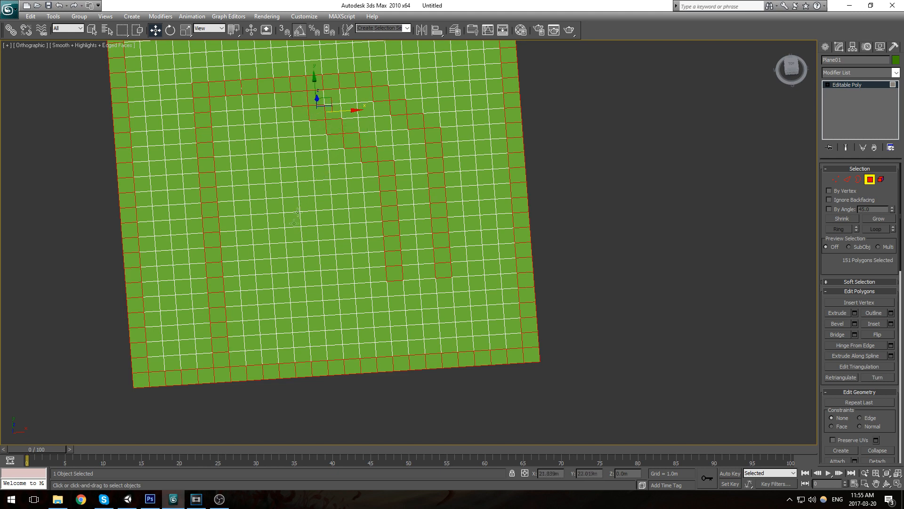
# Step: Add a six-polygon branch to the selection, reaching into the enclosure in positive X from the middle of the long low-X run
pyautogui.keyDown('alt'); pyautogui.moveTo(345, 331); pyautogui.dragTo(328, 242, button='middle'); pyautogui.keyUp('alt')
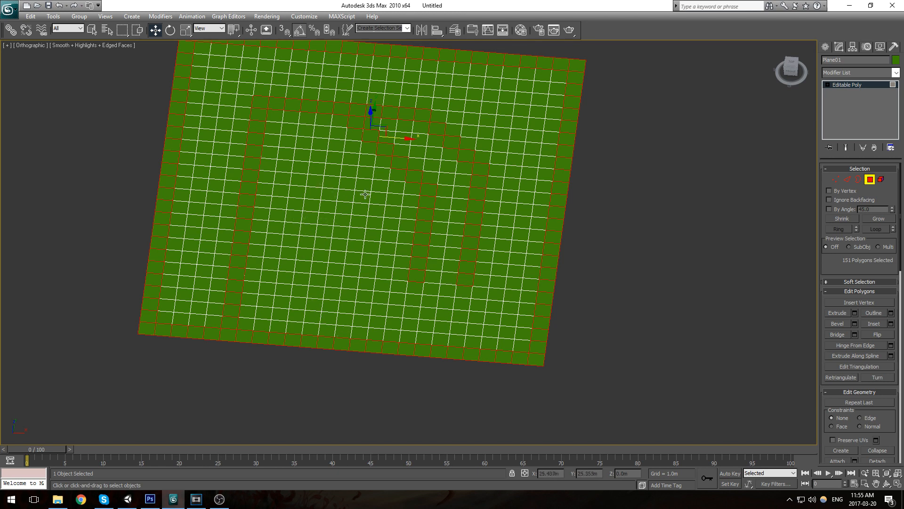
pyautogui.keyDown('ctrl'); pyautogui.click(267, 201); pyautogui.keyUp('ctrl')
pyautogui.keyDown('ctrl'); pyautogui.click(294, 205); pyautogui.keyUp('ctrl')
pyautogui.keyDown('ctrl'); pyautogui.click(312, 206); pyautogui.keyUp('ctrl')
pyautogui.keyDown('ctrl'); pyautogui.click(328, 208); pyautogui.keyUp('ctrl')
pyautogui.keyDown('ctrl'); pyautogui.click(344, 210); pyautogui.keyUp('ctrl')
# Step: Add a six-polygon row to the selection, running toward low X from the low-Y end of the inner run
pyautogui.keyDown('ctrl'); pyautogui.click(394, 274); pyautogui.keyUp('ctrl')
pyautogui.keyDown('ctrl'); pyautogui.click(373, 272); pyautogui.keyUp('ctrl')
pyautogui.keyDown('ctrl'); pyautogui.click(354, 272); pyautogui.keyUp('ctrl')
pyautogui.keyDown('ctrl'); pyautogui.click(337, 271); pyautogui.keyUp('ctrl')
pyautogui.keyDown('ctrl'); pyautogui.click(321, 270); pyautogui.keyUp('ctrl')
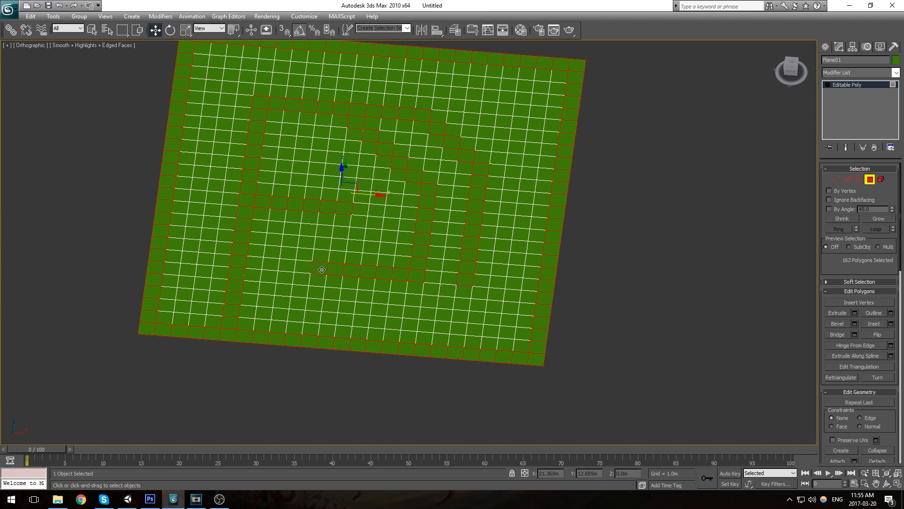
# Step: Shift the row at the inner run's end one cell toward the low-Y border by selecting the adjacent polygons and deselecting the original ones
pyautogui.keyDown('alt'); pyautogui.moveTo(334, 265); pyautogui.dragTo(308, 271, button='middle'); pyautogui.keyUp('alt')
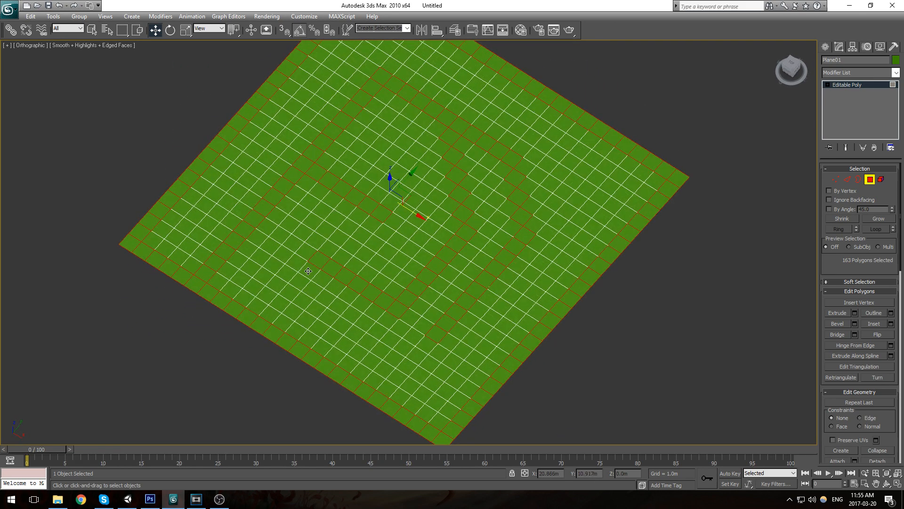
pyautogui.keyDown('ctrl'); pyautogui.click(389, 322); pyautogui.keyUp('ctrl')
pyautogui.keyDown('ctrl'); pyautogui.click(342, 293); pyautogui.keyUp('ctrl')
pyautogui.keyDown('ctrl'); pyautogui.click(331, 287); pyautogui.keyUp('ctrl')
pyautogui.keyDown('ctrl'); pyautogui.click(318, 279); pyautogui.keyUp('ctrl')
pyautogui.keyDown('ctrl'); pyautogui.click(305, 271); pyautogui.keyUp('ctrl')
pyautogui.keyDown('alt'); pyautogui.click(348, 278); pyautogui.keyUp('alt')
pyautogui.keyDown('alt'); pyautogui.click(386, 302); pyautogui.keyUp('alt')
# Step: Widen the branch off the long low-X run to two polygons by selecting the adjacent row on its low-Y side
pyautogui.keyDown('ctrl'); pyautogui.click(370, 223); pyautogui.keyUp('ctrl')
pyautogui.keyDown('ctrl'); pyautogui.click(358, 214); pyautogui.keyUp('ctrl')
pyautogui.keyDown('ctrl'); pyautogui.click(347, 207); pyautogui.keyUp('ctrl')
pyautogui.keyDown('ctrl'); pyautogui.click(333, 199); pyautogui.keyUp('ctrl')
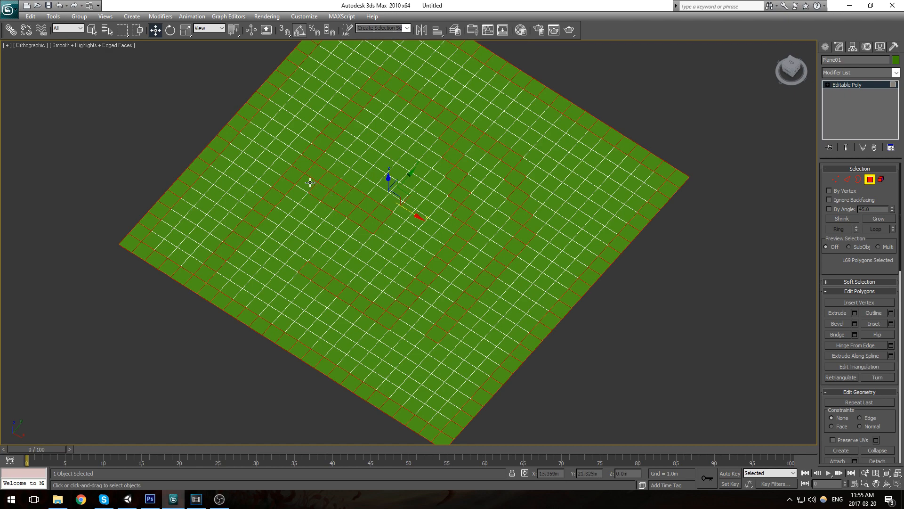
pyautogui.moveTo(368, 234)
pyautogui.keyDown('alt'); pyautogui.mouseDown(button='middle')
pyautogui.moveTo(343, 251)
pyautogui.moveTo(384, 231)
pyautogui.mouseUp(button='middle'); pyautogui.keyUp('alt')
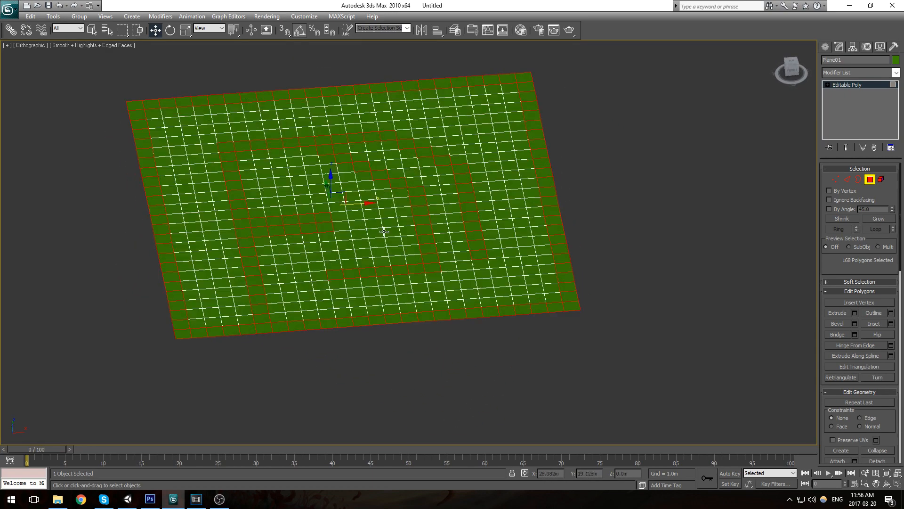
pyautogui.click(855, 323)
pyautogui.keyDown('alt'); pyautogui.moveTo(376, 188); pyautogui.dragTo(439, 174, button='middle'); pyautogui.keyUp('alt')
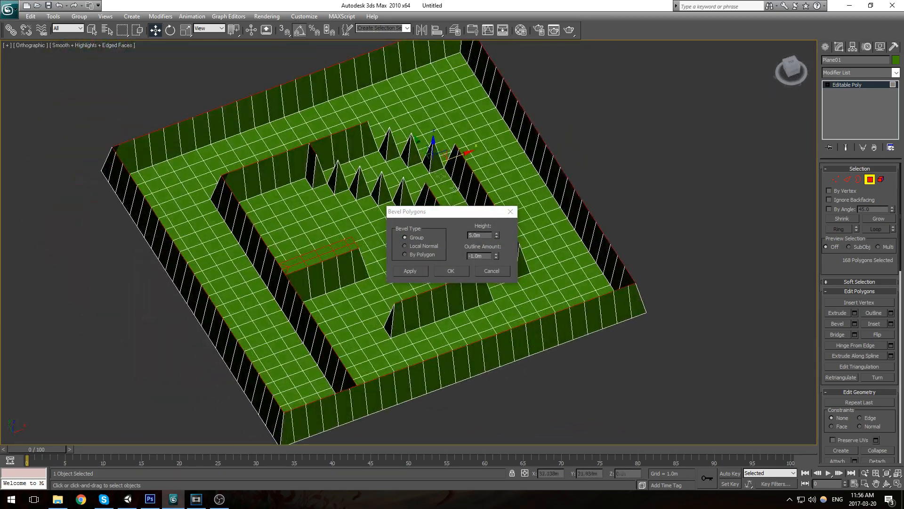
pyautogui.click(511, 212)
# Step: Add the corner polygons along both stepped diagonals and at the inner diagonal's junction to the selection so the stepped walls become continuous
pyautogui.keyDown('ctrl'); pyautogui.click(387, 143); pyautogui.keyUp('ctrl')
pyautogui.keyDown('ctrl'); pyautogui.click(408, 148); pyautogui.keyUp('ctrl')
pyautogui.keyDown('ctrl'); pyautogui.click(423, 156); pyautogui.keyUp('ctrl')
pyautogui.keyDown('ctrl'); pyautogui.click(445, 163); pyautogui.keyUp('ctrl')
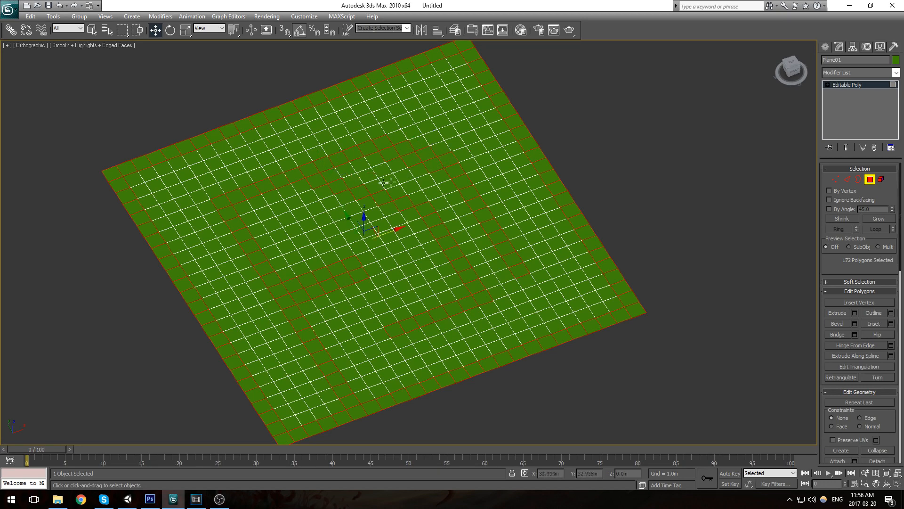
pyautogui.keyDown('ctrl'); pyautogui.click(353, 183); pyautogui.keyUp('ctrl')
pyautogui.keyDown('ctrl'); pyautogui.click(380, 190); pyautogui.keyUp('ctrl')
pyautogui.click(855, 324)
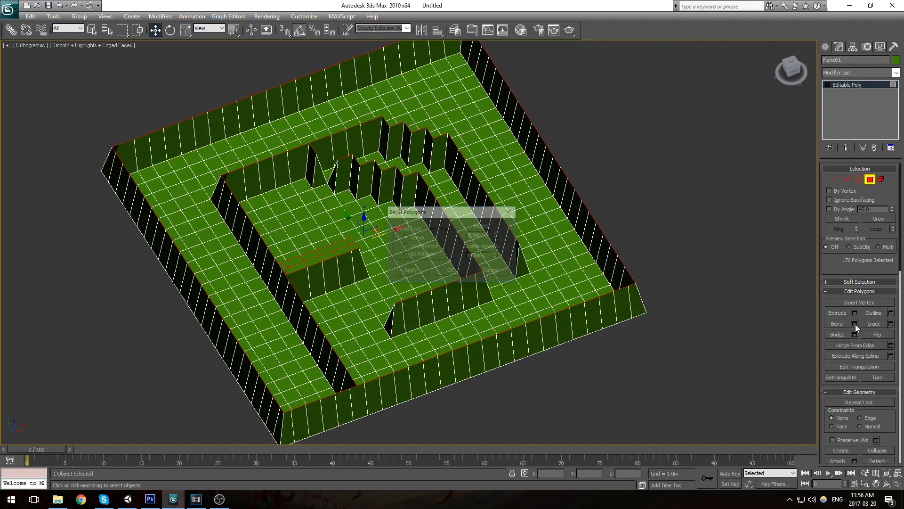
pyautogui.click(510, 211)
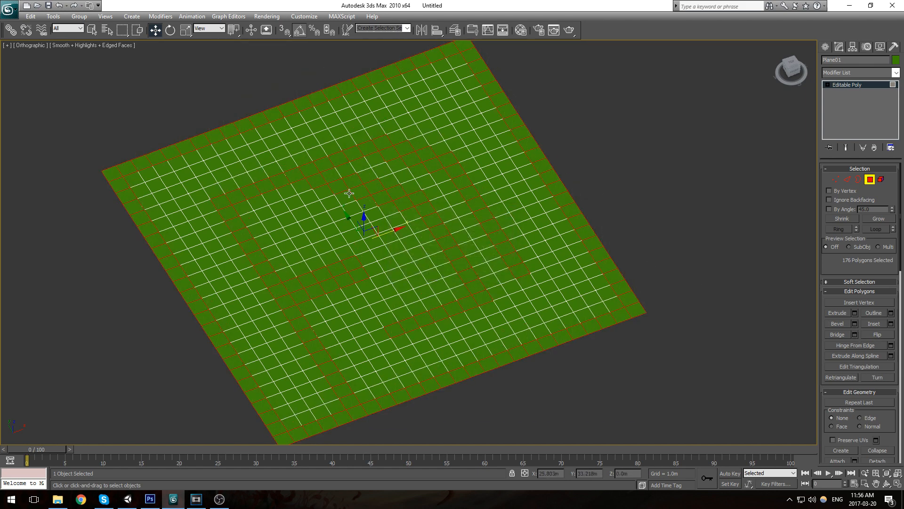
pyautogui.keyDown('ctrl'); pyautogui.click(329, 175); pyautogui.keyUp('ctrl')
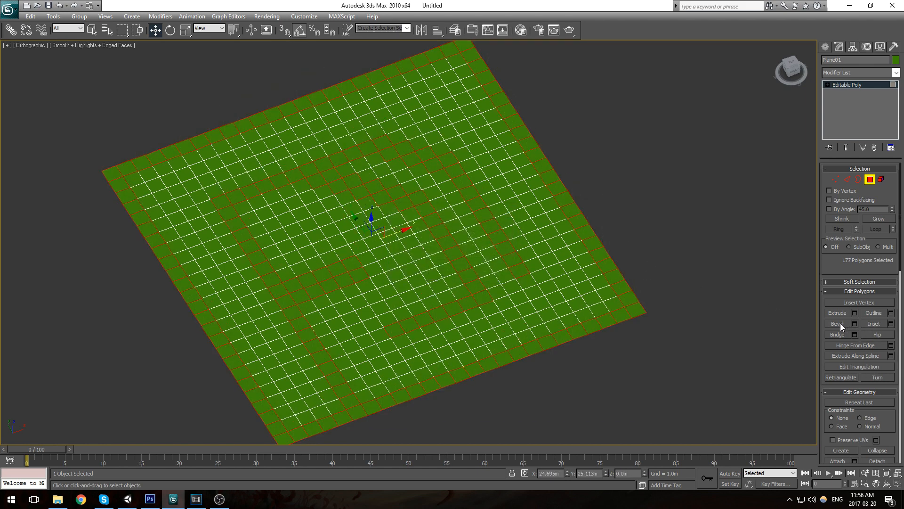
# Step: Try to bevel the selected wall polygons as a group with a height of 5 m and an outline amount of -1 m
pyautogui.click(854, 323)
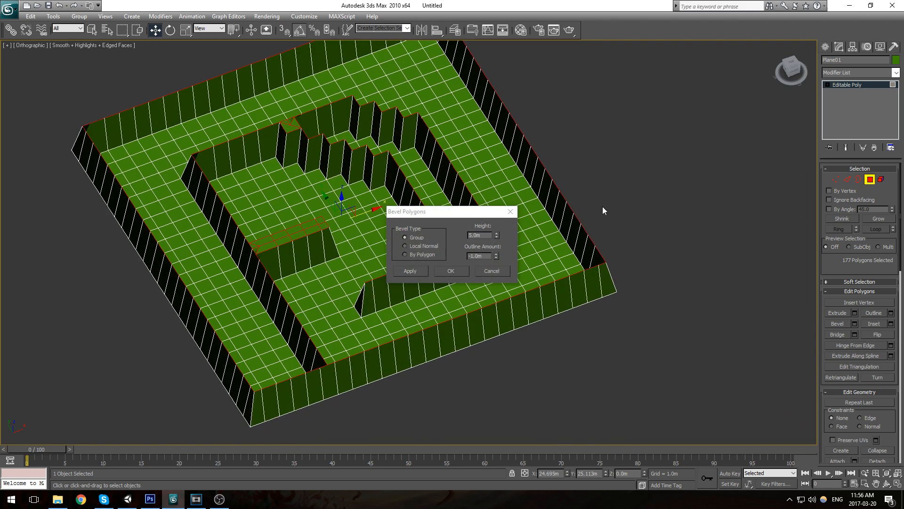
pyautogui.moveTo(584, 234); pyautogui.dragTo(554, 283, button='middle')
pyautogui.keyDown('alt'); pyautogui.moveTo(541, 320); pyautogui.dragTo(619, 101, button='middle'); pyautogui.keyUp('alt')
pyautogui.scroll(4, 501, 349)
pyautogui.scroll(-6, 501, 350)
pyautogui.scroll(4, 501, 349)
pyautogui.keyDown('alt'); pyautogui.moveTo(501, 350); pyautogui.dragTo(355, 185, button='middle'); pyautogui.keyUp('alt')
pyautogui.scroll(3, 355, 185)
pyautogui.scroll(-4, 512, 299)
pyautogui.scroll(4, 471, 282)
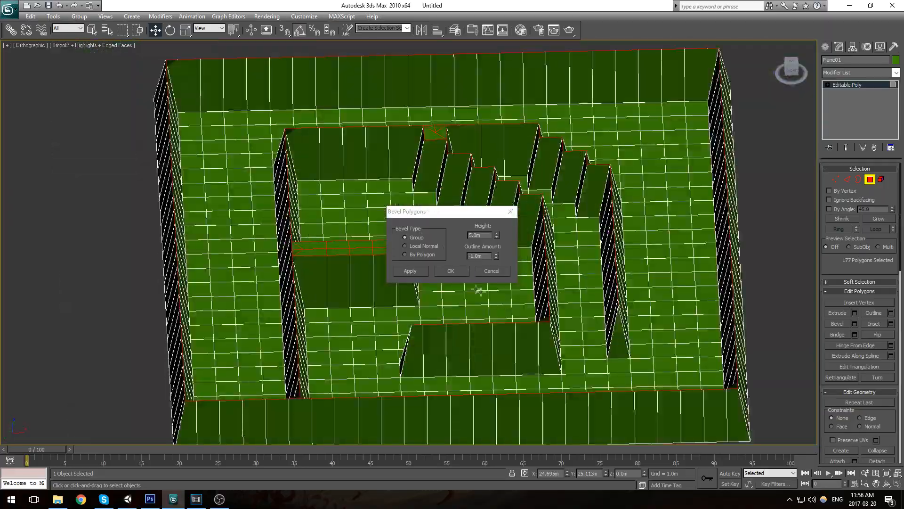
pyautogui.click(451, 271)
# Step: Bevel the selected wall polygons as a group with a height of 7.5 m and an outline amount of -1 m
pyautogui.scroll(-4, 455, 271)
pyautogui.keyDown('alt'); pyautogui.moveTo(455, 270); pyautogui.dragTo(503, 283, button='middle'); pyautogui.keyUp('alt')
pyautogui.click(855, 324)
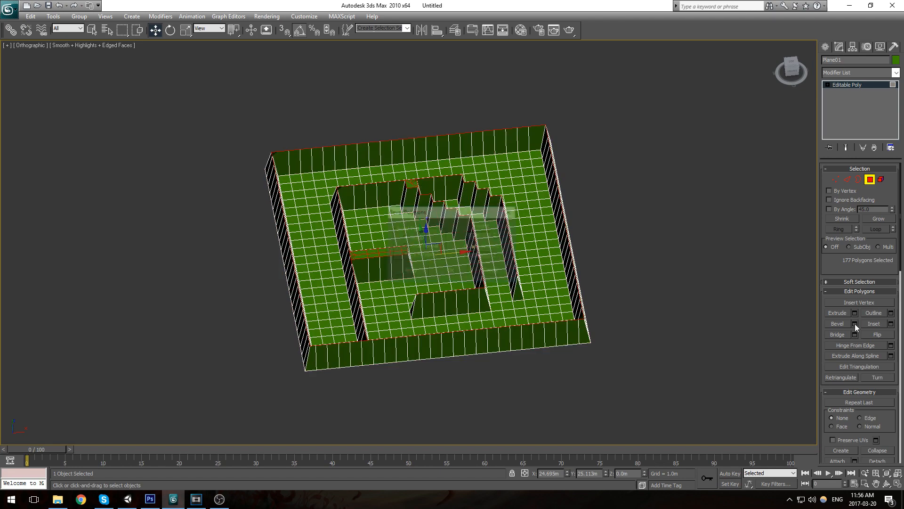
pyautogui.write('7')
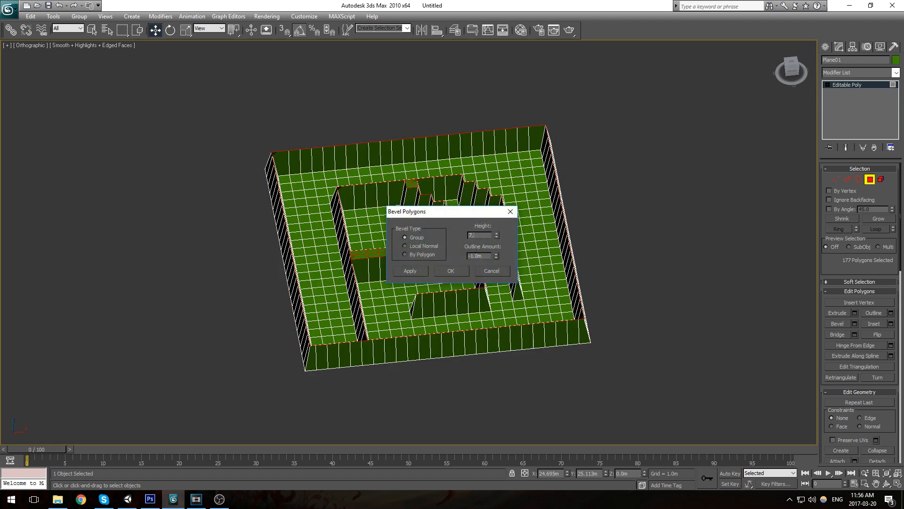
pyautogui.write('.5')
pyautogui.press('Return')
pyautogui.click(451, 271)
# Step: Delete the faulty edge and its adjoining faces on the wall top where the inner stepped wall meets the straight wall
pyautogui.keyDown('alt'); pyautogui.moveTo(451, 271); pyautogui.dragTo(442, 226, button='middle'); pyautogui.keyUp('alt')
pyautogui.scroll(5, 441, 214)
pyautogui.keyDown('alt'); pyautogui.moveTo(434, 191); pyautogui.dragTo(454, 256, button='middle'); pyautogui.keyUp('alt')
pyautogui.press('2')
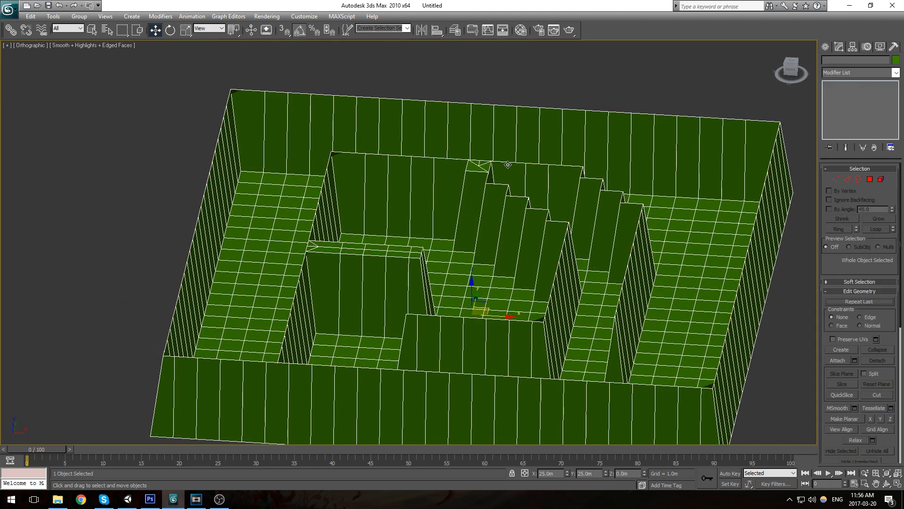
pyautogui.click(508, 163)
pyautogui.keyDown('ctrl'); pyautogui.click(539, 164); pyautogui.keyUp('ctrl')
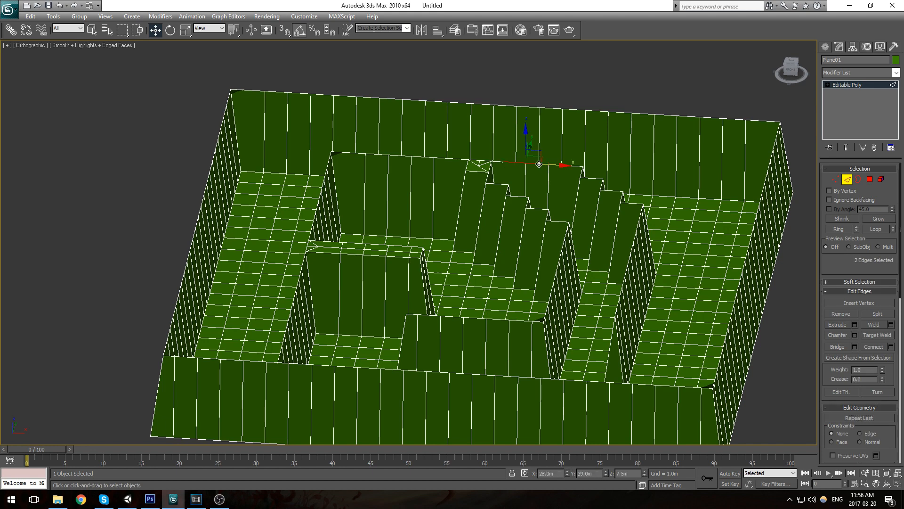
pyautogui.scroll(3, 482, 163)
pyautogui.moveTo(482, 165); pyautogui.dragTo(414, 341, button='middle')
pyautogui.moveTo(415, 341); pyautogui.dragTo(436, 248, button='middle')
pyautogui.scroll(2, 437, 248)
pyautogui.click(487, 324)
pyautogui.press('Delete')
# Step: Delete the remaining malformed polygon on the wall top at the stepped wall's junction
pyautogui.moveTo(502, 302); pyautogui.dragTo(346, 275, button='middle')
pyautogui.press('4')
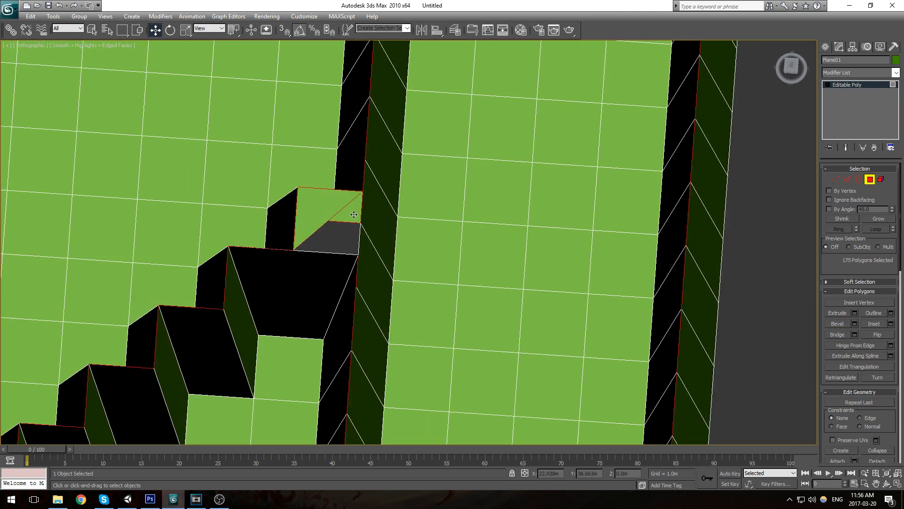
pyautogui.click(326, 216)
pyautogui.press('Delete')
# Step: Extend the gap's open border edge across the wall top and target weld its two new vertices to the opposite corners
pyautogui.press('2')
pyautogui.click(341, 192)
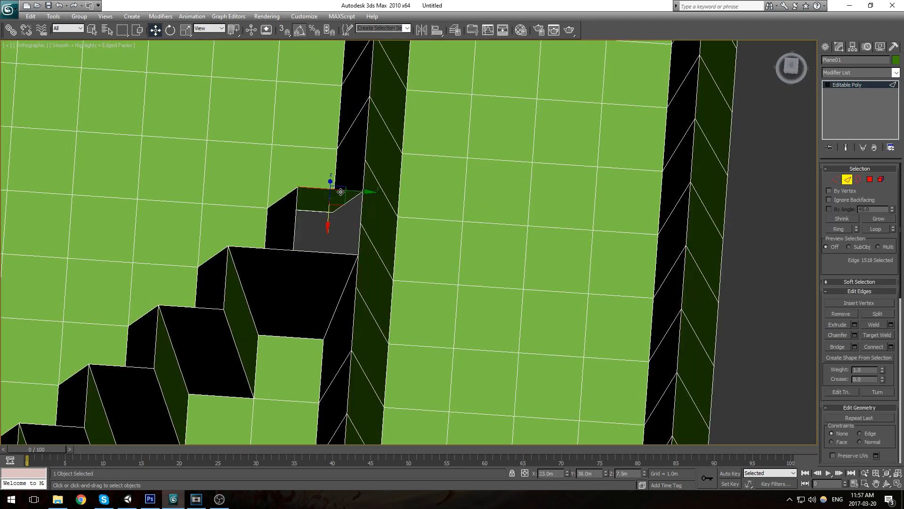
pyautogui.press('1')
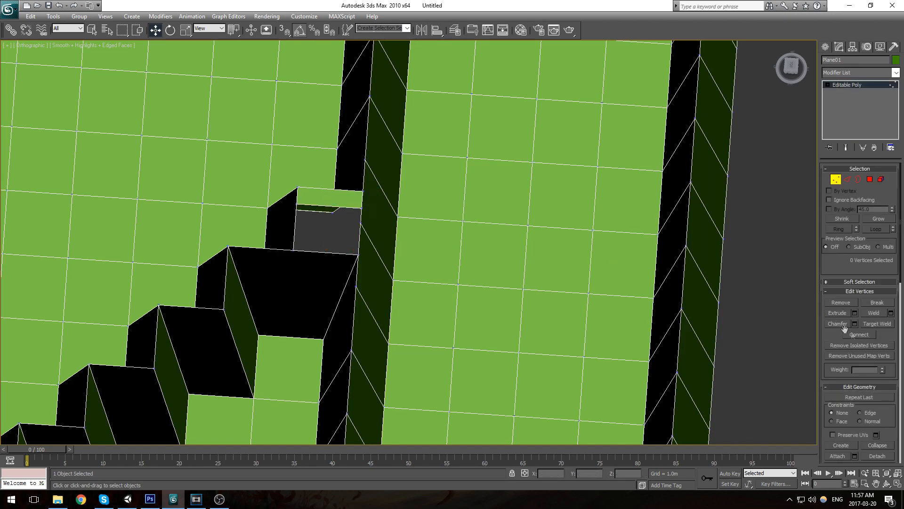
pyautogui.click(879, 324)
pyautogui.click(360, 209)
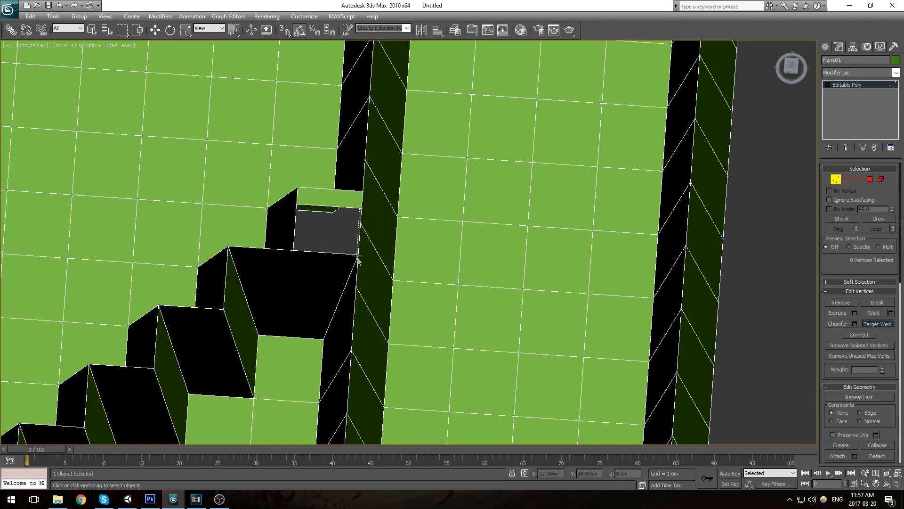
pyautogui.click(358, 255)
pyautogui.click(297, 205)
pyautogui.click(293, 250)
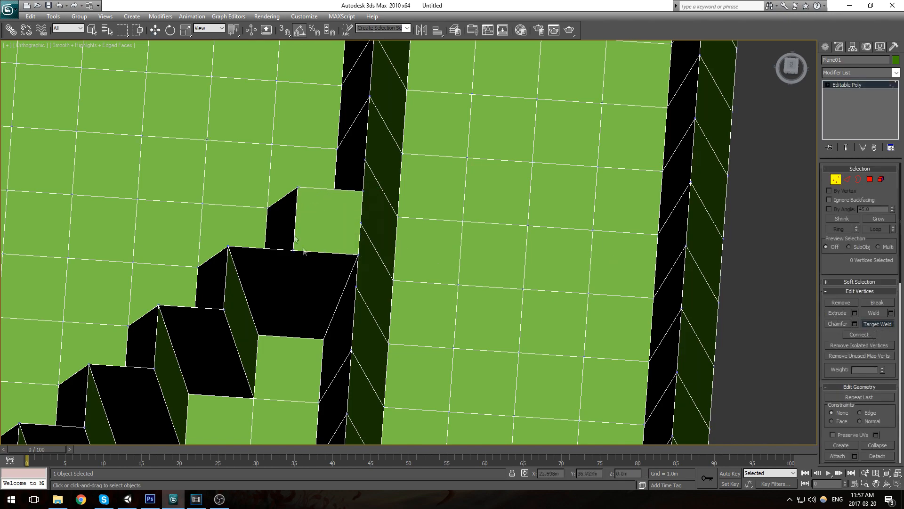
# Step: Delete the two malformed polygons on the wall top where the short inner wall meets the long wall
pyautogui.scroll(-5, 302, 236)
pyautogui.moveTo(324, 189); pyautogui.dragTo(355, 219, button='middle')
pyautogui.scroll(5, 351, 175)
pyautogui.press('4')
pyautogui.click(319, 134)
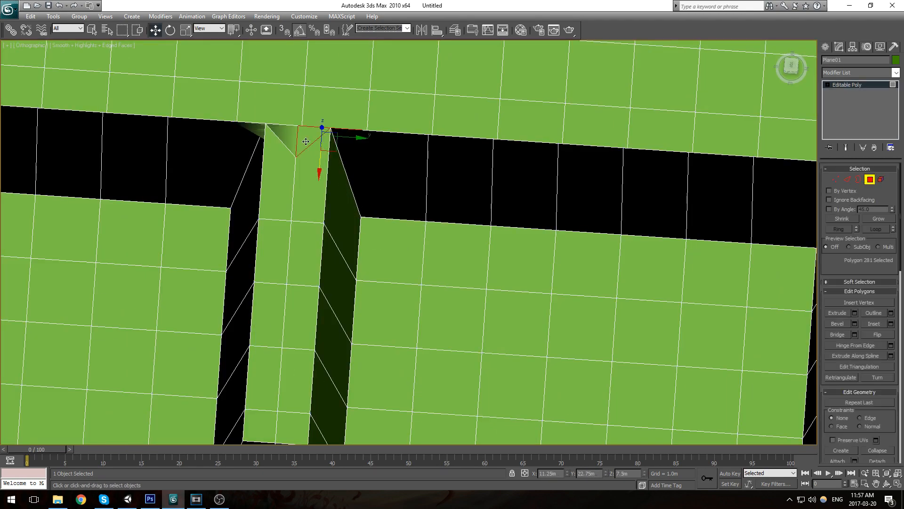
pyautogui.press('Delete')
pyautogui.click(285, 136)
pyautogui.press('Delete')
# Step: Extend an open edge of the T-junction gap across the wall top and target weld its new vertices to the opposite corners
pyautogui.scroll(2, 286, 137)
pyautogui.press('2')
pyautogui.click(362, 158)
pyautogui.scroll(3, 381, 197)
pyautogui.click(294, 122)
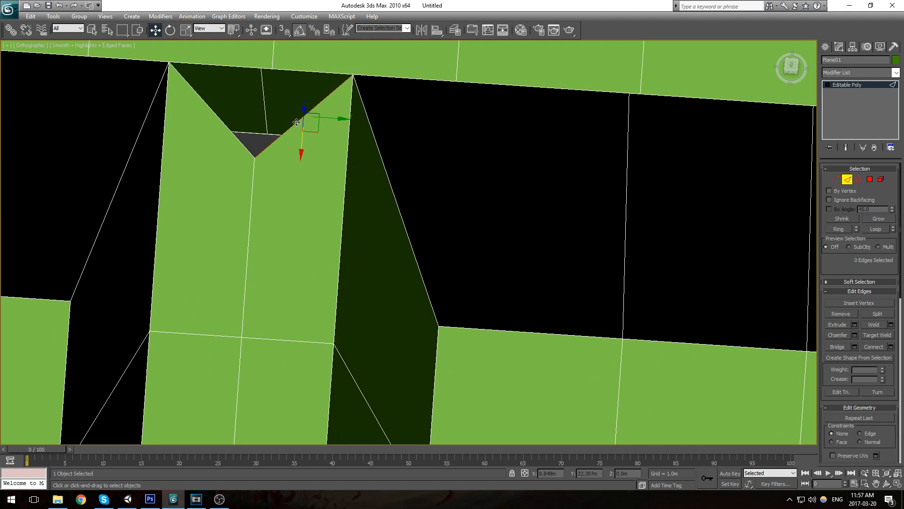
pyautogui.keyDown('shift'); pyautogui.moveTo(307, 120); pyautogui.dragTo(289, 110); pyautogui.keyUp('shift')
pyautogui.press('1')
pyautogui.click(877, 323)
pyautogui.click(238, 147)
pyautogui.click(337, 65)
pyautogui.click(337, 65)
pyautogui.click(169, 62)
pyautogui.scroll(-3, 190, 92)
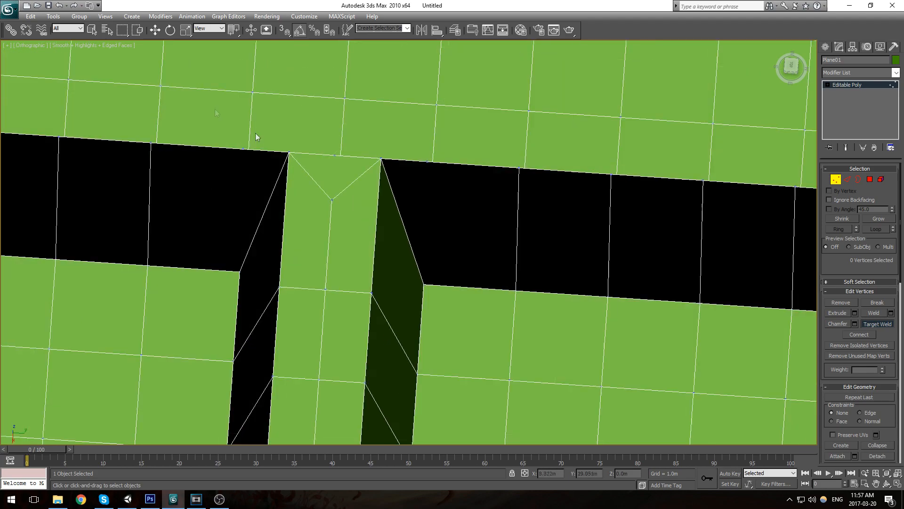
# Step: Select the top edges along the straight inner wall behind the stepped walls
pyautogui.press('1')
pyautogui.scroll(-6, 350, 236)
pyautogui.moveTo(359, 222); pyautogui.dragTo(325, 147, button='middle')
pyautogui.keyDown('alt'); pyautogui.moveTo(398, 255); pyautogui.dragTo(518, 149, button='middle'); pyautogui.keyUp('alt')
pyautogui.scroll(10, 454, 175)
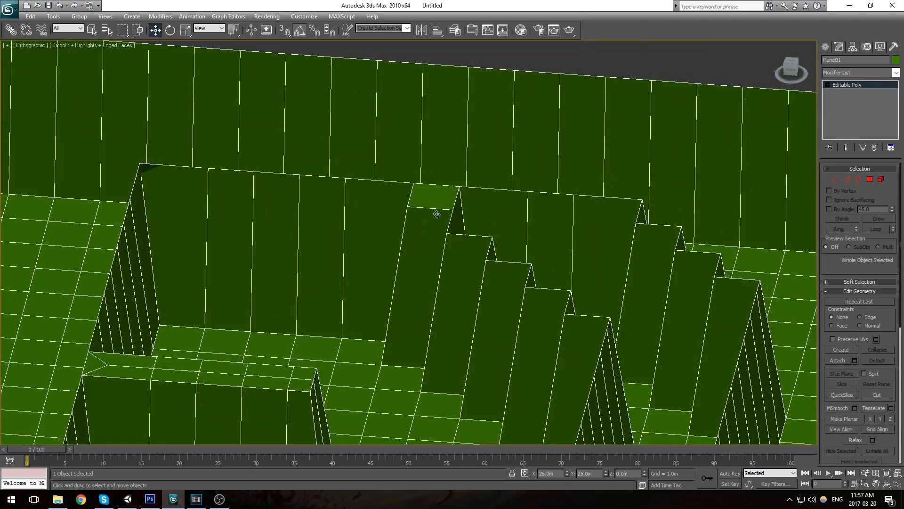
pyautogui.press('2')
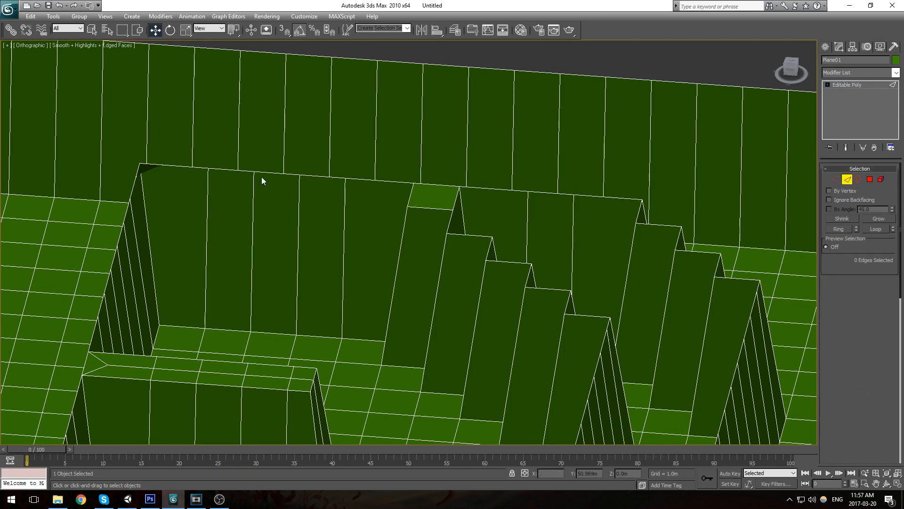
pyautogui.click(191, 166)
pyautogui.keyDown('ctrl'); pyautogui.click(272, 172); pyautogui.keyUp('ctrl')
pyautogui.keyDown('ctrl'); pyautogui.click(315, 178); pyautogui.keyUp('ctrl')
pyautogui.keyDown('ctrl'); pyautogui.click(332, 179); pyautogui.keyUp('ctrl')
pyautogui.keyDown('ctrl'); pyautogui.click(372, 182); pyautogui.keyUp('ctrl')
pyautogui.keyDown('ctrl'); pyautogui.click(495, 190); pyautogui.keyUp('ctrl')
pyautogui.keyDown('ctrl'); pyautogui.click(453, 187); pyautogui.keyUp('ctrl')
pyautogui.keyDown('ctrl'); pyautogui.click(556, 193); pyautogui.keyUp('ctrl')
pyautogui.keyDown('ctrl'); pyautogui.click(596, 196); pyautogui.keyUp('ctrl')
pyautogui.keyDown('ctrl'); pyautogui.click(562, 194); pyautogui.keyUp('ctrl')
pyautogui.keyDown('ctrl'); pyautogui.click(557, 146); pyautogui.keyUp('ctrl')
# Step: Try to move the selected wall-top edges vertically, and undo the change
pyautogui.moveTo(436, 157); pyautogui.dragTo(438, 111)
pyautogui.keyDown('alt'); pyautogui.moveTo(438, 112); pyautogui.dragTo(429, 215, button='middle'); pyautogui.keyUp('alt')
pyautogui.keyDown('alt'); pyautogui.moveTo(232, 179); pyautogui.dragTo(279, 201, button='middle'); pyautogui.keyUp('alt')
pyautogui.moveTo(240, 157); pyautogui.dragTo(239, 163)
pyautogui.hotkey('ctrl', 'z')
pyautogui.press('1')
pyautogui.moveTo(333, 144); pyautogui.dragTo(391, 276, button='middle')
pyautogui.press('4')
pyautogui.click(382, 193)
pyautogui.keyDown('alt'); pyautogui.moveTo(382, 194); pyautogui.dragTo(376, 233, button='middle'); pyautogui.keyUp('alt')
pyautogui.press('1')
pyautogui.scroll(-4, 434, 227)
pyautogui.moveTo(435, 227); pyautogui.dragTo(452, 252, button='middle')
pyautogui.scroll(-8, 452, 252)
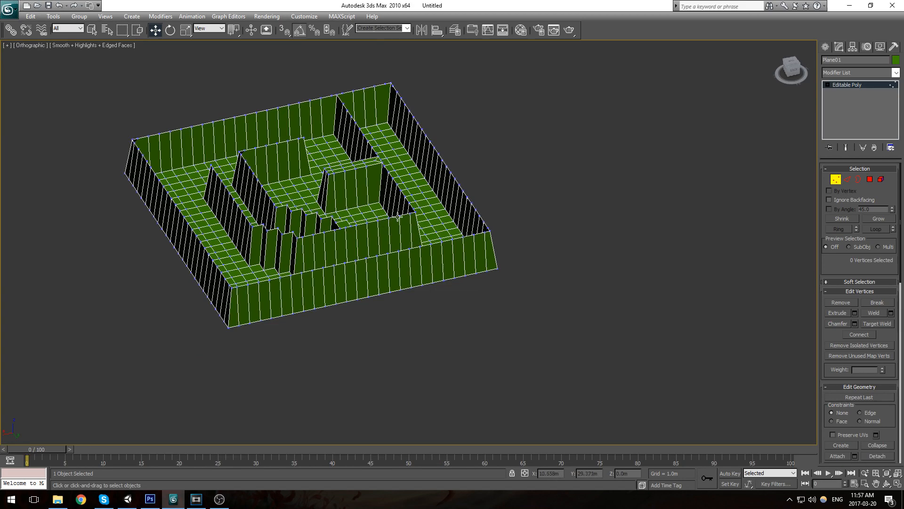
# Step: Select the vertices along the top of the straight inner wall, from near its free end to the first stepped wall
pyautogui.scroll(10, 398, 216)
pyautogui.moveTo(347, 83); pyautogui.dragTo(370, 110)
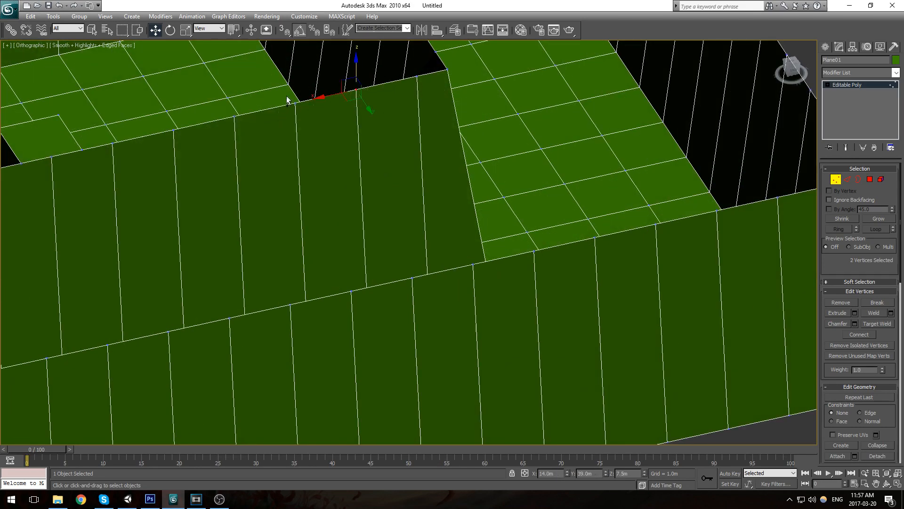
pyautogui.keyDown('ctrl'); pyautogui.moveTo(289, 97); pyautogui.dragTo(298, 110); pyautogui.keyUp('ctrl')
pyautogui.moveTo(225, 119); pyautogui.dragTo(258, 111, button='middle')
pyautogui.keyDown('ctrl'); pyautogui.moveTo(257, 107); pyautogui.dragTo(272, 117); pyautogui.keyUp('ctrl')
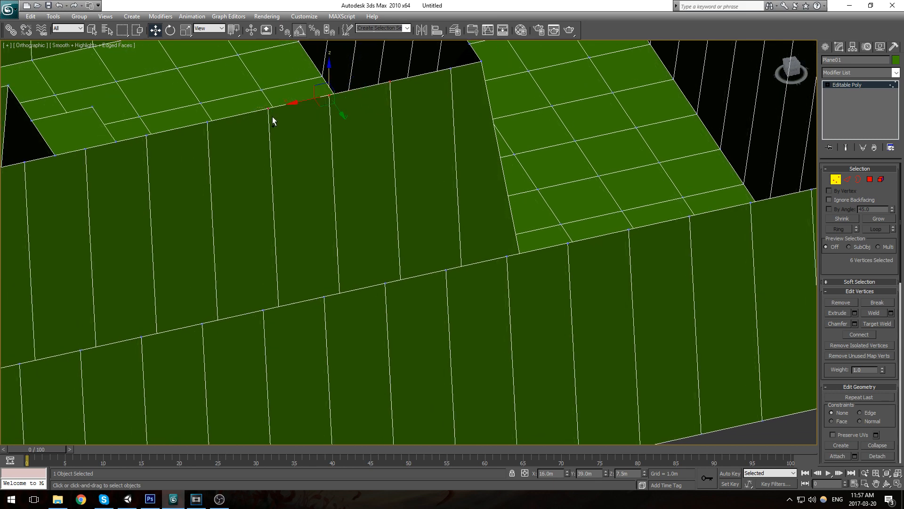
pyautogui.keyDown('ctrl'); pyautogui.moveTo(195, 115); pyautogui.dragTo(212, 126); pyautogui.keyUp('ctrl')
pyautogui.keyDown('ctrl'); pyautogui.moveTo(148, 139); pyautogui.dragTo(149, 139); pyautogui.keyUp('ctrl')
pyautogui.moveTo(149, 139); pyautogui.dragTo(242, 170, button='middle')
pyautogui.keyDown('ctrl'); pyautogui.moveTo(254, 178); pyautogui.dragTo(244, 162); pyautogui.keyUp('ctrl')
pyautogui.keyDown('ctrl'); pyautogui.moveTo(229, 121); pyautogui.dragTo(245, 137); pyautogui.keyUp('ctrl')
pyautogui.keyDown('ctrl'); pyautogui.moveTo(223, 178); pyautogui.dragTo(211, 167); pyautogui.keyUp('ctrl')
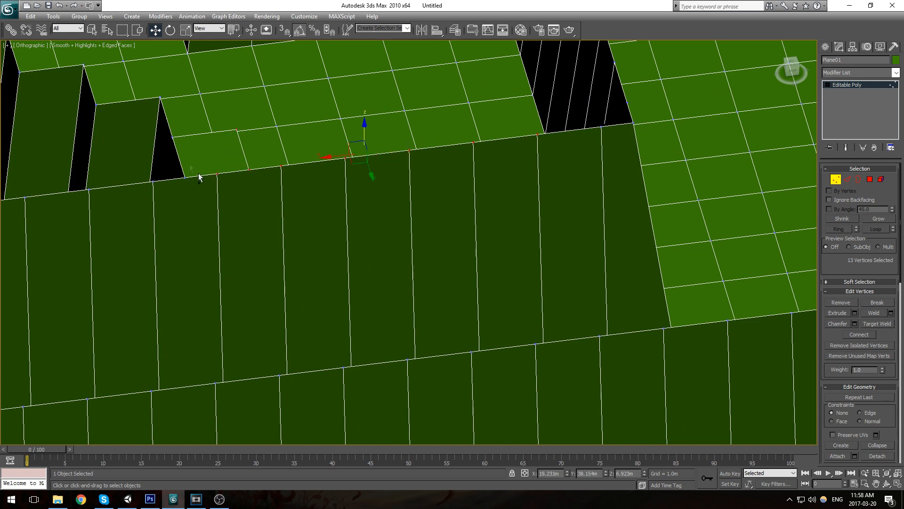
# Step: Add the remaining top vertices of the straight inner wall, past the stepped wall junction towards its far corner, to the selection
pyautogui.keyDown('ctrl'); pyautogui.click(172, 136); pyautogui.keyUp('ctrl')
pyautogui.keyDown('ctrl'); pyautogui.click(183, 178); pyautogui.keyUp('ctrl')
pyautogui.keyDown('ctrl'); pyautogui.click(150, 181); pyautogui.keyUp('ctrl')
pyautogui.moveTo(163, 197); pyautogui.dragTo(258, 186, button='middle')
pyautogui.keyDown('ctrl'); pyautogui.click(232, 179); pyautogui.keyUp('ctrl')
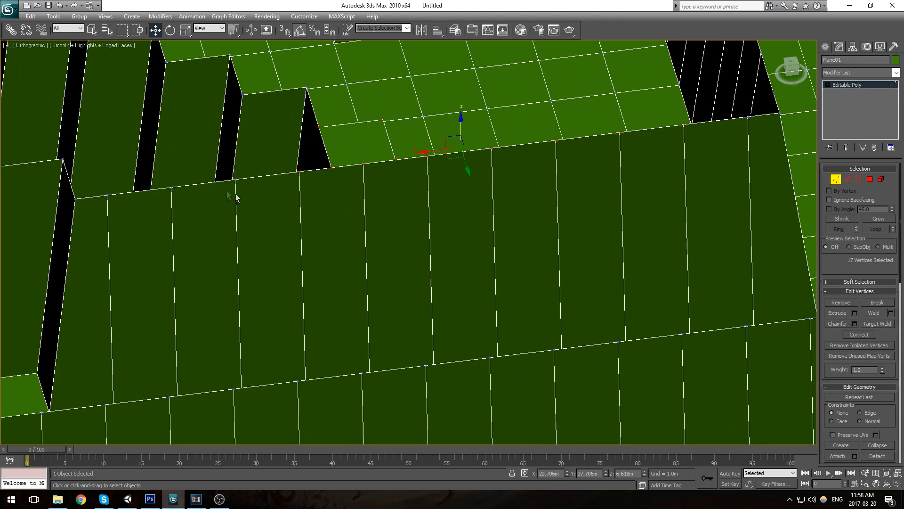
pyautogui.keyDown('ctrl'); pyautogui.moveTo(164, 179); pyautogui.dragTo(183, 194); pyautogui.keyUp('ctrl')
pyautogui.keyDown('ctrl'); pyautogui.moveTo(230, 176); pyautogui.dragTo(247, 190); pyautogui.keyUp('ctrl')
pyautogui.keyDown('ctrl'); pyautogui.moveTo(101, 189); pyautogui.dragTo(121, 206); pyautogui.keyUp('ctrl')
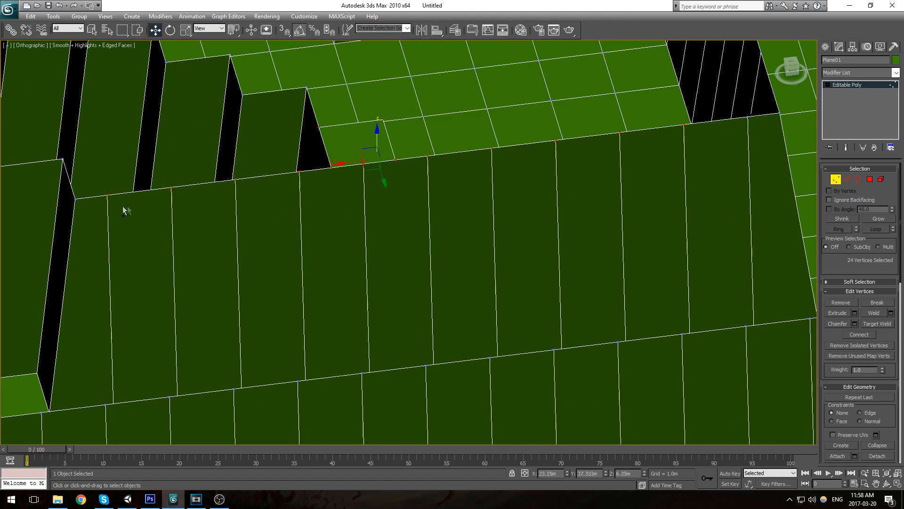
# Step: Try to lower the selected inner wall top vertices, undoing each move
pyautogui.scroll(-3, 255, 219)
pyautogui.keyDown('alt'); pyautogui.moveTo(256, 220); pyautogui.dragTo(442, 158, button='middle'); pyautogui.keyUp('alt')
pyautogui.moveTo(422, 109); pyautogui.dragTo(416, 140)
pyautogui.moveTo(373, 109); pyautogui.dragTo(375, 157, button='middle')
pyautogui.moveTo(312, 149); pyautogui.dragTo(344, 211)
pyautogui.moveTo(427, 154); pyautogui.dragTo(427, 202)
pyautogui.hotkey('ctrl', 'z')
pyautogui.keyDown('alt'); pyautogui.moveTo(380, 192); pyautogui.dragTo(485, 270, button='middle'); pyautogui.keyUp('alt')
pyautogui.moveTo(434, 152); pyautogui.dragTo(433, 169)
pyautogui.hotkey('ctrl', 'z')
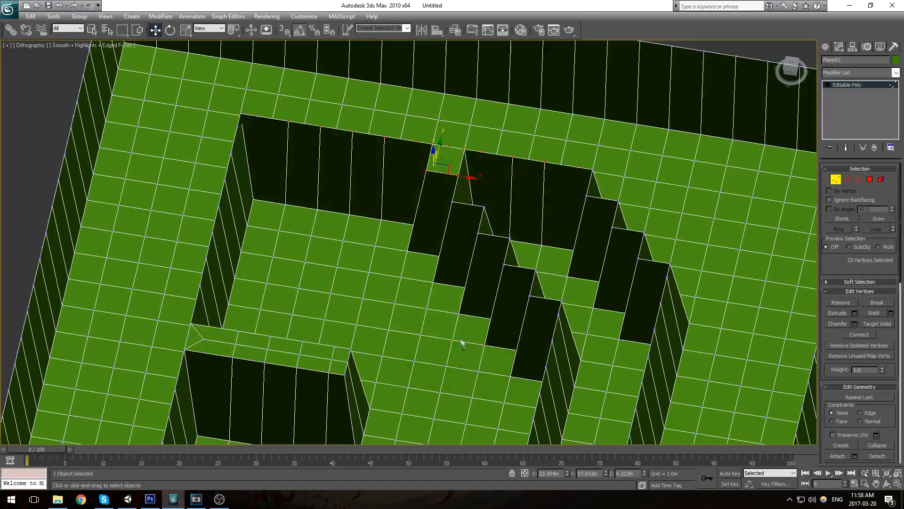
pyautogui.moveTo(429, 136)
pyautogui.mouseDown()
pyautogui.moveTo(429, 161)
pyautogui.moveTo(429, 150)
pyautogui.mouseUp()
pyautogui.hotkey('ctrl', 'z')
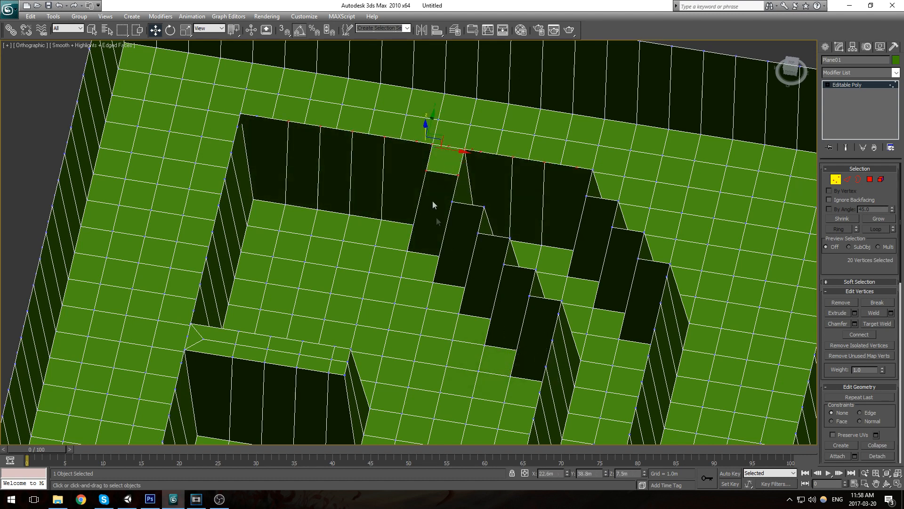
pyautogui.moveTo(424, 127); pyautogui.dragTo(424, 143)
pyautogui.keyDown('alt'); pyautogui.moveTo(512, 216); pyautogui.dragTo(521, 234, button='middle'); pyautogui.keyUp('alt')
pyautogui.hotkey('ctrl', 'z')
# Step: Deselect the stray vertices at the stepped wall junction and add the matching top vertices of the outer wall to the selection
pyautogui.moveTo(491, 171); pyautogui.dragTo(500, 230, button='middle')
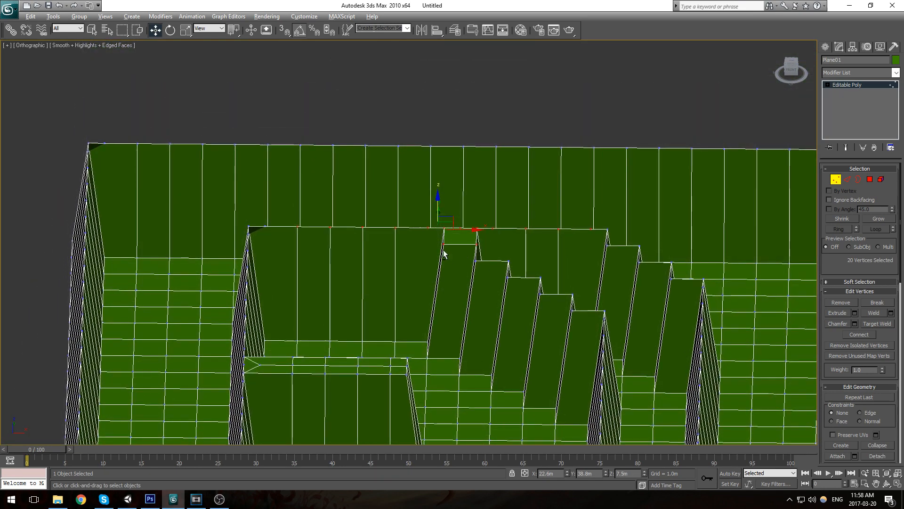
pyautogui.keyDown('alt'); pyautogui.moveTo(477, 257); pyautogui.dragTo(478, 257); pyautogui.keyUp('alt')
pyautogui.moveTo(435, 196); pyautogui.dragTo(417, 191)
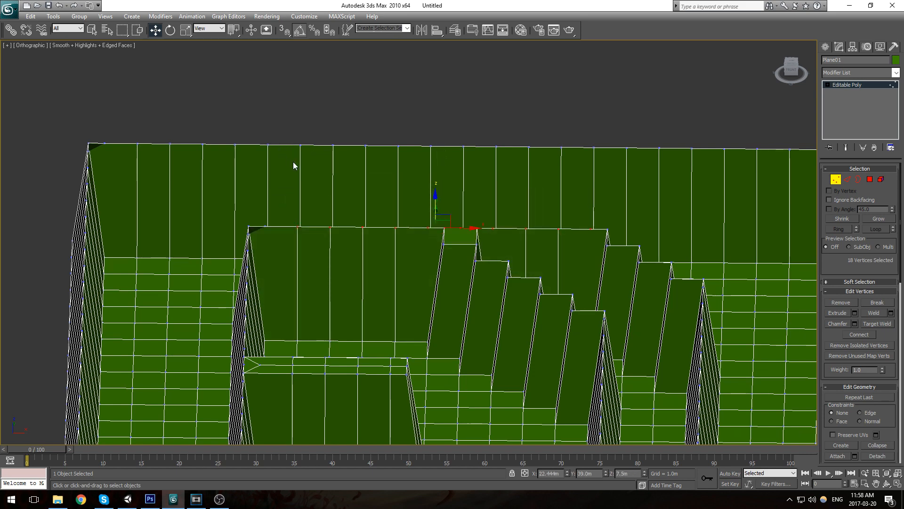
pyautogui.keyDown('alt'); pyautogui.moveTo(293, 165); pyautogui.dragTo(296, 147, button='middle'); pyautogui.keyUp('alt')
pyautogui.moveTo(291, 108); pyautogui.dragTo(589, 134)
pyautogui.keyDown('alt'); pyautogui.moveTo(589, 134); pyautogui.dragTo(394, 267, button='middle'); pyautogui.keyUp('alt')
pyautogui.moveTo(389, 267); pyautogui.dragTo(390, 291)
pyautogui.hotkey('ctrl', 'z')
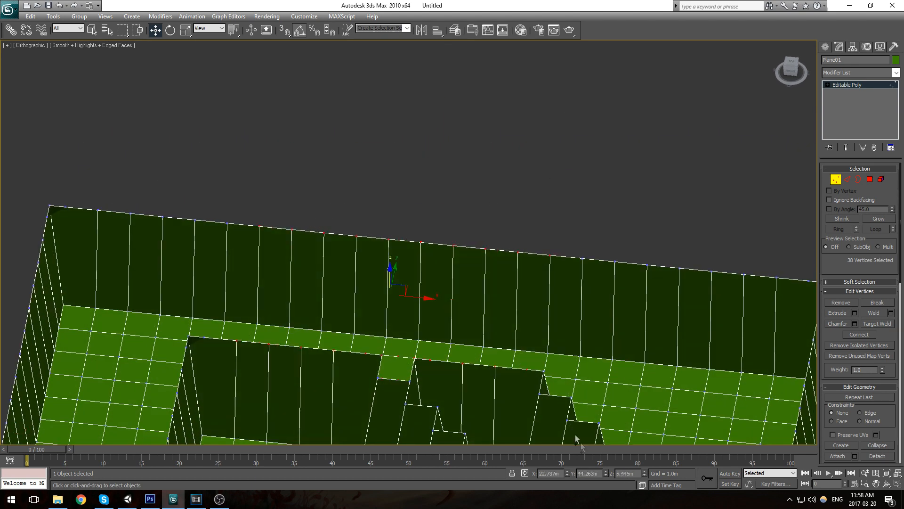
# Step: Try to set the Z position of the selected wall-top vertices to -5 m, and undo it
pyautogui.doubleClick(633, 474)
pyautogui.write('-5')
pyautogui.press('Return')
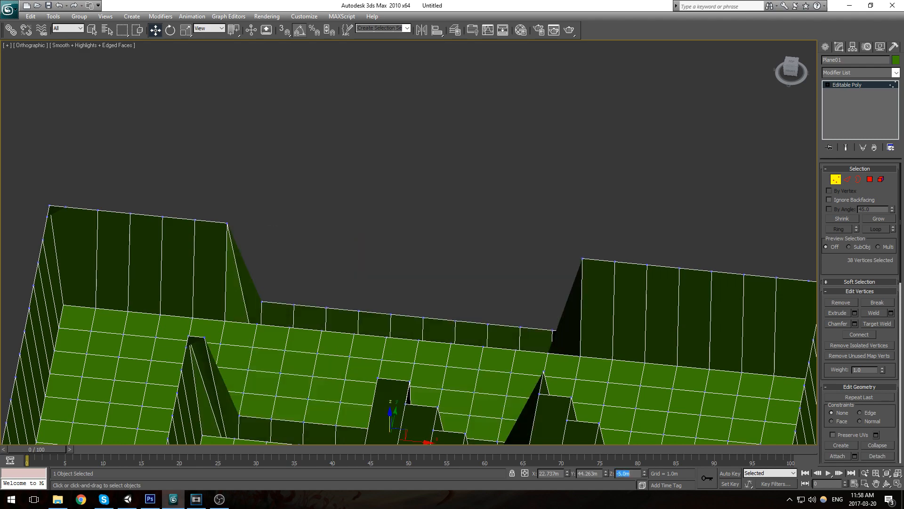
pyautogui.moveTo(343, 439); pyautogui.dragTo(367, 231, button='middle')
pyautogui.hotkey('ctrl', 'z')
# Step: Set the Z position of the selected inner and outer wall-top vertices to 5 m
pyautogui.moveTo(530, 195); pyautogui.dragTo(517, 340, button='middle')
pyautogui.press('Return')
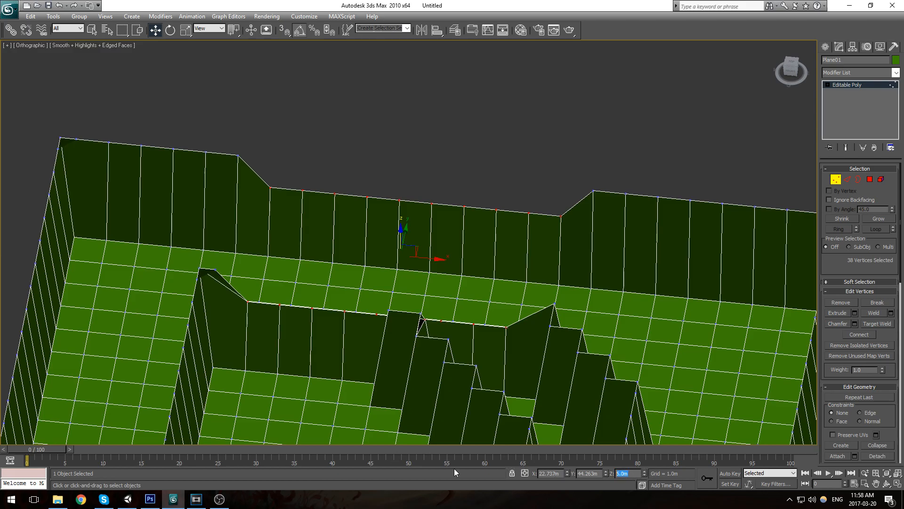
# Step: Select the top edges along the lowered section of the outer wall
pyautogui.scroll(3, 399, 247)
pyautogui.keyDown('alt'); pyautogui.moveTo(396, 248); pyautogui.dragTo(325, 210, button='middle'); pyautogui.keyUp('alt')
pyautogui.press('2')
pyautogui.click(325, 151)
pyautogui.keyDown('alt'); pyautogui.moveTo(325, 151); pyautogui.dragTo(340, 263, button='middle'); pyautogui.keyUp('alt')
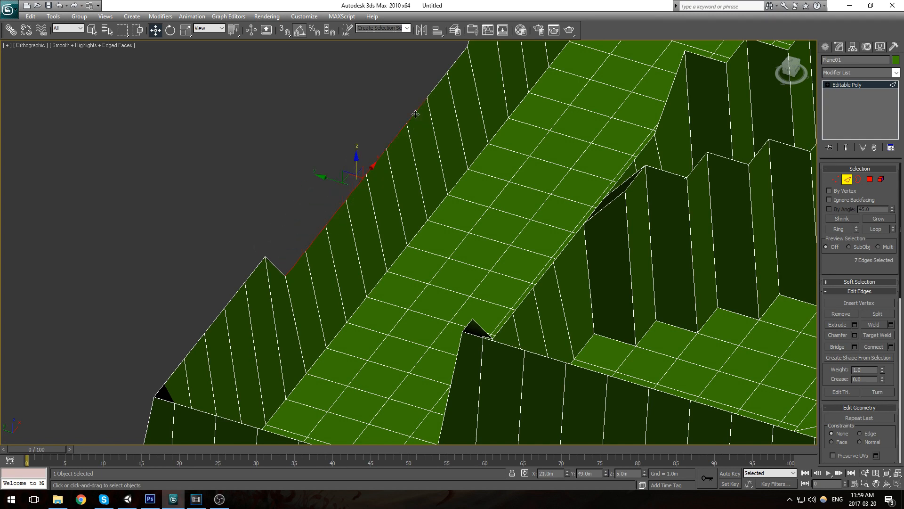
pyautogui.scroll(-5, 452, 85)
pyautogui.keyDown('alt'); pyautogui.moveTo(451, 115); pyautogui.dragTo(410, 143, button='middle'); pyautogui.keyUp('alt')
pyautogui.scroll(3, 504, 177)
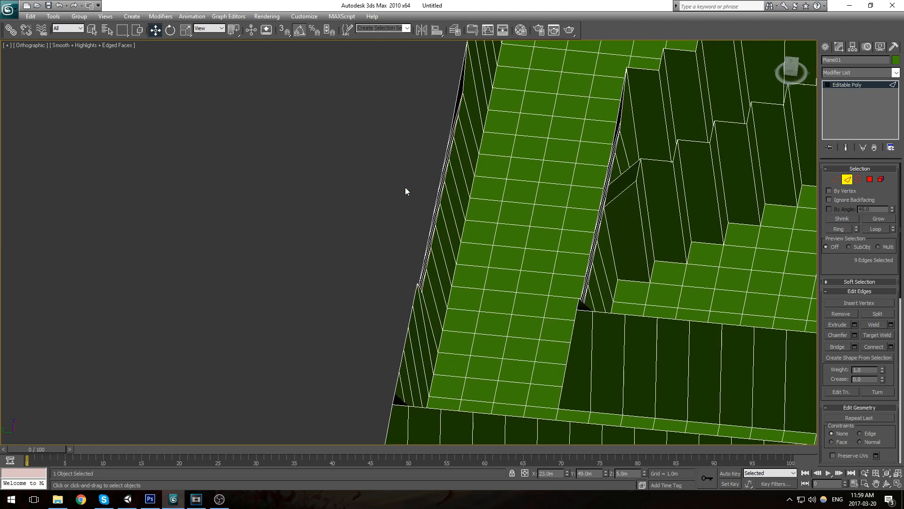
# Step: Undo the last edge edits, and try again to extend the outer wall's lowered top edges into new faces
pyautogui.hotkey('ctrl', 'z')
pyautogui.hotkey('ctrl', 'z')
pyautogui.click(403, 187)
pyautogui.hotkey('ctrl', 'z')
pyautogui.keyDown('alt'); pyautogui.moveTo(428, 193); pyautogui.dragTo(437, 197, button='middle'); pyautogui.keyUp('alt')
pyautogui.moveTo(506, 210); pyautogui.dragTo(314, 188, button='middle')
pyautogui.scroll(4, 395, 204)
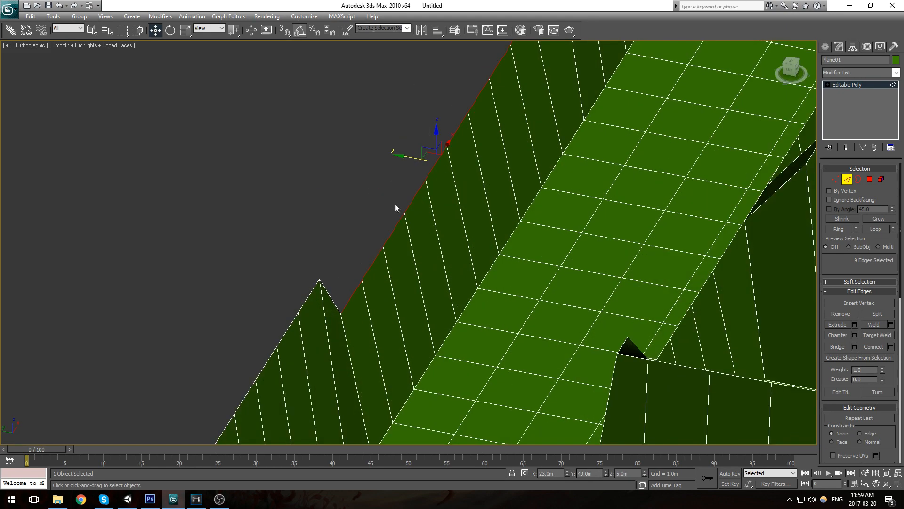
pyautogui.keyDown('shift'); pyautogui.moveTo(395, 204); pyautogui.dragTo(408, 210); pyautogui.keyUp('shift')
pyautogui.scroll(-4, 413, 221)
pyautogui.hotkey('ctrl', 'z')
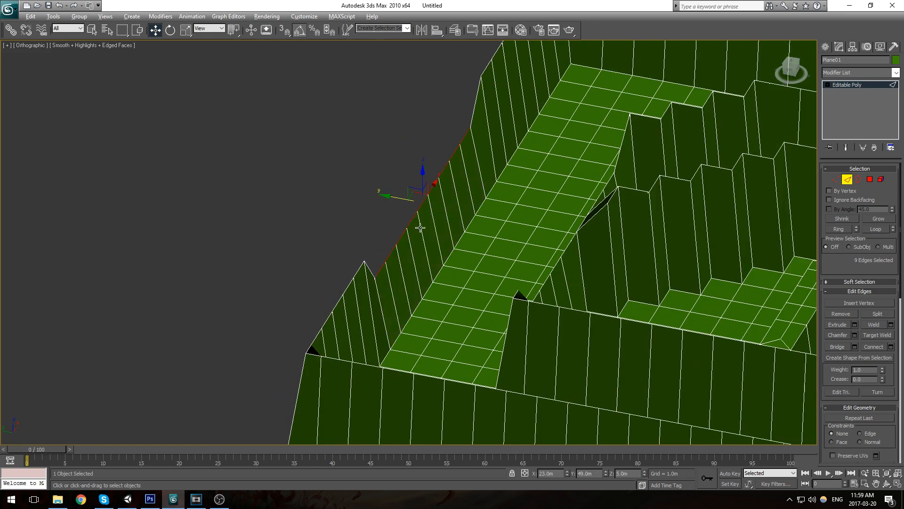
pyautogui.keyDown('alt'); pyautogui.moveTo(420, 227); pyautogui.dragTo(383, 225, button='middle'); pyautogui.keyUp('alt')
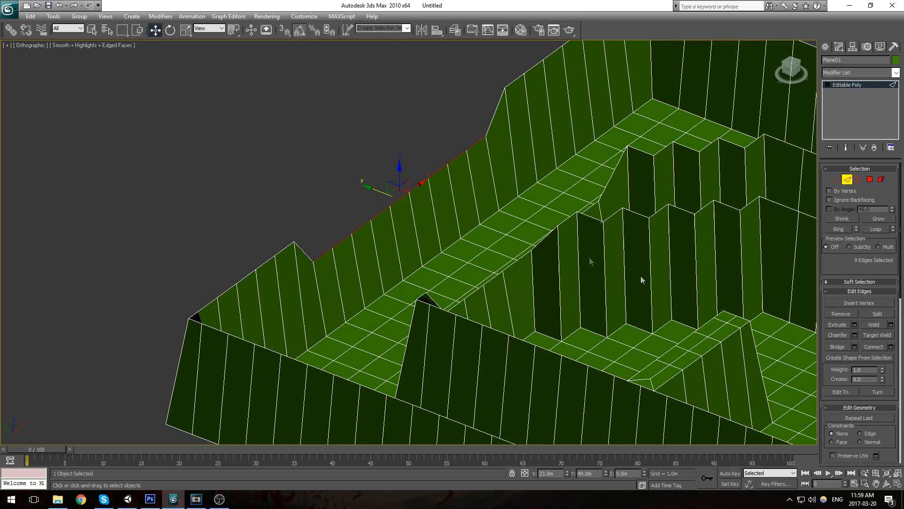
pyautogui.click(378, 193)
pyautogui.doubleClick(387, 203)
pyautogui.keyDown('alt'); pyautogui.moveTo(471, 258); pyautogui.dragTo(371, 212, button='middle'); pyautogui.keyUp('alt')
# Step: Delete the malformed polygon at the end of the lowered inner wall section beside the stepped wall
pyautogui.press('4')
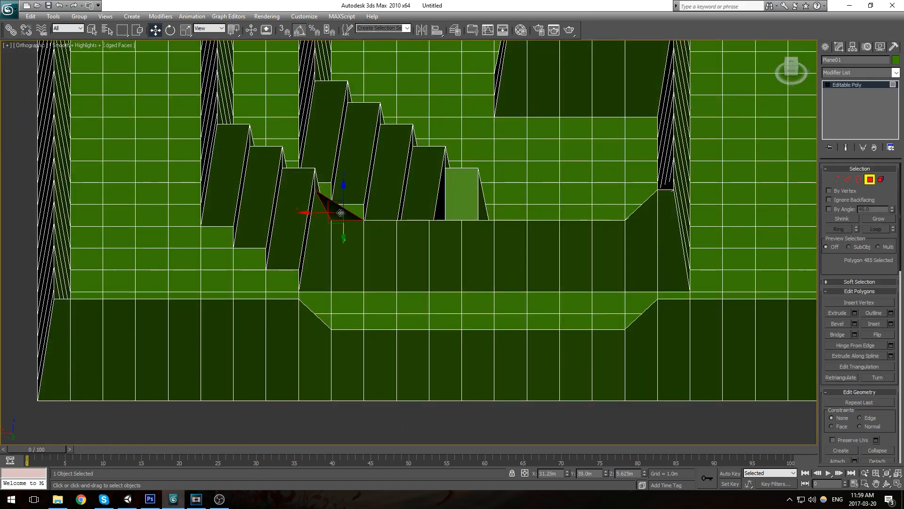
pyautogui.scroll(3, 400, 218)
pyautogui.click(325, 201)
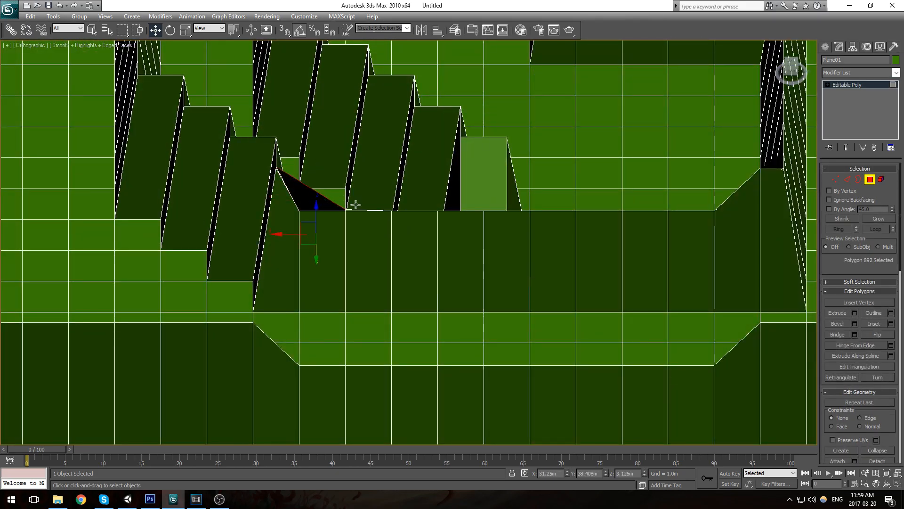
pyautogui.keyDown('alt'); pyautogui.moveTo(363, 202); pyautogui.dragTo(371, 228, button='middle'); pyautogui.keyUp('alt')
pyautogui.scroll(2, 371, 222)
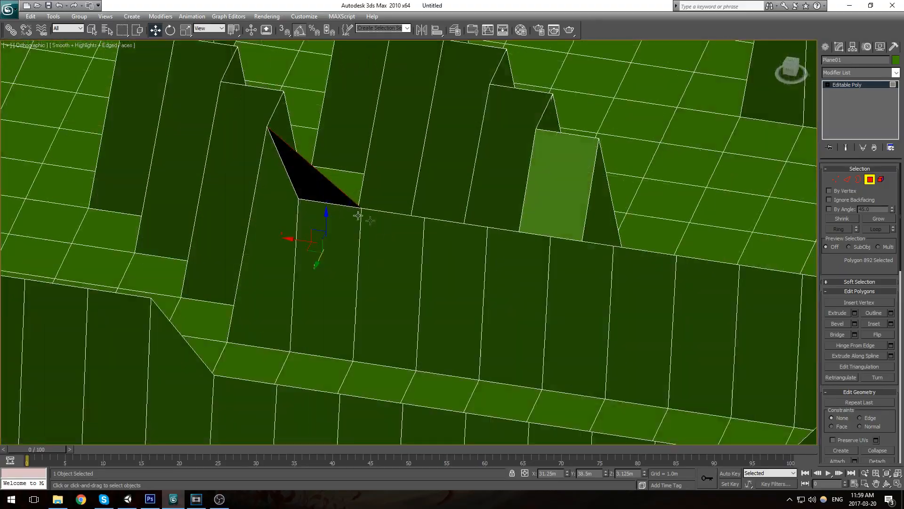
pyautogui.press('Delete')
# Step: Extend the hole's upper open edge downward and target weld its two new vertices to the corners at the wall's base
pyautogui.keyDown('alt'); pyautogui.moveTo(329, 215); pyautogui.dragTo(214, 227, button='middle'); pyautogui.keyUp('alt')
pyautogui.moveTo(214, 227); pyautogui.dragTo(286, 305, button='middle')
pyautogui.press('2')
pyautogui.keyDown('alt'); pyautogui.moveTo(215, 108); pyautogui.dragTo(202, 145, button='middle'); pyautogui.keyUp('alt')
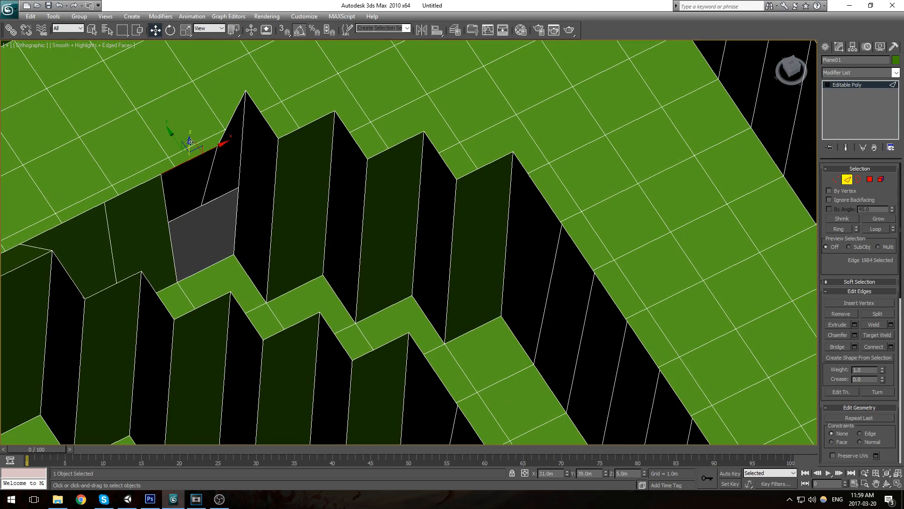
pyautogui.press('1')
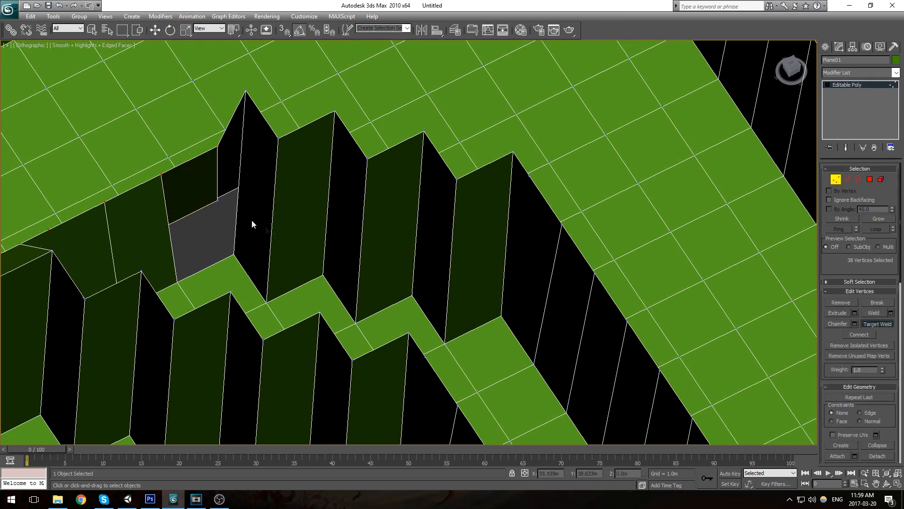
pyautogui.click(218, 200)
pyautogui.click(233, 254)
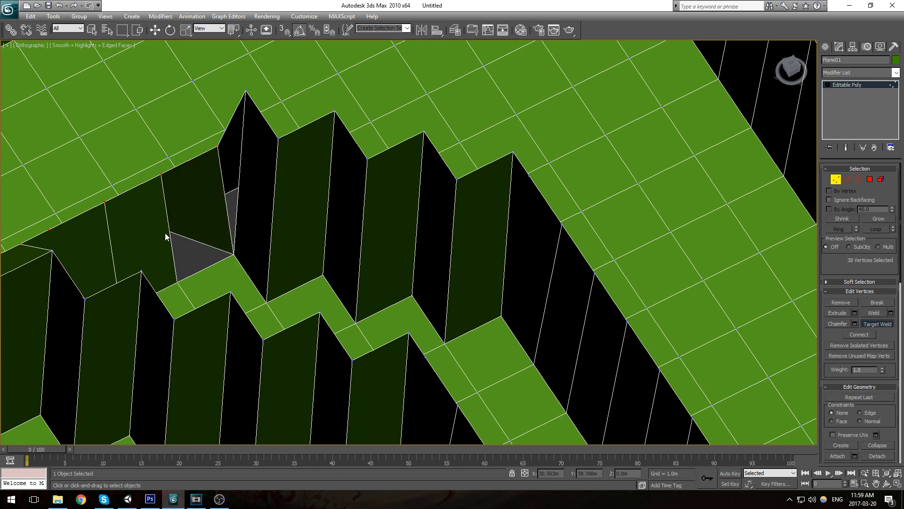
pyautogui.keyDown('alt'); pyautogui.moveTo(171, 233); pyautogui.dragTo(144, 217, button='middle'); pyautogui.keyUp('alt')
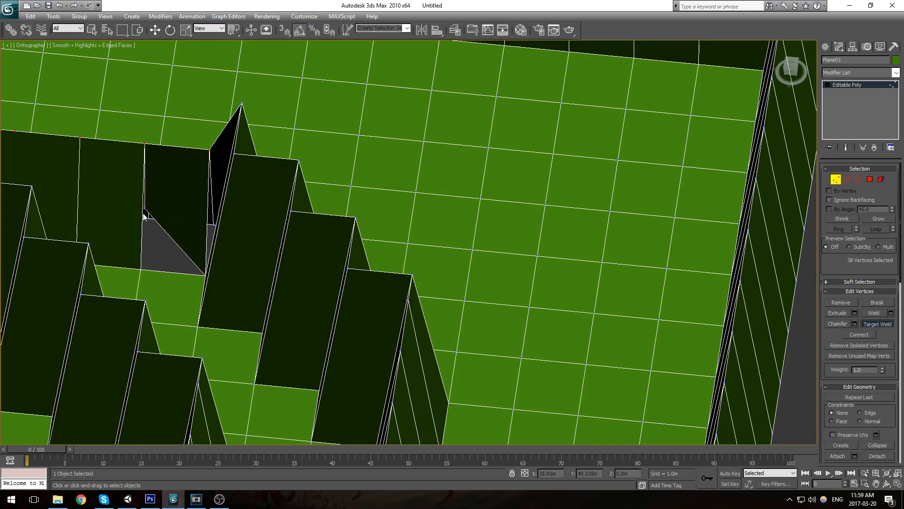
pyautogui.click(141, 269)
# Step: Cap the open three-edge border at the end of the stepped inner wall
pyautogui.scroll(-4, 222, 244)
pyautogui.keyDown('alt'); pyautogui.moveTo(222, 243); pyautogui.dragTo(330, 235, button='middle'); pyautogui.keyUp('alt')
pyautogui.scroll(5, 331, 217)
pyautogui.press('2')
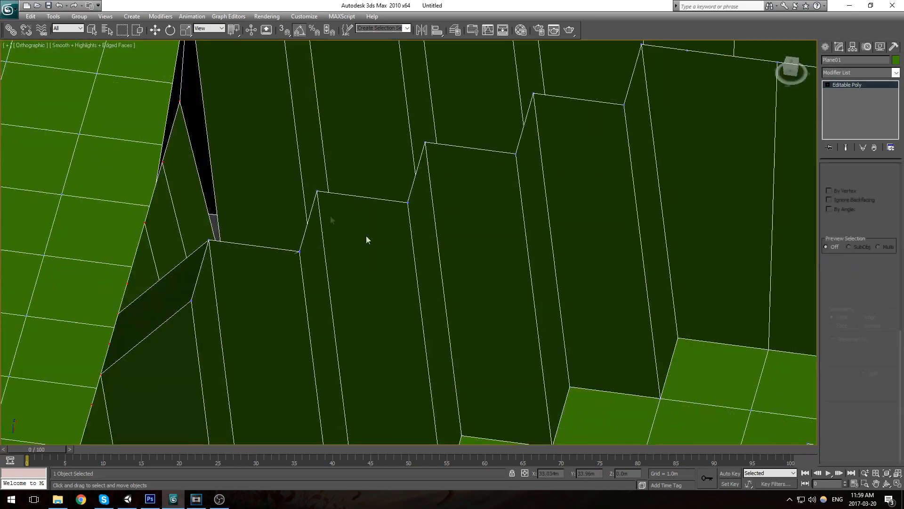
pyautogui.scroll(-7, 277, 227)
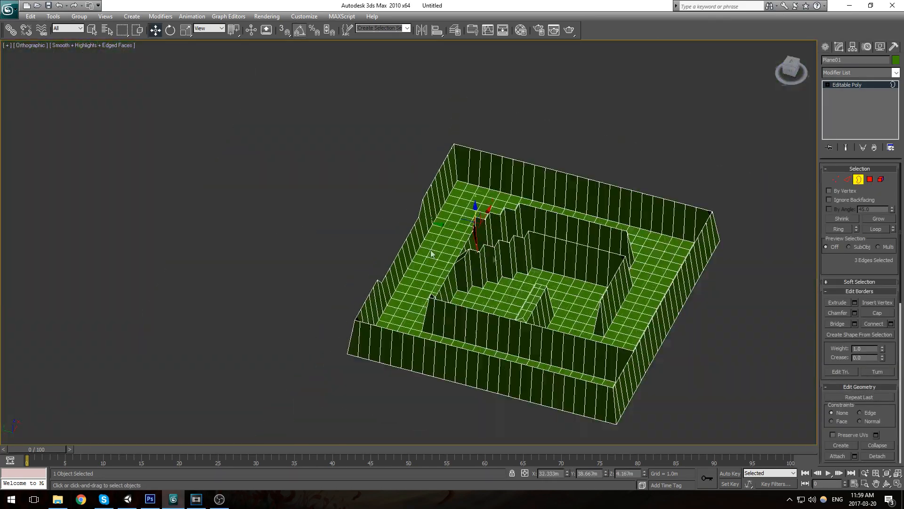
pyautogui.moveTo(716, 330); pyautogui.dragTo(542, 273, button='middle')
pyautogui.scroll(3, 542, 273)
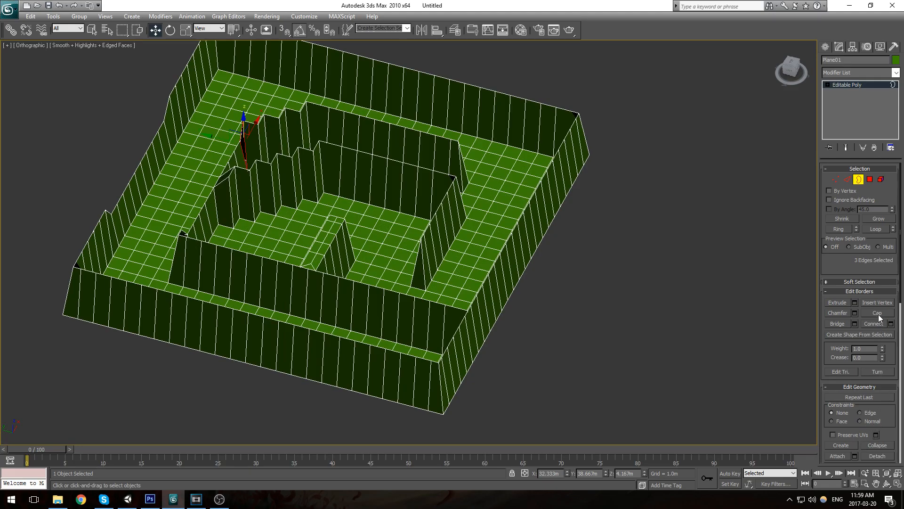
# Step: Delete the stray polygons around the patched end of the stepped inner wall
pyautogui.scroll(6, 311, 210)
pyautogui.keyDown('alt'); pyautogui.moveTo(146, 164); pyautogui.dragTo(282, 221, button='middle'); pyautogui.keyUp('alt')
pyautogui.scroll(-6, 283, 220)
pyautogui.scroll(6, 289, 218)
pyautogui.press('4')
pyautogui.click(66, 194)
pyautogui.moveTo(68, 193); pyautogui.dragTo(220, 215, button='middle')
pyautogui.press('Delete')
pyautogui.click(135, 207)
pyautogui.scroll(1, 233, 207)
pyautogui.scroll(2, 285, 208)
pyautogui.click(201, 172)
pyautogui.press('Delete')
pyautogui.click(232, 217)
# Step: Cap the open border on the slope where the inner wall drops from its high corner to the lowered section
pyautogui.scroll(-6, 239, 218)
pyautogui.moveTo(471, 297); pyautogui.dragTo(257, 143, button='middle')
pyautogui.press('f')
pyautogui.scroll(10, 412, 237)
pyautogui.keyDown('alt'); pyautogui.moveTo(419, 212); pyautogui.dragTo(380, 208, button='middle'); pyautogui.keyUp('alt')
pyautogui.scroll(3, 304, 212)
pyautogui.keyDown('alt'); pyautogui.moveTo(304, 212); pyautogui.dragTo(414, 130, button='middle'); pyautogui.keyUp('alt')
pyautogui.press('2')
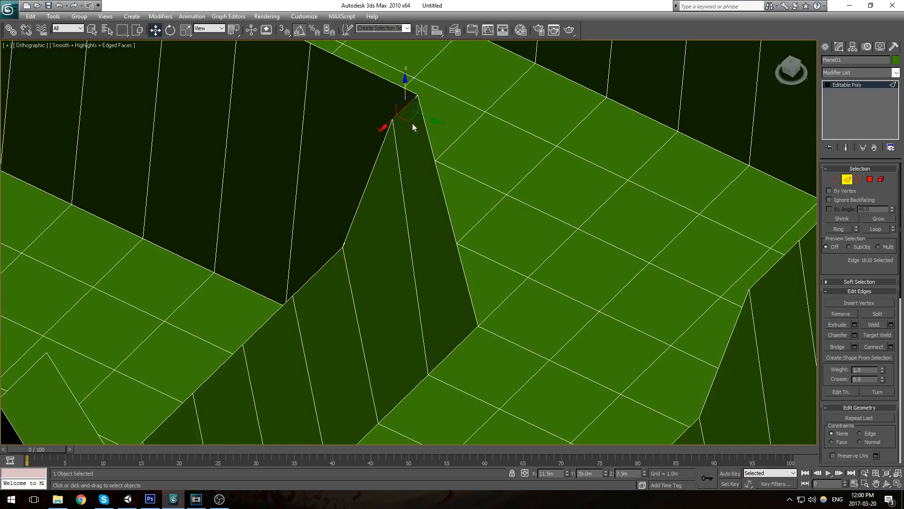
pyautogui.keyDown('alt'); pyautogui.moveTo(422, 134); pyautogui.dragTo(499, 235, button='middle'); pyautogui.keyUp('alt')
pyautogui.moveTo(499, 235); pyautogui.dragTo(435, 161, button='middle')
pyautogui.press('2')
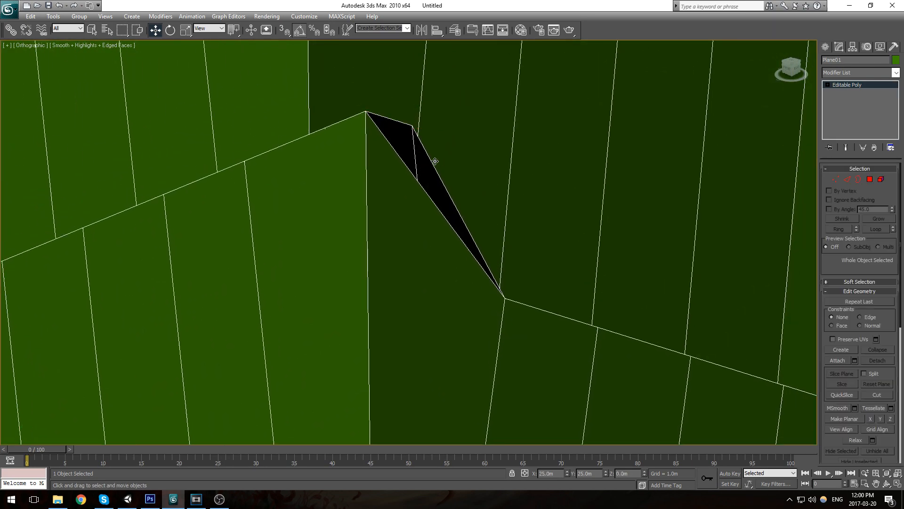
pyautogui.press('3')
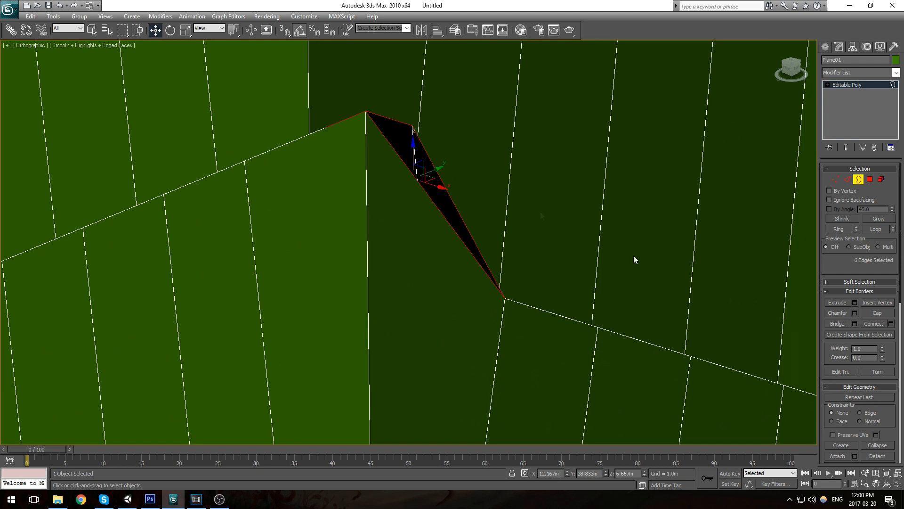
pyautogui.press('1')
pyautogui.press('3')
pyautogui.click(876, 313)
# Step: Target weld the stray vertex on the inner wall's top edge to the corner of the capped slope
pyautogui.keyDown('alt'); pyautogui.moveTo(464, 178); pyautogui.dragTo(316, 276, button='middle'); pyautogui.keyUp('alt')
pyautogui.press('1')
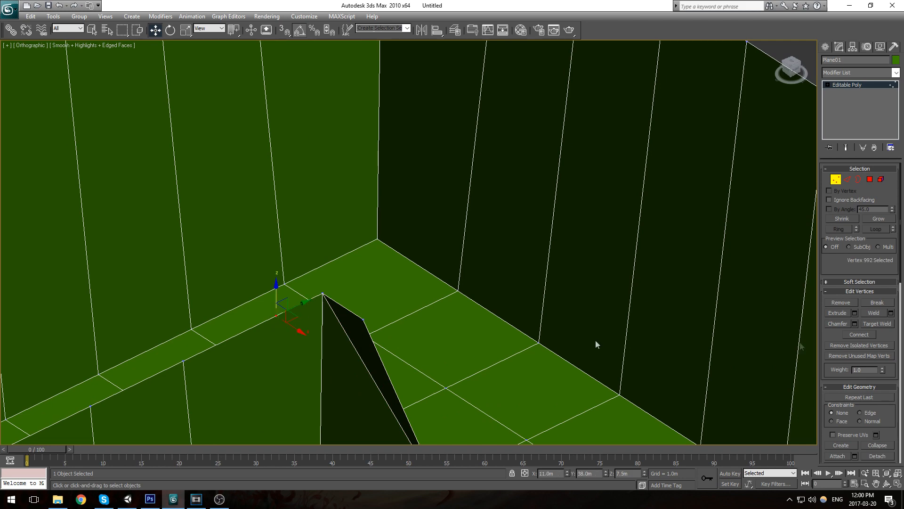
pyautogui.click(877, 325)
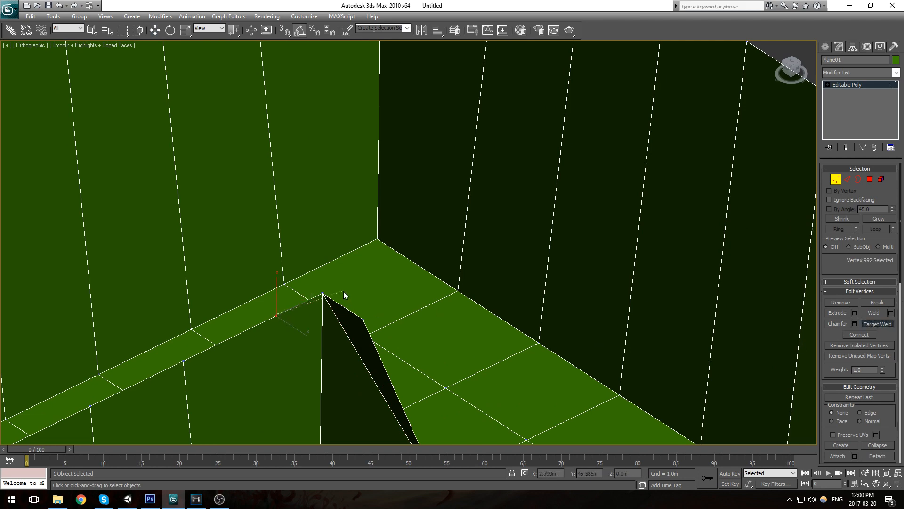
pyautogui.scroll(-4, 330, 296)
pyautogui.press('1')
# Step: Delete the corridor-facing polygons one by one along the lowered inner wall section
pyautogui.scroll(-5, 445, 358)
pyautogui.moveTo(432, 329); pyautogui.dragTo(424, 245, button='middle')
pyautogui.scroll(3, 377, 263)
pyautogui.press('2')
pyautogui.click(345, 270)
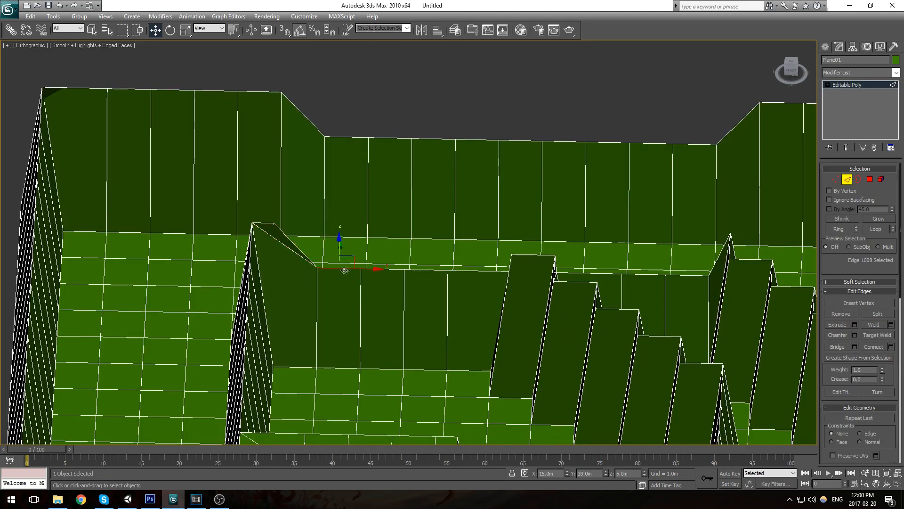
pyautogui.keyDown('alt'); pyautogui.moveTo(385, 270); pyautogui.dragTo(270, 198, button='middle'); pyautogui.keyUp('alt')
pyautogui.press('4')
pyautogui.click(267, 200)
pyautogui.press('Delete')
pyautogui.click(256, 222)
pyautogui.press('Delete')
pyautogui.click(239, 252)
pyautogui.press('Delete')
pyautogui.click(228, 271)
pyautogui.press('Delete')
pyautogui.click(219, 298)
pyautogui.keyDown('alt'); pyautogui.moveTo(196, 271); pyautogui.dragTo(301, 280, button='middle'); pyautogui.keyUp('alt')
pyautogui.click(211, 242)
pyautogui.press('Delete')
pyautogui.click(162, 239)
pyautogui.press('Delete')
pyautogui.click(118, 235)
pyautogui.press('Delete')
pyautogui.click(84, 233)
pyautogui.press('Delete')
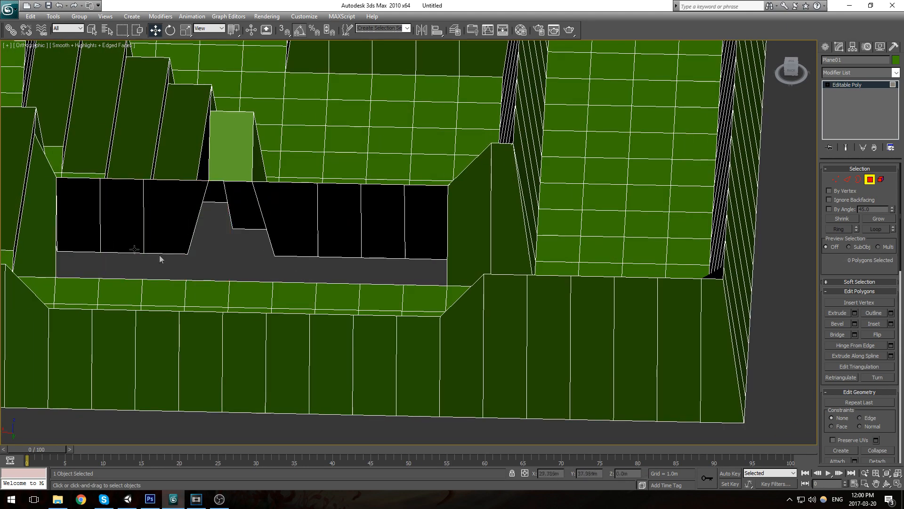
# Step: Extend the open sloped edge at the end of the stepped wall into a narrow new face
pyautogui.scroll(-3, 262, 270)
pyautogui.keyDown('alt'); pyautogui.moveTo(263, 270); pyautogui.dragTo(352, 252, button='middle'); pyautogui.keyUp('alt')
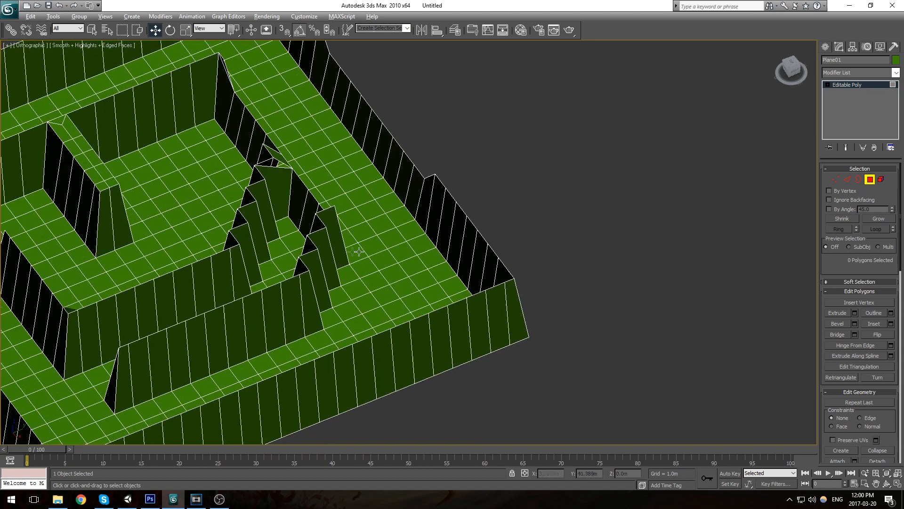
pyautogui.scroll(-5, 344, 226)
pyautogui.scroll(10, 372, 285)
pyautogui.press('3')
pyautogui.click(357, 267)
pyautogui.keyDown('alt'); pyautogui.moveTo(349, 266); pyautogui.dragTo(259, 183, button='middle'); pyautogui.keyUp('alt')
pyautogui.press('2')
pyautogui.click(262, 186)
pyautogui.moveTo(288, 188); pyautogui.dragTo(301, 186)
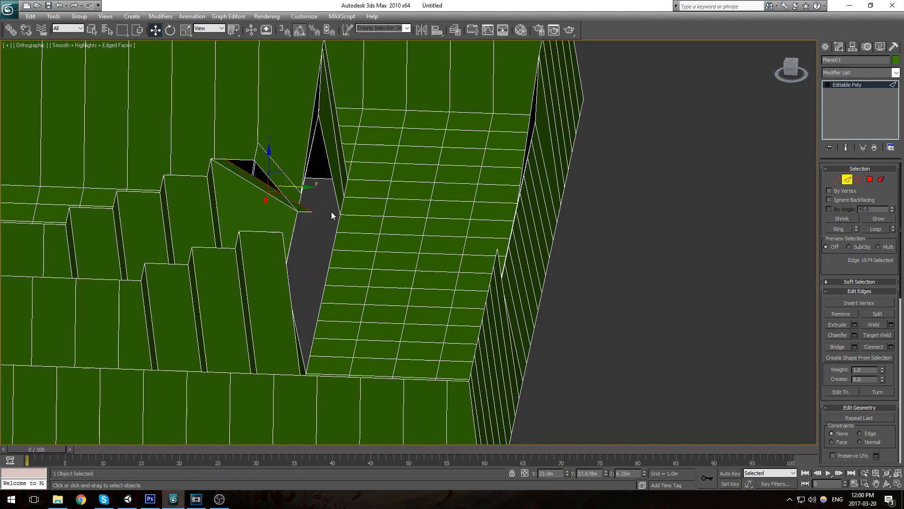
# Step: Target weld the new face's vertices to the neighbouring corners at the top and foot of the slope
pyautogui.press('1')
pyautogui.click(876, 326)
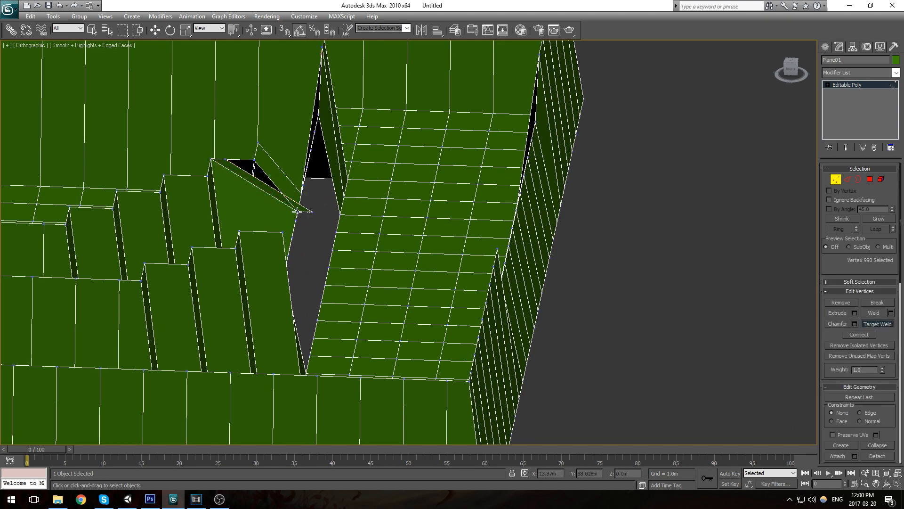
pyautogui.click(255, 160)
pyautogui.scroll(-3, 344, 194)
pyautogui.moveTo(346, 194); pyautogui.dragTo(539, 179, button='middle')
pyautogui.keyDown('alt'); pyautogui.moveTo(539, 179); pyautogui.dragTo(522, 198, button='middle'); pyautogui.keyUp('alt')
pyautogui.press('1')
# Step: Delete the corridor-facing polygons one by one along the lowered outer wall section
pyautogui.scroll(3, 522, 199)
pyautogui.press('4')
pyautogui.scroll(2, 418, 182)
pyautogui.click(418, 182)
pyautogui.press('Delete')
pyautogui.click(503, 202)
pyautogui.press('Delete')
pyautogui.click(537, 221)
pyautogui.press('Delete')
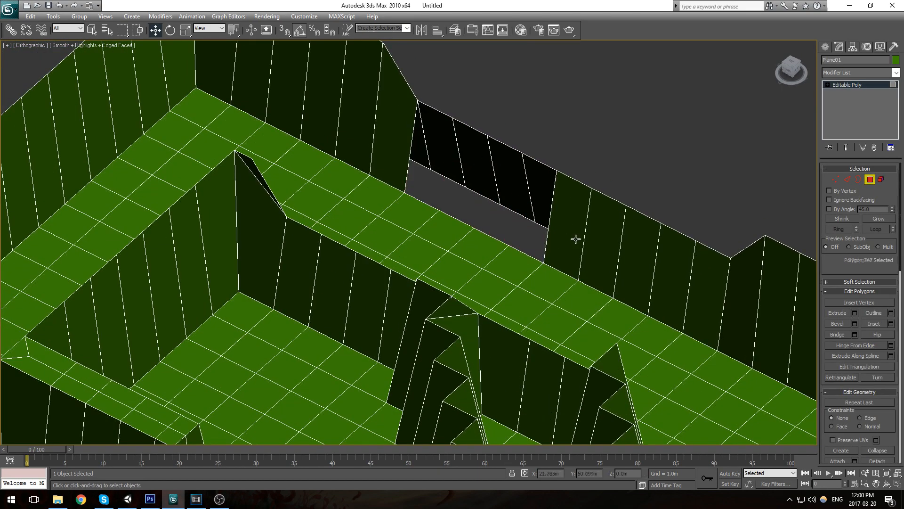
pyautogui.click(572, 238)
pyautogui.press('Delete')
pyautogui.click(608, 257)
pyautogui.press('Delete')
pyautogui.click(636, 276)
pyautogui.press('Delete')
pyautogui.click(675, 284)
pyautogui.press('Delete')
pyautogui.click(710, 298)
pyautogui.press('Delete')
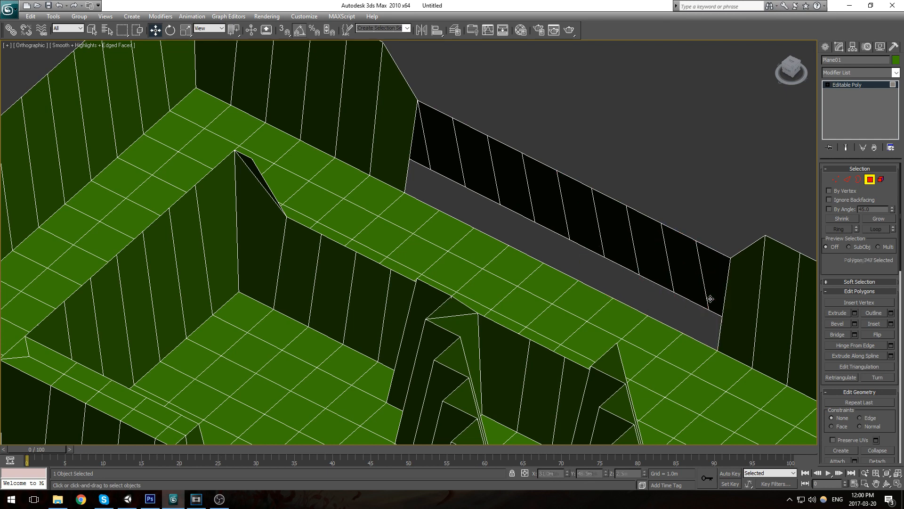
pyautogui.press('2')
pyautogui.click(674, 229)
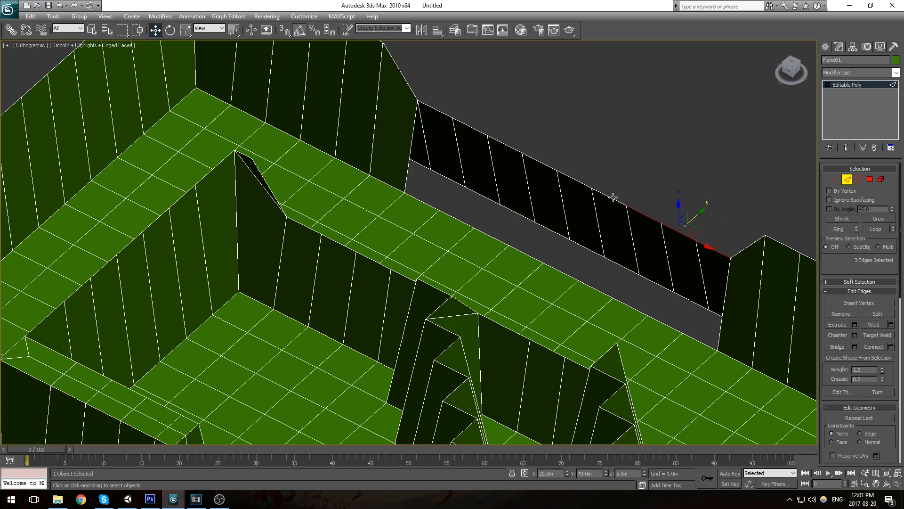
pyautogui.keyDown('ctrl'); pyautogui.click(447, 116); pyautogui.keyUp('ctrl')
pyautogui.click(424, 203)
# Step: Select the corridor floor edges along the gaps in both the inner and outer lowered walls
pyautogui.keyDown('alt'); pyautogui.moveTo(425, 203); pyautogui.dragTo(270, 122, button='middle'); pyautogui.keyUp('alt')
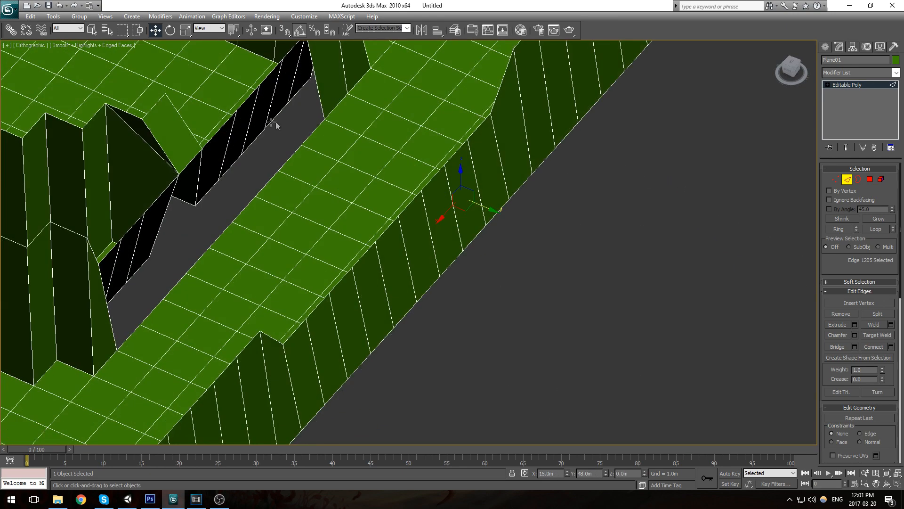
pyautogui.click(317, 128)
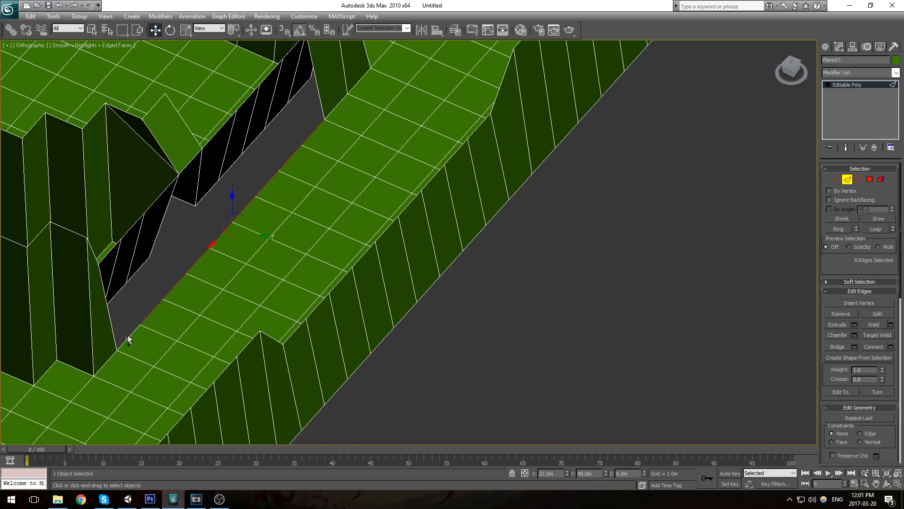
pyautogui.keyDown('alt'); pyautogui.moveTo(201, 278); pyautogui.dragTo(452, 285, button='middle'); pyautogui.keyUp('alt')
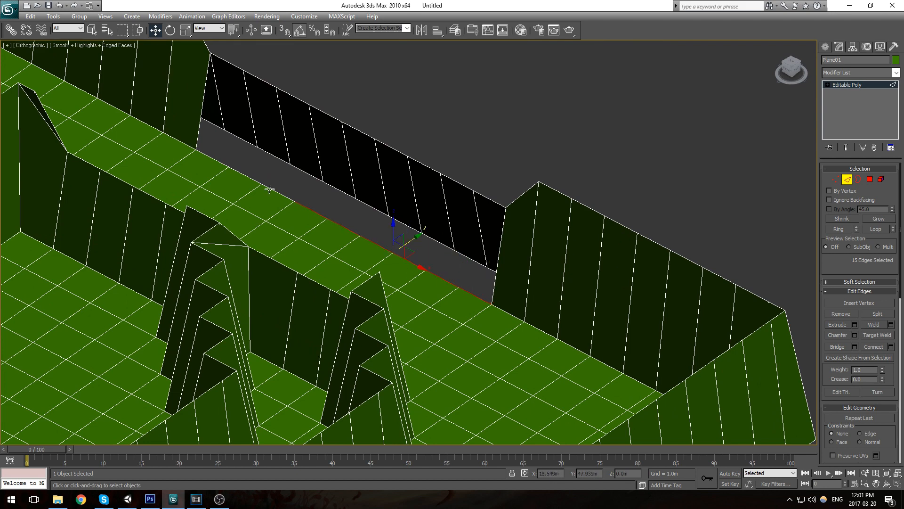
# Step: Try to extend the selected floor edges of both gaps upward into new wall faces
pyautogui.keyDown('alt'); pyautogui.moveTo(351, 204); pyautogui.dragTo(278, 179, button='middle'); pyautogui.keyUp('alt')
pyautogui.keyDown('shift'); pyautogui.moveTo(270, 179); pyautogui.dragTo(268, 134); pyautogui.keyUp('shift')
pyautogui.keyDown('alt'); pyautogui.moveTo(269, 135); pyautogui.dragTo(360, 190, button='middle'); pyautogui.keyUp('alt')
pyautogui.hotkey('ctrl', 'z')
pyautogui.moveTo(304, 184); pyautogui.dragTo(353, 208, button='middle')
pyautogui.keyDown('shift'); pyautogui.moveTo(345, 203); pyautogui.dragTo(345, 147); pyautogui.keyUp('shift')
pyautogui.moveTo(388, 171); pyautogui.dragTo(493, 278, button='middle')
pyautogui.keyDown('alt'); pyautogui.moveTo(441, 254); pyautogui.dragTo(466, 268, button='middle'); pyautogui.keyUp('alt')
pyautogui.keyDown('alt'); pyautogui.moveTo(507, 257); pyautogui.dragTo(419, 351, button='middle'); pyautogui.keyUp('alt')
pyautogui.hotkey('ctrl', 'z')
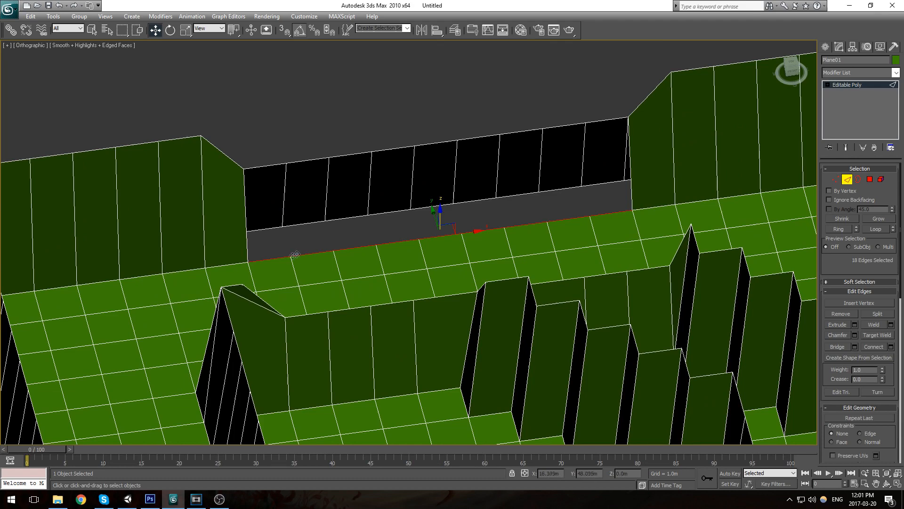
# Step: Deselect the floor edges along the outer wall gap, keeping only those beside the inner wall selected
pyautogui.keyDown('alt'); pyautogui.moveTo(251, 228); pyautogui.dragTo(638, 203); pyautogui.keyUp('alt')
pyautogui.keyDown('alt'); pyautogui.moveTo(507, 193); pyautogui.dragTo(272, 283); pyautogui.keyUp('alt')
pyautogui.moveTo(335, 257); pyautogui.dragTo(522, 259, button='middle')
pyautogui.press('f')
pyautogui.press('z')
pyautogui.scroll(-5, 453, 230)
pyautogui.keyDown('alt'); pyautogui.moveTo(453, 231); pyautogui.dragTo(419, 269, button='middle'); pyautogui.keyUp('alt')
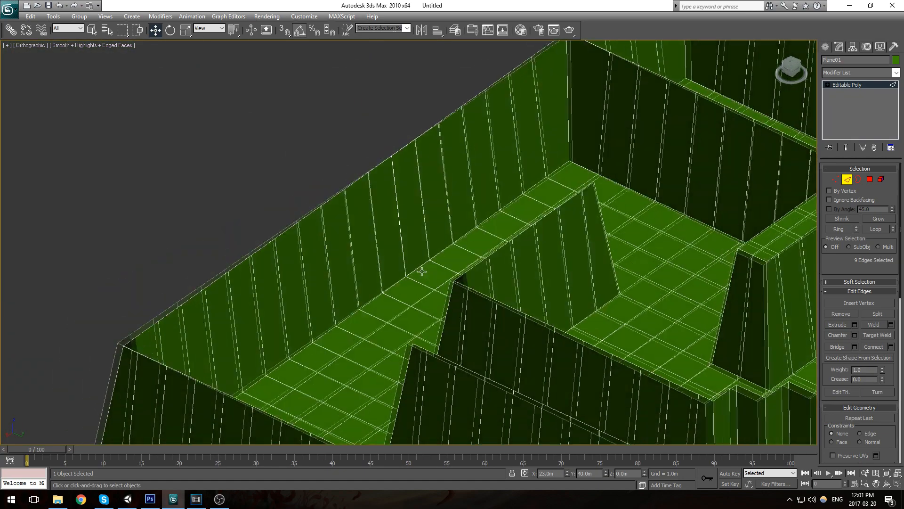
# Step: Extend the selected floor edges upward into new faces and set their Z height to 5 m
pyautogui.moveTo(528, 243); pyautogui.dragTo(236, 174, button='middle')
pyautogui.moveTo(612, 307); pyautogui.dragTo(384, 241, button='middle')
pyautogui.scroll(4, 456, 306)
pyautogui.moveTo(476, 324); pyautogui.dragTo(464, 292, button='middle')
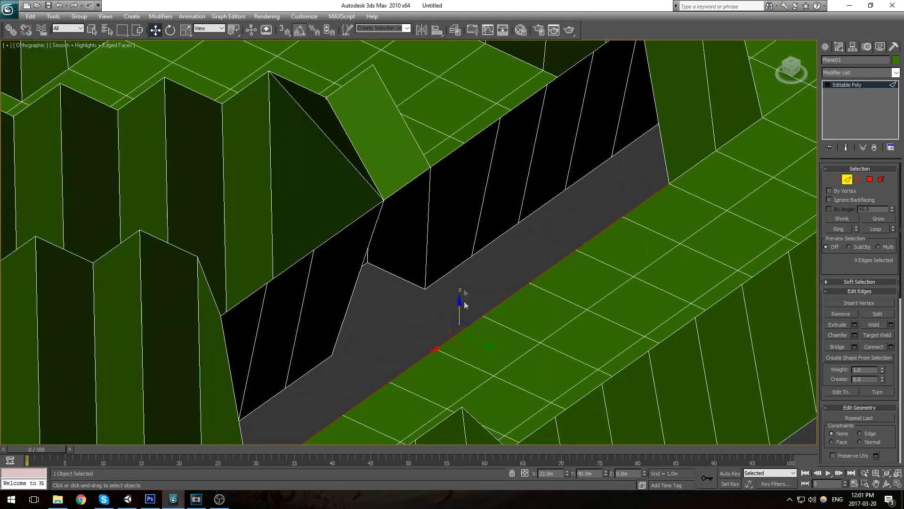
pyautogui.moveTo(458, 308); pyautogui.dragTo(459, 226)
pyautogui.doubleClick(626, 473)
pyautogui.write('5')
pyautogui.press('Return')
# Step: Try a Z height of 4 m for the new faces' top edges, and settle on 4.5 m
pyautogui.keyDown('alt'); pyautogui.moveTo(543, 214); pyautogui.dragTo(518, 228, button='middle'); pyautogui.keyUp('alt')
pyautogui.scroll(-3, 517, 227)
pyautogui.moveTo(518, 227); pyautogui.dragTo(498, 311, button='middle')
pyautogui.moveTo(475, 103); pyautogui.dragTo(467, 398, button='middle')
pyautogui.scroll(2, 466, 397)
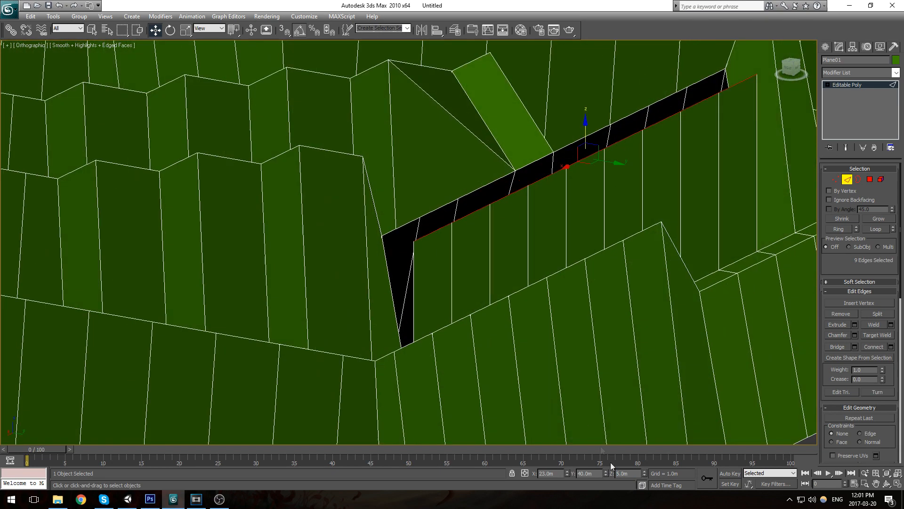
pyautogui.write('4')
pyautogui.press('Return')
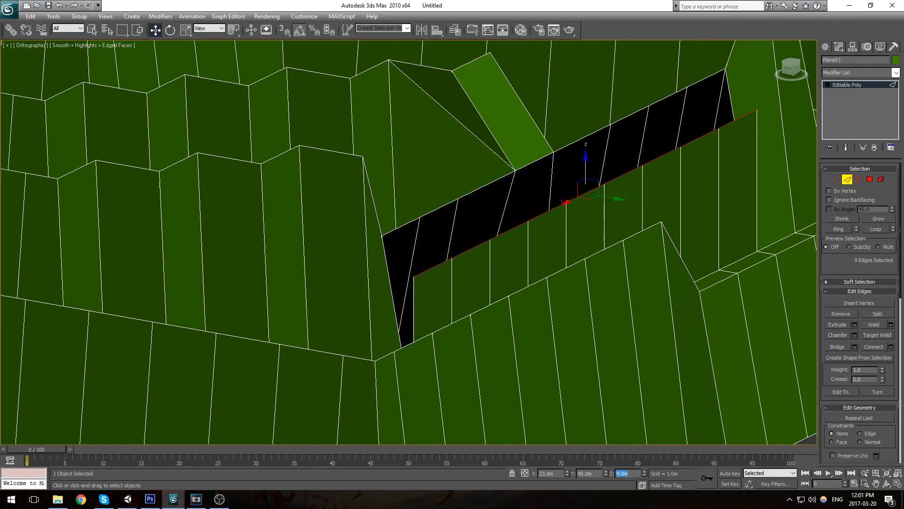
pyautogui.write('4.5')
pyautogui.press('Return')
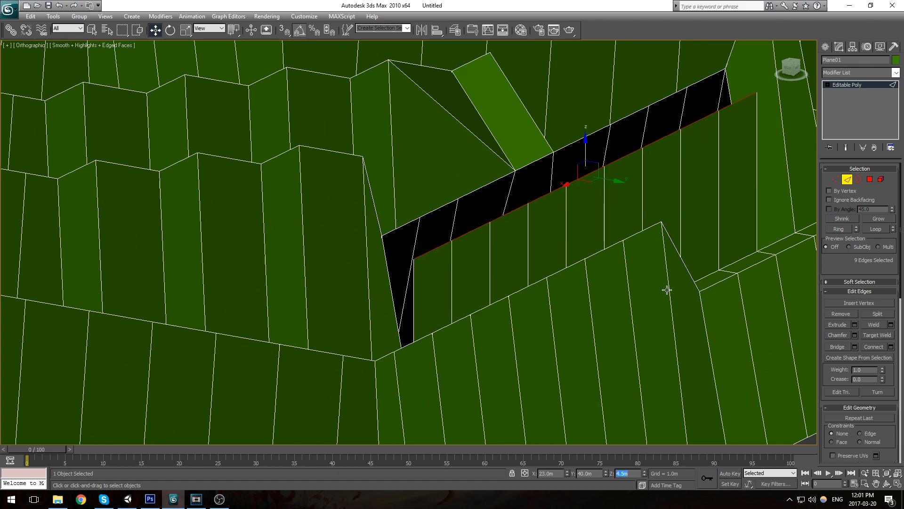
# Step: Extend the top edges across the corridor toward the outer wall and set their Y position to 48 m
pyautogui.keyDown('alt'); pyautogui.moveTo(637, 161); pyautogui.dragTo(538, 245, button='middle'); pyautogui.keyUp('alt')
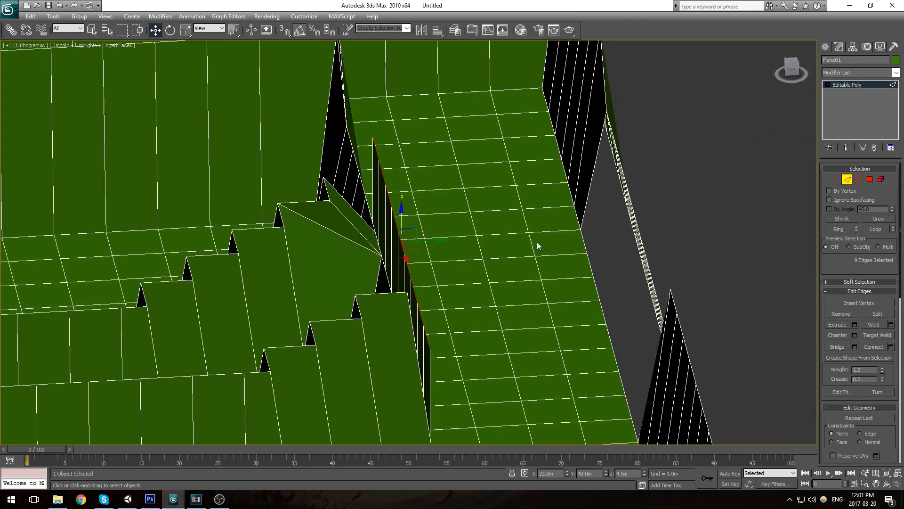
pyautogui.keyDown('alt'); pyautogui.moveTo(438, 238); pyautogui.dragTo(634, 343, button='middle'); pyautogui.keyUp('alt')
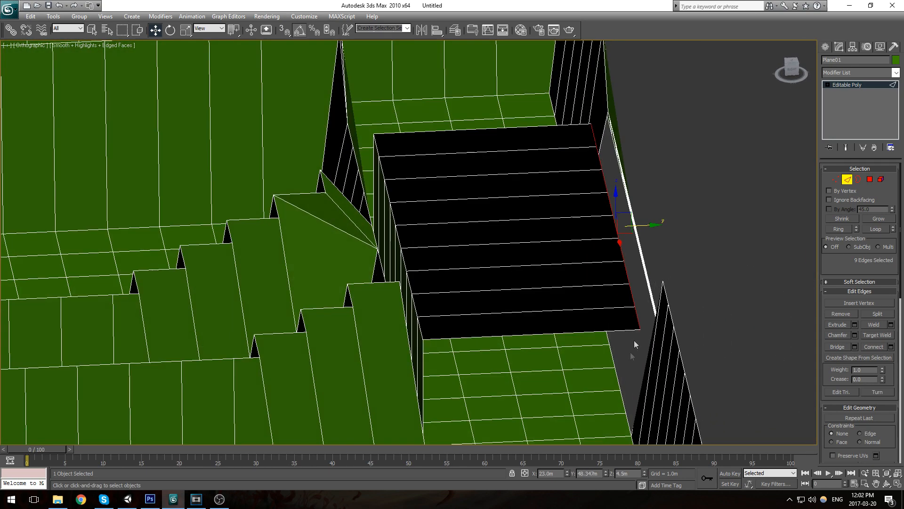
pyautogui.click(618, 380)
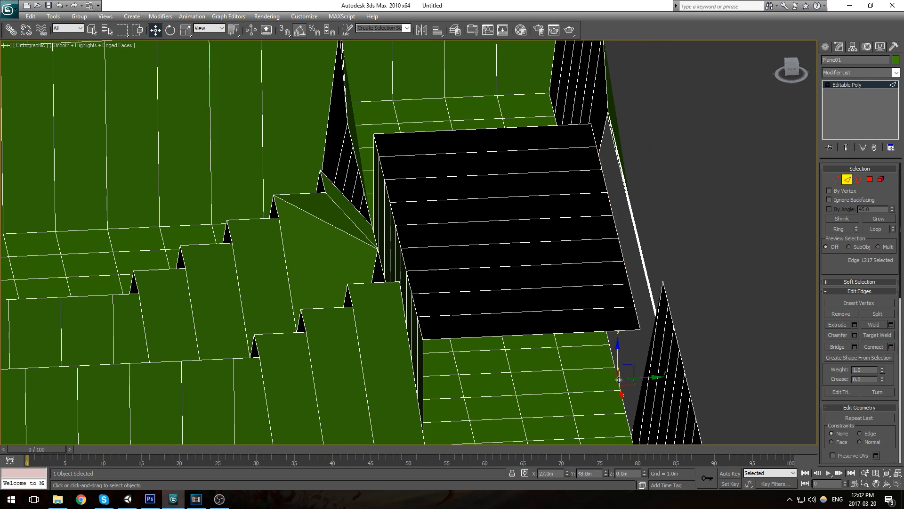
pyautogui.hotkey('ctrl', 'z')
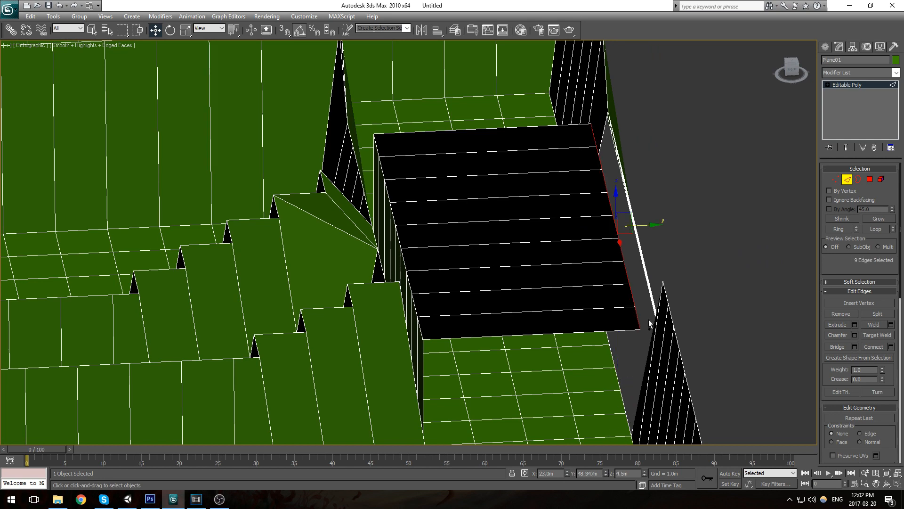
pyautogui.moveTo(601, 473); pyautogui.dragTo(245, 465)
pyautogui.write('48')
pyautogui.press('Return')
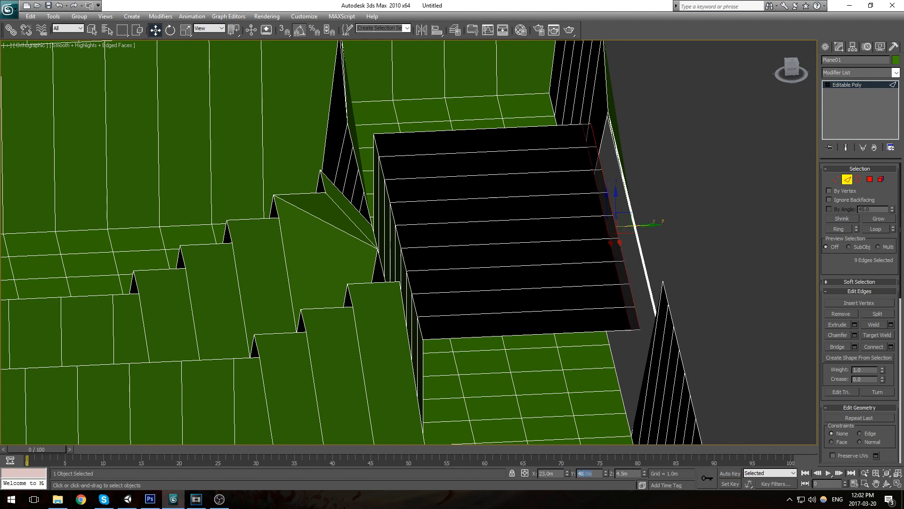
# Step: Extend the platform's outer edges downward into new faces and try to set their Z height to 0 m
pyautogui.moveTo(607, 194); pyautogui.dragTo(614, 305)
pyautogui.moveTo(626, 473); pyautogui.dragTo(141, 434)
pyautogui.write('0')
pyautogui.press('Return')
pyautogui.keyDown('alt'); pyautogui.moveTo(684, 222); pyautogui.dragTo(575, 255, button='middle'); pyautogui.keyUp('alt')
pyautogui.click(575, 255)
pyautogui.scroll(-3, 320, 255)
pyautogui.press('1')
pyautogui.moveTo(281, 207); pyautogui.dragTo(641, 260)
pyautogui.click(891, 312)
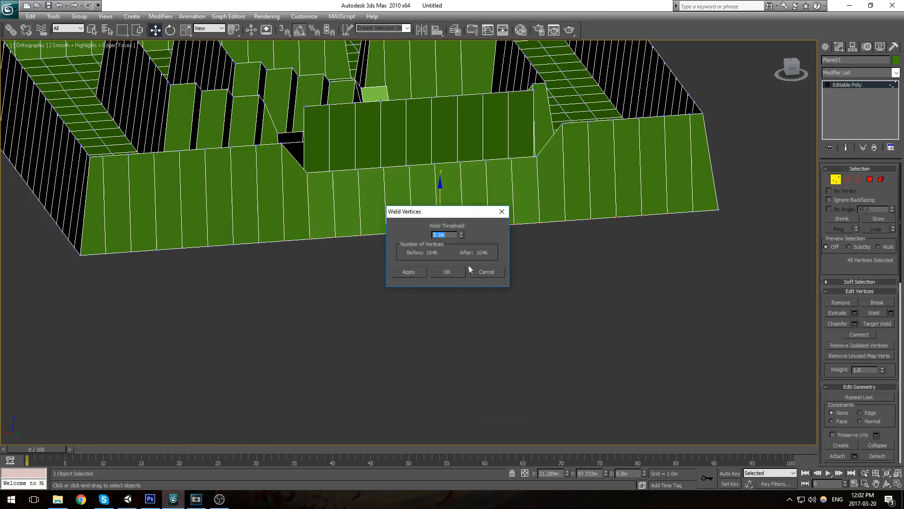
pyautogui.click(502, 212)
# Step: Undo the last height change and set the new faces' bottom edges to Z 0 m
pyautogui.click(470, 235)
pyautogui.keyDown('alt'); pyautogui.moveTo(461, 233); pyautogui.dragTo(530, 231, button='middle'); pyautogui.keyUp('alt')
pyautogui.hotkey('ctrl', 'z')
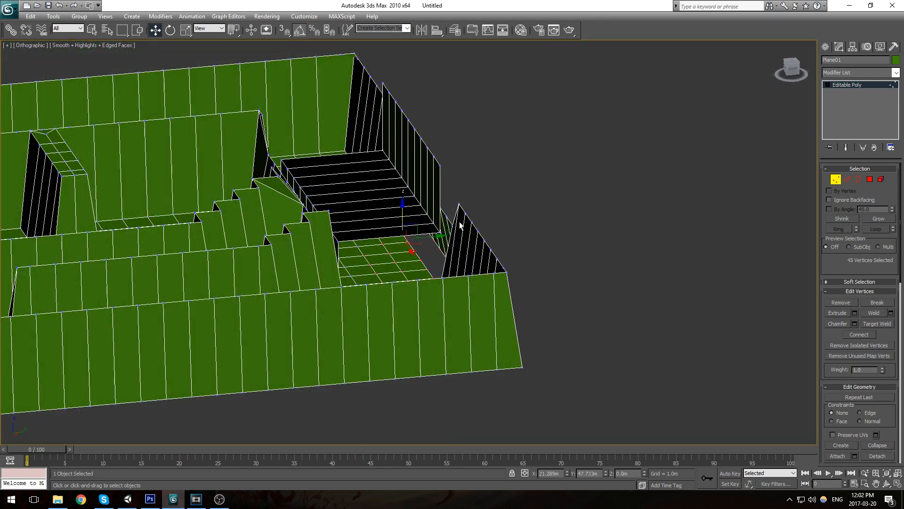
pyautogui.hotkey('ctrl', 'z')
pyautogui.hotkey('ctrl', 'z')
pyautogui.press('2')
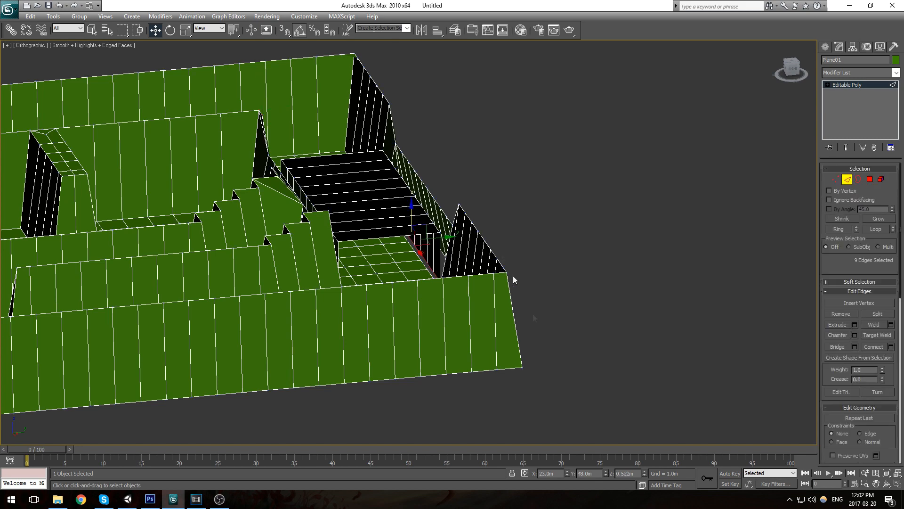
pyautogui.write('0')
pyautogui.press('Return')
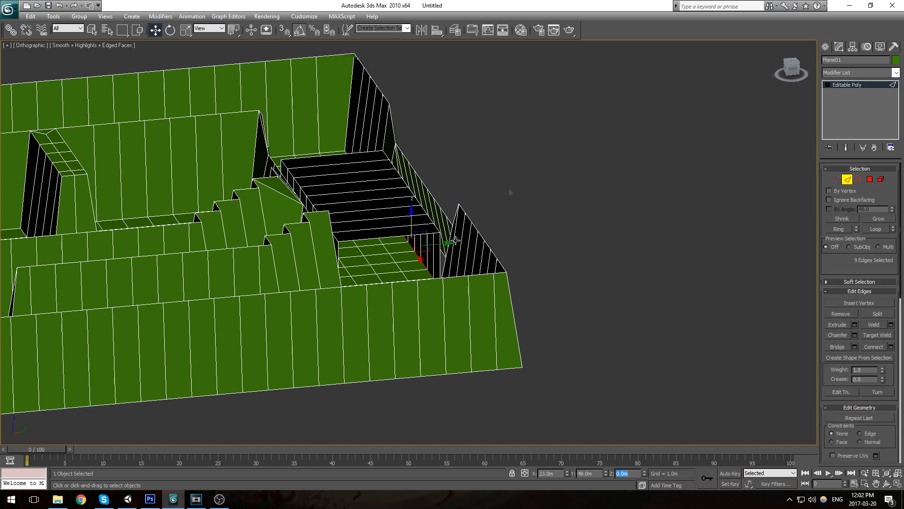
# Step: Weld the overlapping vertices at the base of the new faces along the outer wall, using a 0.1 m threshold
pyautogui.press('1')
pyautogui.keyDown('alt'); pyautogui.moveTo(609, 182); pyautogui.dragTo(503, 178, button='middle'); pyautogui.keyUp('alt')
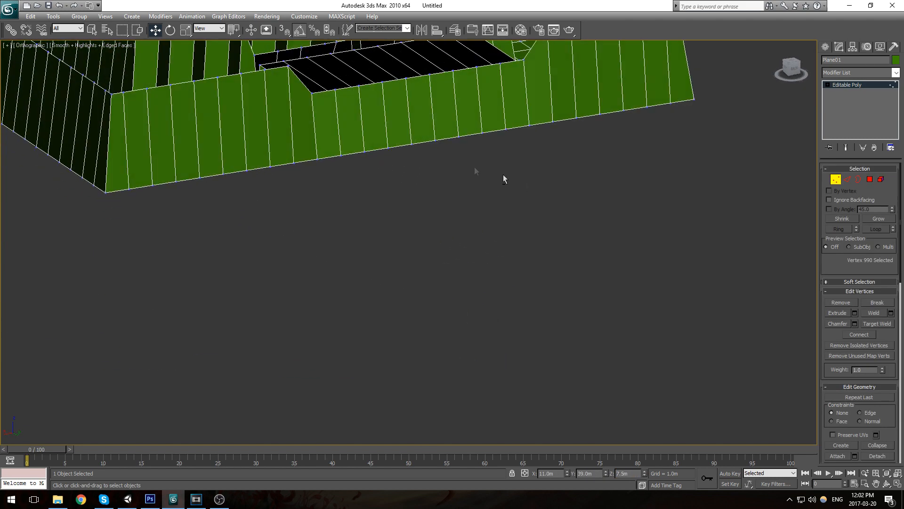
pyautogui.moveTo(282, 124); pyautogui.dragTo(685, 195)
pyautogui.keyDown('ctrl'); pyautogui.moveTo(626, 87); pyautogui.dragTo(339, 207); pyautogui.keyUp('ctrl')
pyautogui.click(891, 313)
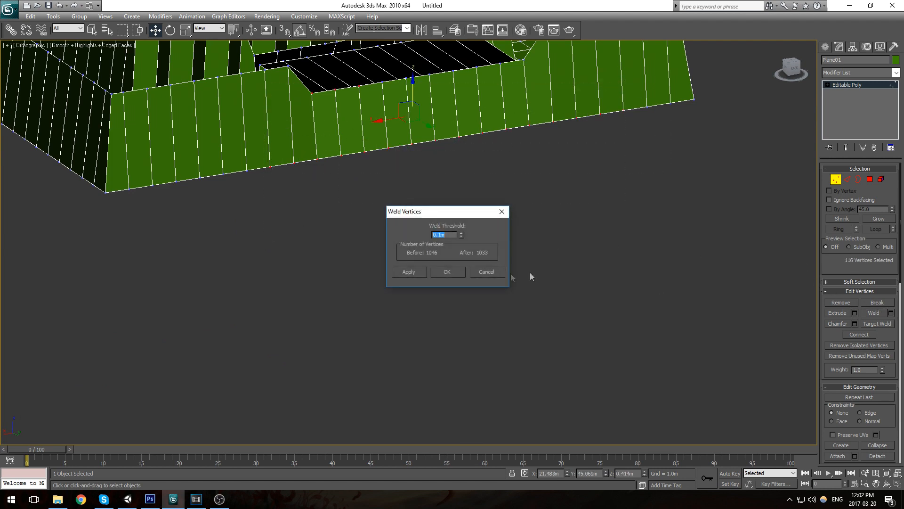
pyautogui.click(437, 274)
pyautogui.click(442, 219)
pyautogui.scroll(-3, 438, 212)
pyautogui.keyDown('alt'); pyautogui.moveTo(433, 199); pyautogui.dragTo(478, 204, button='middle'); pyautogui.keyUp('alt')
pyautogui.scroll(5, 551, 228)
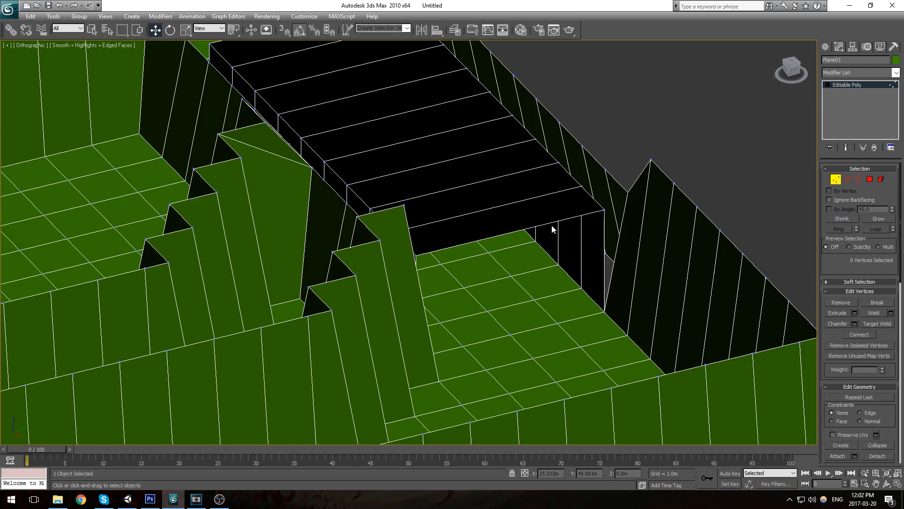
pyautogui.press('2')
pyautogui.click(597, 298)
pyautogui.click(627, 298)
pyautogui.click(592, 298)
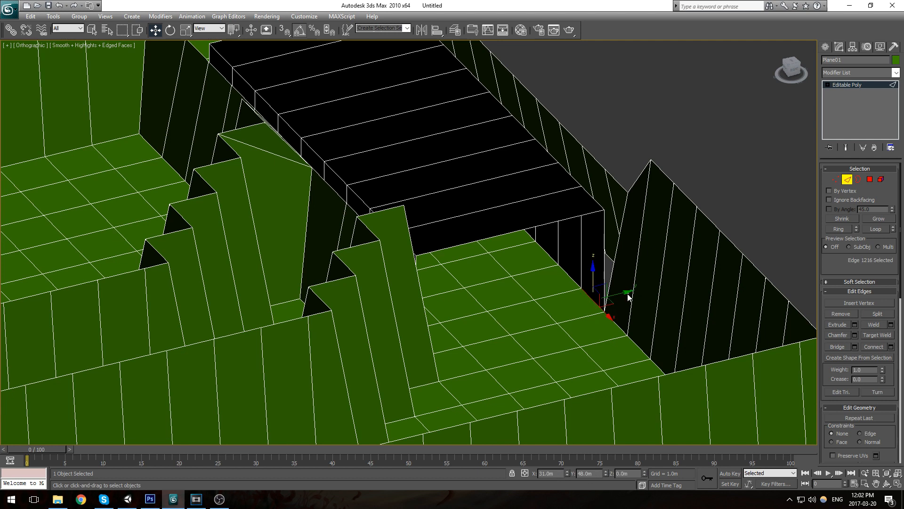
pyautogui.moveTo(629, 296)
pyautogui.mouseDown()
pyautogui.moveTo(655, 286)
pyautogui.moveTo(627, 288)
pyautogui.mouseUp()
# Step: Select the inner wall's top edges along the raised platform
pyautogui.press('2')
pyautogui.moveTo(223, 88); pyautogui.dragTo(638, 308, button='middle')
pyautogui.press('2')
pyautogui.click(423, 282)
pyautogui.keyDown('ctrl'); pyautogui.click(450, 307); pyautogui.keyUp('ctrl')
pyautogui.moveTo(637, 308); pyautogui.dragTo(377, 309, button='middle')
pyautogui.keyDown('ctrl'); pyautogui.click(412, 274); pyautogui.keyUp('ctrl')
pyautogui.keyDown('ctrl'); pyautogui.click(477, 277); pyautogui.keyUp('ctrl')
pyautogui.keyDown('ctrl'); pyautogui.click(612, 285); pyautogui.keyUp('ctrl')
pyautogui.keyDown('ctrl'); pyautogui.click(669, 288); pyautogui.keyUp('ctrl')
pyautogui.keyDown('ctrl'); pyautogui.click(718, 290); pyautogui.keyUp('ctrl')
pyautogui.keyDown('alt'); pyautogui.moveTo(642, 254); pyautogui.dragTo(354, 292, button='middle'); pyautogui.keyUp('alt')
pyautogui.keyDown('ctrl'); pyautogui.click(367, 218); pyautogui.keyUp('ctrl')
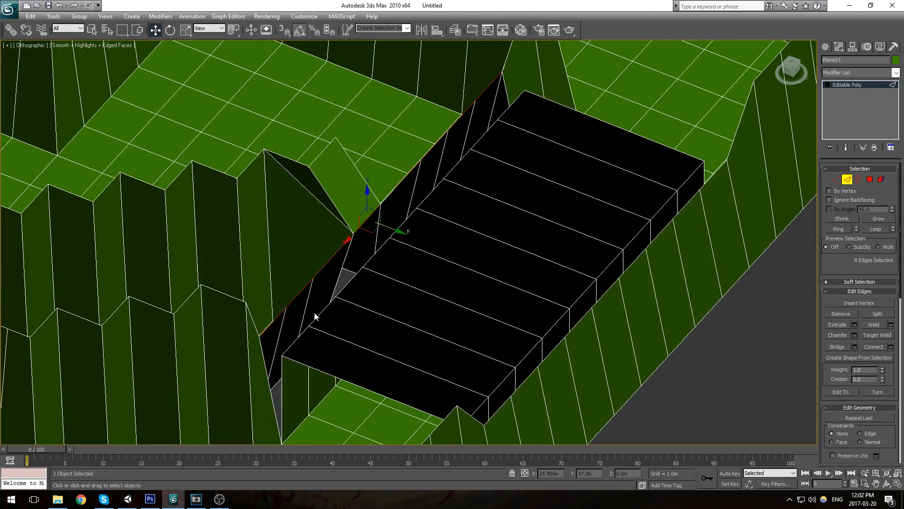
# Step: Add the edge at the foot of the sloped stair-end face to the selection and try to extend the edges across the platform
pyautogui.keyDown('alt'); pyautogui.moveTo(388, 197); pyautogui.dragTo(348, 176, button='middle'); pyautogui.keyUp('alt')
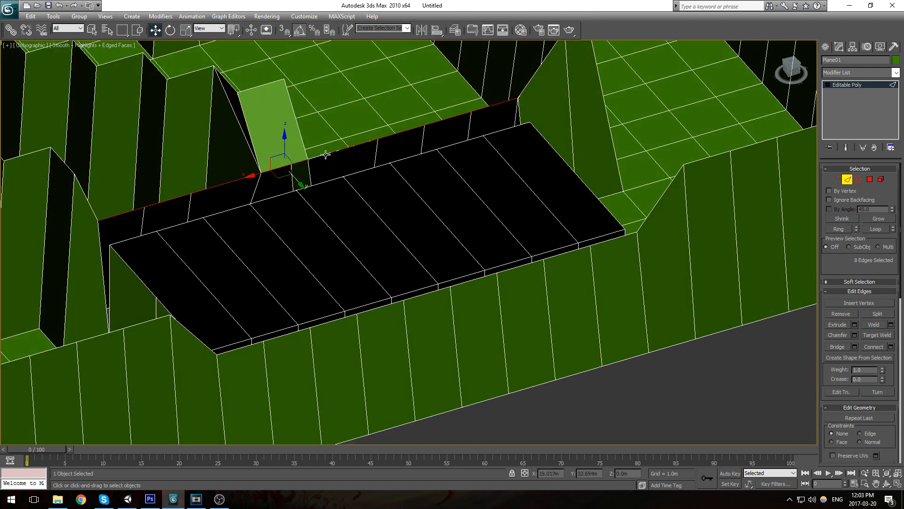
pyautogui.keyDown('ctrl'); pyautogui.click(323, 155); pyautogui.keyUp('ctrl')
pyautogui.moveTo(438, 143); pyautogui.dragTo(530, 255)
pyautogui.hotkey('ctrl', 'z')
pyautogui.keyDown('alt'); pyautogui.click(321, 155); pyautogui.keyUp('alt')
pyautogui.keyDown('ctrl'); pyautogui.click(320, 155); pyautogui.keyUp('ctrl')
pyautogui.keyDown('ctrl'); pyautogui.click(301, 162); pyautogui.keyUp('ctrl')
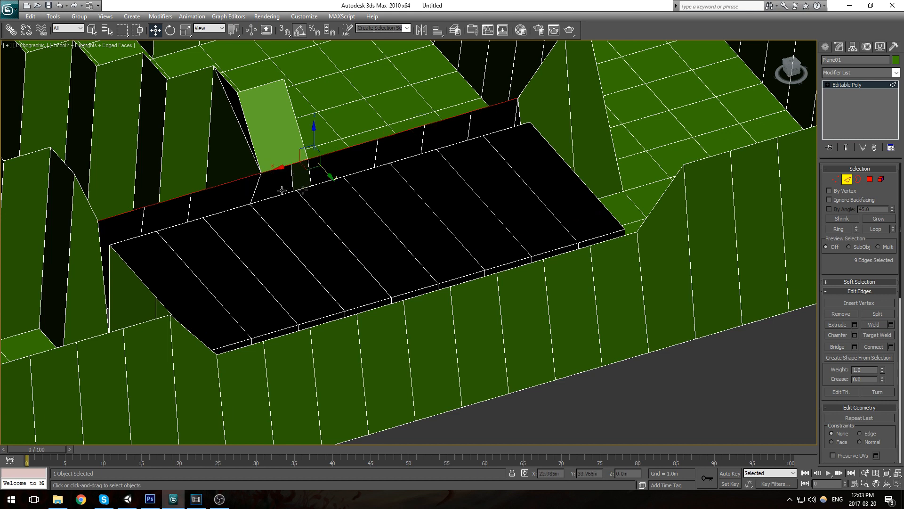
pyautogui.moveTo(331, 176); pyautogui.dragTo(388, 240)
pyautogui.hotkey('ctrl', 'z')
pyautogui.click(332, 155)
pyautogui.moveTo(358, 167); pyautogui.dragTo(375, 190)
pyautogui.hotkey('ctrl', 'z')
# Step: Delete the sloped face between the stair wall and the inner wall, and target-weld the neighbouring inner wall vertex to the corner beside it
pyautogui.press('4')
pyautogui.click(281, 140)
pyautogui.press('Delete')
pyautogui.press('2')
pyautogui.keyDown('alt'); pyautogui.moveTo(306, 167); pyautogui.dragTo(435, 281, button='middle'); pyautogui.keyUp('alt')
pyautogui.press('1')
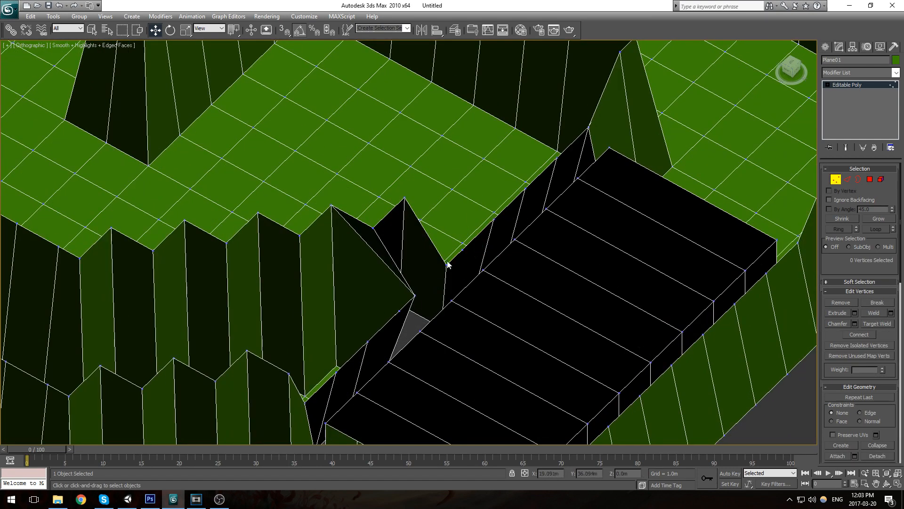
pyautogui.click(463, 250)
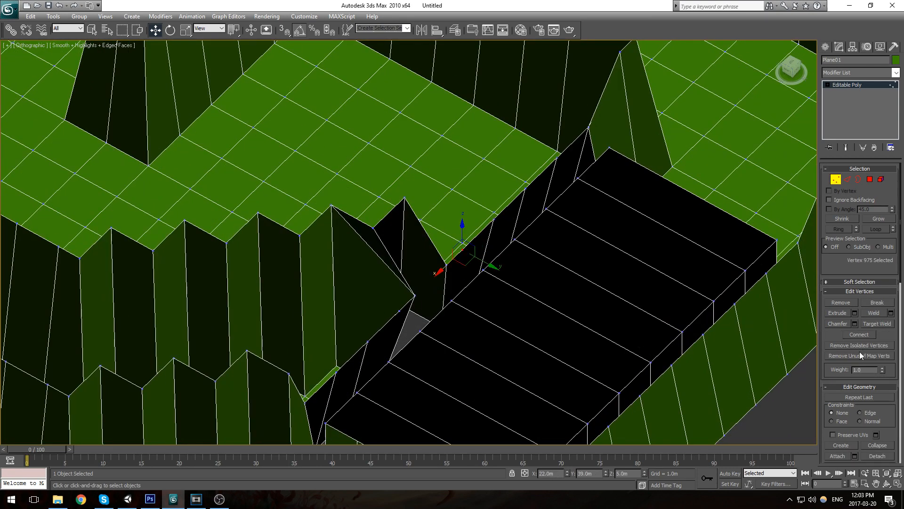
pyautogui.click(877, 324)
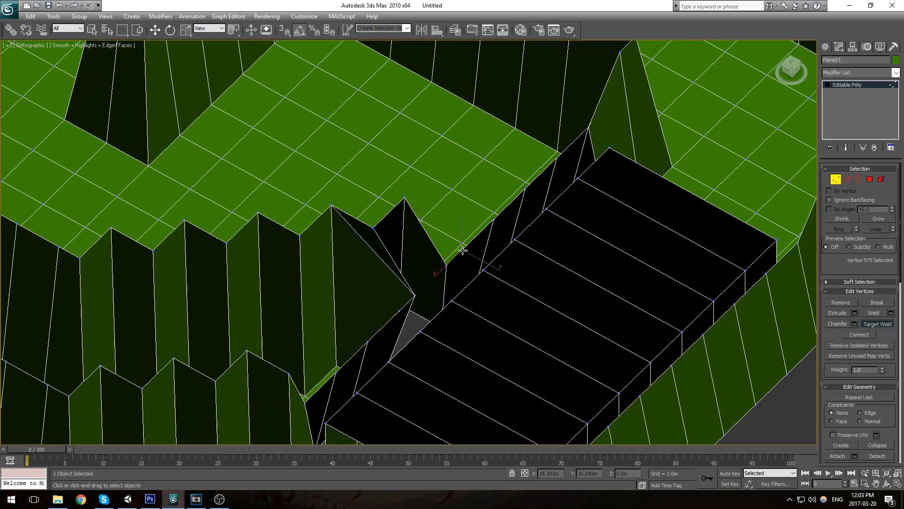
pyautogui.click(447, 264)
# Step: Extend the stair wall's open top edge toward the platform into a new face
pyautogui.press('2')
pyautogui.press('w')
pyautogui.click(384, 218)
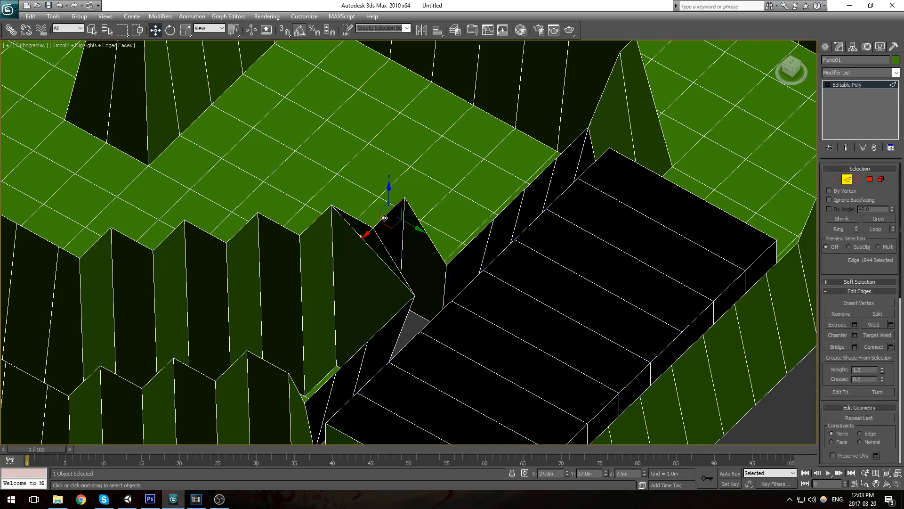
pyautogui.keyDown('shift'); pyautogui.moveTo(417, 229); pyautogui.dragTo(482, 263); pyautogui.keyUp('shift')
pyautogui.keyDown('alt'); pyautogui.moveTo(482, 263); pyautogui.dragTo(472, 114, button='middle'); pyautogui.keyUp('alt')
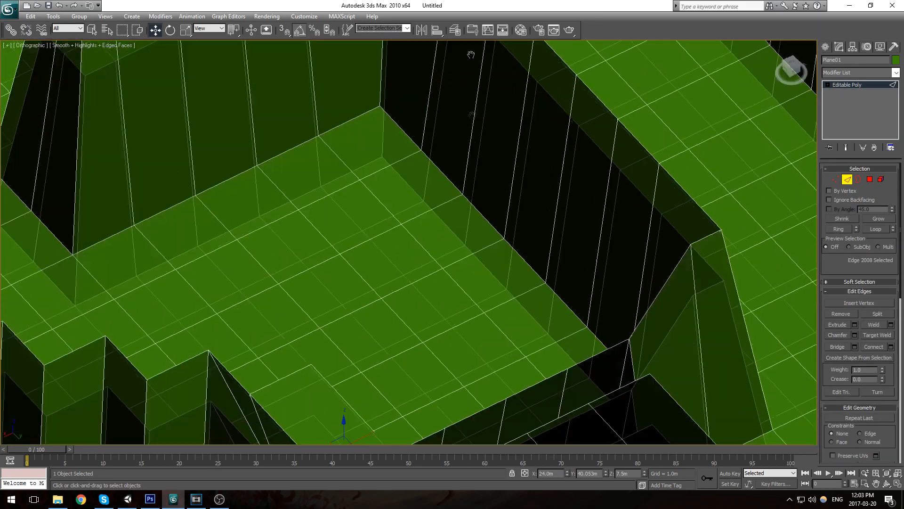
pyautogui.scroll(-4, 411, 121)
pyautogui.scroll(8, 518, 212)
# Step: Target-weld the new face's two outer vertices to the inner wall's top corners
pyautogui.press('1')
pyautogui.scroll(3, 546, 229)
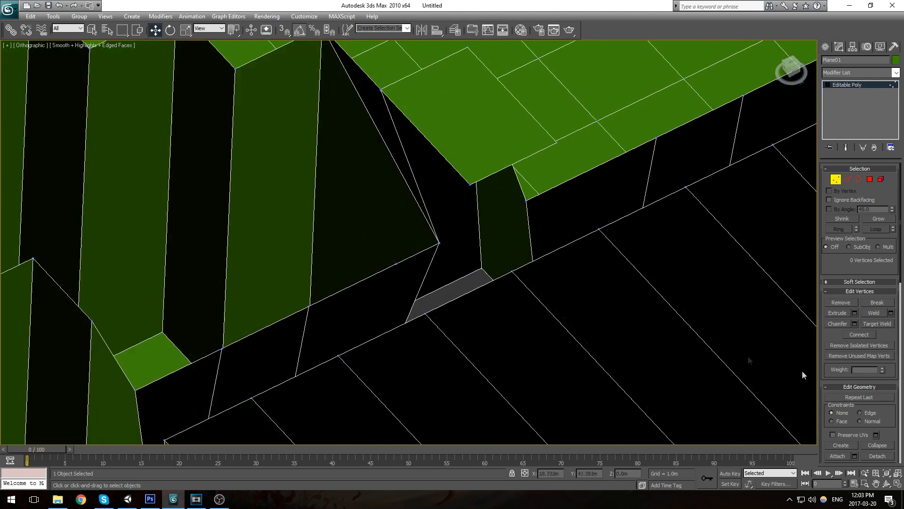
pyautogui.click(876, 325)
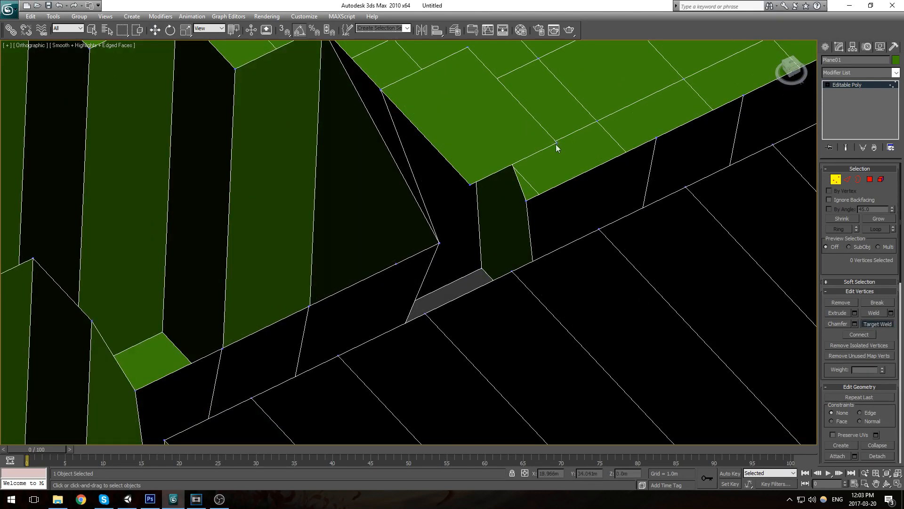
pyautogui.click(525, 200)
pyautogui.click(468, 185)
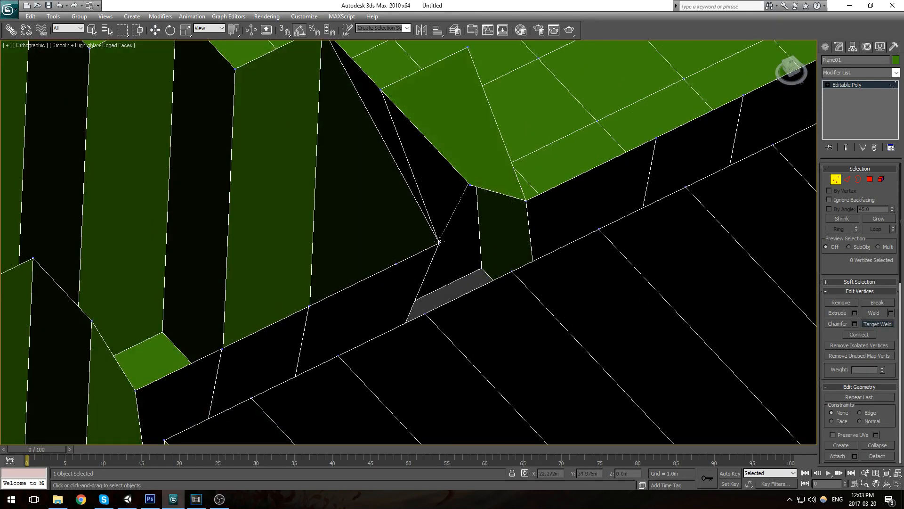
pyautogui.click(438, 243)
pyautogui.scroll(-8, 433, 239)
pyautogui.press('3')
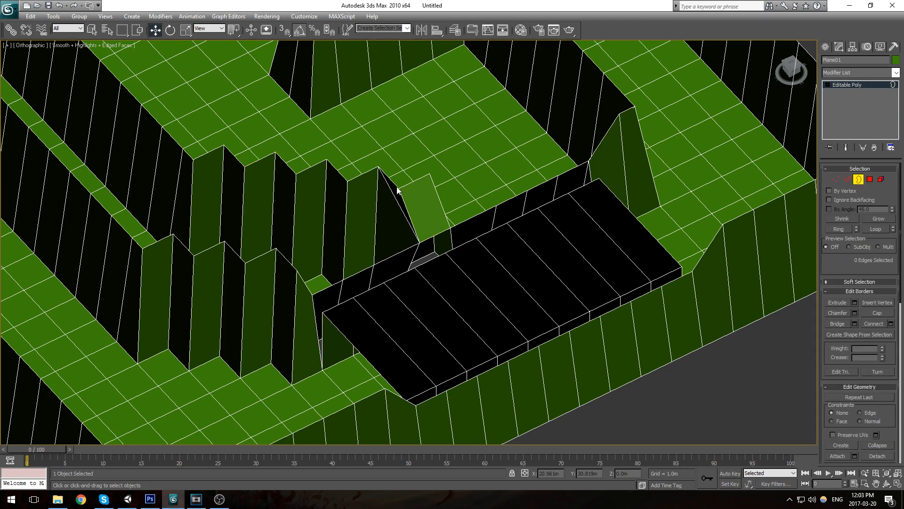
# Step: Examine the edges where the stair wall meets the inner wall beside the platform
pyautogui.press('2')
pyautogui.click(461, 222)
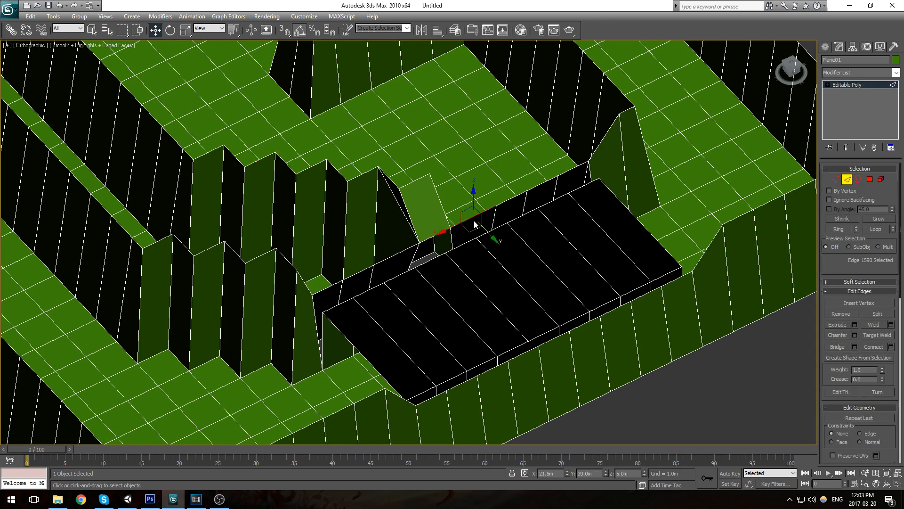
pyautogui.scroll(4, 490, 231)
pyautogui.click(529, 172)
pyautogui.click(285, 292)
pyautogui.click(362, 320)
pyautogui.click(324, 301)
pyautogui.click(325, 304)
pyautogui.click(312, 297)
pyautogui.keyDown('alt'); pyautogui.moveTo(312, 297); pyautogui.dragTo(437, 262, button='middle'); pyautogui.keyUp('alt')
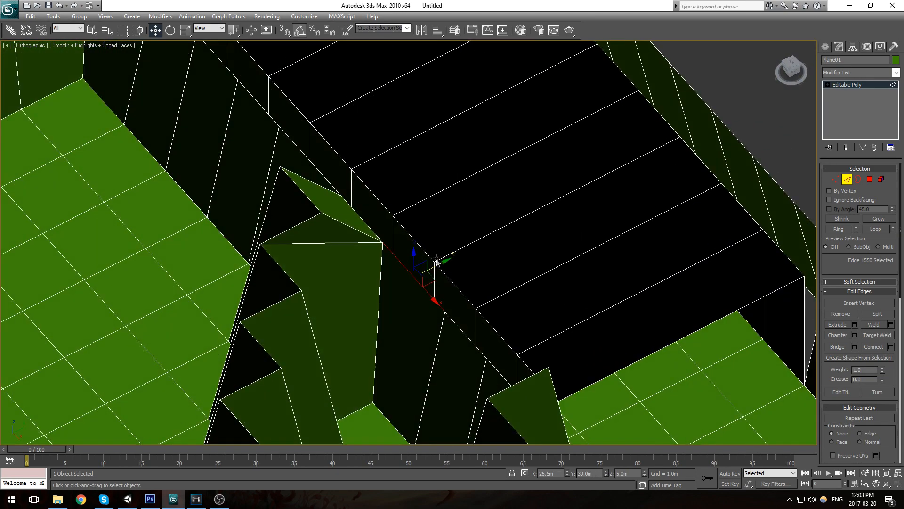
pyautogui.click(455, 258)
# Step: Delete the triangular face on top of the stair wall's end
pyautogui.press('4')
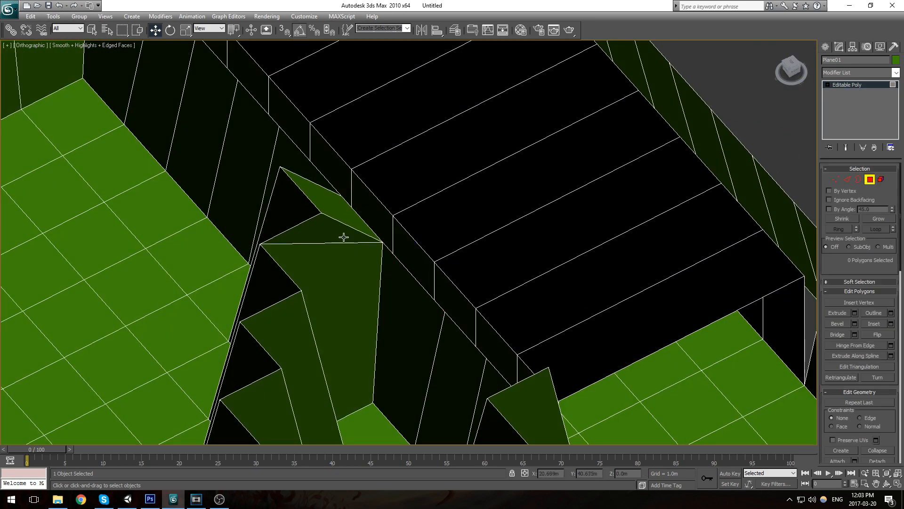
pyautogui.click(348, 235)
pyautogui.press('Delete')
pyautogui.click(367, 274)
pyautogui.click(410, 287)
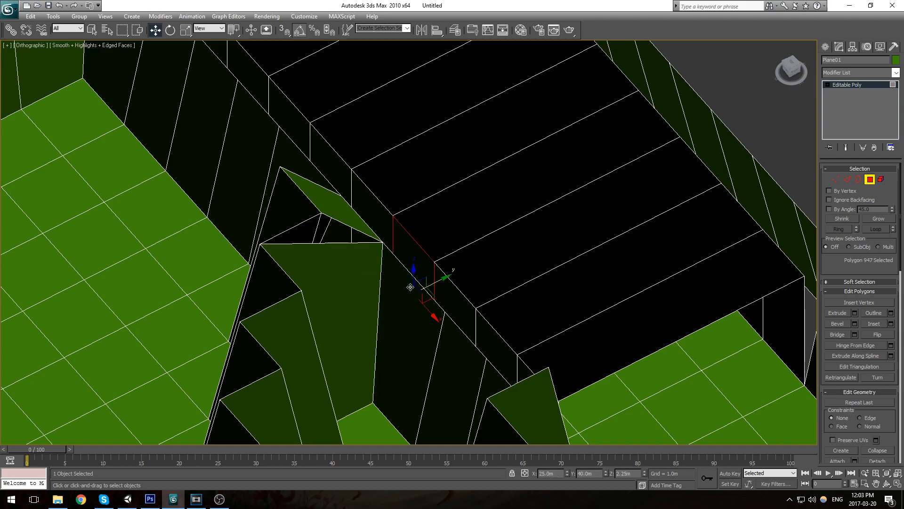
# Step: Delete the tall side face at the stair wall's end, next to the inner wall
pyautogui.scroll(-2, 419, 300)
pyautogui.click(423, 320)
pyautogui.keyDown('alt'); pyautogui.moveTo(421, 332); pyautogui.dragTo(839, 66, button='middle'); pyautogui.keyUp('alt')
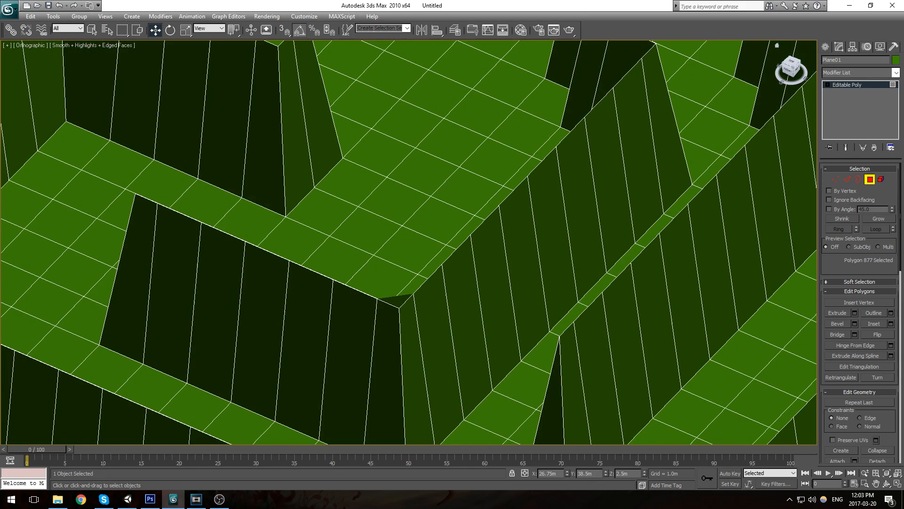
pyautogui.moveTo(651, 119); pyautogui.dragTo(484, 238, button='middle')
pyautogui.moveTo(507, 174); pyautogui.dragTo(523, 349, button='middle')
pyautogui.moveTo(512, 157); pyautogui.dragTo(456, 239, button='middle')
pyautogui.click(392, 260)
pyautogui.press('Delete')
pyautogui.keyDown('alt'); pyautogui.moveTo(416, 290); pyautogui.dragTo(398, 244, button='middle'); pyautogui.keyUp('alt')
pyautogui.hotkey('ctrl', 'z')
pyautogui.scroll(2, 398, 244)
pyautogui.press('Delete')
# Step: Delete the inner wall's top edge beside the opening, together with its wall face
pyautogui.press('2')
pyautogui.click(400, 251)
pyautogui.press('Delete')
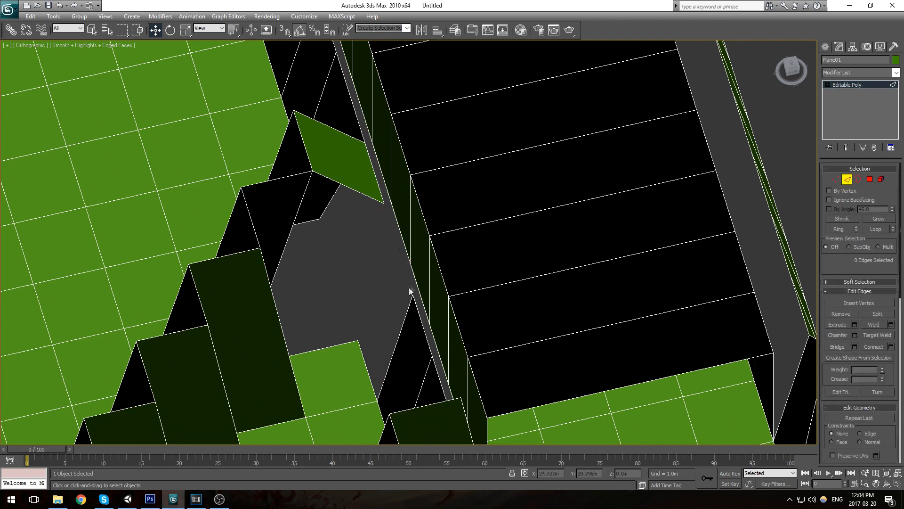
# Step: Extend the floor edge in the opening upward into a new face and target-weld its top vertices to the inner wall's corners
pyautogui.click(365, 365)
pyautogui.keyDown('shift'); pyautogui.moveTo(369, 352); pyautogui.dragTo(372, 221); pyautogui.keyUp('shift')
pyautogui.press('1')
pyautogui.click(883, 326)
pyautogui.click(377, 272)
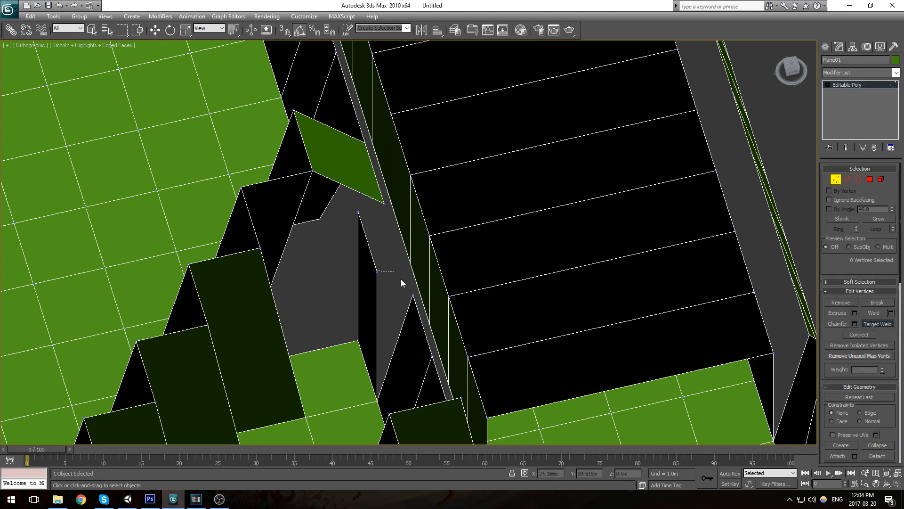
pyautogui.click(413, 295)
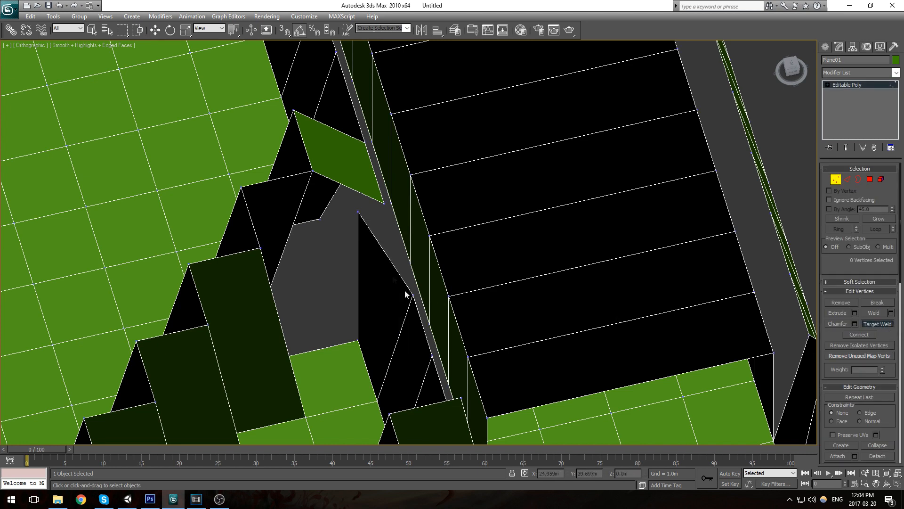
pyautogui.click(383, 203)
pyautogui.moveTo(397, 290)
pyautogui.keyDown('alt'); pyautogui.mouseDown(button='middle')
pyautogui.moveTo(451, 276)
pyautogui.moveTo(435, 296)
pyautogui.moveTo(392, 281)
pyautogui.mouseUp(button='middle'); pyautogui.keyUp('alt')
pyautogui.press('3')
pyautogui.press('w')
pyautogui.click(355, 177)
pyautogui.press('1')
pyautogui.keyDown('alt'); pyautogui.moveTo(428, 315); pyautogui.dragTo(470, 275, button='middle'); pyautogui.keyUp('alt')
pyautogui.press('1')
pyautogui.press('2')
pyautogui.click(479, 279)
pyautogui.click(486, 287)
pyautogui.click(542, 318)
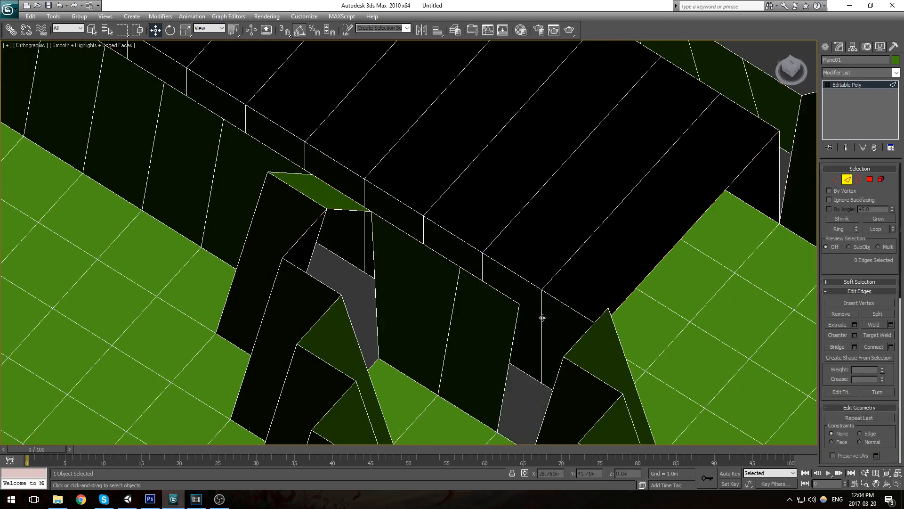
pyautogui.hotkey('ctrl', 'z')
pyautogui.press('2')
pyautogui.press('2')
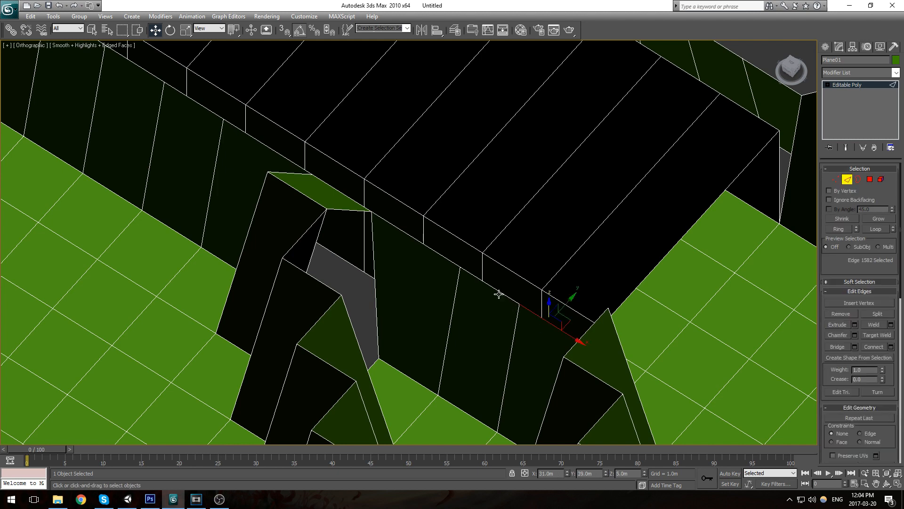
# Step: Select the inner wall's top edges beside the platform, from the near stair wall past the sloped stair-end face
pyautogui.click(500, 293)
pyautogui.keyDown('ctrl'); pyautogui.click(538, 317); pyautogui.keyUp('ctrl')
pyautogui.keyDown('ctrl'); pyautogui.click(438, 255); pyautogui.keyUp('ctrl')
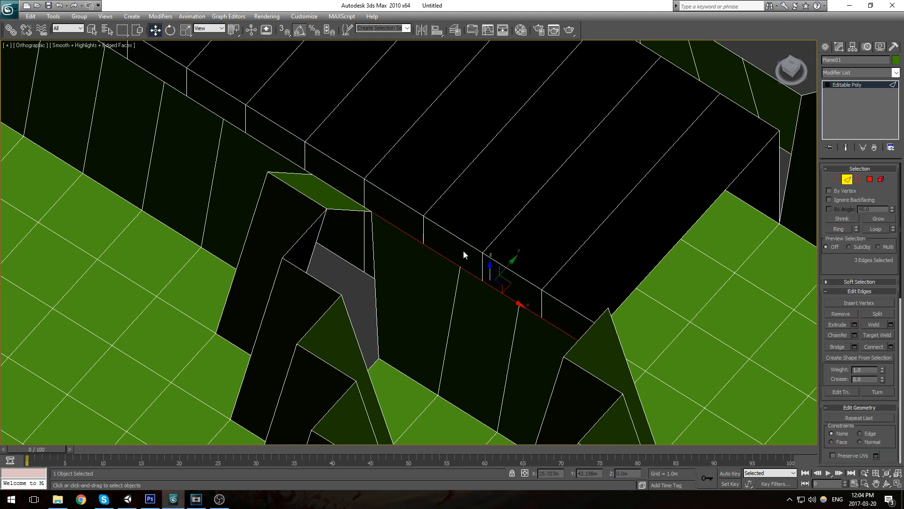
pyautogui.keyDown('ctrl'); pyautogui.click(355, 201); pyautogui.keyUp('ctrl')
pyautogui.moveTo(355, 201); pyautogui.dragTo(320, 298, button='middle')
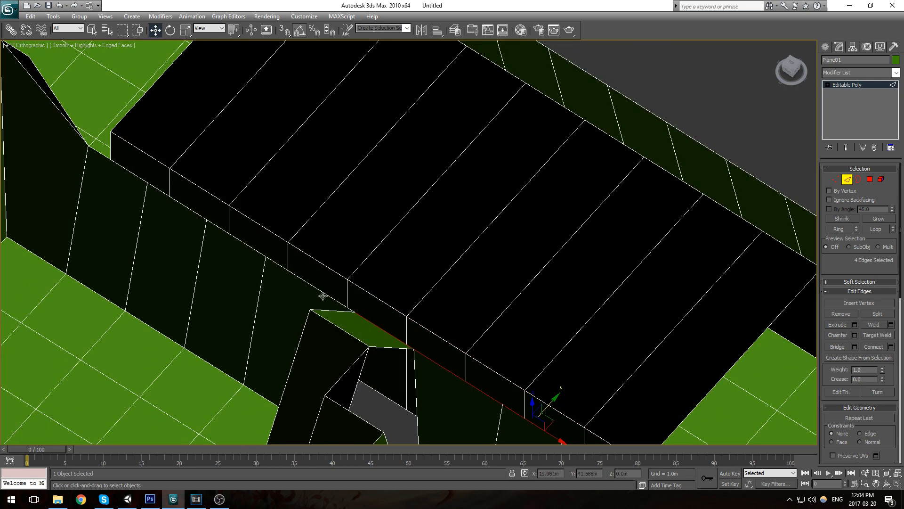
pyautogui.keyDown('ctrl'); pyautogui.click(307, 282); pyautogui.keyUp('ctrl')
pyautogui.scroll(-3, 165, 189)
# Step: Try to extend the selected top edges over the platform toward the outer wall, and undo the extension
pyautogui.keyDown('alt'); pyautogui.moveTo(317, 242); pyautogui.dragTo(497, 225, button='middle'); pyautogui.keyUp('alt')
pyautogui.keyDown('shift'); pyautogui.moveTo(536, 246); pyautogui.dragTo(608, 103); pyautogui.keyUp('shift')
pyautogui.keyDown('alt'); pyautogui.moveTo(608, 103); pyautogui.dragTo(377, 238, button='middle'); pyautogui.keyUp('alt')
pyautogui.scroll(3, 381, 241)
pyautogui.moveTo(244, 181); pyautogui.dragTo(476, 307, button='middle')
pyautogui.keyDown('alt'); pyautogui.moveTo(384, 228); pyautogui.dragTo(448, 238, button='middle'); pyautogui.keyUp('alt')
pyautogui.press('2')
pyautogui.press('1')
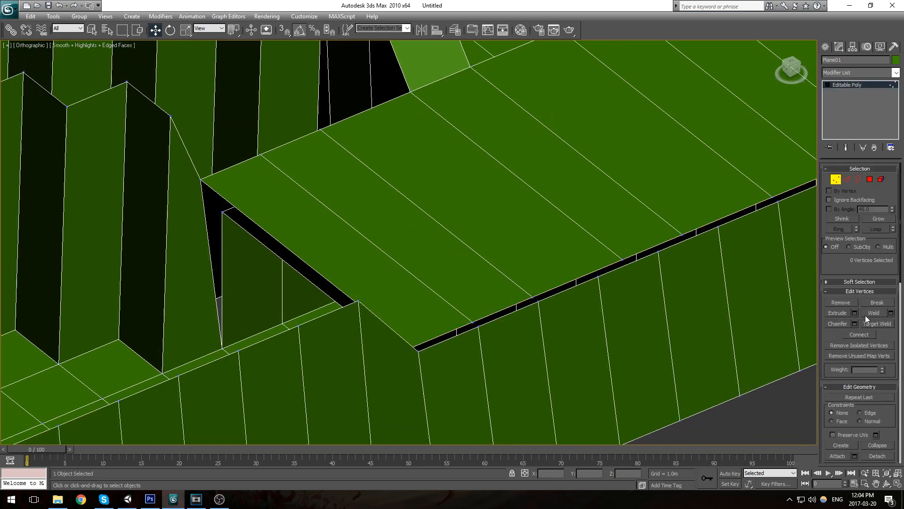
pyautogui.hotkey('ctrl', 'z')
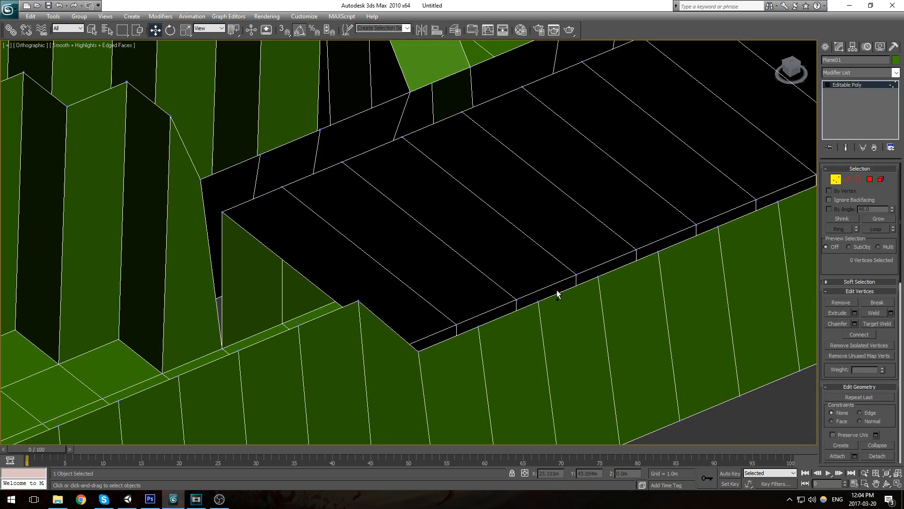
# Step: Extend the inner wall's selected top edges about 9.9 m along Y over the platform to the outer wall
pyautogui.scroll(-5, 557, 294)
pyautogui.press('2')
pyautogui.keyDown('shift'); pyautogui.moveTo(344, 229); pyautogui.dragTo(470, 306); pyautogui.keyUp('shift')
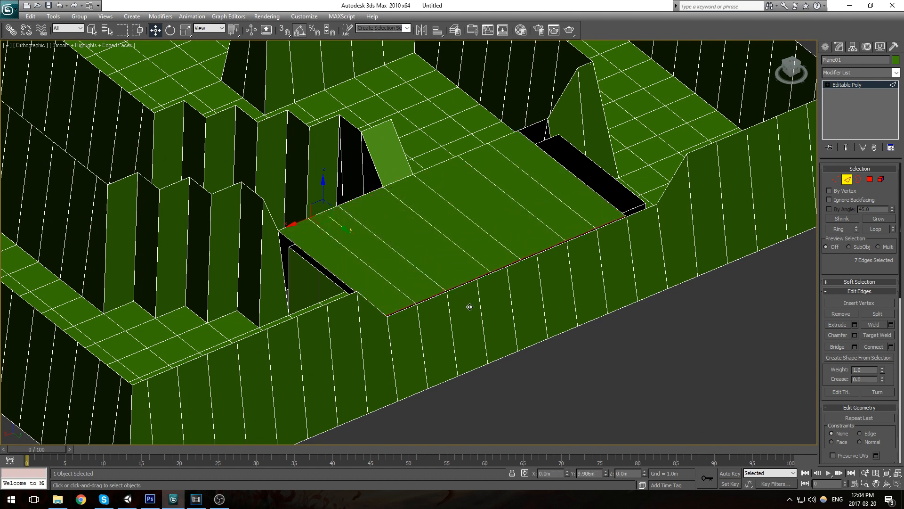
# Step: Weld the overlapping vertices around the platform roof and outer wall with a 0.1 m threshold
pyautogui.press('1')
pyautogui.moveTo(280, 113); pyautogui.dragTo(711, 419)
pyautogui.click(891, 313)
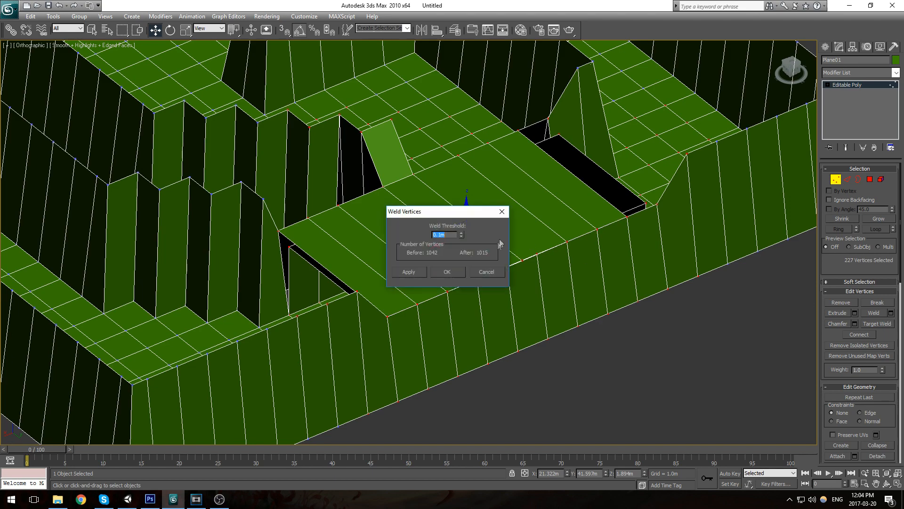
pyautogui.click(446, 272)
pyautogui.scroll(5, 505, 281)
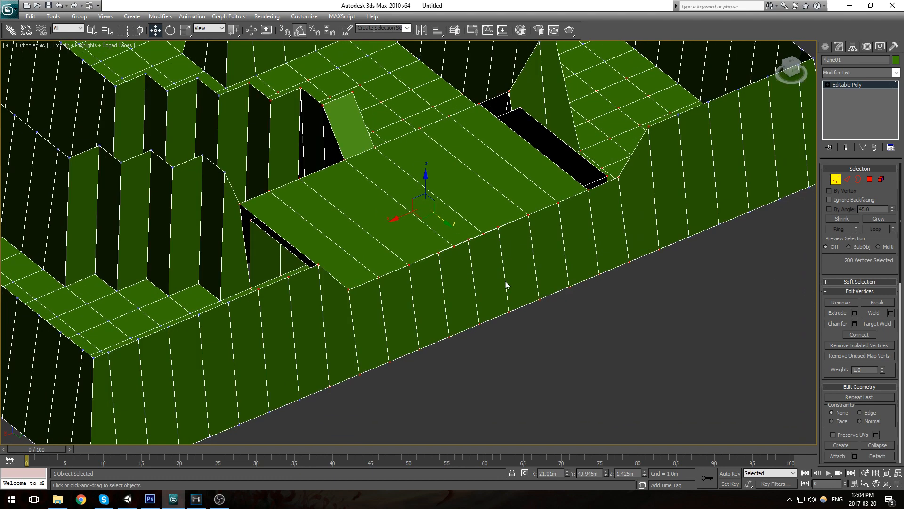
# Step: Raise the stray roof-edge vertex and target-weld it and its neighbouring misaligned vertex to the outer wall's top vertices
pyautogui.press('1')
pyautogui.click(469, 250)
pyautogui.scroll(3, 521, 276)
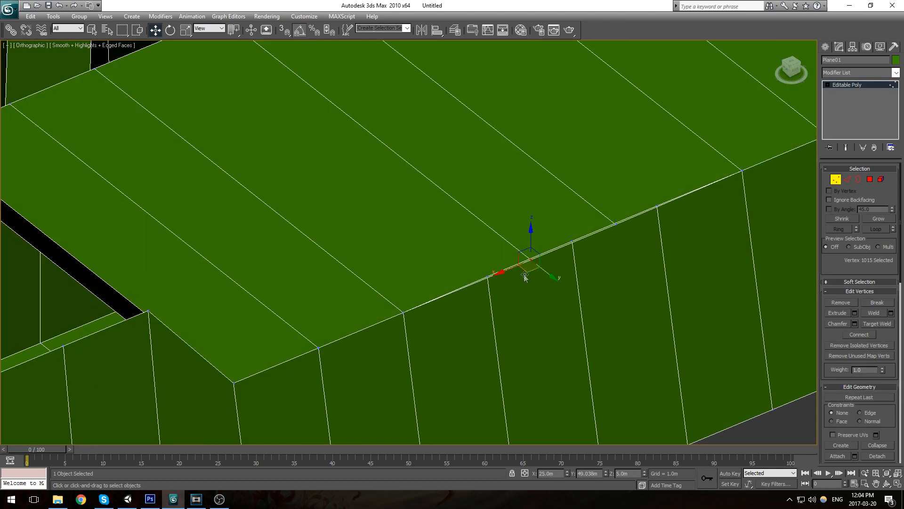
pyautogui.moveTo(531, 241); pyautogui.dragTo(532, 182)
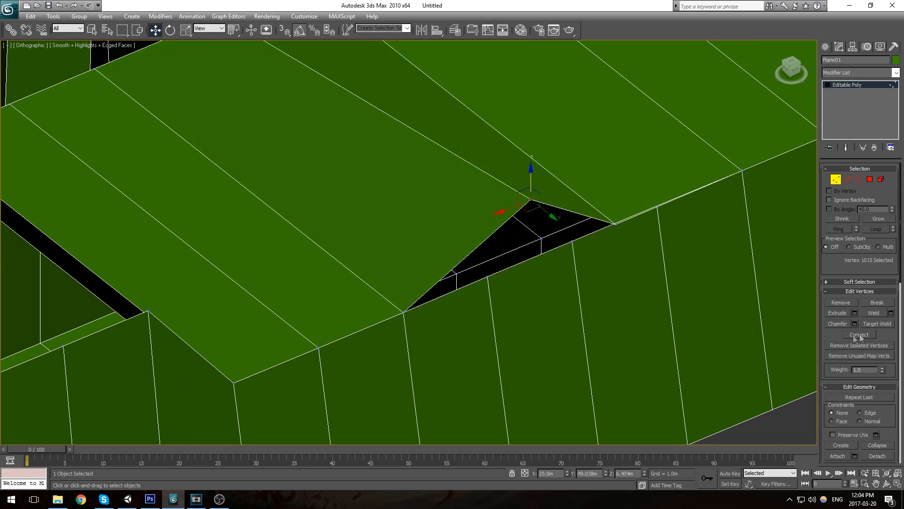
pyautogui.click(877, 324)
pyautogui.click(529, 200)
pyautogui.click(487, 277)
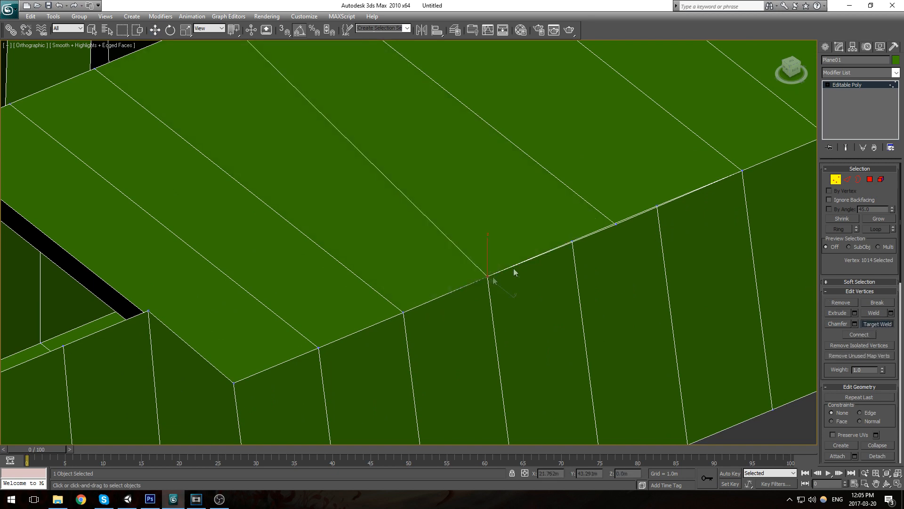
pyautogui.click(658, 205)
pyautogui.scroll(-3, 623, 234)
pyautogui.press('1')
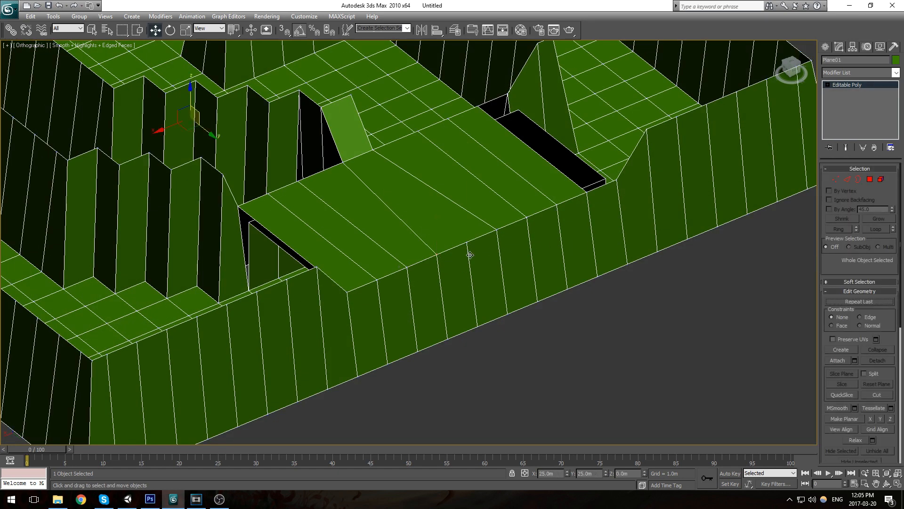
# Step: Try to cap the five-edge opening between the stair end wall and the platform
pyautogui.scroll(2, 469, 255)
pyautogui.press('2')
pyautogui.scroll(-4, 506, 252)
pyautogui.keyDown('alt'); pyautogui.moveTo(490, 258); pyautogui.dragTo(471, 261, button='middle'); pyautogui.keyUp('alt')
pyautogui.scroll(4, 468, 262)
pyautogui.press('3')
pyautogui.click(484, 260)
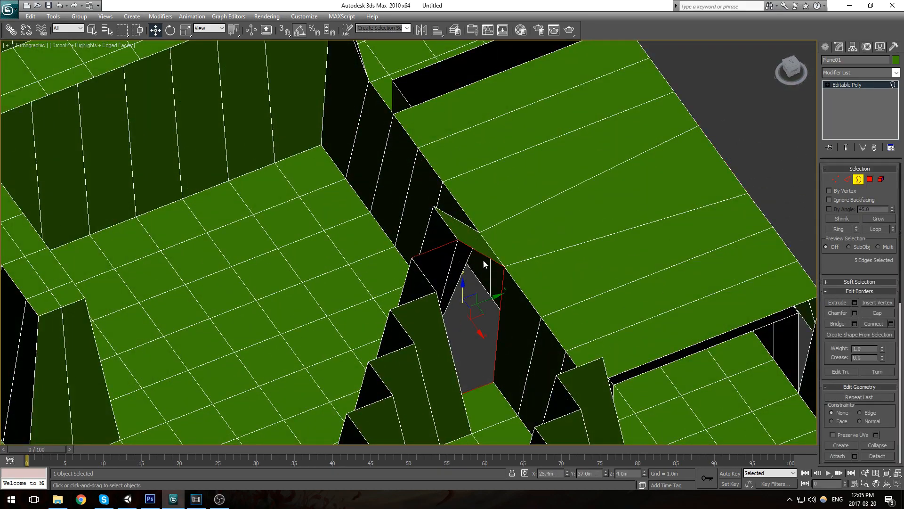
pyautogui.click(877, 313)
pyautogui.keyDown('alt'); pyautogui.moveTo(698, 302); pyautogui.dragTo(521, 281, button='middle'); pyautogui.keyUp('alt')
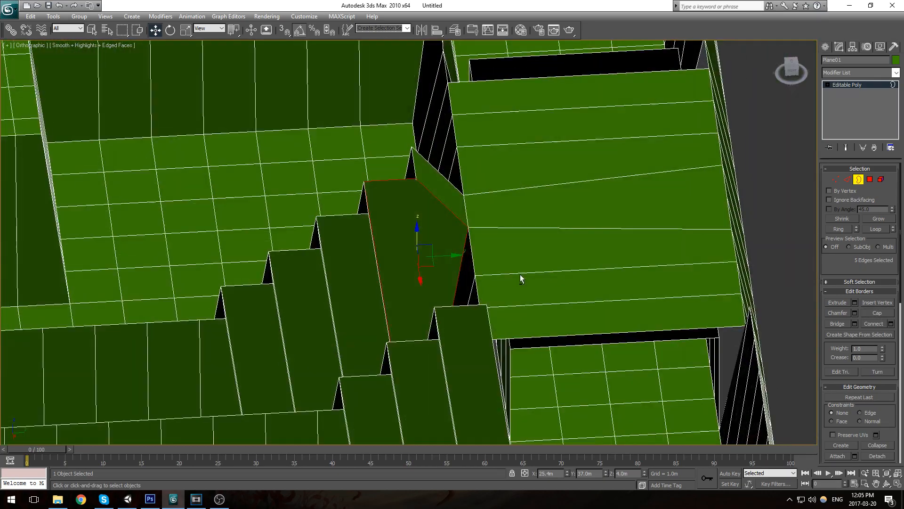
# Step: Extend the stair end's top edge downward into a new face and target-weld its lower vertices to the floor corner
pyautogui.press('2')
pyautogui.click(461, 242)
pyautogui.keyDown('alt'); pyautogui.moveTo(462, 241); pyautogui.dragTo(310, 226, button='middle'); pyautogui.keyUp('alt')
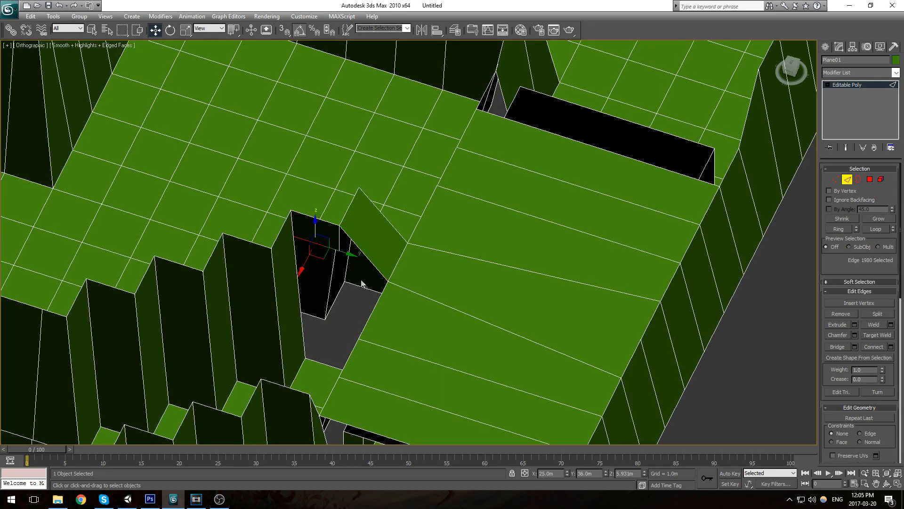
pyautogui.press('1')
pyautogui.click(891, 328)
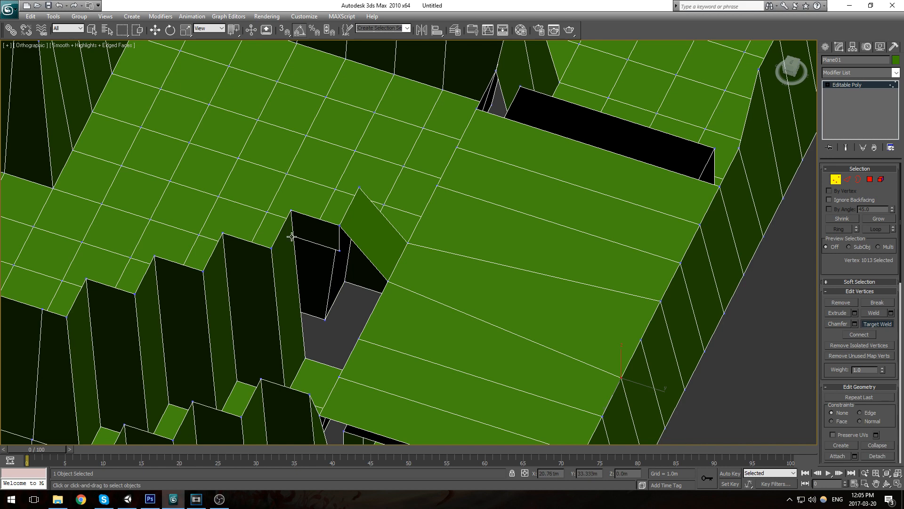
pyautogui.click(304, 358)
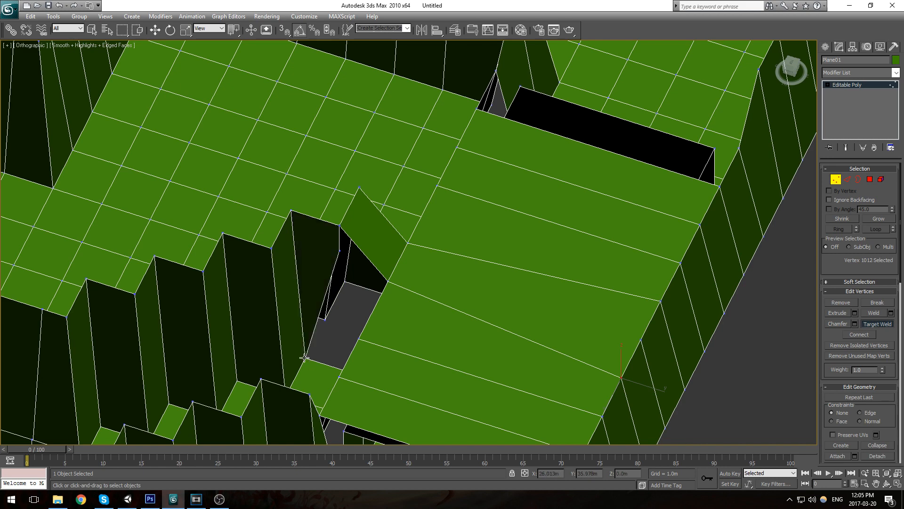
pyautogui.click(339, 251)
pyautogui.click(305, 358)
# Step: Cap the remaining four-edge opening between the stair end and the platform wall
pyautogui.press('3')
pyautogui.click(366, 257)
pyautogui.keyDown('alt'); pyautogui.moveTo(434, 297); pyautogui.dragTo(478, 292, button='middle'); pyautogui.keyUp('alt')
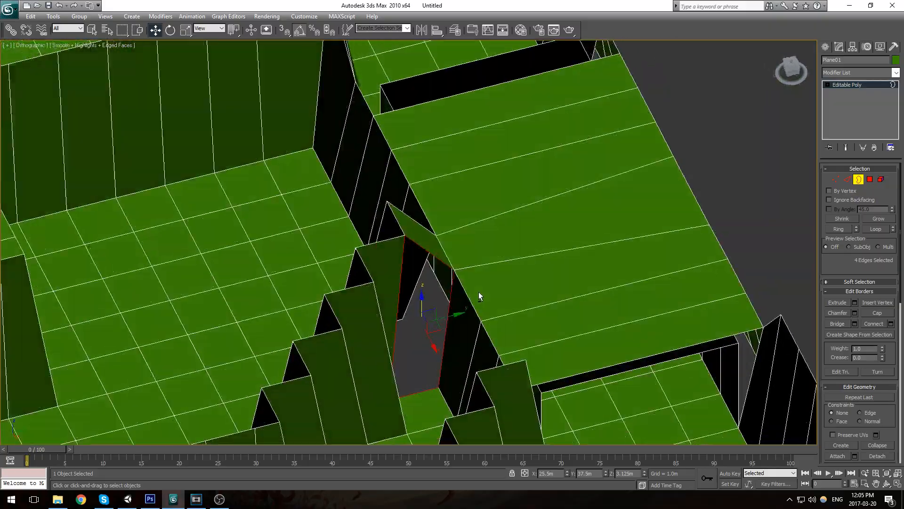
pyautogui.click(877, 314)
# Step: Extend the inner wall edge over the gap at the roof's far end and target-weld its vertices to the outer wall's top vertices
pyautogui.scroll(-5, 470, 234)
pyautogui.keyDown('alt'); pyautogui.moveTo(470, 234); pyautogui.dragTo(414, 216, button='middle'); pyautogui.keyUp('alt')
pyautogui.scroll(3, 414, 216)
pyautogui.press('2')
pyautogui.click(410, 158)
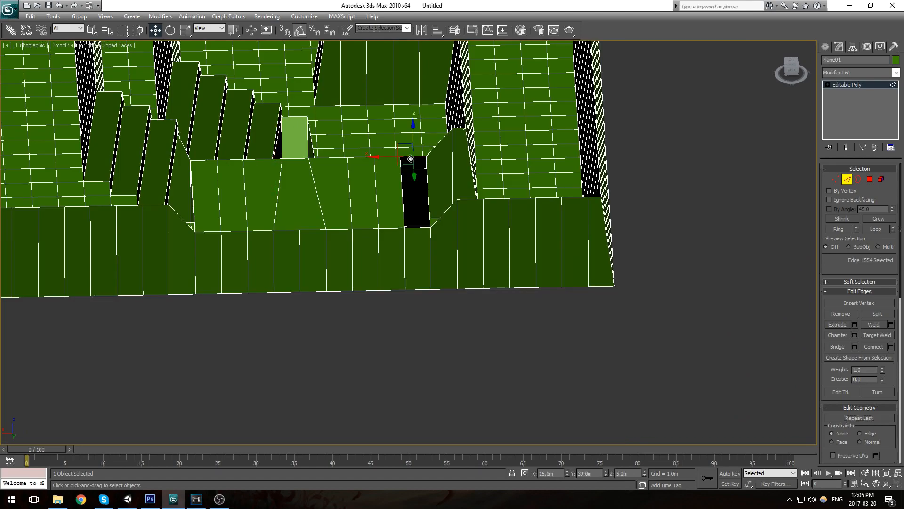
pyautogui.keyDown('alt'); pyautogui.moveTo(410, 157); pyautogui.dragTo(440, 177, button='middle'); pyautogui.keyUp('alt')
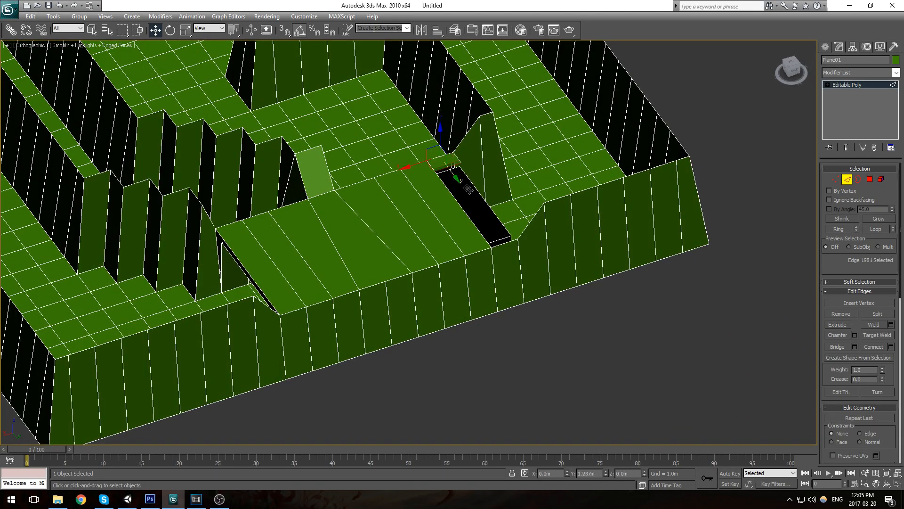
pyautogui.scroll(3, 459, 184)
pyautogui.scroll(2, 719, 311)
pyautogui.press('1')
pyautogui.click(875, 324)
pyautogui.click(461, 161)
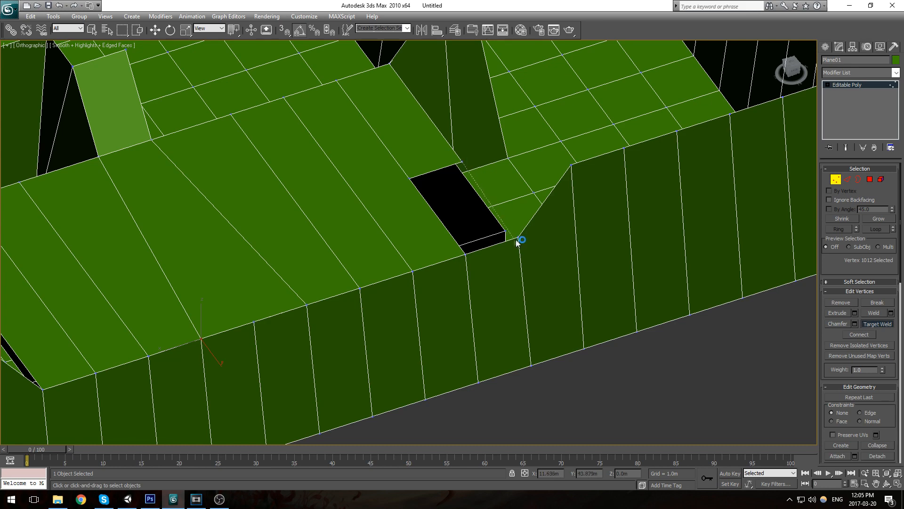
pyautogui.click(517, 238)
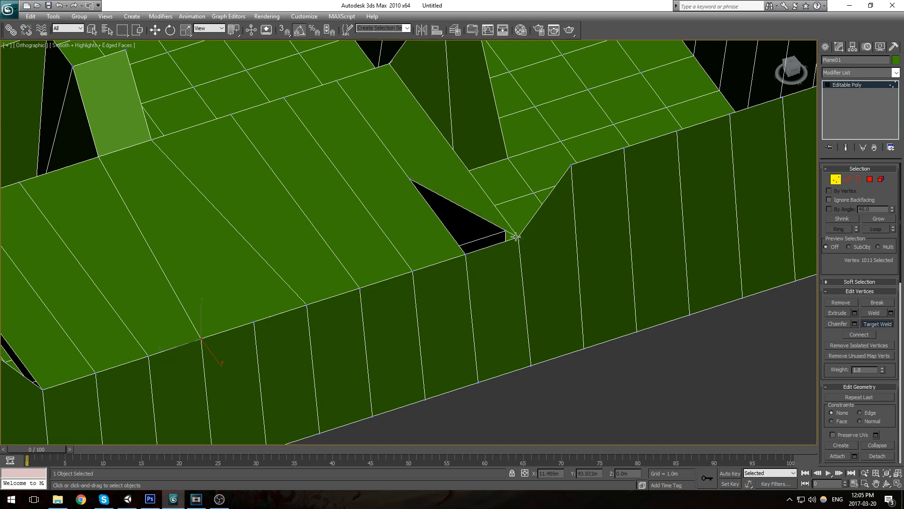
pyautogui.click(465, 254)
pyautogui.scroll(-6, 439, 250)
pyautogui.press('1')
# Step: Try to cap the six-edge opening around the covered corridor's near entrance
pyautogui.scroll(-6, 376, 241)
pyautogui.keyDown('alt'); pyautogui.moveTo(320, 239); pyautogui.dragTo(366, 221, button='middle'); pyautogui.keyUp('alt')
pyautogui.scroll(6, 367, 221)
pyautogui.scroll(3, 438, 226)
pyautogui.moveTo(438, 226); pyautogui.dragTo(502, 200, button='middle')
pyautogui.press('2')
pyautogui.moveTo(411, 107); pyautogui.dragTo(404, 179, button='middle')
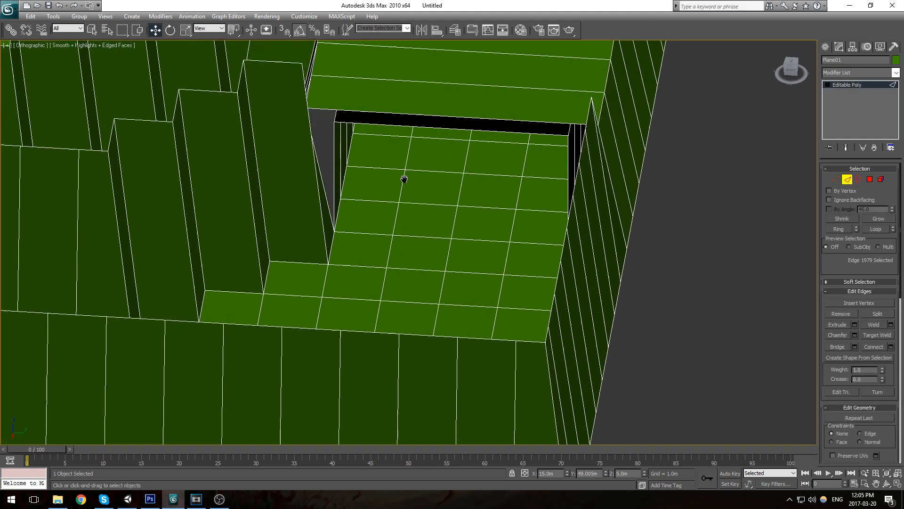
pyautogui.press('3')
pyautogui.click(374, 124)
pyautogui.moveTo(375, 124); pyautogui.dragTo(458, 196, button='middle')
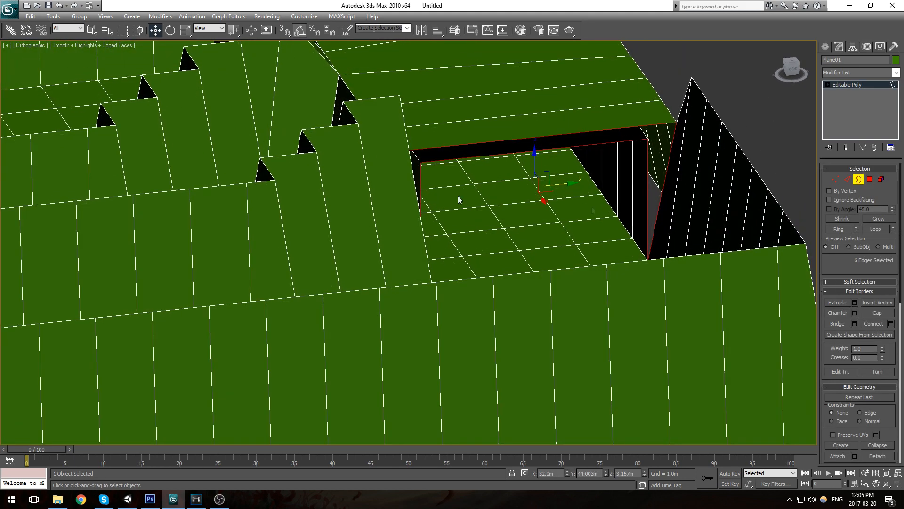
pyautogui.click(878, 312)
pyautogui.keyDown('alt'); pyautogui.moveTo(689, 185); pyautogui.dragTo(541, 193, button='middle'); pyautogui.keyUp('alt')
# Step: Extend the roof's near end edge downward into a lip and target-weld its vertices to the entrance's upper corners
pyautogui.press('2')
pyautogui.click(507, 108)
pyautogui.moveTo(506, 110); pyautogui.dragTo(499, 188, button='middle')
pyautogui.scroll(2, 498, 188)
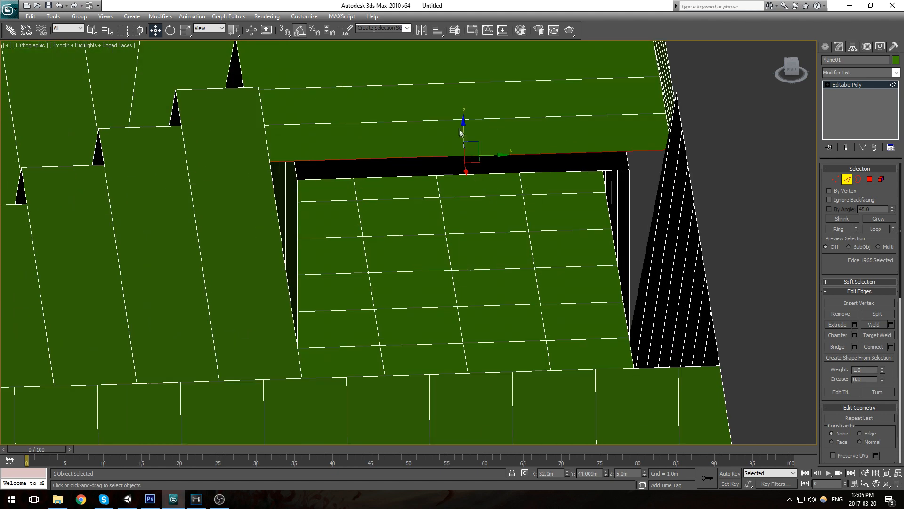
pyautogui.press('1')
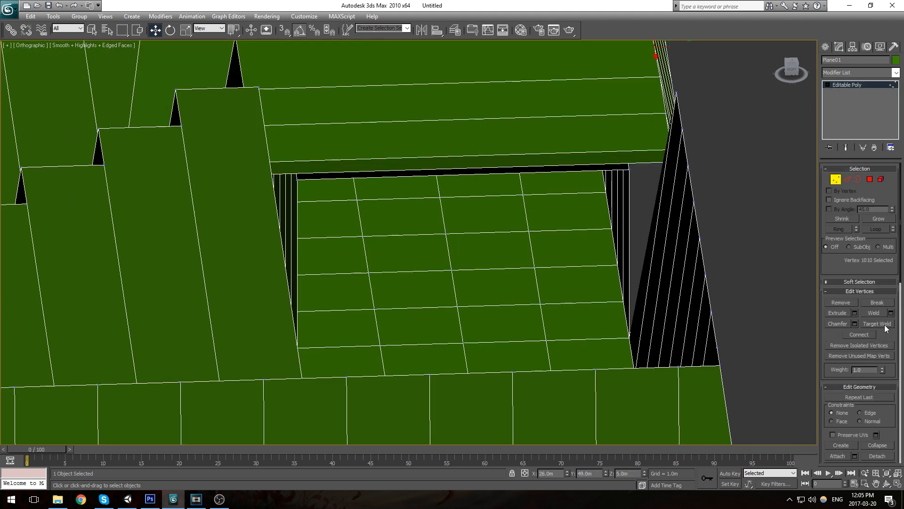
pyautogui.click(884, 326)
pyautogui.click(631, 168)
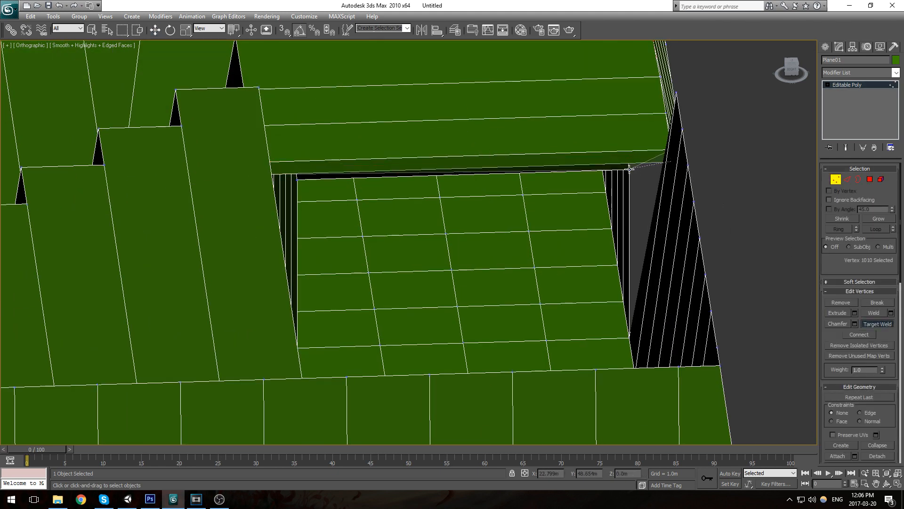
pyautogui.click(255, 176)
pyautogui.click(296, 179)
# Step: Cap the openings on both sides of the corridor's near entrance
pyautogui.press('3')
pyautogui.press('w')
pyautogui.click(296, 190)
pyautogui.click(876, 313)
pyautogui.click(629, 186)
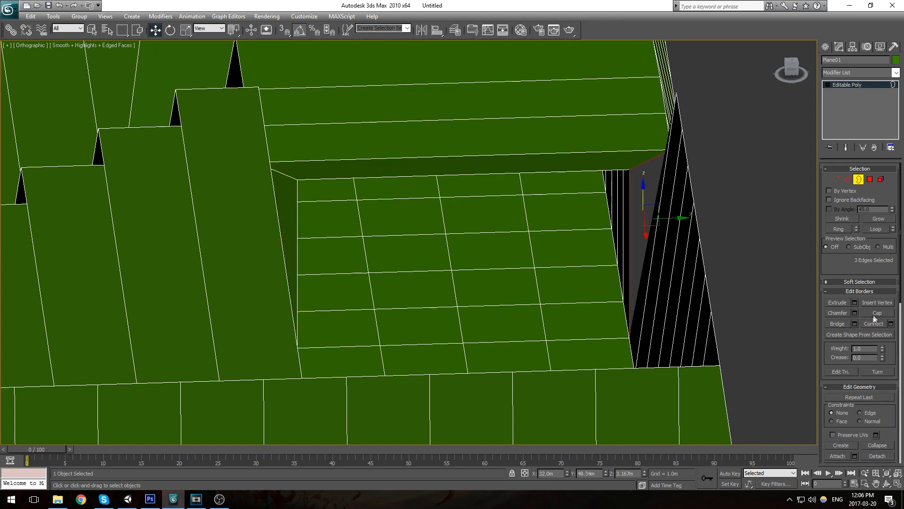
# Step: Extend the roof's far end edge downward into a lip and target-weld its vertices to the far entrance's upper corners
pyautogui.moveTo(519, 97); pyautogui.dragTo(498, 197, button='middle')
pyautogui.scroll(-4, 498, 197)
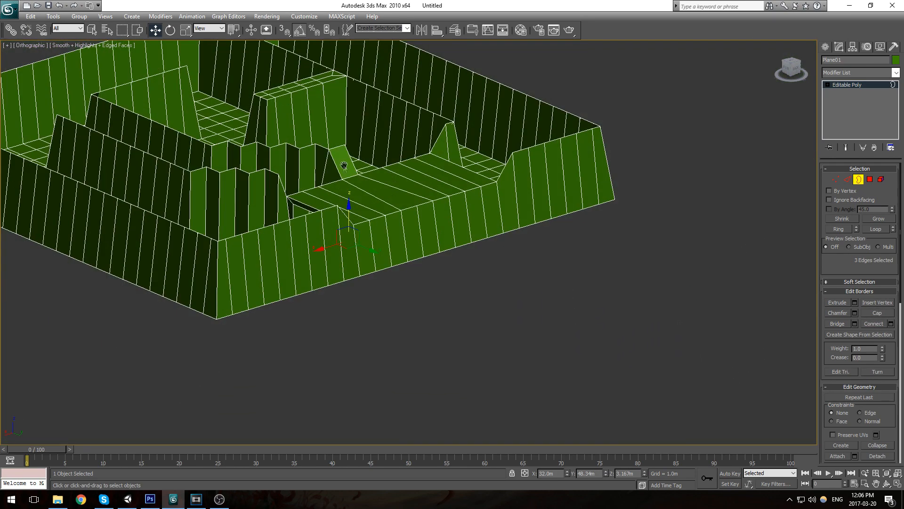
pyautogui.moveTo(343, 164); pyautogui.dragTo(387, 204, button='middle')
pyautogui.scroll(1, 387, 203)
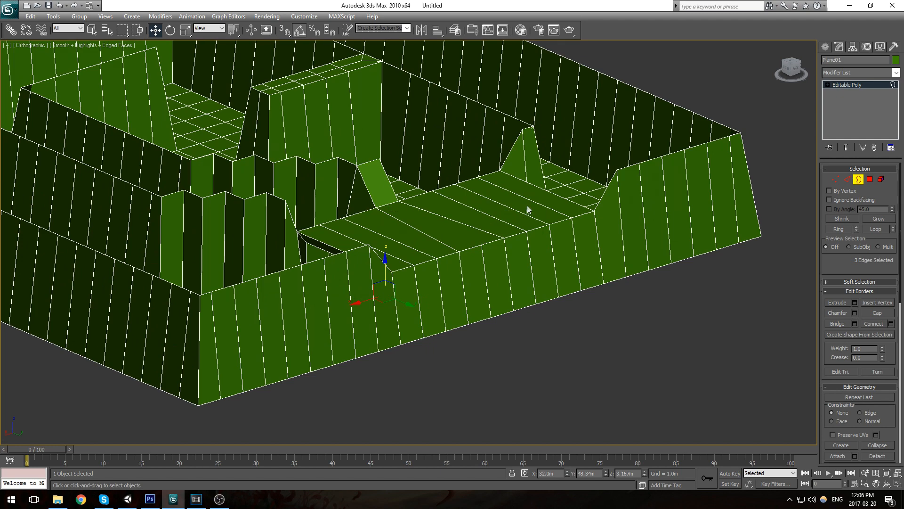
pyautogui.moveTo(520, 169); pyautogui.dragTo(517, 183, button='middle')
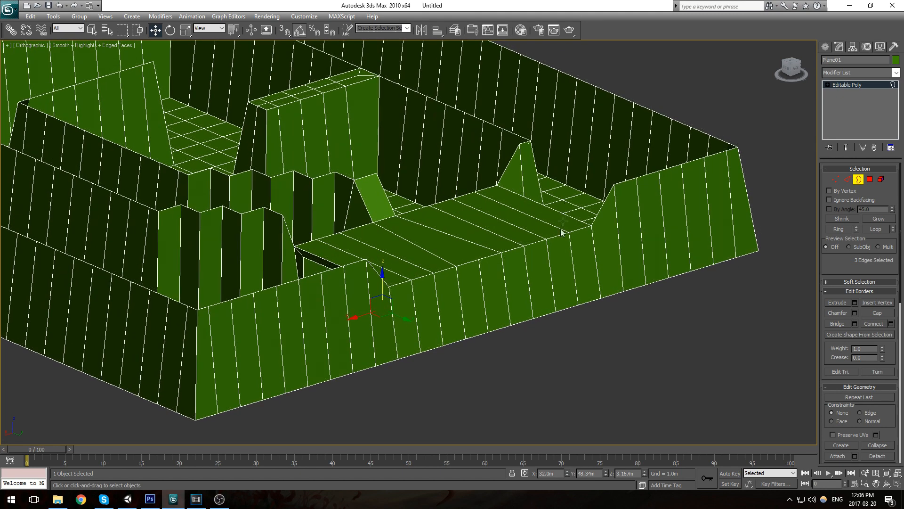
pyautogui.keyDown('alt'); pyautogui.moveTo(564, 219); pyautogui.dragTo(440, 251, button='middle'); pyautogui.keyUp('alt')
pyautogui.moveTo(464, 209); pyautogui.dragTo(457, 251, button='middle')
pyautogui.press('3')
pyautogui.click(504, 180)
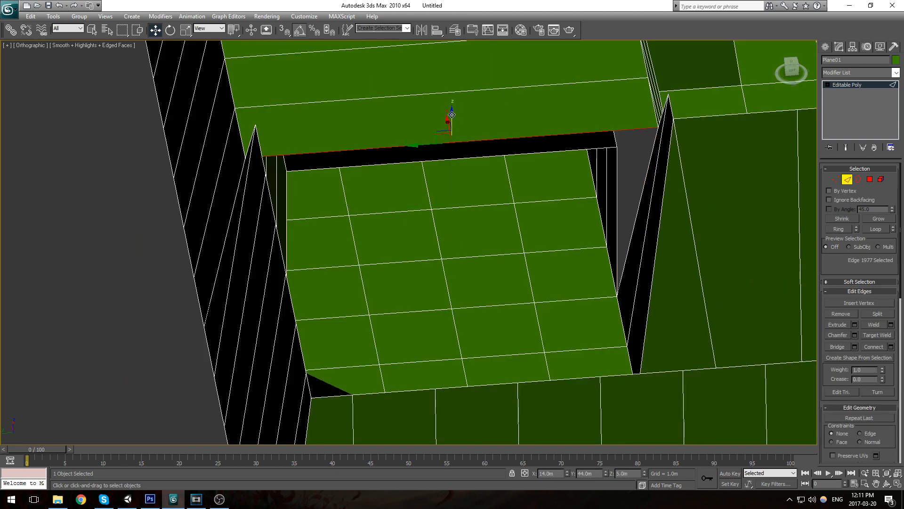
pyautogui.press('1')
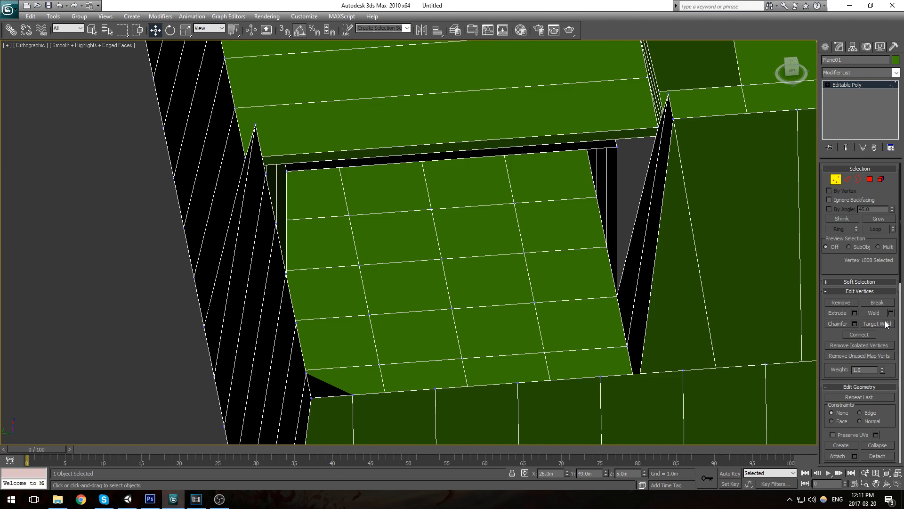
pyautogui.click(885, 324)
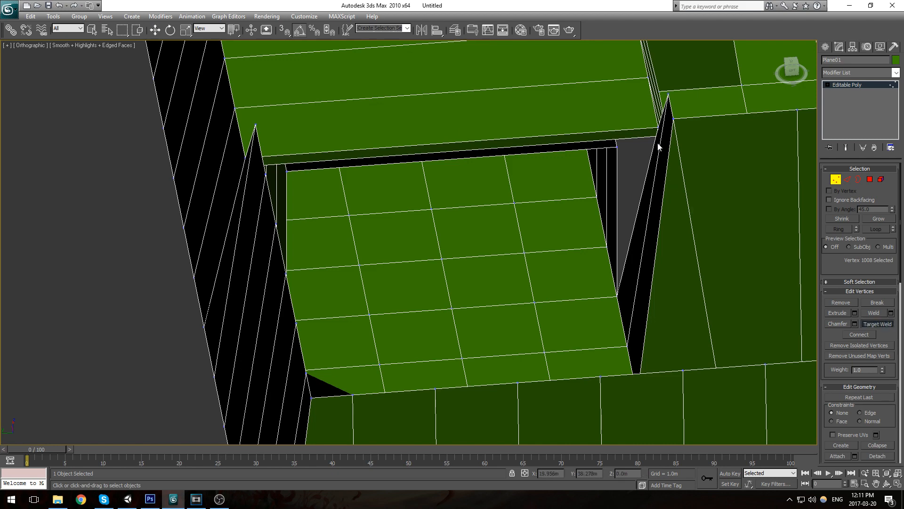
pyautogui.click(616, 149)
pyautogui.keyDown('alt'); pyautogui.moveTo(282, 168); pyautogui.dragTo(201, 135, button='middle'); pyautogui.keyUp('alt')
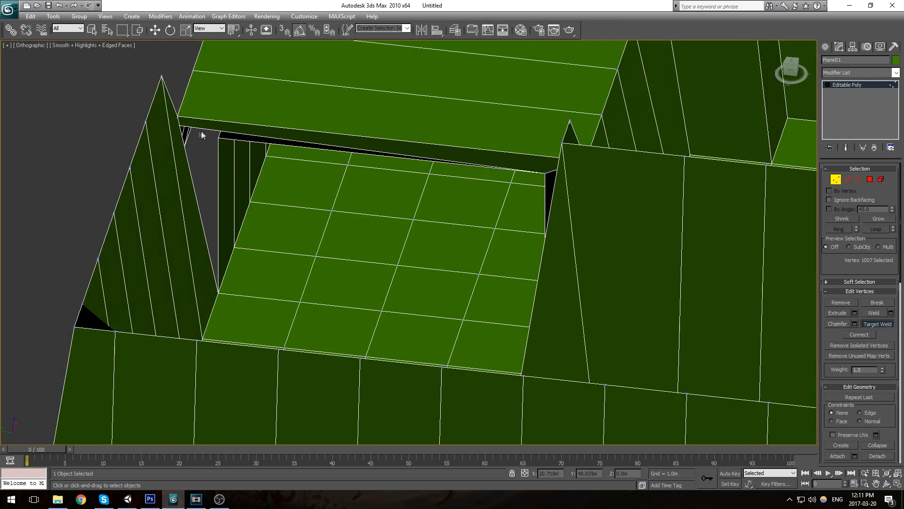
pyautogui.click(219, 138)
# Step: Cap the three-edge openings on both sides of the corridor's far entrance
pyautogui.press('3')
pyautogui.click(218, 142)
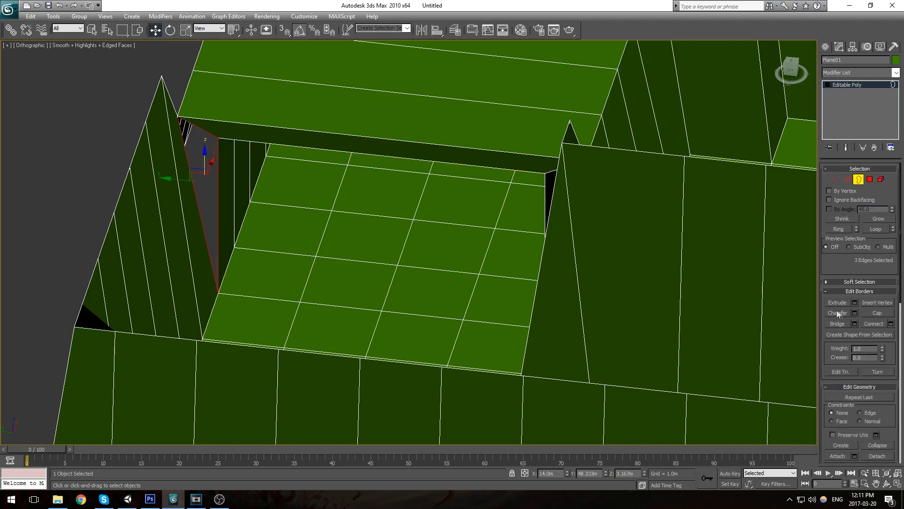
pyautogui.click(893, 313)
pyautogui.click(549, 173)
pyautogui.click(881, 315)
# Step: Delete the last roof polygon at the corridor's far end
pyautogui.scroll(-4, 433, 185)
pyautogui.keyDown('alt'); pyautogui.moveTo(434, 185); pyautogui.dragTo(528, 183, button='middle'); pyautogui.keyUp('alt')
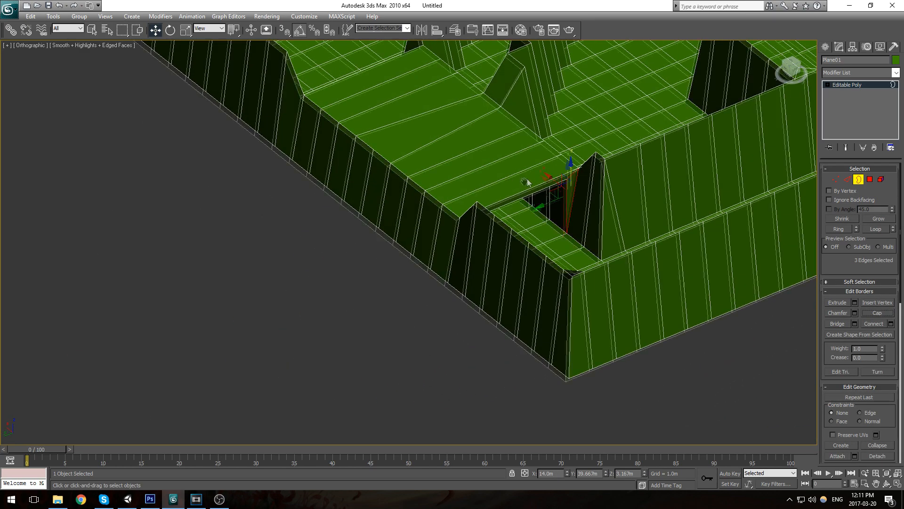
pyautogui.scroll(4, 528, 182)
pyautogui.press('4')
pyautogui.click(543, 178)
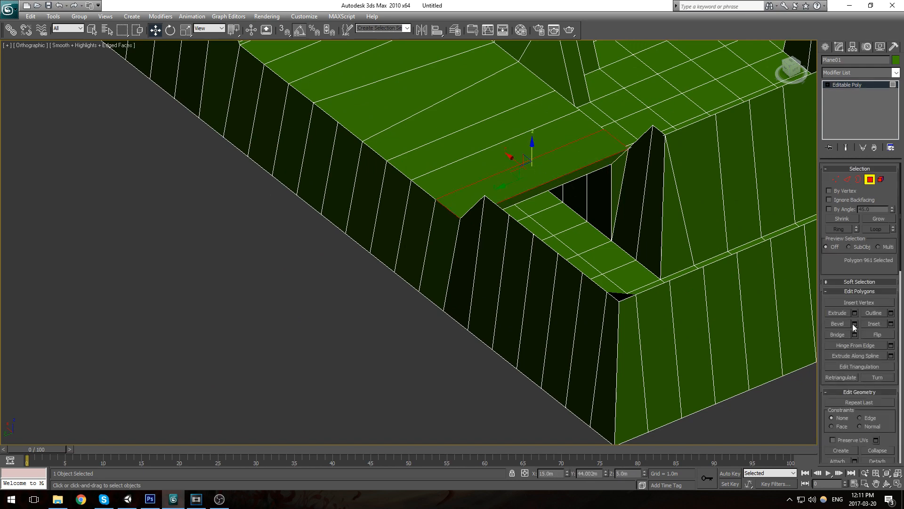
pyautogui.scroll(2, 525, 181)
pyautogui.moveTo(591, 204); pyautogui.dragTo(517, 253, button='middle')
pyautogui.press('4')
pyautogui.press('4')
pyautogui.press('Delete')
pyautogui.click(552, 207)
# Step: Extend the edge on the outer side of the removed roof panel upward into a short vertical face
pyautogui.press('2')
pyautogui.keyDown('alt'); pyautogui.moveTo(552, 206); pyautogui.dragTo(608, 210, button='middle'); pyautogui.keyUp('alt')
pyautogui.moveTo(607, 210); pyautogui.dragTo(645, 196, button='middle')
pyautogui.click(636, 192)
pyautogui.keyDown('shift'); pyautogui.moveTo(609, 193); pyautogui.dragTo(618, 170); pyautogui.keyUp('shift')
pyautogui.keyDown('alt'); pyautogui.moveTo(620, 212); pyautogui.dragTo(552, 235, button='middle'); pyautogui.keyUp('alt')
pyautogui.press('1')
pyautogui.click(885, 325)
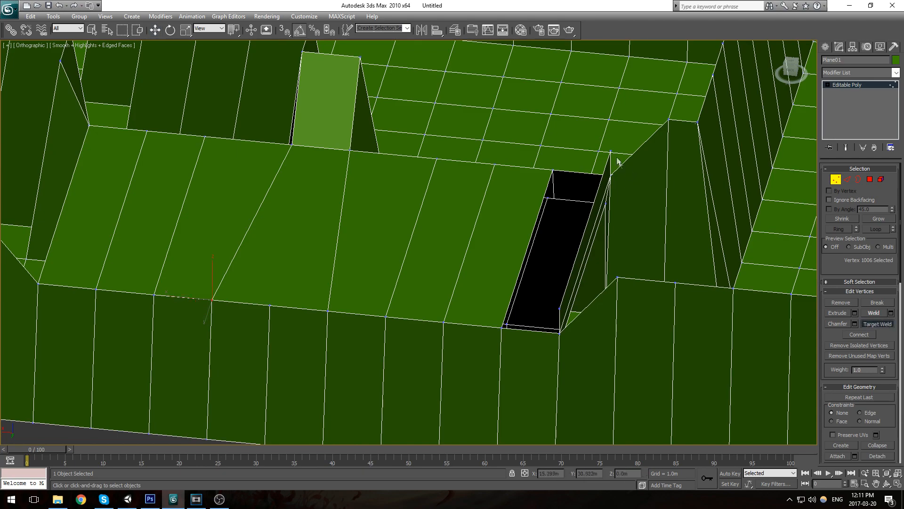
pyautogui.press('1')
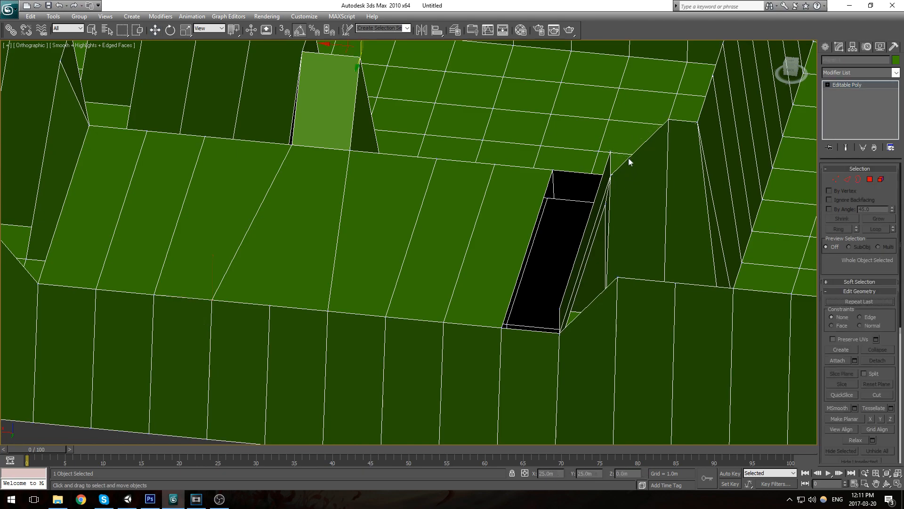
pyautogui.keyDown('alt'); pyautogui.moveTo(619, 176); pyautogui.dragTo(522, 233, button='middle'); pyautogui.keyUp('alt')
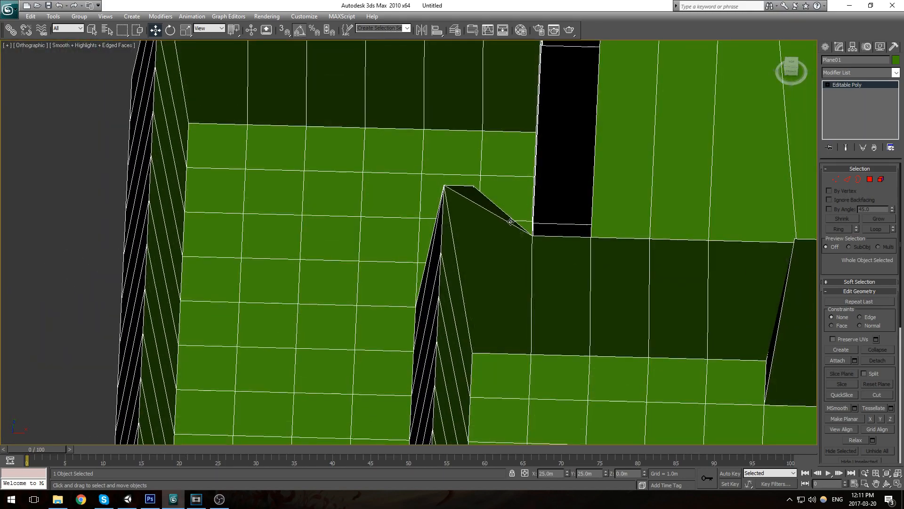
# Step: Extend the edge beside the removed roof panel into a face and set its upper edge to Z 7.5 m
pyautogui.press('4')
pyautogui.click(473, 195)
pyautogui.keyDown('alt'); pyautogui.moveTo(473, 195); pyautogui.dragTo(631, 297, button='middle'); pyautogui.keyUp('alt')
pyautogui.keyDown('alt'); pyautogui.moveTo(604, 255); pyautogui.dragTo(634, 186, button='middle'); pyautogui.keyUp('alt')
pyautogui.press('2')
pyautogui.click(633, 231)
pyautogui.keyDown('shift'); pyautogui.moveTo(607, 178); pyautogui.dragTo(667, 187); pyautogui.keyUp('shift')
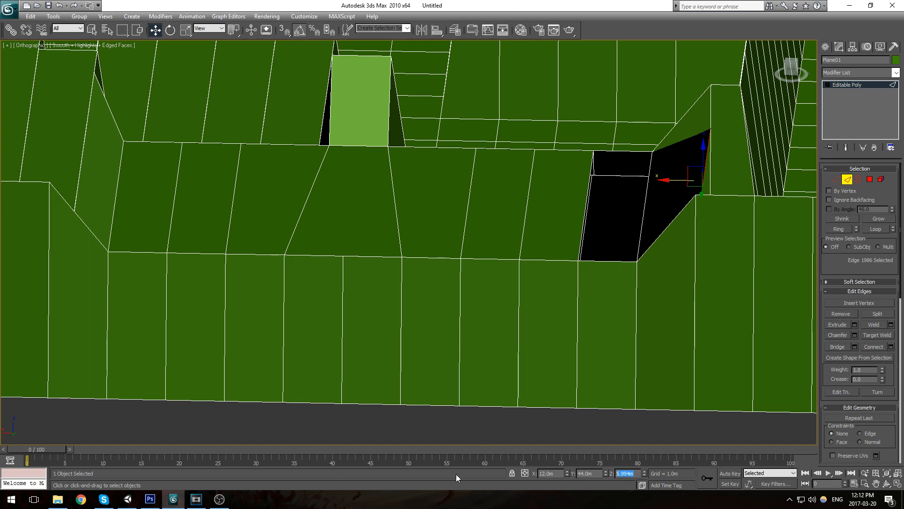
pyautogui.moveTo(701, 188); pyautogui.dragTo(700, 164)
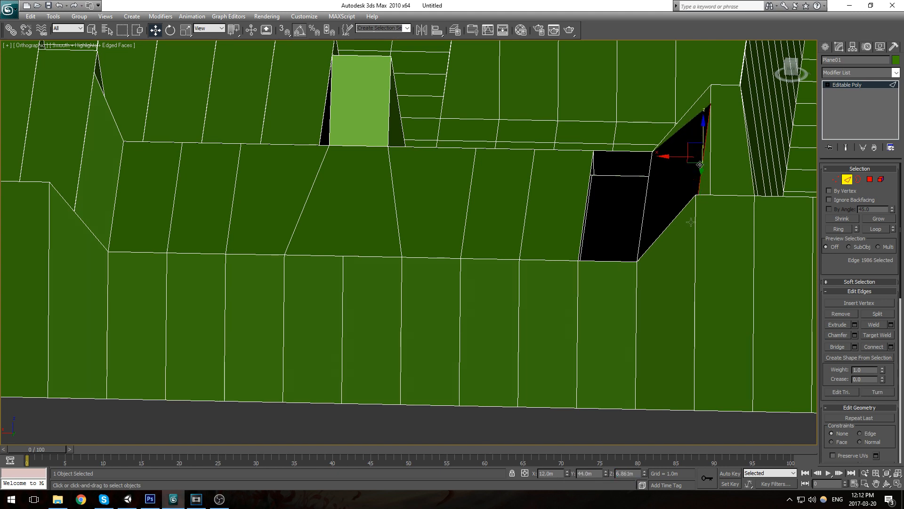
pyautogui.moveTo(636, 473); pyautogui.dragTo(468, 449)
pyautogui.write('7.5')
pyautogui.press('Return')
# Step: Extend the raised edge along X into a narrow strip and a sloped face over the roof opening
pyautogui.moveTo(603, 157); pyautogui.dragTo(601, 210, button='middle')
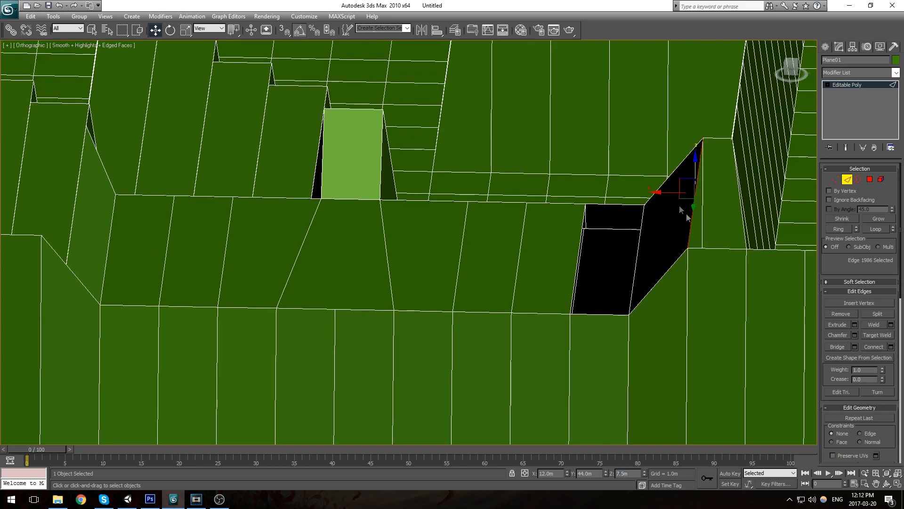
pyautogui.keyDown('shift'); pyautogui.moveTo(656, 193); pyautogui.dragTo(550, 203); pyautogui.keyUp('shift')
pyautogui.keyDown('alt'); pyautogui.moveTo(550, 206); pyautogui.dragTo(514, 268, button='middle'); pyautogui.keyUp('alt')
pyautogui.scroll(8, 505, 220)
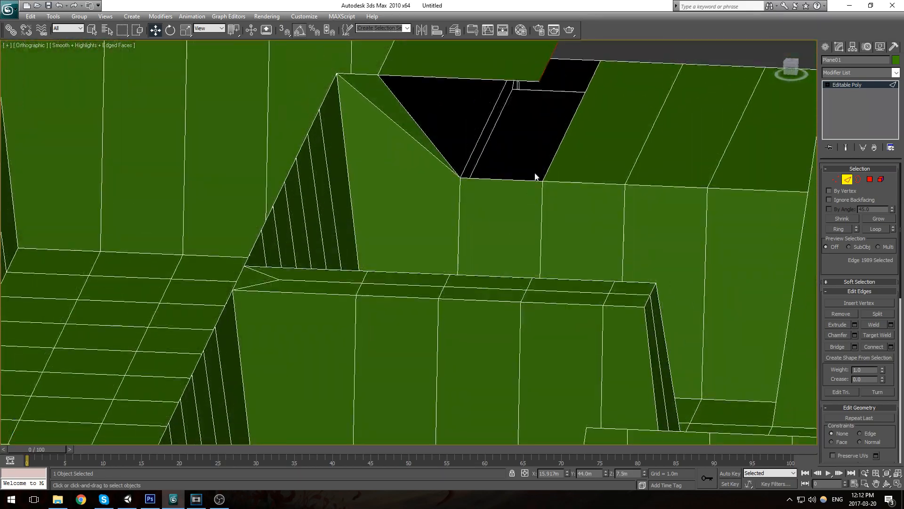
pyautogui.moveTo(535, 177); pyautogui.dragTo(539, 270, button='middle')
pyautogui.press('1')
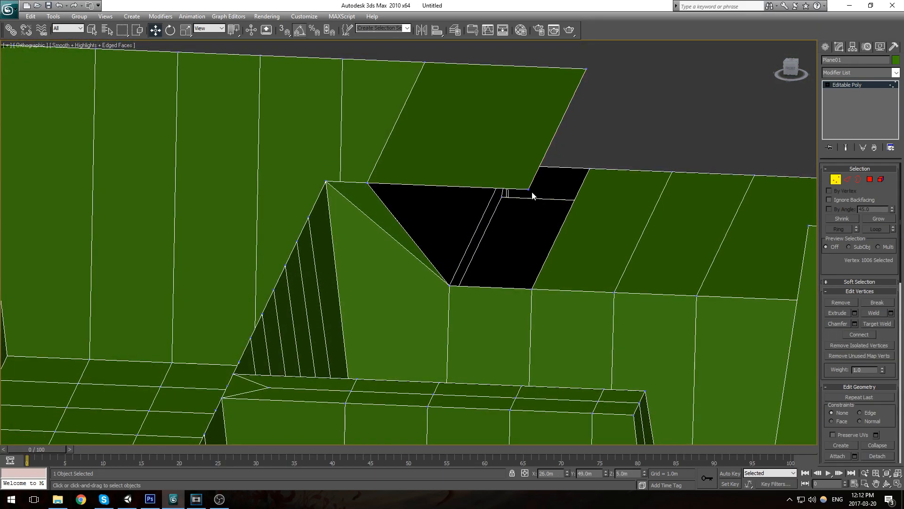
pyautogui.press('2')
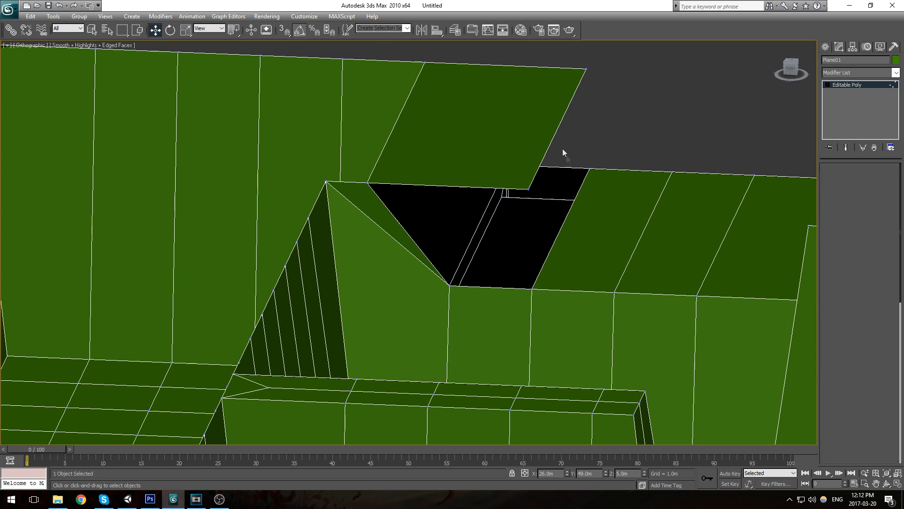
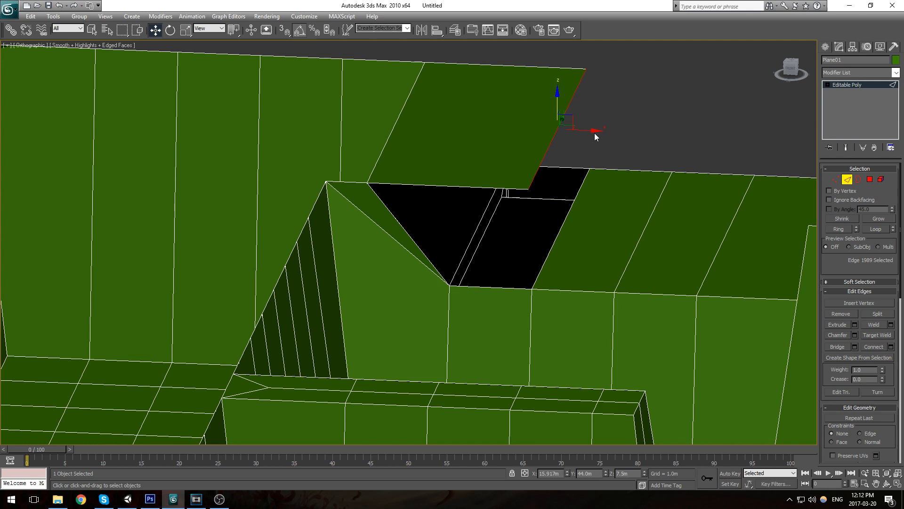
pyautogui.moveTo(594, 131); pyautogui.dragTo(475, 123)
# Step: Target-weld the sloped face's free corner vertices to the near and far corners of the roof opening
pyautogui.press('1')
pyautogui.click(877, 324)
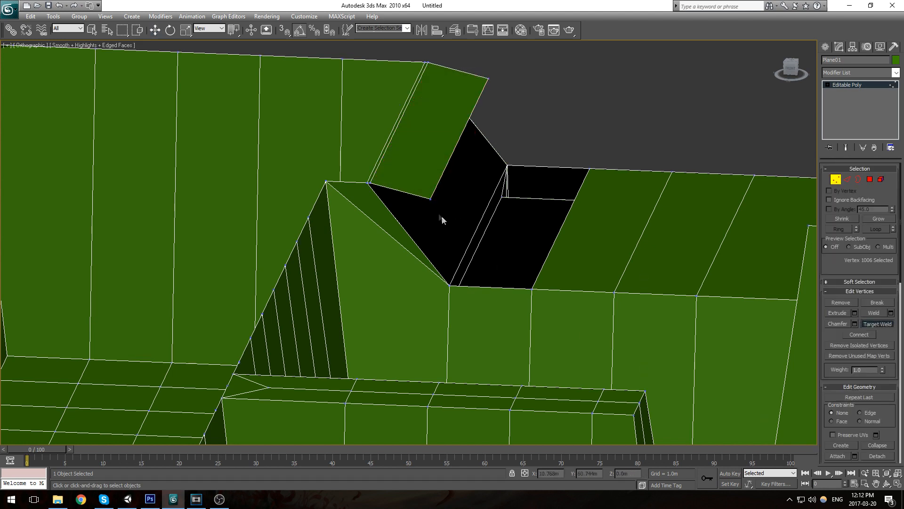
pyautogui.click(450, 284)
pyautogui.click(488, 80)
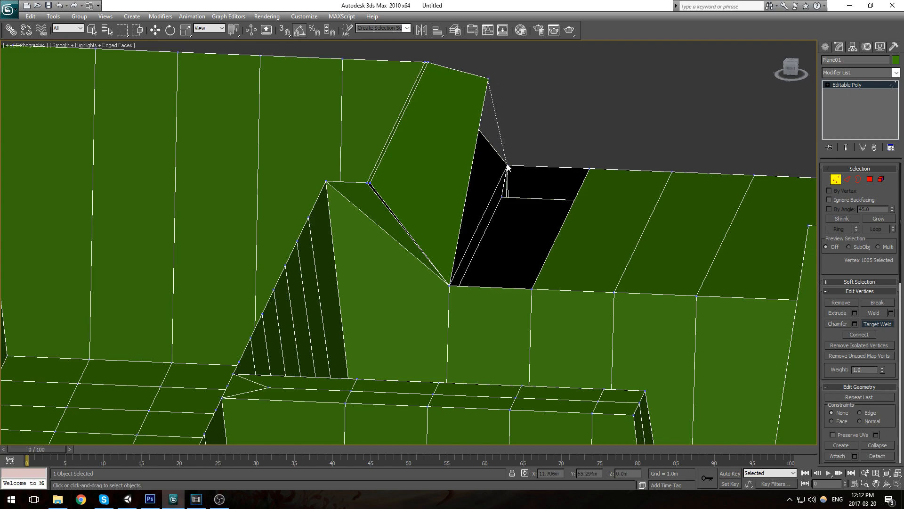
pyautogui.click(507, 166)
pyautogui.rightClick(517, 169)
# Step: Try to target-weld the hanging vertex at the sloped face's outer end to the opening's outer corner
pyautogui.keyDown('alt'); pyautogui.moveTo(517, 168); pyautogui.dragTo(602, 253, button='middle'); pyautogui.keyUp('alt')
pyautogui.scroll(-5, 601, 253)
pyautogui.scroll(6, 422, 282)
pyautogui.keyDown('alt'); pyautogui.moveTo(422, 282); pyautogui.dragTo(354, 260, button='middle'); pyautogui.keyUp('alt')
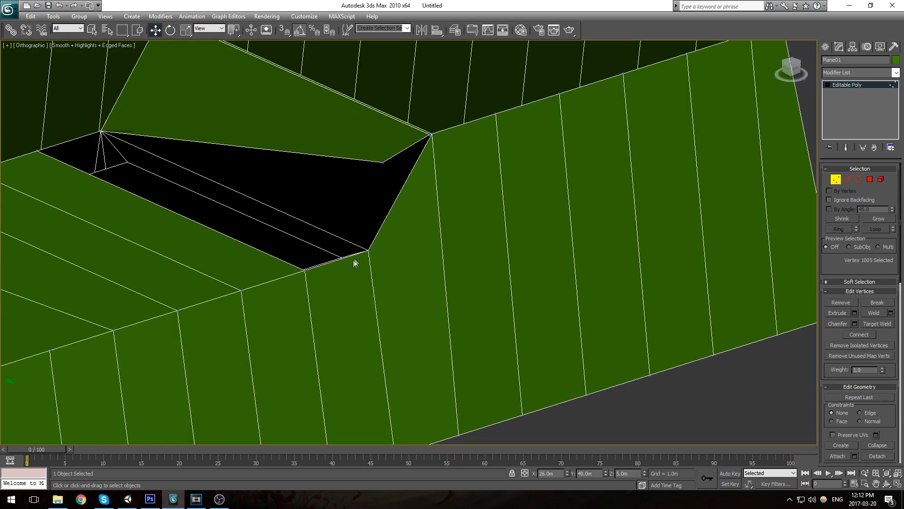
pyautogui.click(878, 323)
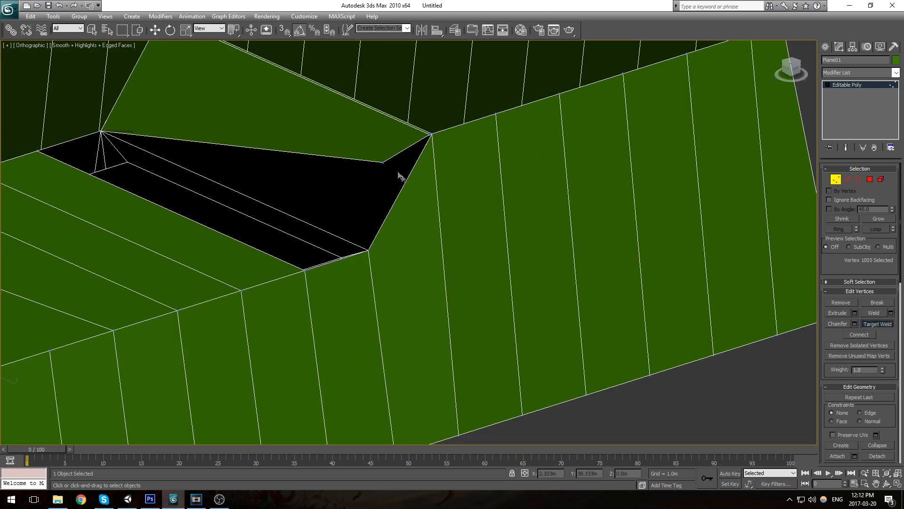
pyautogui.click(368, 251)
pyautogui.press('1')
pyautogui.scroll(2, 387, 268)
pyautogui.moveTo(370, 253); pyautogui.dragTo(513, 266, button='middle')
# Step: Extend the short open edge at the sloped face's outer end downward into a small vertical face
pyautogui.press('2')
pyautogui.click(384, 235)
pyautogui.scroll(2, 516, 329)
pyautogui.moveTo(516, 330); pyautogui.dragTo(499, 284, button='middle')
pyautogui.press('2')
pyautogui.press('3')
pyautogui.click(499, 259)
pyautogui.scroll(-3, 498, 284)
pyautogui.press('2')
pyautogui.click(472, 172)
pyautogui.keyDown('alt'); pyautogui.moveTo(473, 172); pyautogui.dragTo(448, 204, button='middle'); pyautogui.keyUp('alt')
pyautogui.keyDown('shift'); pyautogui.moveTo(438, 146); pyautogui.dragTo(437, 172); pyautogui.keyUp('shift')
# Step: Target-weld the small vertical face's lower vertices to the outer wall's top corner and the opening's outer corner
pyautogui.press('1')
pyautogui.click(877, 324)
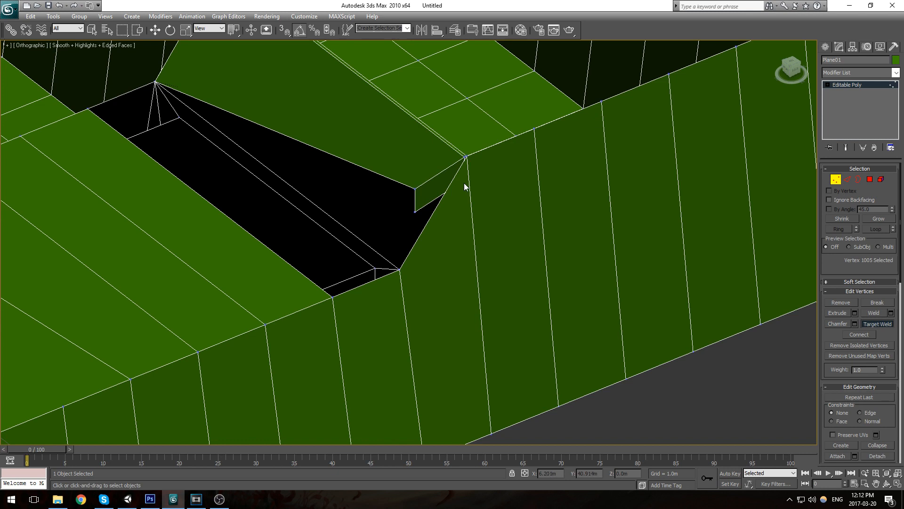
pyautogui.click(464, 158)
pyautogui.click(414, 212)
pyautogui.click(400, 270)
pyautogui.moveTo(397, 229); pyautogui.dragTo(434, 231, button='middle')
# Step: Move the sloped face's hanging corner vertex down onto the opening's outer corner
pyautogui.press('1')
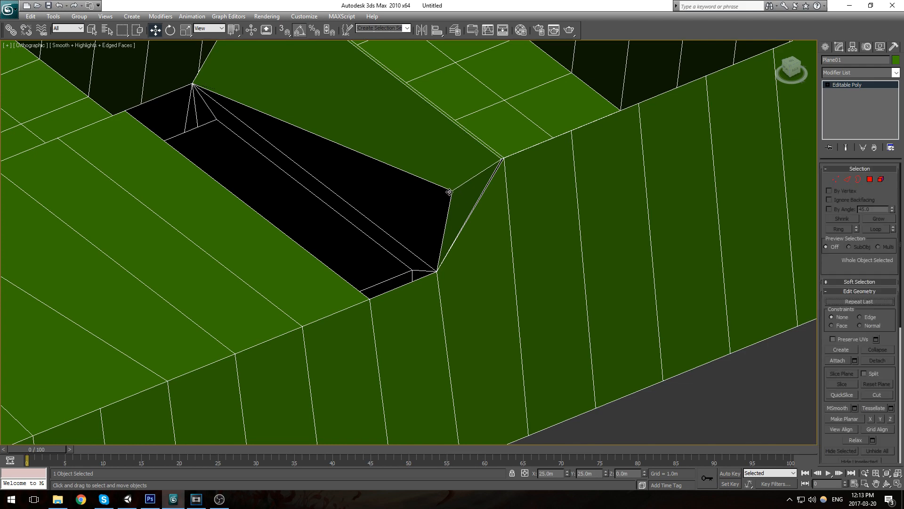
pyautogui.press('1')
pyautogui.click(452, 194)
pyautogui.keyDown('alt'); pyautogui.moveTo(452, 194); pyautogui.dragTo(417, 169, button='middle'); pyautogui.keyUp('alt')
pyautogui.moveTo(417, 168); pyautogui.dragTo(379, 260)
pyautogui.click(380, 259)
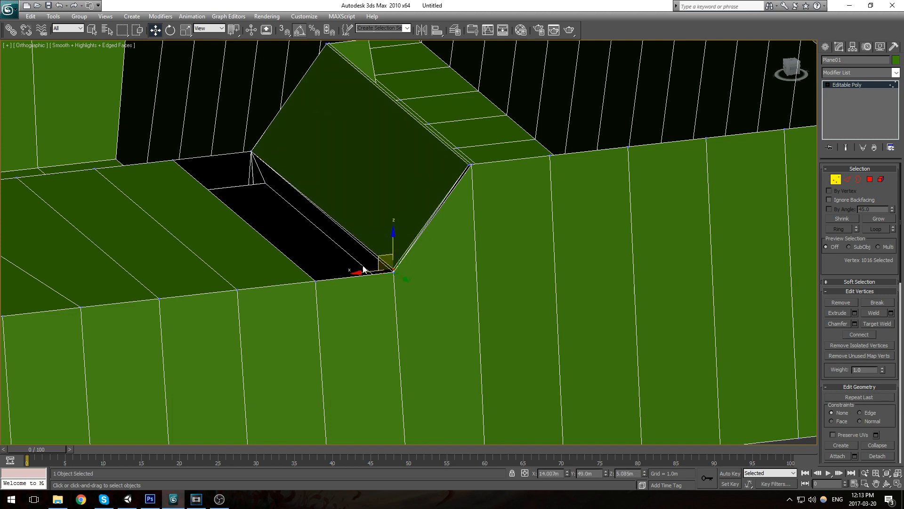
# Step: Extend the sloped face's lower edge along X across most of the remaining roof opening
pyautogui.press('2')
pyautogui.click(376, 257)
pyautogui.keyDown('shift'); pyautogui.moveTo(287, 216); pyautogui.dragTo(216, 224); pyautogui.keyUp('shift')
pyautogui.scroll(2, 419, 277)
pyautogui.moveTo(421, 278); pyautogui.dragTo(517, 289, button='middle')
# Step: Target-weld both free vertices of the new roof strip to the adjacent roof panel's corners
pyautogui.press('1')
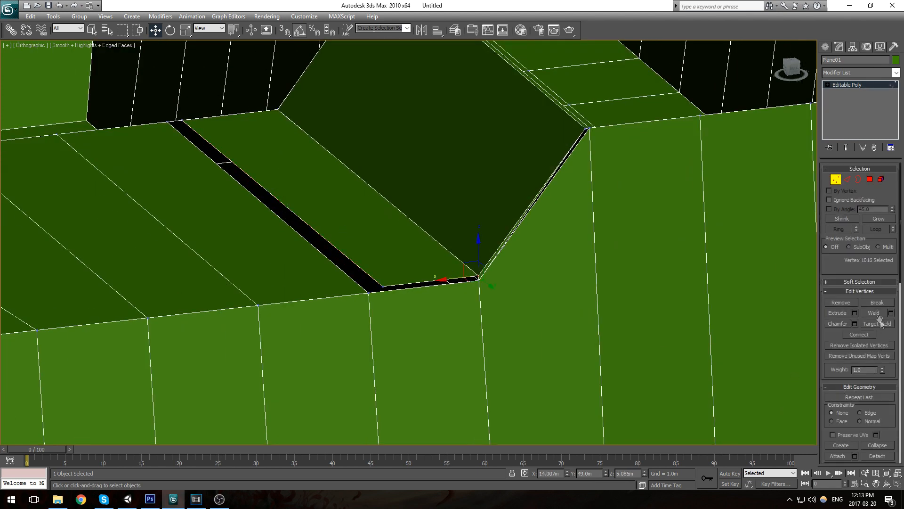
pyautogui.click(878, 323)
pyautogui.click(371, 292)
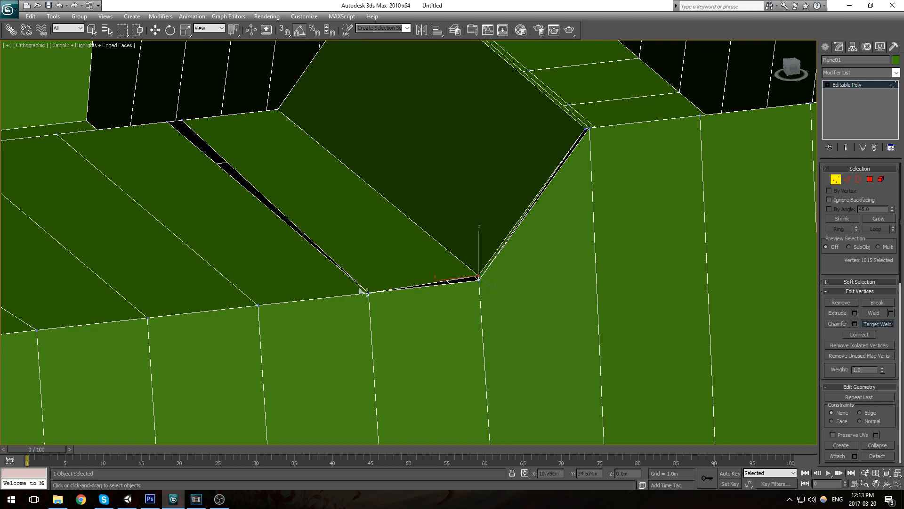
pyautogui.moveTo(230, 174); pyautogui.dragTo(433, 311, button='middle')
pyautogui.click(373, 259)
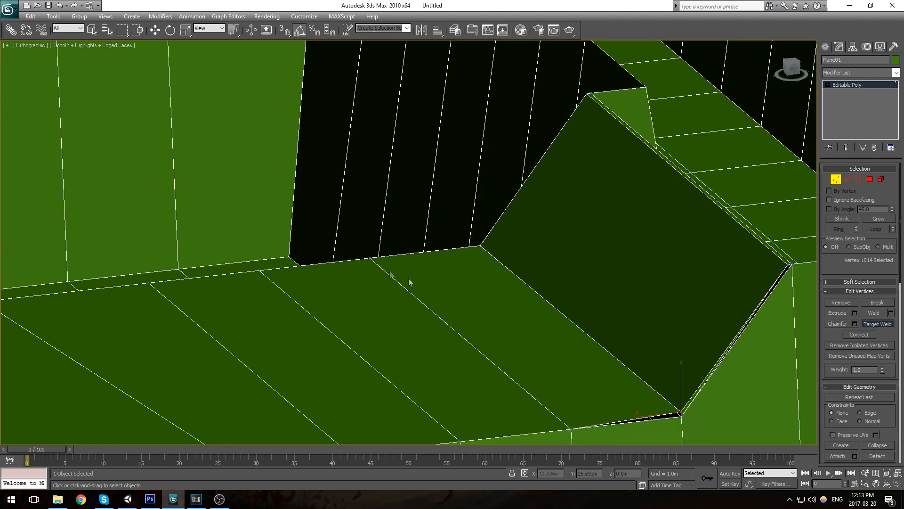
# Step: Cap the thin border gap along the outer end of the sloped face and new roof strip
pyautogui.press('3')
pyautogui.press('w')
pyautogui.click(676, 412)
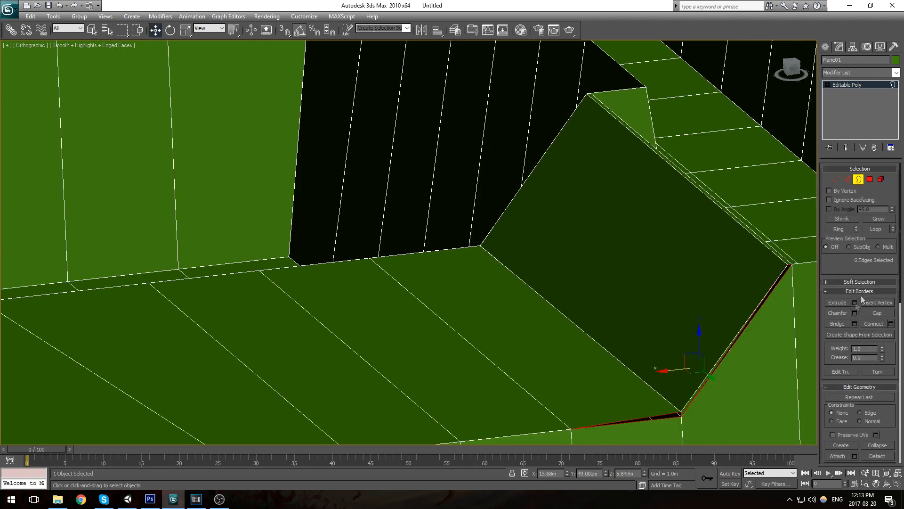
pyautogui.click(880, 314)
# Step: Try to cap the thin border gap on the inner end of the sloped face
pyautogui.keyDown('alt'); pyautogui.moveTo(494, 283); pyautogui.dragTo(410, 236, button='middle'); pyautogui.keyUp('alt')
pyautogui.scroll(-2, 538, 296)
pyautogui.click(414, 240)
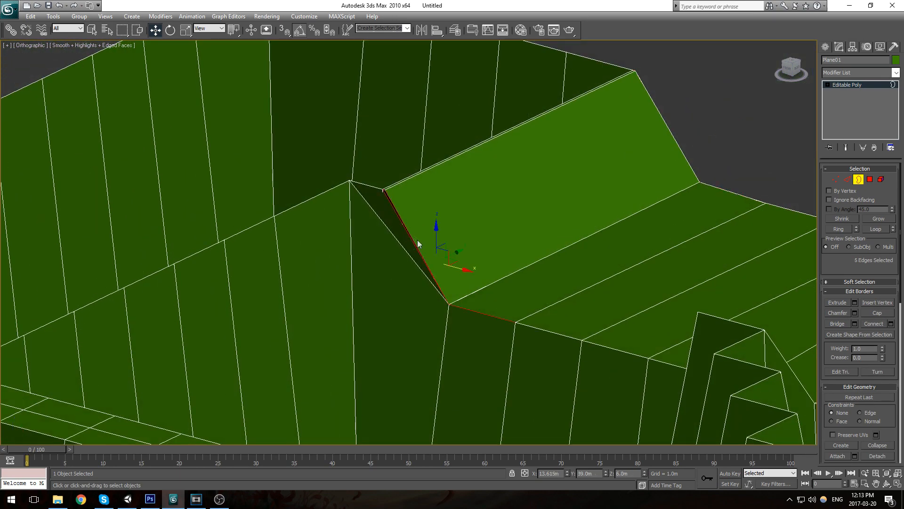
pyautogui.click(881, 313)
pyautogui.moveTo(521, 249); pyautogui.dragTo(514, 231, button='middle')
pyautogui.press('3')
pyautogui.hotkey('ctrl', 'z')
pyautogui.hotkey('ctrl', 'z')
pyautogui.hotkey('ctrl', 'z')
# Step: Target-weld the sloped face's upper inner corner vertex to the neighbouring vertex so the thin inner gap closes
pyautogui.scroll(2, 456, 261)
pyautogui.scroll(2, 513, 230)
pyautogui.press('1')
pyautogui.press('4')
pyautogui.click(485, 134)
pyautogui.scroll(-5, 489, 136)
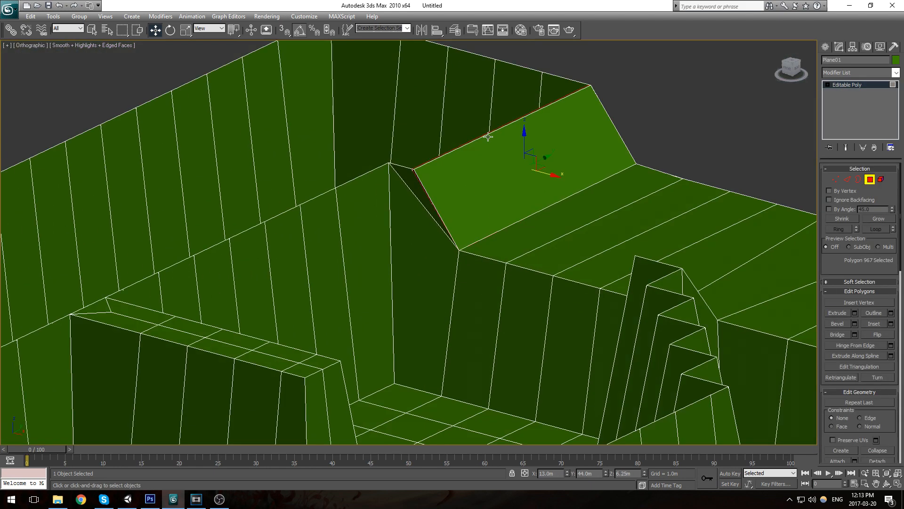
pyautogui.keyDown('alt'); pyautogui.moveTo(433, 153); pyautogui.dragTo(476, 160, button='middle'); pyautogui.keyUp('alt')
pyautogui.moveTo(535, 185); pyautogui.dragTo(226, 196, button='middle')
pyautogui.scroll(7, 226, 196)
pyautogui.moveTo(233, 238); pyautogui.dragTo(325, 251, button='middle')
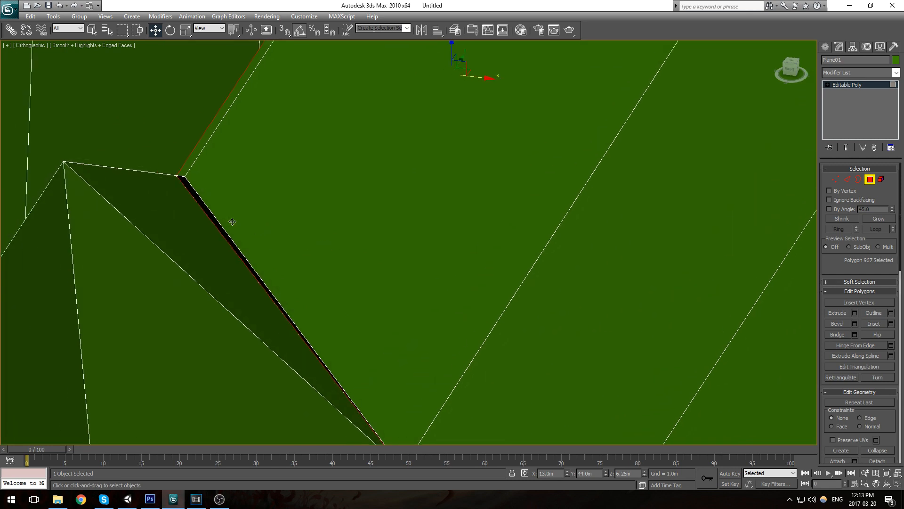
pyautogui.press('2')
pyautogui.click(201, 203)
pyautogui.moveTo(202, 203); pyautogui.dragTo(434, 230, button='middle')
pyautogui.scroll(1, 338, 118)
pyautogui.press('1')
pyautogui.click(370, 165)
pyautogui.scroll(2, 422, 179)
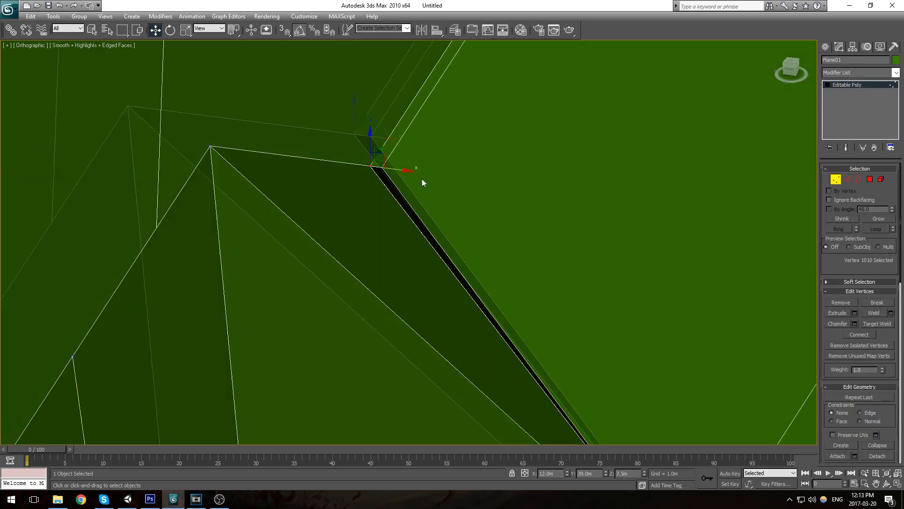
pyautogui.click(372, 134)
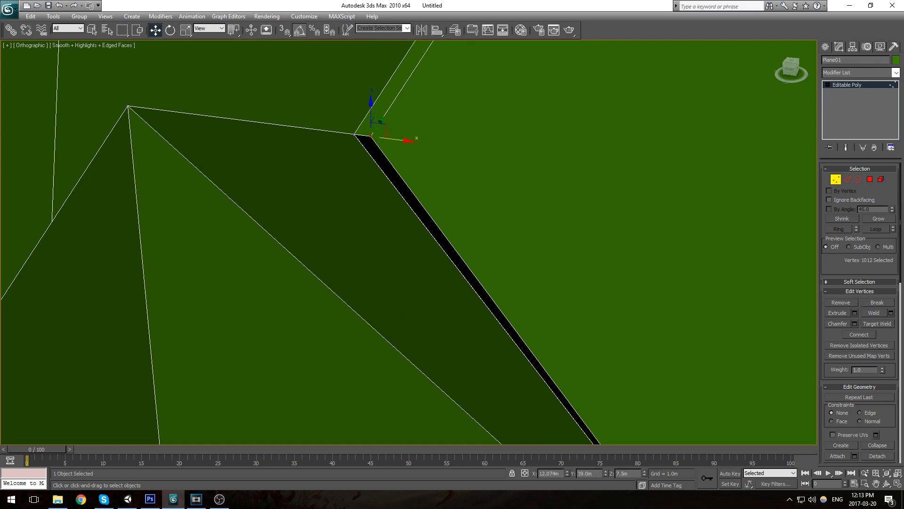
pyautogui.click(870, 324)
pyautogui.click(356, 136)
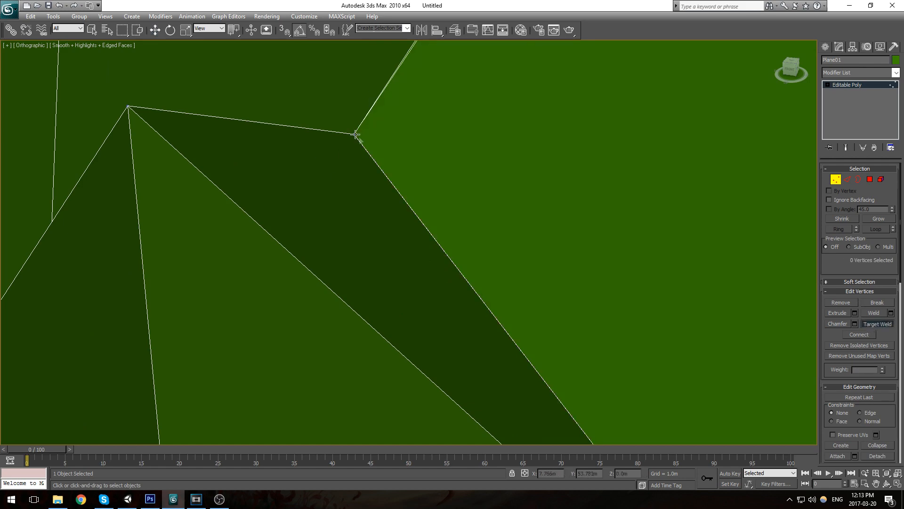
# Step: Target-weld the duplicate vertices at the sloped face's outer end to the outer wall's lower and upper corner vertices
pyautogui.scroll(-6, 405, 153)
pyautogui.moveTo(471, 177); pyautogui.dragTo(570, 283, button='middle')
pyautogui.moveTo(668, 302); pyautogui.dragTo(307, 106, button='middle')
pyautogui.scroll(3, 320, 132)
pyautogui.press('1')
pyautogui.press('4')
pyautogui.click(375, 306)
pyautogui.keyDown('alt'); pyautogui.moveTo(373, 305); pyautogui.dragTo(247, 320, button='middle'); pyautogui.keyUp('alt')
pyautogui.moveTo(247, 320); pyautogui.dragTo(414, 398, button='middle')
pyautogui.scroll(5, 531, 304)
pyautogui.moveTo(531, 303); pyautogui.dragTo(202, 184, button='middle')
pyautogui.scroll(4, 536, 299)
pyautogui.press('1')
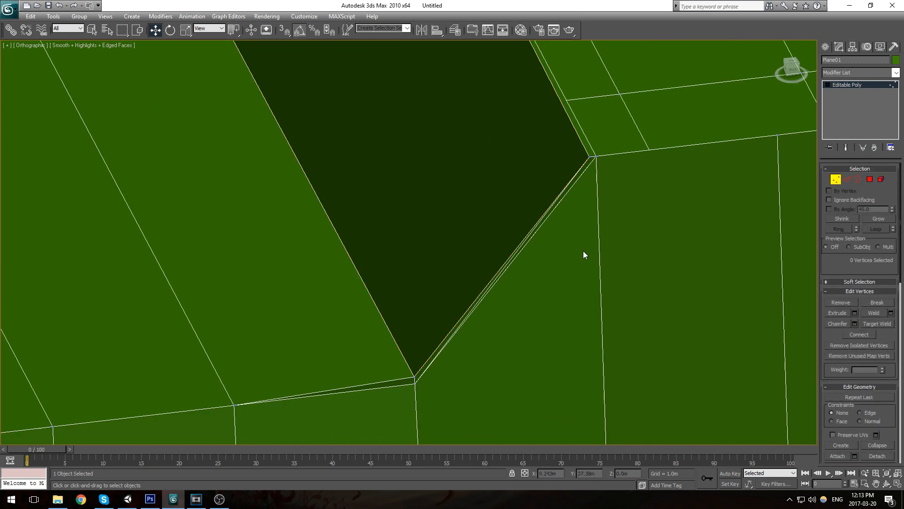
pyautogui.click(877, 324)
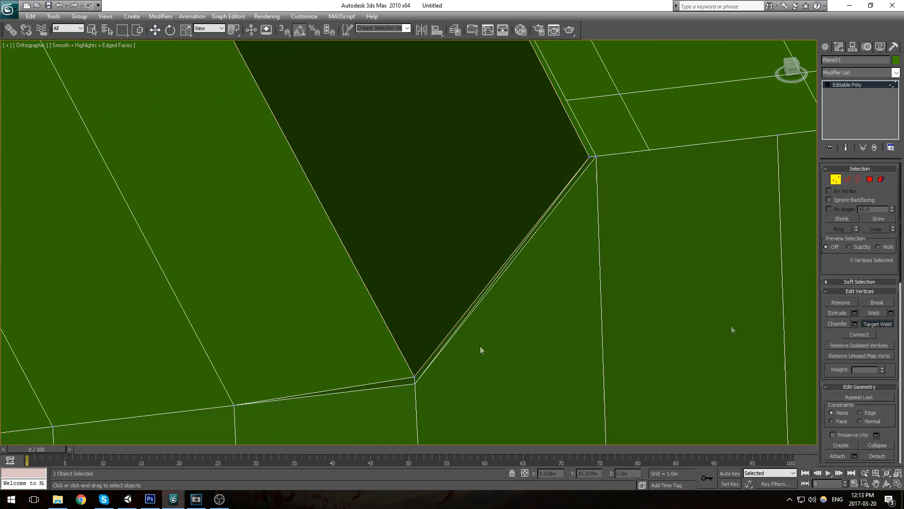
pyautogui.click(415, 384)
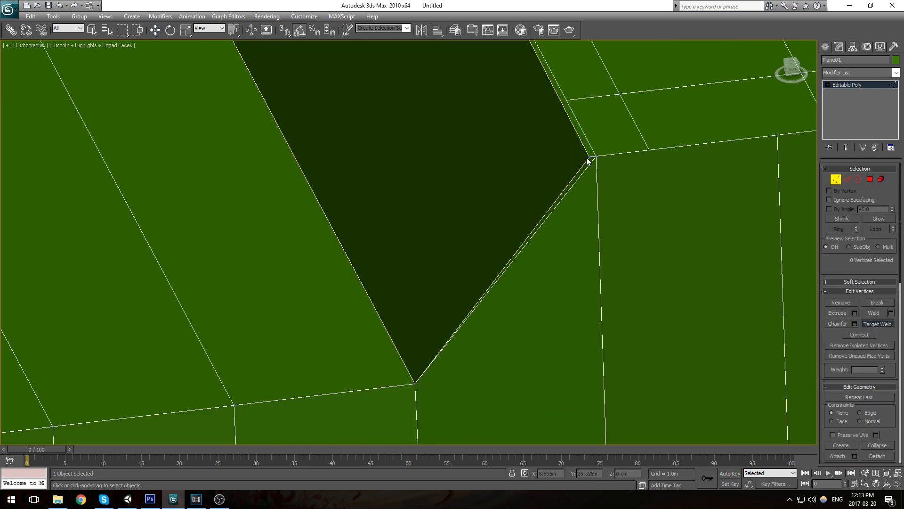
pyautogui.click(597, 156)
pyautogui.moveTo(520, 191); pyautogui.dragTo(586, 284, button='middle')
pyautogui.scroll(-4, 587, 285)
pyautogui.press('1')
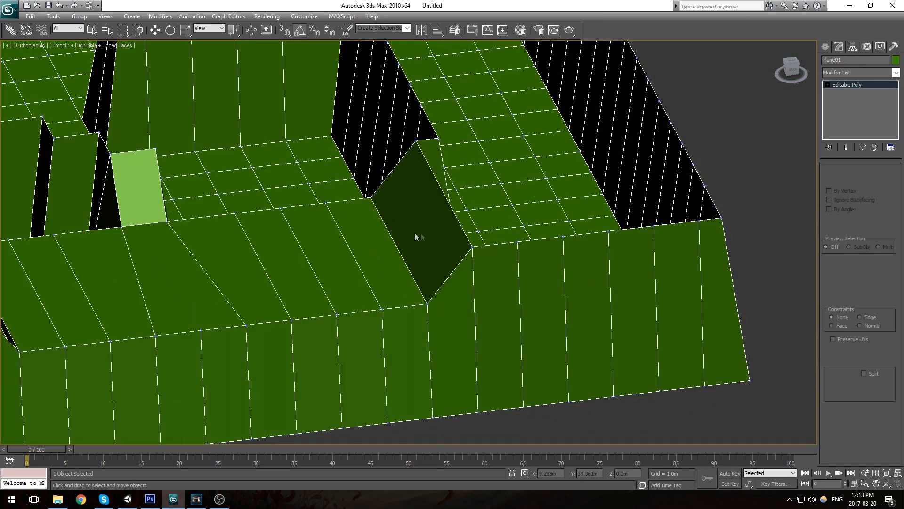
# Step: Check how the sloped roof polygon joins its neighbours by selecting it and making cancelled test moves
pyautogui.keyDown('alt'); pyautogui.moveTo(311, 268); pyautogui.dragTo(436, 224, button='middle'); pyautogui.keyUp('alt')
pyautogui.press('4')
pyautogui.click(423, 224)
pyautogui.click(447, 209)
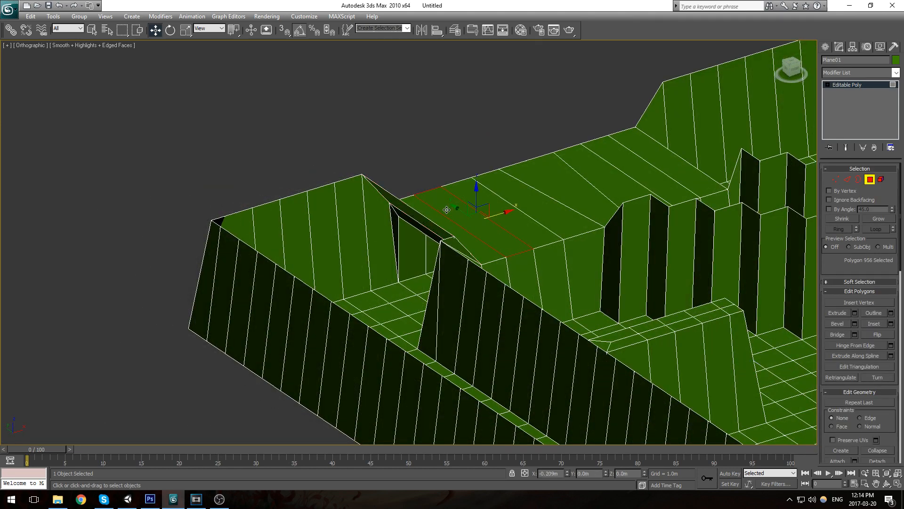
pyautogui.click(434, 230)
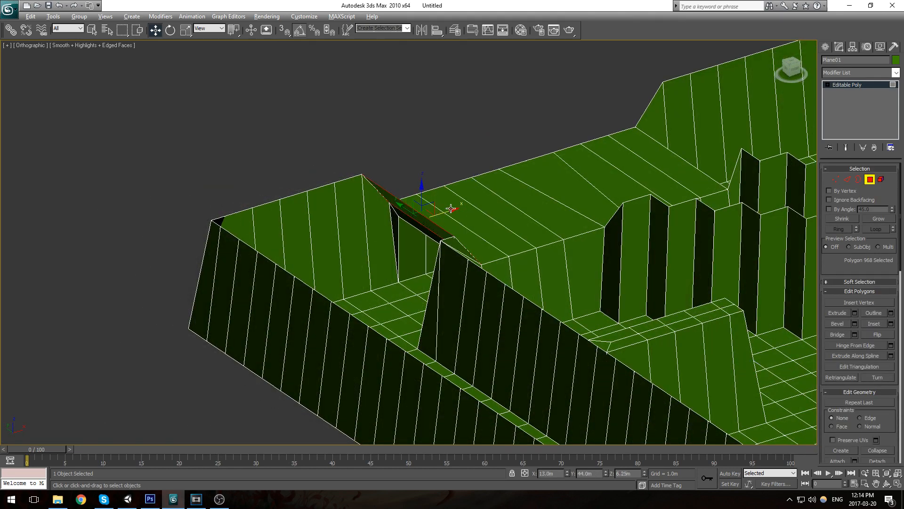
pyautogui.moveTo(452, 211); pyautogui.dragTo(448, 213)
pyautogui.rightClick(448, 213)
pyautogui.keyDown('alt'); pyautogui.moveTo(434, 224); pyautogui.dragTo(337, 231, button='middle'); pyautogui.keyUp('alt')
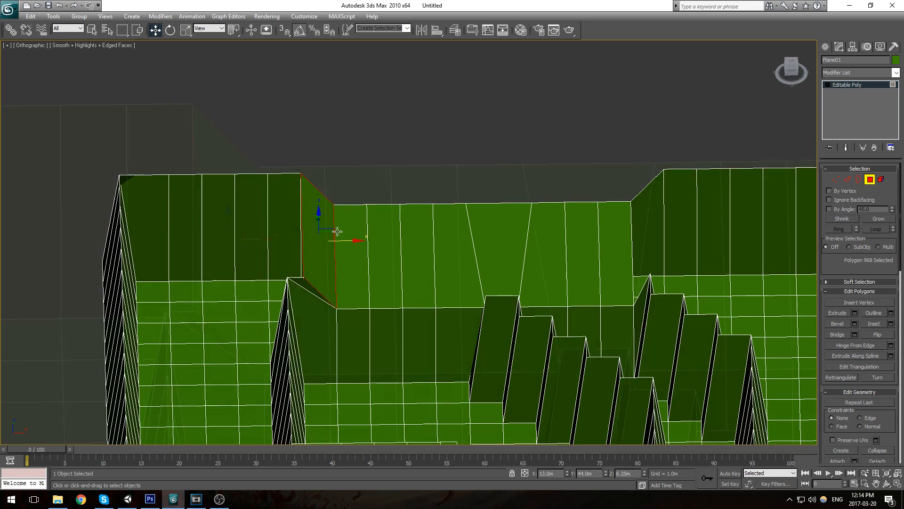
pyautogui.scroll(4, 337, 232)
pyautogui.moveTo(236, 233); pyautogui.dragTo(363, 157)
pyautogui.rightClick(363, 158)
pyautogui.click(217, 344)
# Step: Try target welding at the sloped face's lower inner corner, then delete the thin triangular polygon beneath that corner
pyautogui.moveTo(210, 314); pyautogui.dragTo(438, 354, button='middle')
pyautogui.scroll(2, 297, 208)
pyautogui.press('1')
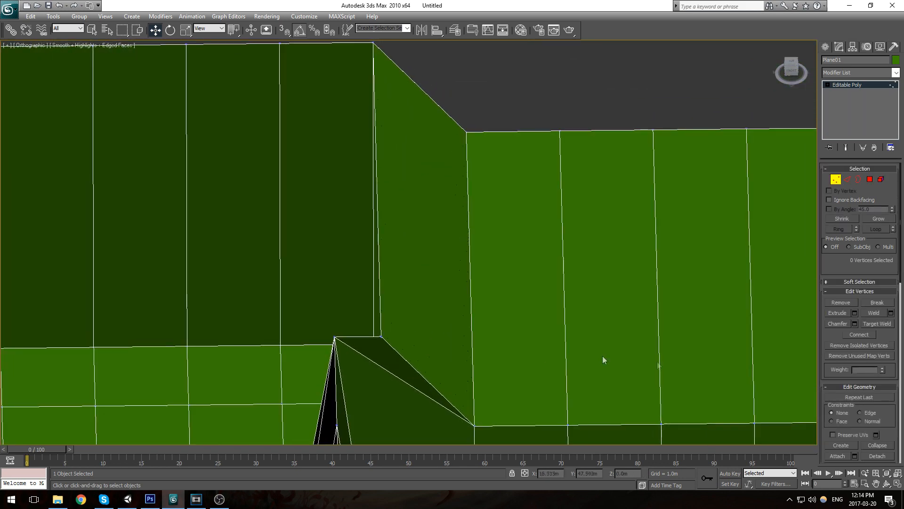
pyautogui.click(879, 324)
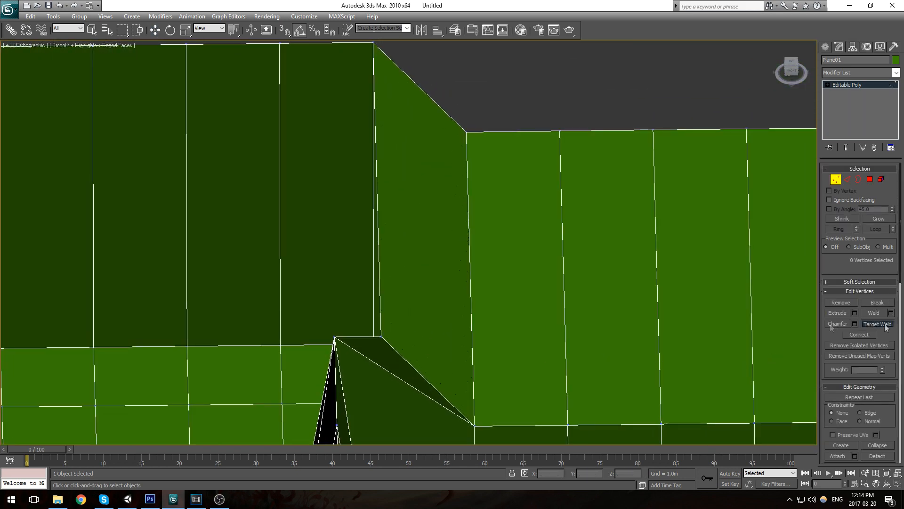
pyautogui.rightClick(374, 342)
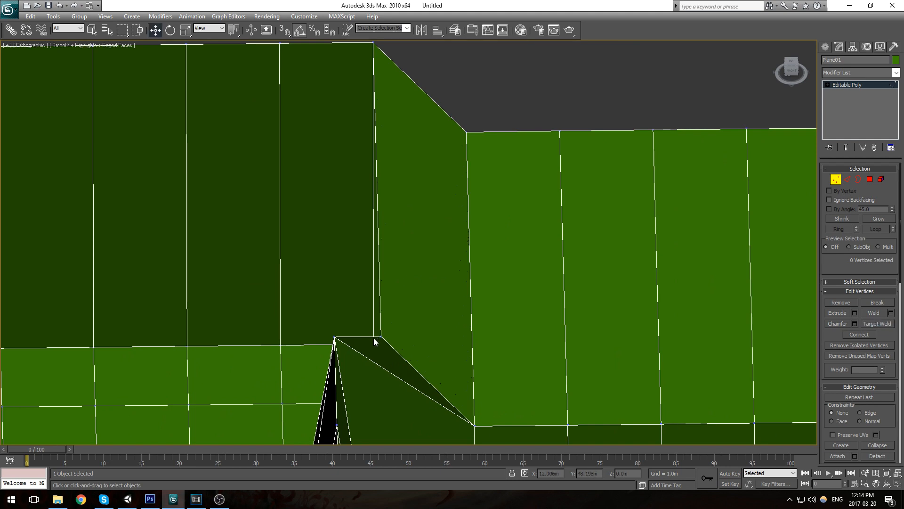
pyautogui.click(872, 325)
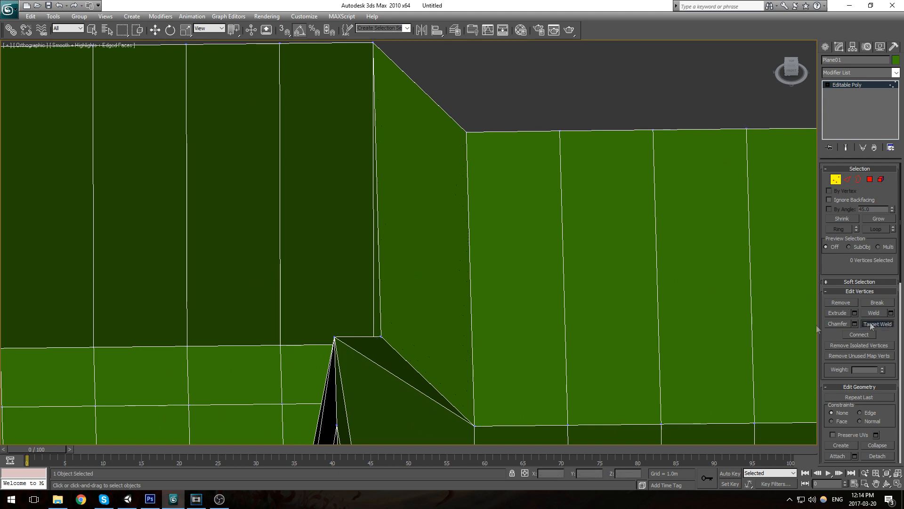
pyautogui.rightClick(381, 340)
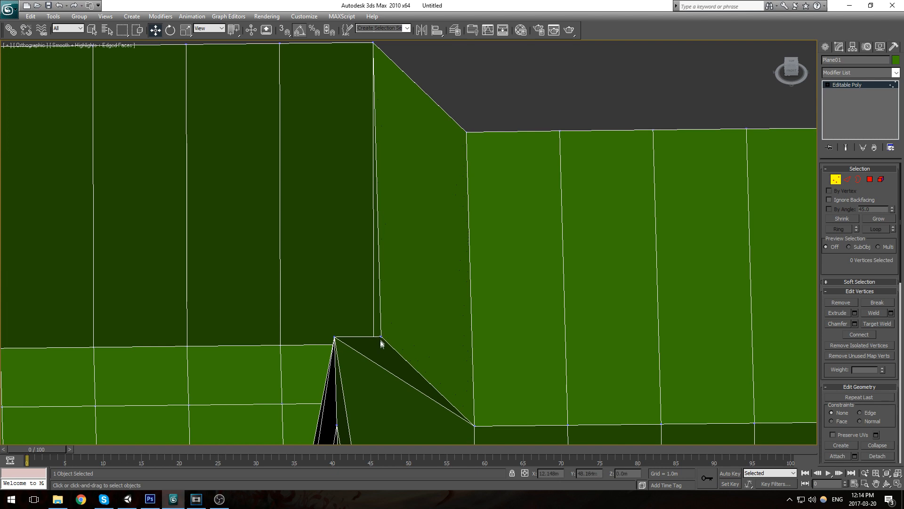
pyautogui.press('4')
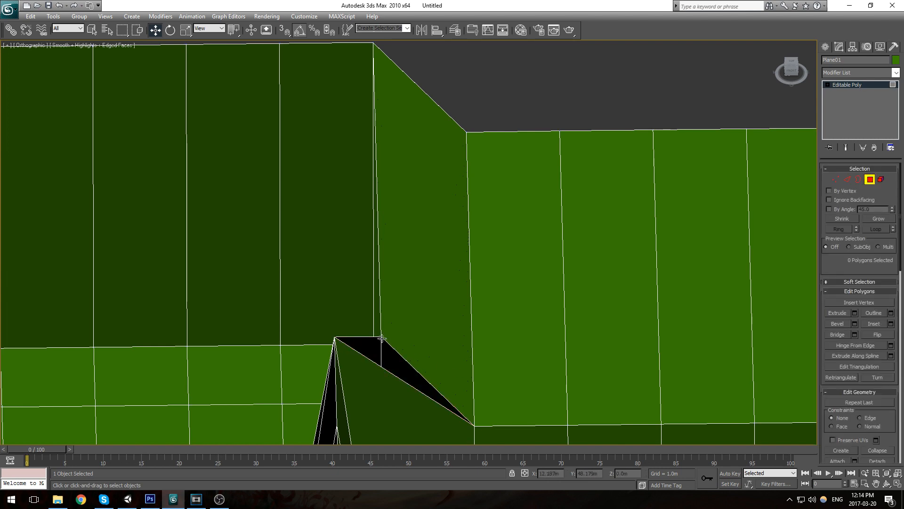
# Step: Try to target-weld the sloped face's lower inner vertex to the inner wall's top corner and check the gap's border
pyautogui.press('1')
pyautogui.click(864, 324)
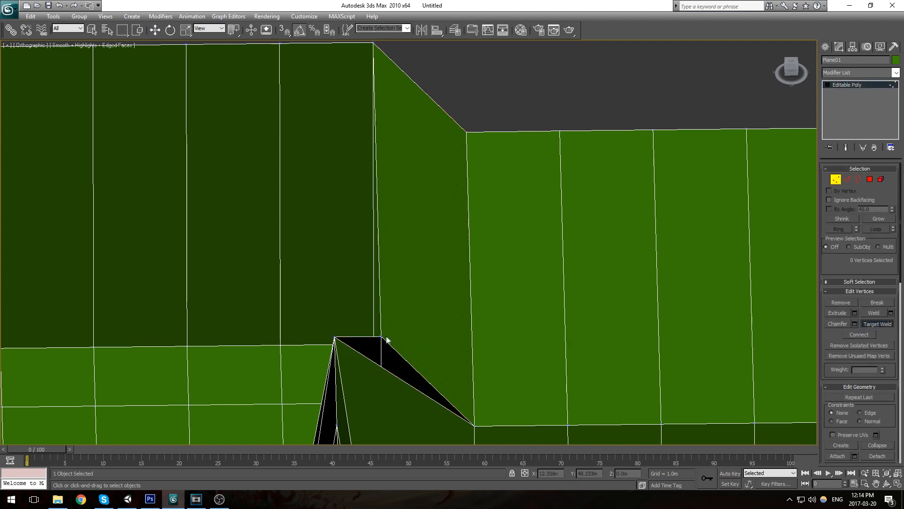
pyautogui.click(334, 337)
pyautogui.press('4')
pyautogui.press('w')
pyautogui.moveTo(390, 351); pyautogui.dragTo(434, 307, button='middle')
pyautogui.click(424, 300)
pyautogui.click(393, 298)
pyautogui.press('3')
pyautogui.click(485, 311)
pyautogui.click(662, 354)
# Step: Test the joint at the gap's outer tip by moving its corner vertex down and undoing the move
pyautogui.press('1')
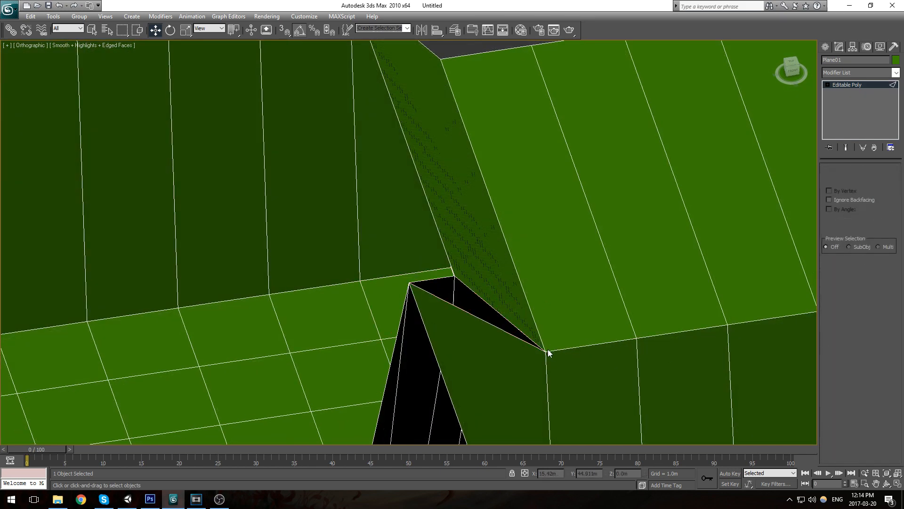
pyautogui.click(545, 351)
pyautogui.moveTo(546, 328); pyautogui.dragTo(545, 351)
pyautogui.click(875, 324)
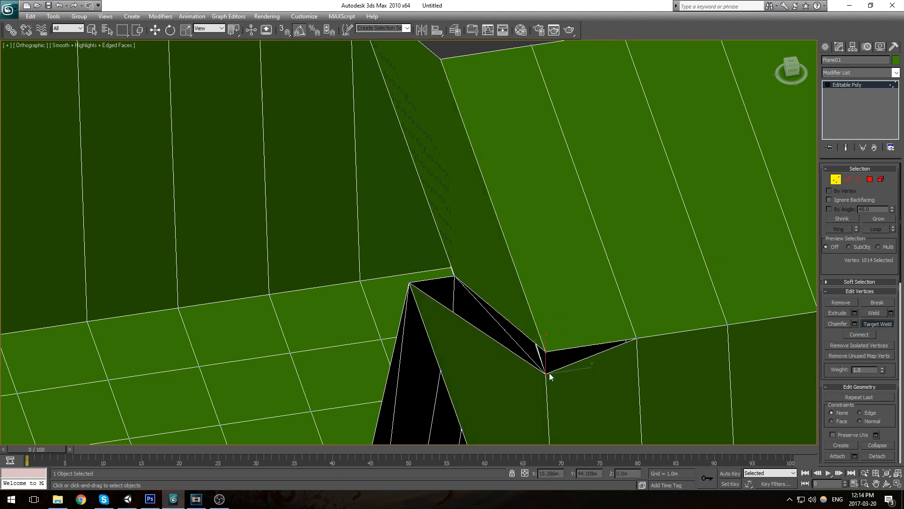
pyautogui.press('w')
pyautogui.moveTo(619, 366); pyautogui.dragTo(519, 177, button='middle')
pyautogui.keyDown('alt'); pyautogui.moveTo(440, 198); pyautogui.dragTo(432, 257, button='middle'); pyautogui.keyUp('alt')
pyautogui.moveTo(483, 256); pyautogui.dragTo(499, 265)
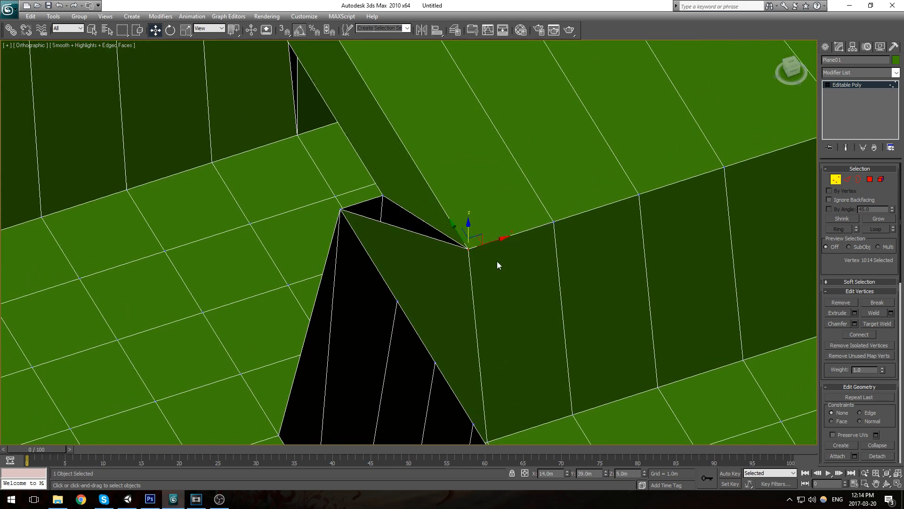
# Step: Select the triangular gap's border and test its connection by raising the adjoining roof-edge vertices
pyautogui.press('3')
pyautogui.click(417, 216)
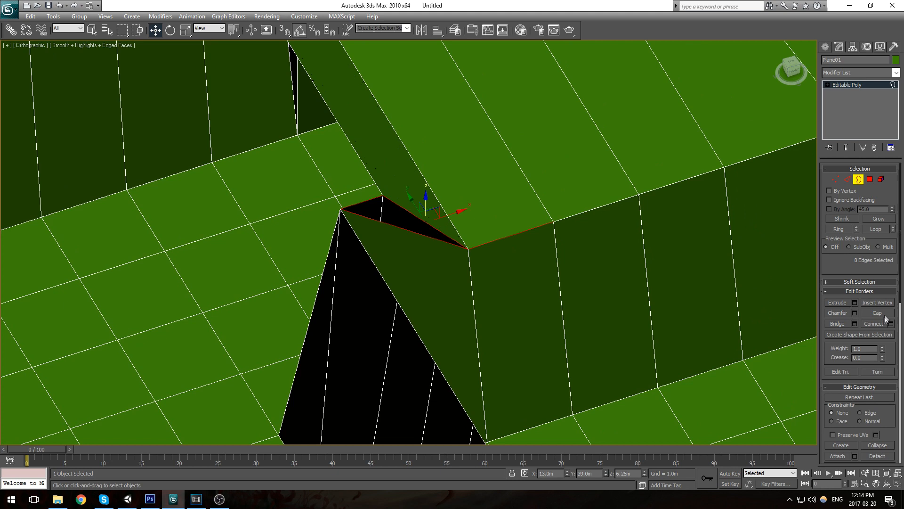
pyautogui.press('1')
pyautogui.click(554, 222)
pyautogui.moveTo(554, 195); pyautogui.dragTo(517, 189)
pyautogui.hotkey('ctrl', 'z')
pyautogui.press('2')
pyautogui.click(506, 236)
pyautogui.scroll(2, 501, 251)
pyautogui.press('1')
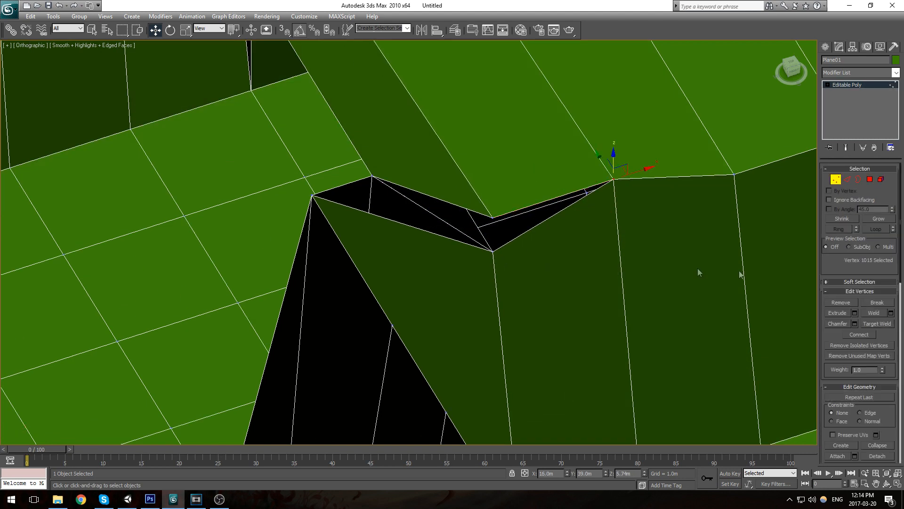
# Step: Try to target-weld the sloped face's lower vertices to the inner wall's top corner, then undo the vertex changes
pyautogui.click(878, 324)
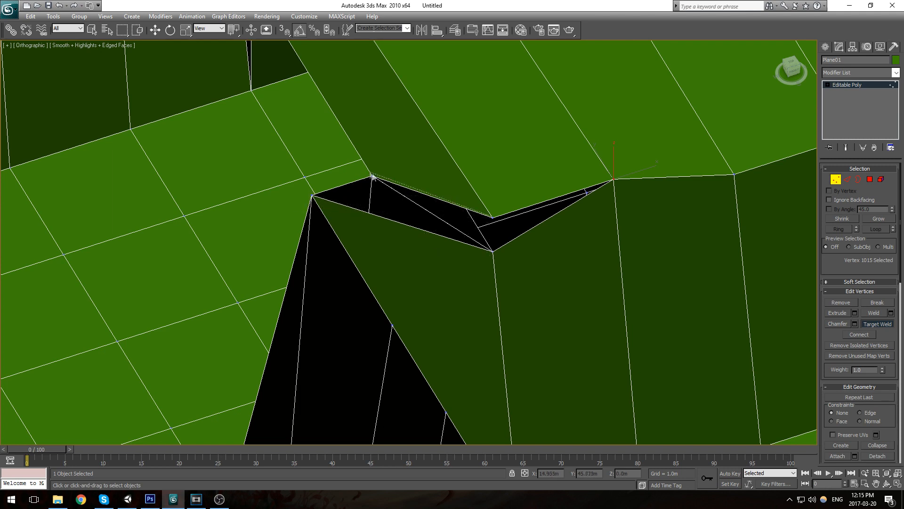
pyautogui.click(312, 195)
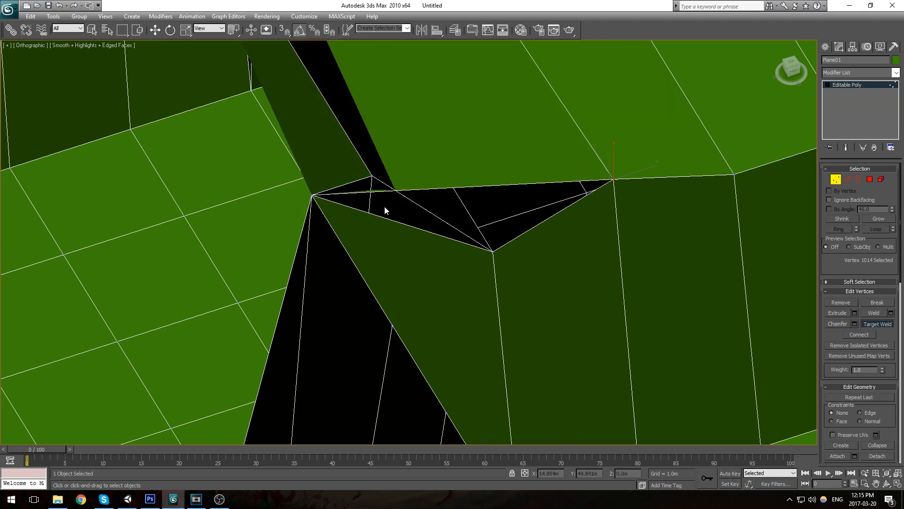
pyautogui.hotkey('ctrl', 'z')
pyautogui.hotkey('ctrl', 'z')
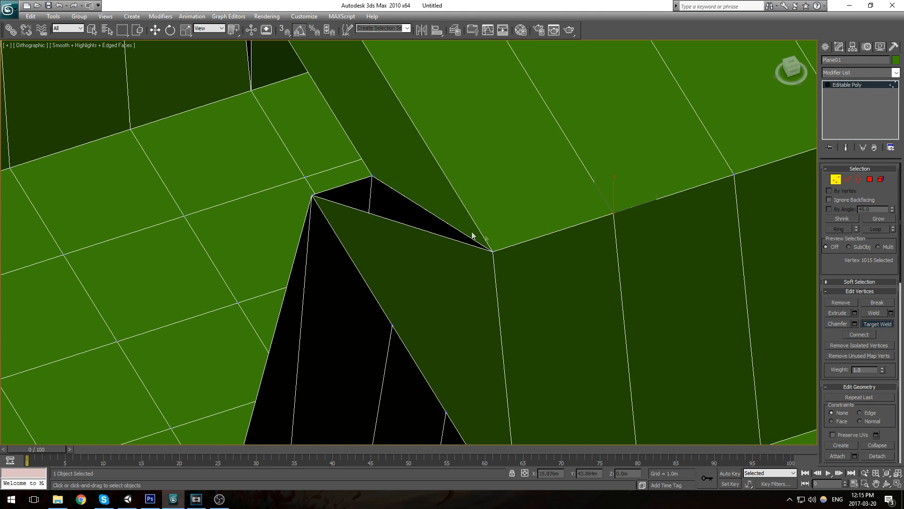
# Step: Try to close the triangular gap by extending its sloped edge into a strip and target-welding it, then undo the strip
pyautogui.press('2')
pyautogui.press('3')
pyautogui.click(404, 197)
pyautogui.press('2')
pyautogui.click(431, 213)
pyautogui.keyDown('shift'); pyautogui.moveTo(466, 202); pyautogui.dragTo(517, 217); pyautogui.keyUp('shift')
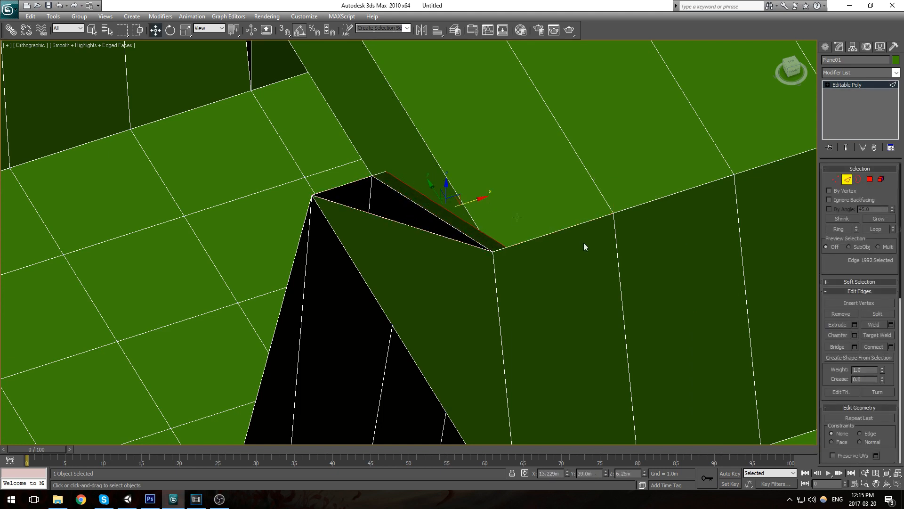
pyautogui.click(883, 336)
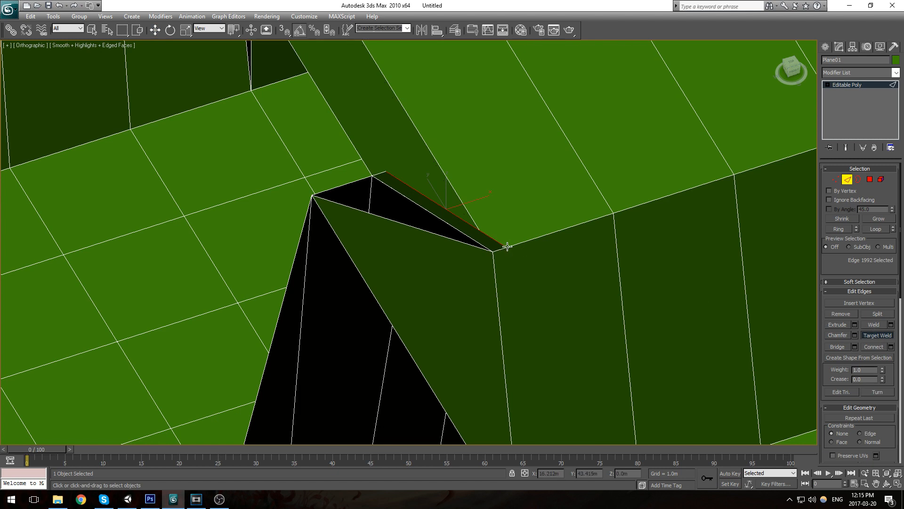
pyautogui.click(493, 252)
pyautogui.hotkey('ctrl', 'z')
pyautogui.click(316, 196)
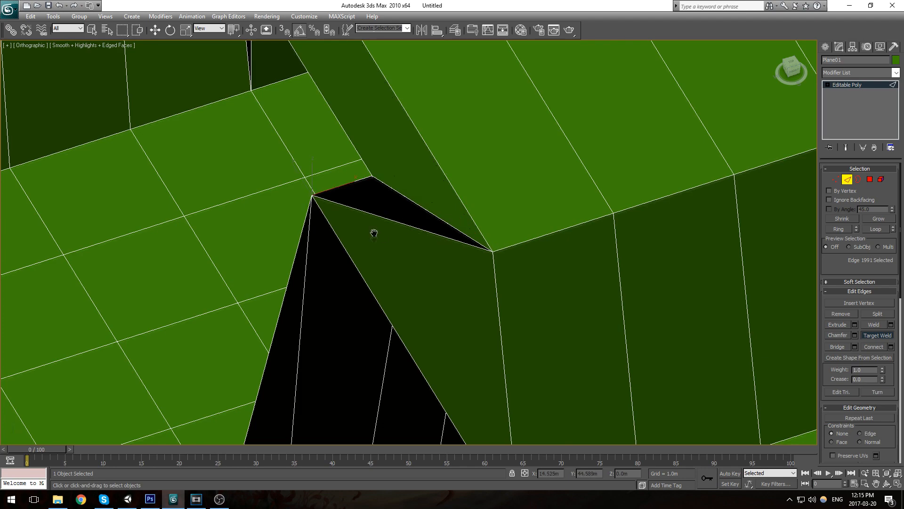
pyautogui.moveTo(373, 233); pyautogui.dragTo(383, 243, button='middle')
pyautogui.press('4')
pyautogui.press('w')
pyautogui.click(448, 252)
# Step: Try to extend the whole row of the roof's outer edges outward, then undo the extension and clear the selection
pyautogui.scroll(-2, 449, 252)
pyautogui.keyDown('alt'); pyautogui.moveTo(449, 252); pyautogui.dragTo(512, 242, button='middle'); pyautogui.keyUp('alt')
pyautogui.scroll(-3, 498, 242)
pyautogui.scroll(-3, 512, 242)
pyautogui.keyDown('alt'); pyautogui.moveTo(418, 226); pyautogui.dragTo(307, 281, button='middle'); pyautogui.keyUp('alt')
pyautogui.scroll(3, 313, 202)
pyautogui.press('2')
pyautogui.click(290, 174)
pyautogui.keyDown('ctrl'); pyautogui.click(335, 174); pyautogui.keyUp('ctrl')
pyautogui.keyDown('ctrl'); pyautogui.click(385, 175); pyautogui.keyUp('ctrl')
pyautogui.keyDown('ctrl'); pyautogui.click(438, 177); pyautogui.keyUp('ctrl')
pyautogui.keyDown('ctrl'); pyautogui.click(511, 178); pyautogui.keyUp('ctrl')
pyautogui.keyDown('ctrl'); pyautogui.click(591, 181); pyautogui.keyUp('ctrl')
pyautogui.keyDown('ctrl'); pyautogui.click(644, 182); pyautogui.keyUp('ctrl')
pyautogui.keyDown('ctrl'); pyautogui.click(691, 191); pyautogui.keyUp('ctrl')
pyautogui.keyDown('alt'); pyautogui.moveTo(436, 159); pyautogui.dragTo(347, 183, button='middle'); pyautogui.keyUp('alt')
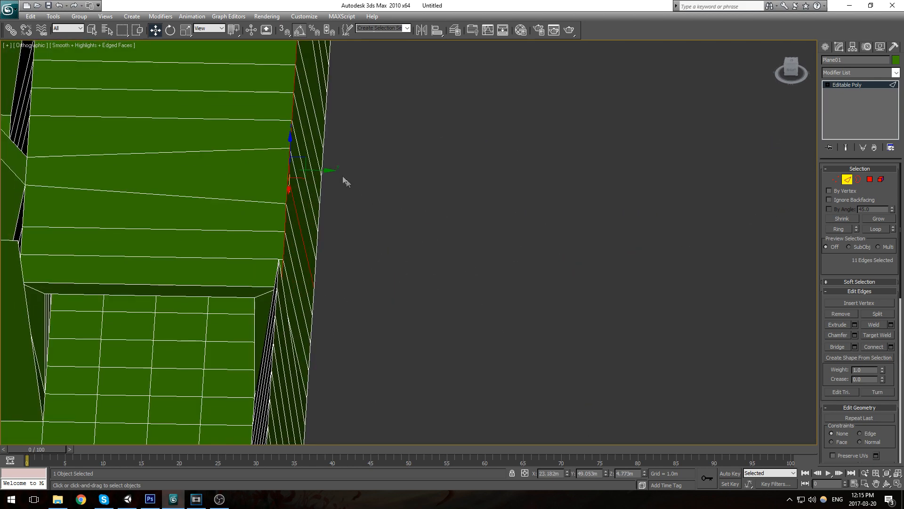
pyautogui.keyDown('alt'); pyautogui.click(319, 187); pyautogui.keyUp('alt')
pyautogui.keyDown('shift'); pyautogui.moveTo(326, 166); pyautogui.dragTo(388, 170); pyautogui.keyUp('shift')
pyautogui.hotkey('ctrl', 'z')
pyautogui.click(397, 199)
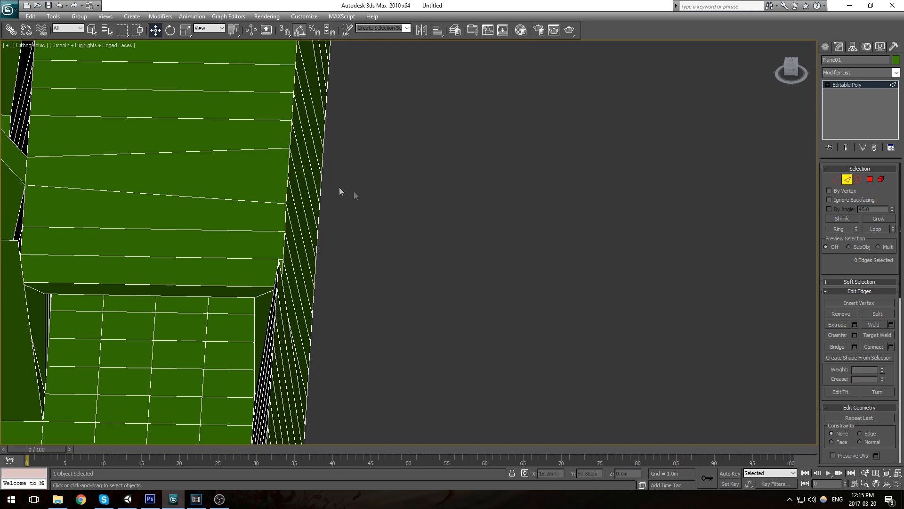
# Step: Extend the roof's middle outer edge outward along Y as a new polygon reaching about 57.4 m
pyautogui.click(288, 164)
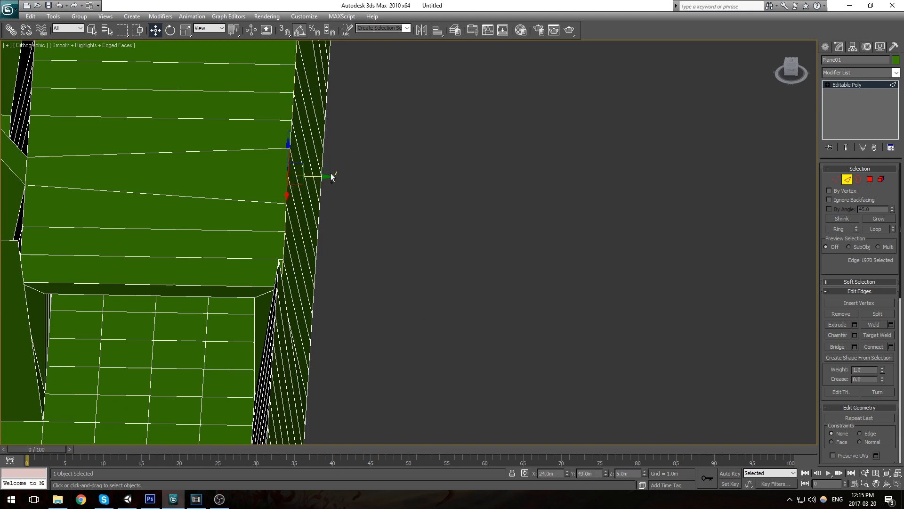
pyautogui.keyDown('shift'); pyautogui.moveTo(333, 185); pyautogui.dragTo(424, 181); pyautogui.keyUp('shift')
pyautogui.keyDown('alt'); pyautogui.moveTo(424, 180); pyautogui.dragTo(343, 208, button='middle'); pyautogui.keyUp('alt')
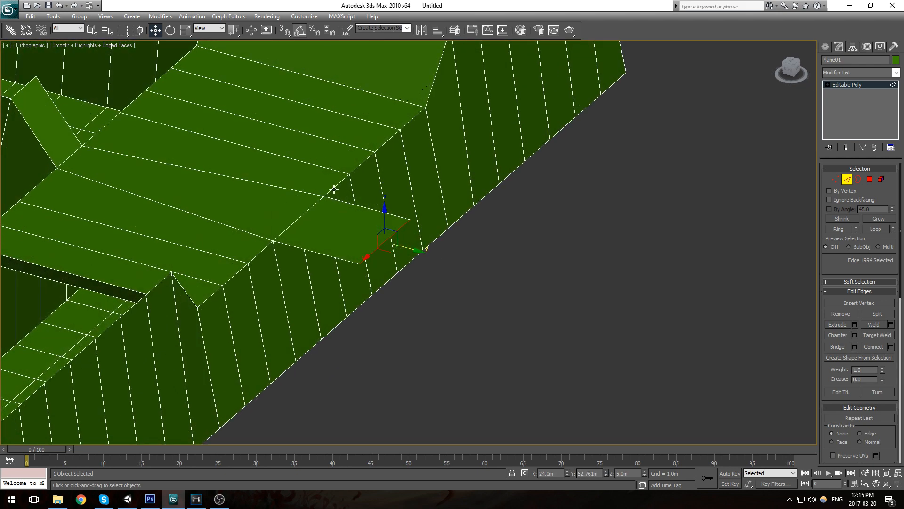
pyautogui.scroll(-5, 337, 197)
pyautogui.keyDown('alt'); pyautogui.moveTo(338, 197); pyautogui.dragTo(450, 231, button='middle'); pyautogui.keyUp('alt')
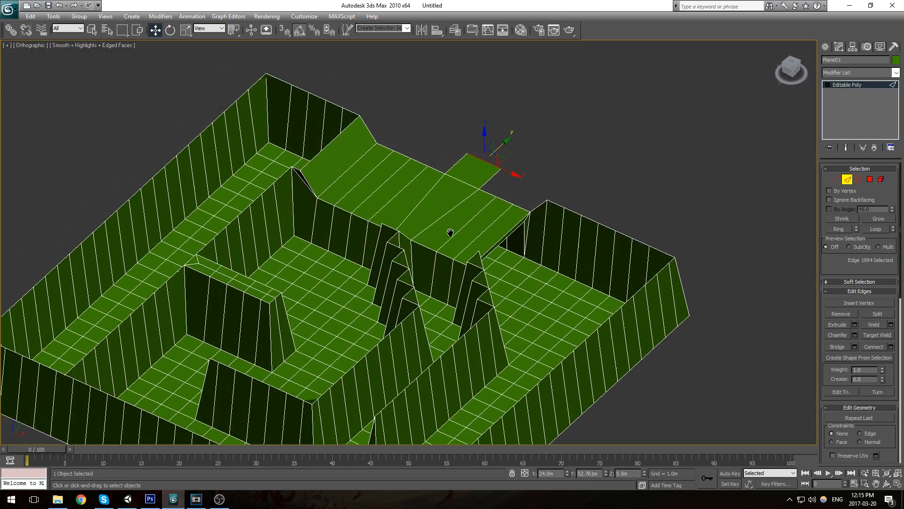
pyautogui.scroll(-3, 451, 231)
pyautogui.scroll(5, 478, 210)
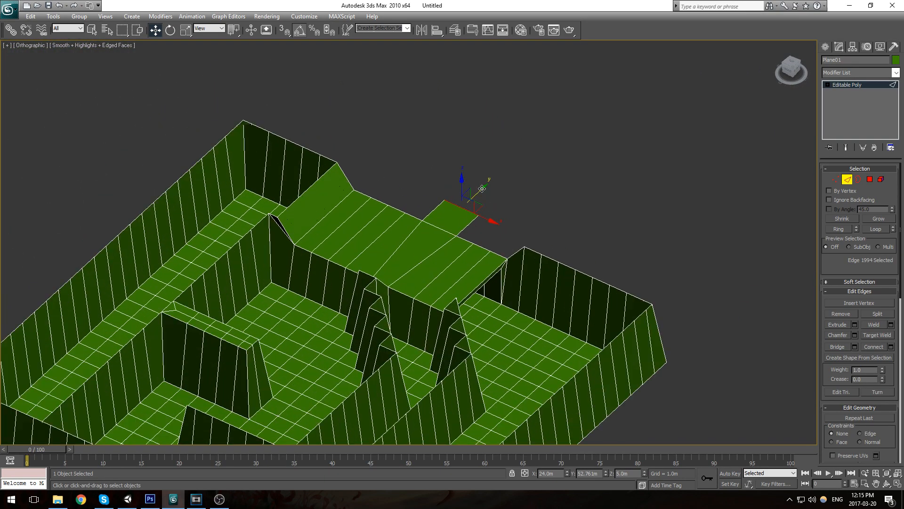
pyautogui.keyDown('shift'); pyautogui.moveTo(482, 188); pyautogui.dragTo(516, 166); pyautogui.keyUp('shift')
pyautogui.keyDown('alt'); pyautogui.moveTo(437, 222); pyautogui.dragTo(469, 225, button='middle'); pyautogui.keyUp('alt')
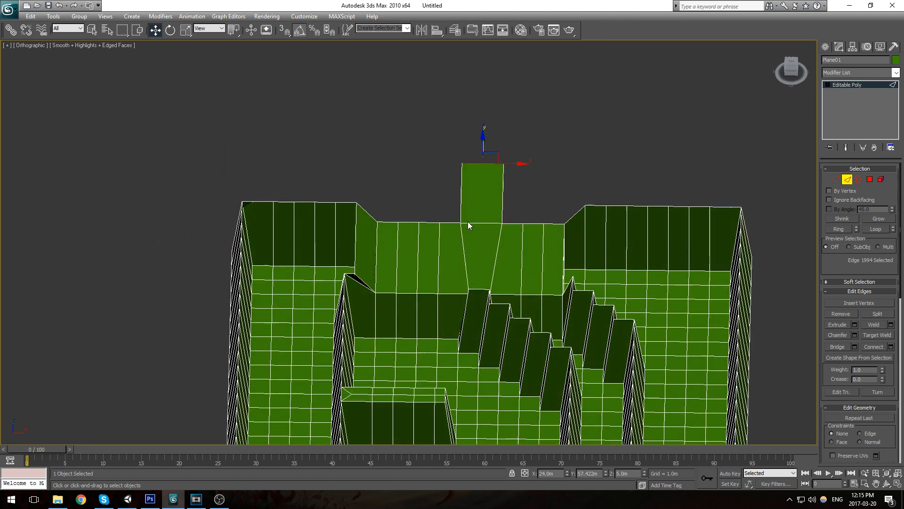
# Step: Target-weld the new polygon's base vertices outward to neighbouring roof-edge vertices, two segments on one side and one on the other
pyautogui.press('1')
pyautogui.click(461, 223)
pyautogui.scroll(2, 461, 223)
pyautogui.click(883, 323)
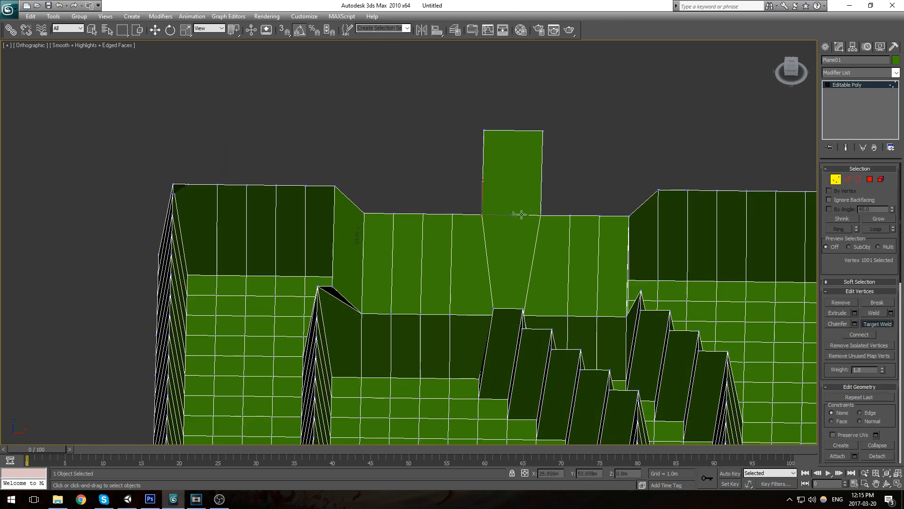
pyautogui.click(452, 214)
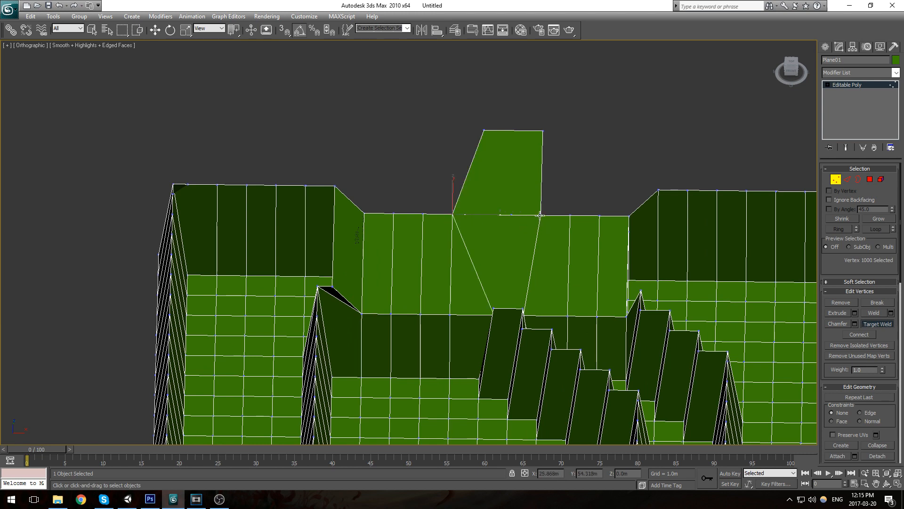
pyautogui.click(570, 215)
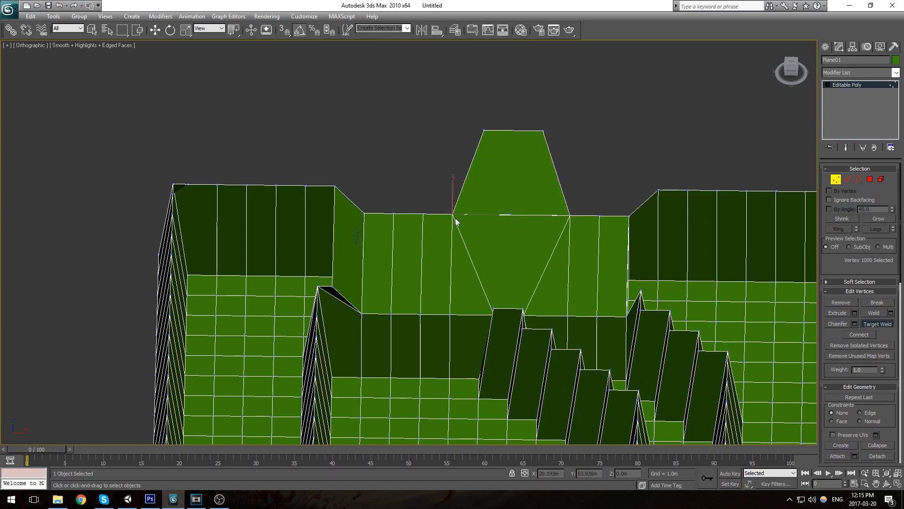
pyautogui.click(424, 215)
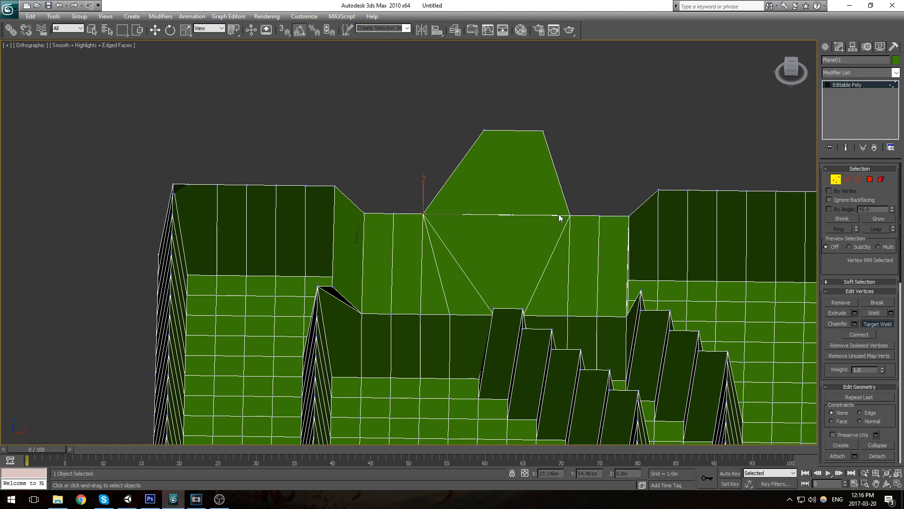
# Step: Move one outer corner vertex of the extension about -2.2 m along X to widen its far end
pyautogui.press('1')
pyautogui.press('1')
pyautogui.moveTo(476, 121); pyautogui.dragTo(494, 131)
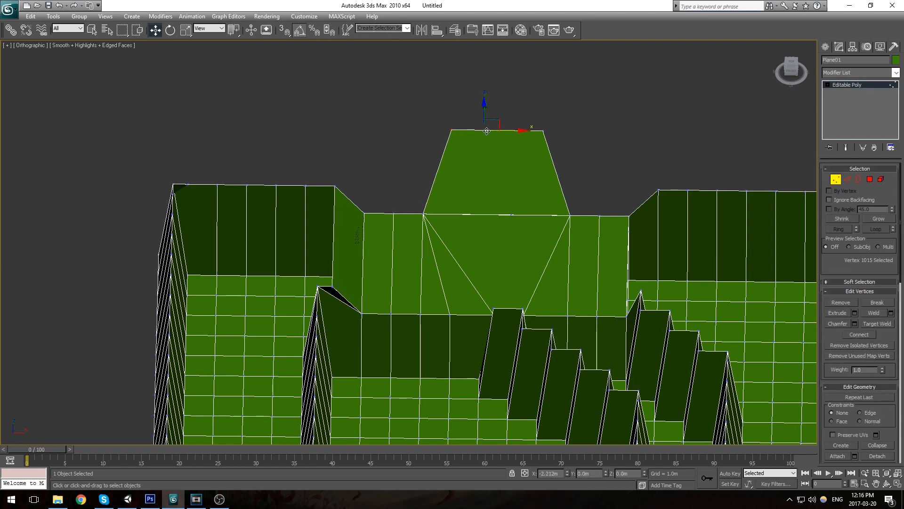
pyautogui.press('2')
pyautogui.keyDown('alt'); pyautogui.moveTo(412, 212); pyautogui.dragTo(434, 189, button='middle'); pyautogui.keyUp('alt')
pyautogui.press('2')
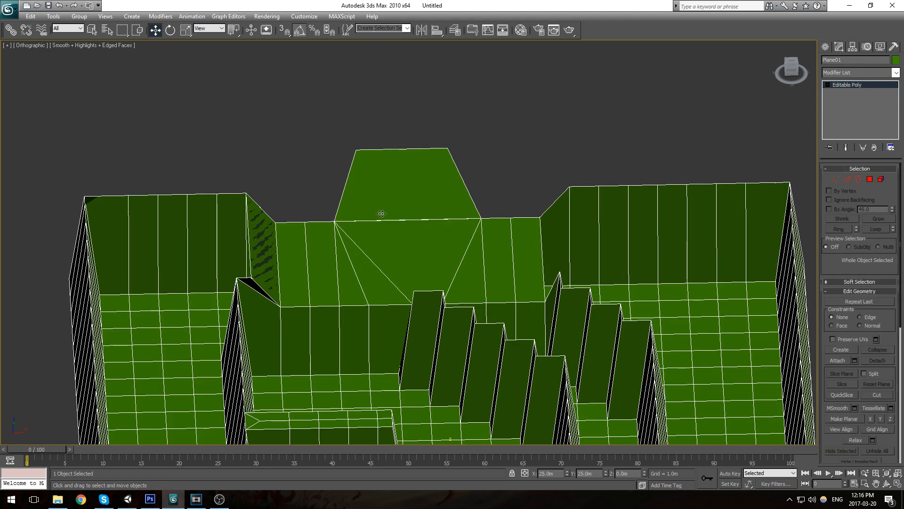
pyautogui.hotkey('ctrl', 's')
# Step: Extend the platform extension's three free outer edges straight down to Z 0 m to form its side walls
pyautogui.click(249, 215)
pyautogui.keyDown('alt'); pyautogui.moveTo(350, 213); pyautogui.dragTo(458, 169, button='middle'); pyautogui.keyUp('alt')
pyautogui.moveTo(458, 170); pyautogui.dragTo(467, 229, button='middle')
pyautogui.press('2')
pyautogui.click(480, 201)
pyautogui.keyDown('ctrl'); pyautogui.click(407, 184); pyautogui.keyUp('ctrl')
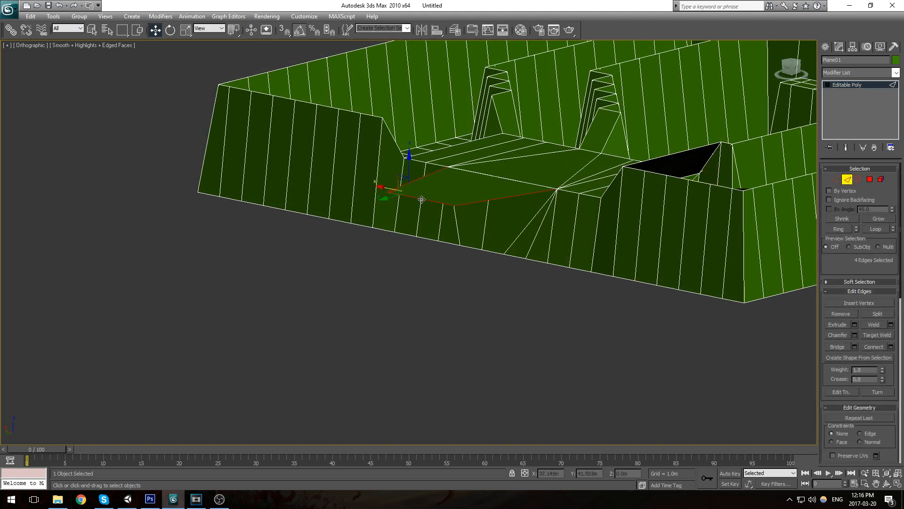
pyautogui.keyDown('alt'); pyautogui.moveTo(431, 197); pyautogui.dragTo(434, 192, button='middle'); pyautogui.keyUp('alt')
pyautogui.keyDown('alt'); pyautogui.click(402, 183); pyautogui.keyUp('alt')
pyautogui.keyDown('alt'); pyautogui.moveTo(516, 91); pyautogui.dragTo(501, 151, button='middle'); pyautogui.keyUp('alt')
pyautogui.moveTo(435, 304); pyautogui.dragTo(463, 196, button='middle')
pyautogui.press('f')
pyautogui.press('z')
pyautogui.scroll(1, 437, 270)
pyautogui.scroll(-6, 435, 267)
pyautogui.keyDown('alt'); pyautogui.moveTo(432, 261); pyautogui.dragTo(362, 330, button='middle'); pyautogui.keyUp('alt')
pyautogui.keyDown('alt'); pyautogui.moveTo(513, 228); pyautogui.dragTo(490, 341, button='middle'); pyautogui.keyUp('alt')
pyautogui.scroll(3, 477, 326)
pyautogui.scroll(-8, 477, 326)
pyautogui.moveTo(482, 284); pyautogui.dragTo(435, 297, button='middle')
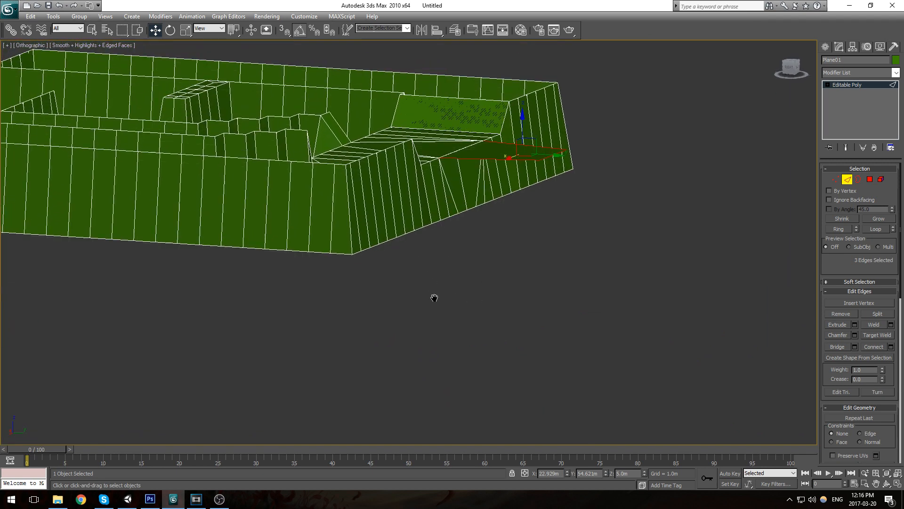
pyautogui.keyDown('shift'); pyautogui.moveTo(522, 118); pyautogui.dragTo(522, 175); pyautogui.keyUp('shift')
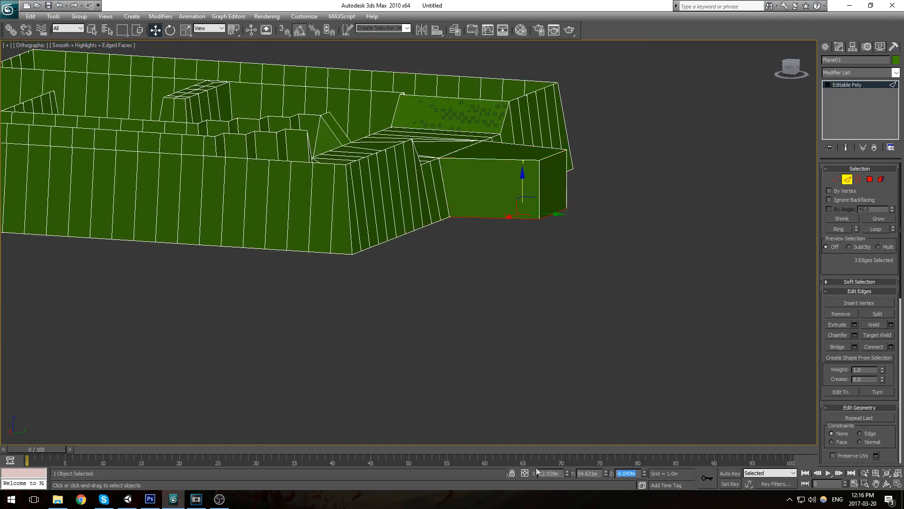
pyautogui.moveTo(631, 243); pyautogui.dragTo(606, 261, button='middle')
pyautogui.keyDown('alt'); pyautogui.moveTo(605, 212); pyautogui.dragTo(321, 237, button='middle'); pyautogui.keyUp('alt')
pyautogui.scroll(-10, 321, 237)
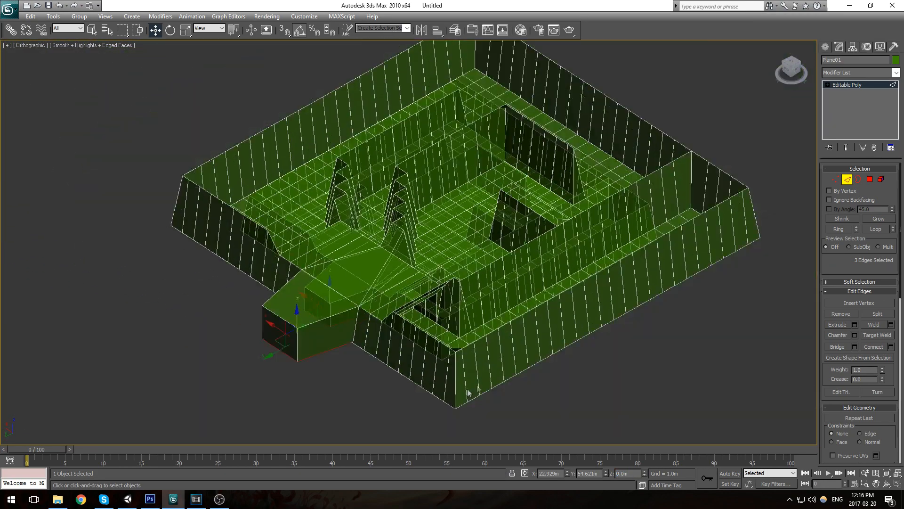
# Step: Assign the palette-textured material from the Material Editor to the level mesh
pyautogui.click(642, 270)
pyautogui.keyDown('alt'); pyautogui.moveTo(609, 273); pyautogui.dragTo(471, 259, button='middle'); pyautogui.keyUp('alt')
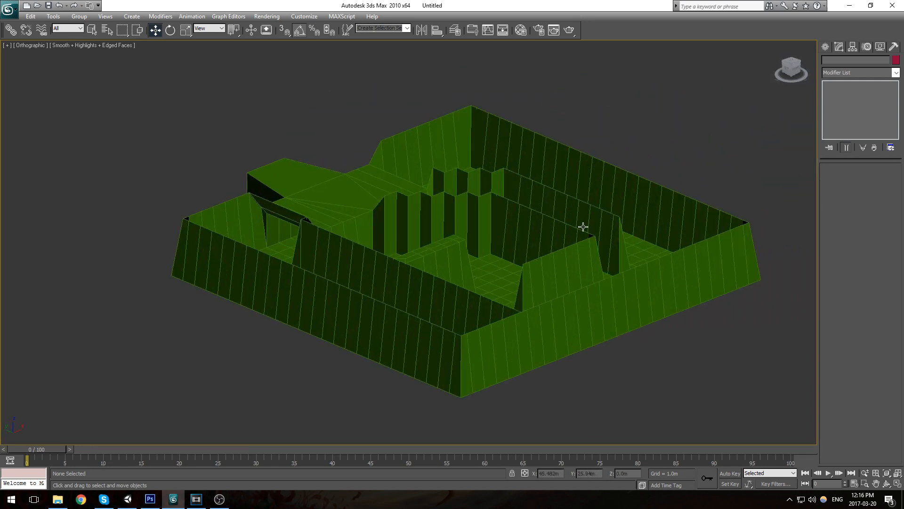
pyautogui.press('m')
pyautogui.moveTo(513, 98); pyautogui.dragTo(395, 248)
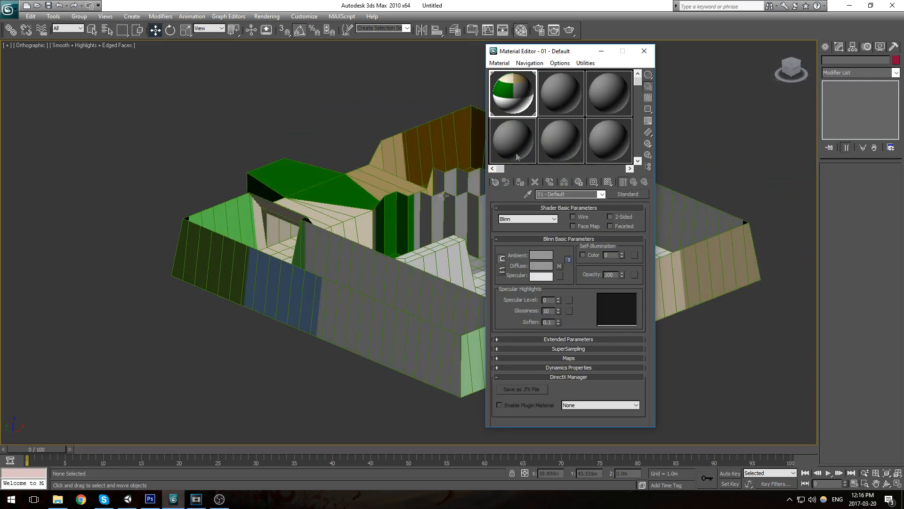
pyautogui.click(644, 50)
# Step: Select all wall and platform polygons above floor level from the Left view and add an Unwrap UVW modifier
pyautogui.click(569, 204)
pyautogui.keyDown('alt'); pyautogui.moveTo(568, 204); pyautogui.dragTo(567, 218, button='middle'); pyautogui.keyUp('alt')
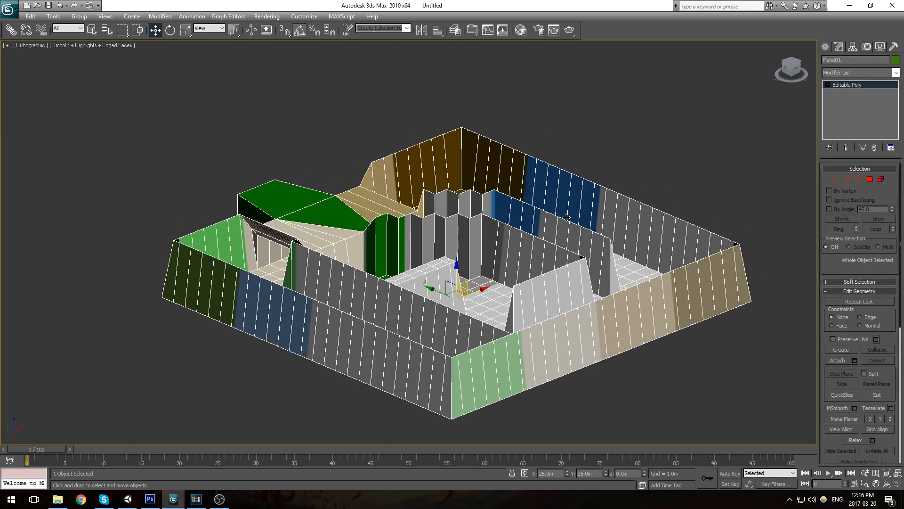
pyautogui.press('4')
pyautogui.press('l')
pyautogui.moveTo(180, 161); pyautogui.dragTo(725, 275)
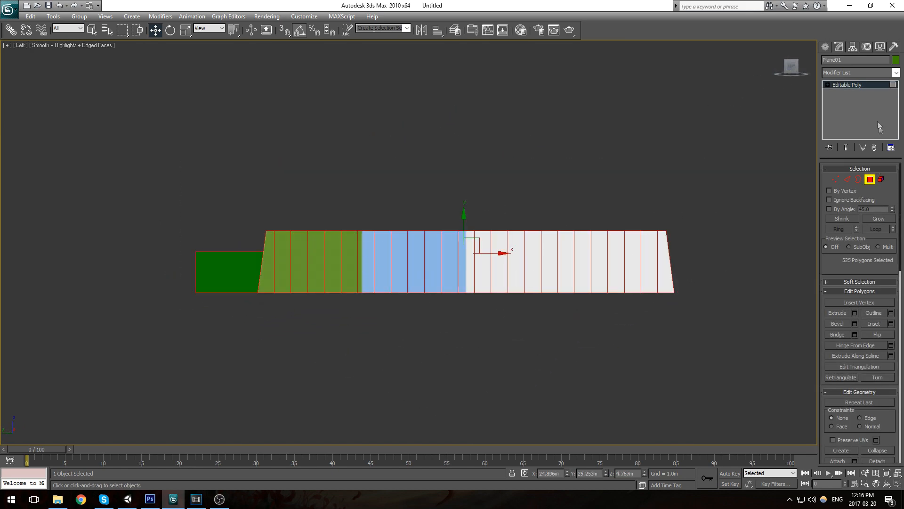
pyautogui.click(897, 76)
pyautogui.press('u')
pyautogui.press('Return')
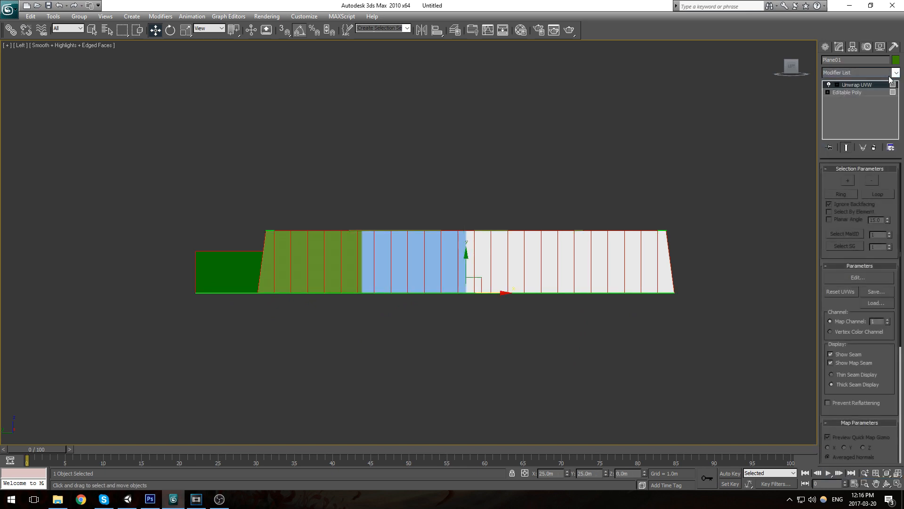
# Step: Flatten the selected walls' UVs to one point on the mapPalette_0.png dark brown swatch and convert the level to Editable Poly
pyautogui.click(858, 278)
pyautogui.click(262, 69)
pyautogui.click(241, 88)
pyautogui.hotkey('ctrl', 'a')
pyautogui.click(278, 384)
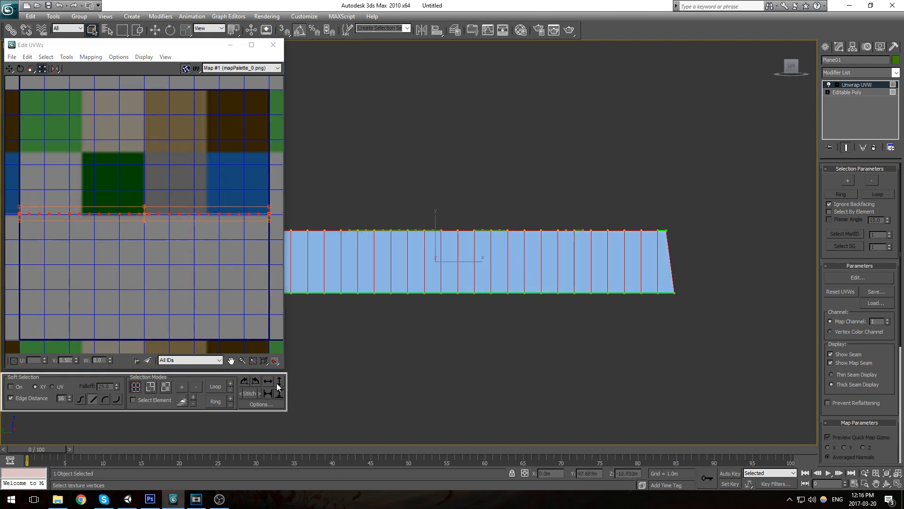
pyautogui.click(268, 382)
pyautogui.moveTo(146, 212); pyautogui.dragTo(243, 124)
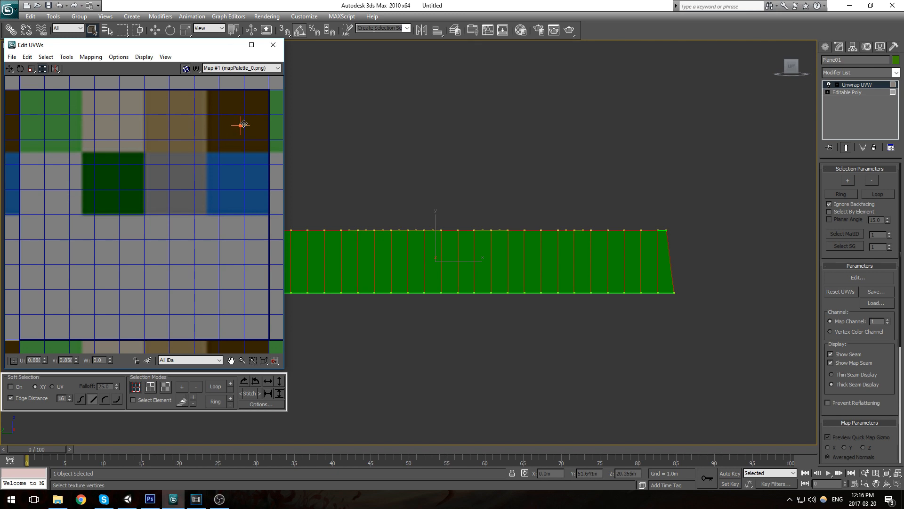
pyautogui.moveTo(243, 124); pyautogui.dragTo(243, 124)
pyautogui.click(273, 44)
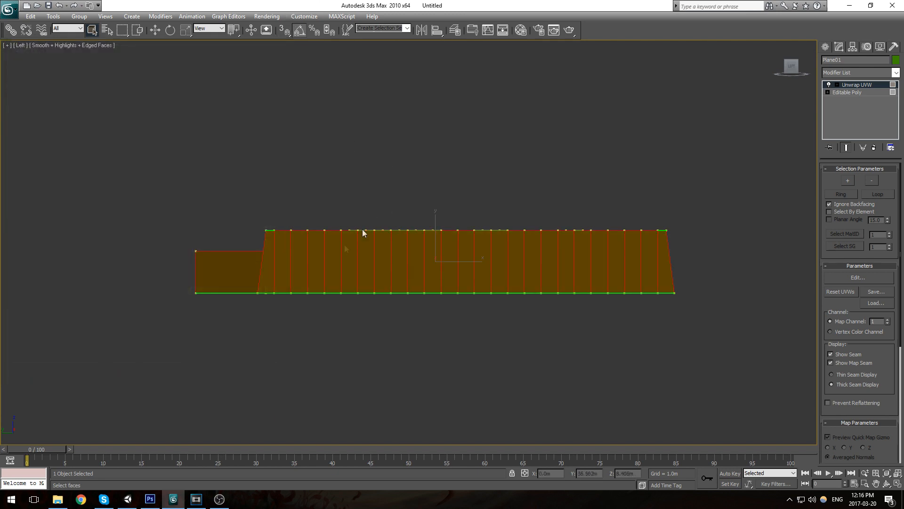
pyautogui.rightClick(363, 229)
pyautogui.click(447, 337)
# Step: Select the floor-level wall vertices, convert the selection to the floor polygons bordering the walls, and add an Unwrap UVW modifier
pyautogui.press('4')
pyautogui.moveTo(164, 282); pyautogui.dragTo(812, 362)
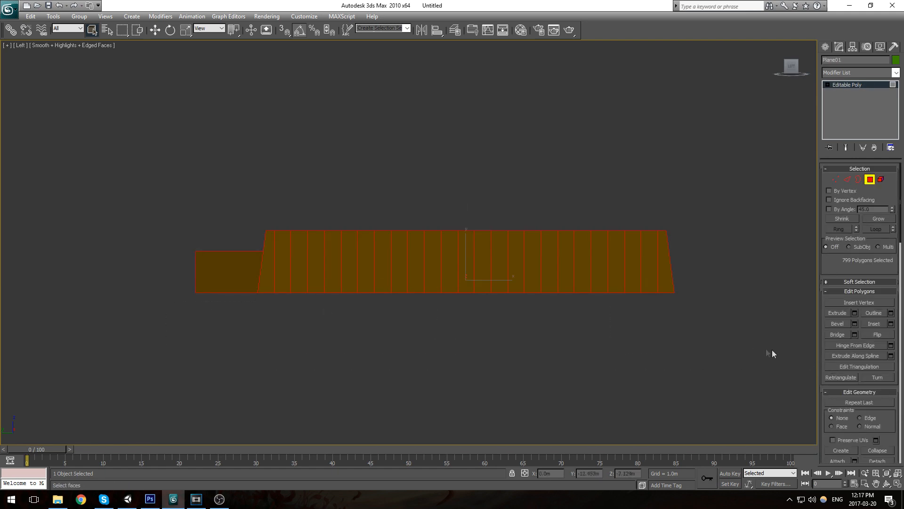
pyautogui.press('1')
pyautogui.moveTo(719, 280); pyautogui.dragTo(95, 311)
pyautogui.keyDown('alt'); pyautogui.moveTo(448, 275); pyautogui.dragTo(404, 443, button='middle'); pyautogui.keyUp('alt')
pyautogui.keyDown('shift'); pyautogui.click(870, 183); pyautogui.keyUp('shift')
pyautogui.keyDown('alt'); pyautogui.moveTo(556, 158); pyautogui.dragTo(494, 198, button='middle'); pyautogui.keyUp('alt')
pyautogui.keyDown('alt'); pyautogui.moveTo(406, 213); pyautogui.dragTo(292, 136, button='middle'); pyautogui.keyUp('alt')
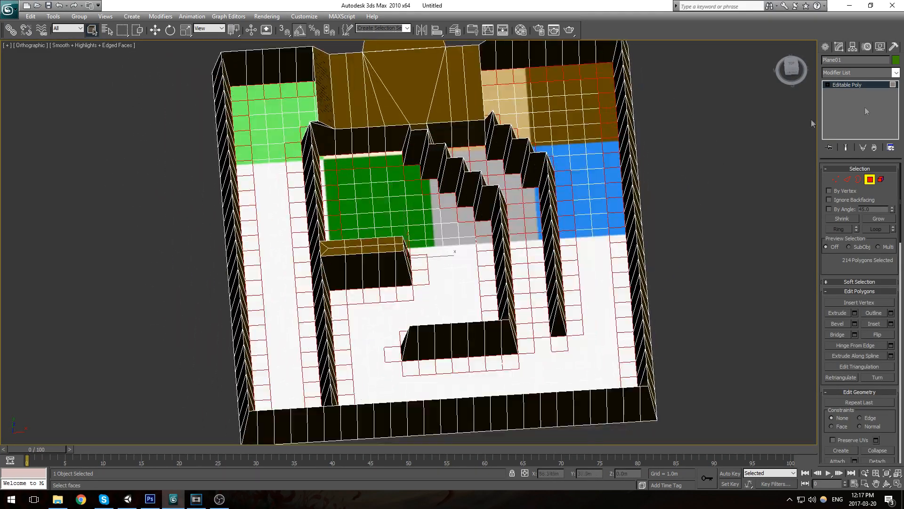
pyautogui.click(897, 73)
pyautogui.press('u')
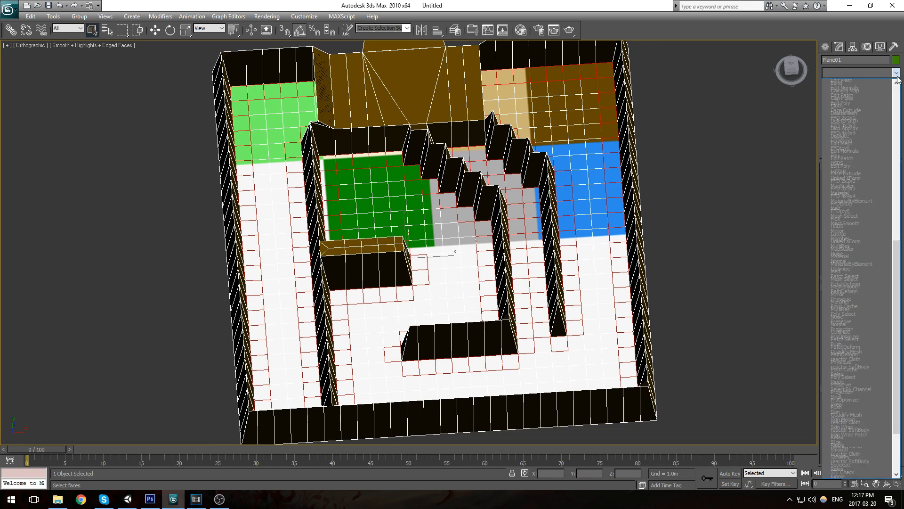
pyautogui.press('Return')
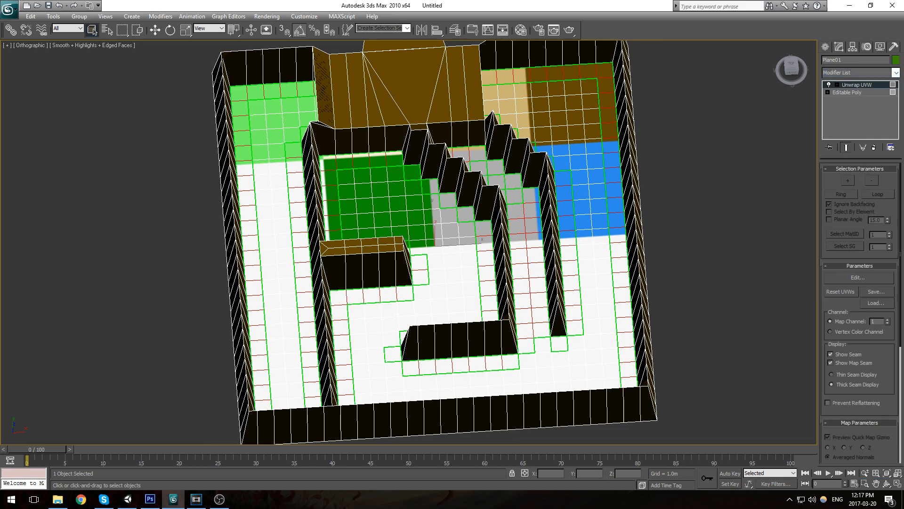
# Step: Flatten the border polygons' UVs to one point on the dark green palette swatch and collapse the level to Editable Poly
pyautogui.click(878, 281)
pyautogui.click(240, 68)
pyautogui.click(226, 79)
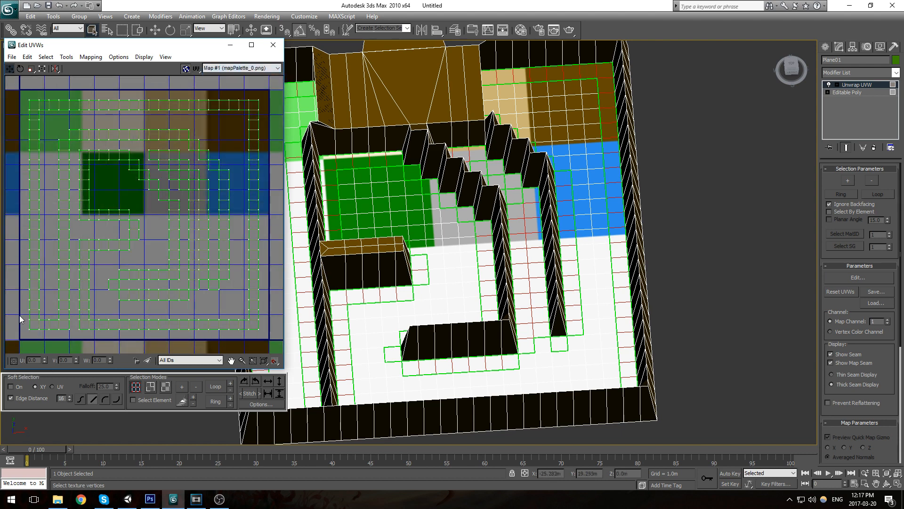
pyautogui.hotkey('ctrl', 'a')
pyautogui.click(268, 382)
pyautogui.click(279, 381)
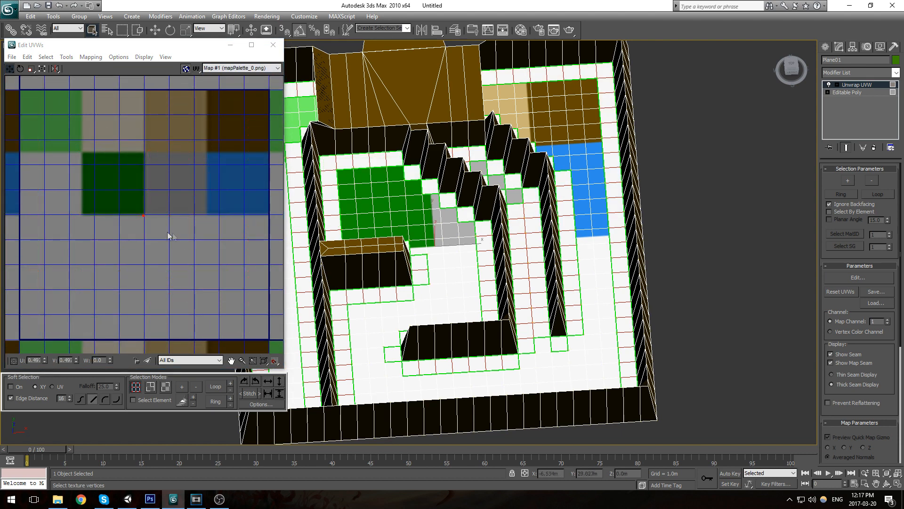
pyautogui.moveTo(144, 215); pyautogui.dragTo(167, 127)
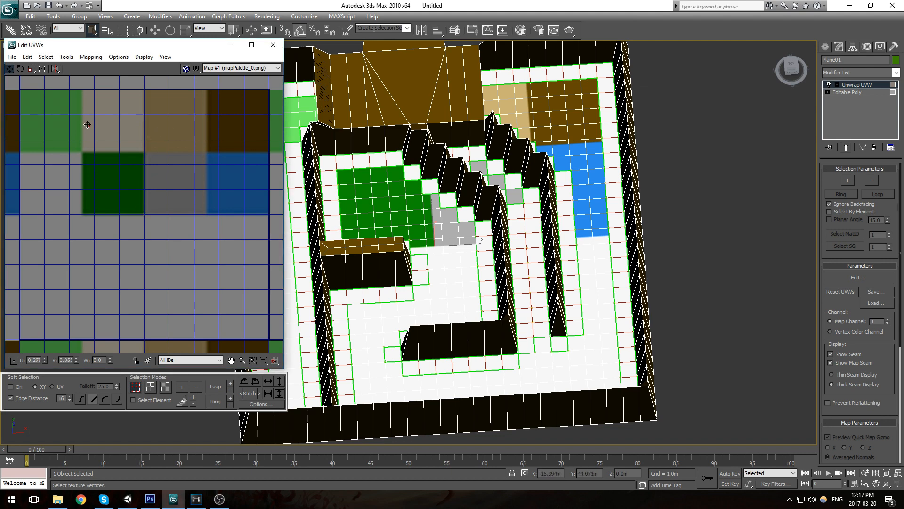
pyautogui.moveTo(127, 183); pyautogui.dragTo(128, 183)
pyautogui.click(274, 45)
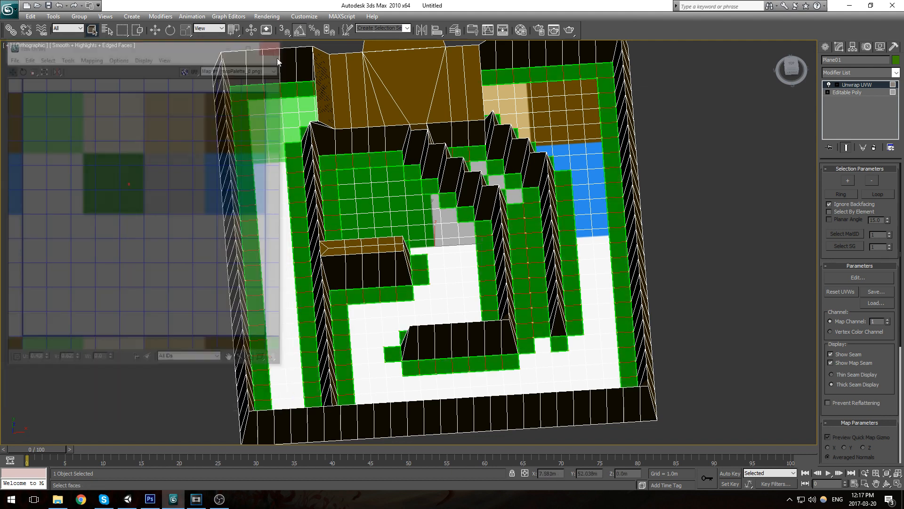
pyautogui.moveTo(307, 157); pyautogui.dragTo(365, 150, button='middle')
pyautogui.hotkey('ctrl', 'e')
pyautogui.press('4')
pyautogui.moveTo(492, 290); pyautogui.dragTo(607, 355, button='middle')
pyautogui.click(580, 345)
pyautogui.click(347, 341)
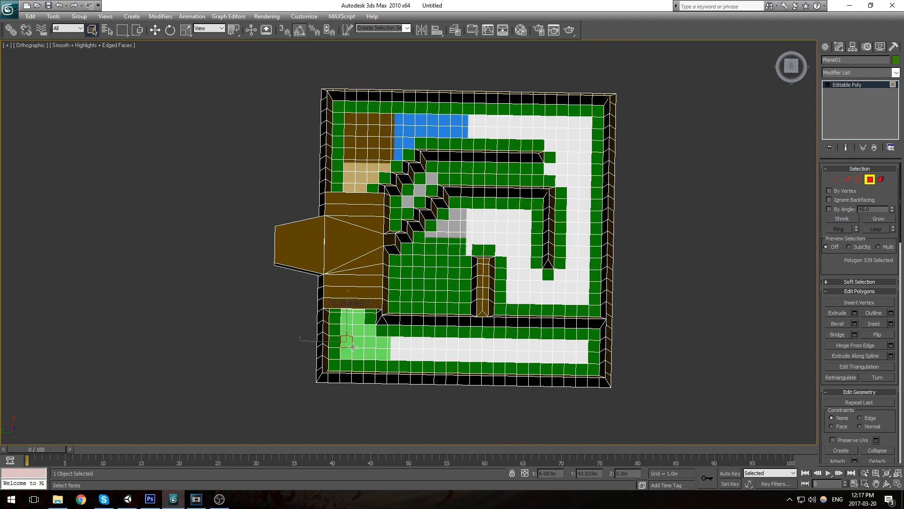
pyautogui.keyDown('ctrl'); pyautogui.click(344, 353); pyautogui.keyUp('ctrl')
pyautogui.keyDown('ctrl'); pyautogui.click(357, 353); pyautogui.keyUp('ctrl')
pyautogui.keyDown('ctrl'); pyautogui.click(359, 343); pyautogui.keyUp('ctrl')
pyautogui.keyDown('ctrl'); pyautogui.click(371, 342); pyautogui.keyUp('ctrl')
pyautogui.keyDown('ctrl'); pyautogui.click(370, 353); pyautogui.keyUp('ctrl')
pyautogui.keyDown('ctrl'); pyautogui.click(382, 342); pyautogui.keyUp('ctrl')
pyautogui.scroll(4, 382, 342)
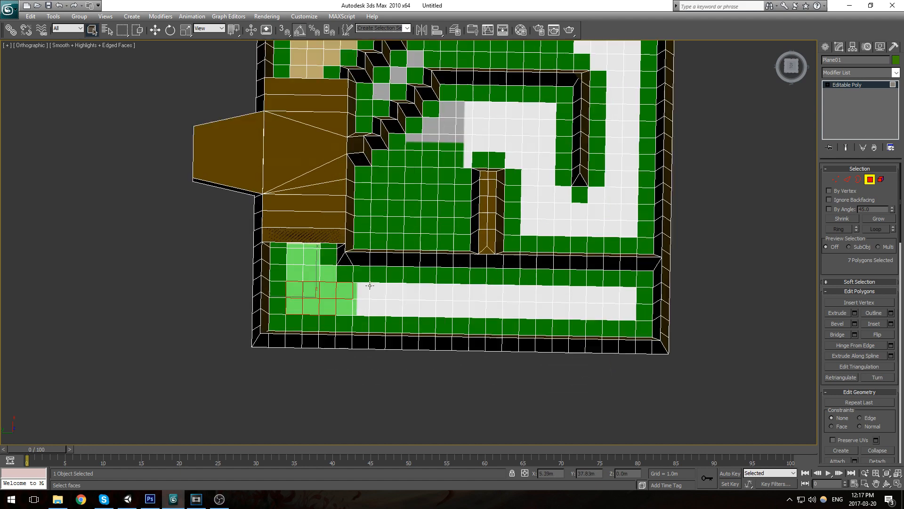
# Step: Remove the interior grid edges from the long side corridor's floor and its short section leading to the platform
pyautogui.press('2')
pyautogui.moveTo(228, 288); pyautogui.dragTo(734, 363)
pyautogui.click(716, 323)
pyautogui.moveTo(716, 323); pyautogui.dragTo(254, 339)
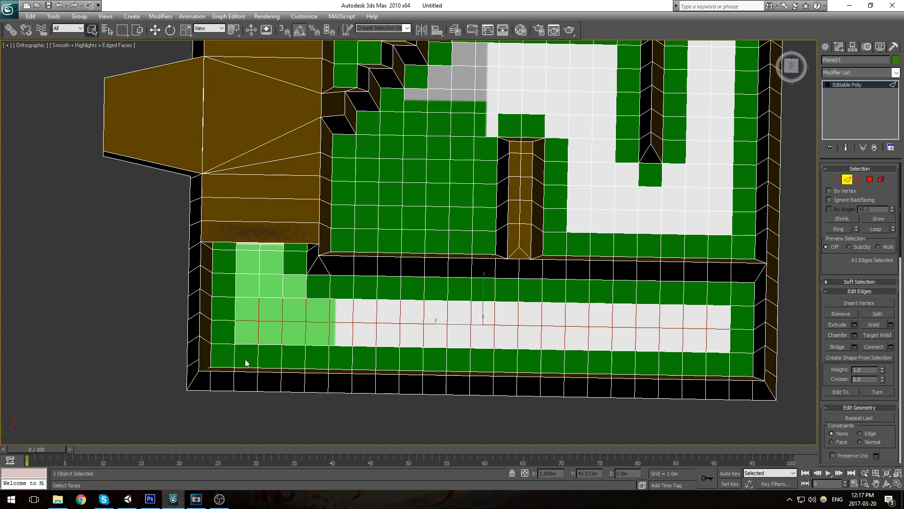
pyautogui.press('BackSpace')
pyautogui.moveTo(278, 305); pyautogui.dragTo(318, 234, button='middle')
pyautogui.moveTo(318, 254); pyautogui.dragTo(303, 188)
pyautogui.press('BackSpace')
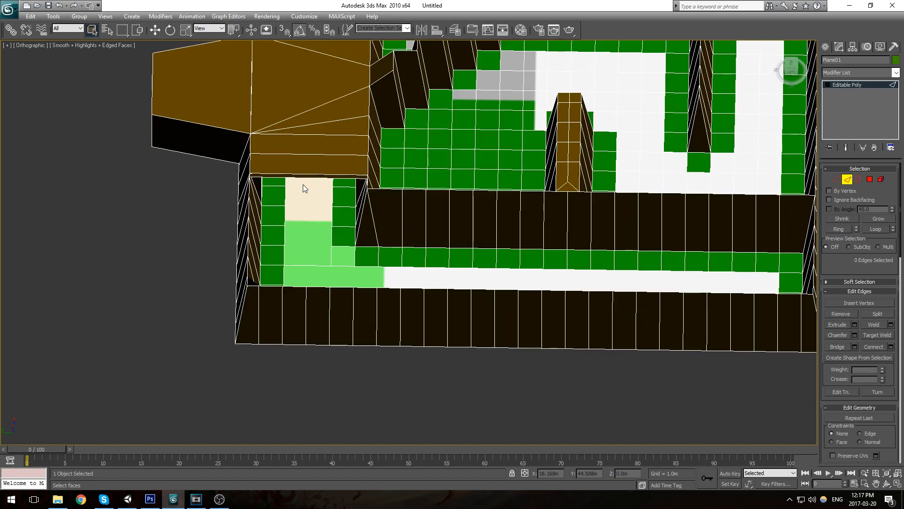
# Step: Remove the interior grid edges from the beige floor section next to the platform's opposite opening
pyautogui.scroll(-3, 306, 190)
pyautogui.keyDown('alt'); pyautogui.moveTo(311, 198); pyautogui.dragTo(504, 200, button='middle'); pyautogui.keyUp('alt')
pyautogui.moveTo(295, 240); pyautogui.dragTo(396, 160, button='middle')
pyautogui.scroll(4, 396, 163)
pyautogui.keyDown('alt'); pyautogui.moveTo(394, 197); pyautogui.dragTo(430, 117, button='middle'); pyautogui.keyUp('alt')
pyautogui.moveTo(423, 86); pyautogui.dragTo(449, 139)
pyautogui.press('BackSpace')
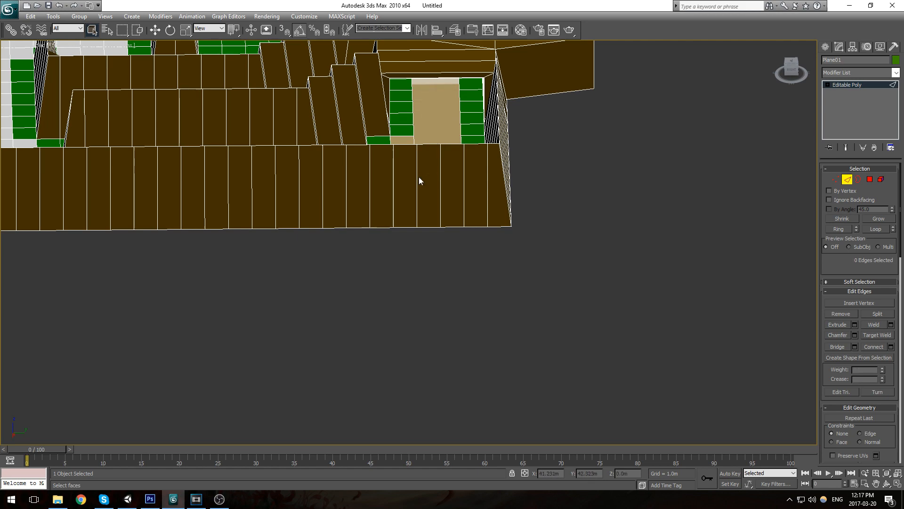
# Step: Remove the interior grid edges from the beige and brown floor in the corner beyond the platform
pyautogui.scroll(-4, 431, 151)
pyautogui.keyDown('alt'); pyautogui.moveTo(431, 152); pyautogui.dragTo(422, 173, button='middle'); pyautogui.keyUp('alt')
pyautogui.moveTo(422, 173); pyautogui.dragTo(437, 233)
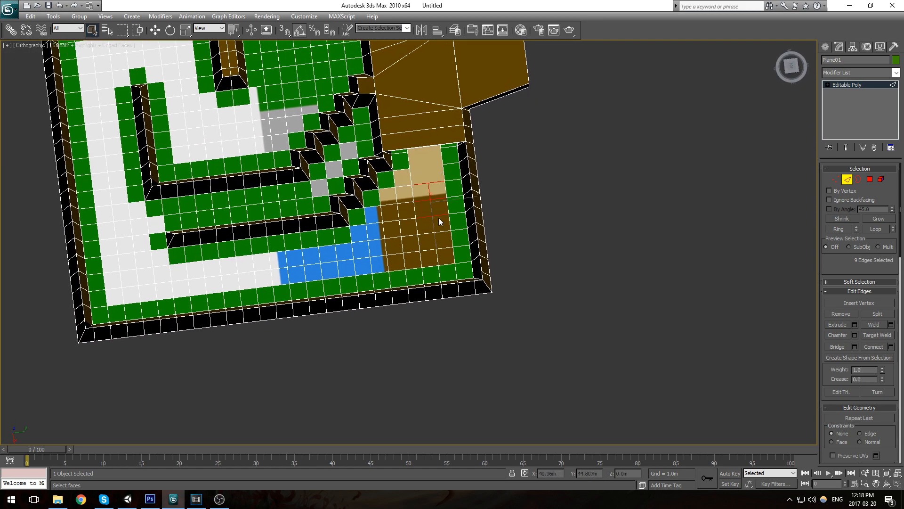
pyautogui.keyDown('alt'); pyautogui.moveTo(439, 217); pyautogui.dragTo(434, 215, button='middle'); pyautogui.keyUp('alt')
pyautogui.keyDown('ctrl'); pyautogui.moveTo(422, 182); pyautogui.dragTo(445, 258); pyautogui.keyUp('ctrl')
pyautogui.press('BackSpace')
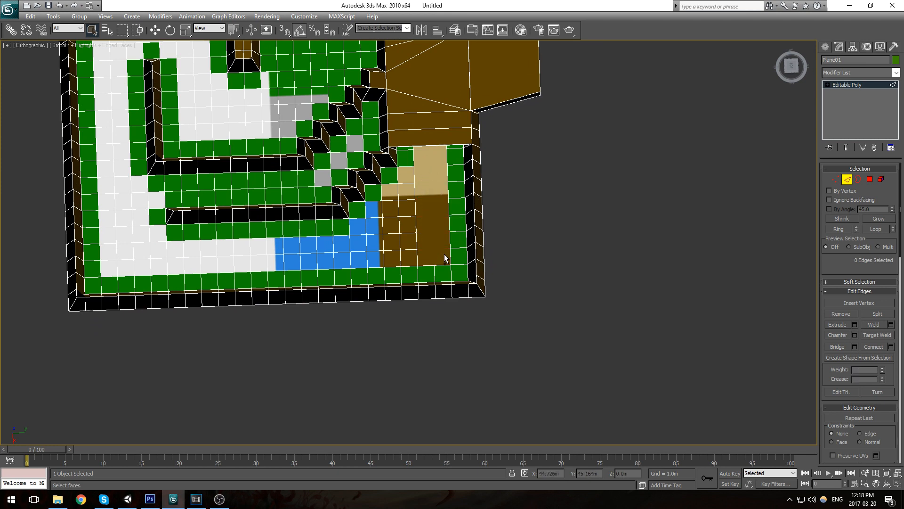
pyautogui.moveTo(391, 194); pyautogui.dragTo(410, 266)
pyautogui.moveTo(375, 262); pyautogui.dragTo(377, 265)
pyautogui.press('BackSpace')
# Step: Remove the interior grid edges from the blue and white floor strip along the outer wall
pyautogui.keyDown('alt'); pyautogui.moveTo(328, 251); pyautogui.dragTo(393, 252, button='middle'); pyautogui.keyUp('alt')
pyautogui.moveTo(390, 244); pyautogui.dragTo(166, 257)
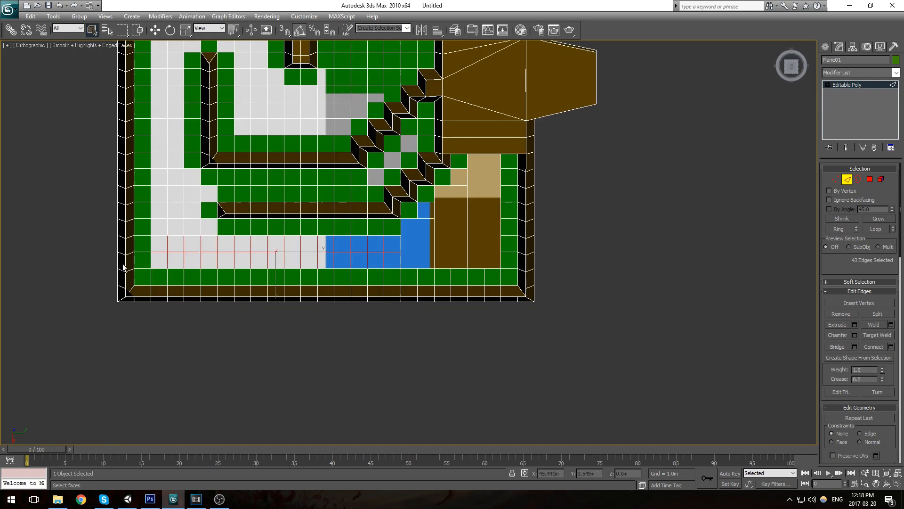
pyautogui.press('BackSpace')
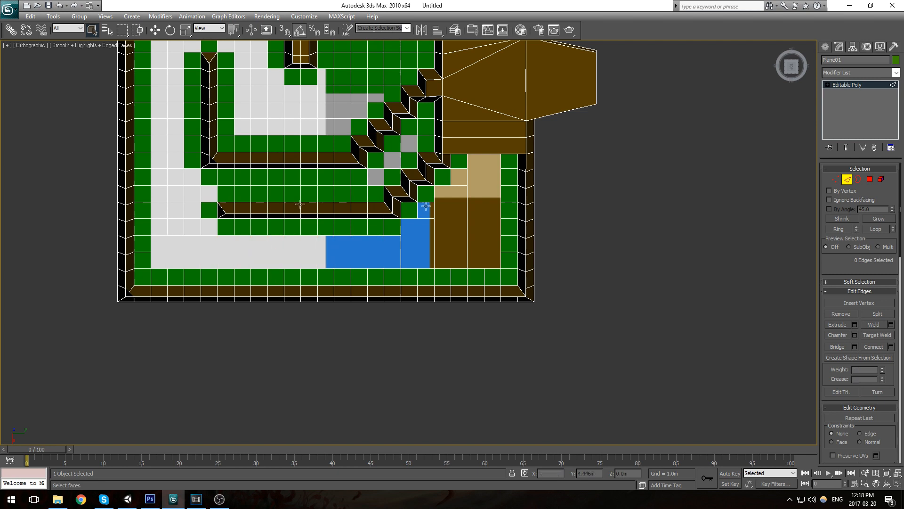
# Step: Remove the leftover single edges dividing the blue, brown and beige floor areas beside the stepped wall
pyautogui.click(430, 231)
pyautogui.press('BackSpace')
pyautogui.click(459, 197)
pyautogui.press('BackSpace')
pyautogui.click(433, 221)
pyautogui.press('BackSpace')
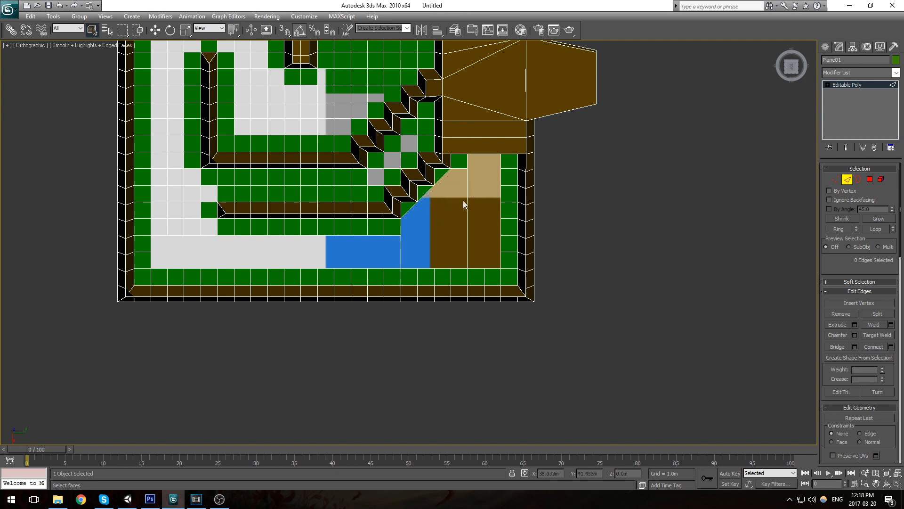
pyautogui.click(476, 203)
pyautogui.press('BackSpace')
pyautogui.click(401, 246)
pyautogui.press('BackSpace')
# Step: Remove the interior edges from the white floor corner, and the edge and its vertices beside the short inner wall's end
pyautogui.moveTo(332, 257); pyautogui.dragTo(512, 241, button='middle')
pyautogui.moveTo(435, 240); pyautogui.dragTo(492, 251, button='middle')
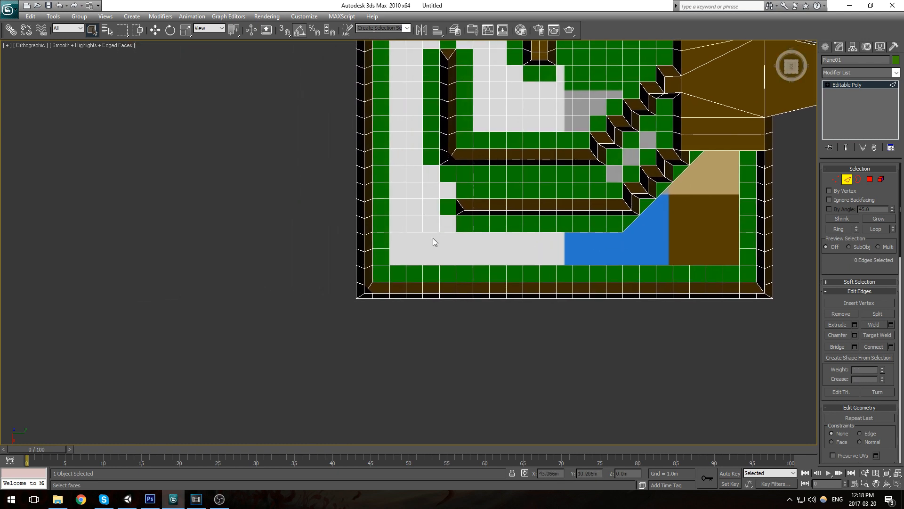
pyautogui.moveTo(428, 243); pyautogui.dragTo(400, 175)
pyautogui.press('BackSpace')
pyautogui.moveTo(431, 189); pyautogui.dragTo(446, 191)
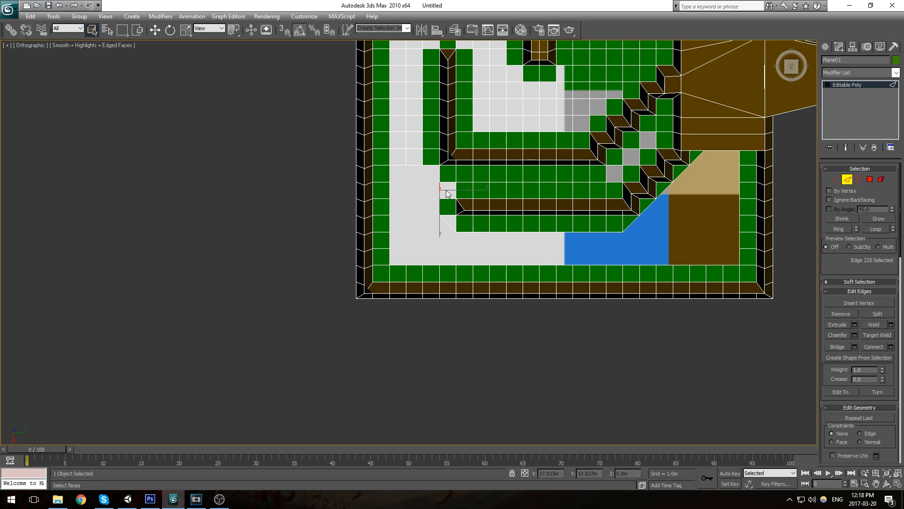
pyautogui.hotkey('ctrl', 'BackSpace')
# Step: Remove the interior edges and their vertices from the white path wrapping around the end of the L-shaped inner wall
pyautogui.moveTo(446, 192); pyautogui.dragTo(467, 272, button='middle')
pyautogui.moveTo(440, 240); pyautogui.dragTo(527, 101)
pyautogui.hotkey('ctrl', 'BackSpace')
pyautogui.hotkey('ctrl', 'BackSpace')
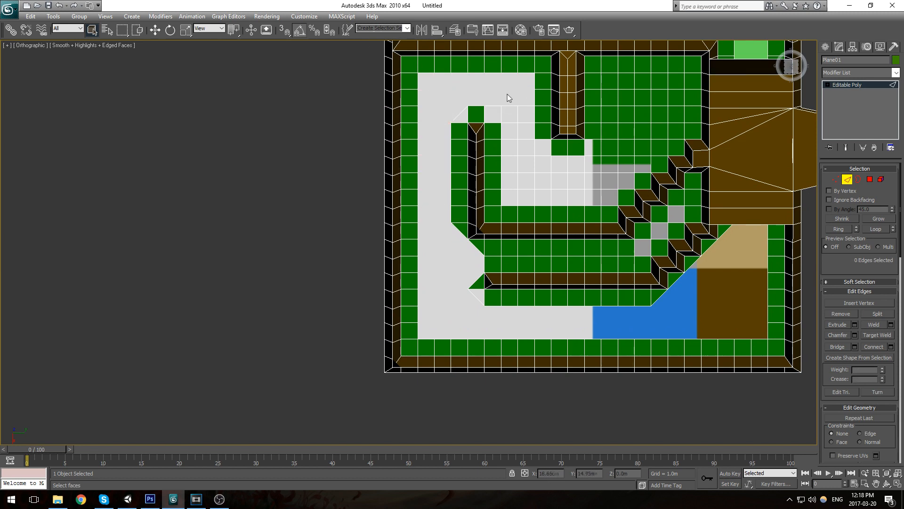
pyautogui.moveTo(513, 90); pyautogui.dragTo(518, 207)
pyautogui.hotkey('ctrl', 'BackSpace')
# Step: Remove the interior edges and vertices from the white and grey floor near the stepped wall and the adjoining dark green area
pyautogui.moveTo(520, 163); pyautogui.dragTo(610, 200)
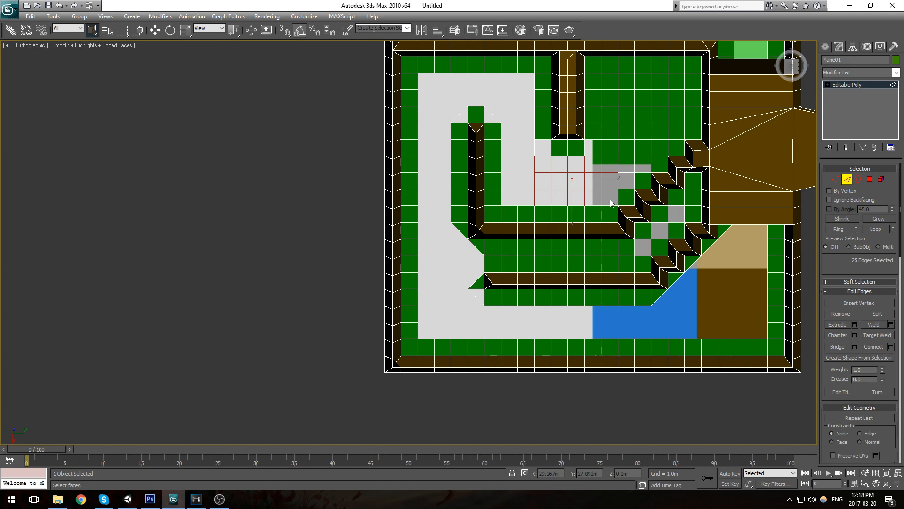
pyautogui.hotkey('ctrl', 'BackSpace')
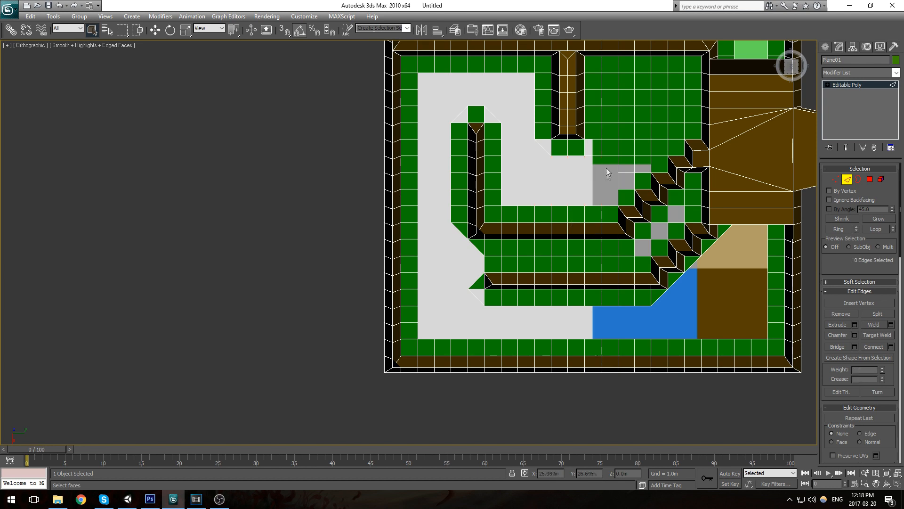
pyautogui.moveTo(611, 161); pyautogui.dragTo(648, 84)
pyautogui.hotkey('ctrl', 'BackSpace')
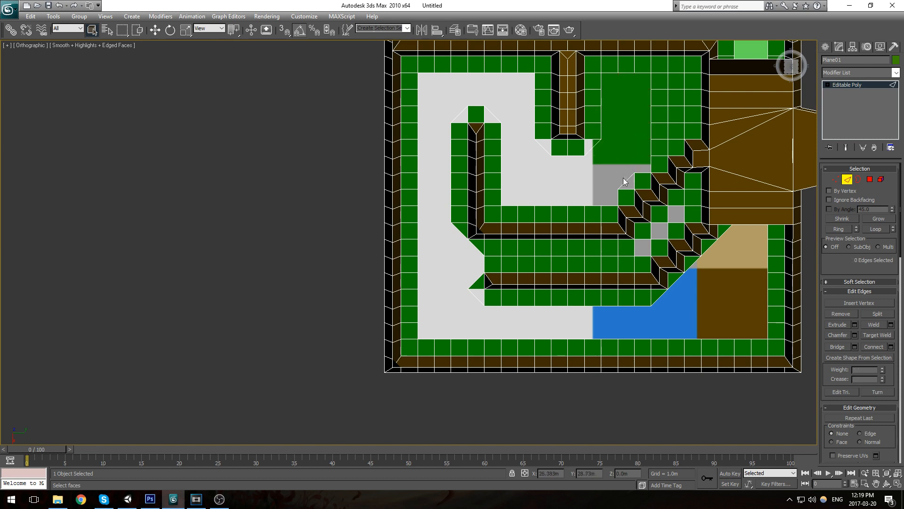
pyautogui.moveTo(626, 187); pyautogui.dragTo(634, 186)
pyautogui.hotkey('ctrl', 'BackSpace')
# Step: Try to remove the remaining dark green floor edges next to the stepped wall and undo the removal
pyautogui.moveTo(695, 157); pyautogui.dragTo(667, 204, button='middle')
pyautogui.moveTo(629, 191); pyautogui.dragTo(646, 132)
pyautogui.hotkey('ctrl', 'BackSpace')
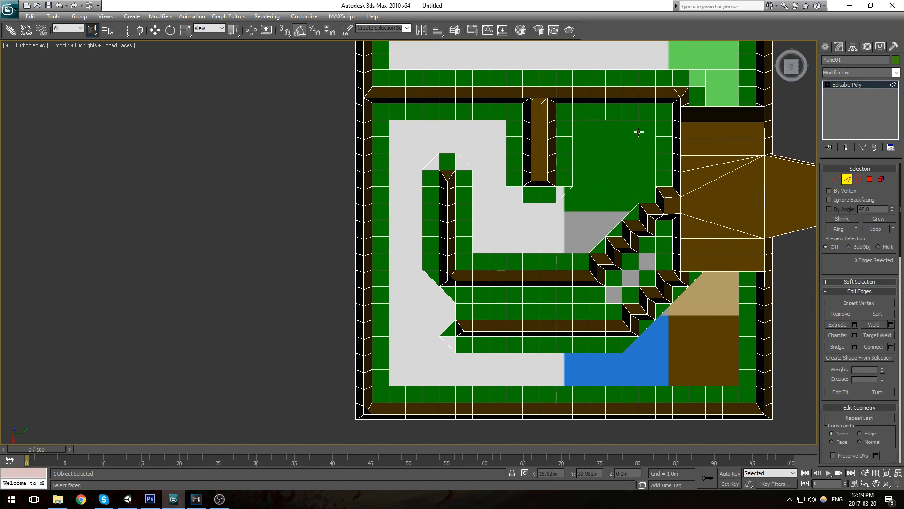
pyautogui.hotkey('ctrl', 'z')
pyautogui.hotkey('ctrl', 'BackSpace')
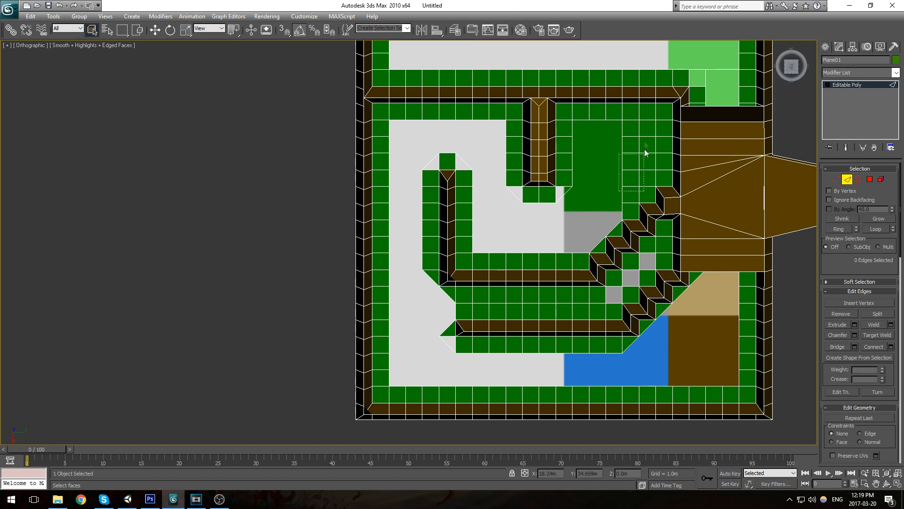
# Step: Remove the dark green floor's remaining interior edges and vertices up to the stepped wall, and select the merged floor polygon
pyautogui.moveTo(632, 125); pyautogui.dragTo(651, 187)
pyautogui.hotkey('ctrl', 'BackSpace')
pyautogui.press('4')
pyautogui.click(628, 171)
# Step: Switch to vertex-level editing around the light green corridor floor
pyautogui.moveTo(630, 171); pyautogui.dragTo(507, 302, button='middle')
pyautogui.press('2')
pyautogui.press('1')
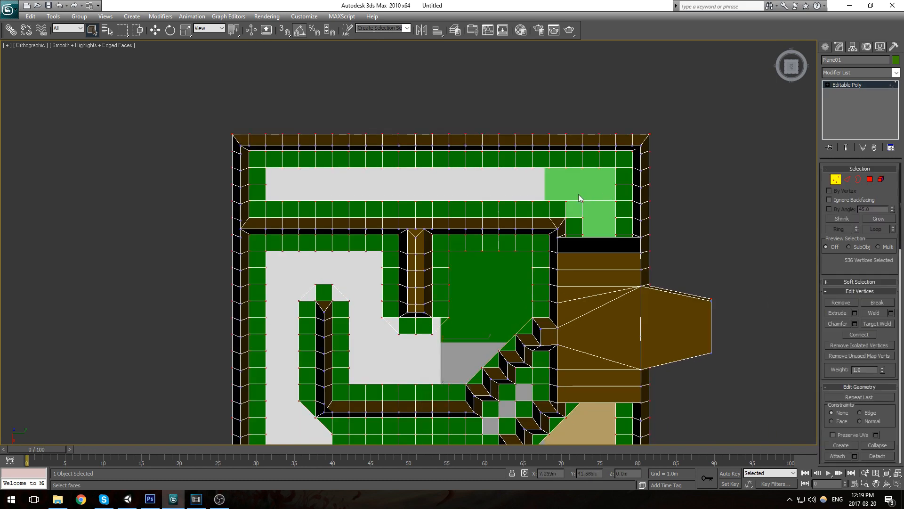
# Step: Remove the stray edges and vertices at the inner corner of the light green floor section
pyautogui.press('2')
pyautogui.hotkey('ctrl', 'BackSpace')
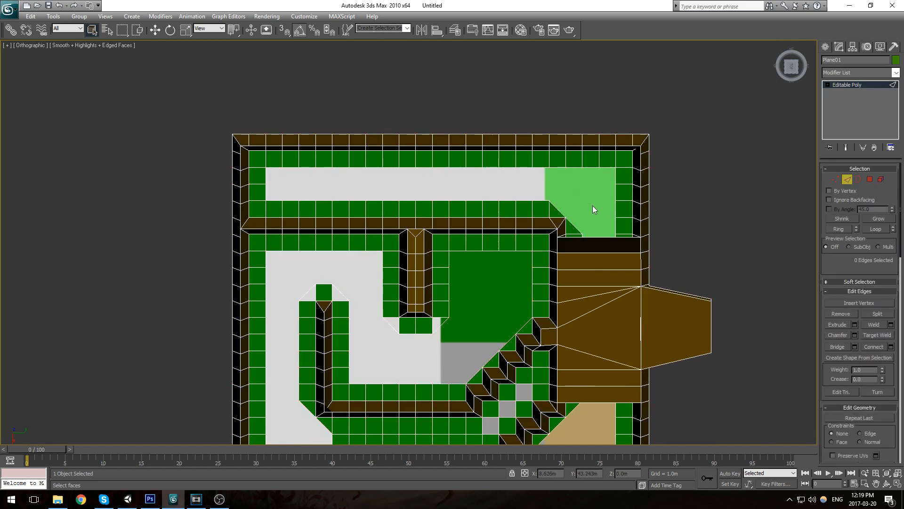
# Step: Remove the leftover edges around the floor beside the raised brown block
pyautogui.moveTo(593, 205); pyautogui.dragTo(609, 141, button='middle')
pyautogui.scroll(-3, 609, 142)
pyautogui.press('4')
pyautogui.moveTo(650, 169); pyautogui.dragTo(681, 117, button='middle')
pyautogui.keyDown('alt'); pyautogui.moveTo(611, 318); pyautogui.dragTo(598, 285, button='middle'); pyautogui.keyUp('alt')
pyautogui.press('2')
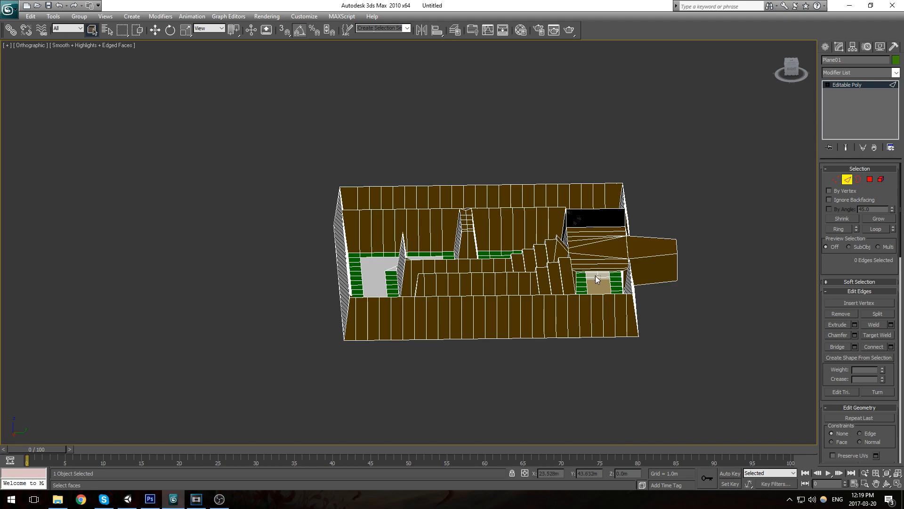
pyautogui.click(592, 276)
pyautogui.keyDown('alt'); pyautogui.moveTo(592, 275); pyautogui.dragTo(433, 244, button='middle'); pyautogui.keyUp('alt')
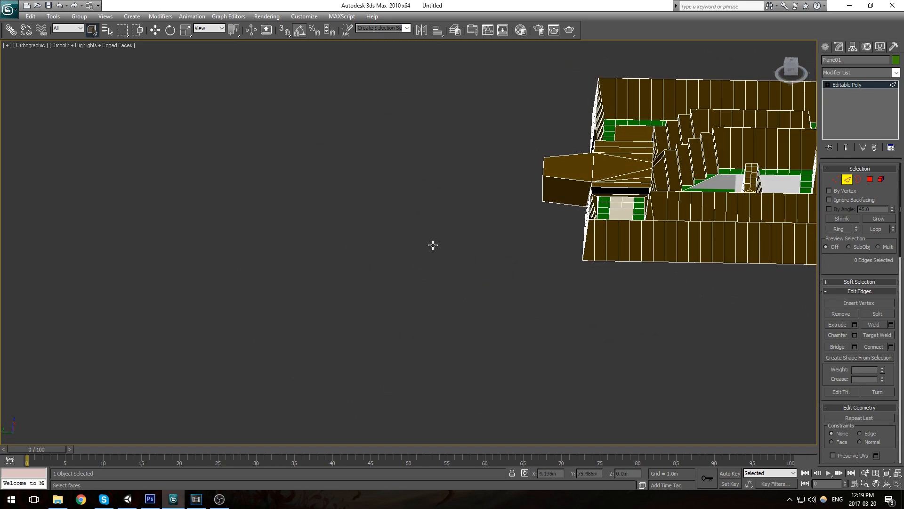
pyautogui.scroll(2, 620, 179)
pyautogui.click(660, 176)
pyautogui.moveTo(660, 175); pyautogui.dragTo(615, 186, button='middle')
pyautogui.scroll(3, 622, 194)
pyautogui.moveTo(721, 176); pyautogui.dragTo(403, 279, button='middle')
pyautogui.keyDown('alt'); pyautogui.moveTo(490, 248); pyautogui.dragTo(499, 236, button='middle'); pyautogui.keyUp('alt')
pyautogui.moveTo(500, 203); pyautogui.dragTo(509, 268, button='middle')
pyautogui.press('BackSpace')
pyautogui.moveTo(495, 297); pyautogui.dragTo(476, 256)
pyautogui.press('BackSpace')
pyautogui.keyDown('alt'); pyautogui.moveTo(455, 265); pyautogui.dragTo(565, 262, button='middle'); pyautogui.keyUp('alt')
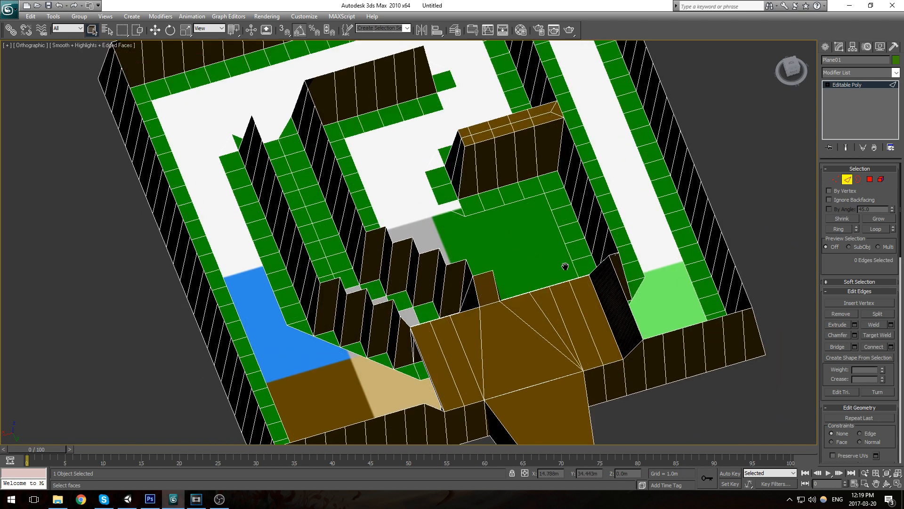
# Step: Apply an Unwrap UVW modifier to the large floor polygons and show mapPalette_0.png as the UV editor background
pyautogui.press('4')
pyautogui.click(896, 75)
pyautogui.press('u')
pyautogui.press('Return')
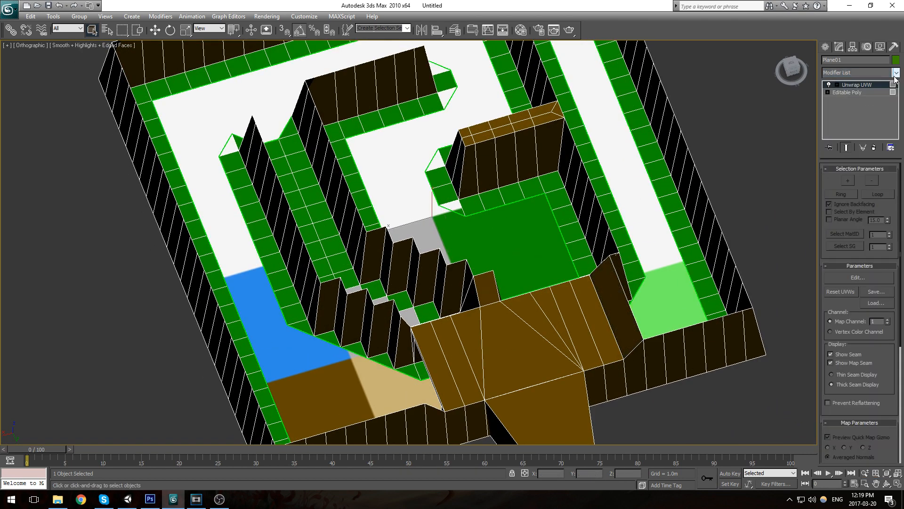
pyautogui.click(858, 278)
pyautogui.click(221, 68)
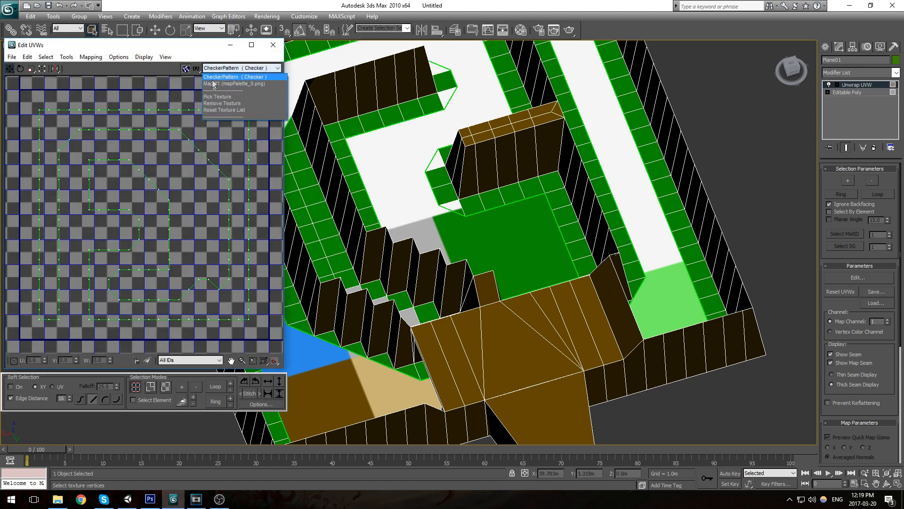
pyautogui.click(234, 84)
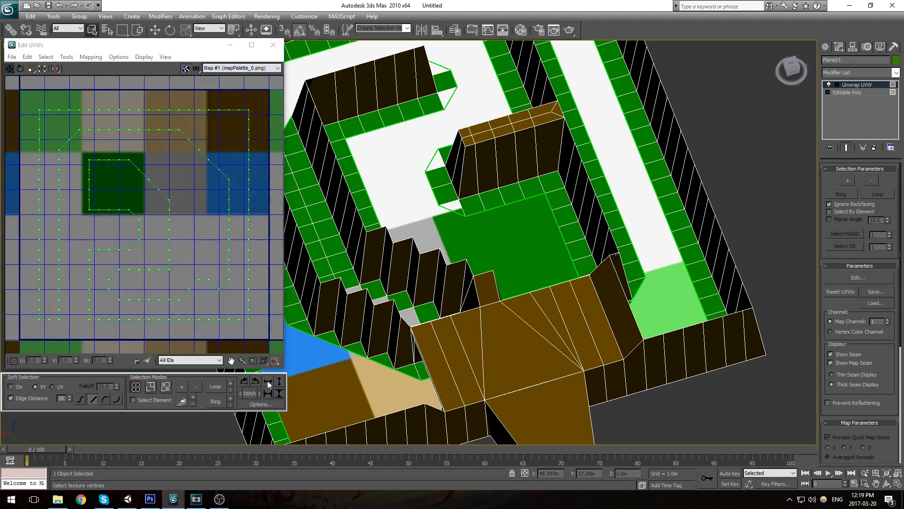
# Step: Collapse all the floor UVs to a single point on the palette's light green swatch and close the UV editor
pyautogui.hotkey('ctrl', 'a')
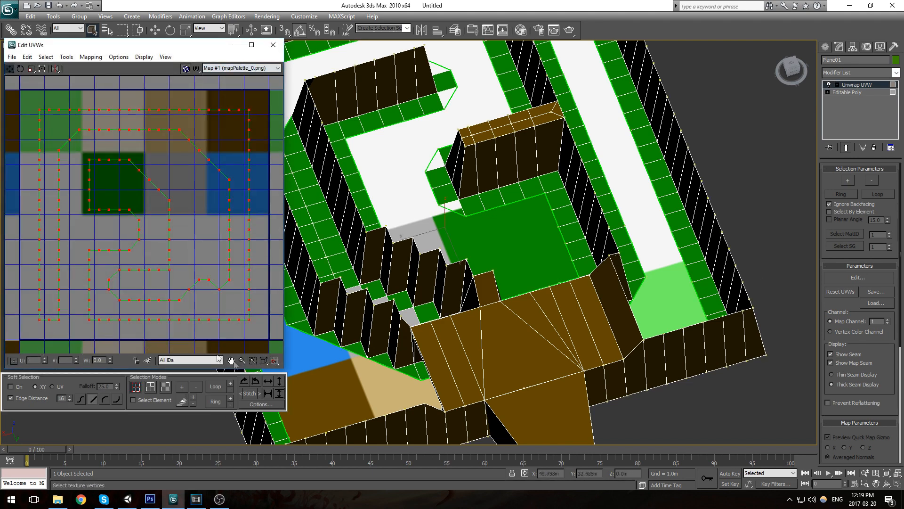
pyautogui.click(279, 381)
pyautogui.click(268, 381)
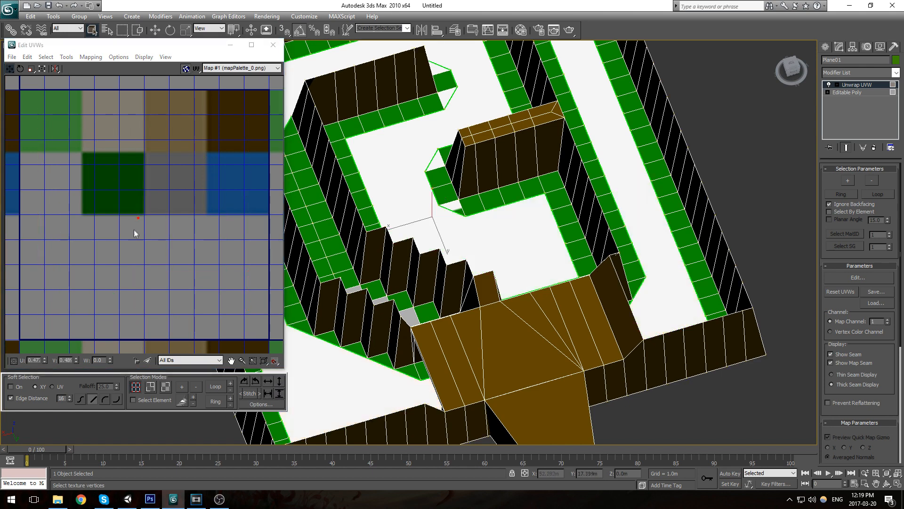
pyautogui.moveTo(138, 220); pyautogui.dragTo(127, 208)
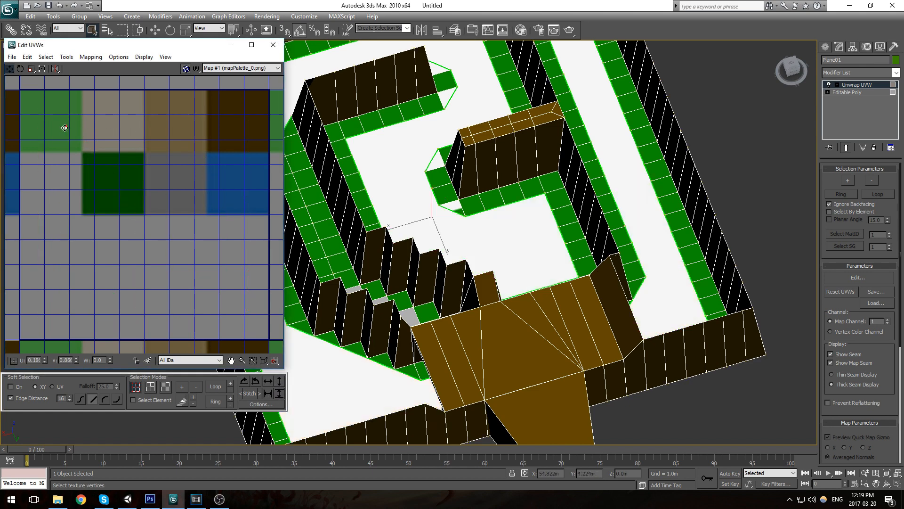
pyautogui.click(274, 45)
# Step: Select the five white corner polygons at the ends of the inner walls
pyautogui.press('4')
pyautogui.click(239, 149)
pyautogui.keyDown('alt'); pyautogui.moveTo(239, 149); pyautogui.dragTo(574, 298, button='middle'); pyautogui.keyUp('alt')
pyautogui.keyDown('alt'); pyautogui.moveTo(410, 266); pyautogui.dragTo(446, 290, button='middle'); pyautogui.keyUp('alt')
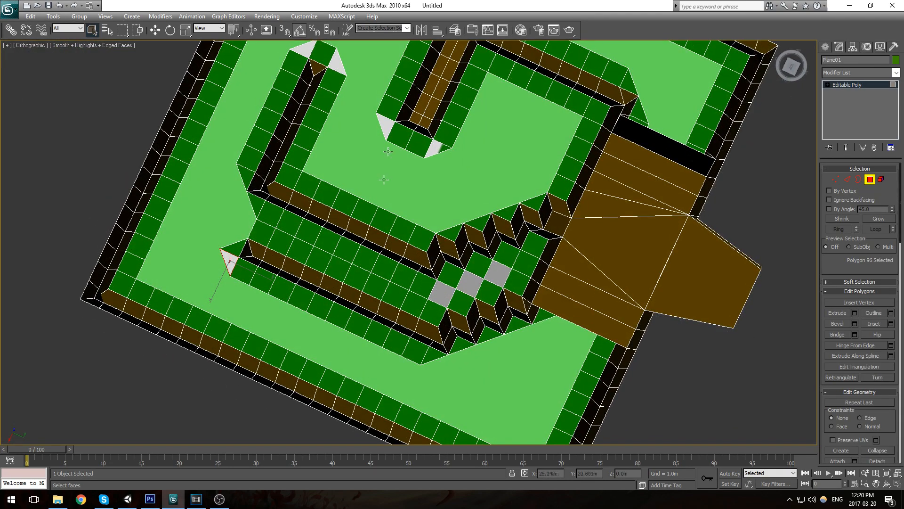
pyautogui.keyDown('ctrl'); pyautogui.click(429, 150); pyautogui.keyUp('ctrl')
pyautogui.moveTo(429, 151); pyautogui.dragTo(375, 169, button='middle')
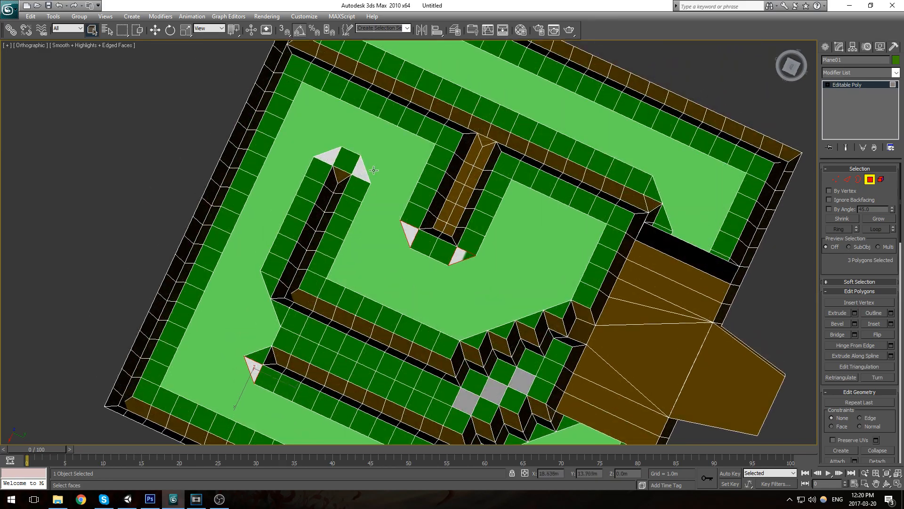
pyautogui.moveTo(676, 236); pyautogui.dragTo(590, 123, button='middle')
pyautogui.scroll(1, 535, 260)
pyautogui.keyDown('alt'); pyautogui.moveTo(535, 260); pyautogui.dragTo(627, 259, button='middle'); pyautogui.keyUp('alt')
pyautogui.scroll(-4, 415, 351)
pyautogui.moveTo(415, 351); pyautogui.dragTo(410, 222, button='middle')
pyautogui.scroll(5, 409, 234)
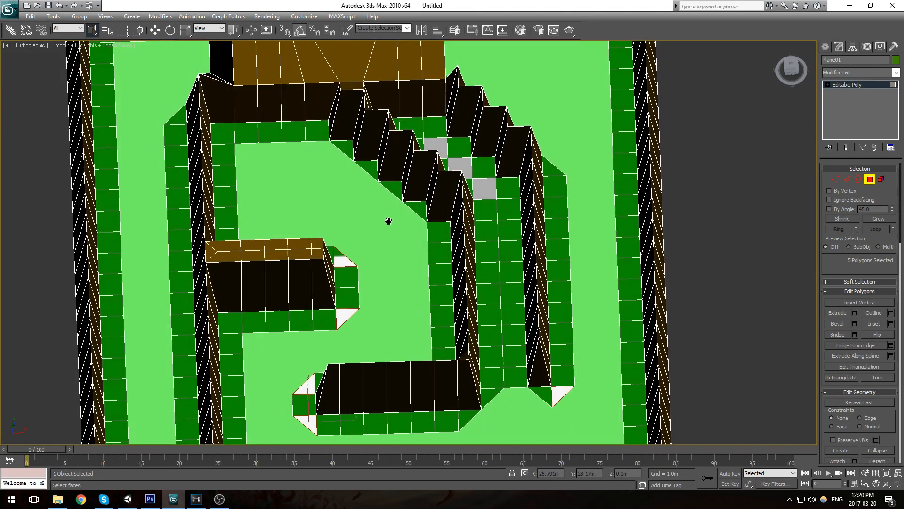
pyautogui.keyDown('alt'); pyautogui.moveTo(498, 252); pyautogui.dragTo(469, 254, button='middle'); pyautogui.keyUp('alt')
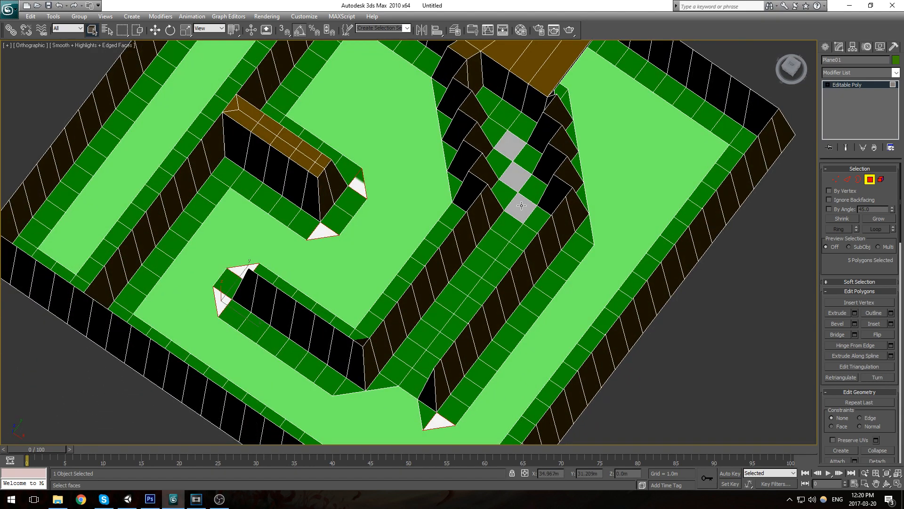
# Step: Apply Unwrap UVW to the white corner polygons and grey passage tiles, with mapPalette_0.png behind their UVs
pyautogui.click(877, 73)
pyautogui.press('u')
pyautogui.press('Return')
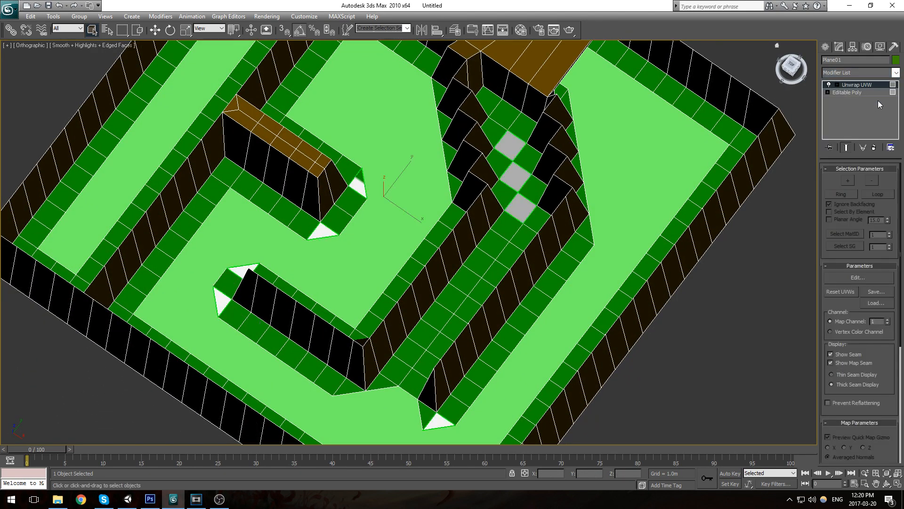
pyautogui.click(879, 279)
pyautogui.click(258, 68)
pyautogui.click(237, 83)
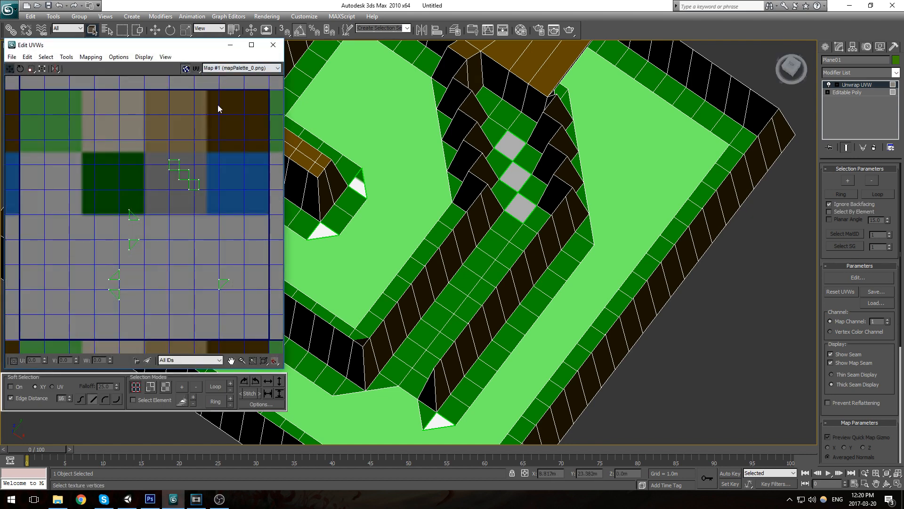
# Step: Flatten each UV cluster to a point and shift them so the grey tiles land on the dark green swatch
pyautogui.click(271, 379)
pyautogui.click(278, 379)
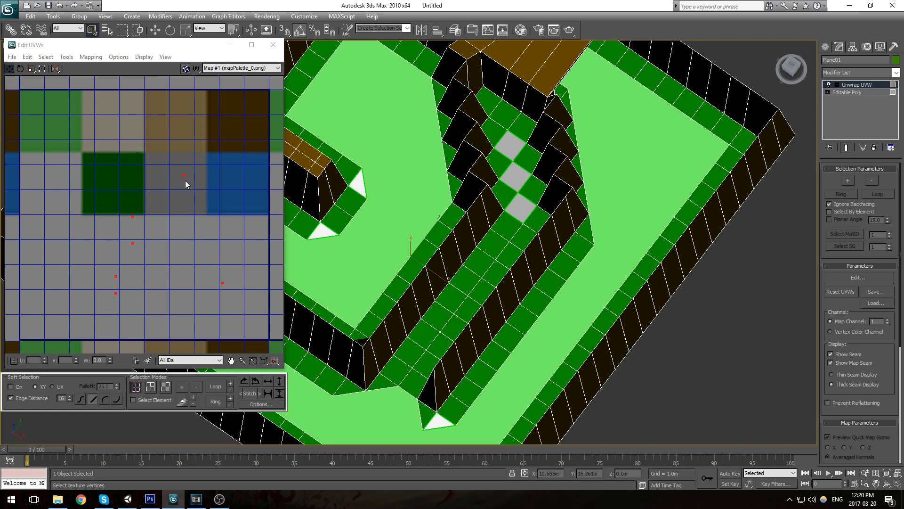
pyautogui.moveTo(187, 184); pyautogui.dragTo(132, 190)
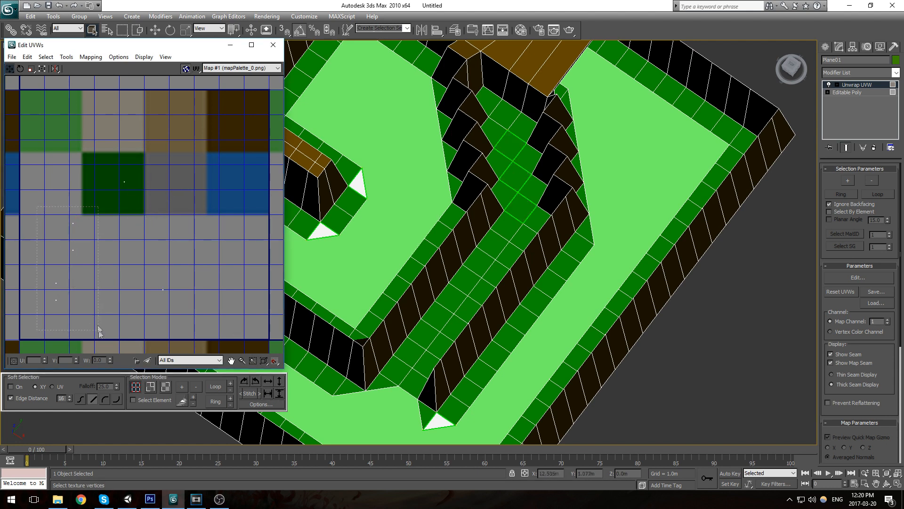
# Step: Move the remaining corner polygon UV points onto the dark green swatch and close the UV editor
pyautogui.moveTo(118, 152); pyautogui.dragTo(119, 148)
pyautogui.click(114, 110)
pyautogui.moveTo(113, 118); pyautogui.dragTo(112, 113)
pyautogui.moveTo(112, 112); pyautogui.dragTo(120, 192)
pyautogui.moveTo(46, 194); pyautogui.dragTo(84, 184, button='middle')
pyautogui.moveTo(172, 249); pyautogui.dragTo(239, 310)
pyautogui.moveTo(161, 187); pyautogui.dragTo(160, 188)
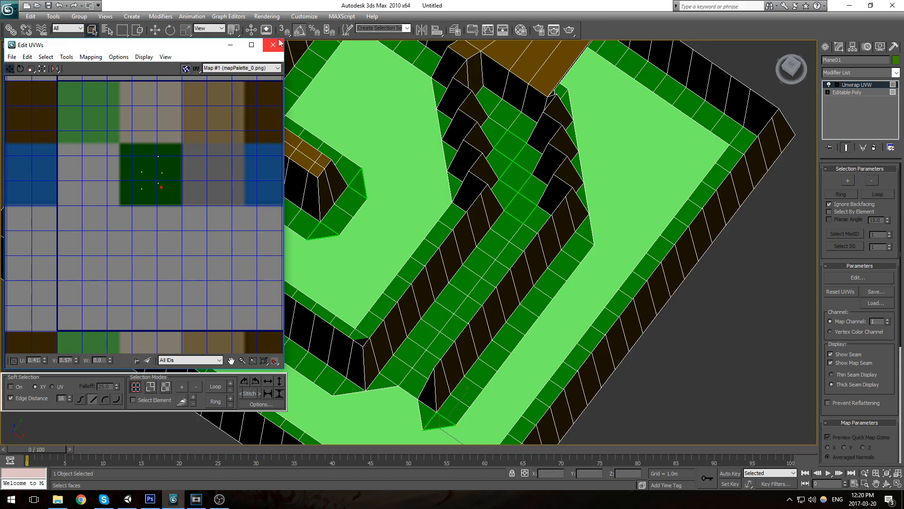
pyautogui.click(273, 45)
# Step: Select the nine brown polygons forming the top of the raised block and its protruding section
pyautogui.hotkey('alt', 'e')
pyautogui.moveTo(467, 244); pyautogui.dragTo(360, 187, button='middle')
pyautogui.press('4')
pyautogui.keyDown('alt'); pyautogui.moveTo(374, 218); pyautogui.dragTo(397, 208, button='middle'); pyautogui.keyUp('alt')
pyautogui.click(335, 159)
pyautogui.keyDown('ctrl'); pyautogui.click(359, 184); pyautogui.keyUp('ctrl')
pyautogui.keyDown('ctrl'); pyautogui.click(418, 192); pyautogui.keyUp('ctrl')
pyautogui.keyDown('ctrl'); pyautogui.click(469, 92); pyautogui.keyUp('ctrl')
pyautogui.keyDown('alt'); pyautogui.moveTo(355, 146); pyautogui.dragTo(318, 152, button='middle'); pyautogui.keyUp('alt')
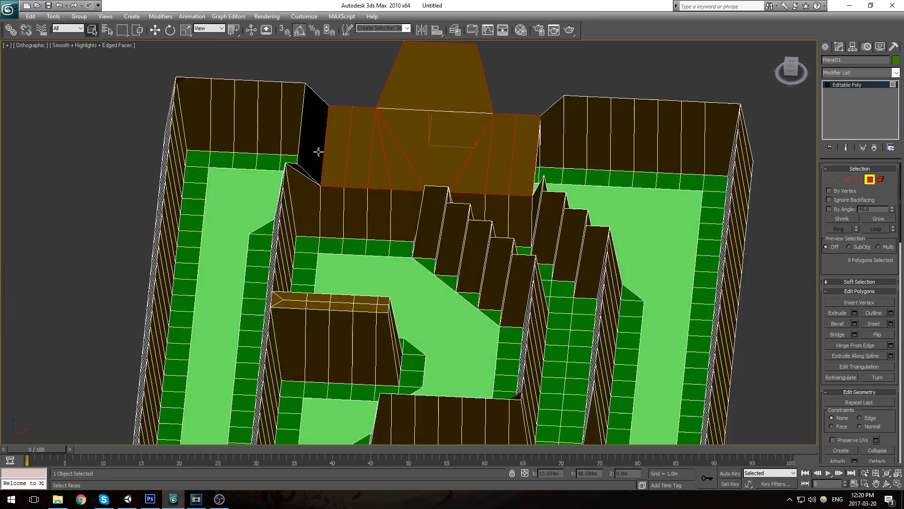
# Step: Apply Unwrap UVW to the selected brown top polygons and load mapPalette_0.png as the UV background
pyautogui.click(896, 74)
pyautogui.press('u')
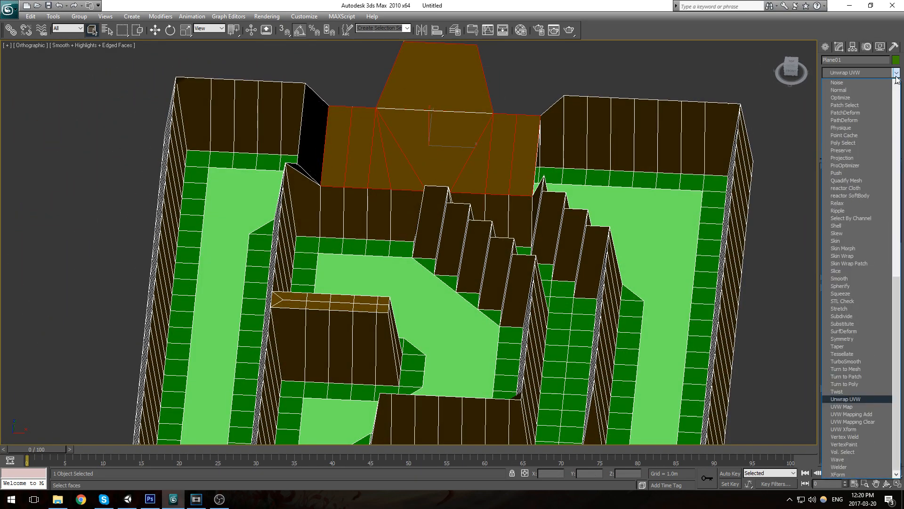
pyautogui.press('Return')
pyautogui.click(856, 278)
pyautogui.click(240, 68)
pyautogui.click(233, 90)
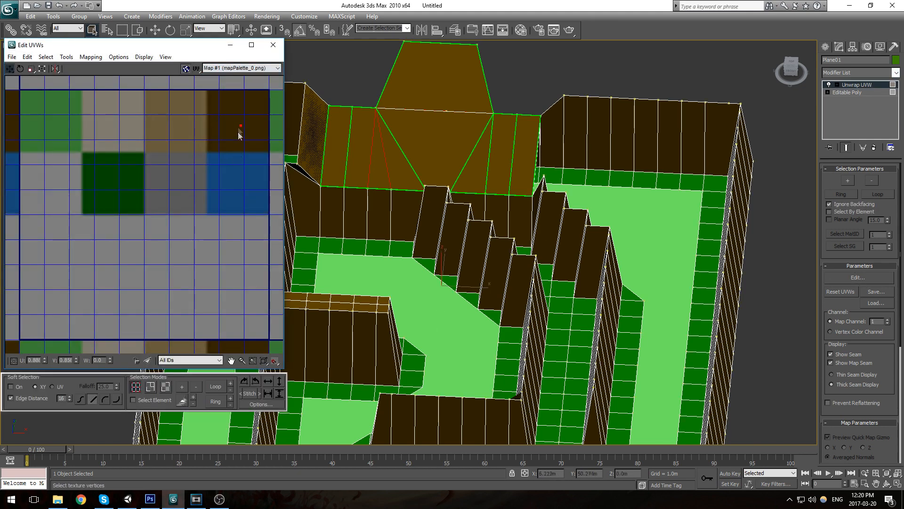
# Step: Move the block top's UVs onto the light brown swatch, convert the map back to an editable poly and deselect it
pyautogui.moveTo(193, 121); pyautogui.dragTo(177, 121)
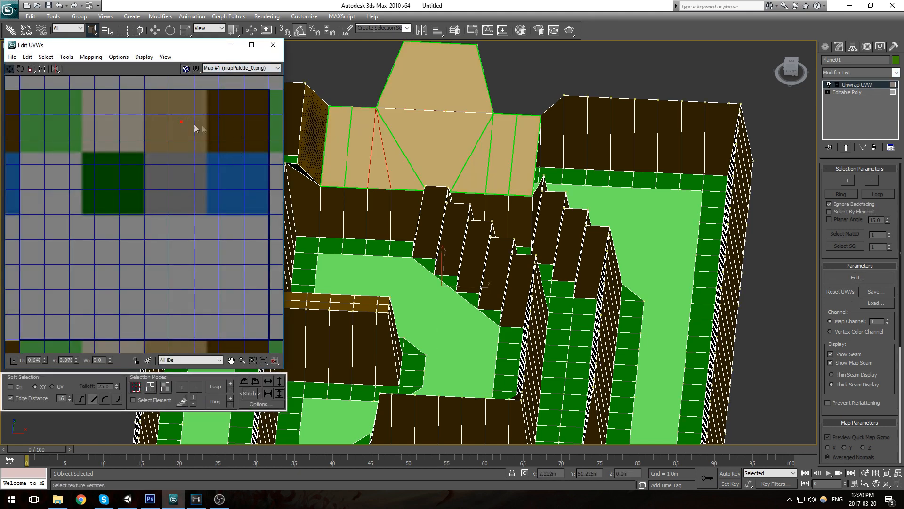
pyautogui.click(272, 47)
pyautogui.moveTo(481, 212); pyautogui.dragTo(471, 264, button='middle')
pyautogui.rightClick(471, 265)
pyautogui.click(565, 351)
pyautogui.click(539, 140)
pyautogui.scroll(-5, 538, 140)
pyautogui.keyDown('alt'); pyautogui.moveTo(539, 255); pyautogui.dragTo(542, 184, button='middle'); pyautogui.keyUp('alt')
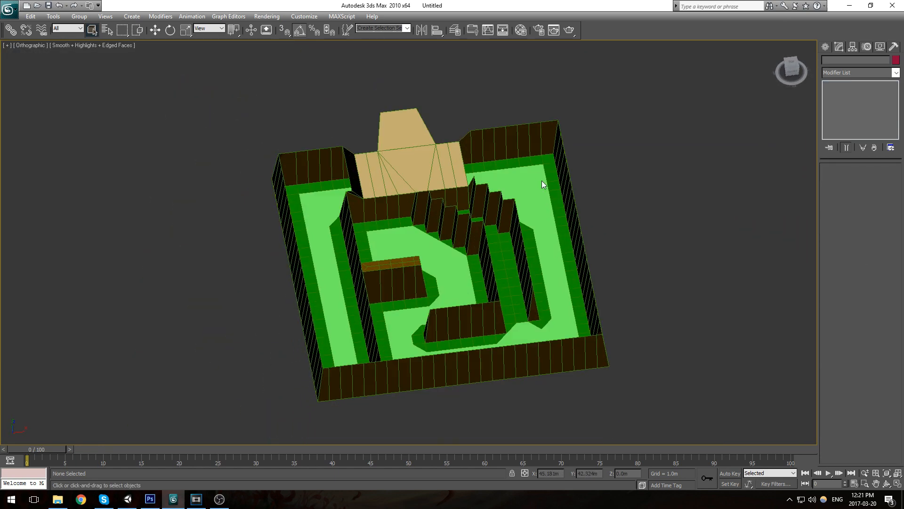
# Step: Save the scene as Map0 in the Glide project's Assets\Artwork\Model folder
pyautogui.hotkey('ctrl', 's')
pyautogui.click(124, 37)
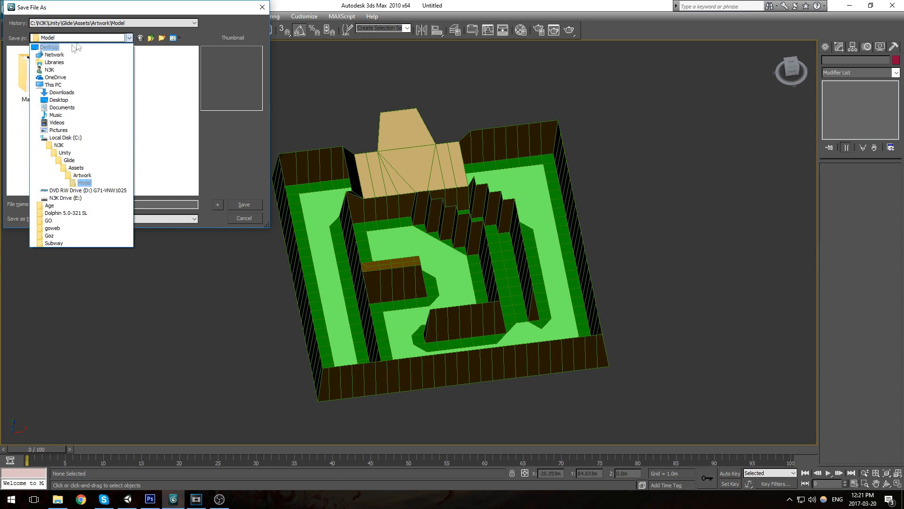
pyautogui.click(83, 177)
pyautogui.click(60, 206)
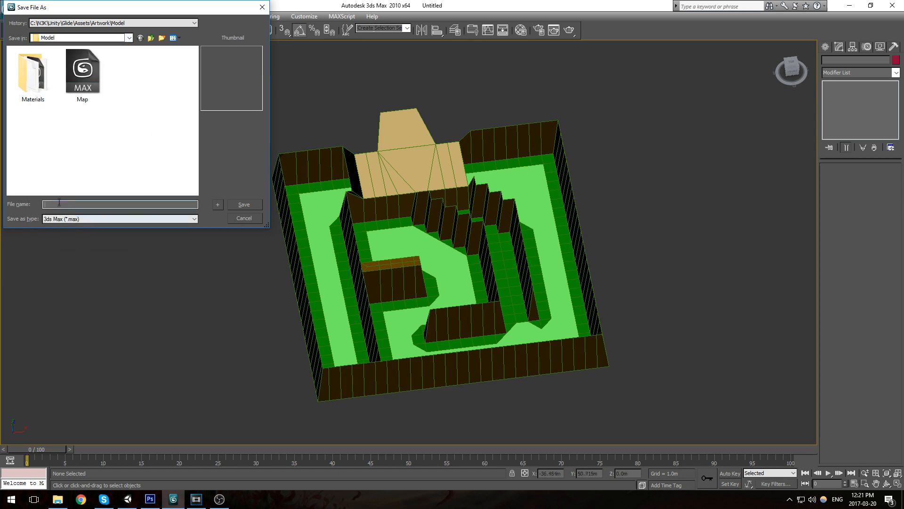
pyautogui.write('Map')
pyautogui.press('Escape')
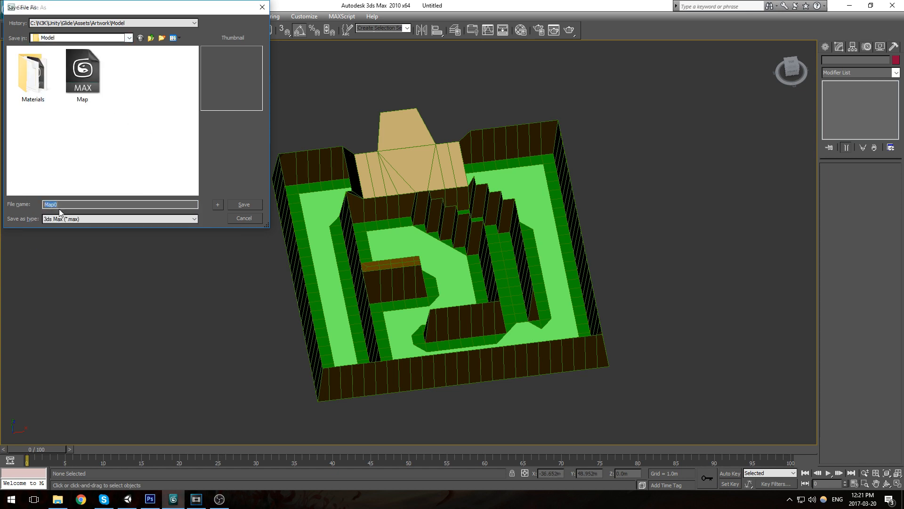
pyautogui.press('Escape')
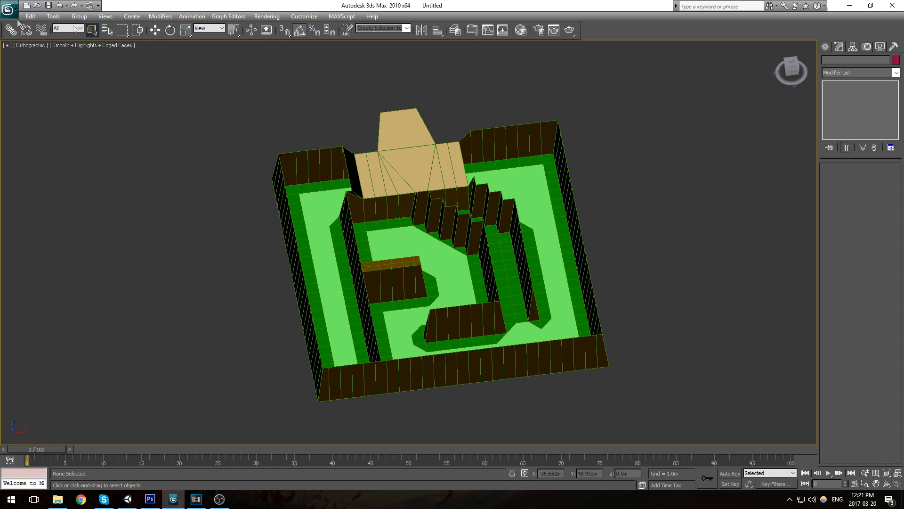
# Step: Start exporting the scene as FBX and browse to the Glide project in C:\N3K\Unity
pyautogui.click(8, 9)
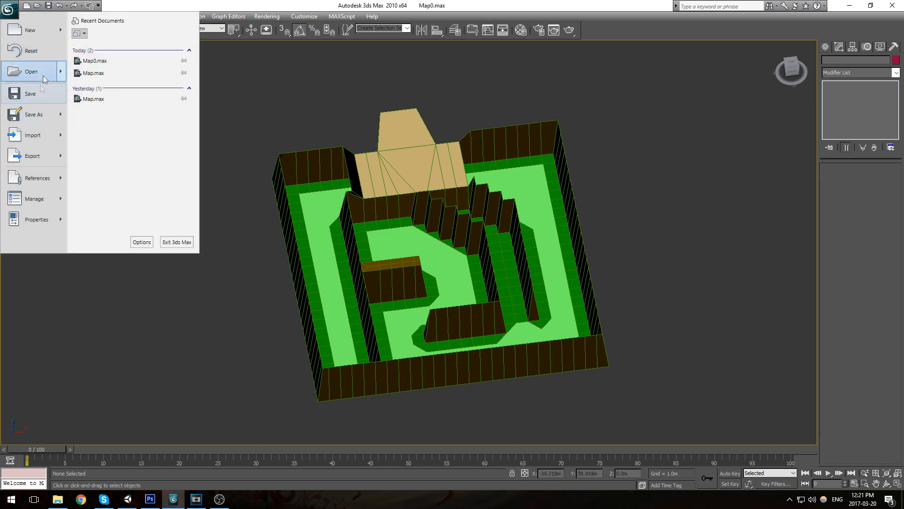
pyautogui.click(38, 155)
pyautogui.click(129, 22)
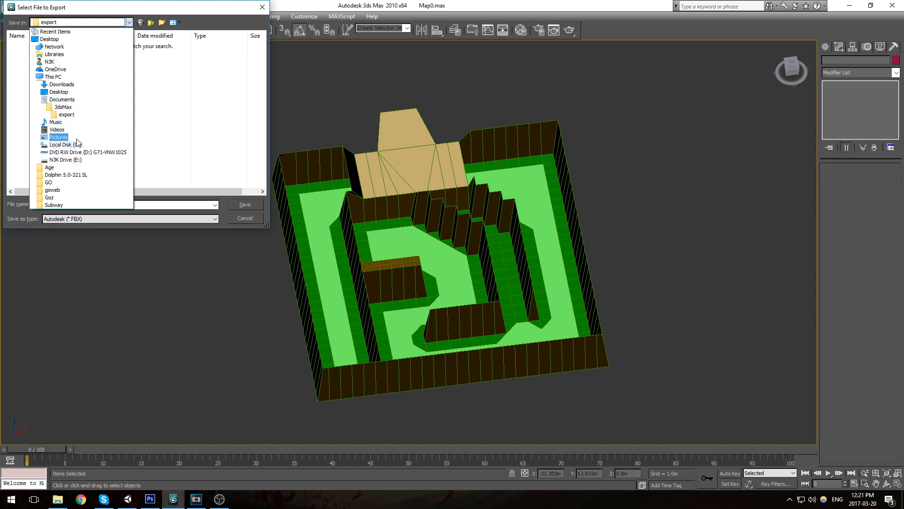
pyautogui.click(66, 160)
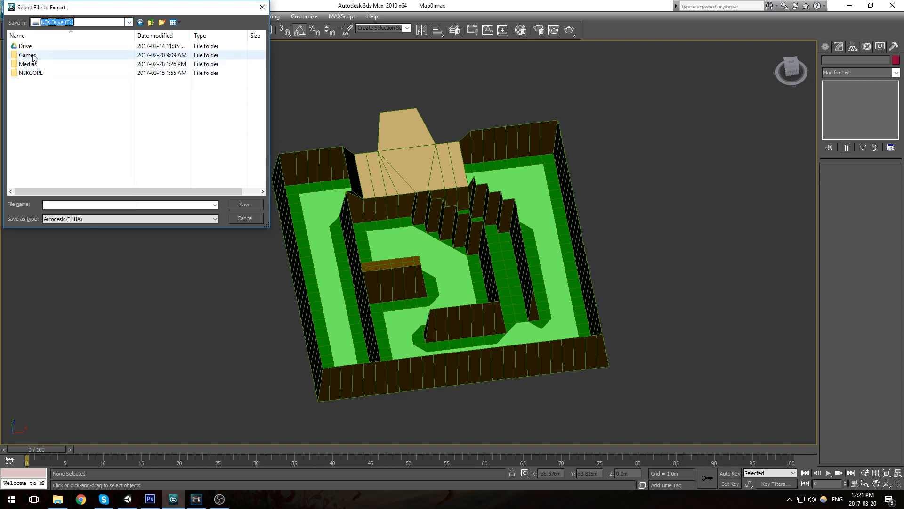
pyautogui.click(70, 22)
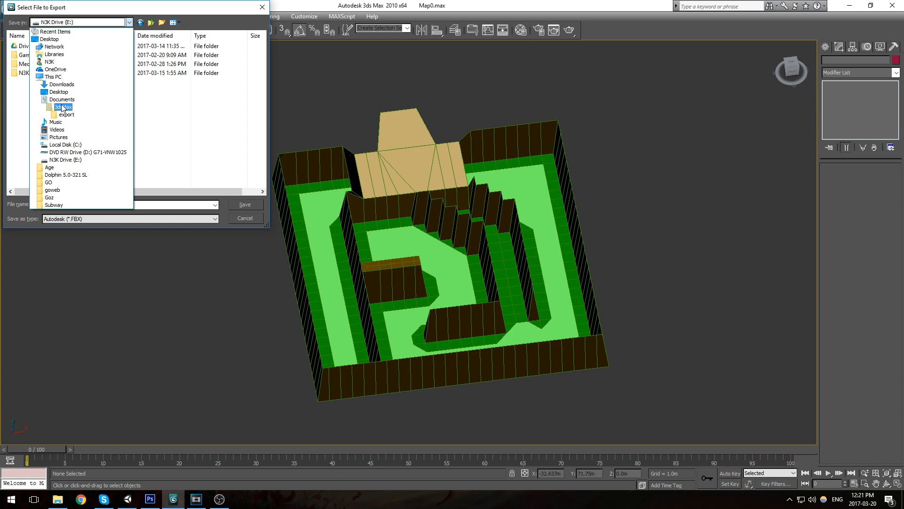
pyautogui.click(53, 77)
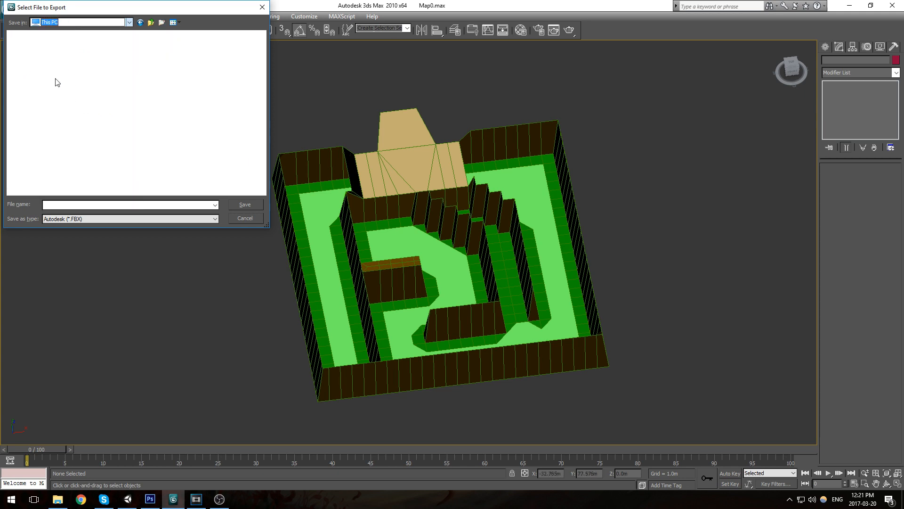
pyautogui.doubleClick(62, 135)
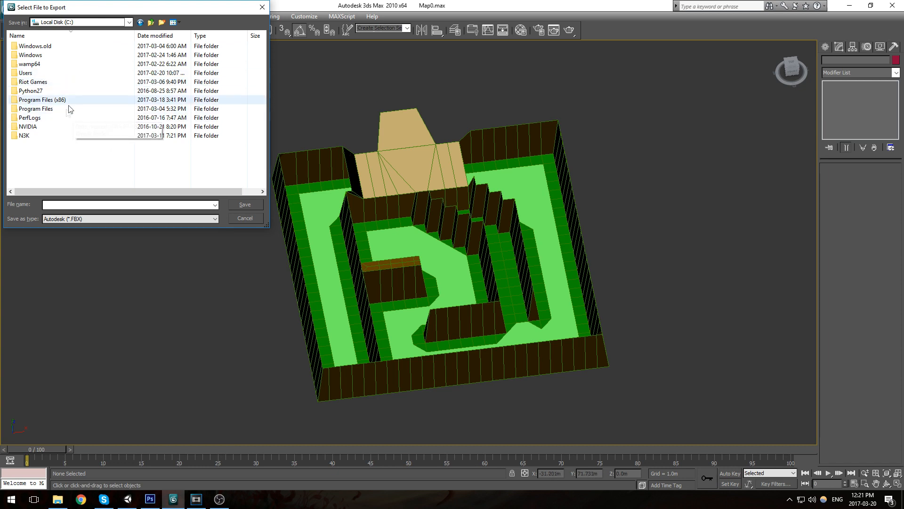
pyautogui.doubleClick(53, 136)
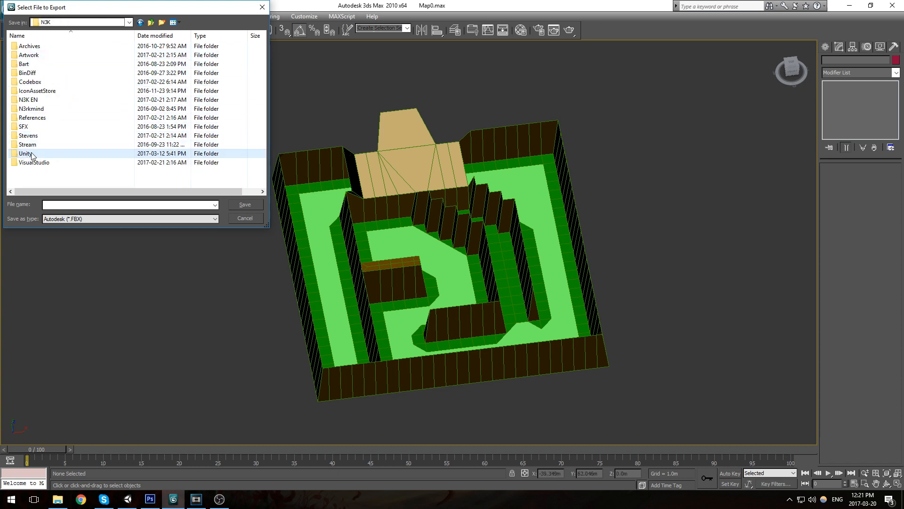
pyautogui.doubleClick(55, 57)
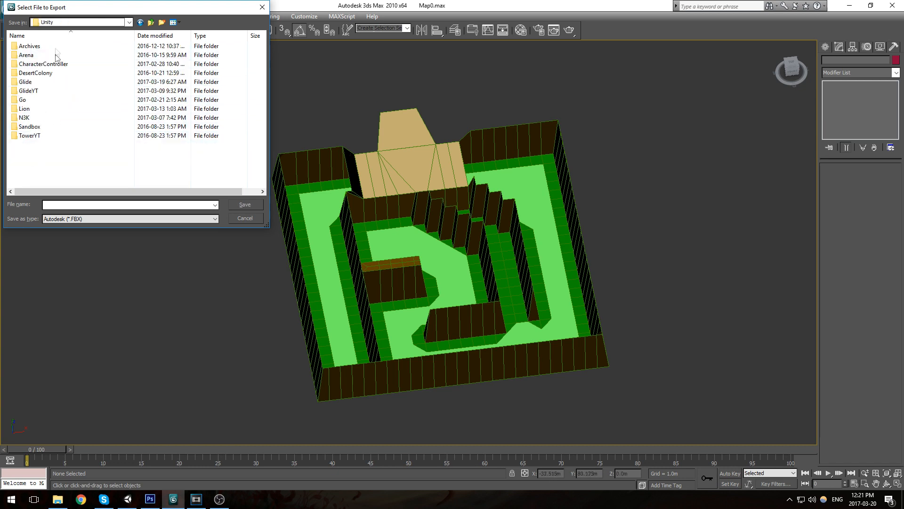
pyautogui.doubleClick(40, 84)
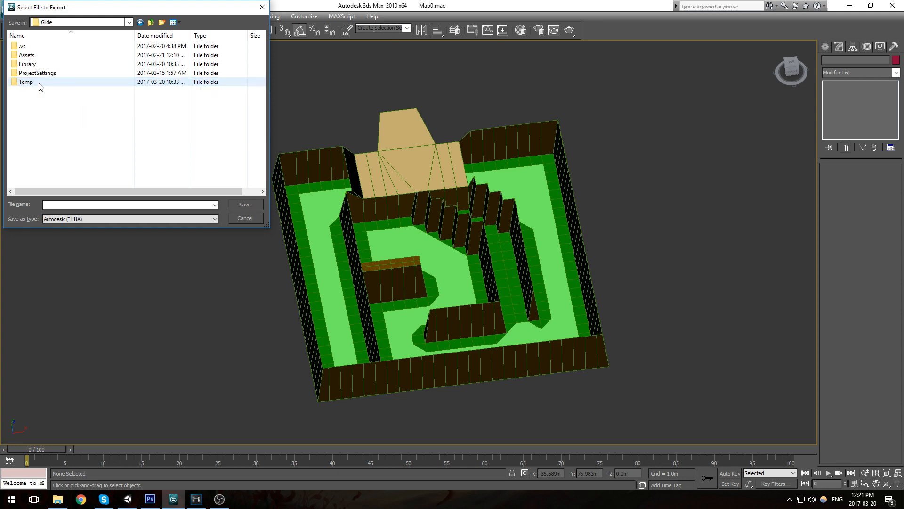
# Step: Export the scene as Map0 in FBX format into the project's Assets\Artwork\Model folder
pyautogui.doubleClick(29, 55)
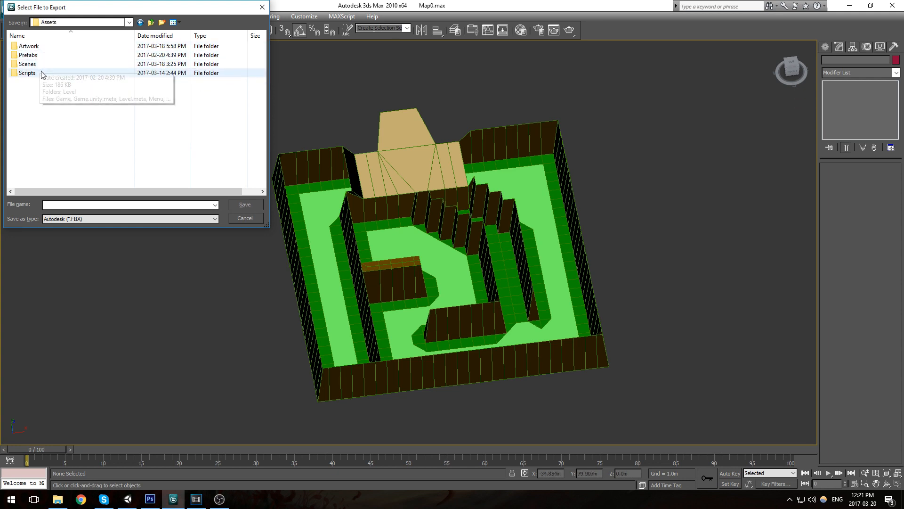
pyautogui.doubleClick(38, 65)
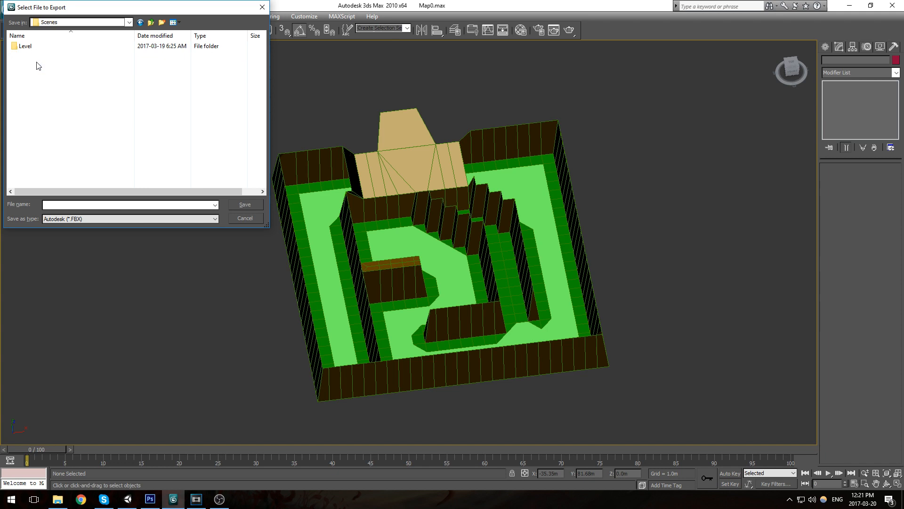
pyautogui.press('BackSpace')
pyautogui.doubleClick(33, 46)
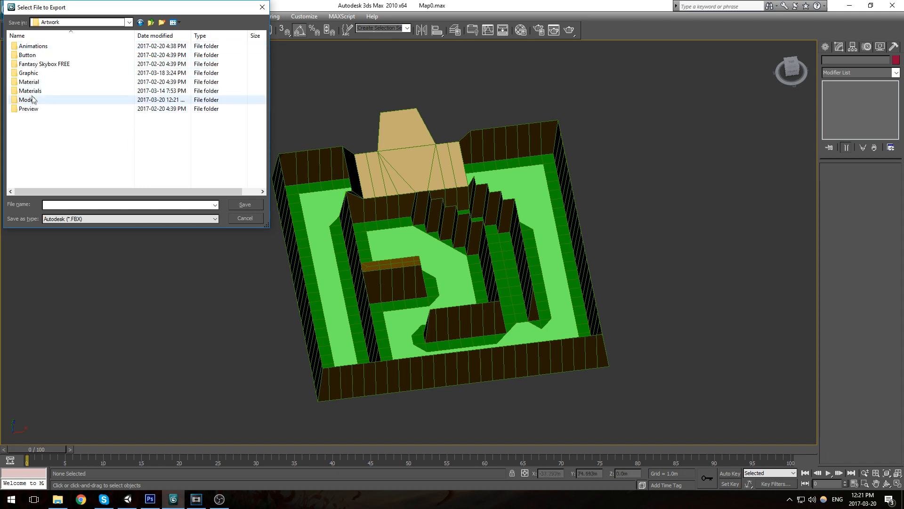
pyautogui.doubleClick(32, 97)
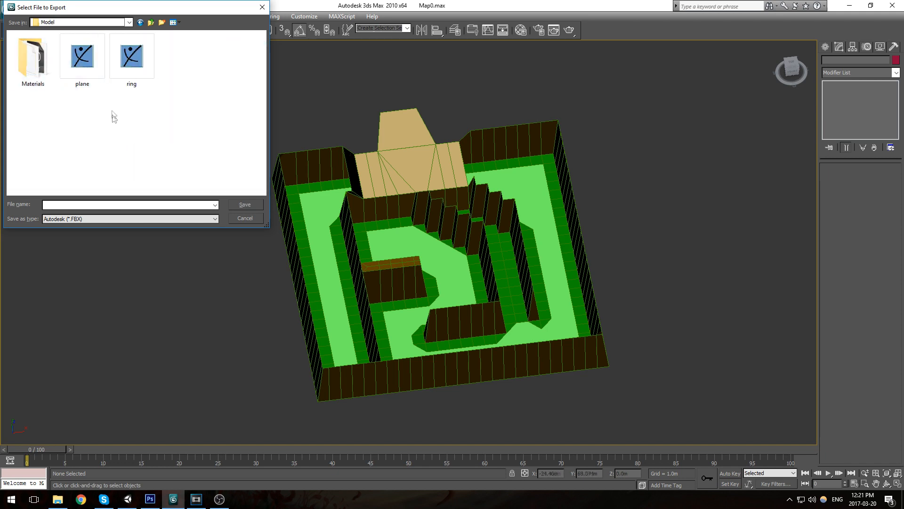
pyautogui.write('Map0')
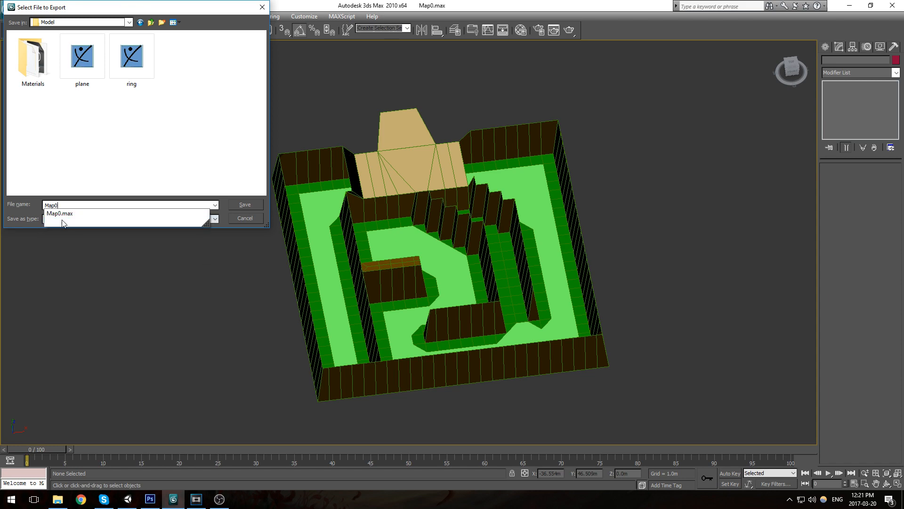
pyautogui.press('Return')
pyautogui.press('Return')
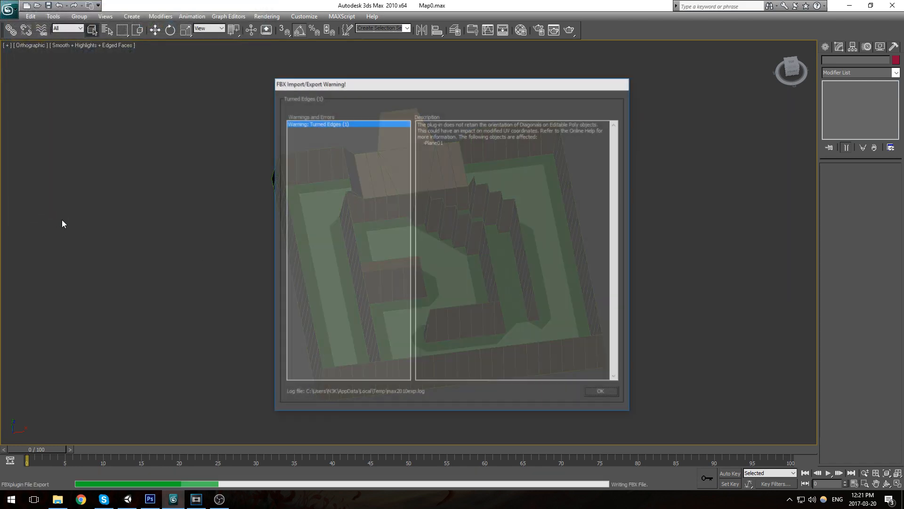
pyautogui.click(590, 390)
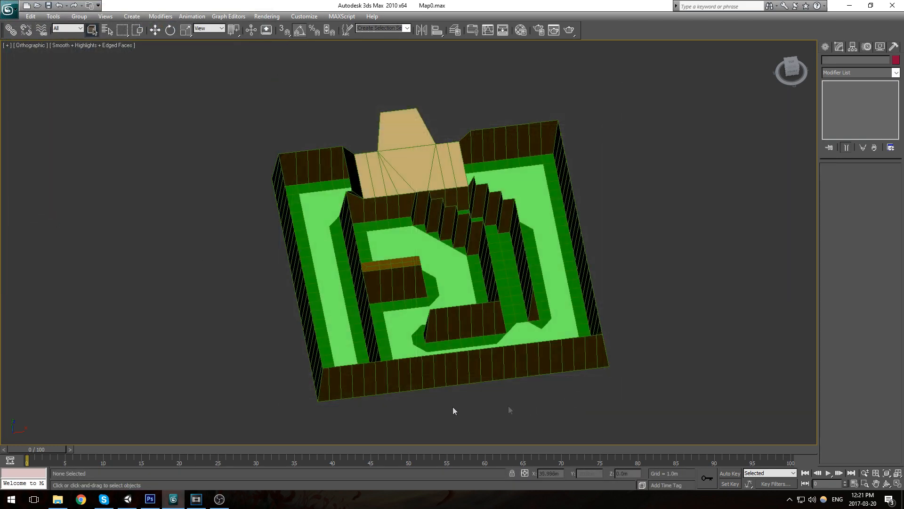
# Step: Switch to Unity and delete the old Map object from the scene
pyautogui.click(123, 499)
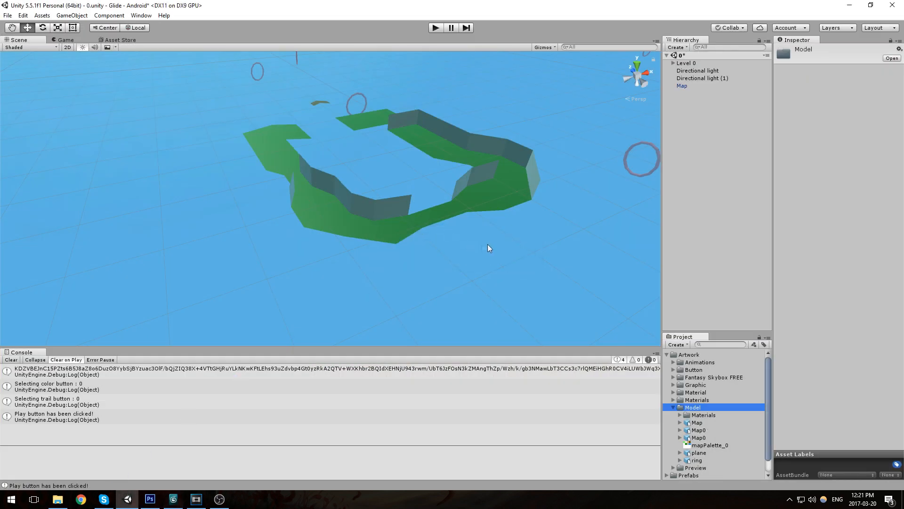
pyautogui.click(457, 200)
pyautogui.press('Delete')
# Step: Try placing the first Map0 model from the Model folder in the scene and remove it again
pyautogui.click(699, 430)
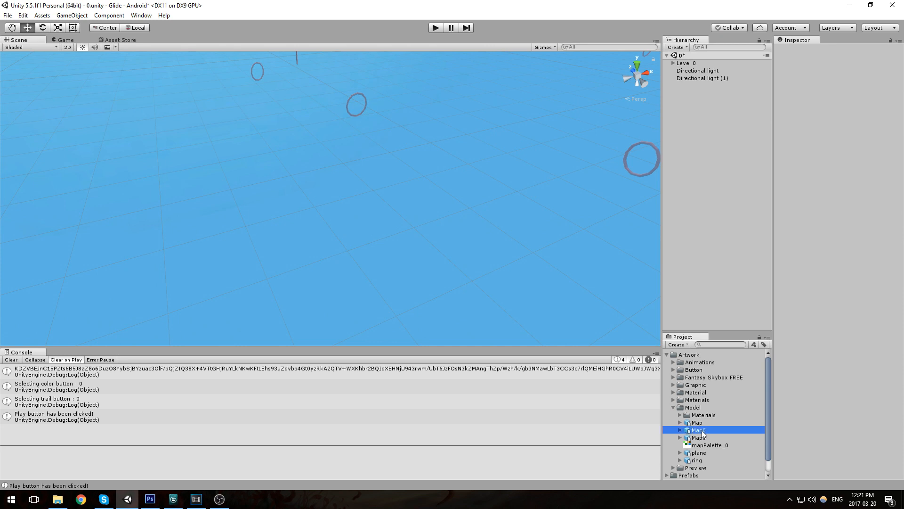
pyautogui.moveTo(698, 430); pyautogui.dragTo(712, 197)
pyautogui.moveTo(414, 260); pyautogui.dragTo(323, 151, button='middle')
pyautogui.press('Delete')
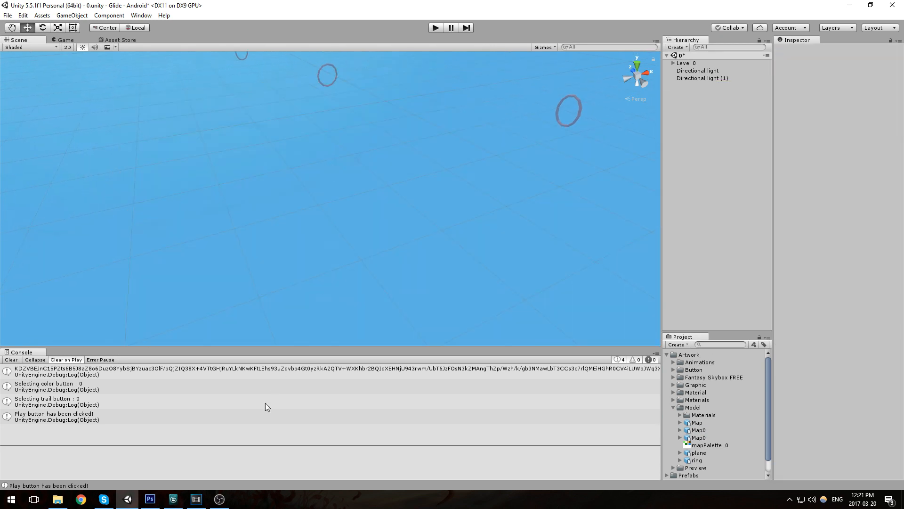
# Step: Switch to 3ds Max and apply Reset XForm to the map
pyautogui.click(173, 499)
pyautogui.click(894, 47)
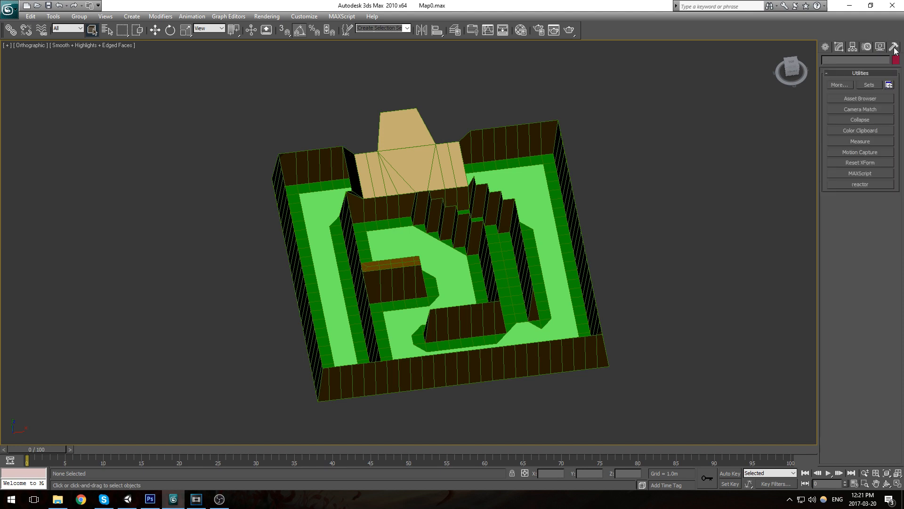
pyautogui.click(857, 175)
pyautogui.click(875, 161)
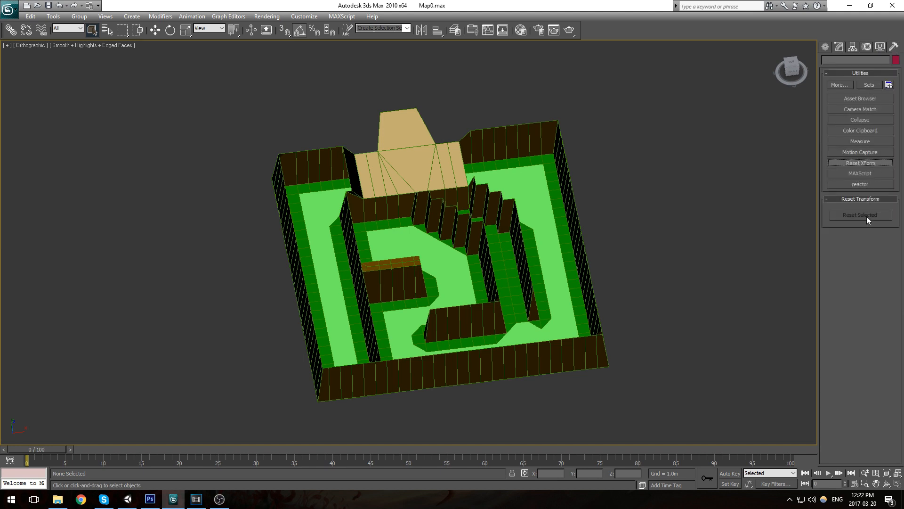
pyautogui.click(554, 189)
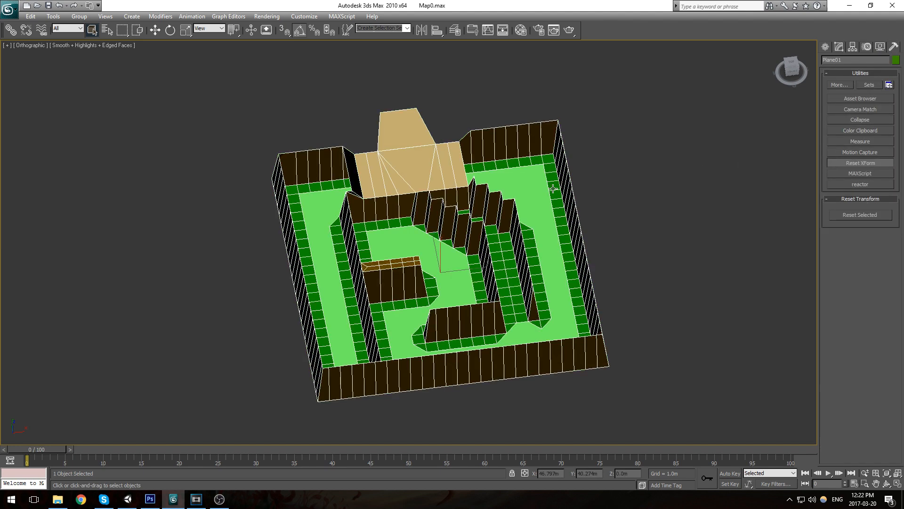
pyautogui.click(866, 218)
# Step: Rotate only the map's pivot 90 degrees about its X axis
pyautogui.click(838, 48)
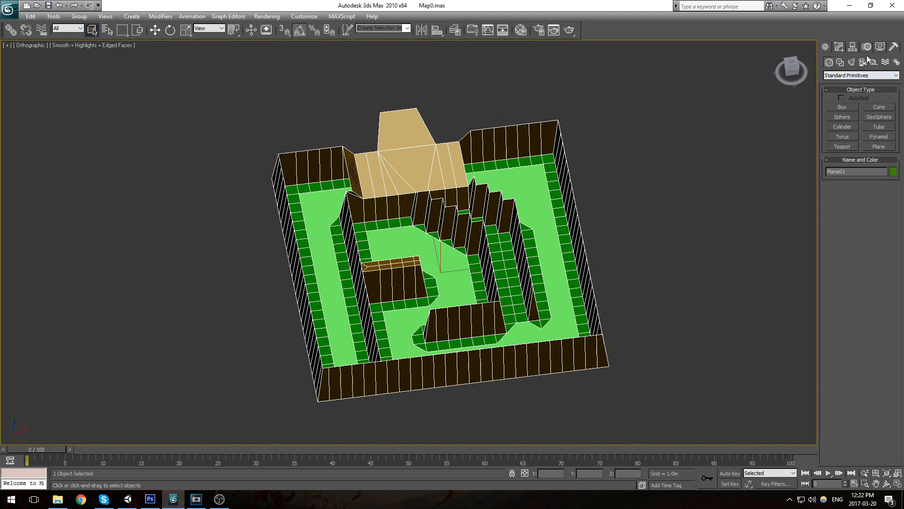
pyautogui.click(855, 49)
pyautogui.click(861, 106)
pyautogui.scroll(6, 518, 207)
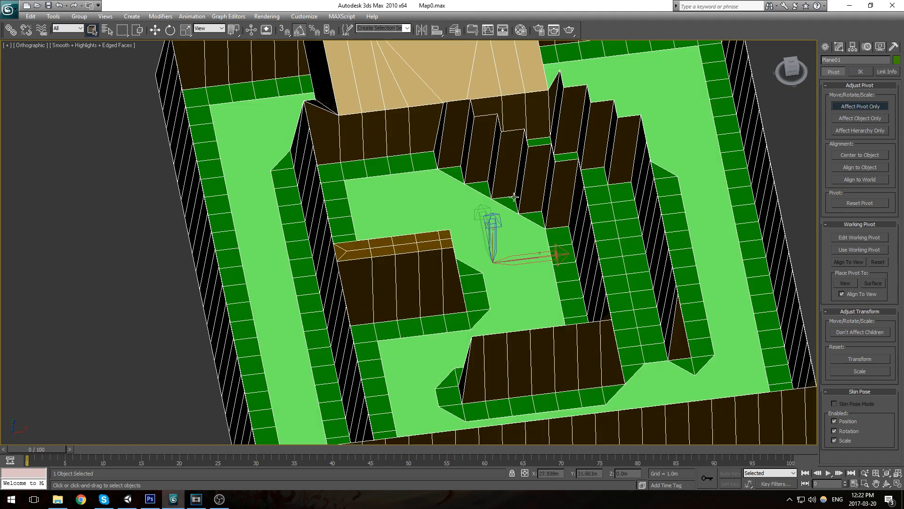
pyautogui.press('e')
pyautogui.keyDown('alt'); pyautogui.moveTo(538, 198); pyautogui.dragTo(532, 212, button='middle'); pyautogui.keyUp('alt')
pyautogui.moveTo(531, 212); pyautogui.dragTo(517, 228, button='middle')
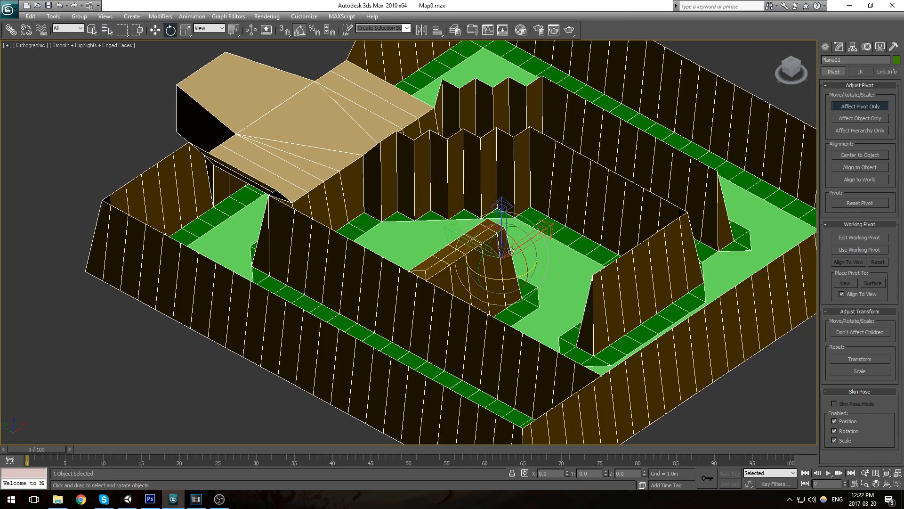
pyautogui.moveTo(520, 248); pyautogui.dragTo(470, 239)
# Step: Export the map as FBX again, overwriting the existing Map0 file in the Model folder
pyautogui.click(9, 8)
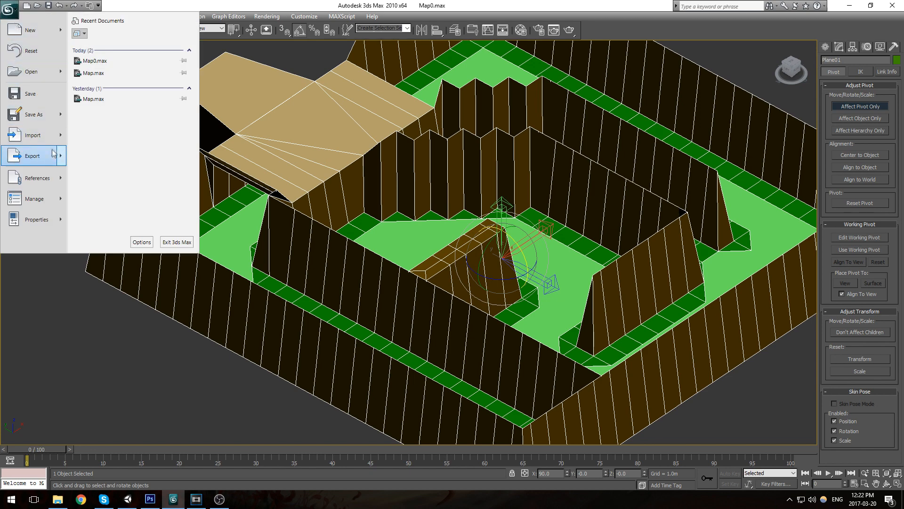
pyautogui.click(32, 156)
pyautogui.doubleClick(82, 60)
pyautogui.click(478, 281)
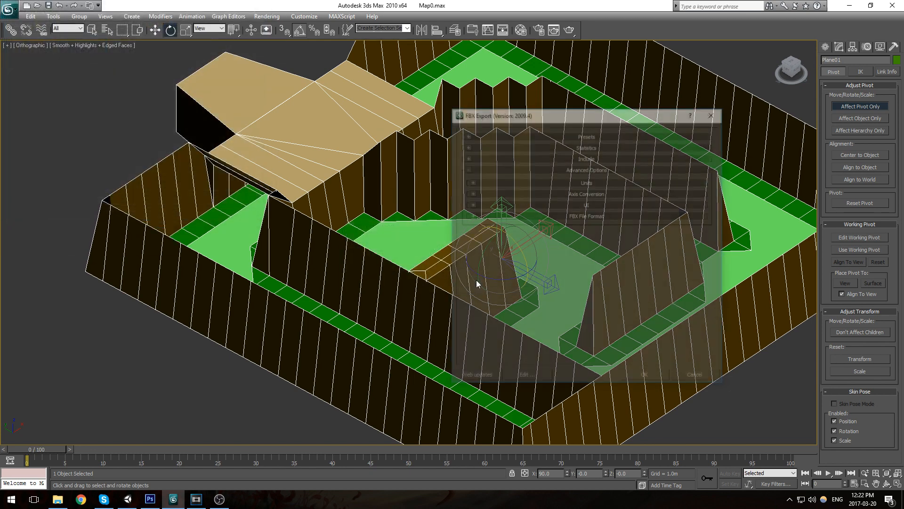
pyautogui.click(652, 380)
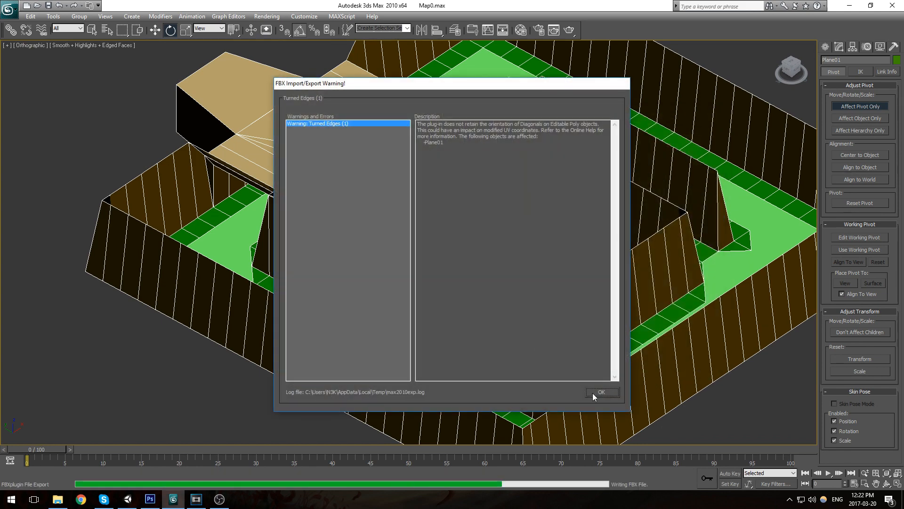
pyautogui.click(594, 391)
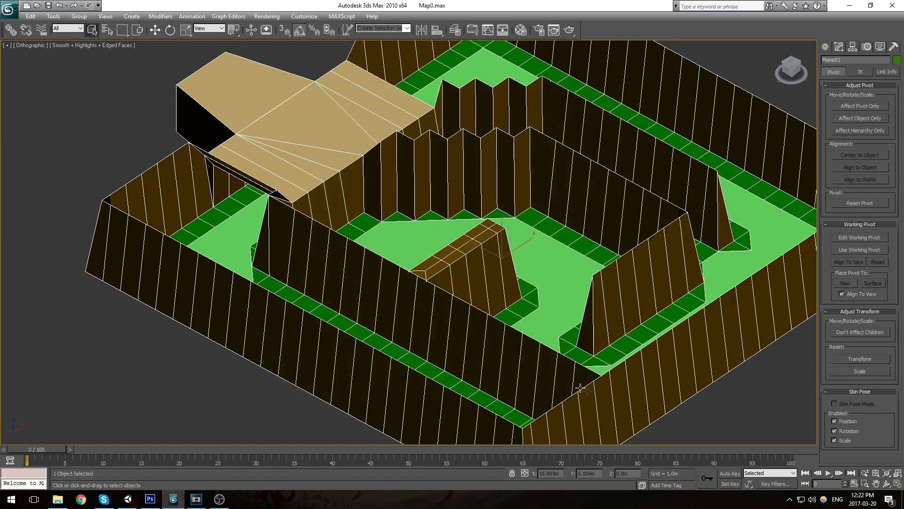
# Step: Switch to Unity, compare the map models in the Model folder and delete the old Map asset
pyautogui.click(127, 499)
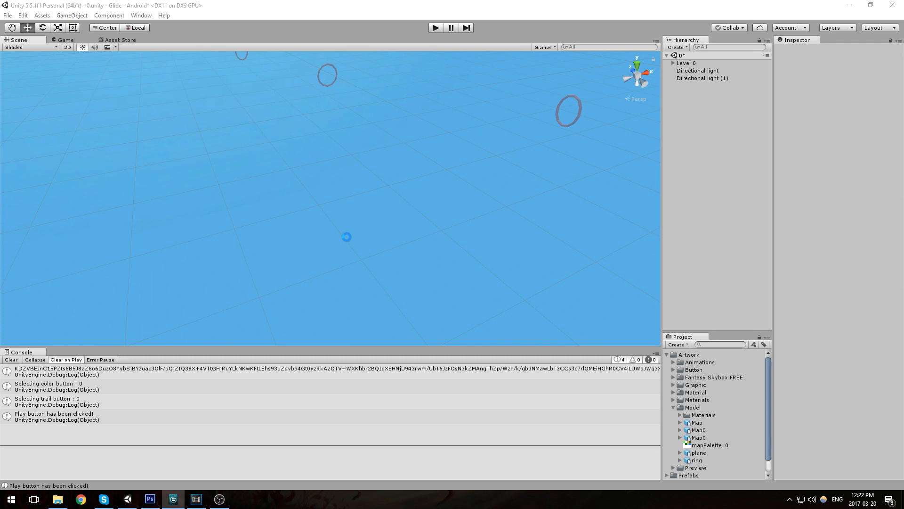
pyautogui.scroll(-3, 504, 292)
pyautogui.click(704, 423)
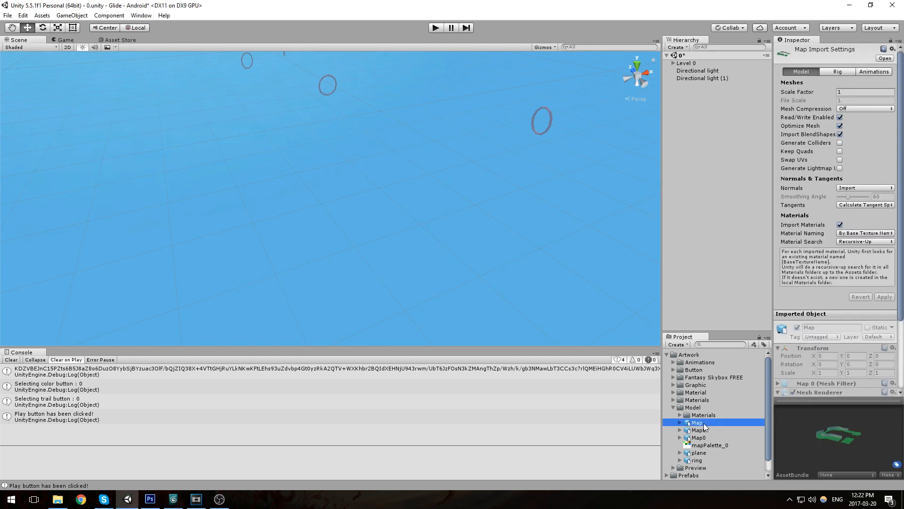
pyautogui.click(706, 430)
pyautogui.click(707, 438)
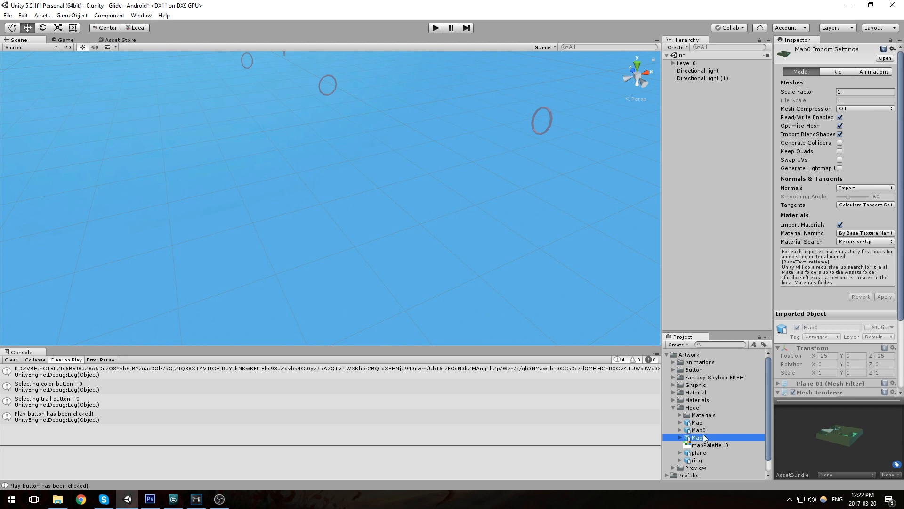
pyautogui.click(707, 452)
pyautogui.click(703, 431)
pyautogui.click(705, 438)
pyautogui.click(701, 424)
pyautogui.press('Delete')
pyautogui.press('Return')
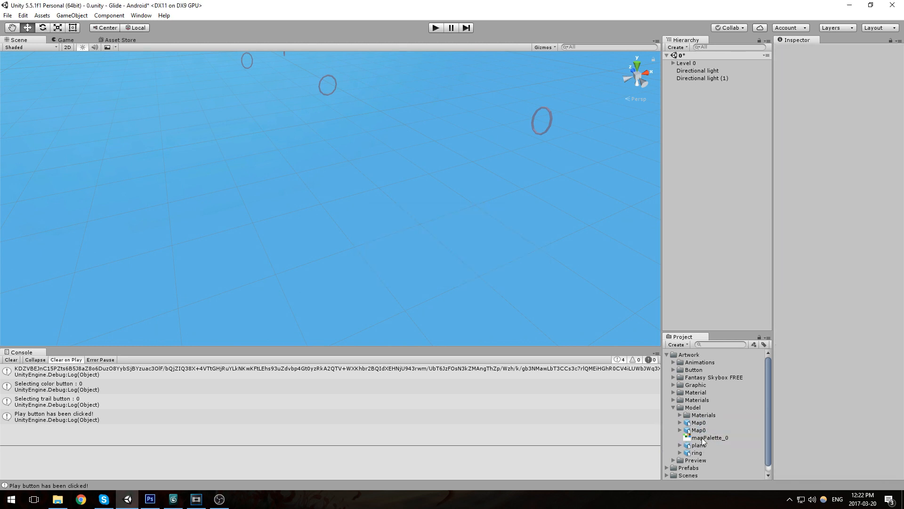
# Step: Add the first Map0 model from the Model folder to the scene hierarchy
pyautogui.click(700, 426)
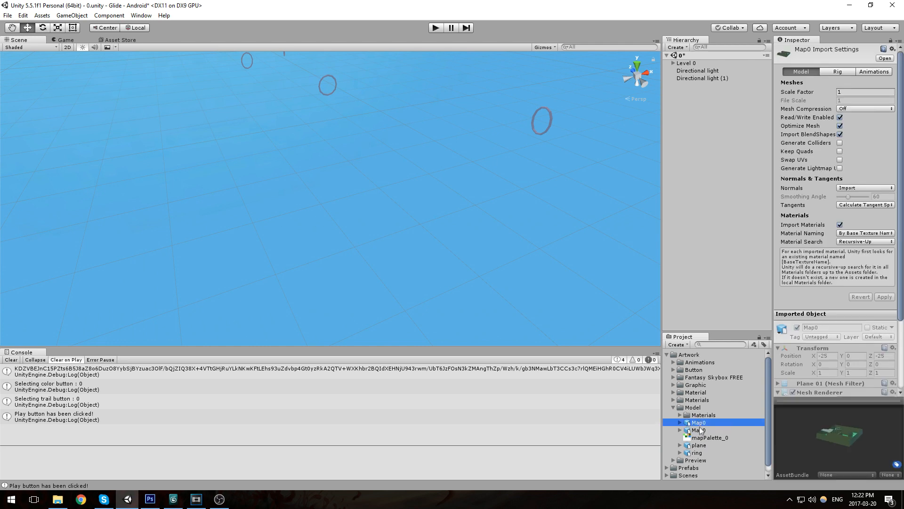
pyautogui.moveTo(700, 426); pyautogui.dragTo(701, 213)
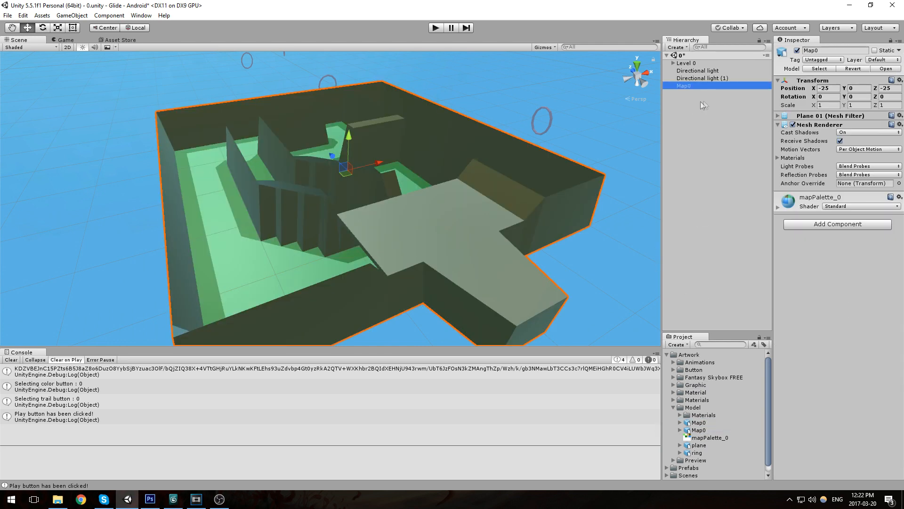
# Step: Set the Map0 object's position to 0, 0, 0
pyautogui.click(831, 88)
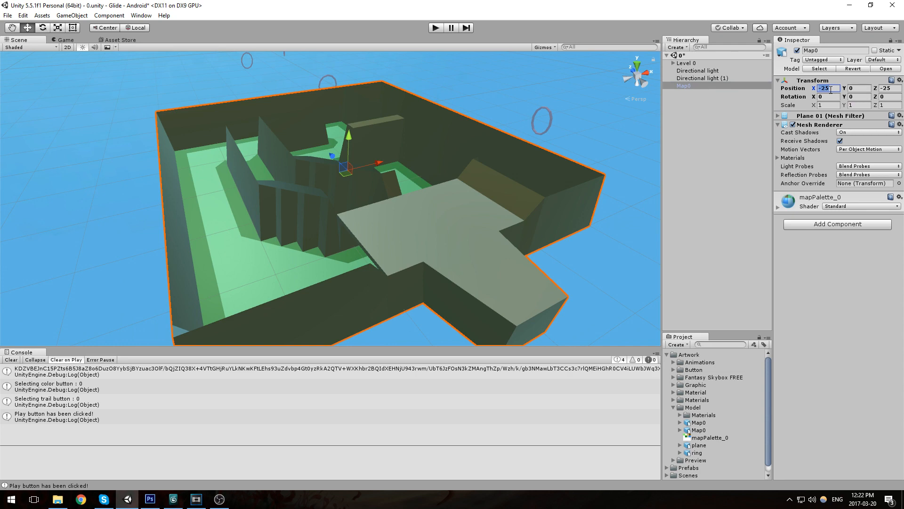
pyautogui.write('0')
pyautogui.press('Tab')
pyautogui.write('0')
pyautogui.moveTo(510, 63); pyautogui.dragTo(413, 172, button='middle')
pyautogui.scroll(-3, 466, 154)
pyautogui.scroll(-1, 408, 178)
pyautogui.press('e')
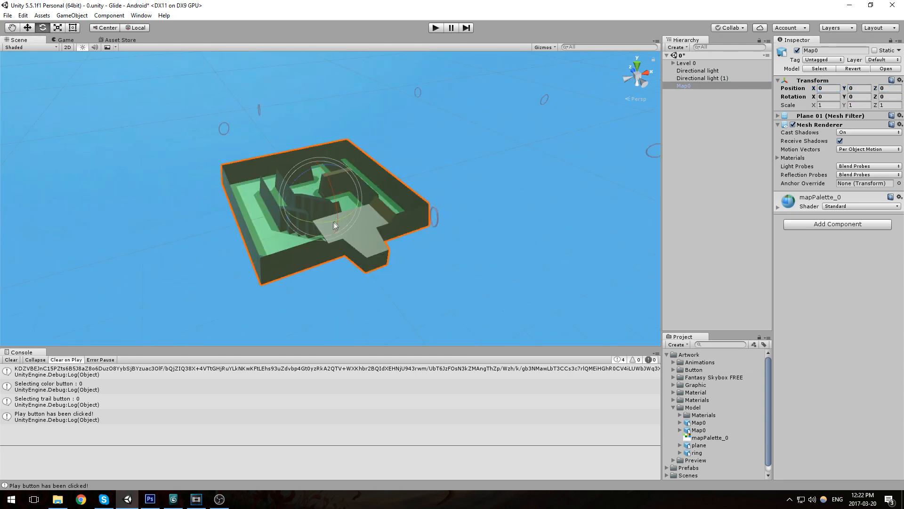
# Step: Set the Map0 object's scale to 2 on the X, Y and Z axes
pyautogui.scroll(1, 351, 215)
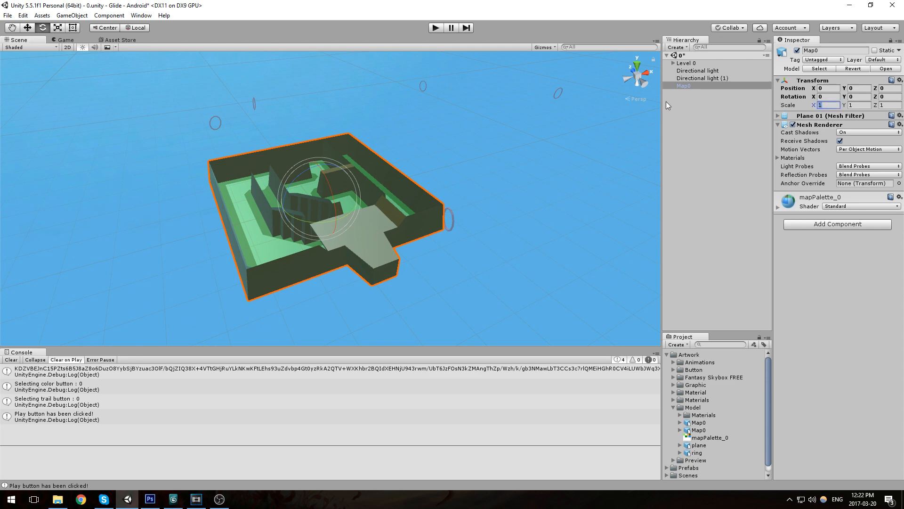
pyautogui.write('2')
pyautogui.press('Tab')
pyautogui.write('2')
pyautogui.press('Tab')
pyautogui.write('2')
pyautogui.scroll(-4, 539, 99)
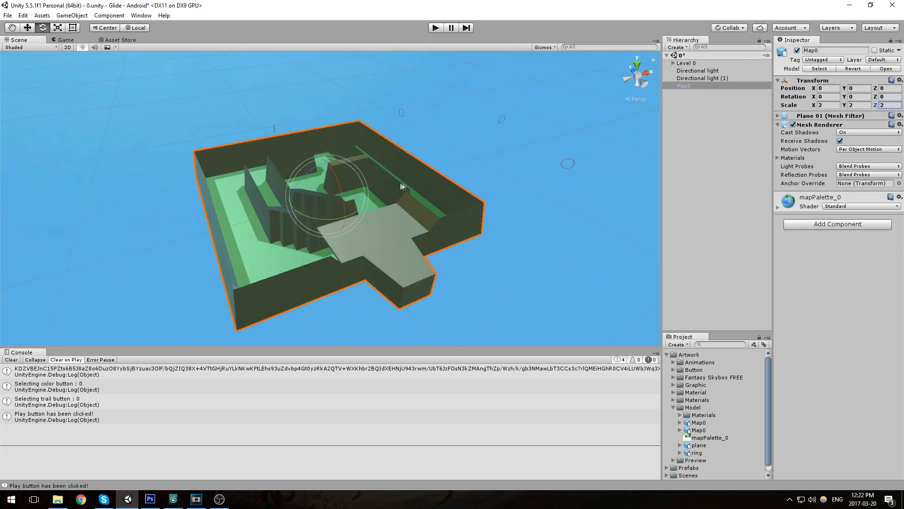
# Step: Add a Mesh Collider component to the Map0 object
pyautogui.moveTo(406, 186); pyautogui.dragTo(348, 160, button='middle')
pyautogui.scroll(3, 423, 200)
pyautogui.keyDown('alt'); pyautogui.moveTo(424, 200); pyautogui.dragTo(526, 195); pyautogui.keyUp('alt')
pyautogui.moveTo(527, 195); pyautogui.dragTo(308, 191, button='middle')
pyautogui.keyDown('alt'); pyautogui.moveTo(309, 191); pyautogui.dragTo(453, 160); pyautogui.keyUp('alt')
pyautogui.scroll(-5, 453, 159)
pyautogui.click(705, 101)
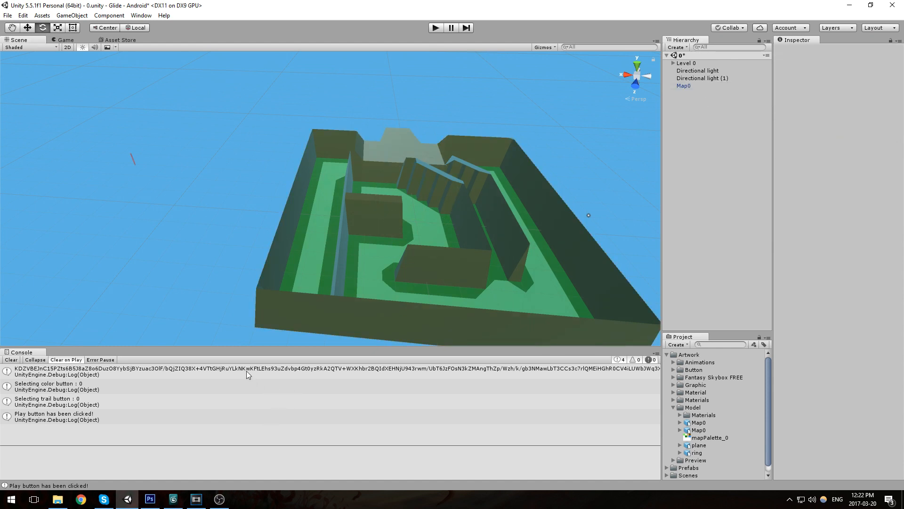
pyautogui.click(701, 83)
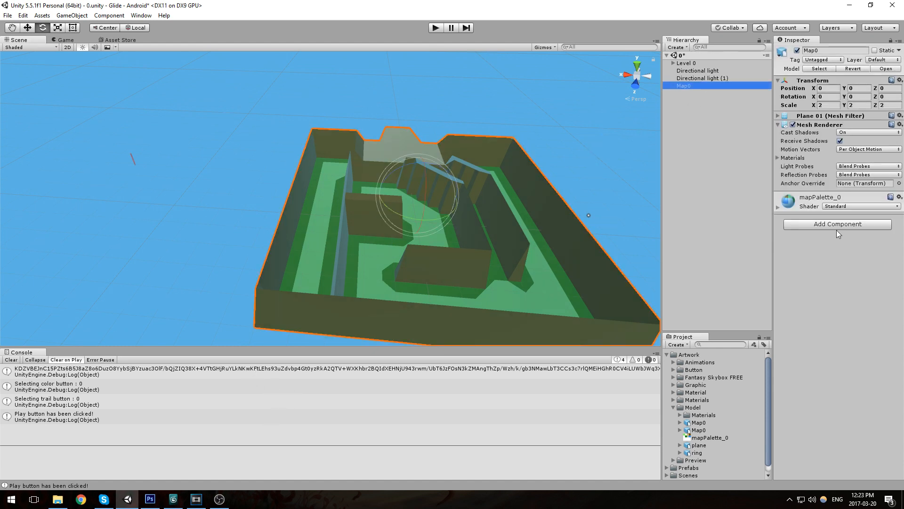
pyautogui.click(836, 225)
pyautogui.press('Return')
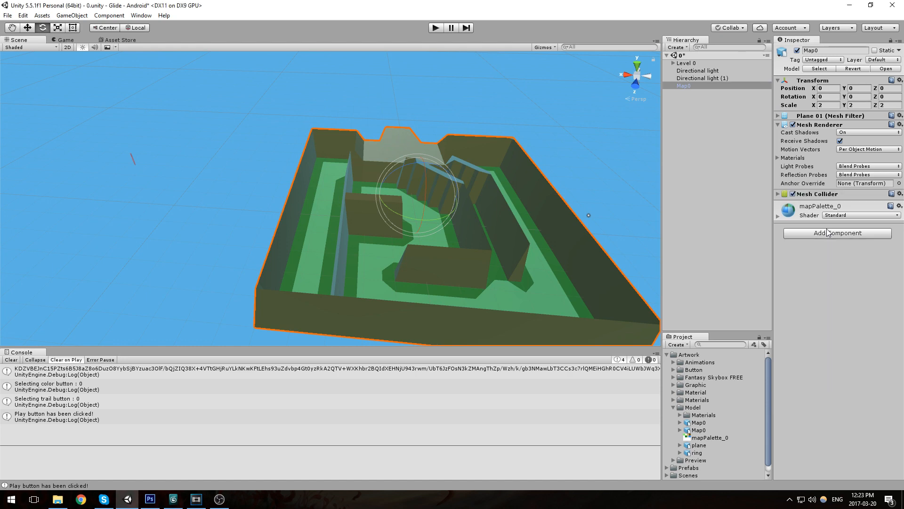
pyautogui.scroll(-2, 575, 167)
# Step: Expand Level 0 in the hierarchy to list its rings, and save the scene
pyautogui.click(718, 71)
pyautogui.click(716, 77)
pyautogui.click(707, 86)
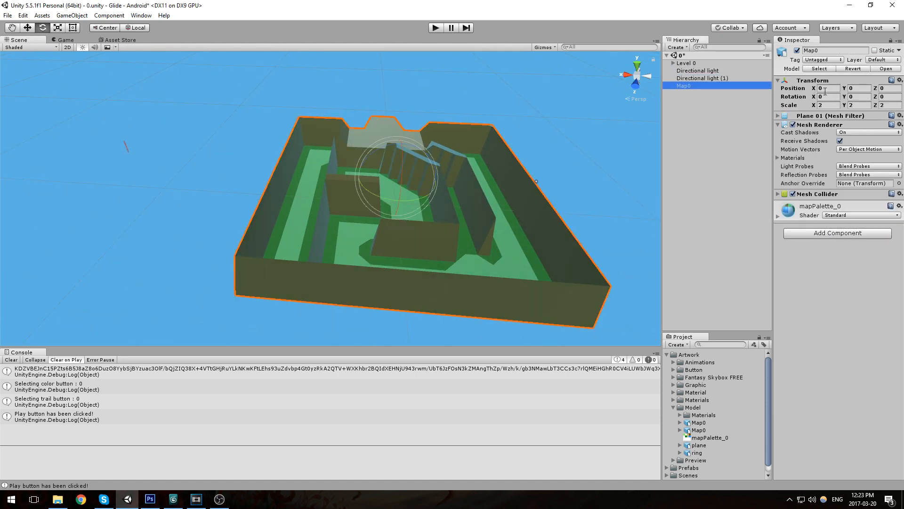
pyautogui.click(678, 63)
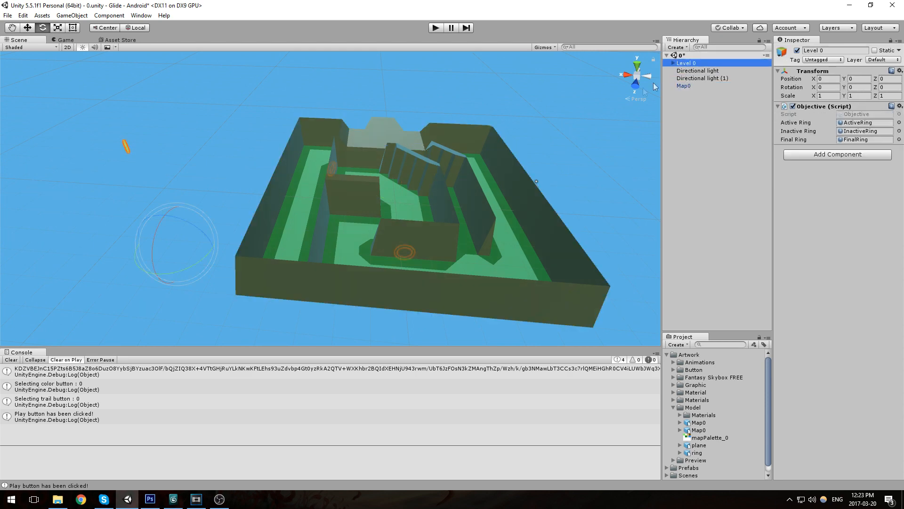
pyautogui.scroll(-4, 518, 151)
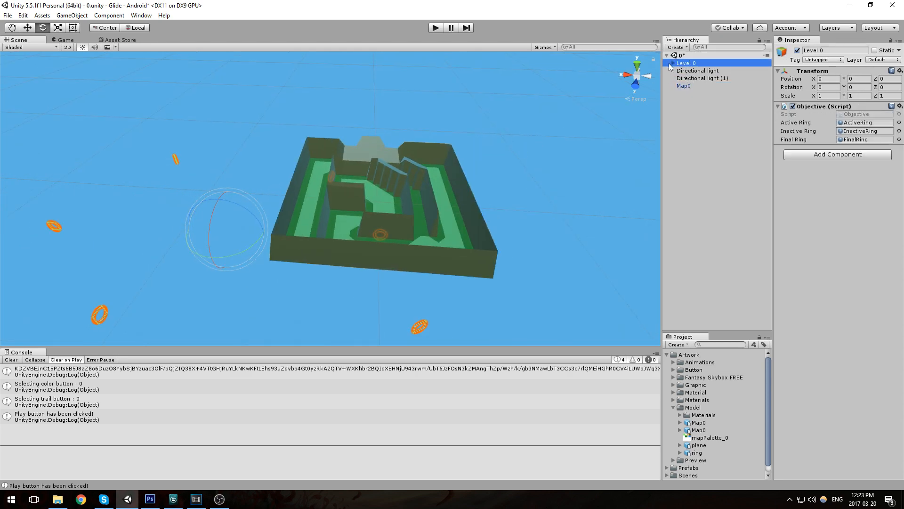
pyautogui.click(671, 64)
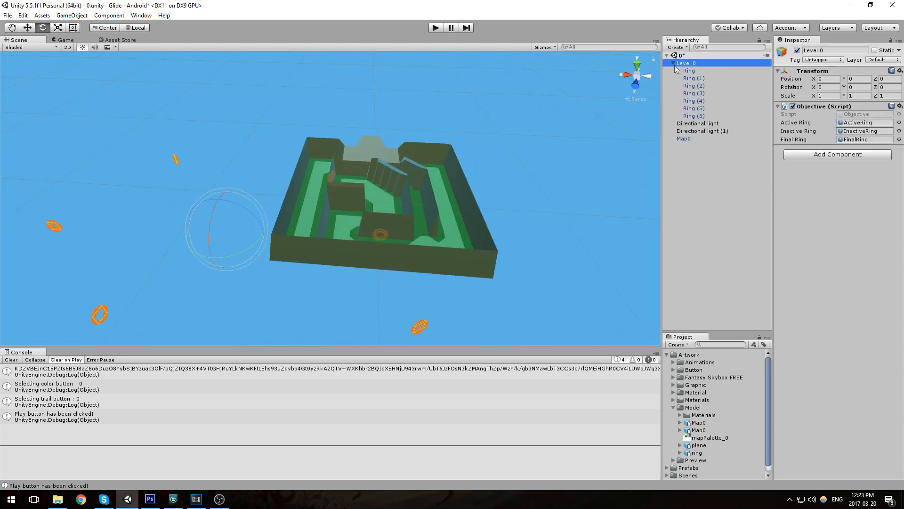
pyautogui.click(689, 70)
pyautogui.scroll(7, 438, 153)
pyautogui.moveTo(450, 142); pyautogui.dragTo(428, 165, button='middle')
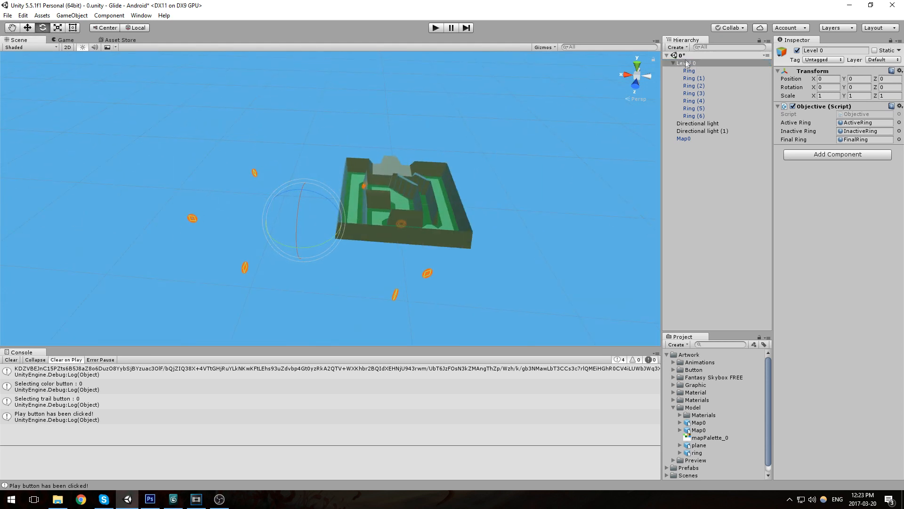
pyautogui.moveTo(488, 145); pyautogui.dragTo(470, 158, button='middle')
pyautogui.hotkey('ctrl', 's')
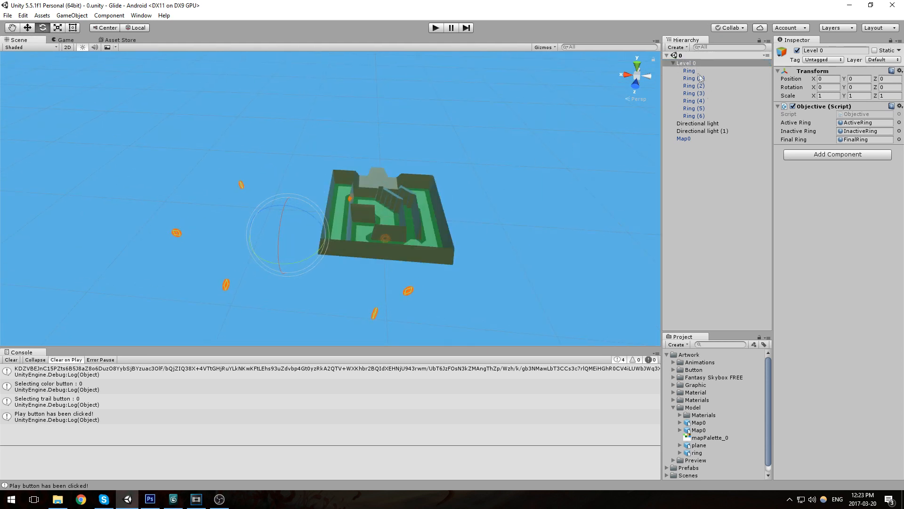
# Step: Examine where the Map0 model sits relative to Level 0's rings from several angles
pyautogui.click(697, 65)
pyautogui.click(695, 123)
pyautogui.click(694, 138)
pyautogui.scroll(3, 508, 163)
pyautogui.moveTo(507, 163); pyautogui.dragTo(476, 207, button='middle')
pyautogui.press('w')
pyautogui.moveTo(441, 240); pyautogui.dragTo(429, 281, button='right')
pyautogui.press('t')
pyautogui.press('w')
pyautogui.moveTo(451, 172); pyautogui.dragTo(417, 201, button='middle')
pyautogui.moveTo(416, 201); pyautogui.dragTo(555, 165, button='right')
pyautogui.press('f')
pyautogui.moveTo(394, 205); pyautogui.dragTo(415, 202, button='right')
pyautogui.moveTo(478, 192); pyautogui.dragTo(515, 176, button='middle')
pyautogui.moveTo(338, 218); pyautogui.dragTo(287, 273)
pyautogui.hotkey('ctrl', 'z')
pyautogui.moveTo(333, 218); pyautogui.dragTo(263, 268)
pyautogui.hotkey('ctrl', 'z')
# Step: Compare the layout of Level 0's rings with the position of the Map0 model
pyautogui.doubleClick(695, 65)
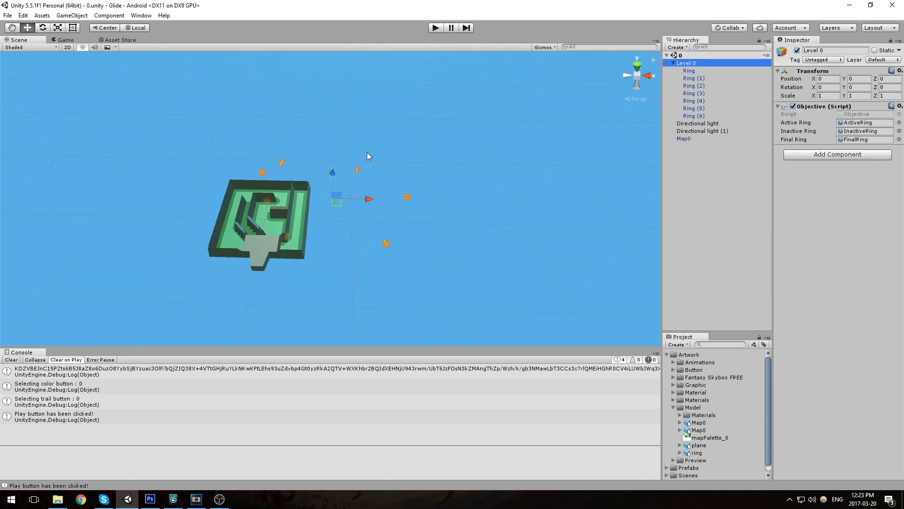
pyautogui.moveTo(317, 168); pyautogui.dragTo(415, 222, button='right')
pyautogui.press('f')
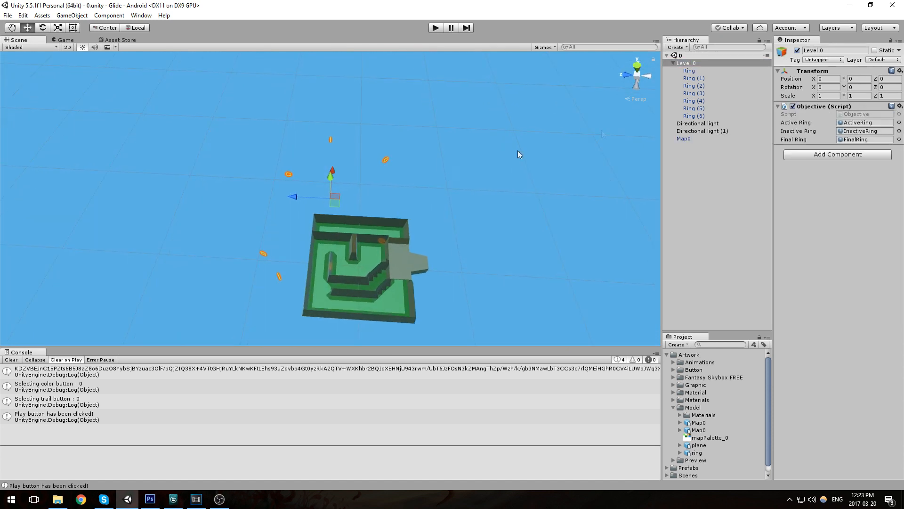
pyautogui.scroll(4, 337, 271)
pyautogui.moveTo(335, 274); pyautogui.dragTo(373, 296, button='middle')
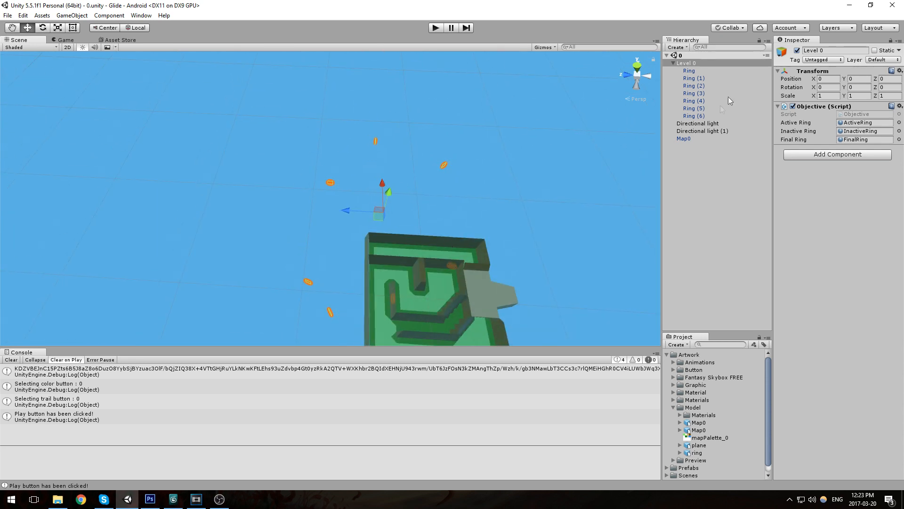
pyautogui.click(709, 132)
pyautogui.click(688, 147)
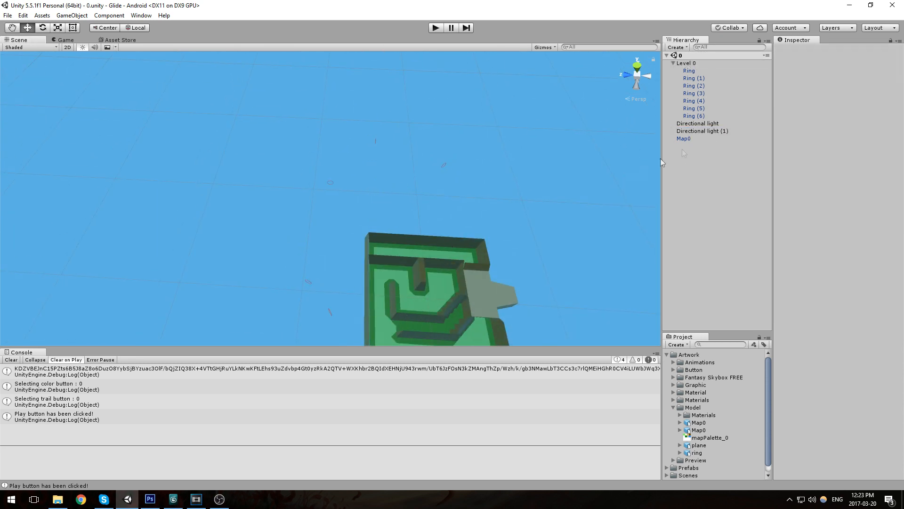
pyautogui.click(689, 139)
pyautogui.moveTo(471, 203); pyautogui.dragTo(499, 123, button='middle')
pyautogui.scroll(-5, 499, 123)
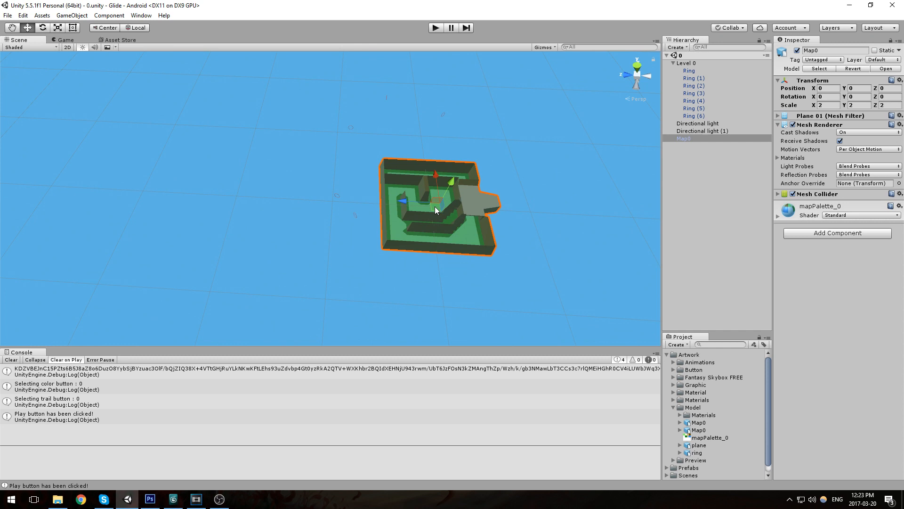
# Step: Rotate Map0 180 degrees about Y and move it across the ground to about X 36, Z 38.7
pyautogui.moveTo(436, 214); pyautogui.dragTo(484, 252)
pyautogui.scroll(4, 478, 191)
pyautogui.moveTo(478, 192); pyautogui.dragTo(340, 216, button='middle')
pyautogui.scroll(3, 346, 240)
pyautogui.scroll(2, 346, 239)
pyautogui.moveTo(347, 240); pyautogui.dragTo(399, 260, button='right')
pyautogui.moveTo(377, 242); pyautogui.dragTo(146, 203)
pyautogui.press('e')
pyautogui.press('w')
pyautogui.moveTo(383, 234); pyautogui.dragTo(276, 173)
pyautogui.hotkey('ctrl', 'z')
pyautogui.moveTo(376, 241); pyautogui.dragTo(205, 128)
pyautogui.press('f')
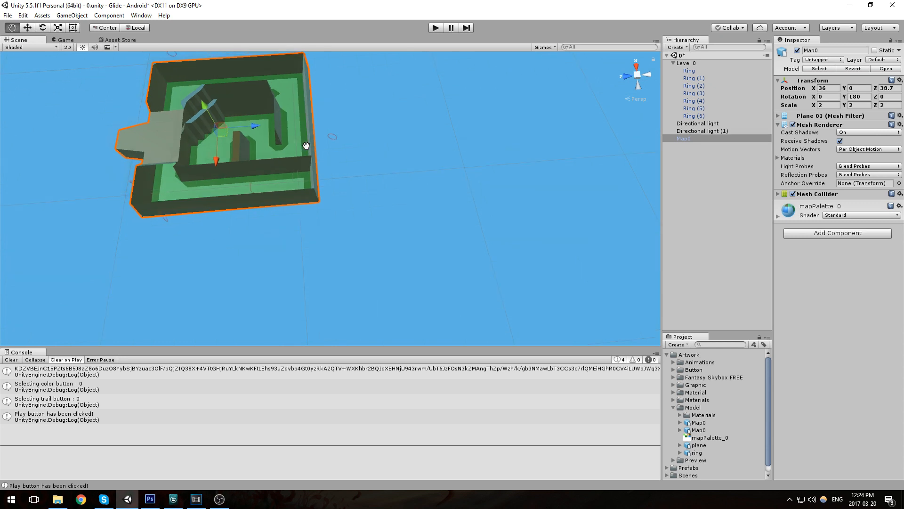
# Step: Set the position of all seven rings under Level 0 to 0, 0, 0
pyautogui.click(687, 63)
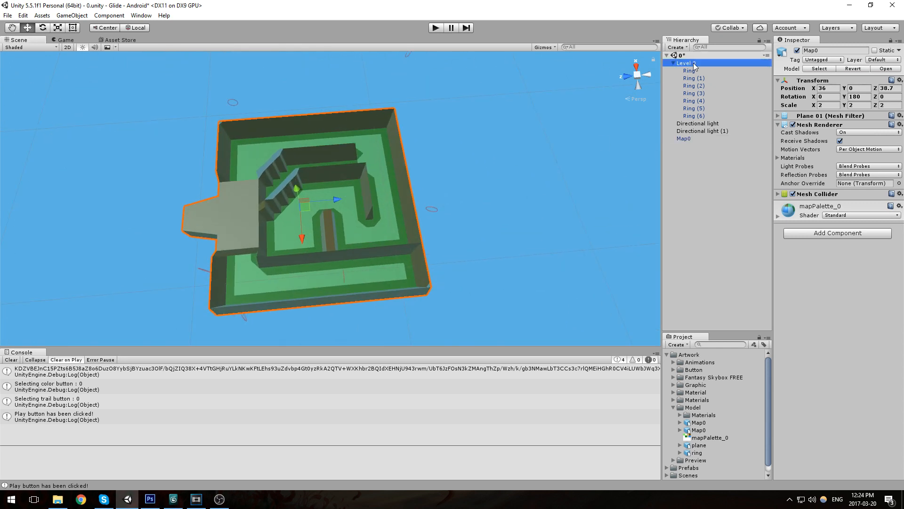
pyautogui.click(702, 73)
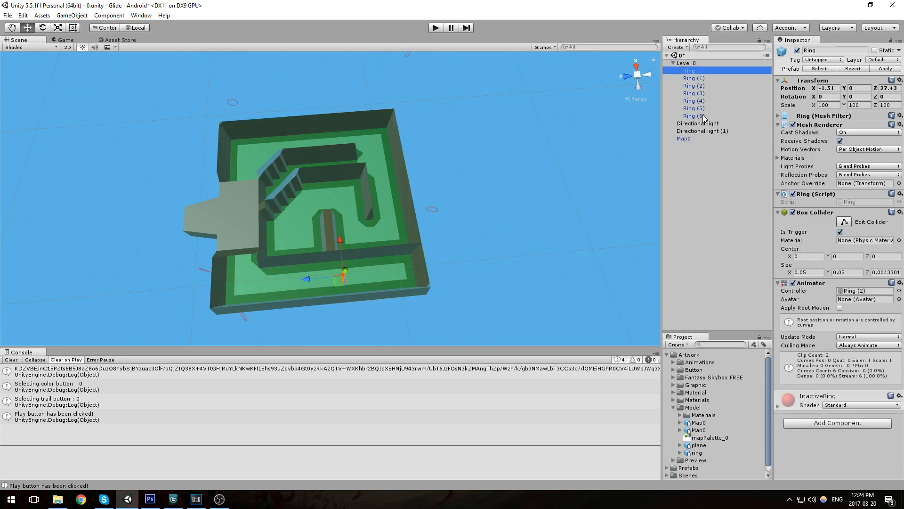
pyautogui.keyDown('shift'); pyautogui.click(719, 116); pyautogui.keyUp('shift')
pyautogui.click(825, 89)
pyautogui.write('0')
pyautogui.press('Tab')
pyautogui.write('0')
pyautogui.press('Tab')
pyautogui.write('0')
# Step: Shift the Map0 object along X to about 37.3
pyautogui.moveTo(537, 210); pyautogui.dragTo(454, 165, button='middle')
pyautogui.scroll(3, 453, 88)
pyautogui.scroll(4, 460, 204)
pyautogui.keyDown('alt'); pyautogui.moveTo(454, 165); pyautogui.dragTo(446, 225); pyautogui.keyUp('alt')
pyautogui.click(683, 139)
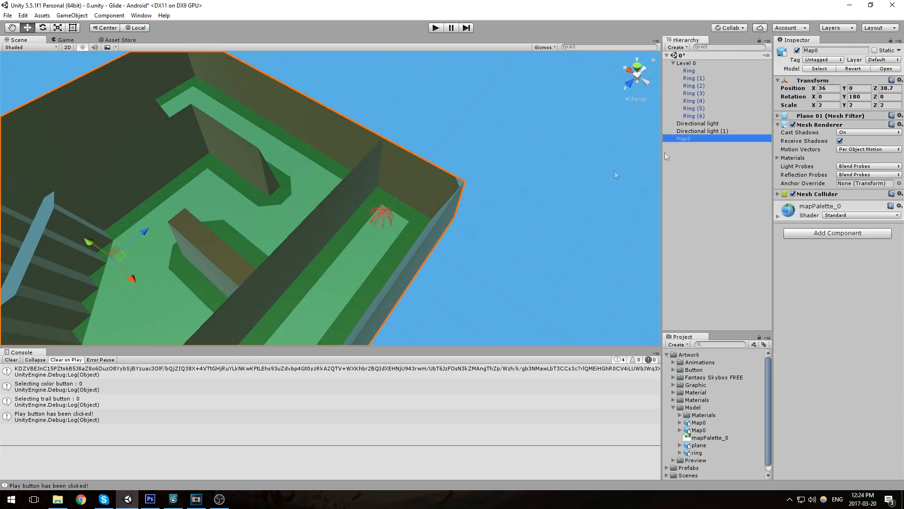
pyautogui.press('f')
pyautogui.moveTo(288, 215); pyautogui.dragTo(281, 210)
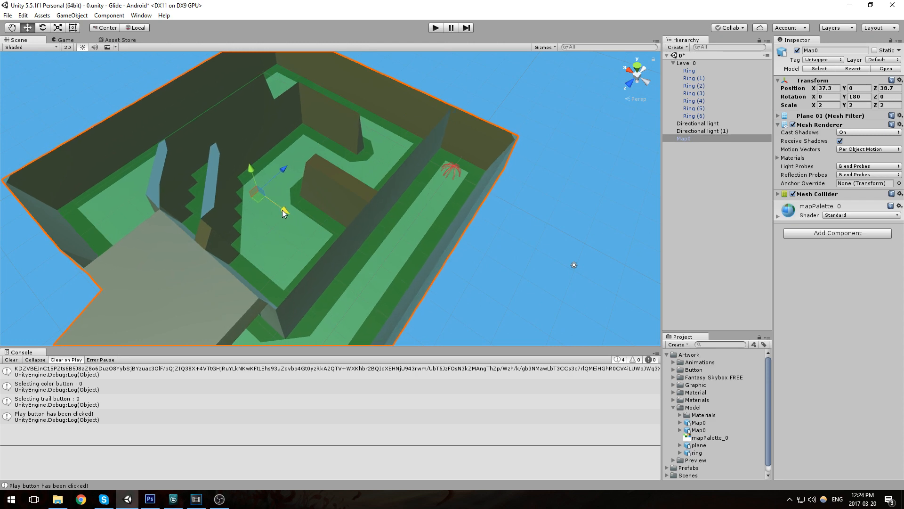
# Step: Raise all seven rings together above the corridor floor to a Y position of about 9.5
pyautogui.click(712, 71)
pyautogui.keyDown('shift'); pyautogui.click(705, 114); pyautogui.keyUp('shift')
pyautogui.press('f')
pyautogui.moveTo(469, 174); pyautogui.dragTo(471, 203, button='middle')
pyautogui.moveTo(450, 131); pyautogui.dragTo(463, 109)
pyautogui.moveTo(572, 112); pyautogui.dragTo(517, 129, button='middle')
pyautogui.keyDown('alt'); pyautogui.moveTo(517, 129); pyautogui.dragTo(485, 175); pyautogui.keyUp('alt')
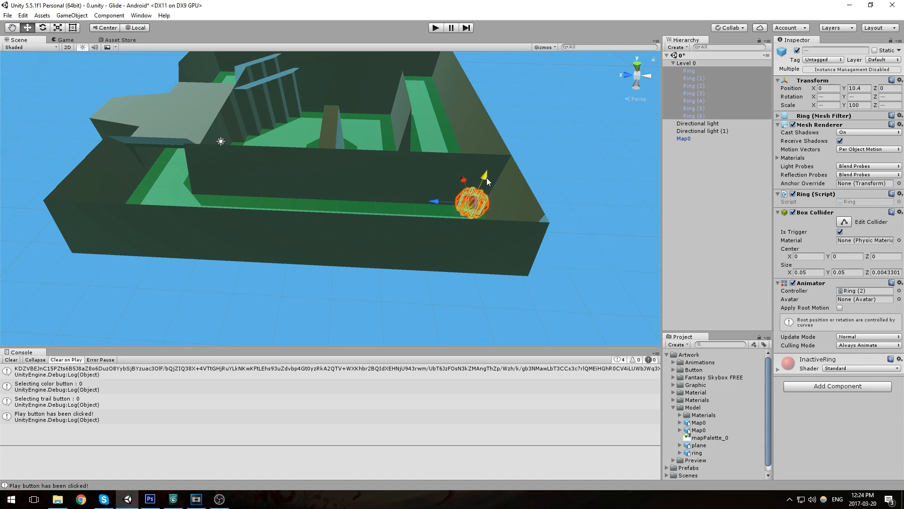
# Step: Move the first ring along the corridor to about Z 50.5, and lower all seven rings to about Y 6.1
pyautogui.doubleClick(708, 71)
pyautogui.moveTo(464, 231); pyautogui.dragTo(334, 249)
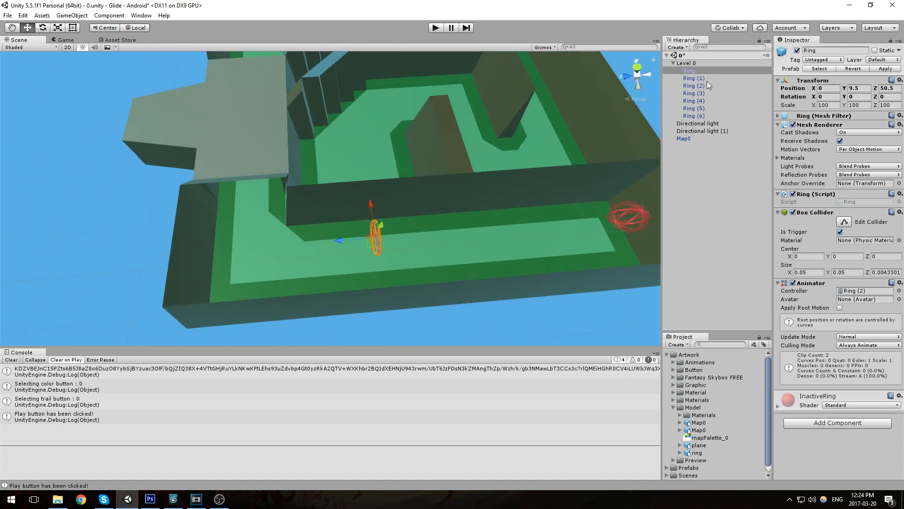
pyautogui.keyDown('shift'); pyautogui.click(702, 116); pyautogui.keyUp('shift')
pyautogui.press('f')
pyautogui.keyDown('alt'); pyautogui.moveTo(400, 207); pyautogui.dragTo(462, 173); pyautogui.keyUp('alt')
pyautogui.moveTo(406, 102); pyautogui.dragTo(405, 113)
pyautogui.keyDown('alt'); pyautogui.moveTo(406, 113); pyautogui.dragTo(334, 236); pyautogui.keyUp('alt')
# Step: Slide the first ring farther along Z toward the corner at the end of the corridor
pyautogui.doubleClick(701, 71)
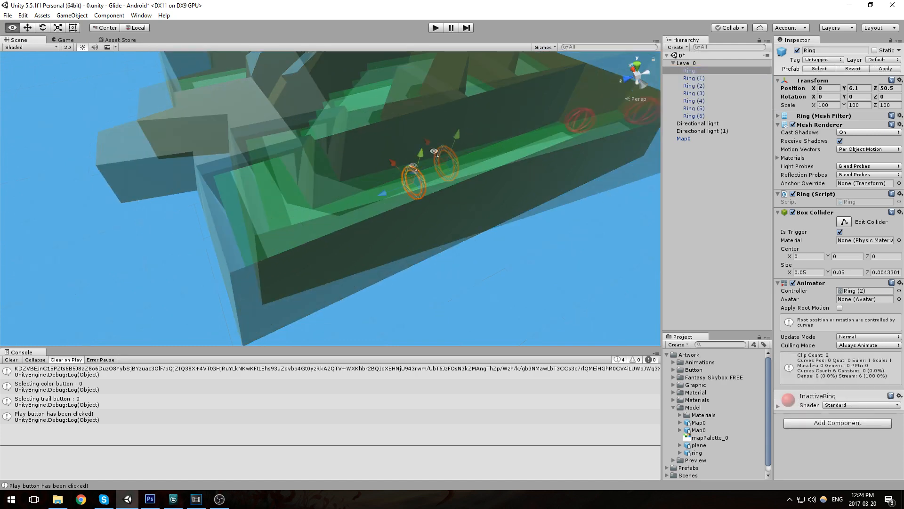
pyautogui.moveTo(456, 238); pyautogui.dragTo(380, 263)
pyautogui.moveTo(380, 266); pyautogui.dragTo(184, 191, button='middle')
# Step: Move Ring (1) around the corridor corner to about X 12.7, Z 75.43
pyautogui.click(718, 79)
pyautogui.moveTo(384, 155); pyautogui.dragTo(524, 192, button='middle')
pyautogui.moveTo(570, 253); pyautogui.dragTo(552, 253, button='middle')
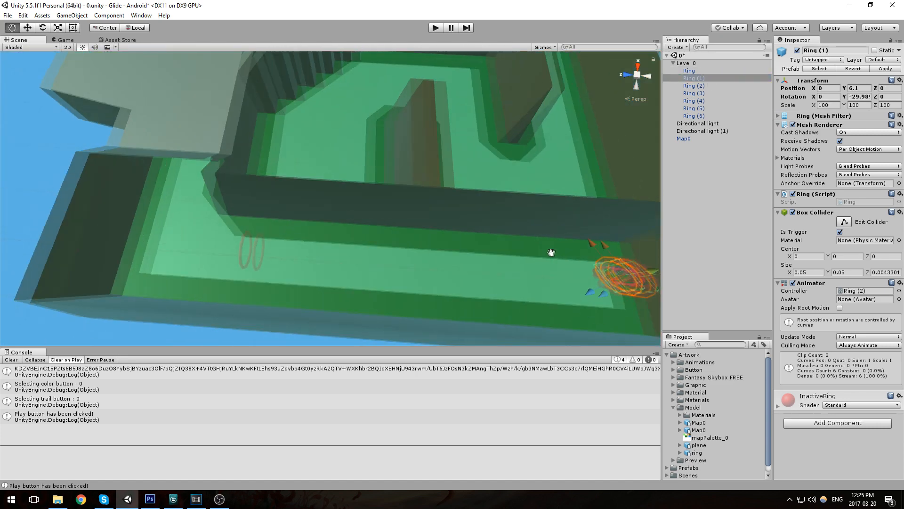
pyautogui.moveTo(611, 277); pyautogui.dragTo(170, 172)
pyautogui.moveTo(214, 186); pyautogui.dragTo(415, 154, button='middle')
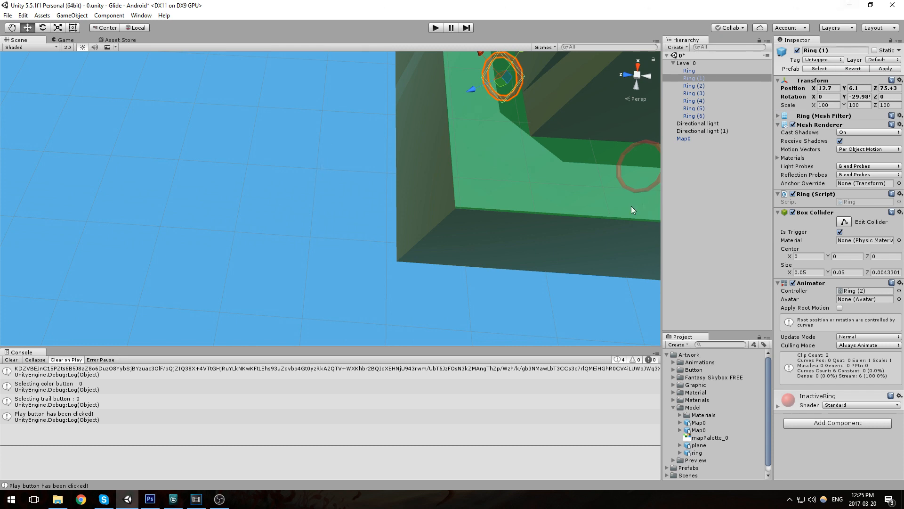
pyautogui.moveTo(631, 206); pyautogui.dragTo(507, 303, button='middle')
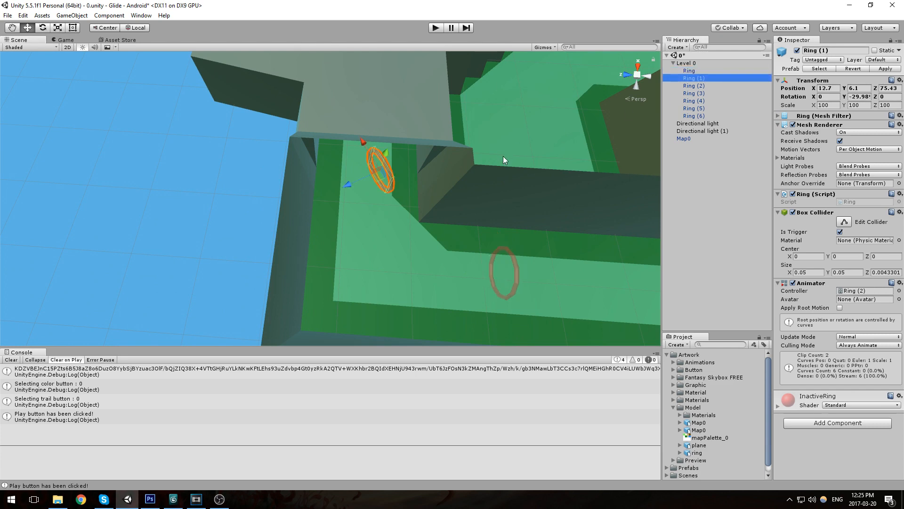
# Step: Rotate Ring (1) about Y to about -90 degrees so it faces down the passage under the platform
pyautogui.scroll(3, 503, 156)
pyautogui.moveTo(481, 148); pyautogui.dragTo(446, 141, button='middle')
pyautogui.keyDown('alt'); pyautogui.moveTo(389, 145); pyautogui.dragTo(455, 136); pyautogui.keyUp('alt')
pyautogui.scroll(-4, 454, 133)
pyautogui.press('e')
pyautogui.moveTo(367, 162); pyautogui.dragTo(414, 219)
pyautogui.press('w')
# Step: Center Ring (1) in the passage entrance at about X 15.14, Y 4.97, Z 76.89
pyautogui.moveTo(394, 324); pyautogui.dragTo(390, 165)
pyautogui.moveTo(389, 165); pyautogui.dragTo(390, 187, button='middle')
pyautogui.scroll(4, 387, 200)
pyautogui.moveTo(385, 209); pyautogui.dragTo(386, 188)
pyautogui.moveTo(304, 158); pyautogui.dragTo(305, 184)
pyautogui.moveTo(357, 200); pyautogui.dragTo(360, 165, button='middle')
pyautogui.moveTo(290, 168); pyautogui.dragTo(291, 168)
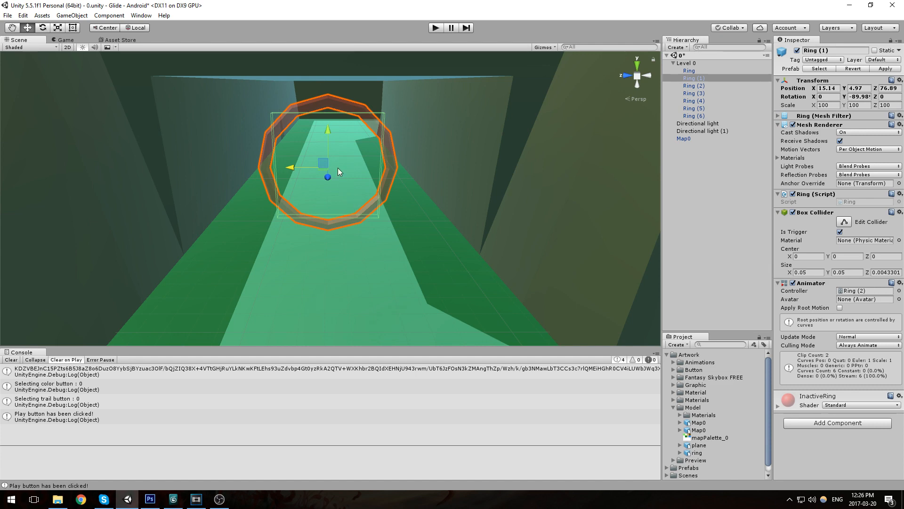
# Step: Copy Ring (1)'s Transform component and paste its values onto Ring (2)
pyautogui.moveTo(394, 160)
pyautogui.mouseDown(button='middle')
pyautogui.moveTo(392, 117)
pyautogui.moveTo(388, 170)
pyautogui.mouseUp(button='middle')
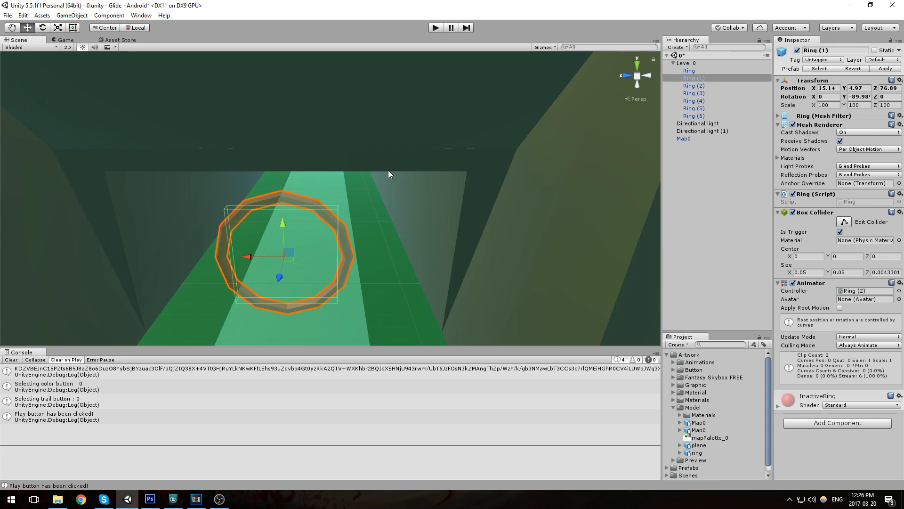
pyautogui.moveTo(388, 171); pyautogui.dragTo(400, 146, button='middle')
pyautogui.scroll(-5, 513, 87)
pyautogui.keyDown('alt'); pyautogui.moveTo(392, 178); pyautogui.dragTo(397, 227); pyautogui.keyUp('alt')
pyautogui.click(713, 87)
pyautogui.keyDown('alt'); pyautogui.moveTo(400, 165); pyautogui.dragTo(485, 215); pyautogui.keyUp('alt')
pyautogui.scroll(-5, 485, 215)
pyautogui.moveTo(477, 205); pyautogui.dragTo(472, 201, button='middle')
pyautogui.moveTo(445, 113); pyautogui.dragTo(514, 134, button='middle')
pyautogui.click(695, 79)
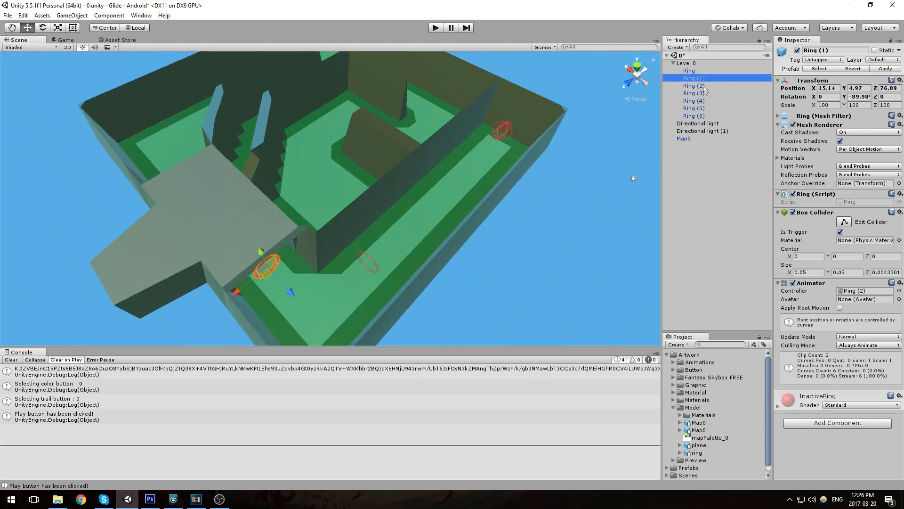
pyautogui.rightClick(809, 81)
pyautogui.click(847, 135)
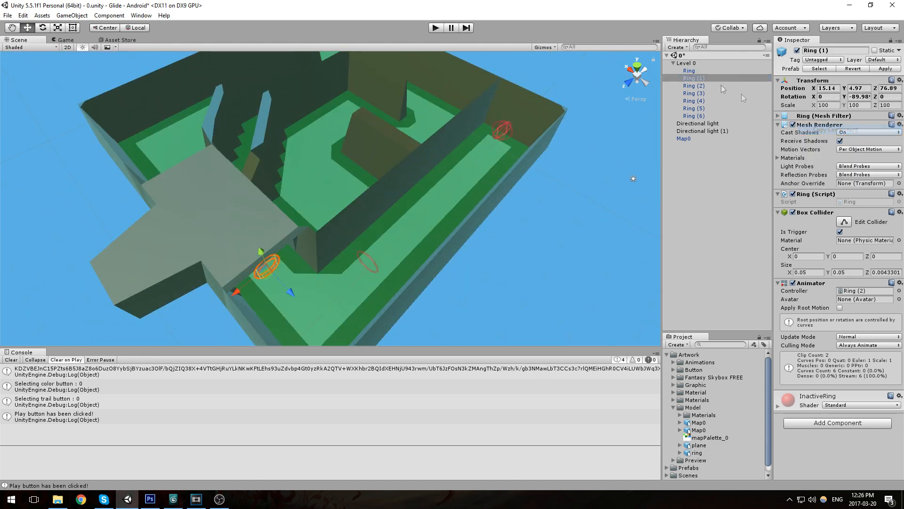
pyautogui.click(706, 86)
pyautogui.rightClick(813, 82)
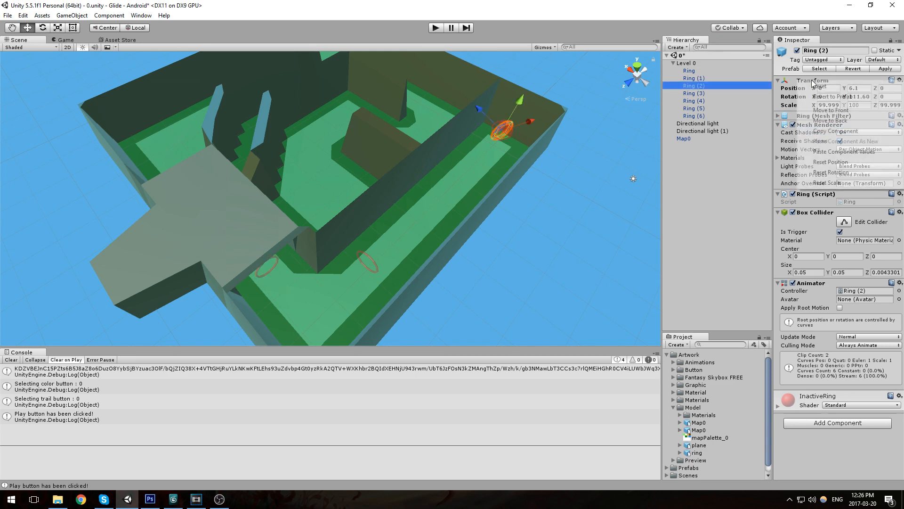
pyautogui.click(870, 153)
# Step: Move Ring (2) along X through the passage under the platform to about X 46.1
pyautogui.moveTo(437, 304); pyautogui.dragTo(334, 208, button='middle')
pyautogui.moveTo(333, 208); pyautogui.dragTo(253, 175)
pyautogui.moveTo(208, 135); pyautogui.dragTo(204, 132)
pyautogui.moveTo(205, 132); pyautogui.dragTo(309, 154, button='right')
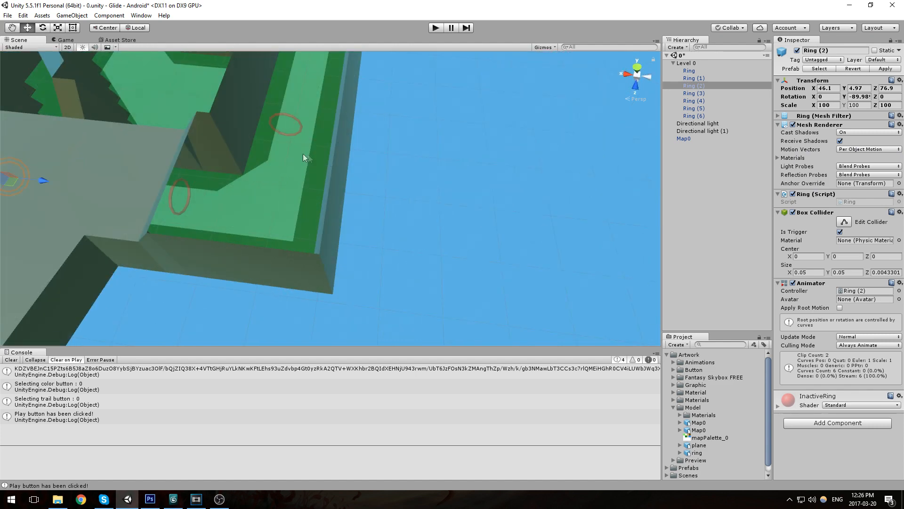
# Step: Move Ring (2) along X to the far opening of the passage under the platform, at about X 50.57
pyautogui.moveTo(308, 154); pyautogui.dragTo(427, 178, button='middle')
pyautogui.moveTo(427, 178); pyautogui.dragTo(471, 179, button='right')
pyautogui.moveTo(471, 178); pyautogui.dragTo(436, 258, button='middle')
pyautogui.moveTo(411, 227); pyautogui.dragTo(411, 227)
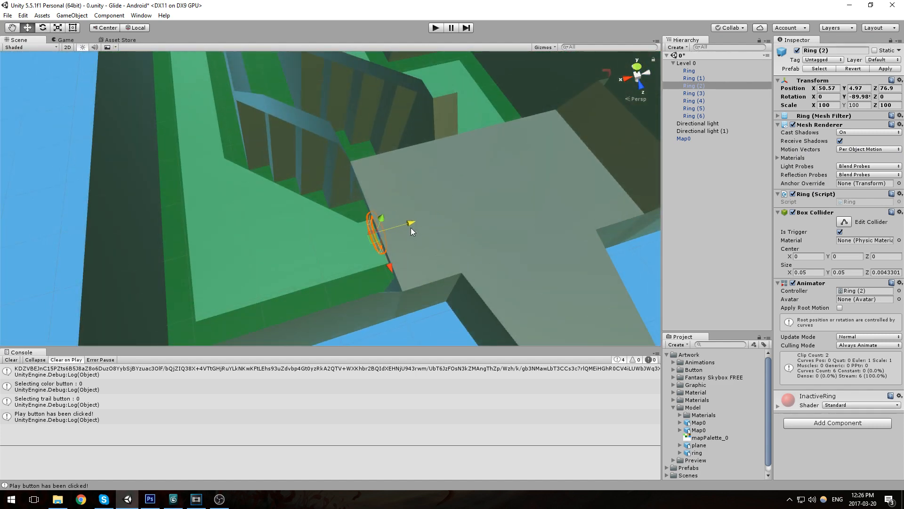
pyautogui.moveTo(402, 230); pyautogui.dragTo(448, 207, button='right')
pyautogui.moveTo(448, 207); pyautogui.dragTo(493, 150, button='middle')
pyautogui.moveTo(493, 150); pyautogui.dragTo(581, 162, button='right')
pyautogui.moveTo(581, 162); pyautogui.dragTo(498, 216, button='middle')
pyautogui.moveTo(497, 215); pyautogui.dragTo(424, 231, button='right')
pyautogui.moveTo(424, 232); pyautogui.dragTo(352, 219, button='middle')
pyautogui.moveTo(351, 219); pyautogui.dragTo(320, 231, button='right')
pyautogui.moveTo(321, 231); pyautogui.dragTo(296, 254, button='middle')
pyautogui.moveTo(295, 254); pyautogui.dragTo(246, 249, button='right')
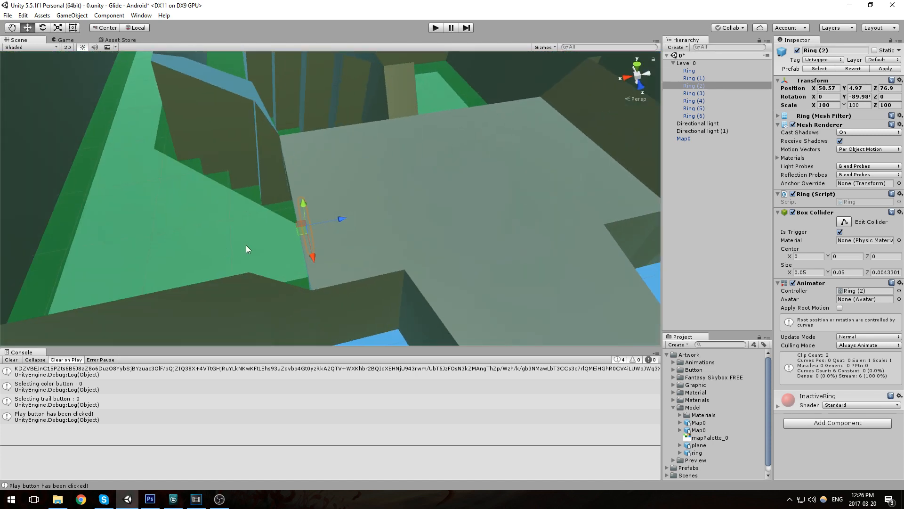
pyautogui.keyDown('ctrl'); pyautogui.moveTo(333, 219); pyautogui.dragTo(329, 221); pyautogui.keyUp('ctrl')
# Step: Paste the copied Transform values onto Ring (3) and move it along X to the corridor corner at about X 76.07
pyautogui.doubleClick(702, 93)
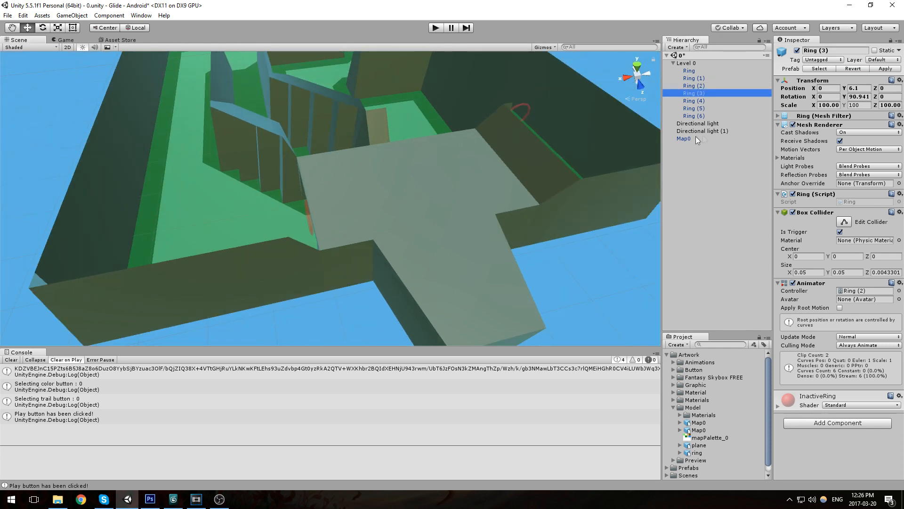
pyautogui.rightClick(803, 81)
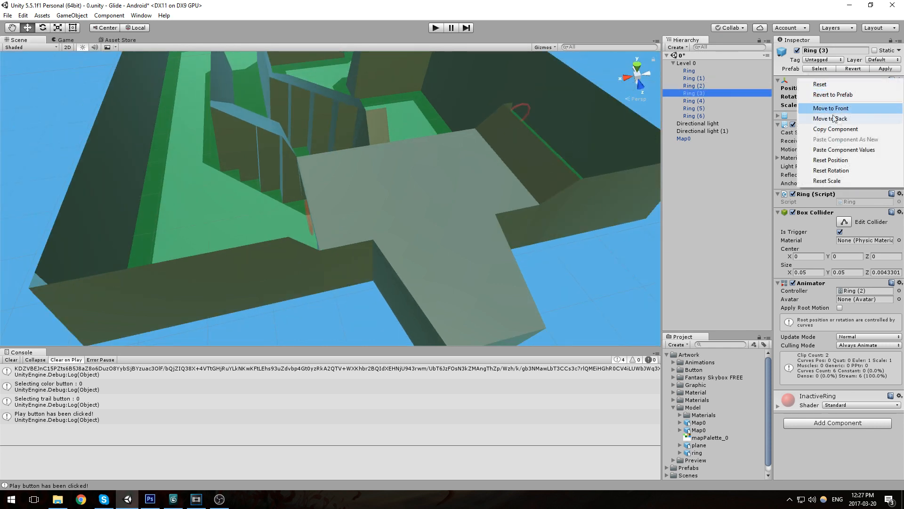
pyautogui.click(861, 151)
pyautogui.moveTo(526, 179); pyautogui.dragTo(443, 308)
# Step: Rotate Ring (3) about Y to about 0 degrees and move it down the side corridor to about Z 51.4
pyautogui.press('e')
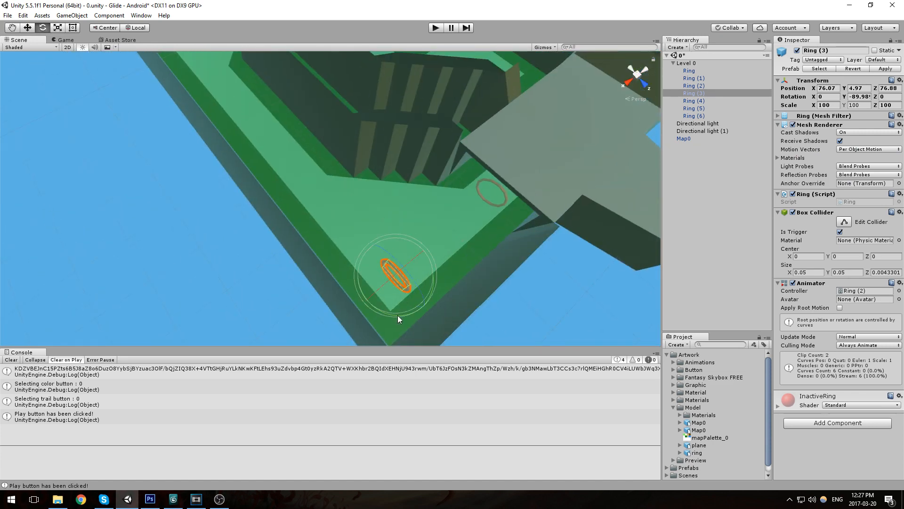
pyautogui.moveTo(350, 311); pyautogui.dragTo(296, 290)
pyautogui.press('w')
pyautogui.moveTo(397, 284); pyautogui.dragTo(304, 176)
pyautogui.moveTo(305, 176); pyautogui.dragTo(350, 186, button='right')
pyautogui.keyDown('alt'); pyautogui.moveTo(350, 186); pyautogui.dragTo(301, 150); pyautogui.keyUp('alt')
# Step: Set Ring (3)'s position to X 75, Y 5, Z 48
pyautogui.write('75')
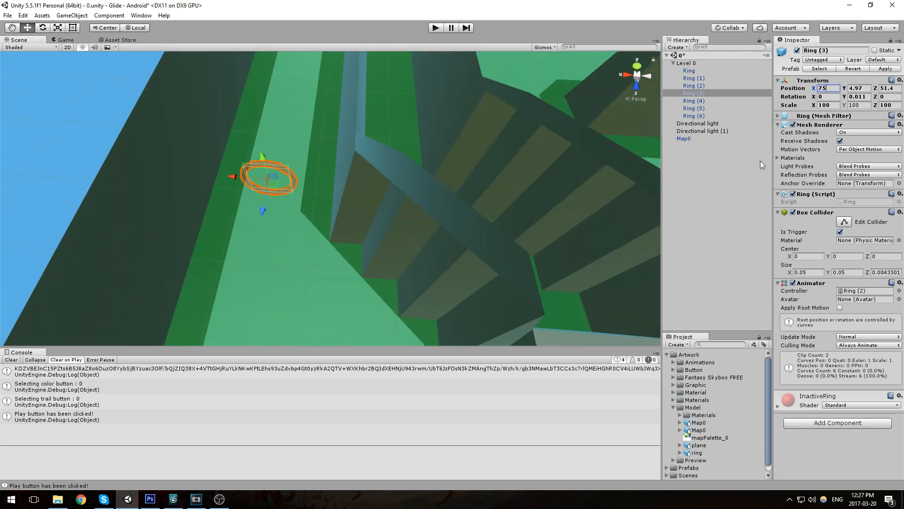
pyautogui.press('Tab')
pyautogui.write('52')
pyautogui.moveTo(287, 331); pyautogui.dragTo(457, 277, button='middle')
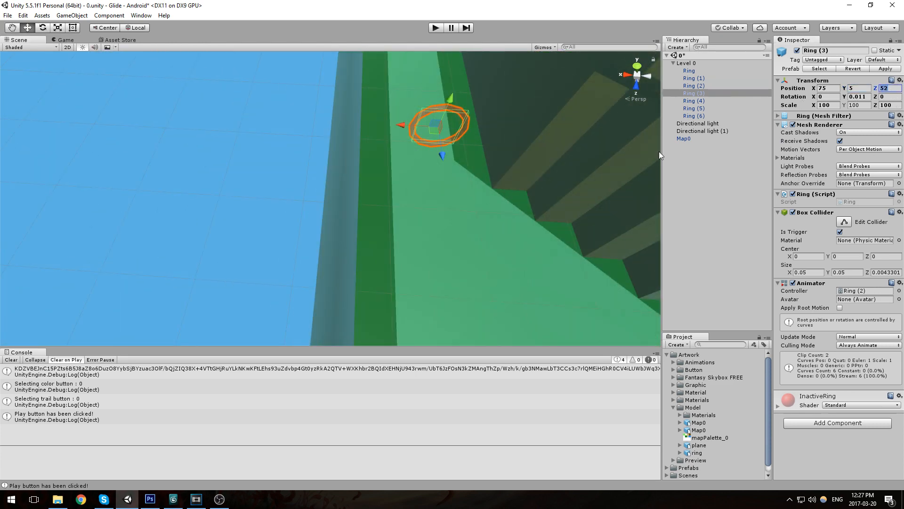
pyautogui.write('48')
pyautogui.moveTo(490, 89); pyautogui.dragTo(322, 205, button='middle')
pyautogui.moveTo(361, 143); pyautogui.dragTo(432, 231, button='middle')
# Step: Move Ring (4) to the far end of Ring (3)'s corridor, at about X 74, Z -2.8
pyautogui.click(709, 100)
pyautogui.scroll(-3, 437, 118)
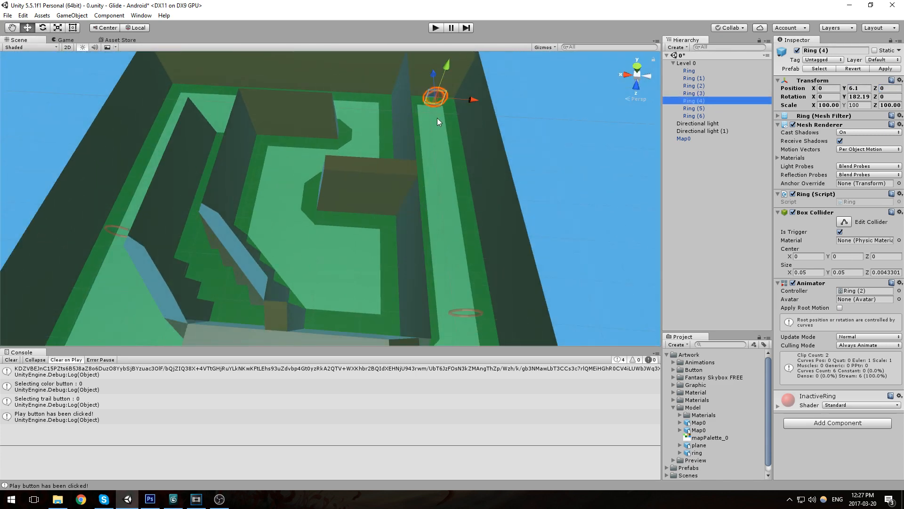
pyautogui.moveTo(438, 118); pyautogui.dragTo(493, 187, button='middle')
pyautogui.moveTo(454, 187); pyautogui.dragTo(603, 188, button='right')
pyautogui.moveTo(335, 182); pyautogui.dragTo(365, 154, button='middle')
pyautogui.moveTo(304, 98); pyautogui.dragTo(148, 243)
pyautogui.moveTo(204, 215); pyautogui.dragTo(307, 121, button='middle')
pyautogui.moveTo(295, 103); pyautogui.dragTo(281, 150)
# Step: Copy Ring (3)'s Transform component and paste its values onto Ring (4)
pyautogui.click(711, 93)
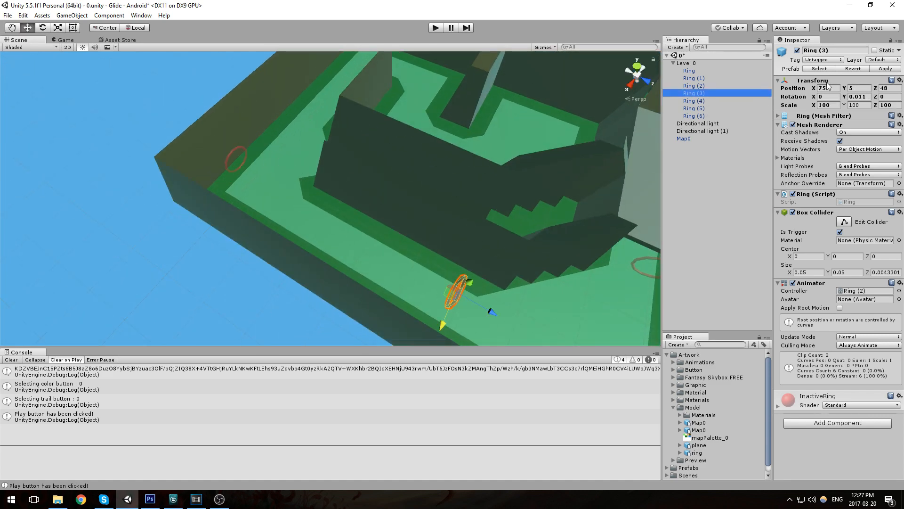
pyautogui.rightClick(828, 80)
pyautogui.click(846, 131)
pyautogui.click(716, 101)
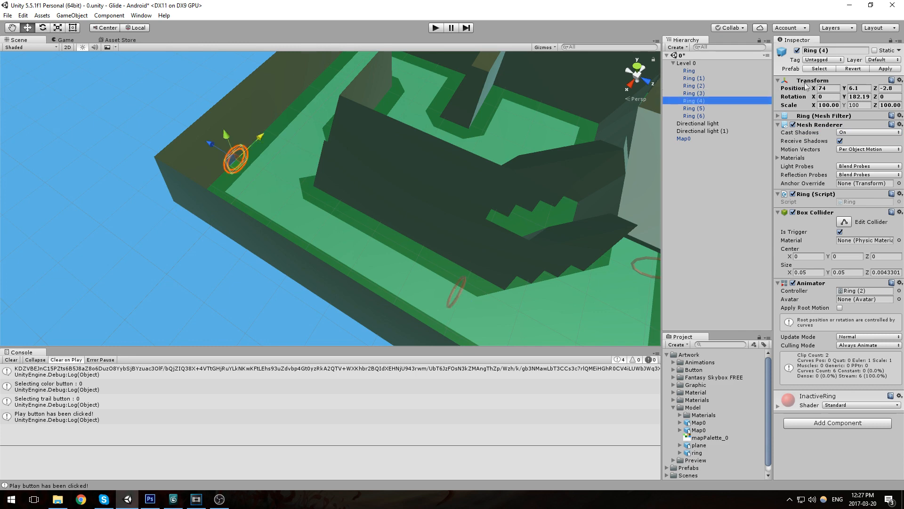
pyautogui.rightClick(807, 81)
pyautogui.click(843, 148)
# Step: Move Ring (4) along Z down the side corridor to about Z 13
pyautogui.moveTo(494, 310); pyautogui.dragTo(270, 231)
pyautogui.keyDown('alt'); pyautogui.moveTo(271, 231); pyautogui.dragTo(398, 259); pyautogui.keyUp('alt')
pyautogui.moveTo(398, 258)
pyautogui.mouseDown(button='middle')
pyautogui.moveTo(391, 247)
pyautogui.moveTo(398, 250)
pyautogui.mouseUp(button='middle')
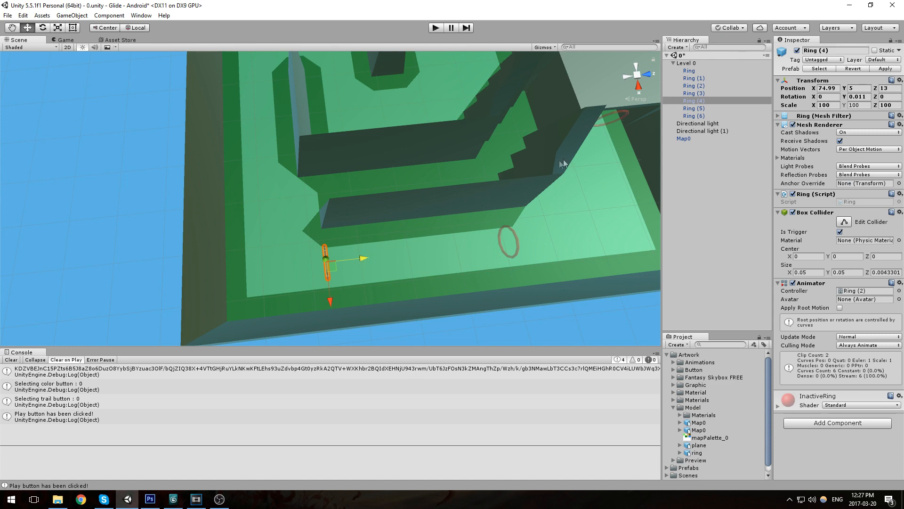
pyautogui.keyDown('alt'); pyautogui.moveTo(564, 164); pyautogui.dragTo(584, 159); pyautogui.keyUp('alt')
# Step: Delete Ring (6) from Level 0
pyautogui.click(704, 109)
pyautogui.keyDown('alt'); pyautogui.moveTo(494, 177); pyautogui.dragTo(474, 135); pyautogui.keyUp('alt')
pyautogui.moveTo(454, 149); pyautogui.dragTo(440, 154, button='middle')
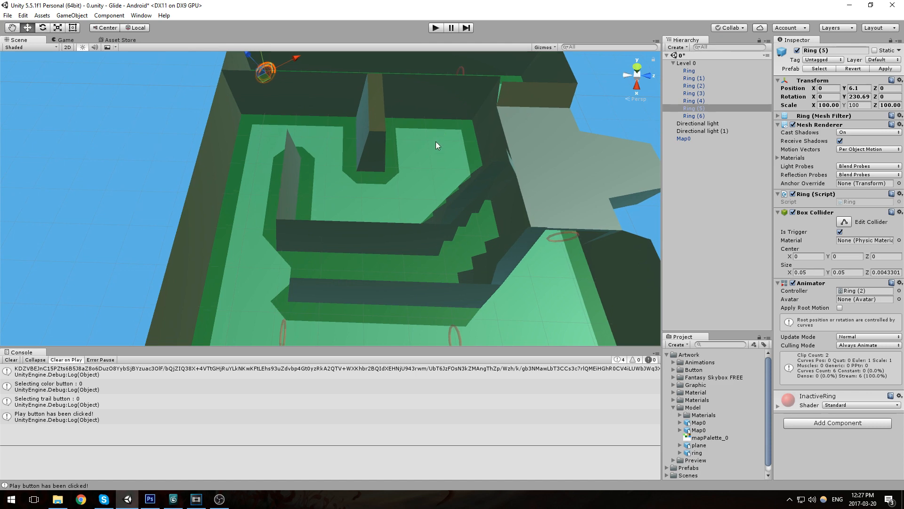
pyautogui.moveTo(419, 163); pyautogui.dragTo(358, 189, button='middle')
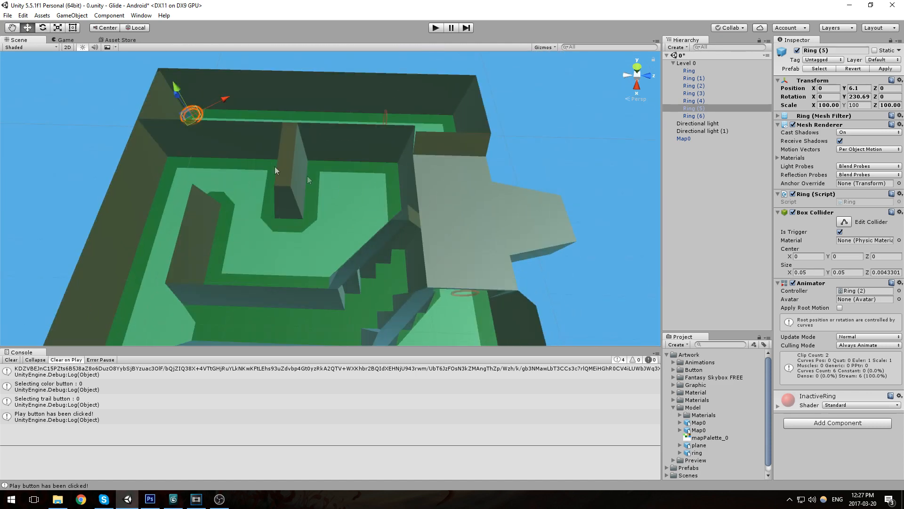
pyautogui.click(703, 109)
pyautogui.click(702, 116)
pyautogui.press('Delete')
# Step: Move Ring (5) into the inner area of the map, at about X 47.2, Z 38.6
pyautogui.click(702, 108)
pyautogui.moveTo(327, 166); pyautogui.dragTo(404, 48, button='middle')
pyautogui.moveTo(376, 105); pyautogui.dragTo(344, 198, button='middle')
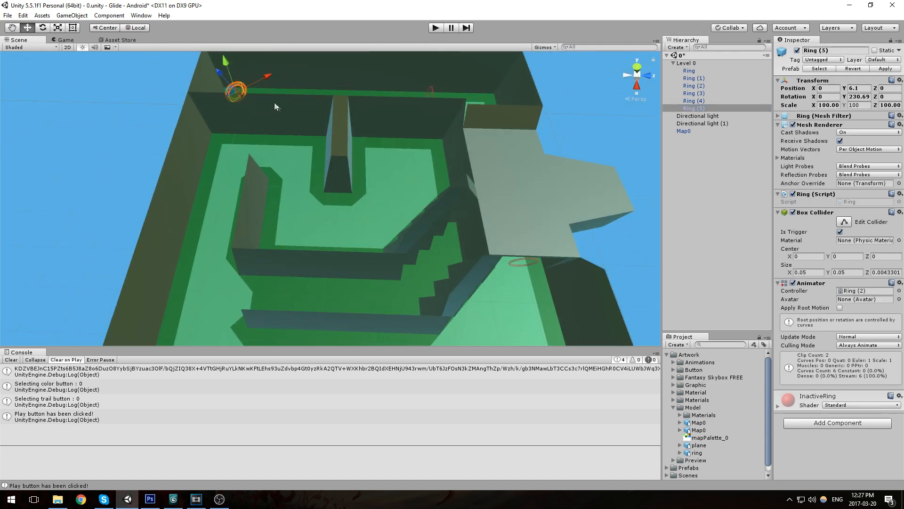
pyautogui.moveTo(228, 81); pyautogui.dragTo(309, 187)
# Step: Set Ring (5)'s Y rotation to 180 degrees
pyautogui.press('e')
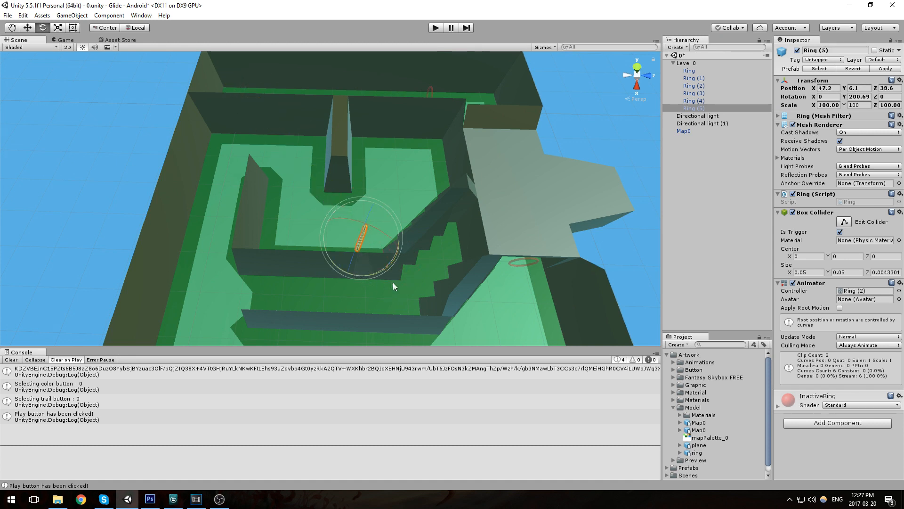
pyautogui.click(861, 97)
pyautogui.moveTo(529, 219); pyautogui.dragTo(472, 215, button='middle')
pyautogui.press('q')
pyautogui.press('w')
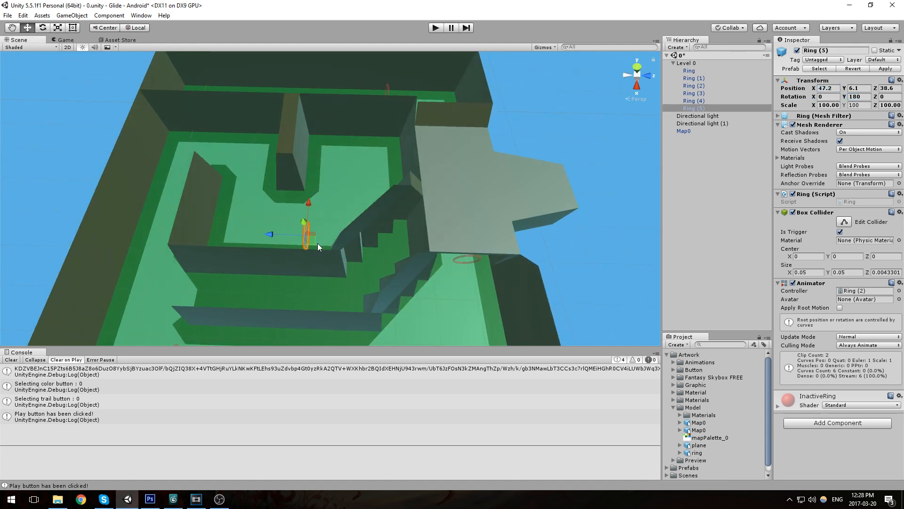
# Step: Move Ring (5) up to the outer tip of the raised platform, at about X 33.2, Y 15.1, Z 97.6
pyautogui.moveTo(278, 236); pyautogui.dragTo(571, 228)
pyautogui.moveTo(570, 227); pyautogui.dragTo(400, 236, button='middle')
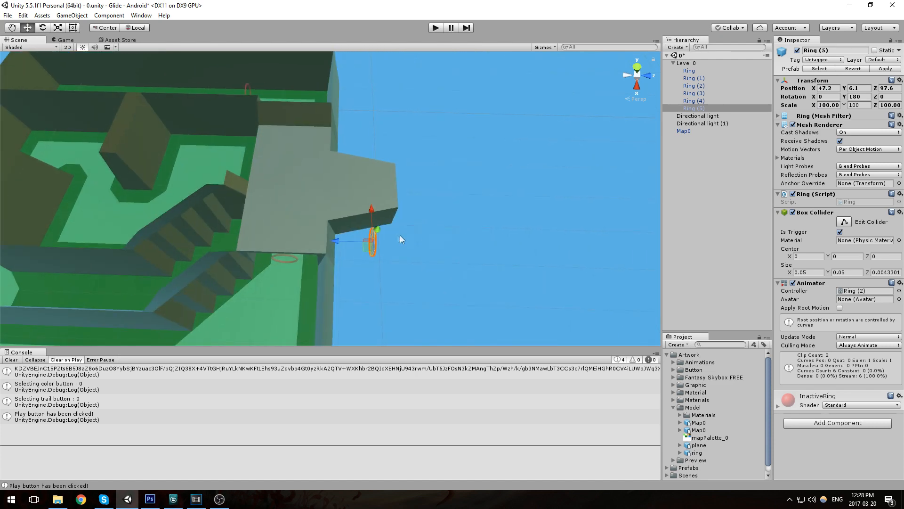
pyautogui.moveTo(379, 225); pyautogui.dragTo(376, 167)
pyautogui.moveTo(368, 130); pyautogui.dragTo(299, 128)
pyautogui.moveTo(331, 100); pyautogui.dragTo(332, 143)
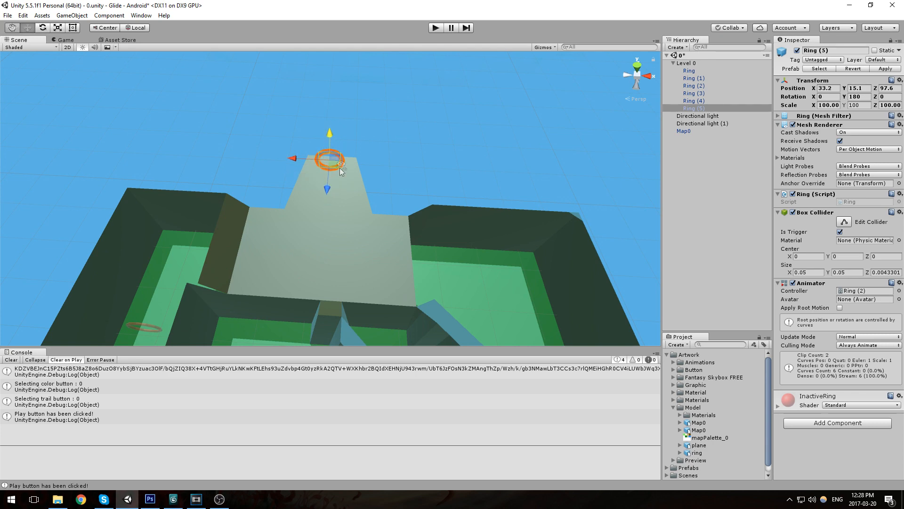
# Step: Nudge Ring (5) slightly along X to center it on the platform's outer edge
pyautogui.moveTo(340, 168); pyautogui.dragTo(348, 152, button='right')
pyautogui.moveTo(348, 164); pyautogui.dragTo(431, 95, button='middle')
pyautogui.press('f')
pyautogui.moveTo(396, 119); pyautogui.dragTo(446, 53, button='middle')
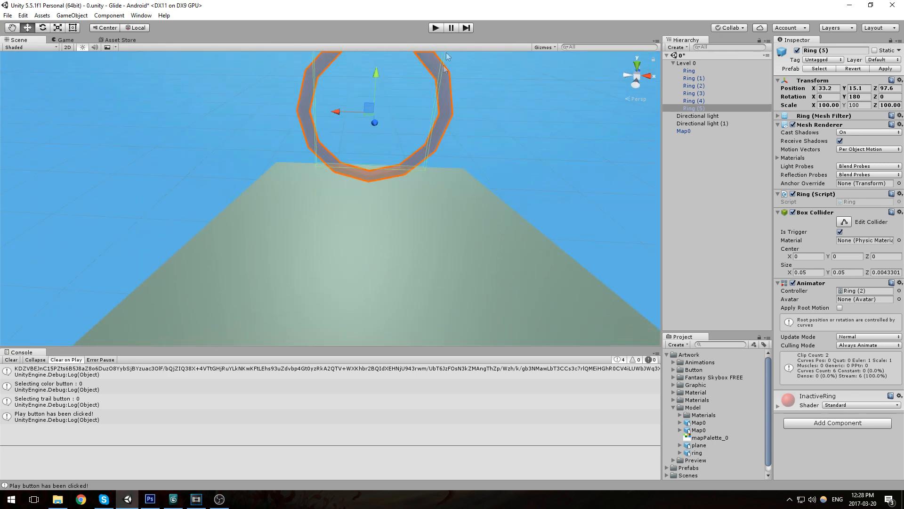
pyautogui.moveTo(346, 112); pyautogui.dragTo(353, 112)
# Step: Save the scene and check the complete ring course with nothing selected
pyautogui.scroll(-3, 378, 125)
pyautogui.moveTo(379, 125); pyautogui.dragTo(404, 163, button='right')
pyautogui.scroll(-5, 436, 149)
pyautogui.scroll(-3, 404, 163)
pyautogui.hotkey('ctrl', 's')
pyautogui.scroll(-4, 411, 181)
pyautogui.moveTo(369, 124); pyautogui.dragTo(324, 179, button='right')
pyautogui.scroll(-8, 324, 180)
pyautogui.click(473, 164)
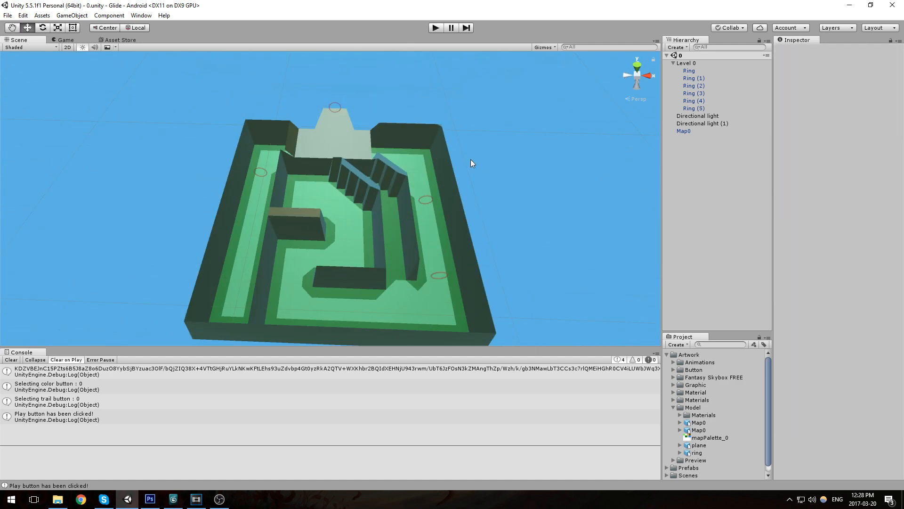
pyautogui.moveTo(463, 185); pyautogui.dragTo(509, 153, button='middle')
# Step: Collapse Level 0, search the project assets for "token" and add the Token prefab to the scene's top level
pyautogui.click(674, 63)
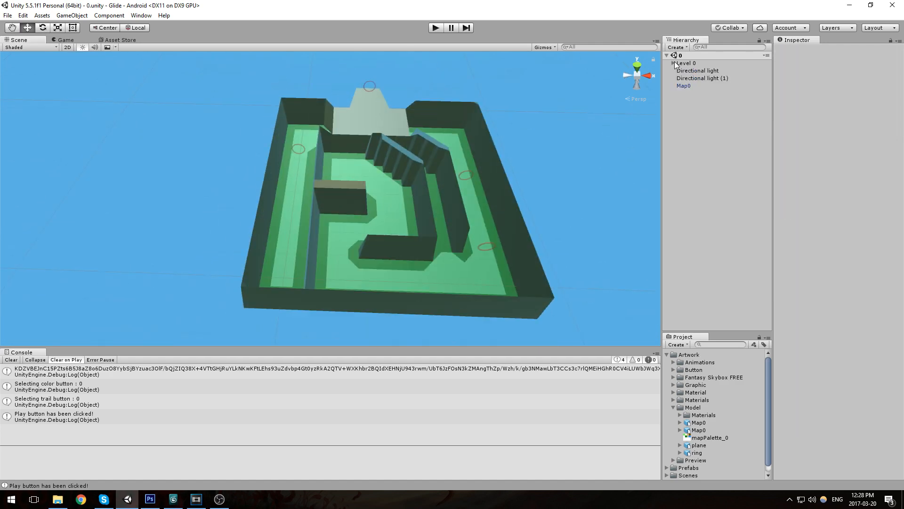
pyautogui.write('tok')
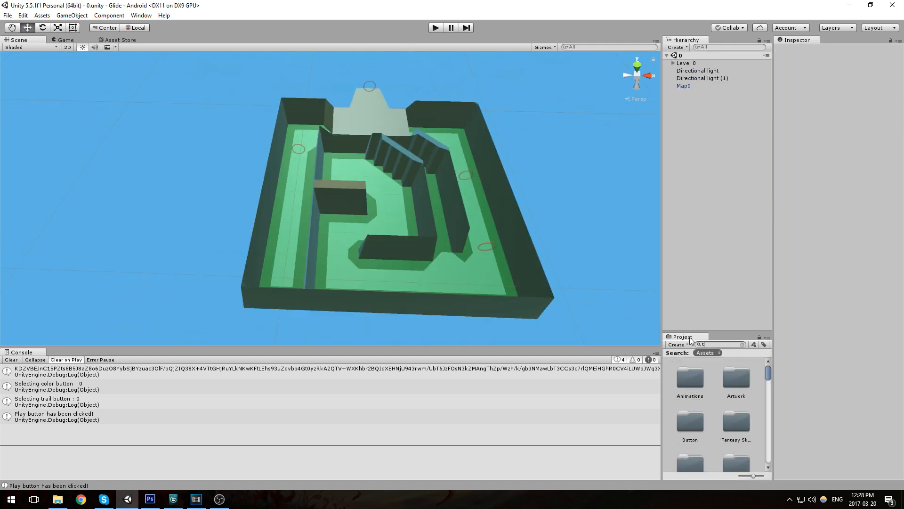
pyautogui.scroll(-2, 706, 424)
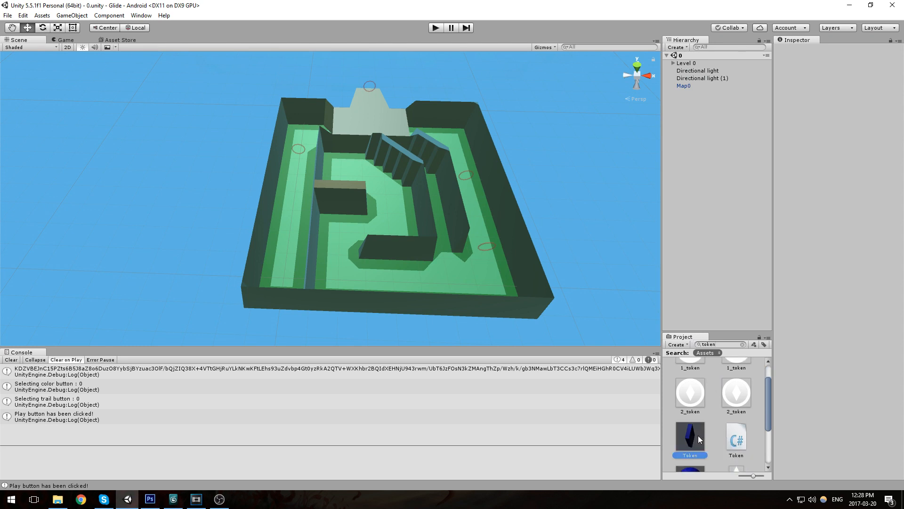
pyautogui.click(697, 434)
pyautogui.click(700, 455)
pyautogui.click(690, 408)
pyautogui.moveTo(690, 407); pyautogui.dragTo(718, 151)
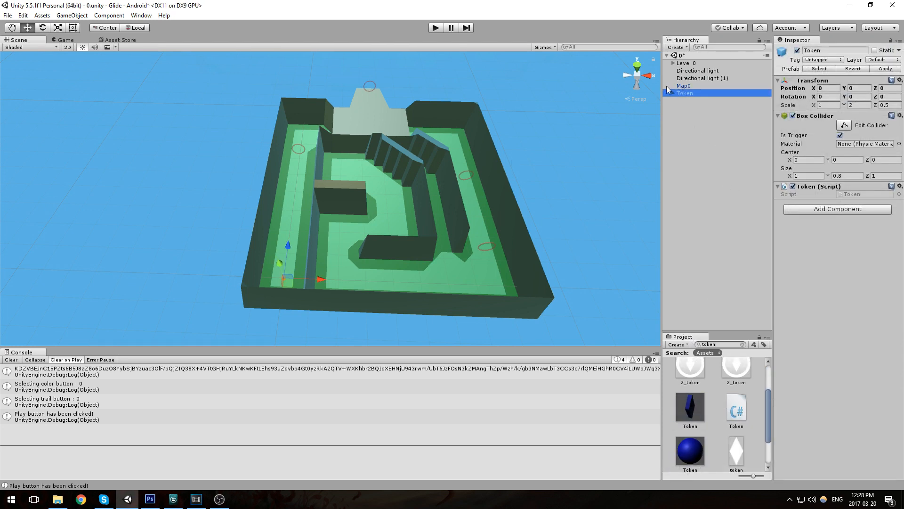
pyautogui.doubleClick(689, 100)
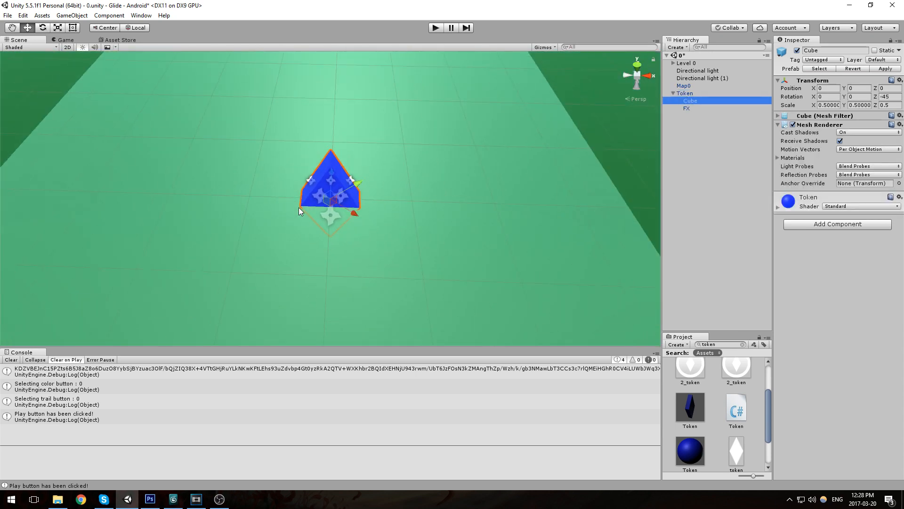
pyautogui.keyDown('ctrl'); pyautogui.moveTo(334, 185); pyautogui.dragTo(671, 120); pyautogui.keyUp('ctrl')
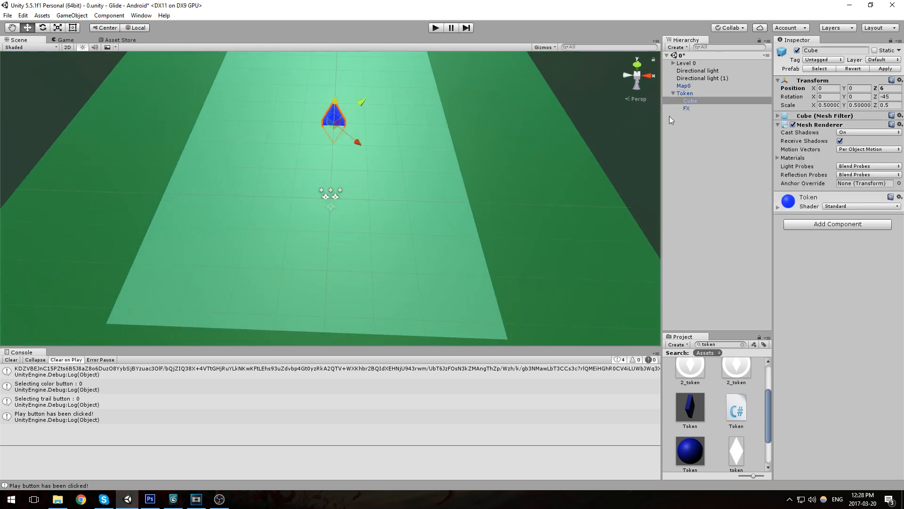
pyautogui.click(695, 109)
pyautogui.click(688, 93)
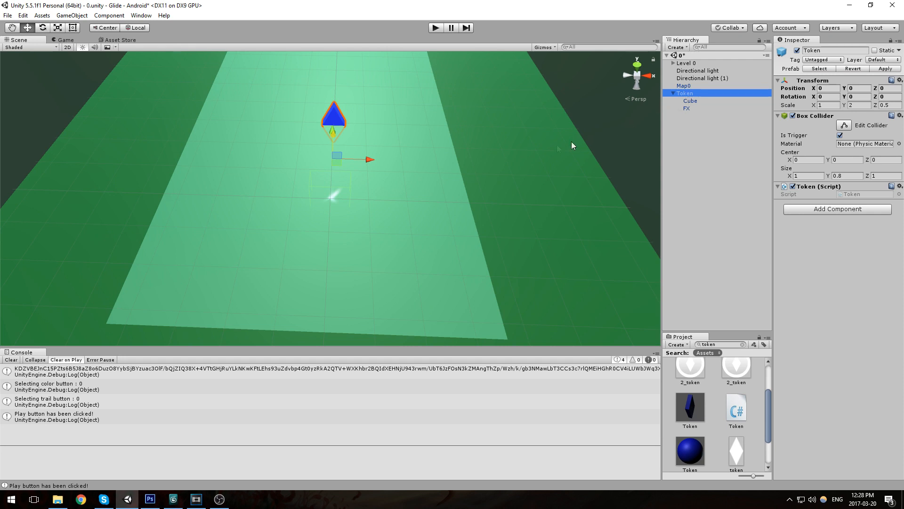
pyautogui.scroll(-2, 404, 168)
pyautogui.hotkey('ctrl', 'z')
pyautogui.hotkey('ctrl', 'z')
pyautogui.hotkey('ctrl', 'z')
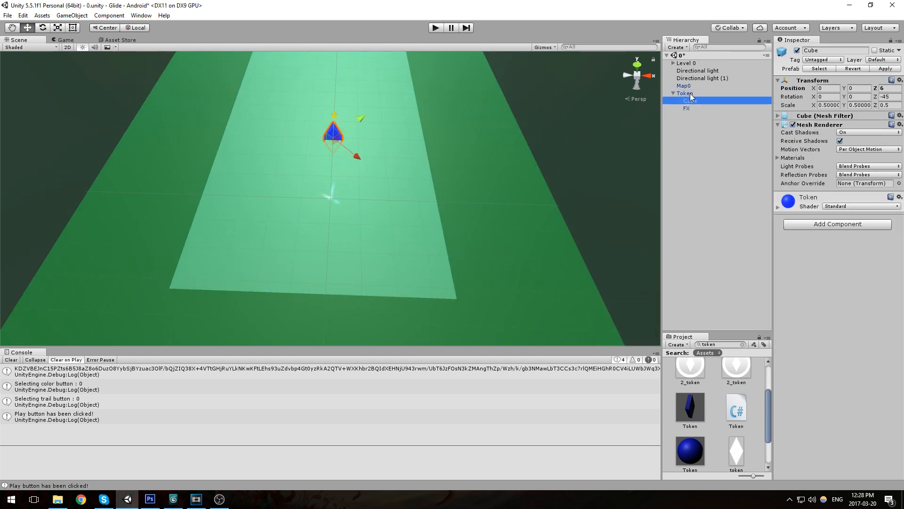
# Step: Move the whole Token up and along the first corridor, to Y 5 and Z 25
pyautogui.click(691, 95)
pyautogui.scroll(-2, 381, 170)
pyautogui.keyDown('alt'); pyautogui.moveTo(330, 183); pyautogui.dragTo(480, 196); pyautogui.keyUp('alt')
pyautogui.moveTo(445, 227); pyautogui.dragTo(211, 185)
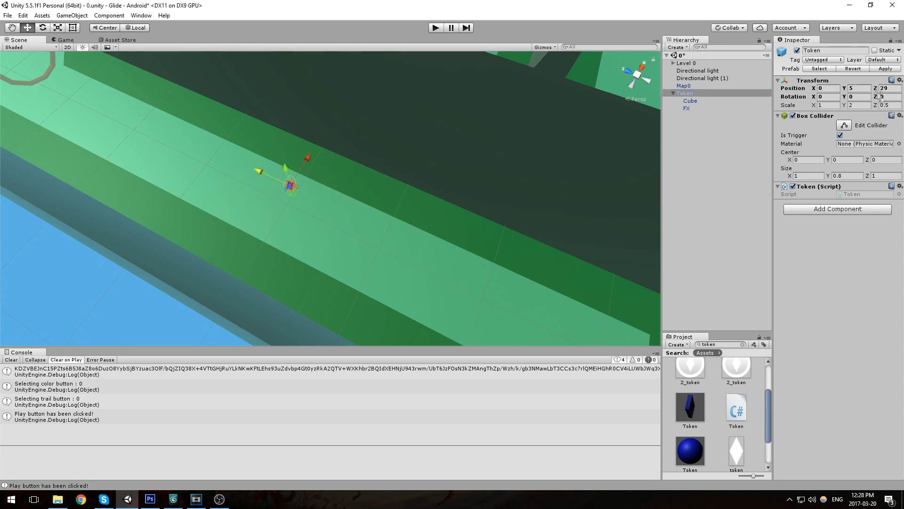
pyautogui.write('25')
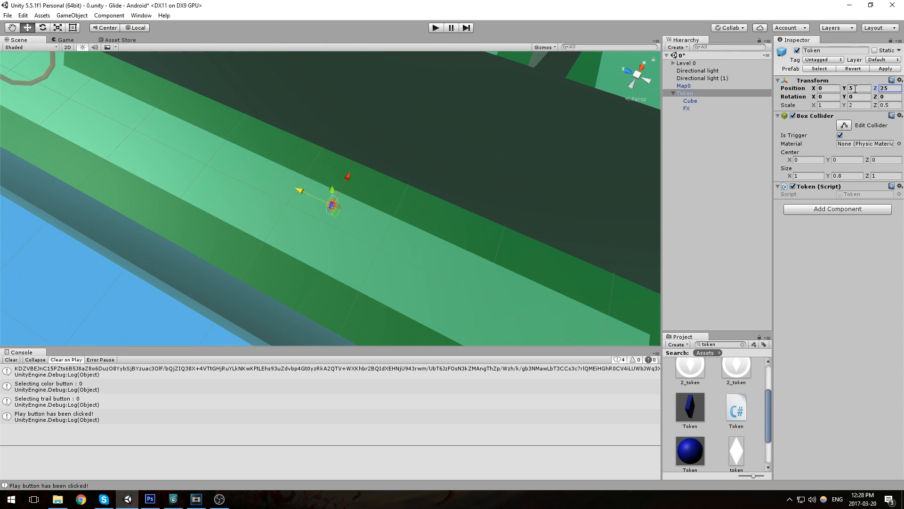
# Step: Create an empty game object at the top level of the scene and set its position to 0, 0, 0
pyautogui.click(695, 94)
pyautogui.moveTo(544, 192); pyautogui.dragTo(585, 196, button='middle')
pyautogui.click(673, 93)
pyautogui.rightClick(695, 124)
pyautogui.click(720, 202)
pyautogui.click(821, 78)
pyautogui.write('0')
pyautogui.press('Tab')
pyautogui.write('0')
pyautogui.press('Tab')
pyautogui.write('0')
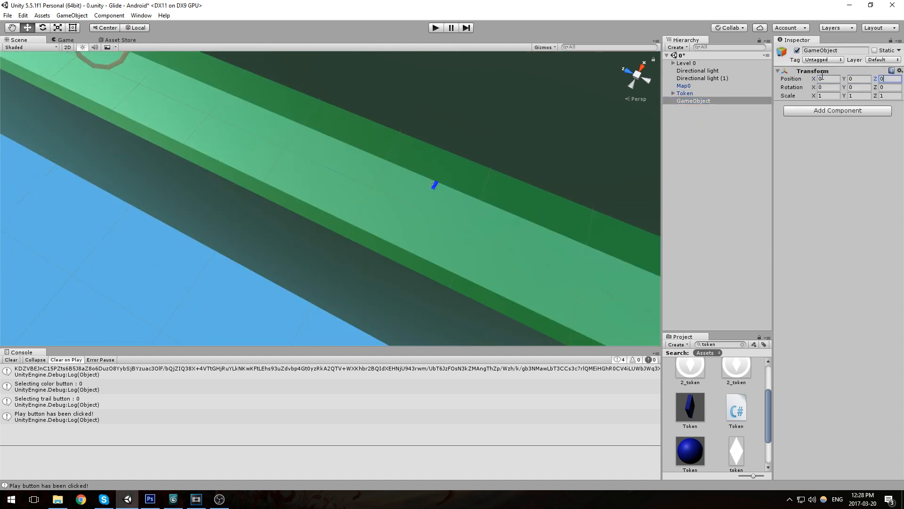
# Step: Parent Token under the empty game object and rename that parent Tokens
pyautogui.moveTo(685, 93); pyautogui.dragTo(692, 101)
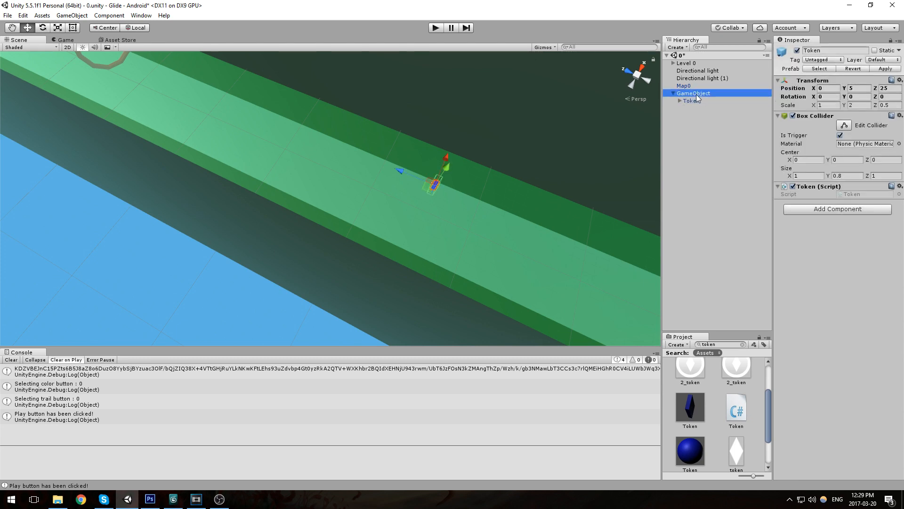
pyautogui.click(693, 93)
pyautogui.press('F2')
pyautogui.write('Tokens')
pyautogui.press('Return')
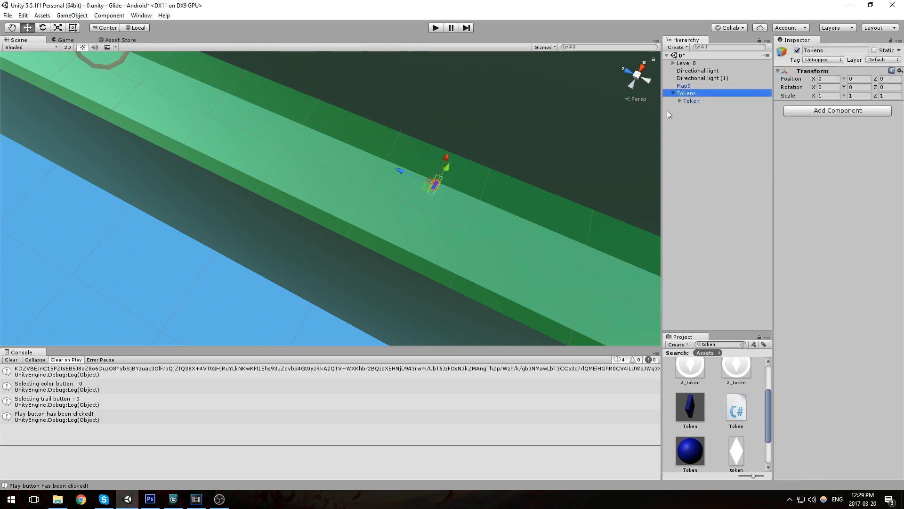
# Step: Duplicate Token and set the copy's position to Y 6, Z 30 farther along the corridor
pyautogui.click(725, 101)
pyautogui.hotkey('ctrl', 'd')
pyautogui.keyDown('ctrl'); pyautogui.moveTo(401, 171); pyautogui.dragTo(349, 159); pyautogui.keyUp('ctrl')
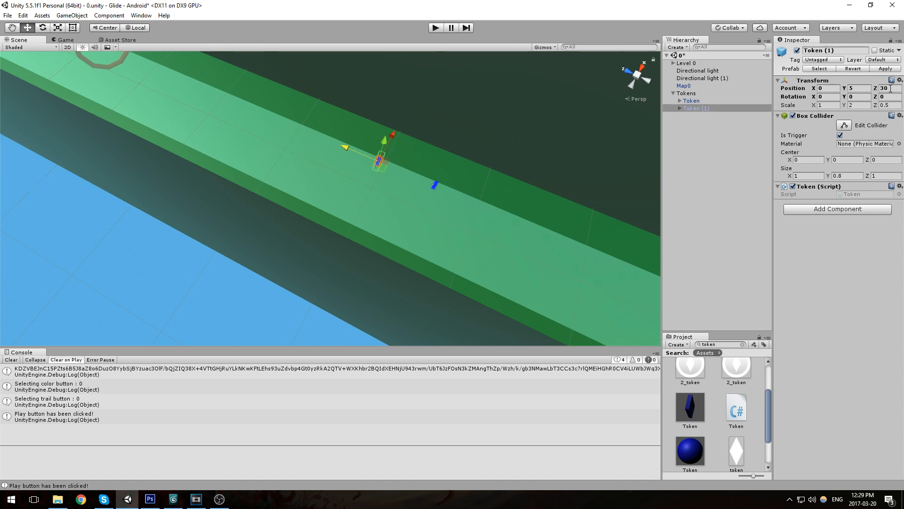
pyautogui.write('35')
pyautogui.press('BackSpace')
pyautogui.write('6')
pyautogui.press('Tab')
pyautogui.write('30')
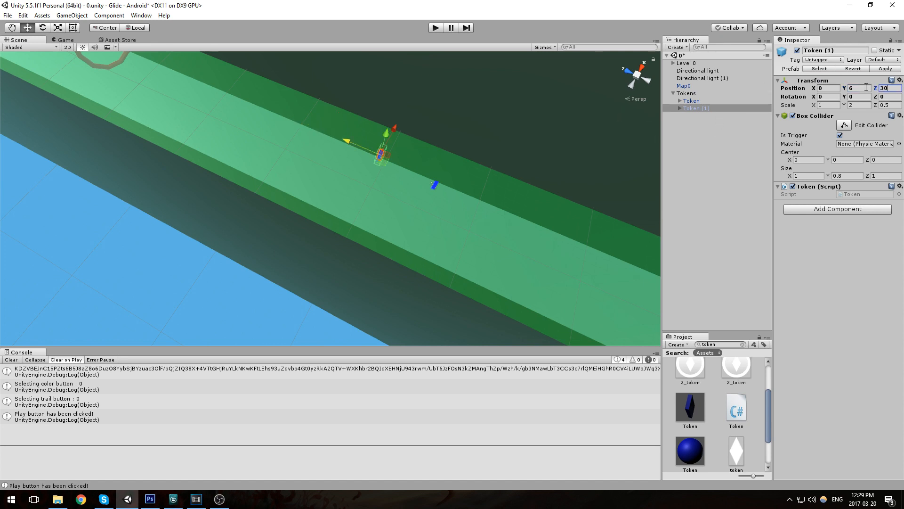
# Step: Set Token (1)'s Y position to 7, then duplicate it and place the copy at Y 9, Z 35
pyautogui.write('7')
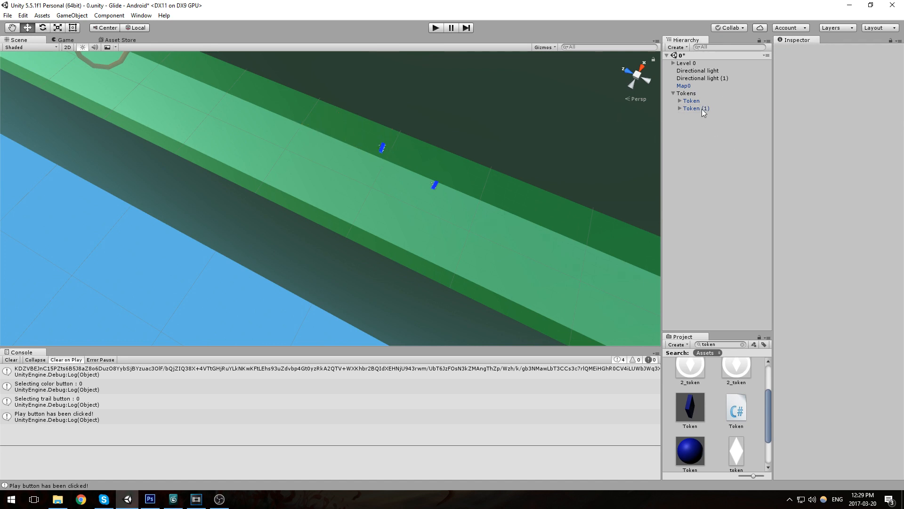
pyautogui.hotkey('ctrl', 'd')
pyautogui.click(856, 90)
pyautogui.write('9')
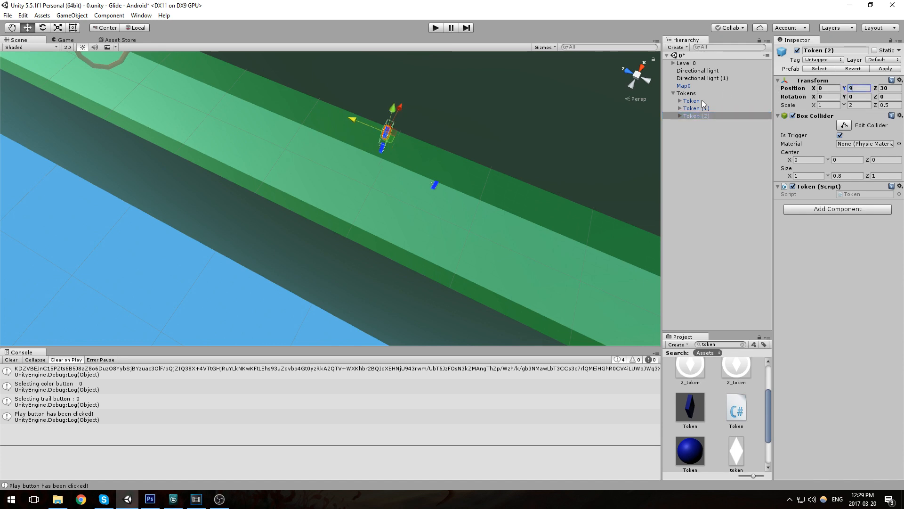
pyautogui.write('35')
# Step: Duplicate Token (2) and set the copy's position to Y 11, Z 40 farther up the first corridor
pyautogui.moveTo(473, 238); pyautogui.dragTo(438, 164, button='right')
pyautogui.hotkey('ctrl', 'd')
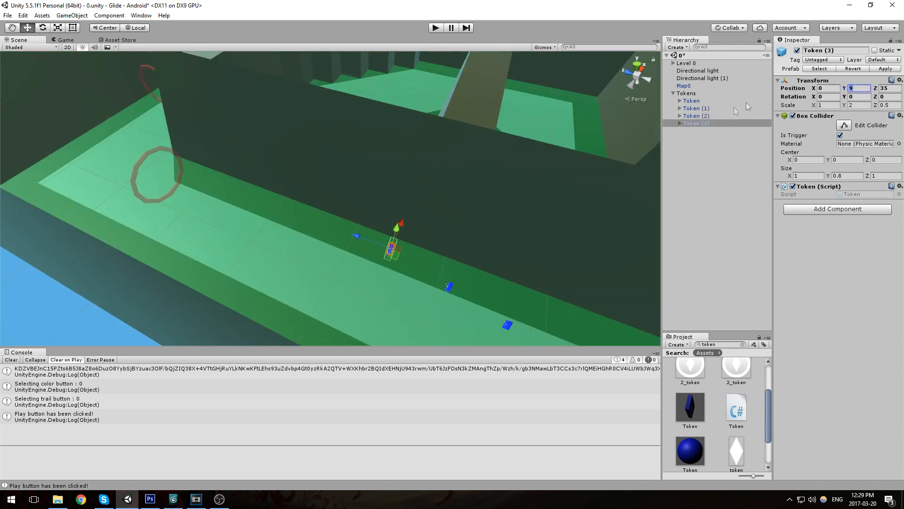
pyautogui.write('11')
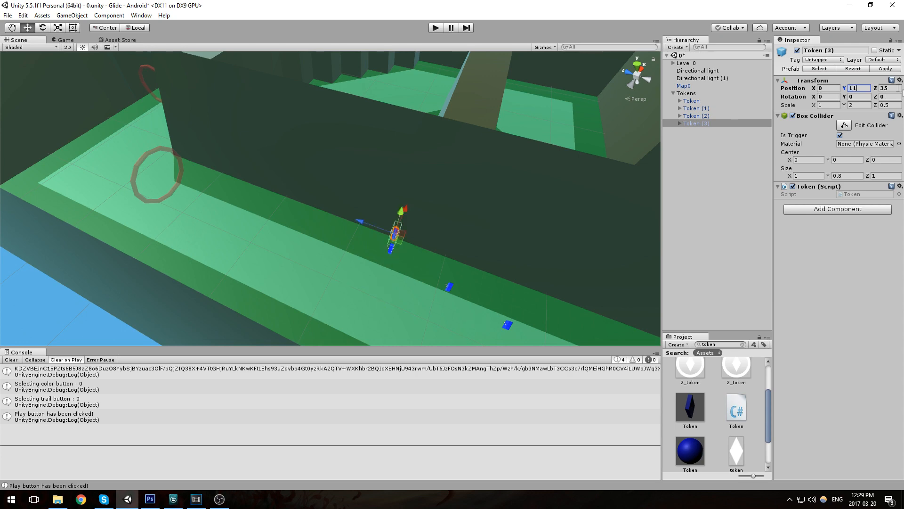
pyautogui.write('40')
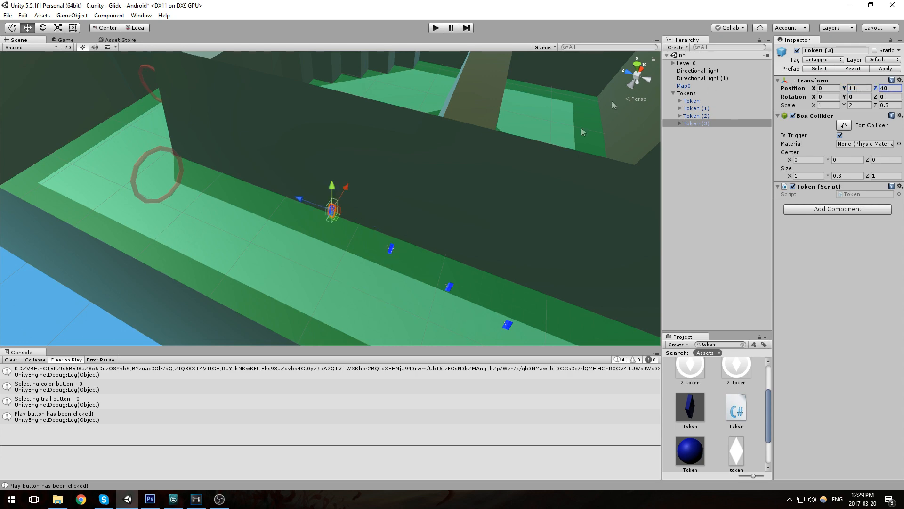
# Step: Examine the rising row of tokens in the first corridor and its path toward the next rings
pyautogui.moveTo(427, 203); pyautogui.dragTo(331, 79, button='middle')
pyautogui.moveTo(367, 198); pyautogui.dragTo(346, 142, button='right')
pyautogui.moveTo(346, 141); pyautogui.dragTo(296, 118, button='middle')
pyautogui.moveTo(368, 283); pyautogui.dragTo(343, 243, button='right')
pyautogui.moveTo(347, 257); pyautogui.dragTo(325, 223, button='middle')
pyautogui.moveTo(325, 223); pyautogui.dragTo(372, 259, button='right')
pyautogui.moveTo(371, 259); pyautogui.dragTo(405, 258, button='middle')
pyautogui.moveTo(405, 213); pyautogui.dragTo(403, 254, button='middle')
pyautogui.moveTo(394, 251); pyautogui.dragTo(395, 271, button='right')
pyautogui.moveTo(395, 254); pyautogui.dragTo(414, 256, button='middle')
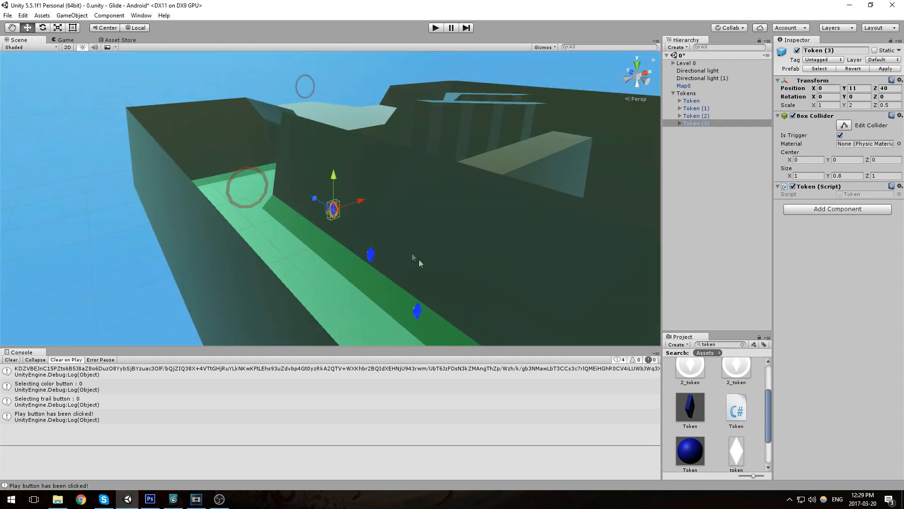
pyautogui.moveTo(414, 256); pyautogui.dragTo(426, 263, button='right')
pyautogui.moveTo(405, 257); pyautogui.dragTo(416, 266, button='middle')
# Step: Duplicate Token (3) and move the copy to Y 5, Z 72 at the corner ending the first corridor
pyautogui.keyDown('ctrl'); pyautogui.click(703, 124); pyautogui.keyUp('ctrl')
pyautogui.click(702, 125)
pyautogui.hotkey('ctrl', 'd')
pyautogui.moveTo(330, 118); pyautogui.dragTo(405, 179, button='middle')
pyautogui.moveTo(340, 196); pyautogui.dragTo(334, 229, button='right')
pyautogui.moveTo(325, 201); pyautogui.dragTo(141, 142)
pyautogui.moveTo(142, 141); pyautogui.dragTo(412, 288, button='middle')
pyautogui.keyDown('alt'); pyautogui.moveTo(412, 288); pyautogui.dragTo(491, 309); pyautogui.keyUp('alt')
pyautogui.moveTo(352, 230); pyautogui.dragTo(386, 279, button='middle')
pyautogui.moveTo(376, 253); pyautogui.dragTo(362, 221)
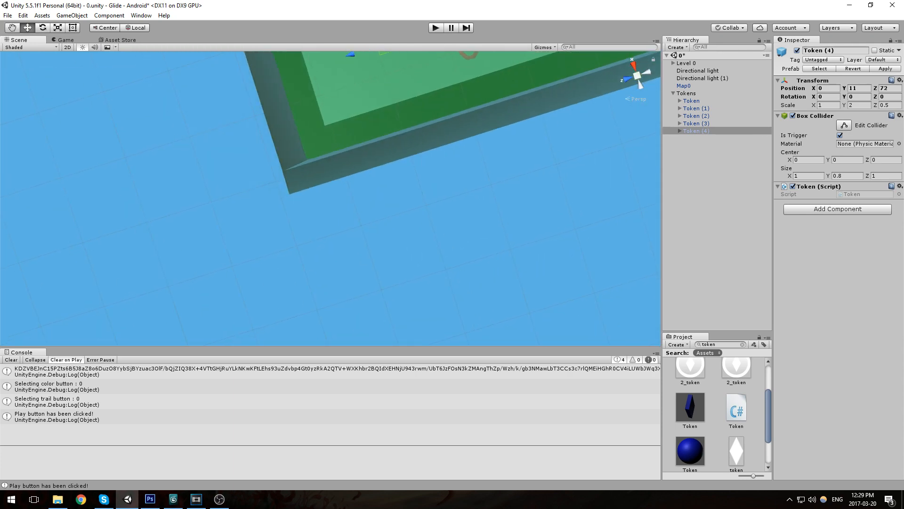
pyautogui.moveTo(406, 141); pyautogui.dragTo(428, 228, button='middle')
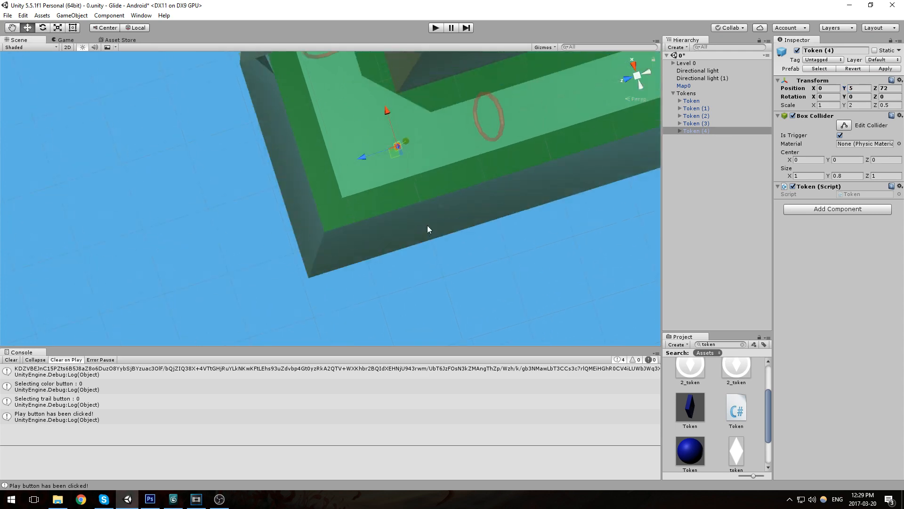
# Step: Examine the corner around Token (4) and the line of rings down the second corridor
pyautogui.press('f')
pyautogui.moveTo(452, 228); pyautogui.dragTo(481, 80, button='right')
pyautogui.moveTo(424, 235); pyautogui.dragTo(474, 212, button='right')
pyautogui.moveTo(475, 212); pyautogui.dragTo(505, 101, button='middle')
pyautogui.moveTo(505, 101); pyautogui.dragTo(317, 204, button='right')
pyautogui.scroll(-3, 317, 204)
pyautogui.moveTo(368, 143); pyautogui.dragTo(393, 163, button='middle')
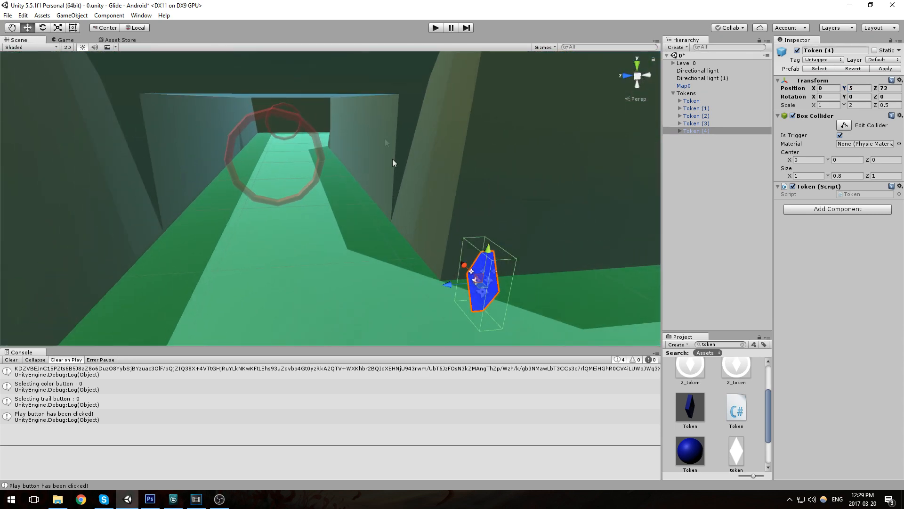
pyautogui.moveTo(393, 163); pyautogui.dragTo(370, 143, button='right')
pyautogui.scroll(-2, 369, 143)
pyautogui.moveTo(369, 143); pyautogui.dragTo(407, 211, button='middle')
pyautogui.moveTo(408, 212); pyautogui.dragTo(401, 254, button='right')
pyautogui.moveTo(400, 255); pyautogui.dragTo(547, 266, button='middle')
pyautogui.moveTo(547, 266); pyautogui.dragTo(290, 174, button='right')
# Step: Duplicate Token (4) and move the copy to Z 76, in line with the second corridor
pyautogui.hotkey('ctrl', 'd')
pyautogui.moveTo(600, 156); pyautogui.dragTo(345, 181, button='right')
pyautogui.moveTo(557, 267); pyautogui.dragTo(377, 258)
# Step: Set the Y position of Ring (1) and Ring (2) together to 5
pyautogui.scroll(5, 437, 297)
pyautogui.moveTo(436, 293); pyautogui.dragTo(397, 94, button='right')
pyautogui.click(404, 151)
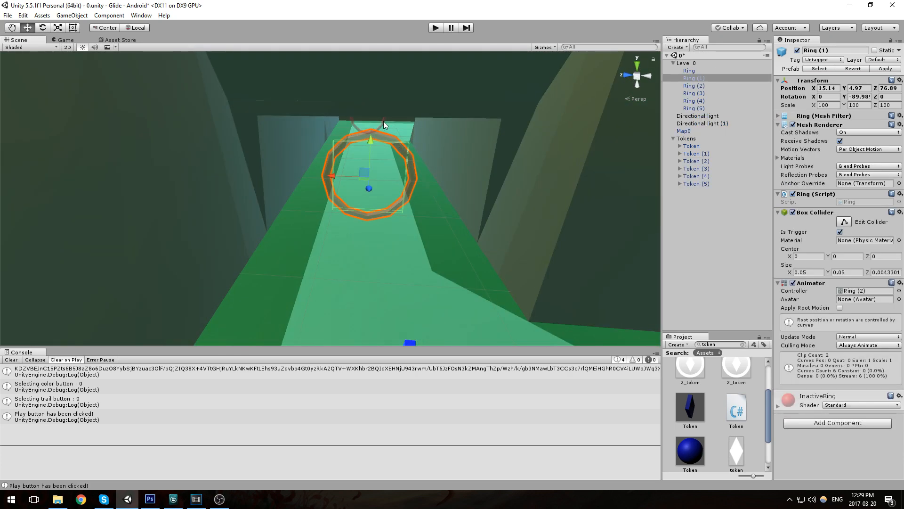
pyautogui.keyDown('shift'); pyautogui.click(384, 125); pyautogui.keyUp('shift')
pyautogui.write('5')
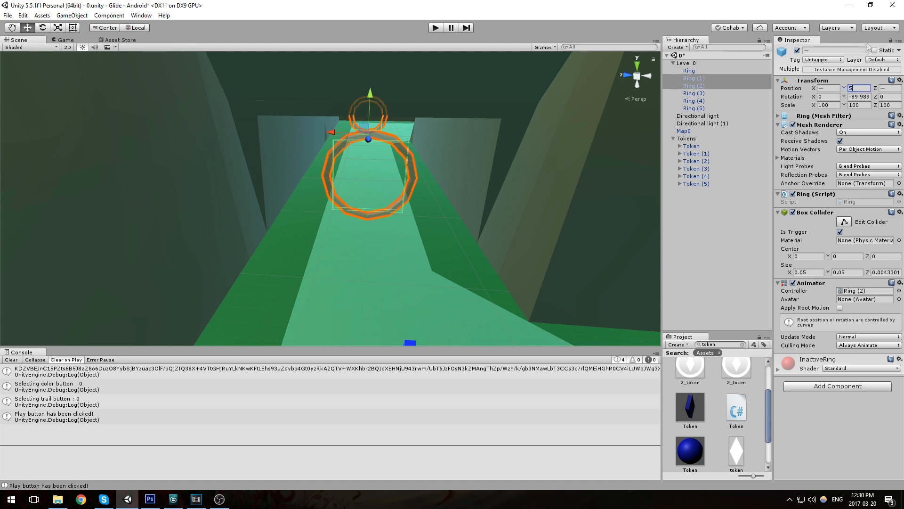
# Step: Set Ring (1)'s position to X 15 and Z 76
pyautogui.click(373, 166)
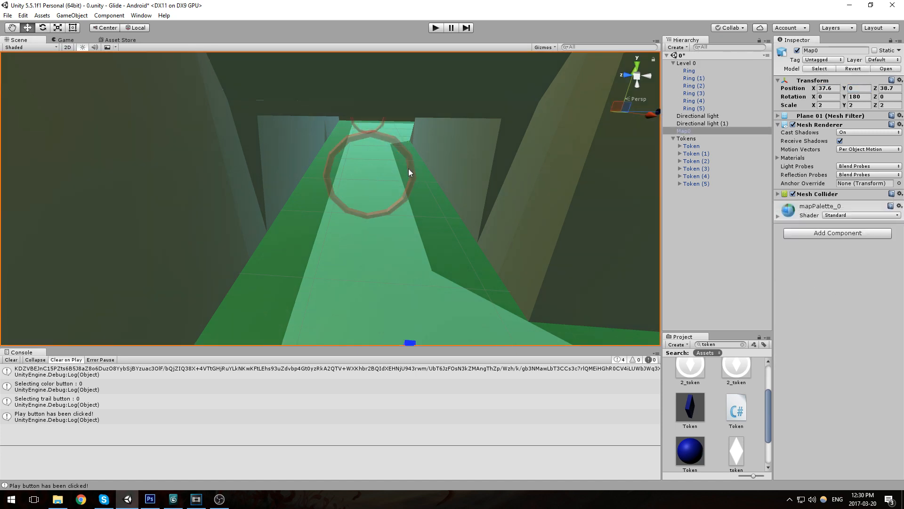
pyautogui.click(834, 88)
pyautogui.write('15')
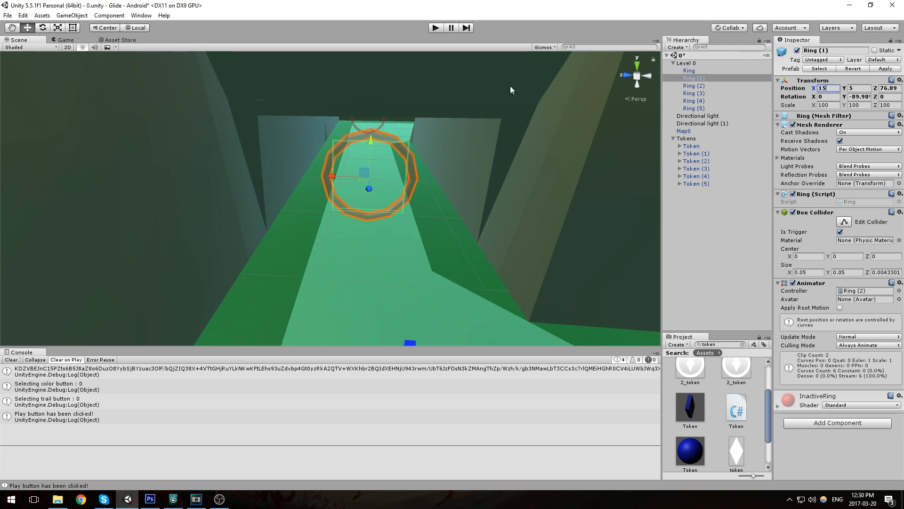
pyautogui.click(897, 88)
pyautogui.write('75')
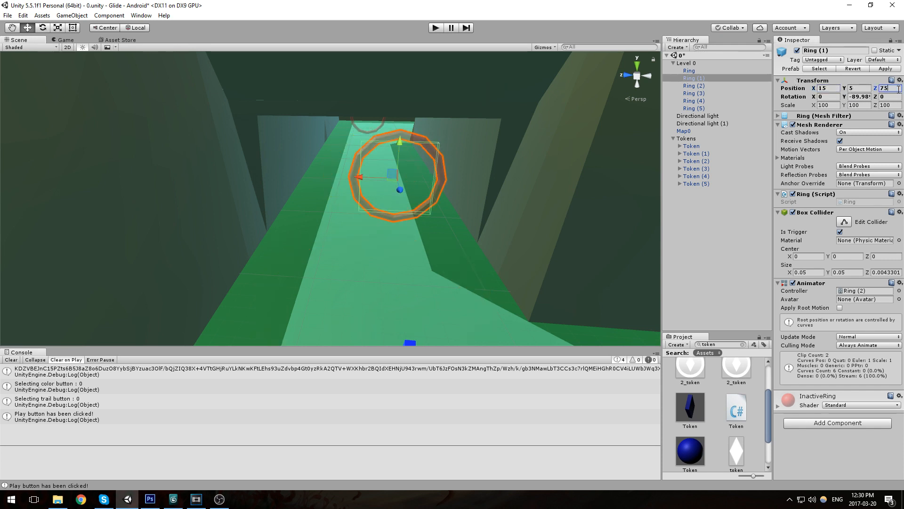
pyautogui.press('BackSpace')
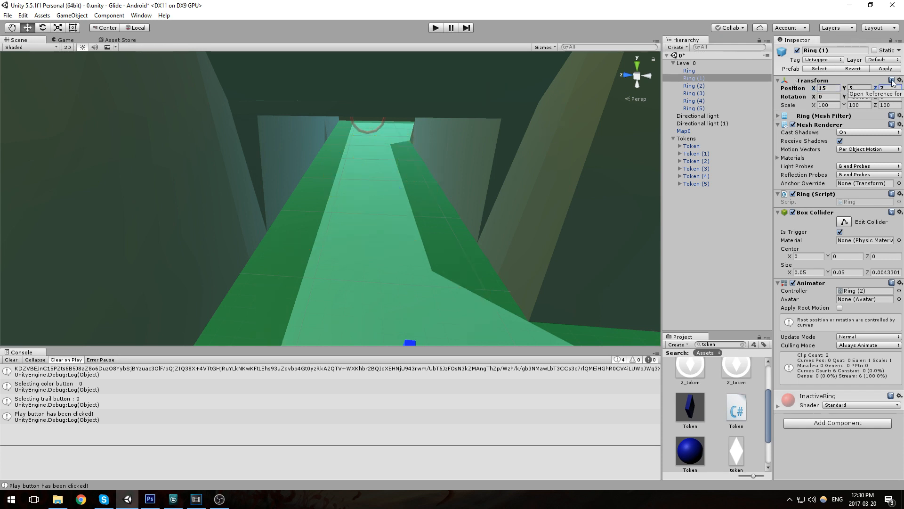
pyautogui.write('6')
# Step: Set Ring (2)'s Z position to 76 to line it up with Ring (1)
pyautogui.click(351, 120)
pyautogui.moveTo(375, 137); pyautogui.dragTo(371, 104, button='middle')
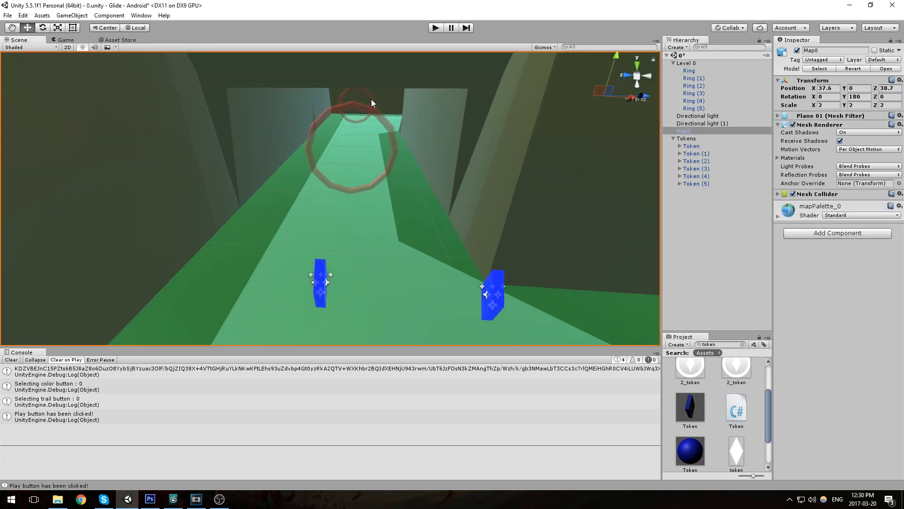
pyautogui.click(371, 99)
pyautogui.click(901, 88)
pyautogui.write('76')
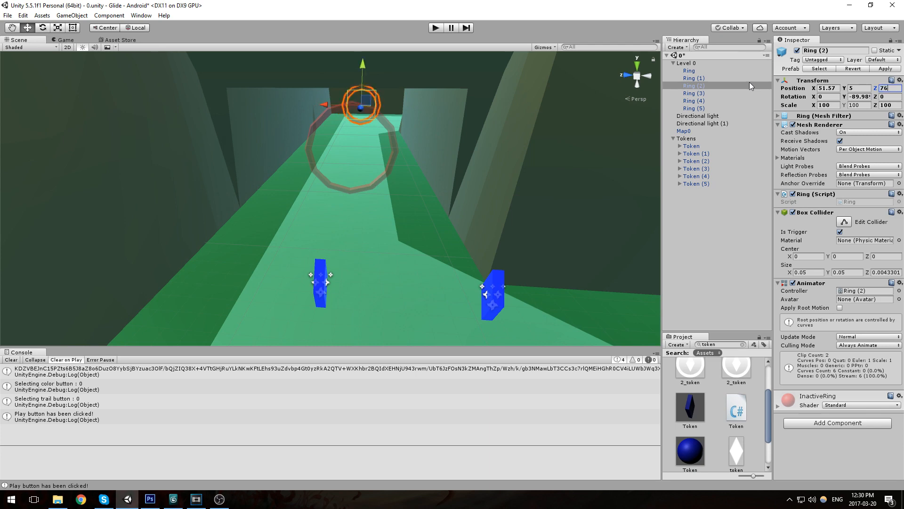
# Step: Move Token (5) along the second corridor past Ring (1), to X 23
pyautogui.click(324, 272)
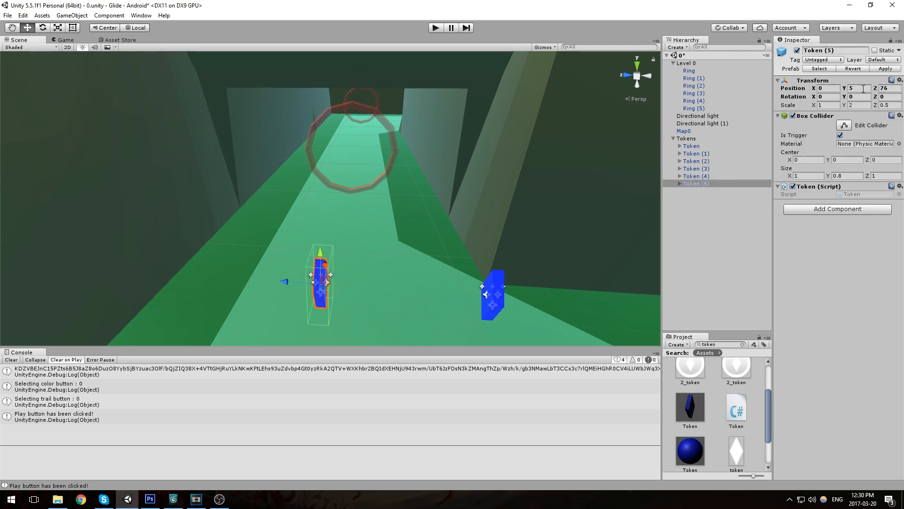
pyautogui.keyDown('alt'); pyautogui.moveTo(355, 253); pyautogui.dragTo(364, 247); pyautogui.keyUp('alt')
pyautogui.moveTo(267, 219); pyautogui.dragTo(355, 253, button='right')
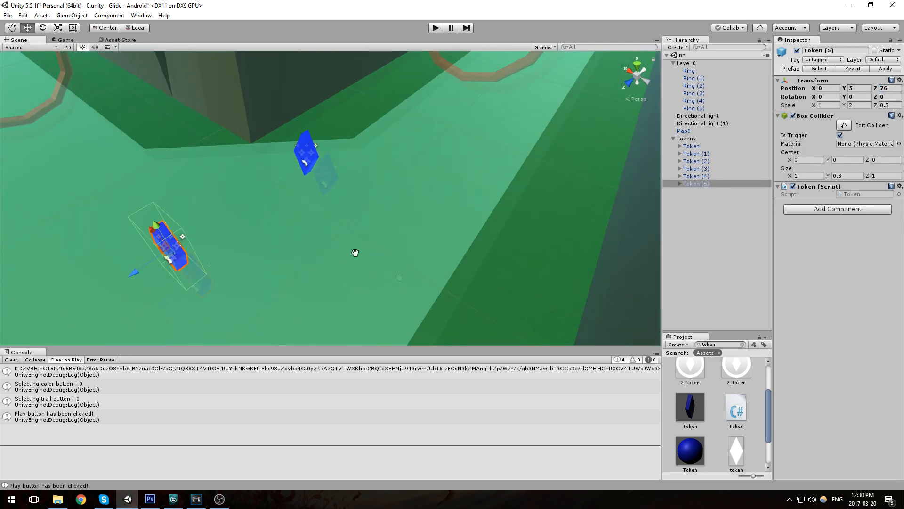
pyautogui.moveTo(355, 252); pyautogui.dragTo(464, 275, button='middle')
pyautogui.moveTo(345, 301); pyautogui.dragTo(43, 163)
pyautogui.moveTo(57, 165); pyautogui.dragTo(242, 270, button='middle')
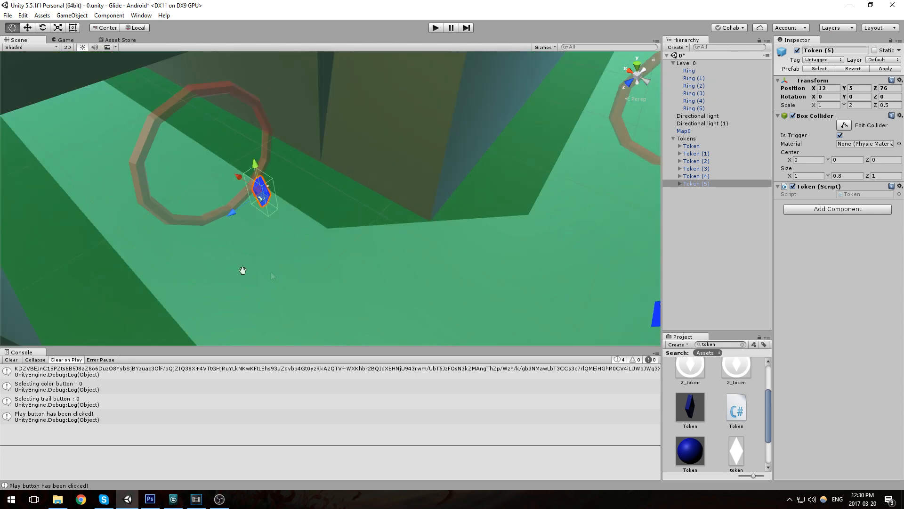
pyautogui.scroll(3, 221, 212)
pyautogui.keyDown('ctrl'); pyautogui.moveTo(226, 180); pyautogui.dragTo(865, 88); pyautogui.keyUp('ctrl')
pyautogui.press('f')
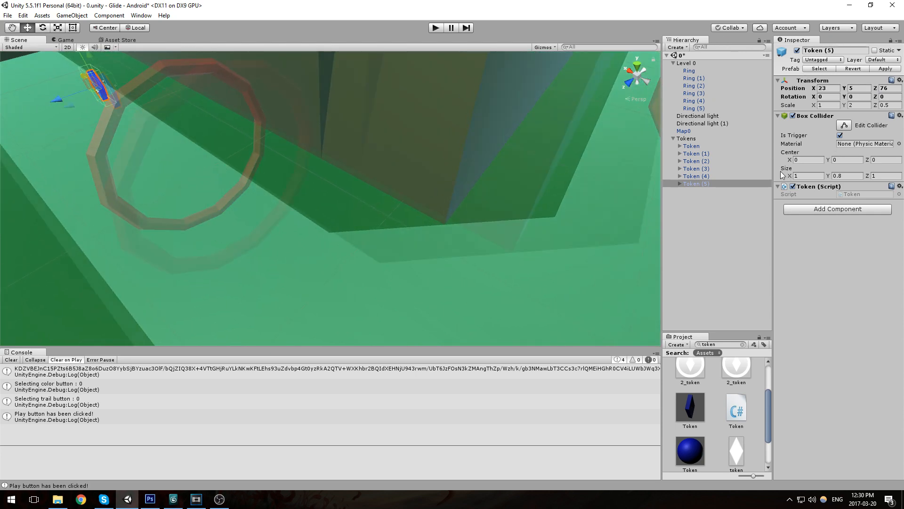
pyautogui.moveTo(226, 149); pyautogui.dragTo(277, 182, button='right')
pyautogui.moveTo(277, 182); pyautogui.dragTo(587, 229, button='middle')
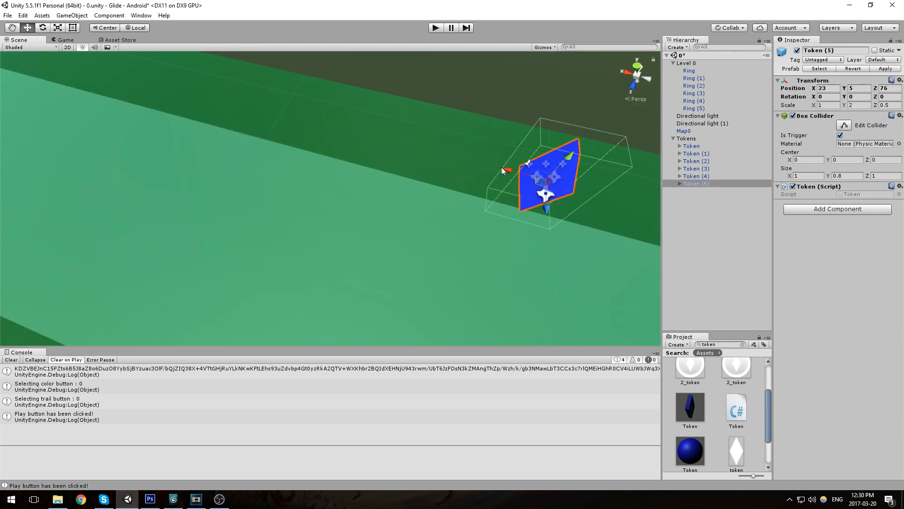
# Step: Extend the second corridor's token row with two copies of Token (5), bringing the newest to X 31, Z 76
pyautogui.moveTo(505, 171); pyautogui.dragTo(299, 145)
pyautogui.hotkey('ctrl', 'd')
pyautogui.moveTo(306, 147); pyautogui.dragTo(487, 195, button='middle')
pyautogui.keyDown('ctrl'); pyautogui.moveTo(458, 148); pyautogui.dragTo(151, 89); pyautogui.keyUp('ctrl')
pyautogui.moveTo(202, 89); pyautogui.dragTo(295, 128, button='middle')
pyautogui.moveTo(267, 152)
pyautogui.keyDown('ctrl'); pyautogui.mouseDown()
pyautogui.moveTo(213, 213)
pyautogui.moveTo(245, 200)
pyautogui.moveTo(267, 162)
pyautogui.mouseUp(); pyautogui.keyUp('ctrl')
pyautogui.hotkey('ctrl', 'd')
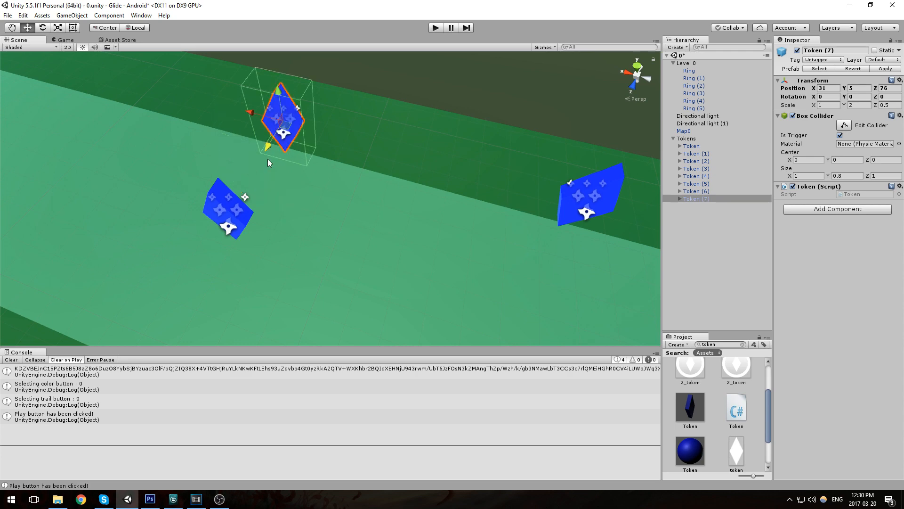
# Step: Move Token (7) farther along the second corridor, then duplicate it and place the copy at X 39
pyautogui.moveTo(279, 175); pyautogui.dragTo(329, 236, button='middle')
pyautogui.moveTo(301, 200); pyautogui.dragTo(344, 212, button='right')
pyautogui.moveTo(344, 212); pyautogui.dragTo(411, 218, button='middle')
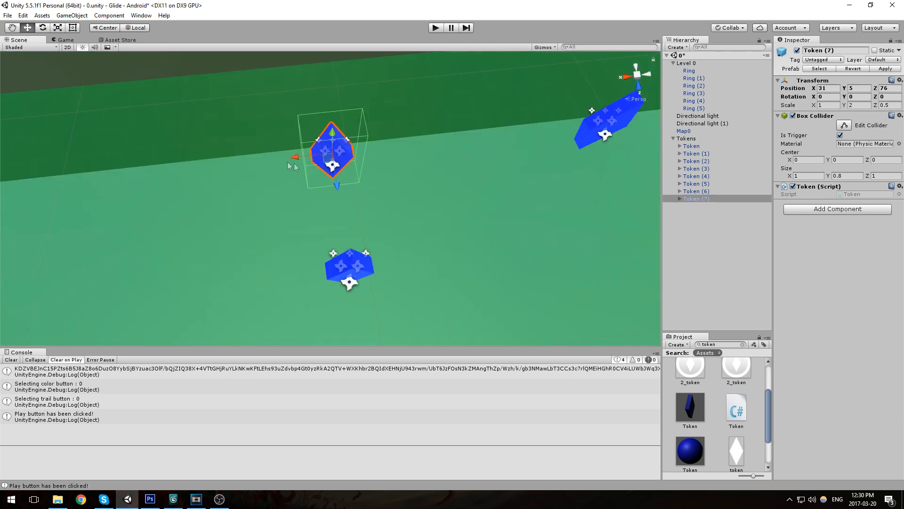
pyautogui.keyDown('ctrl'); pyautogui.moveTo(289, 165); pyautogui.dragTo(50, 177); pyautogui.keyUp('ctrl')
pyautogui.moveTo(207, 161); pyautogui.dragTo(416, 153, button='middle')
pyautogui.hotkey('ctrl', 'd')
pyautogui.keyDown('ctrl'); pyautogui.moveTo(259, 177); pyautogui.dragTo(7, 194); pyautogui.keyUp('ctrl')
pyautogui.moveTo(197, 177); pyautogui.dragTo(376, 168, button='middle')
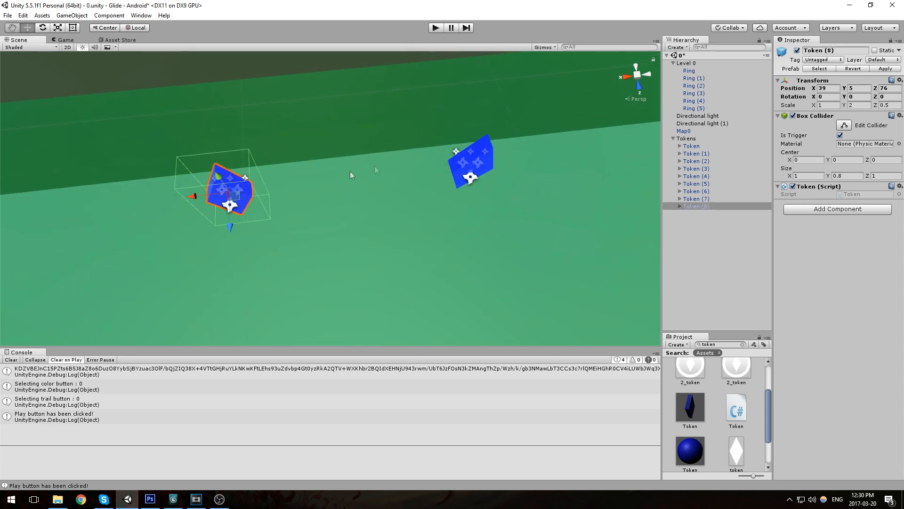
# Step: Move Token (8) to X 40 and shift it across the corridor to Z 75
pyautogui.keyDown('ctrl'); pyautogui.moveTo(189, 199); pyautogui.dragTo(161, 137); pyautogui.keyUp('ctrl')
pyautogui.scroll(-3, 264, 180)
pyautogui.scroll(2, 283, 198)
pyautogui.moveTo(284, 199); pyautogui.dragTo(501, 144, button='right')
pyautogui.scroll(-2, 354, 246)
pyautogui.moveTo(354, 246); pyautogui.dragTo(367, 90, button='middle')
pyautogui.scroll(-4, 330, 141)
pyautogui.moveTo(238, 209); pyautogui.dragTo(280, 179, button='middle')
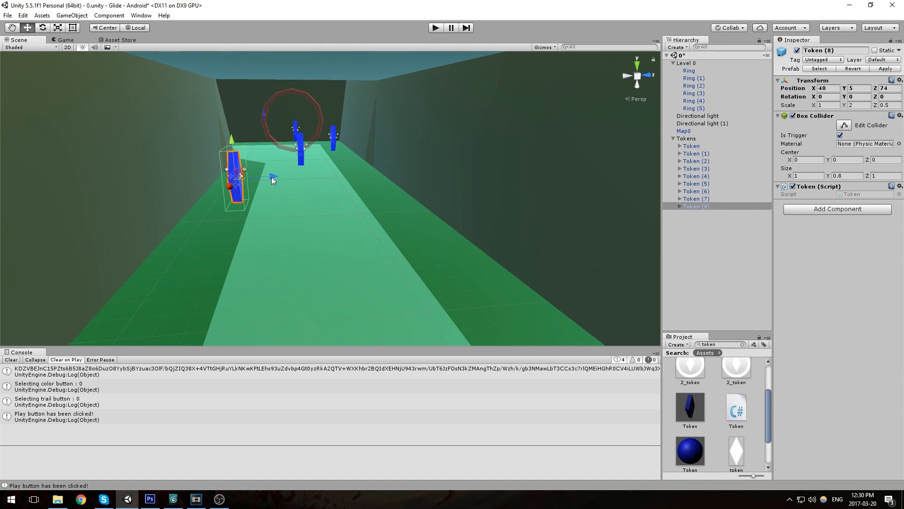
pyautogui.keyDown('ctrl'); pyautogui.moveTo(273, 180); pyautogui.dragTo(297, 182); pyautogui.keyUp('ctrl')
pyautogui.moveTo(333, 160); pyautogui.dragTo(313, 190, button='right')
pyautogui.scroll(-2, 322, 169)
pyautogui.moveTo(313, 190); pyautogui.dragTo(302, 208, button='middle')
# Step: Duplicate Token (8) and move the copy farther along the second corridor with a slight sideways shift
pyautogui.hotkey('ctrl', 'd')
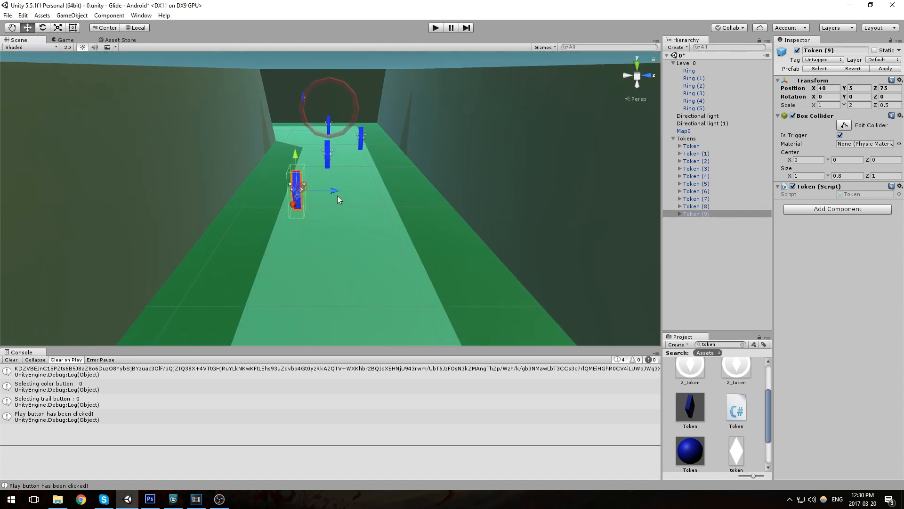
pyautogui.keyDown('ctrl'); pyautogui.moveTo(334, 195); pyautogui.dragTo(351, 195); pyautogui.keyUp('ctrl')
pyautogui.moveTo(329, 155); pyautogui.dragTo(252, 208, button='right')
pyautogui.keyDown('ctrl'); pyautogui.moveTo(225, 233); pyautogui.dragTo(164, 274); pyautogui.keyUp('ctrl')
# Step: Shift Token (8) sideways in the corridor to Z 74
pyautogui.click(223, 214)
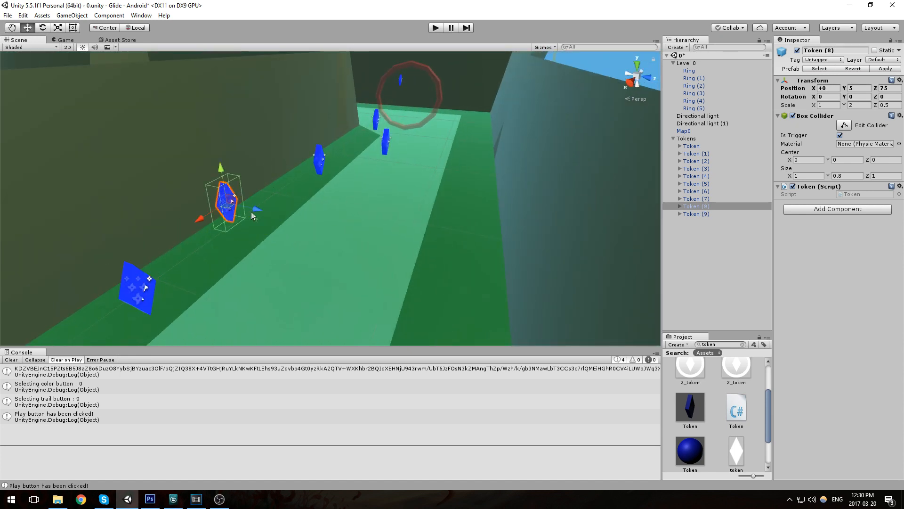
pyautogui.moveTo(247, 210); pyautogui.dragTo(398, 134, button='middle')
pyautogui.scroll(-3, 398, 135)
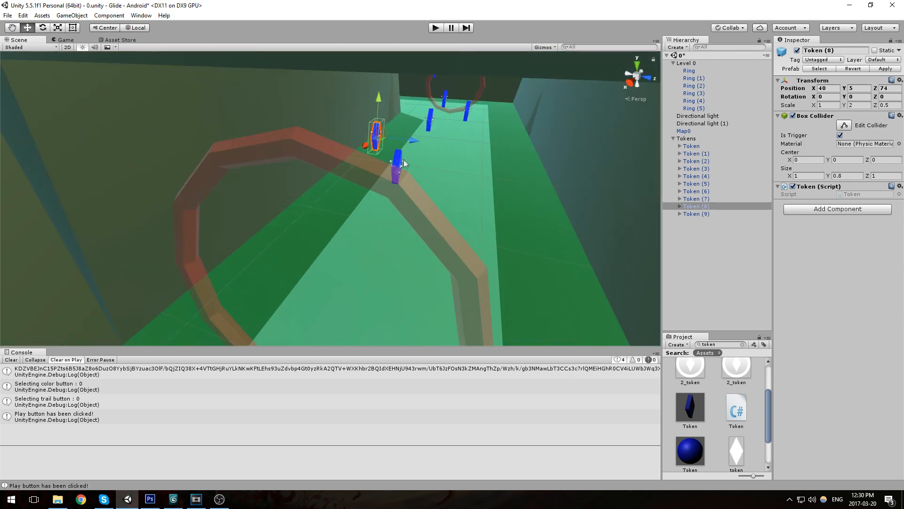
# Step: Duplicate Token (8) and place the copy in the open bend beyond the covered passage, at X 58, Z 68
pyautogui.moveTo(372, 163); pyautogui.dragTo(400, 160, button='right')
pyautogui.moveTo(400, 160); pyautogui.dragTo(429, 139, button='middle')
pyautogui.scroll(-4, 427, 140)
pyautogui.scroll(-4, 426, 140)
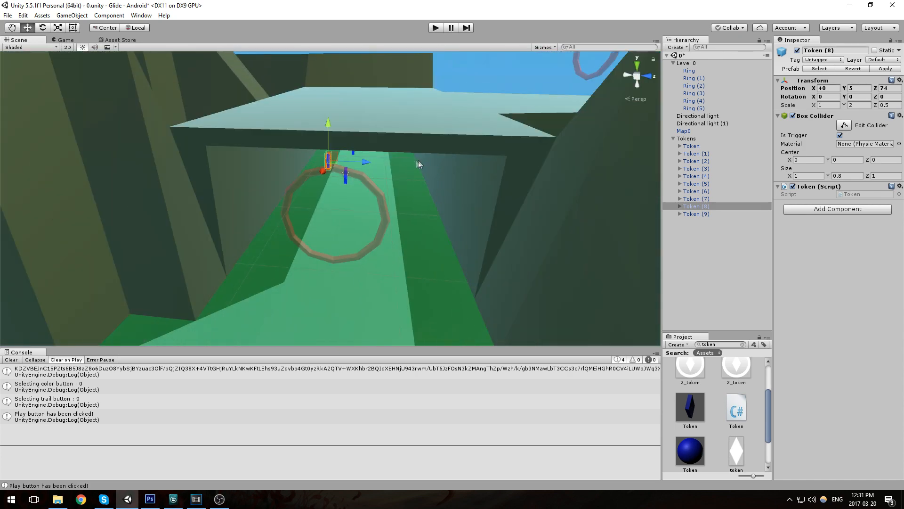
pyautogui.moveTo(419, 165); pyautogui.dragTo(305, 214, button='right')
pyautogui.scroll(-5, 330, 198)
pyautogui.moveTo(355, 189); pyautogui.dragTo(473, 216, button='right')
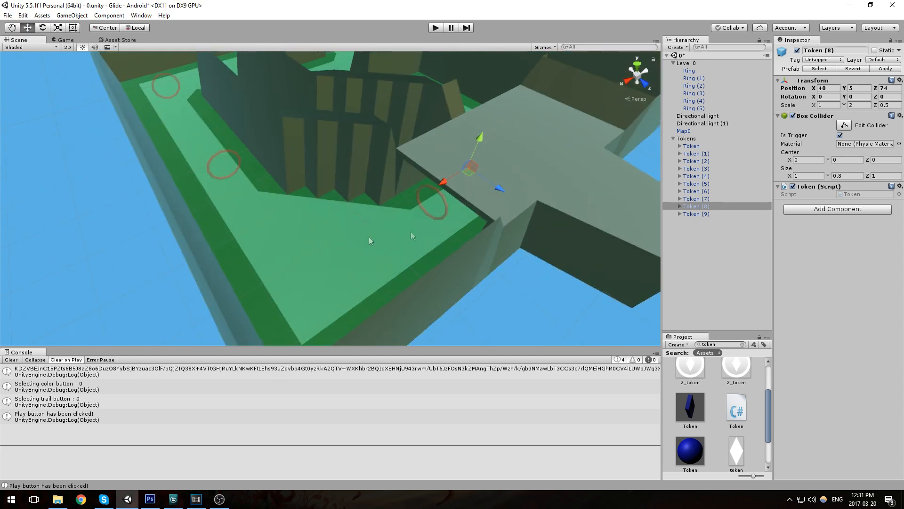
pyautogui.hotkey('ctrl', 'd')
pyautogui.moveTo(466, 183); pyautogui.dragTo(385, 237)
pyautogui.moveTo(386, 237); pyautogui.dragTo(453, 278, button='right')
pyautogui.moveTo(417, 257); pyautogui.dragTo(433, 282, button='middle')
pyautogui.moveTo(400, 219); pyautogui.dragTo(350, 198)
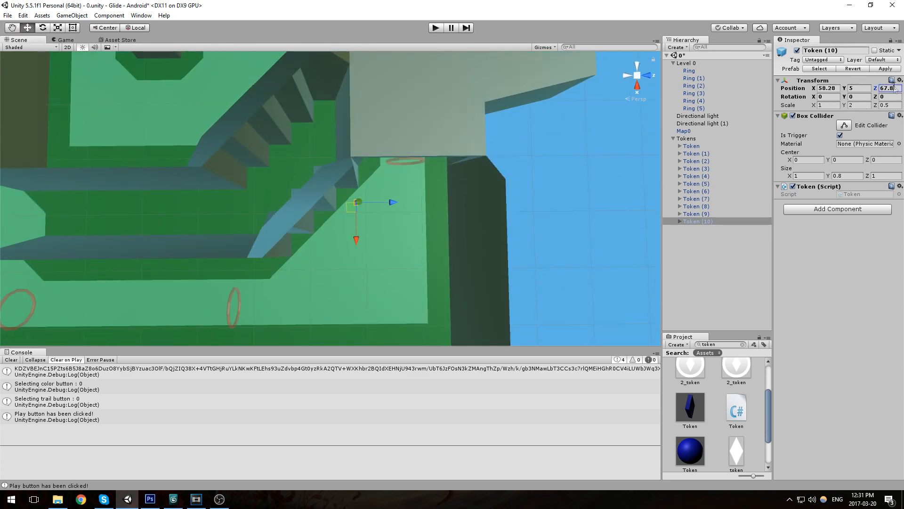
pyautogui.write('68')
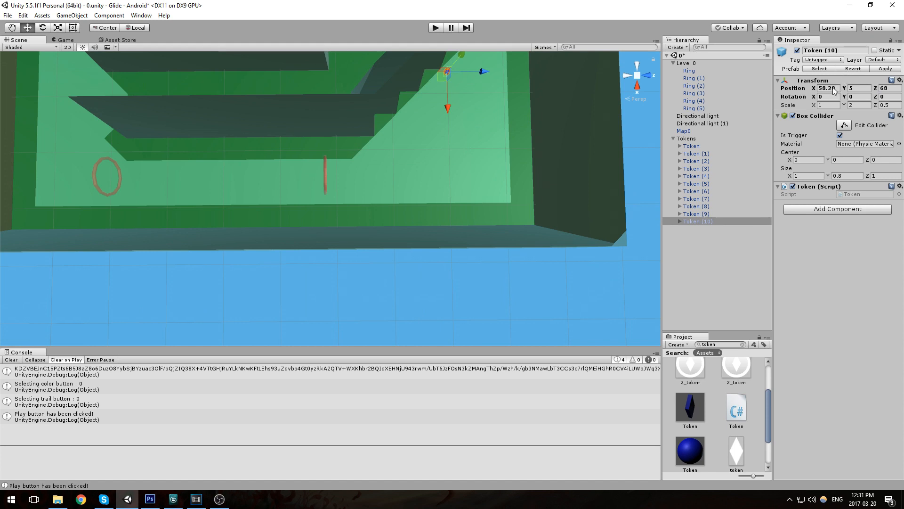
pyautogui.click(833, 88)
pyautogui.write('58')
# Step: Duplicate Token (10) and its copy to lead the tokens from the open bend toward the inner corridor
pyautogui.moveTo(473, 154); pyautogui.dragTo(395, 164, button='middle')
pyautogui.scroll(3, 363, 212)
pyautogui.scroll(3, 395, 164)
pyautogui.hotkey('ctrl', 'd')
pyautogui.moveTo(397, 153); pyautogui.dragTo(254, 92)
pyautogui.hotkey('ctrl', 'd')
pyautogui.moveTo(391, 197); pyautogui.dragTo(475, 286, button='middle')
pyautogui.keyDown('alt'); pyautogui.moveTo(325, 155); pyautogui.dragTo(416, 176); pyautogui.keyUp('alt')
pyautogui.moveTo(416, 176); pyautogui.dragTo(460, 211, button='middle')
# Step: Duplicate Token (12) and move the copy into the narrow walled inner corridor to start a new row
pyautogui.hotkey('ctrl', 'd')
pyautogui.keyDown('alt'); pyautogui.moveTo(488, 204); pyautogui.dragTo(533, 288); pyautogui.keyUp('alt')
pyautogui.moveTo(527, 328); pyautogui.dragTo(507, 246, button='middle')
pyautogui.moveTo(490, 177); pyautogui.dragTo(407, 304, button='middle')
pyautogui.keyDown('ctrl'); pyautogui.moveTo(364, 274); pyautogui.dragTo(347, 199); pyautogui.keyUp('ctrl')
pyautogui.keyDown('ctrl'); pyautogui.moveTo(366, 231); pyautogui.dragTo(226, 120); pyautogui.keyUp('ctrl')
pyautogui.moveTo(226, 120); pyautogui.dragTo(383, 201, button='middle')
# Step: Add five more token copies along the inner corridor, completing an evenly spaced row of six
pyautogui.hotkey('ctrl', 'd')
pyautogui.keyDown('ctrl'); pyautogui.moveTo(340, 170); pyautogui.dragTo(424, 246); pyautogui.keyUp('ctrl')
pyautogui.hotkey('ctrl', 'd')
pyautogui.hotkey('ctrl', 'd')
pyautogui.hotkey('ctrl', 'd')
pyautogui.hotkey('ctrl', 'd')
# Step: Add three token copies across the inner yard beyond the corridor, placing the newest at X 25, Z 56
pyautogui.hotkey('ctrl', 'd')
pyautogui.keyDown('ctrl'); pyautogui.moveTo(368, 242); pyautogui.dragTo(487, 124); pyautogui.keyUp('ctrl')
pyautogui.hotkey('ctrl', 'd')
pyautogui.hotkey('ctrl', 'd')
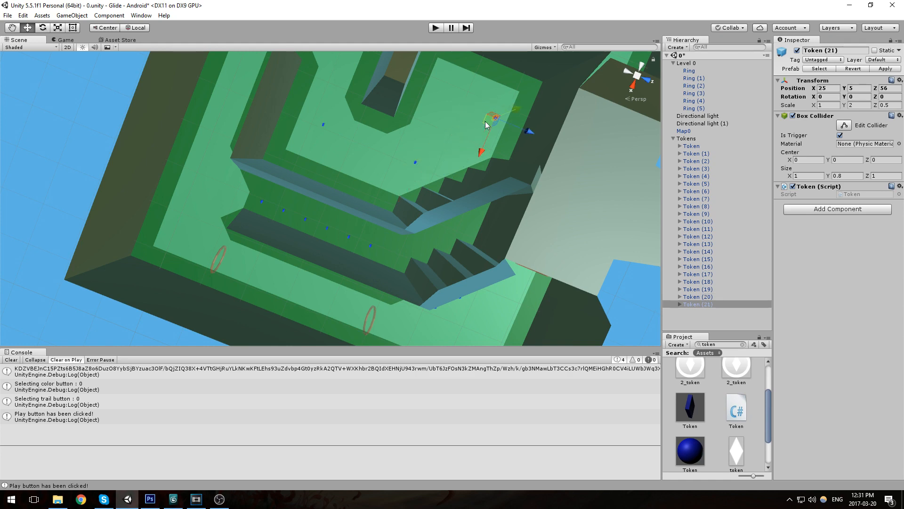
# Step: Duplicate Token (19), move the copy into the passage between the two inner walls, save the scene and clear the asset search
pyautogui.moveTo(437, 138); pyautogui.dragTo(476, 246, button='middle')
pyautogui.click(435, 255)
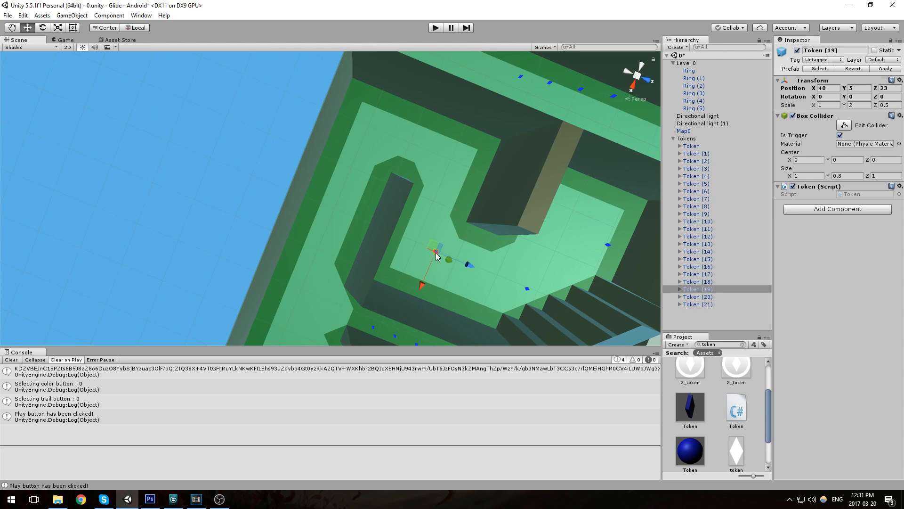
pyautogui.hotkey('ctrl', 'd')
pyautogui.keyDown('ctrl'); pyautogui.moveTo(433, 247); pyautogui.dragTo(469, 139); pyautogui.keyUp('ctrl')
pyautogui.hotkey('ctrl', 's')
pyautogui.click(590, 123)
pyautogui.click(742, 346)
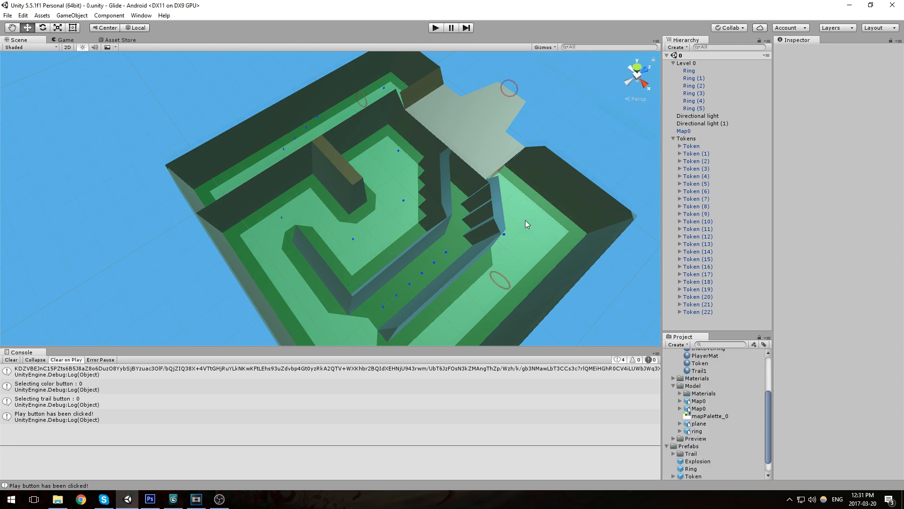
# Step: Collapse the Artwork folder, expand Scenes and open the Preloader scene
pyautogui.keyDown('alt'); pyautogui.moveTo(525, 219); pyautogui.dragTo(558, 207); pyautogui.keyUp('alt')
pyautogui.scroll(-1, 744, 405)
pyautogui.scroll(3, 687, 423)
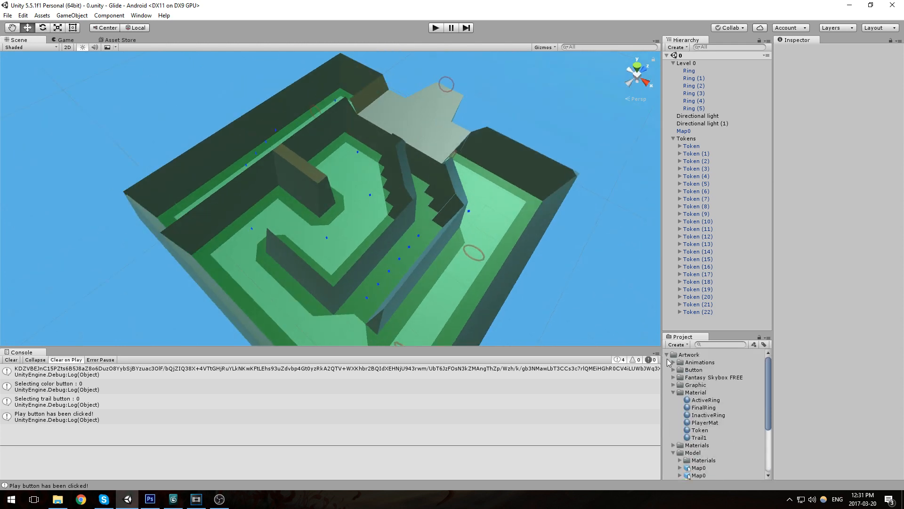
pyautogui.click(667, 355)
pyautogui.click(667, 378)
pyautogui.click(666, 377)
pyautogui.click(667, 370)
pyautogui.click(698, 415)
pyautogui.doubleClick(697, 416)
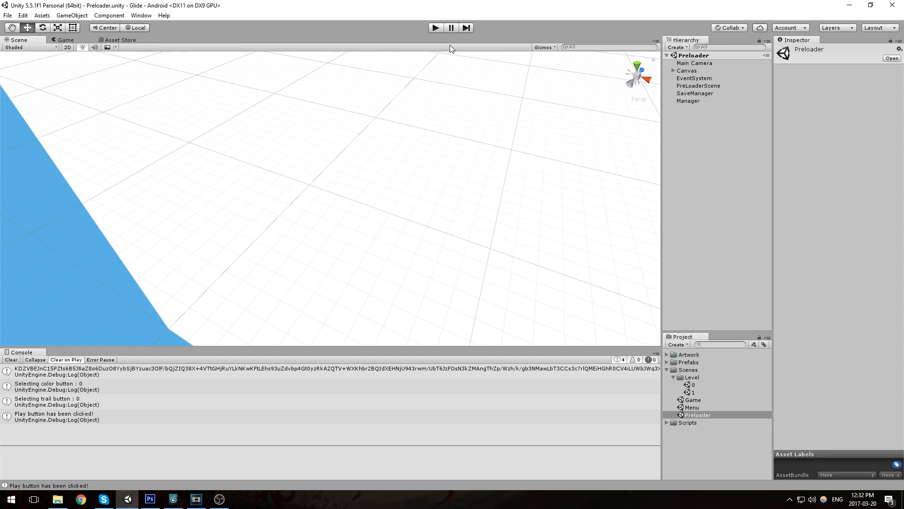
# Step: Run the game from the Preloader scene to check the main menu, and stop it
pyautogui.press('super+e')
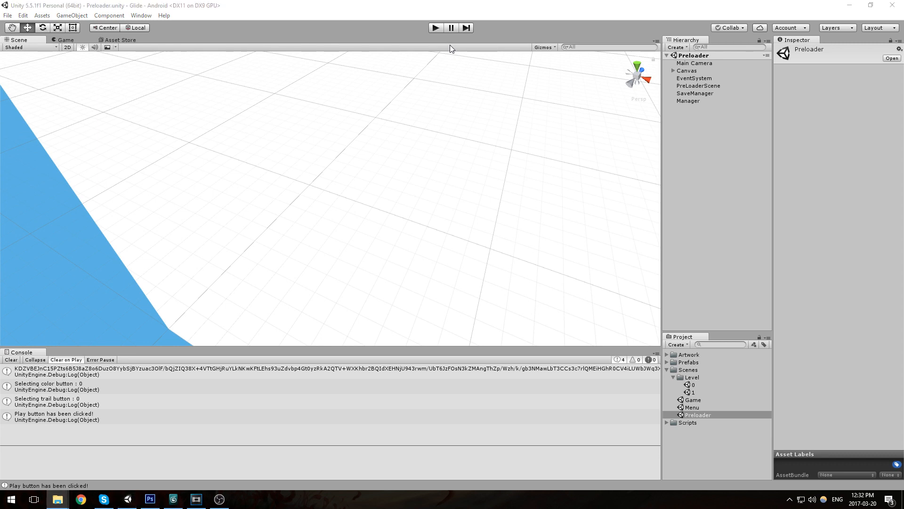
pyautogui.click(436, 28)
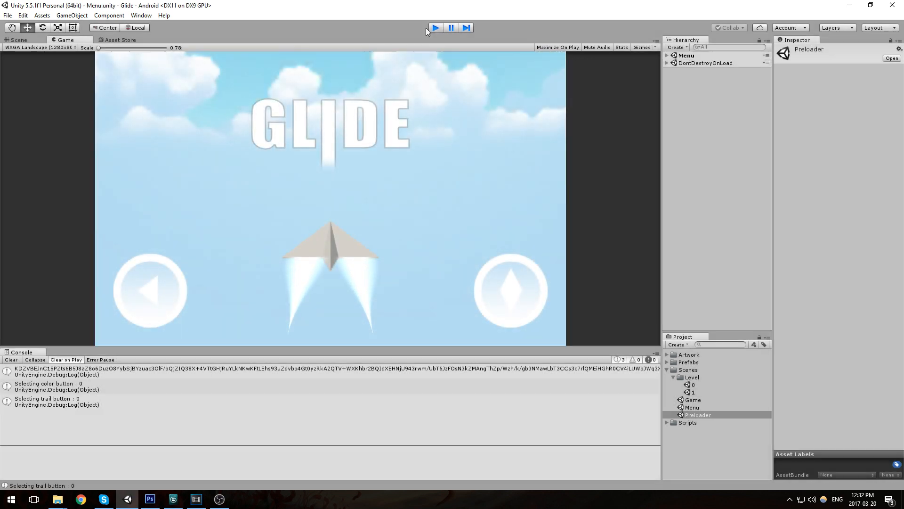
pyautogui.click(435, 27)
# Step: Set the Unity Remote device to Any Android Device in the Editor project settings
pyautogui.click(7, 15)
pyautogui.moveTo(22, 15)
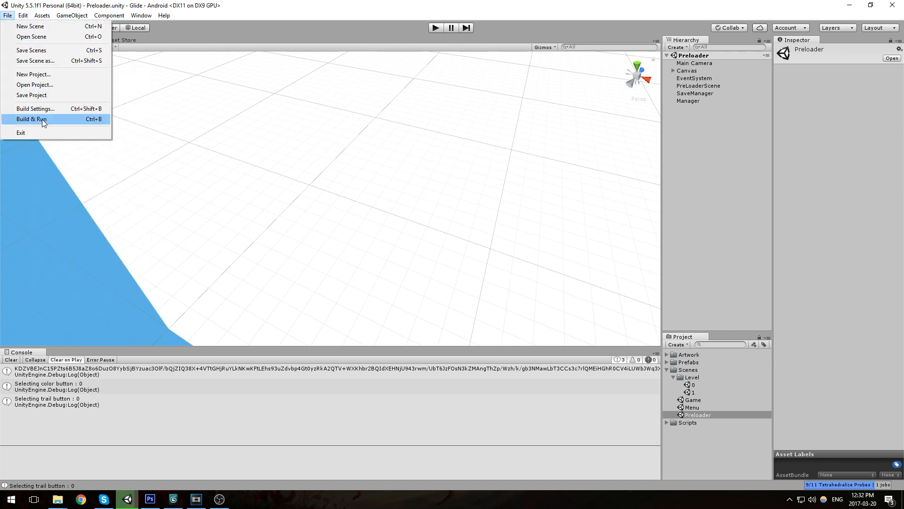
pyautogui.moveTo(70, 250)
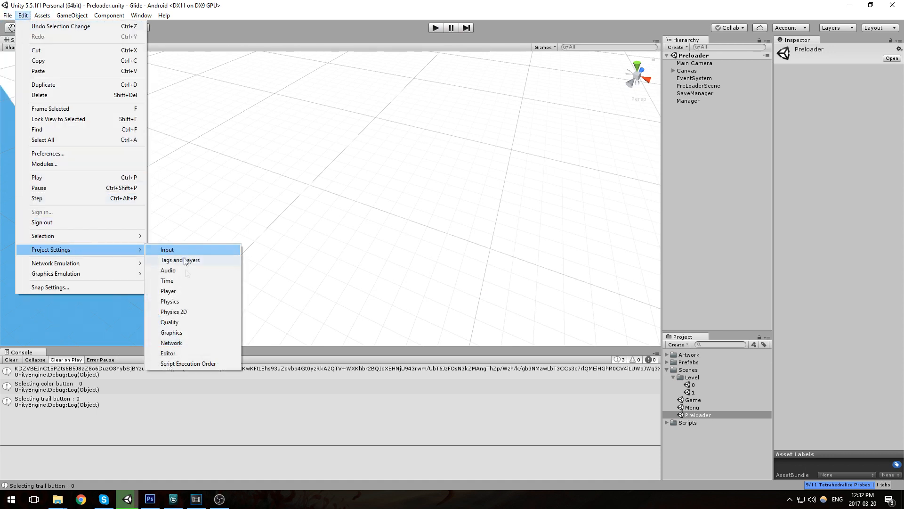
pyautogui.click(168, 352)
pyautogui.click(850, 82)
pyautogui.click(841, 102)
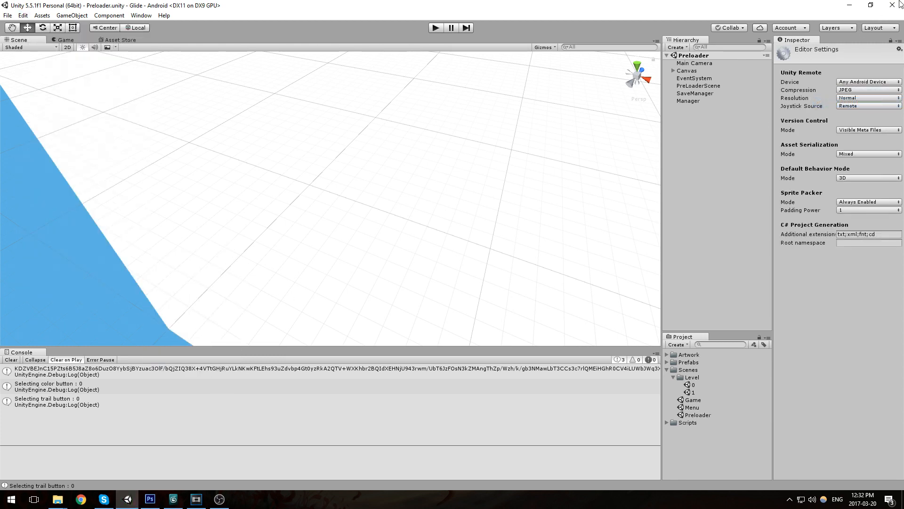
# Step: Close and relaunch Unity, and reopen the Glide project
pyautogui.click(900, 4)
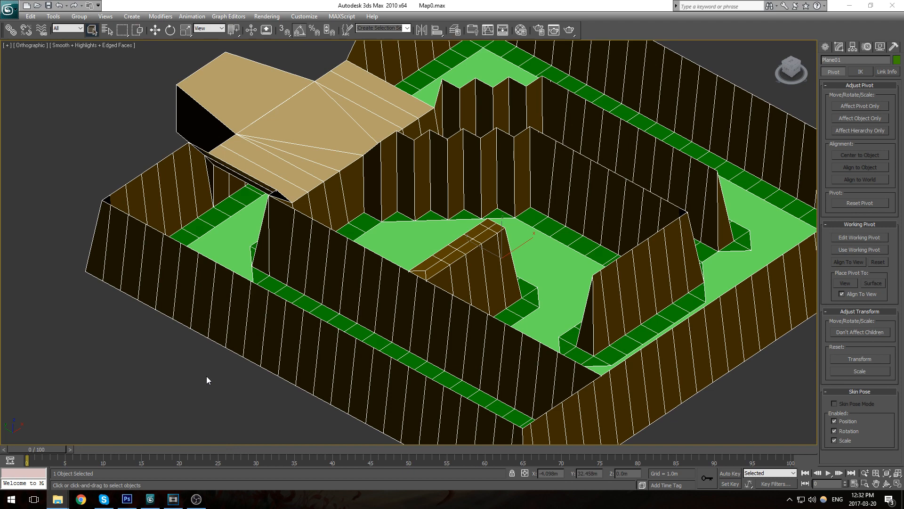
pyautogui.press('super')
pyautogui.write('unity')
pyautogui.press('Return')
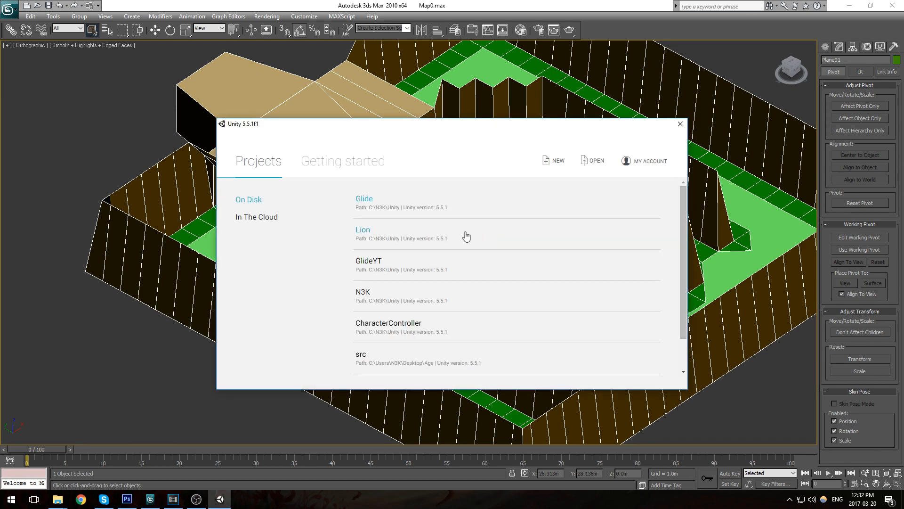
pyautogui.click(367, 200)
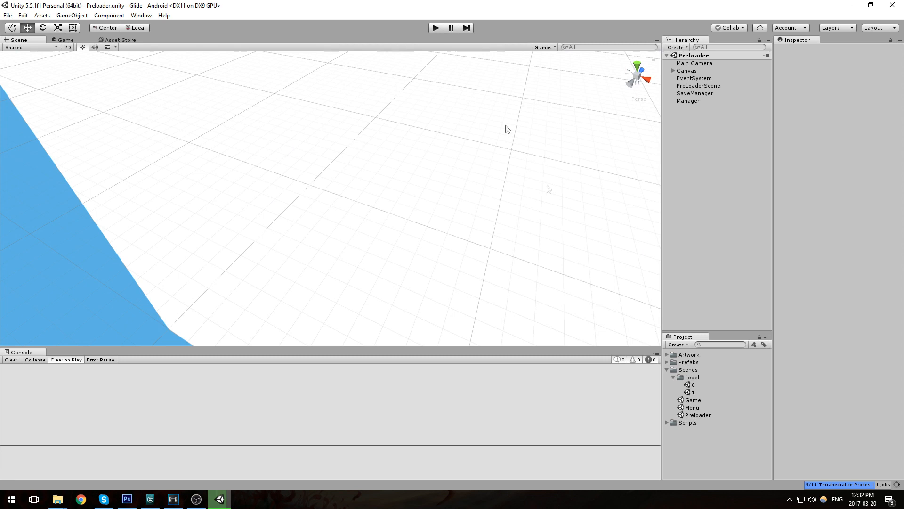
# Step: Run the game again, stop it and inspect the first console error in the MenuScene script, returning to Unity
pyautogui.click(435, 28)
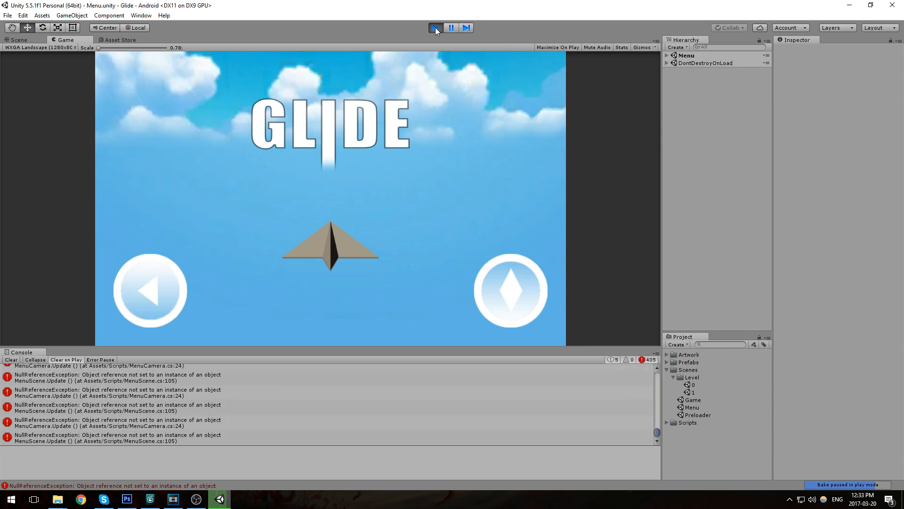
pyautogui.click(435, 27)
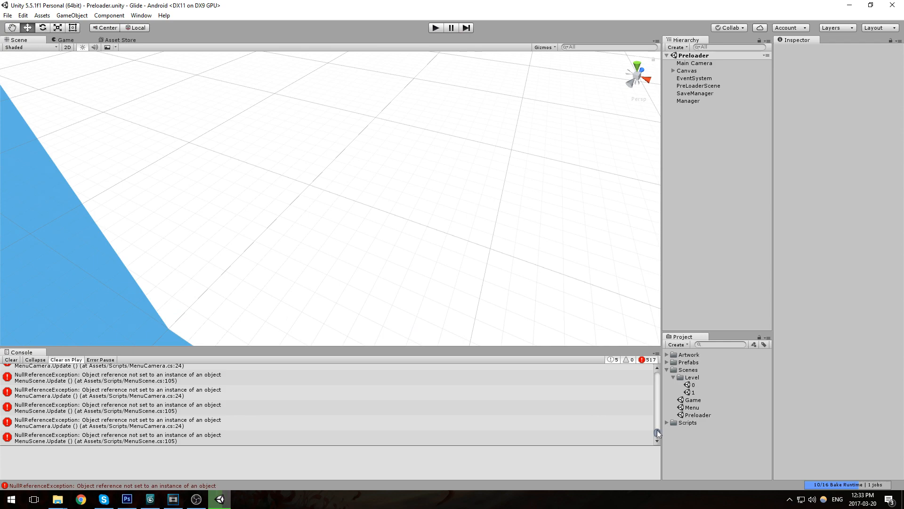
pyautogui.moveTo(657, 430); pyautogui.dragTo(659, 372)
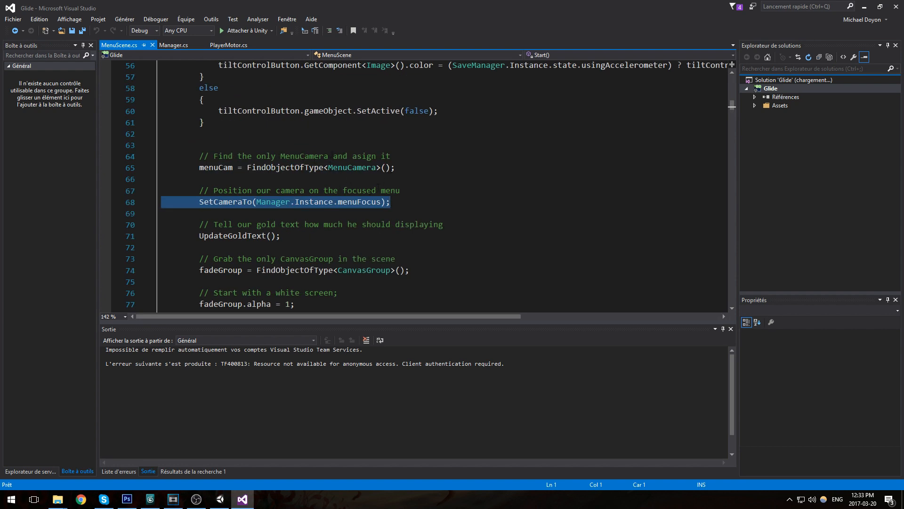
pyautogui.hotkey('alt', 'Tab')
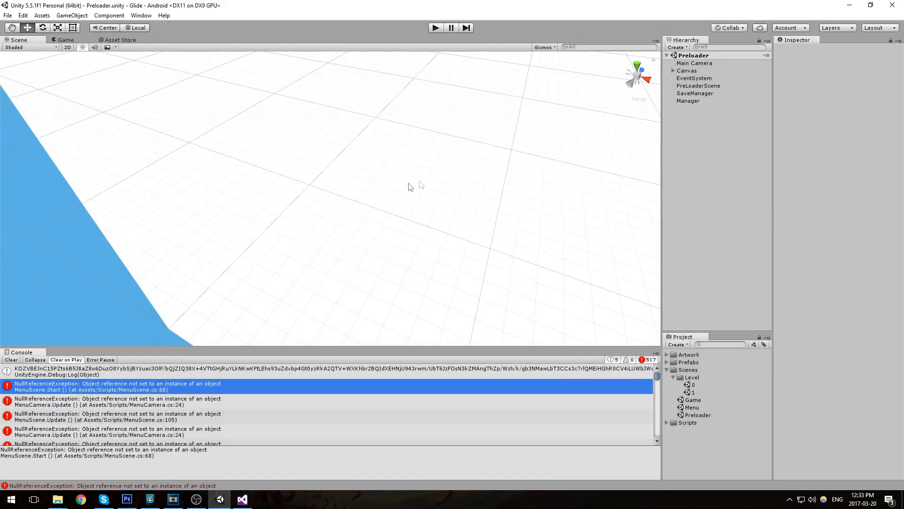
# Step: Clear the console, play the game from the Preloader into level 0, and stop it
pyautogui.click(11, 360)
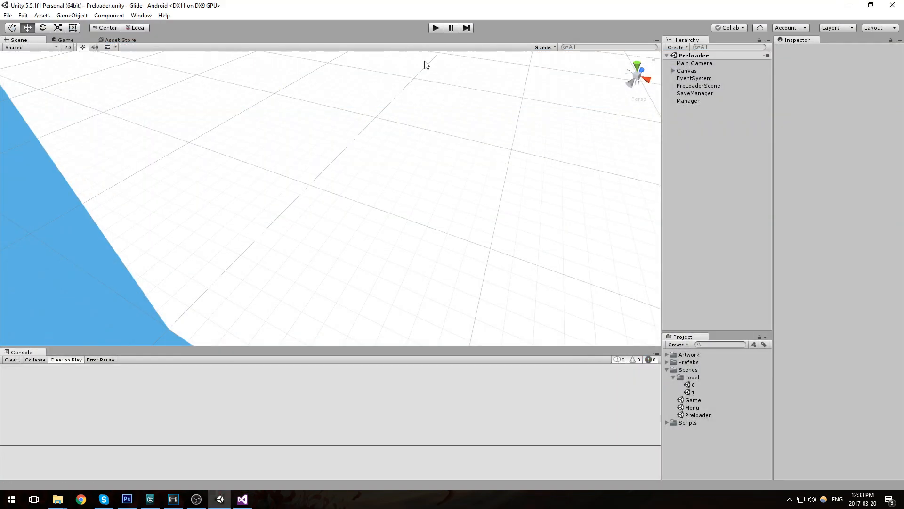
pyautogui.click(435, 28)
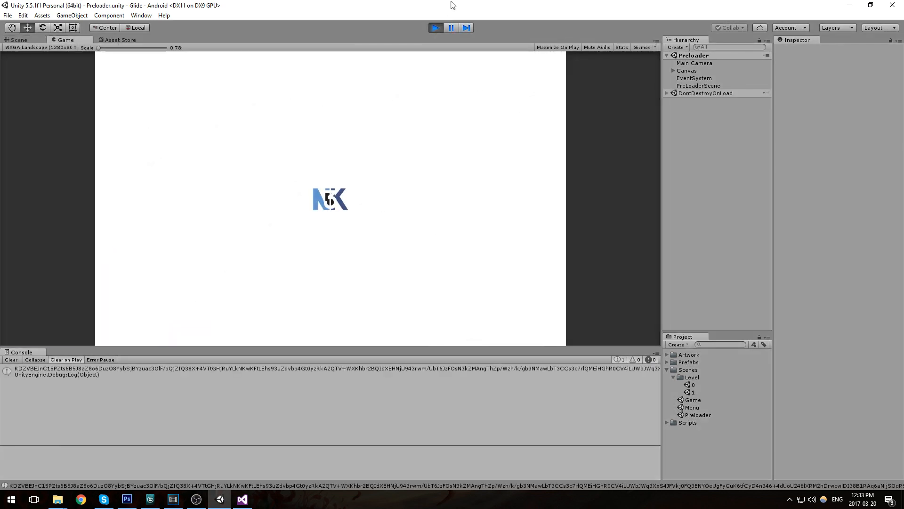
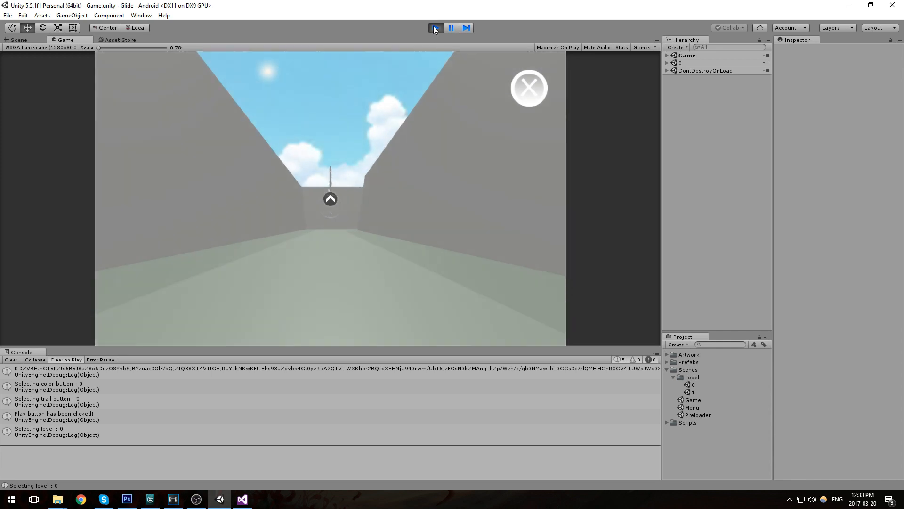
pyautogui.click(436, 27)
# Step: Open level scene 0 and frame the Tokens group in the scene view
pyautogui.doubleClick(689, 385)
pyautogui.doubleClick(711, 93)
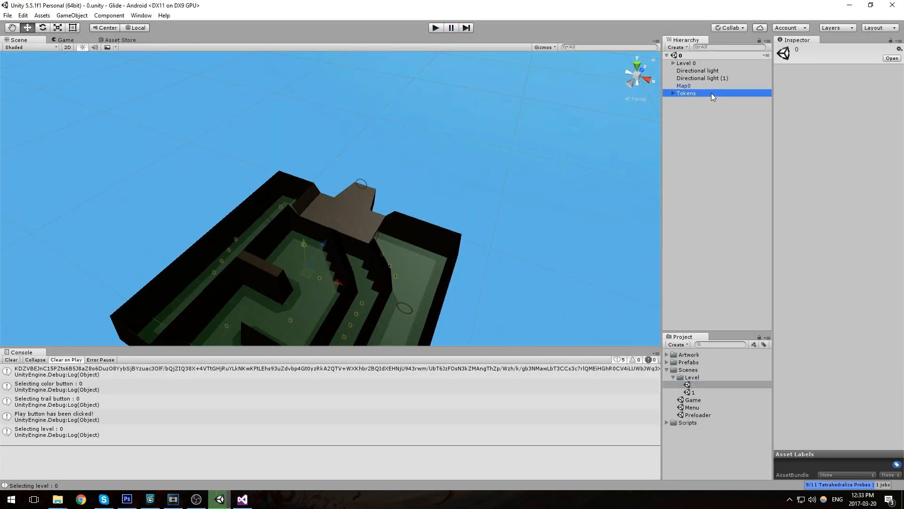
pyautogui.click(691, 64)
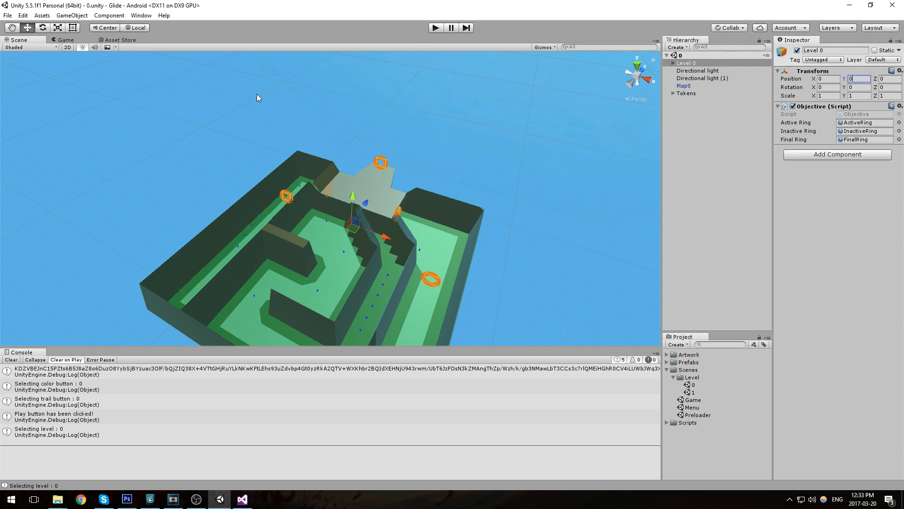
pyautogui.write('-5')
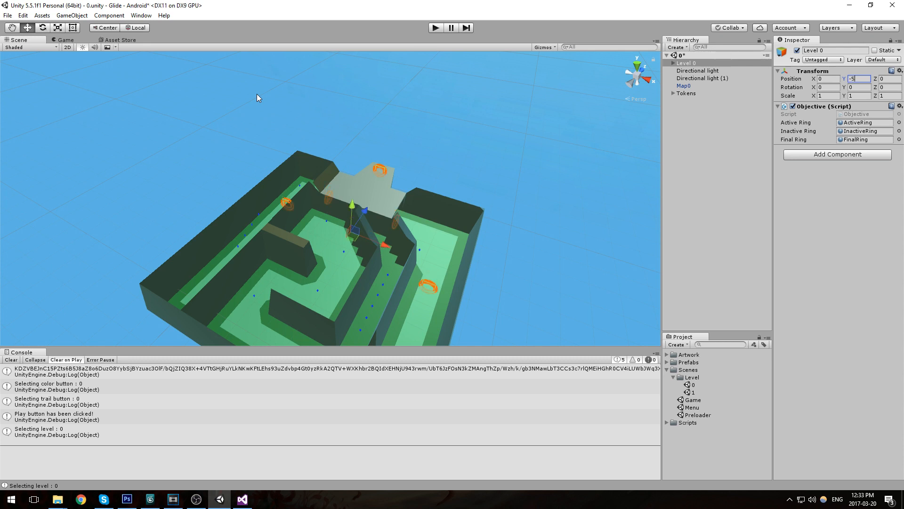
pyautogui.hotkey('ctrl', 's')
# Step: Select Level 0, Map0 and Tokens together and set their Y position to -5
pyautogui.click(689, 94)
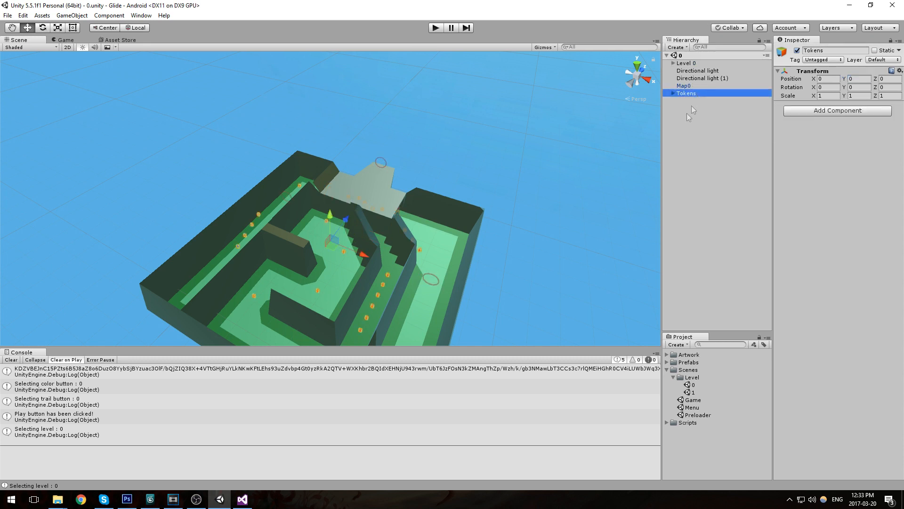
pyautogui.click(691, 86)
pyautogui.click(674, 63)
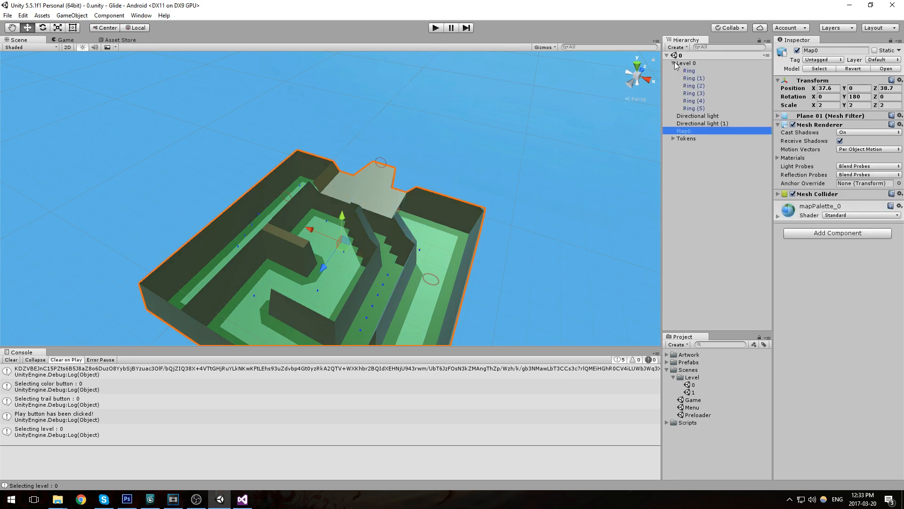
pyautogui.keyDown('ctrl'); pyautogui.click(682, 63); pyautogui.keyUp('ctrl')
pyautogui.keyDown('ctrl'); pyautogui.click(688, 139); pyautogui.keyUp('ctrl')
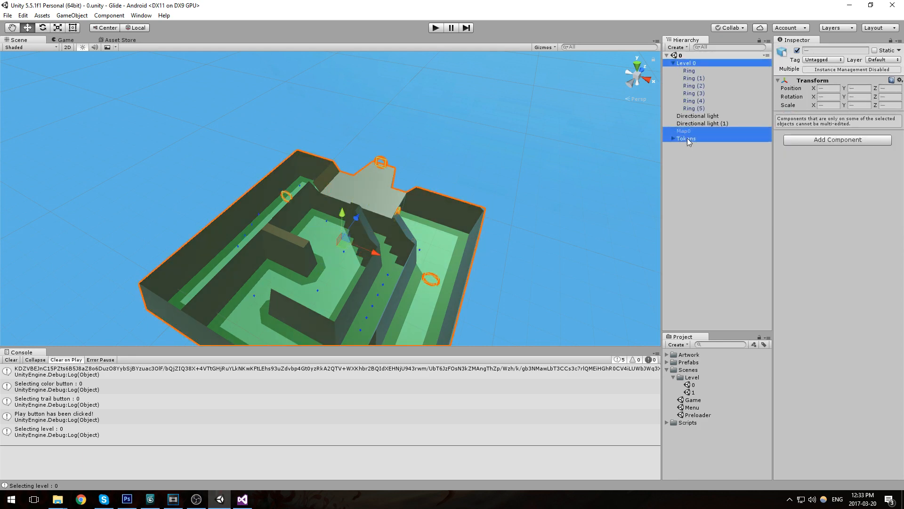
pyautogui.click(865, 88)
pyautogui.write('-5')
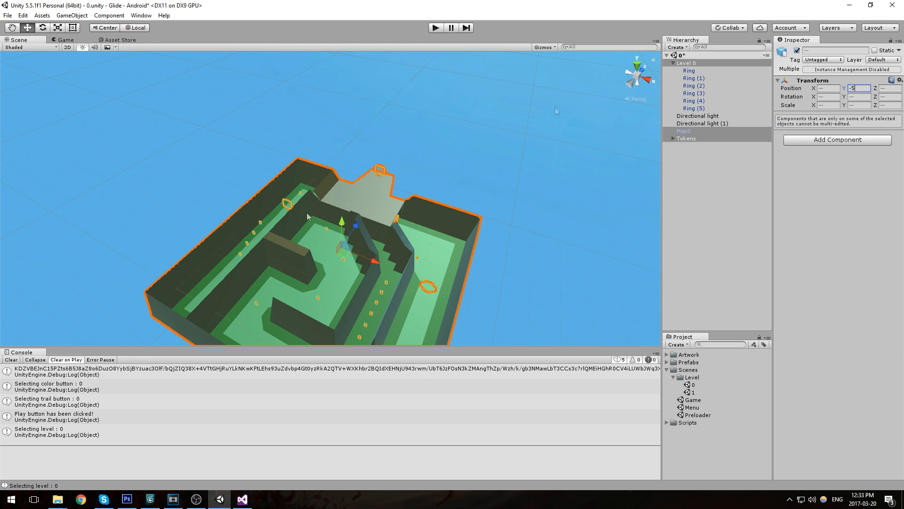
pyautogui.click(484, 126)
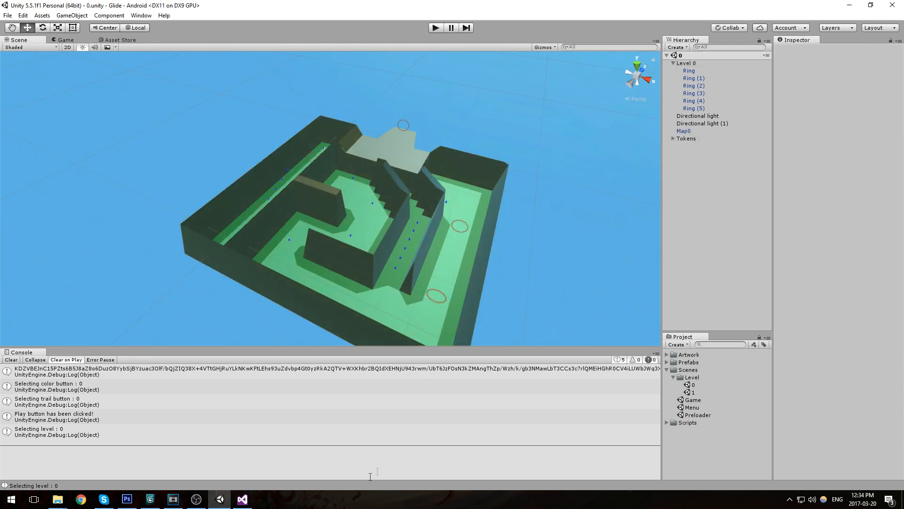
# Step: Open the Preloader scene, play the game into level 0 to test the lowered map, and stop it
pyautogui.doubleClick(698, 414)
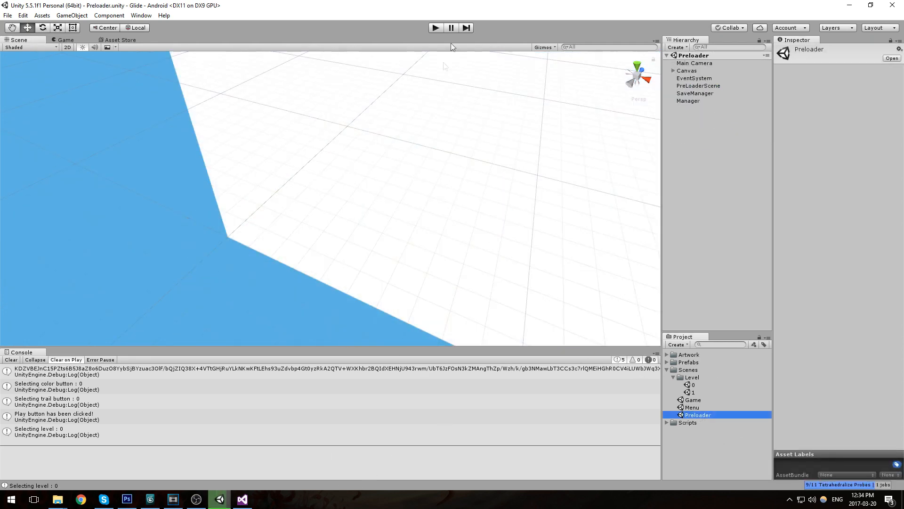
pyautogui.click(436, 28)
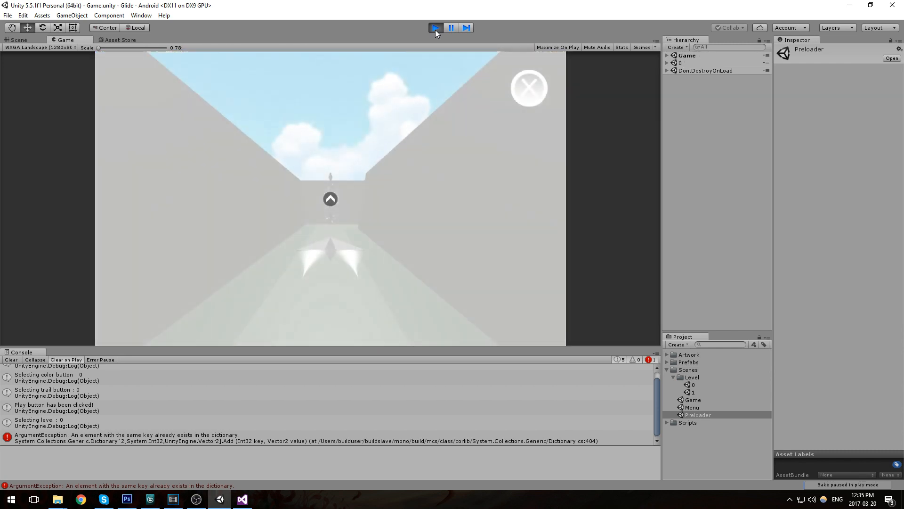
pyautogui.click(435, 30)
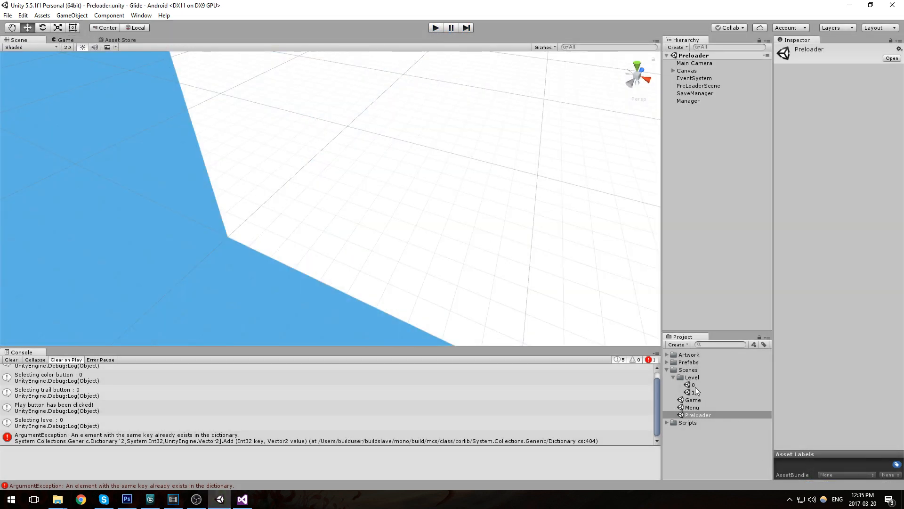
# Step: Reopen level scene 0 and rotate Directional light (1) freehand to about X 176, Y 75, Z 15
pyautogui.doubleClick(694, 385)
pyautogui.click(700, 78)
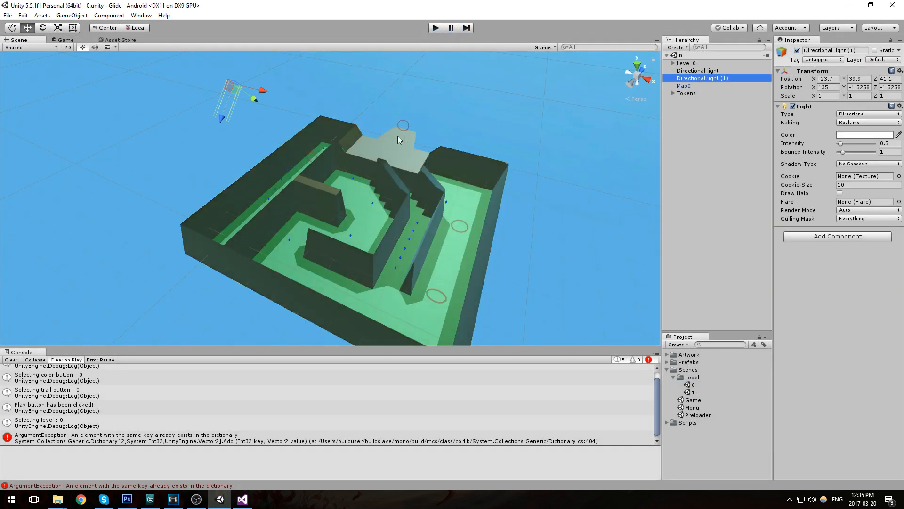
pyautogui.moveTo(208, 86); pyautogui.dragTo(142, 125)
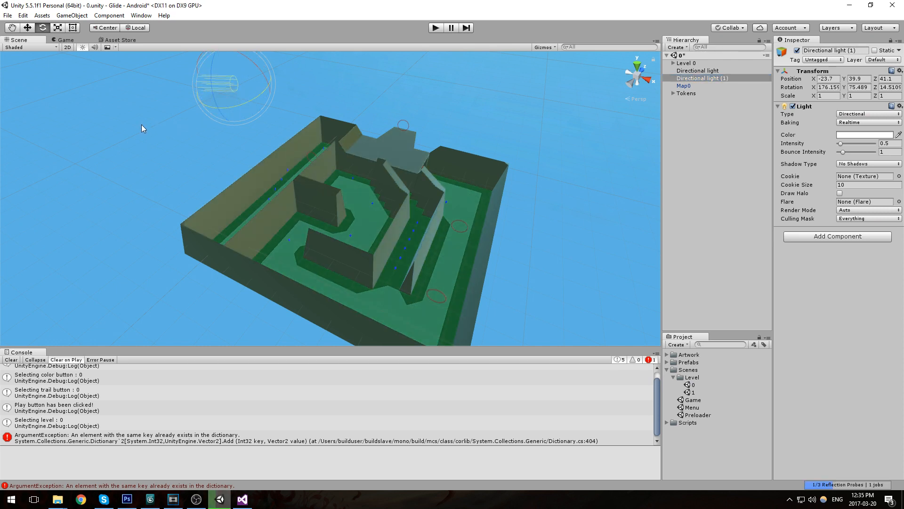
# Step: Set the rotation of Directional light (1) to X 180, Y 70, Z 0
pyautogui.click(703, 72)
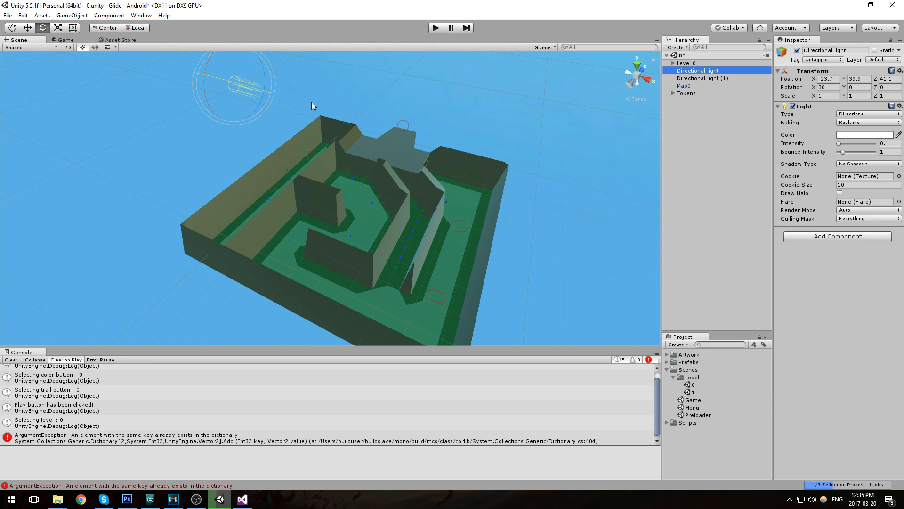
pyautogui.click(702, 78)
pyautogui.moveTo(363, 183); pyautogui.dragTo(416, 197, button='middle')
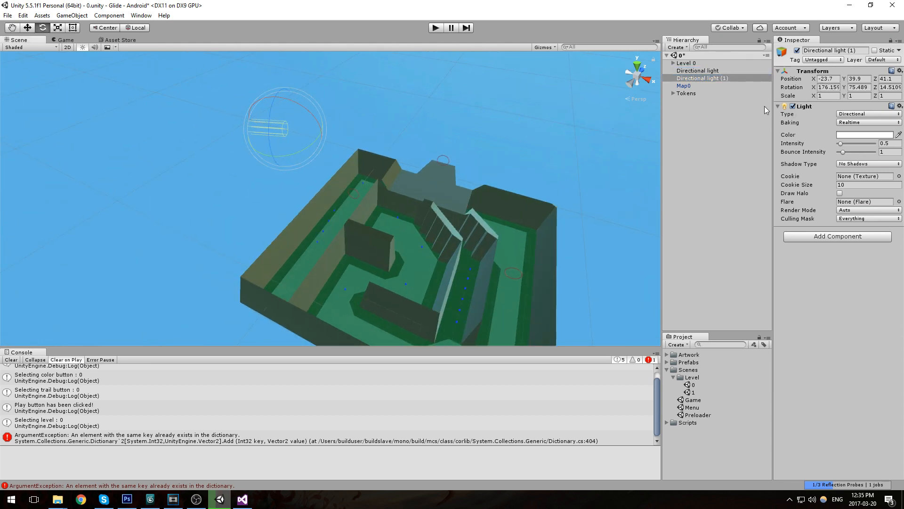
pyautogui.write('180')
pyautogui.press('Tab')
pyautogui.write('70')
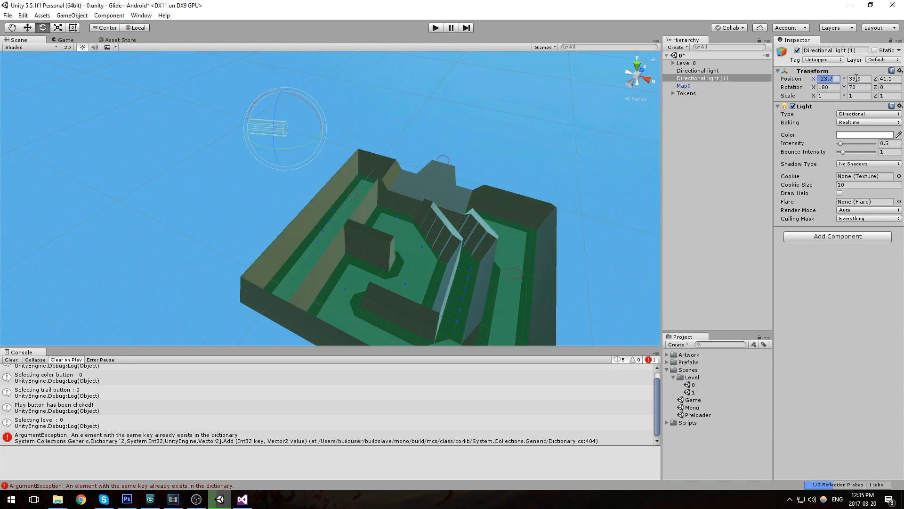
# Step: Delete the original Directional light and duplicate Directional light (1) three times
pyautogui.click(719, 72)
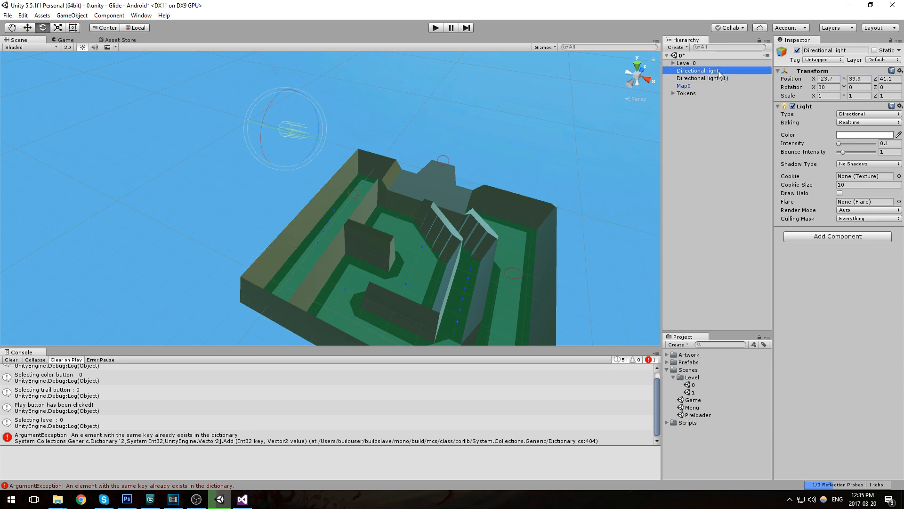
pyautogui.press('Delete')
pyautogui.click(722, 71)
pyautogui.hotkey('ctrl', 'd')
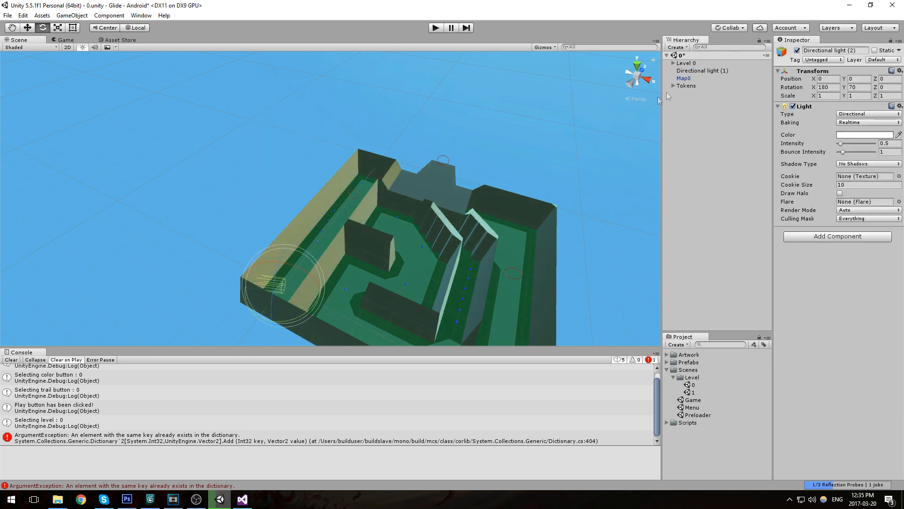
pyautogui.hotkey('ctrl', 'd')
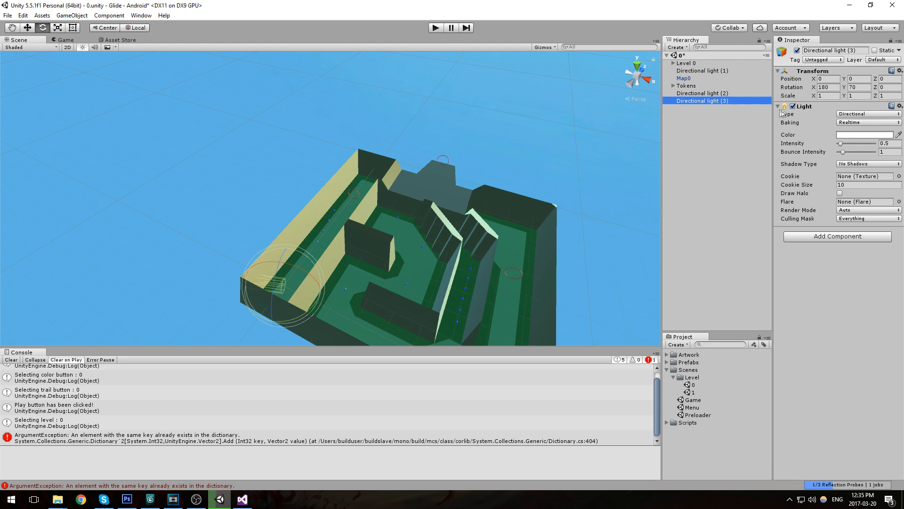
pyautogui.hotkey('ctrl', 'd')
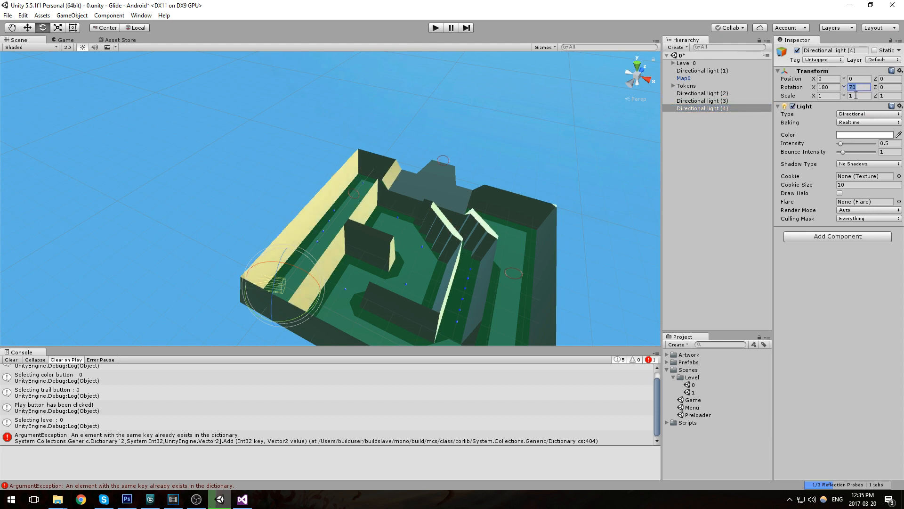
# Step: Set the Y rotation of Directional light (4) to 180, Directional light (3) to 0 and Directional light (1) to 270
pyautogui.write('180')
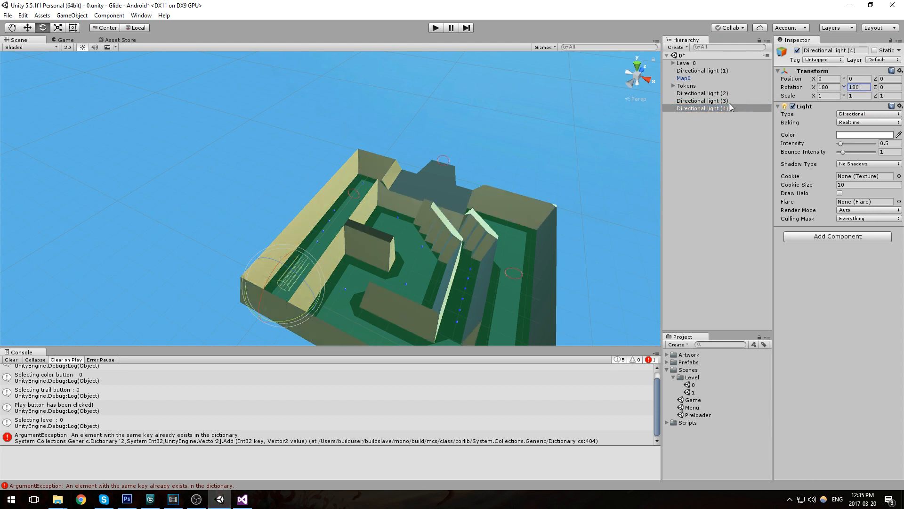
pyautogui.click(688, 100)
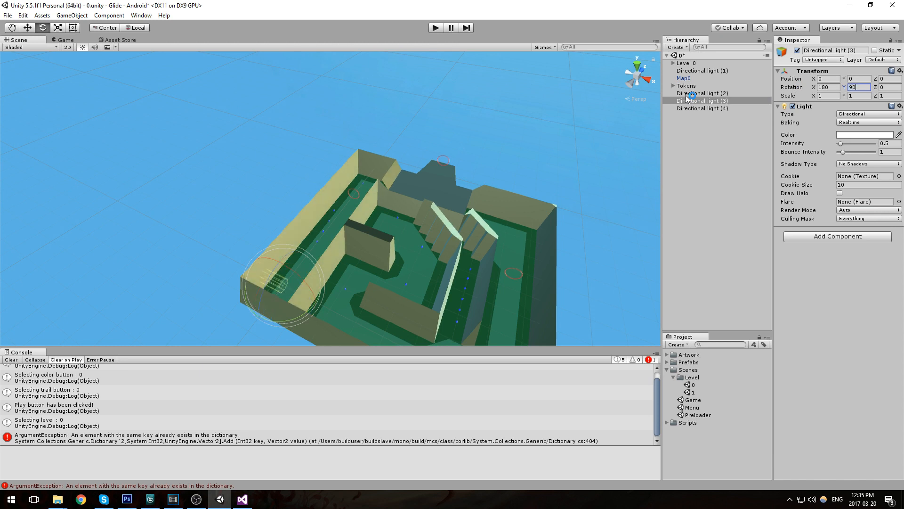
pyautogui.click(702, 99)
pyautogui.moveTo(867, 87); pyautogui.dragTo(622, 95)
pyautogui.write('0')
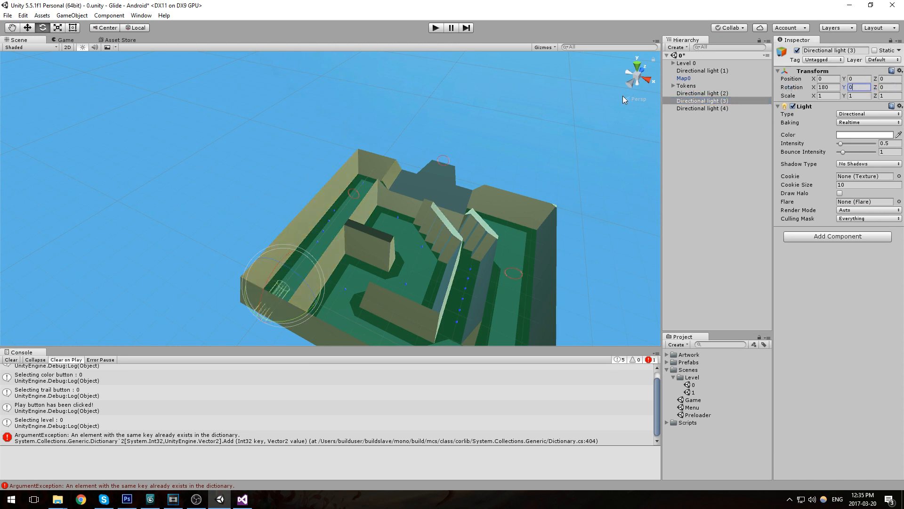
pyautogui.click(725, 71)
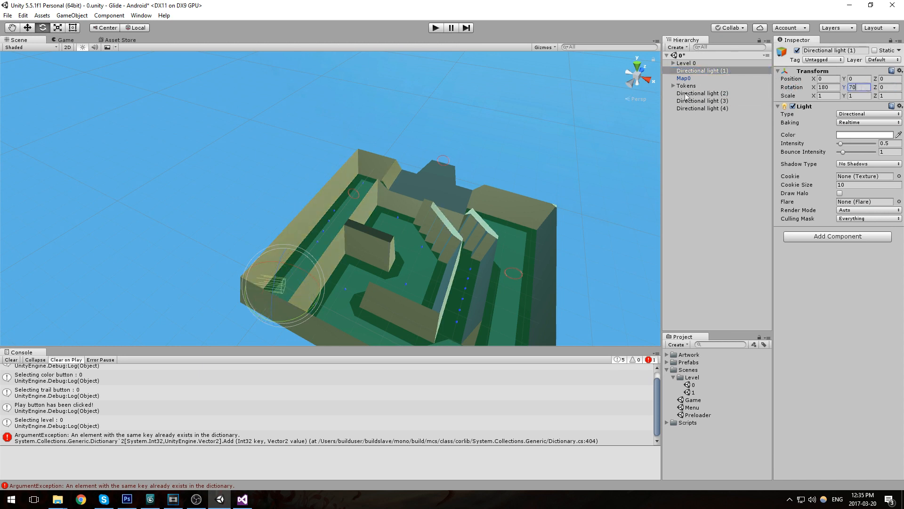
pyautogui.write('270')
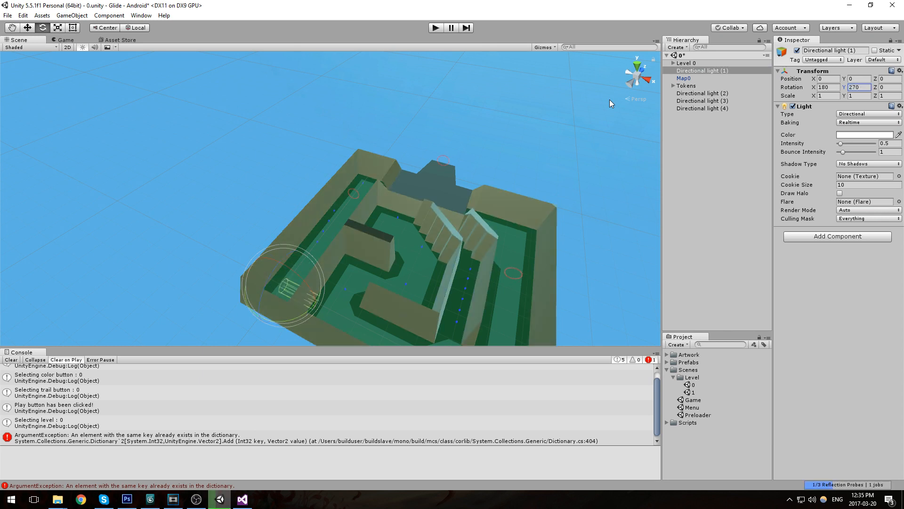
# Step: Open the Preloader scene, and return to level scene 0 without playing
pyautogui.moveTo(329, 256); pyautogui.dragTo(397, 238, button='middle')
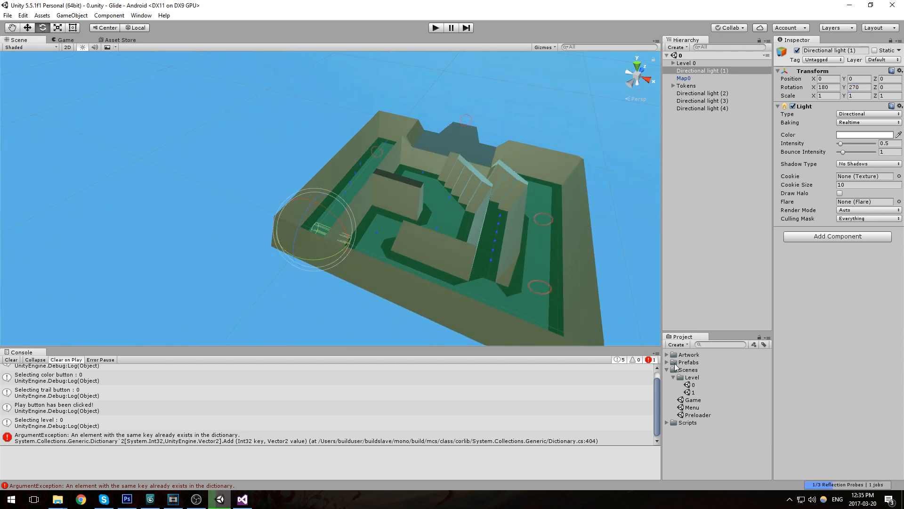
pyautogui.doubleClick(707, 415)
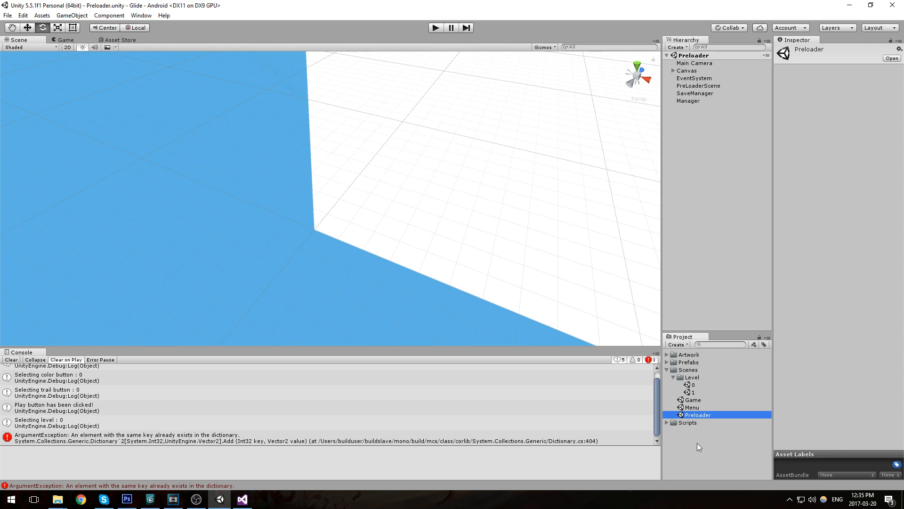
pyautogui.doubleClick(693, 385)
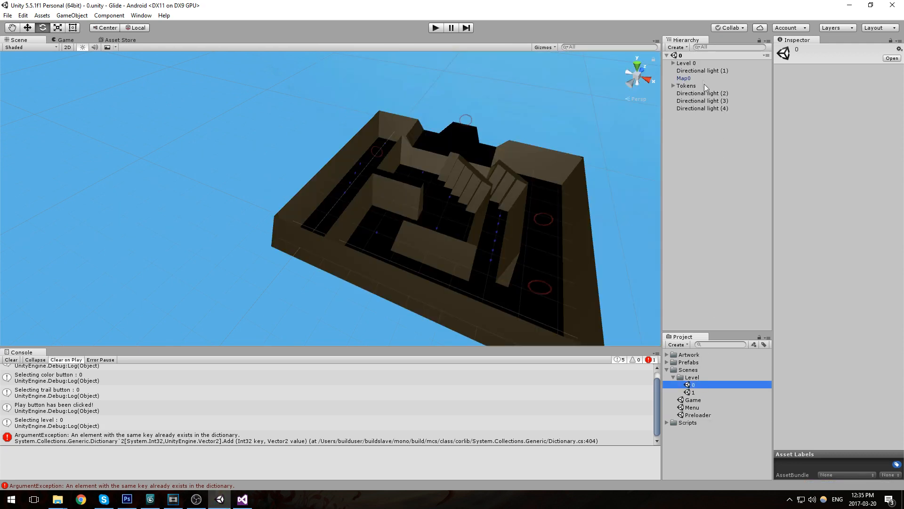
# Step: Group Directional light (1) with the other lights beneath Tokens, and set all four directional lights' rotation to X 35, Y 0
pyautogui.click(704, 70)
pyautogui.moveTo(715, 72); pyautogui.dragTo(714, 91)
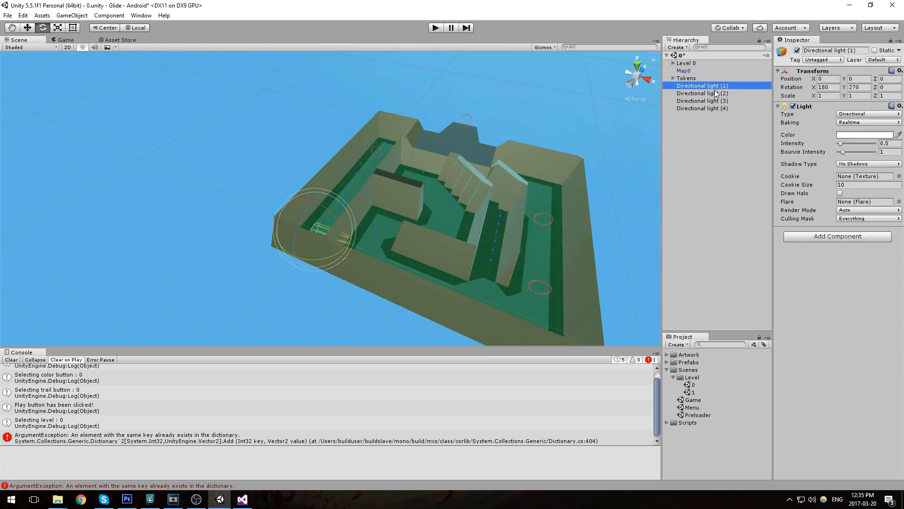
pyautogui.keyDown('shift'); pyautogui.click(714, 93); pyautogui.keyUp('shift')
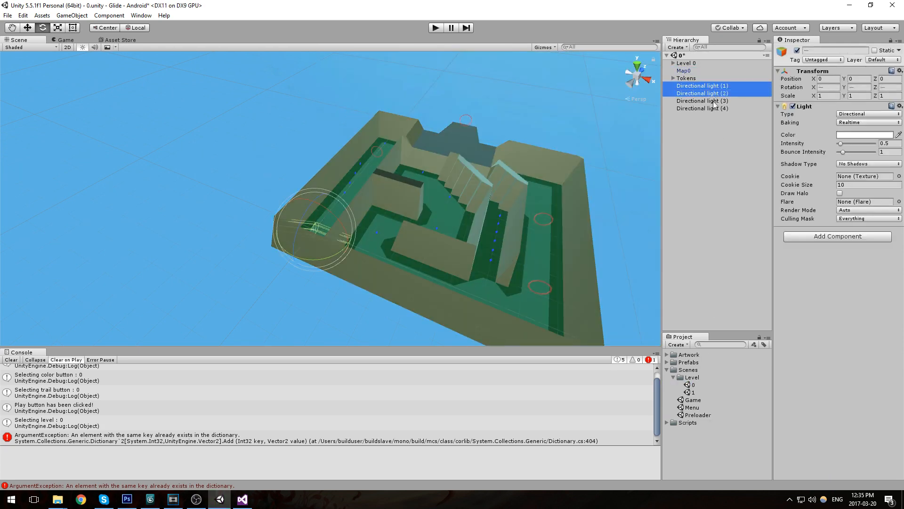
pyautogui.click(863, 88)
pyautogui.write('70')
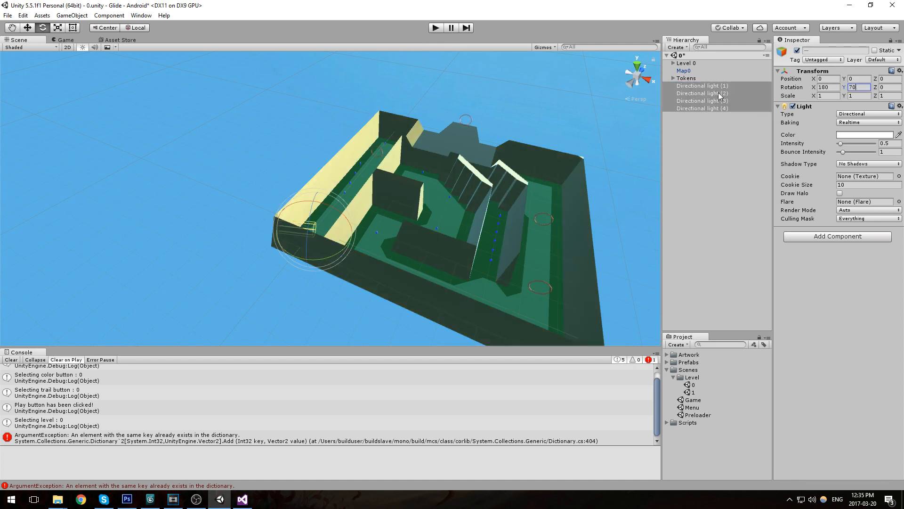
pyautogui.hotkey('shift', 'Tab')
pyautogui.write('70')
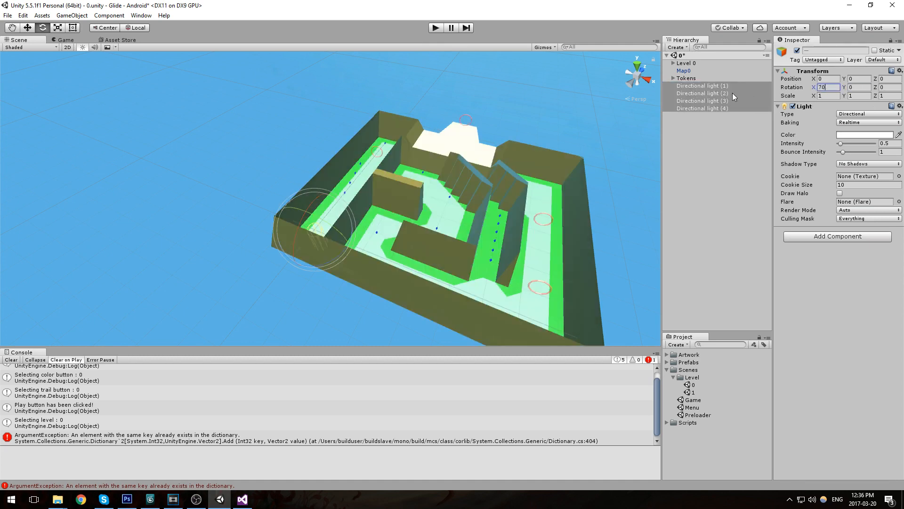
pyautogui.hotkey('ctrl', 'a')
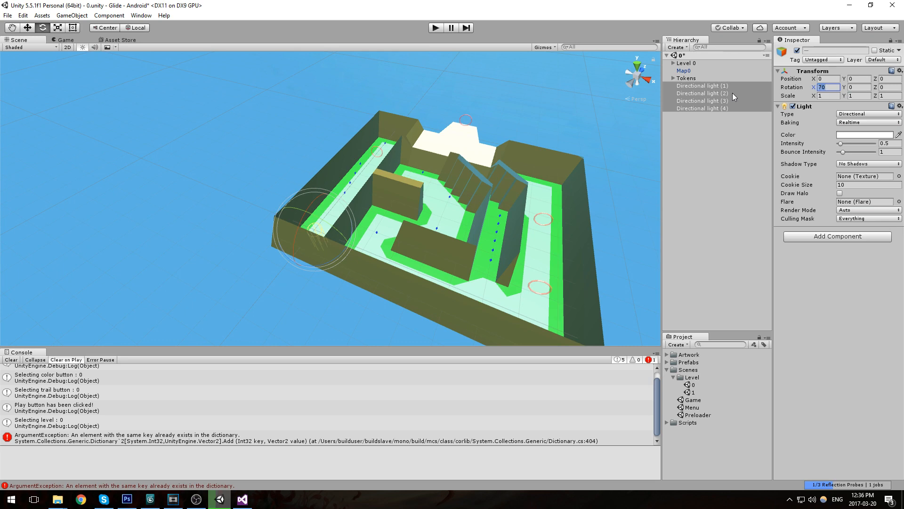
pyautogui.write('35')
pyautogui.click(606, 156)
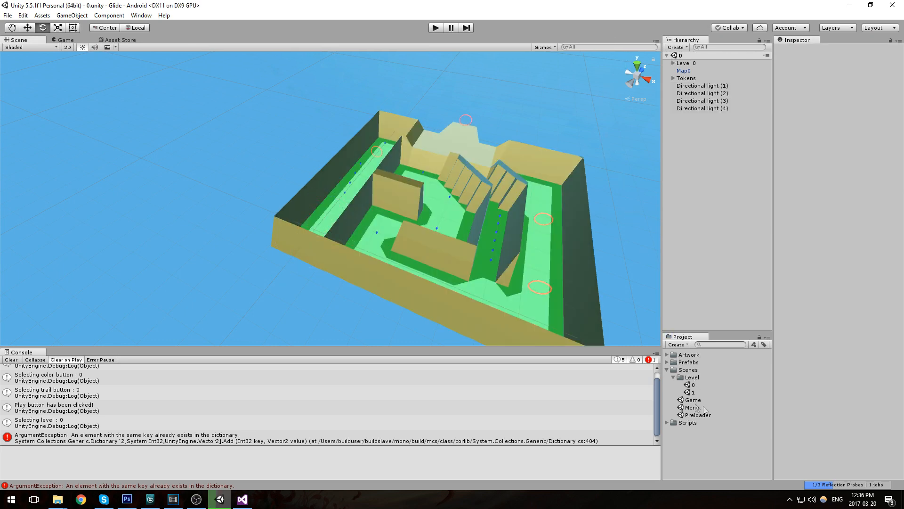
# Step: Open the Preloader scene, play the game to test the new lighting, and stop it
pyautogui.doubleClick(697, 414)
pyautogui.click(435, 29)
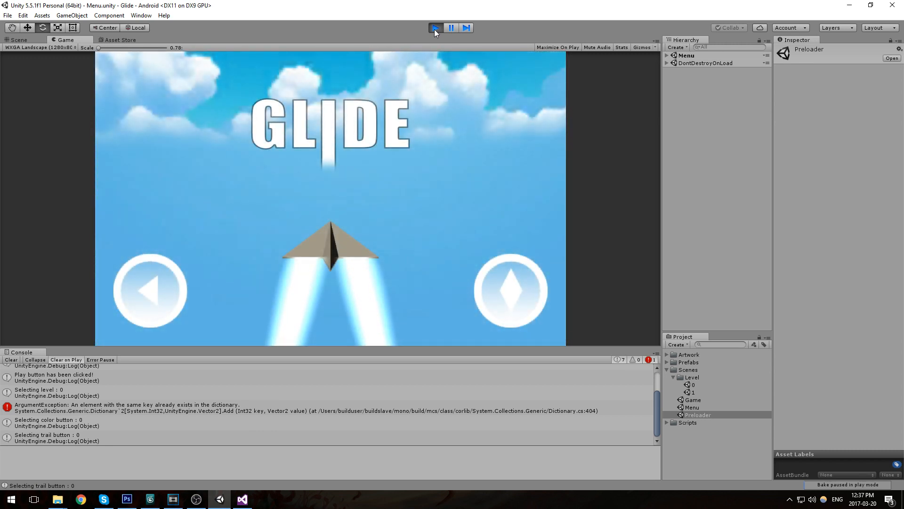
pyautogui.click(435, 28)
# Step: Reopen level scene 0 and add a point light to it
pyautogui.doubleClick(694, 385)
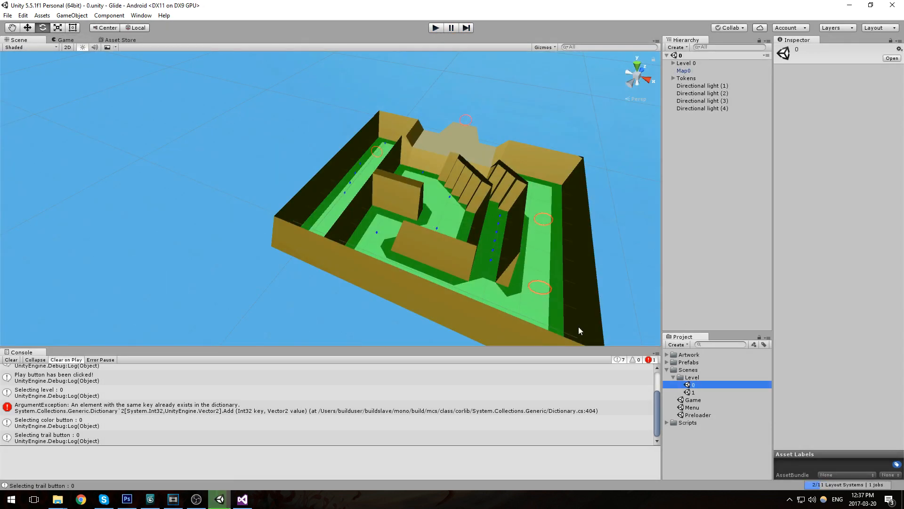
pyautogui.keyDown('alt'); pyautogui.moveTo(385, 208); pyautogui.dragTo(502, 274); pyautogui.keyUp('alt')
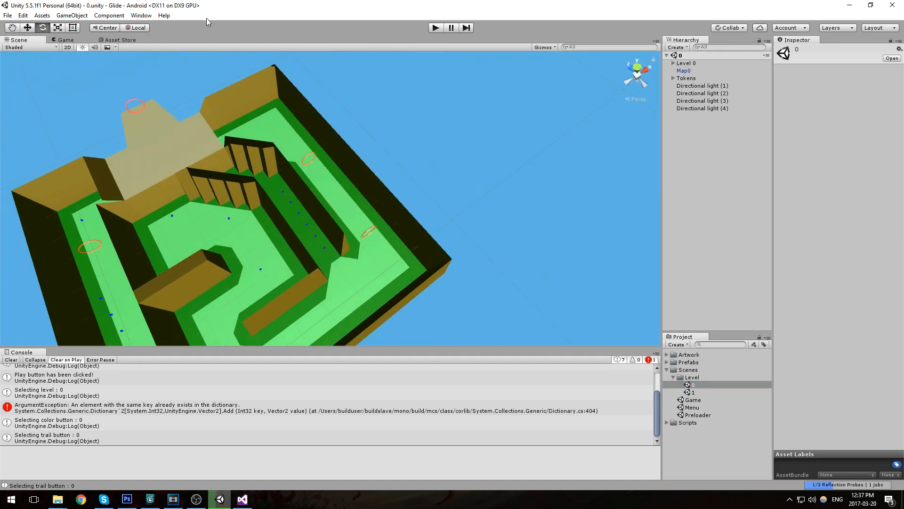
pyautogui.click(62, 18)
pyautogui.moveTo(94, 67)
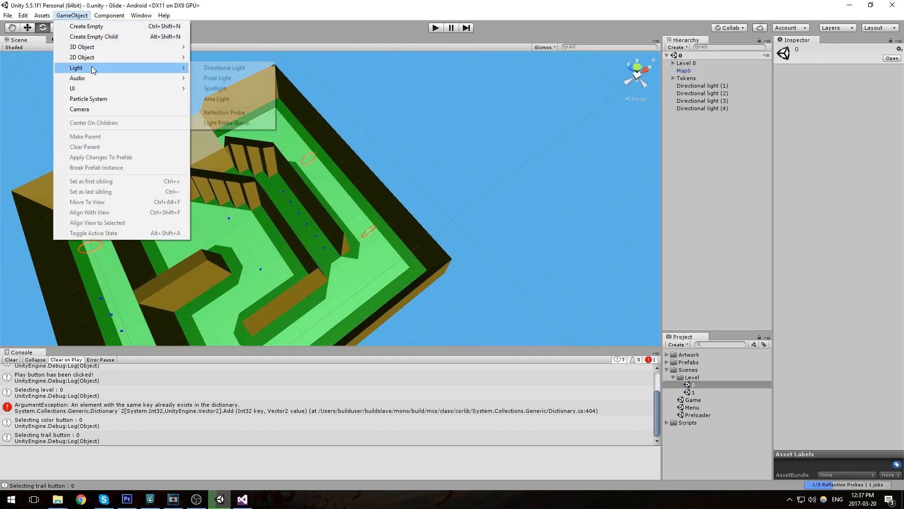
pyautogui.click(237, 79)
pyautogui.keyDown('alt'); pyautogui.moveTo(354, 219); pyautogui.dragTo(360, 218); pyautogui.keyUp('alt')
# Step: Raise the new point light in the map's corner to position Y 0
pyautogui.press('w')
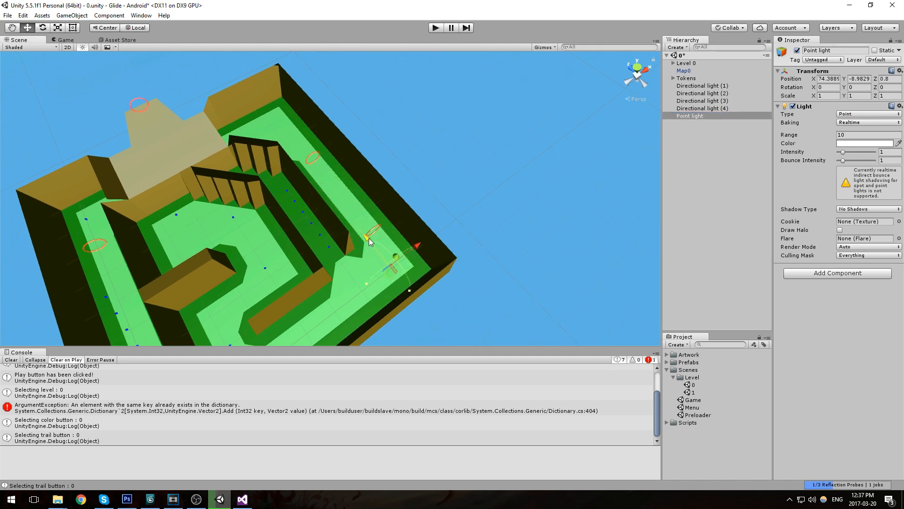
pyautogui.scroll(4, 454, 242)
pyautogui.keyDown('alt'); pyautogui.moveTo(454, 241); pyautogui.dragTo(480, 216); pyautogui.keyUp('alt')
pyautogui.moveTo(479, 217); pyautogui.dragTo(476, 278, button='middle')
pyautogui.keyDown('alt'); pyautogui.moveTo(476, 278); pyautogui.dragTo(458, 185); pyautogui.keyUp('alt')
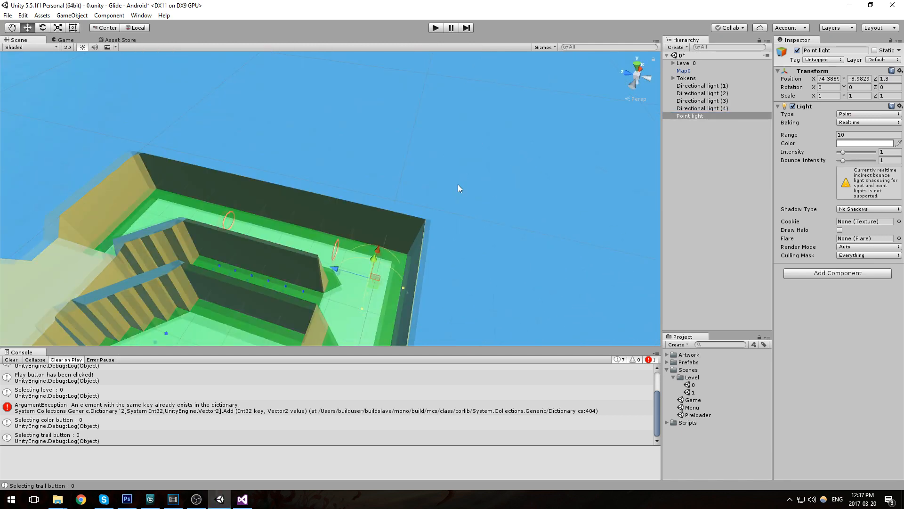
pyautogui.scroll(3, 450, 214)
pyautogui.keyDown('alt'); pyautogui.moveTo(445, 231); pyautogui.dragTo(435, 266); pyautogui.keyUp('alt')
pyautogui.moveTo(435, 267); pyautogui.dragTo(437, 121, button='middle')
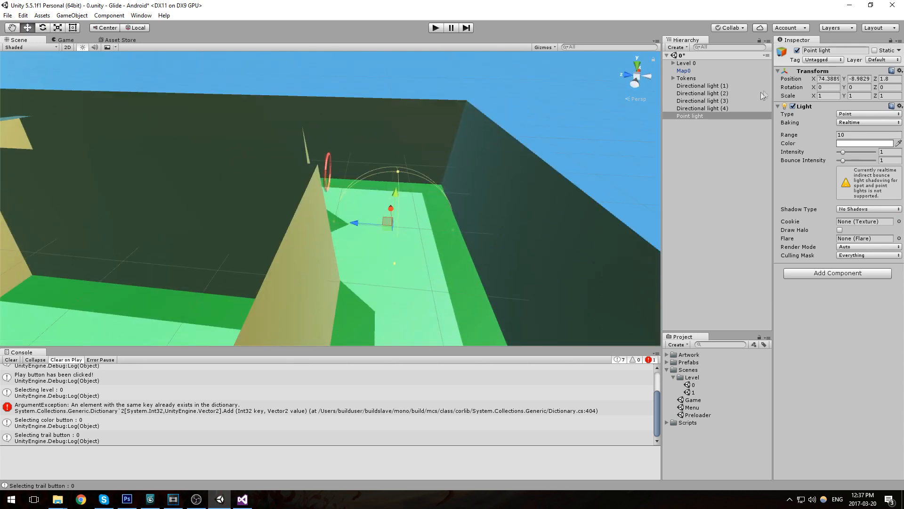
pyautogui.click(859, 78)
pyautogui.write('0')
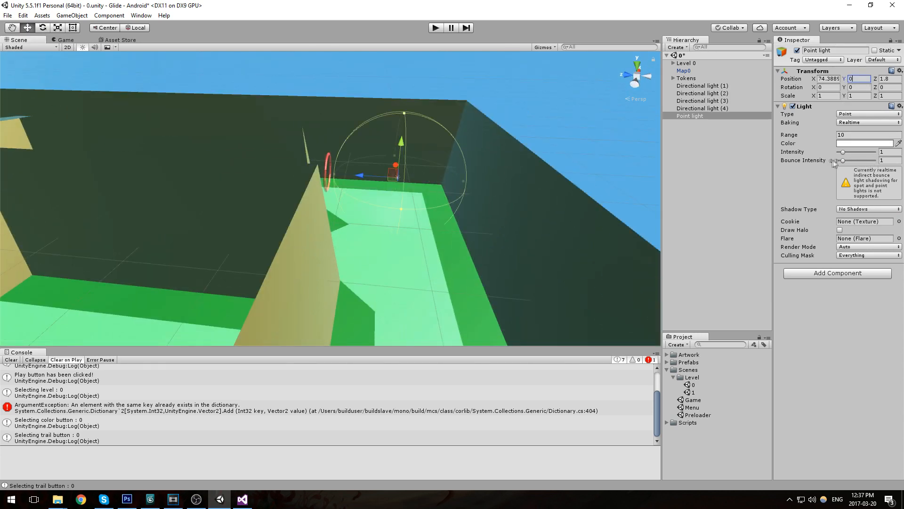
# Step: Increase the point light's range to about 50 and sample its color from the lit wall beside it
pyautogui.moveTo(829, 138); pyautogui.dragTo(539, 110)
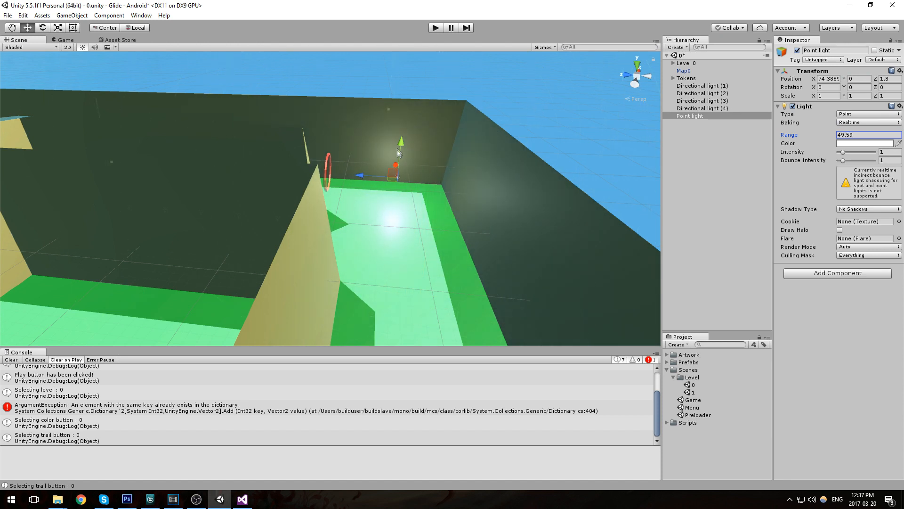
pyautogui.click(856, 147)
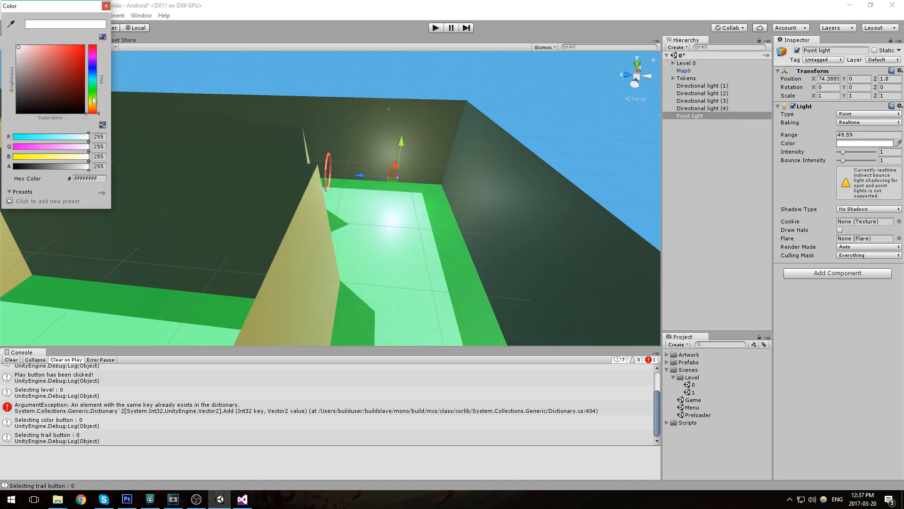
pyautogui.click(16, 27)
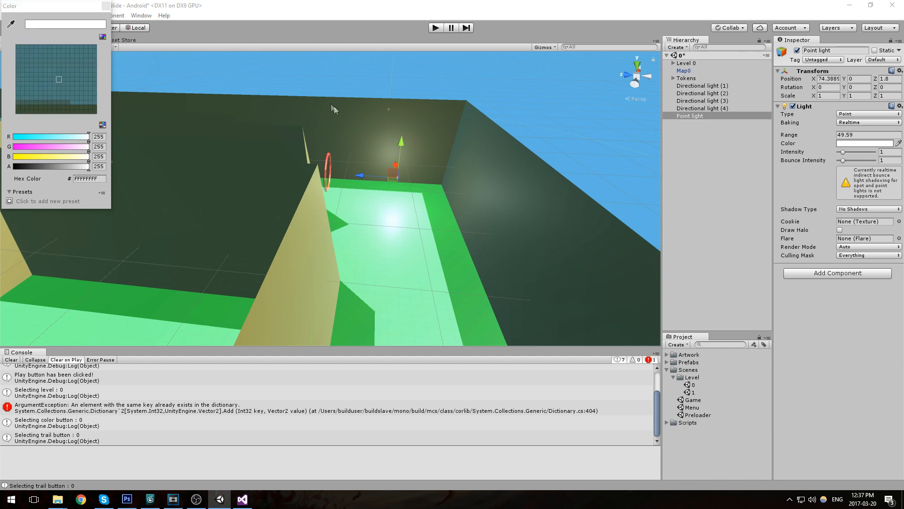
pyautogui.click(384, 151)
pyautogui.click(108, 5)
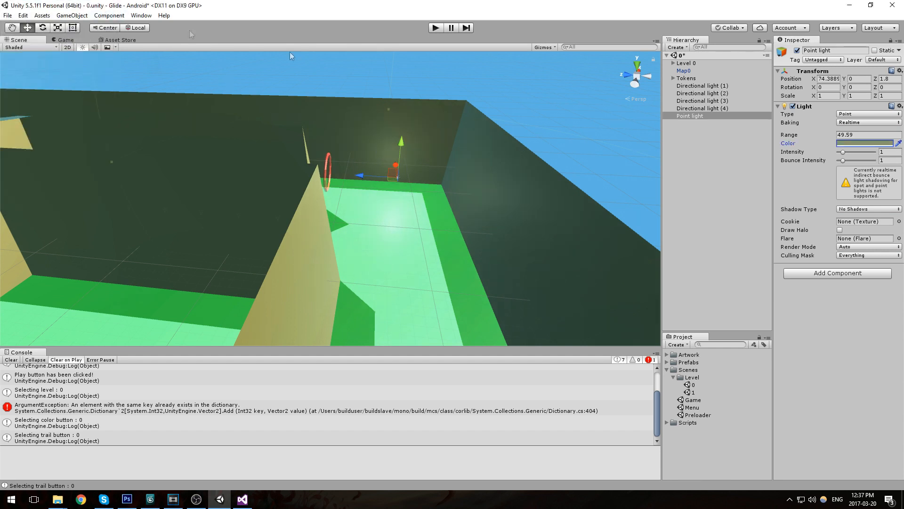
# Step: Move the point light freehand to about Y 2.5, Z -2.8 and increase its range to about 770
pyautogui.moveTo(358, 186); pyautogui.dragTo(388, 182)
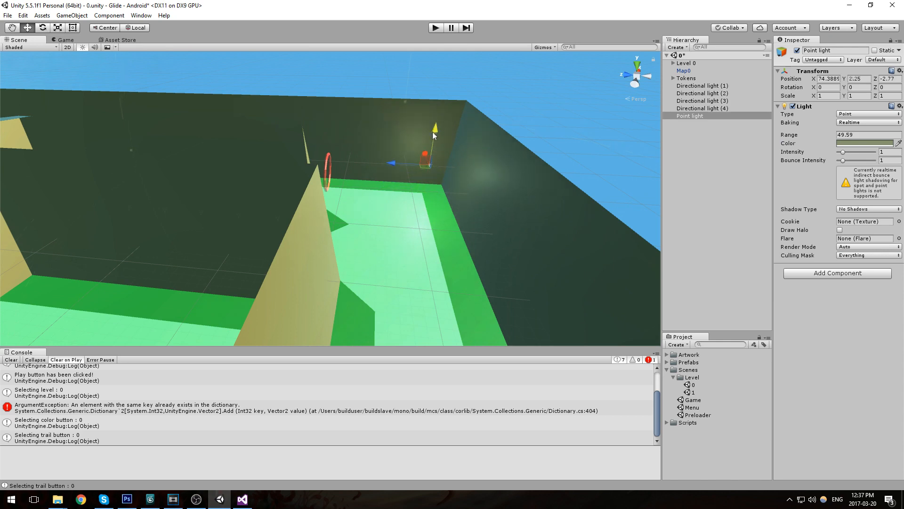
pyautogui.moveTo(788, 137); pyautogui.dragTo(584, 94)
# Step: Duplicate the point light twice, moving the first copy to about X 16.4 and the second to about Z 24.2
pyautogui.scroll(-6, 206, 174)
pyautogui.moveTo(420, 201); pyautogui.dragTo(460, 249, button='right')
pyautogui.scroll(-3, 382, 239)
pyautogui.press('Delete')
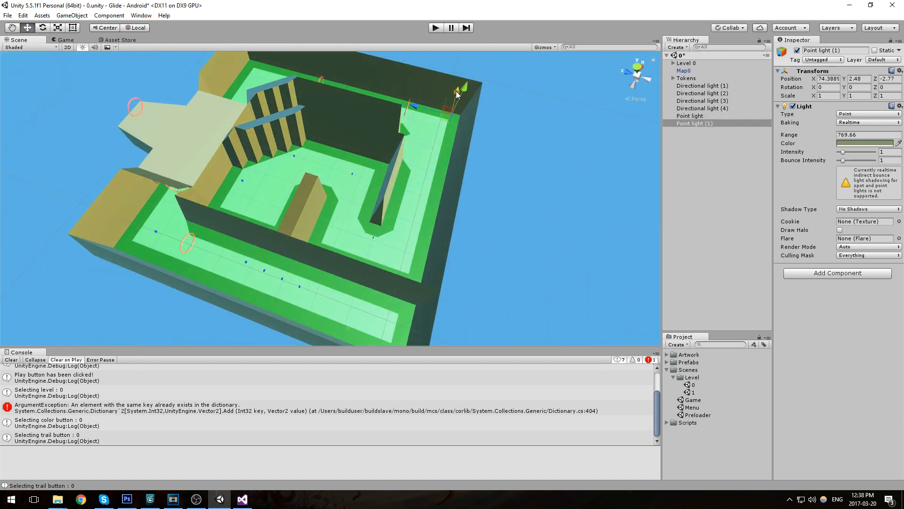
pyautogui.moveTo(457, 94); pyautogui.dragTo(430, 211)
pyautogui.hotkey('ctrl', 'd')
pyautogui.moveTo(363, 252); pyautogui.dragTo(281, 230)
# Step: Duplicate the point light twice more, placing the copies at about X 44.4, Z 24.2 and X 16.4, Z 57.2
pyautogui.hotkey('ctrl', 'd')
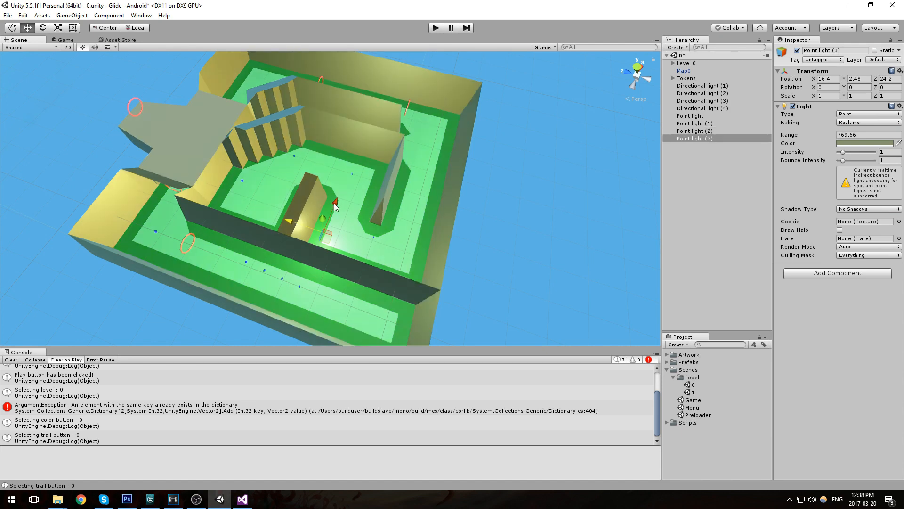
pyautogui.moveTo(335, 206); pyautogui.dragTo(384, 145)
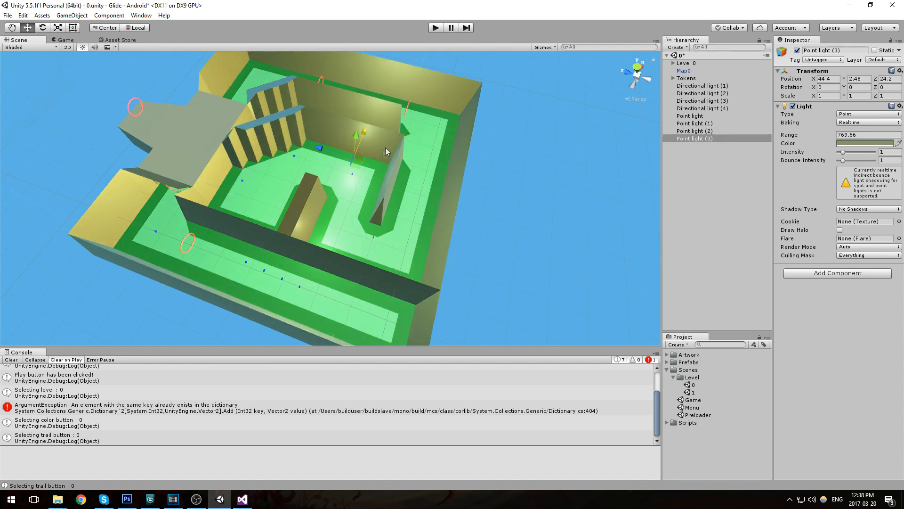
pyautogui.hotkey('ctrl', 'd')
pyautogui.moveTo(360, 166); pyautogui.dragTo(227, 206)
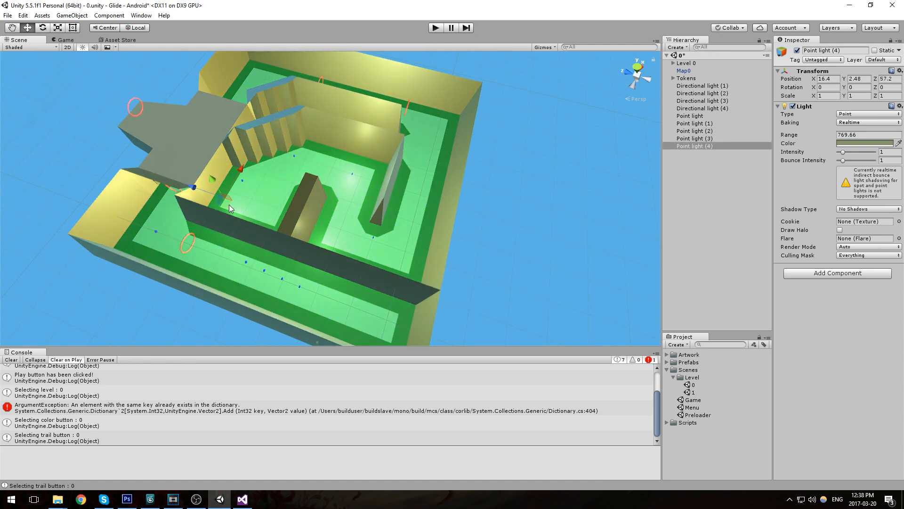
# Step: Duplicate the selected point light once more and move the copy freehand to another part of the map
pyautogui.moveTo(447, 188); pyautogui.dragTo(368, 141, button='right')
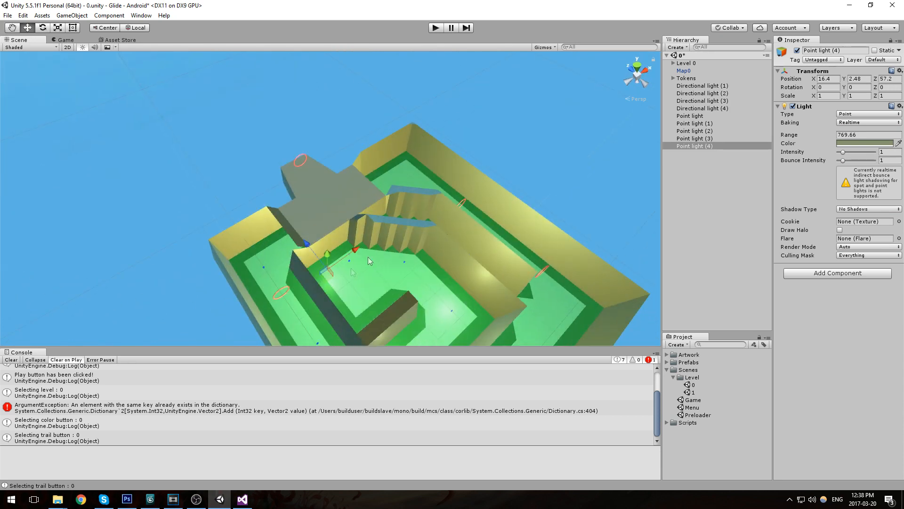
pyautogui.hotkey('ctrl', 'd')
pyautogui.moveTo(326, 272); pyautogui.dragTo(315, 126)
pyautogui.click(508, 136)
pyautogui.scroll(3, 514, 101)
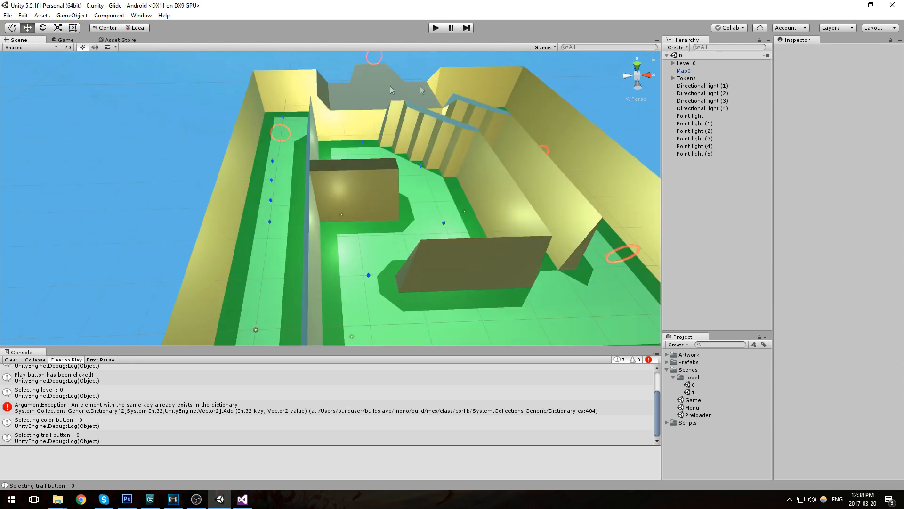
# Step: Create a cube in the level scene and set its position to 0, 0, 0
pyautogui.click(71, 15)
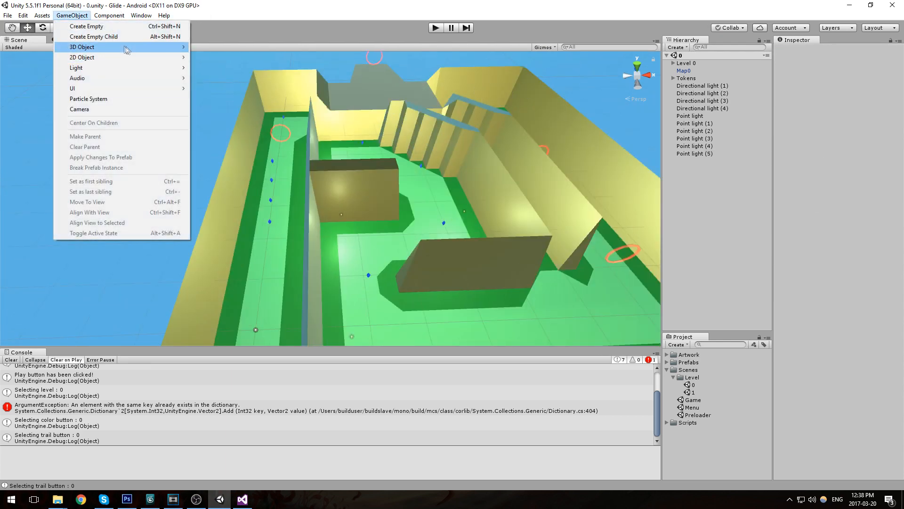
pyautogui.moveTo(130, 48)
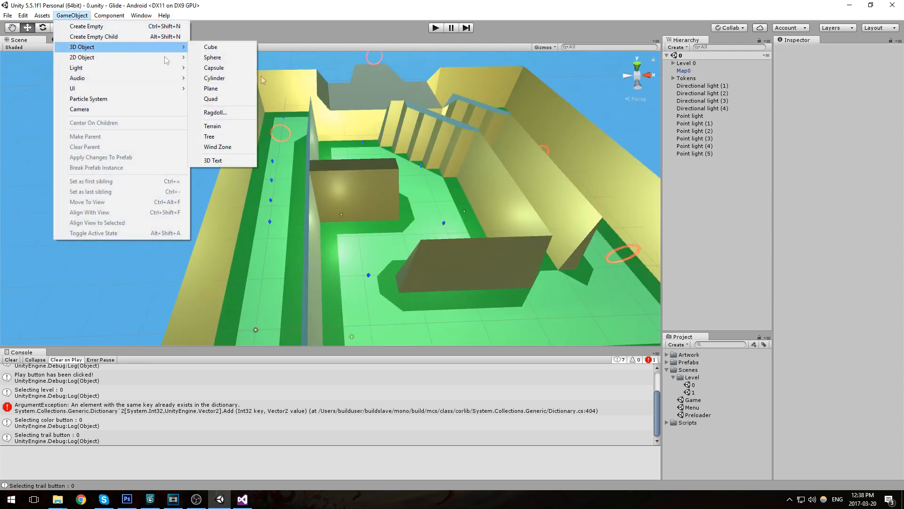
pyautogui.click(211, 47)
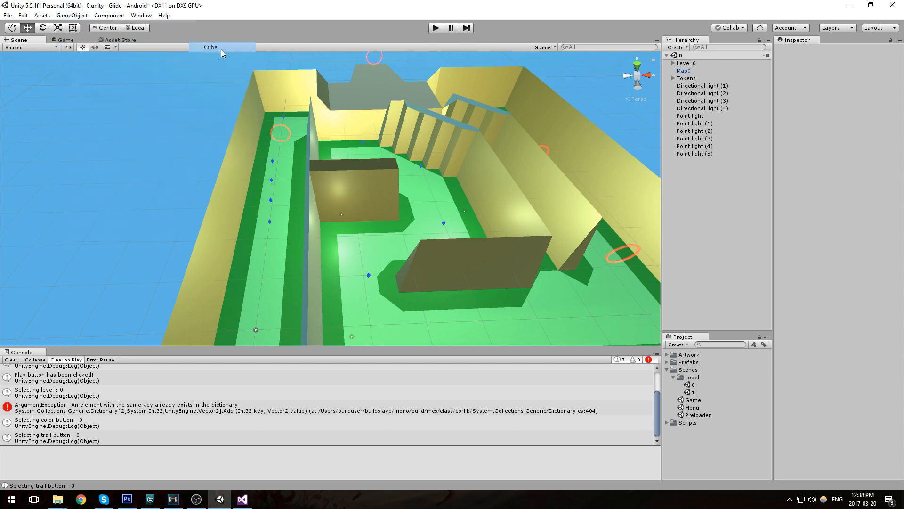
pyautogui.click(828, 79)
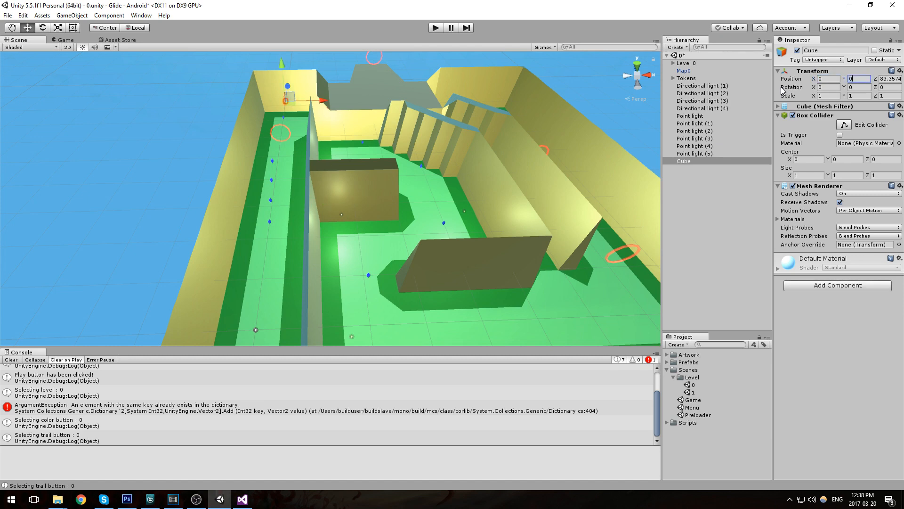
# Step: Set the cube's X scale to 100 and move it to X 36 so it spans the map's width
pyautogui.scroll(-3, 212, 269)
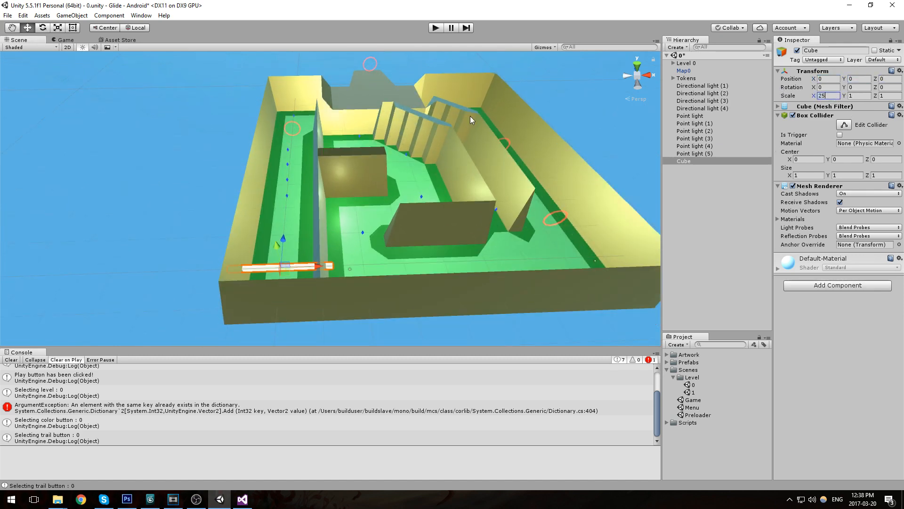
pyautogui.press('BackSpace')
pyautogui.press('BackSpace')
pyautogui.write('50')
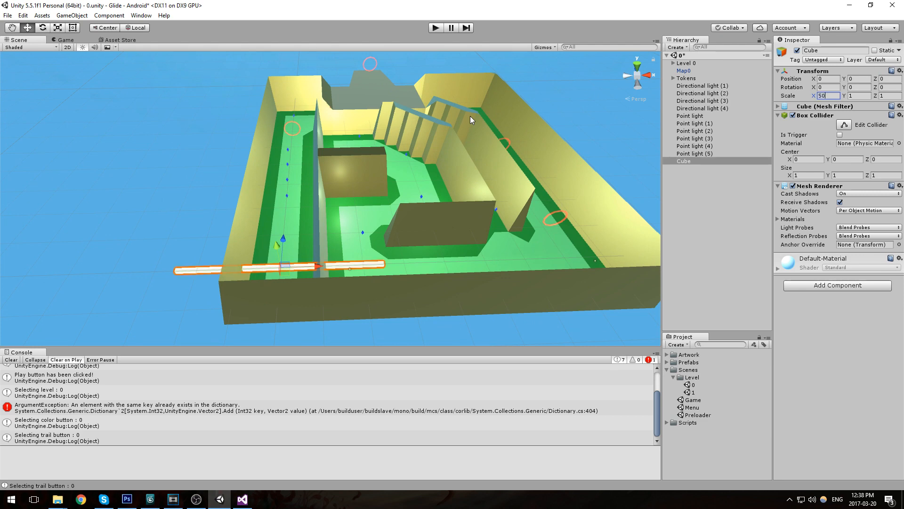
pyautogui.write('100')
pyautogui.scroll(-4, 251, 188)
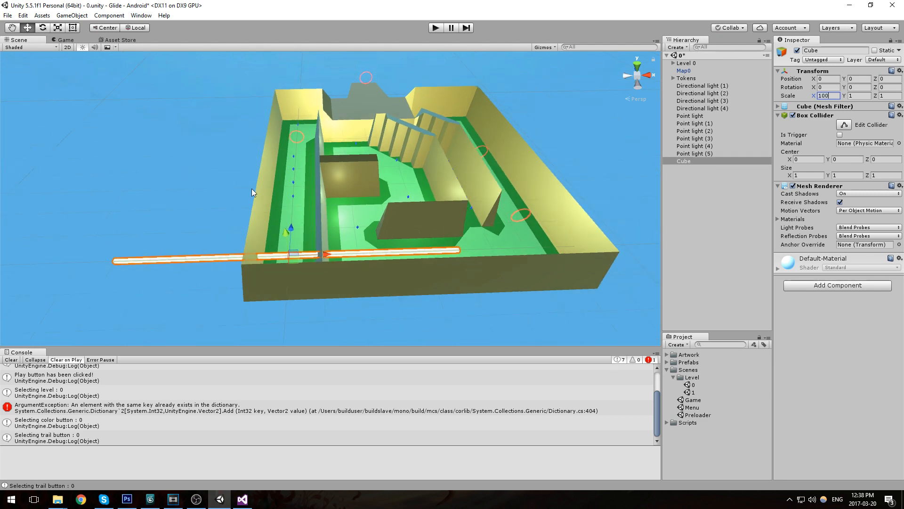
pyautogui.moveTo(251, 188); pyautogui.dragTo(277, 238, button='right')
pyautogui.scroll(-1, 278, 238)
pyautogui.moveTo(278, 237); pyautogui.dragTo(271, 302, button='middle')
pyautogui.moveTo(344, 212); pyautogui.dragTo(332, 253, button='right')
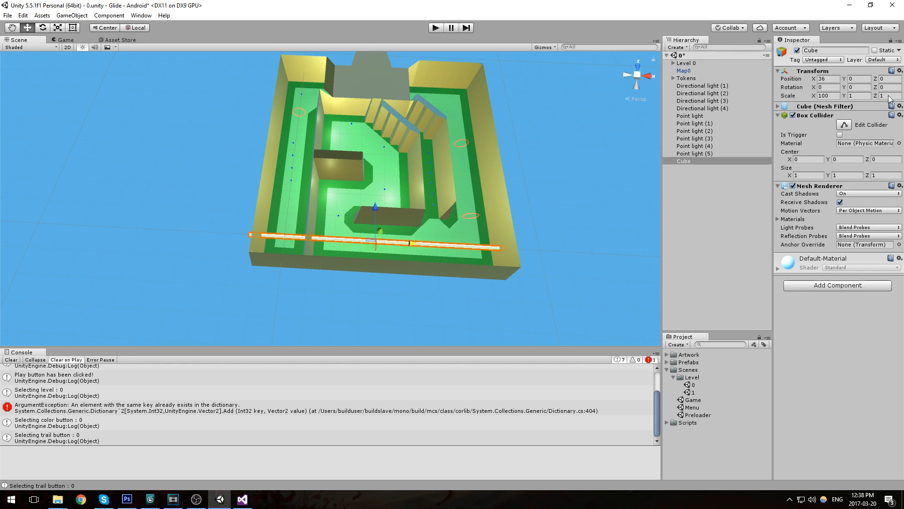
# Step: Set the cube's Z scale to 100 and move it to Y 9.8, Z 39 so it caps the map's walls
pyautogui.write('80')
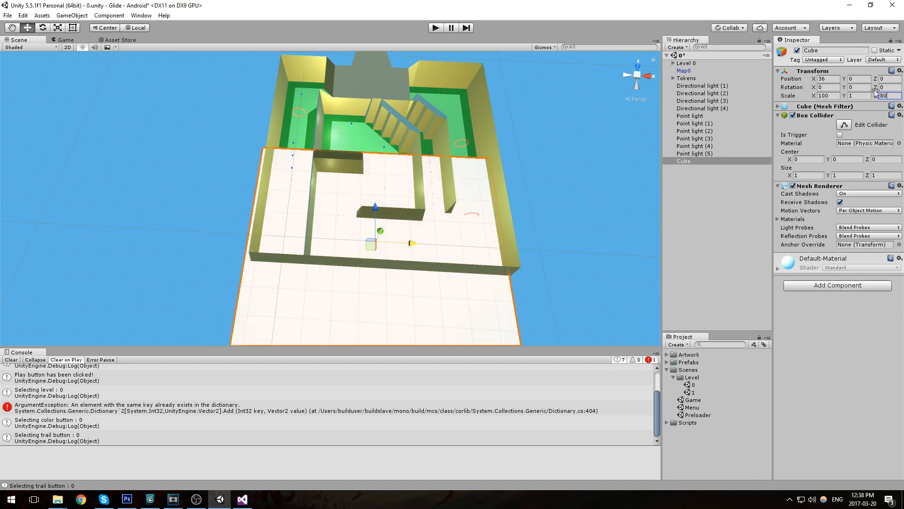
pyautogui.moveTo(498, 199); pyautogui.dragTo(259, 143, button='right')
pyautogui.moveTo(236, 143); pyautogui.dragTo(319, 144)
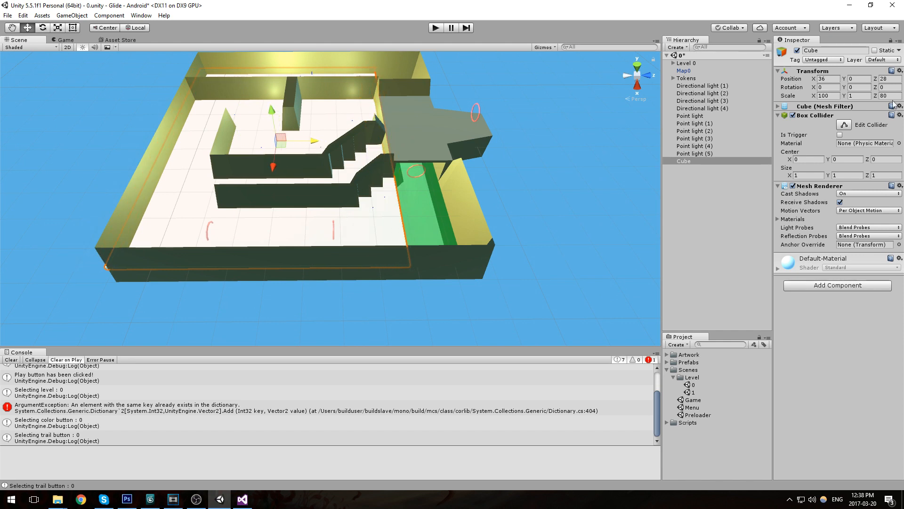
pyautogui.write('100')
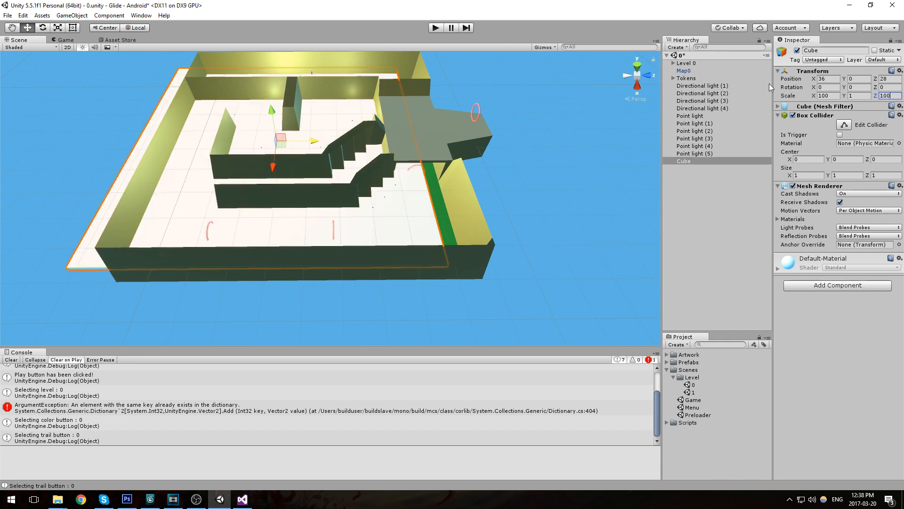
pyautogui.moveTo(310, 148); pyautogui.dragTo(337, 138)
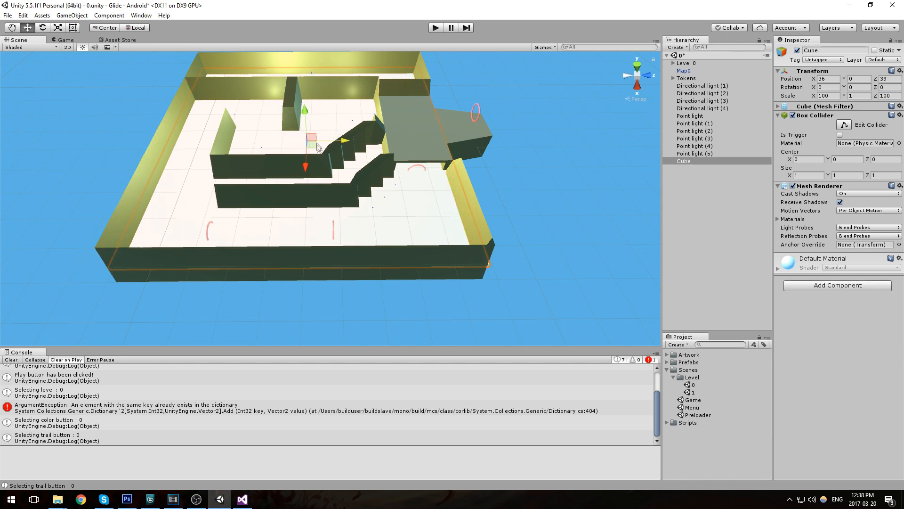
pyautogui.moveTo(305, 114); pyautogui.dragTo(311, 94)
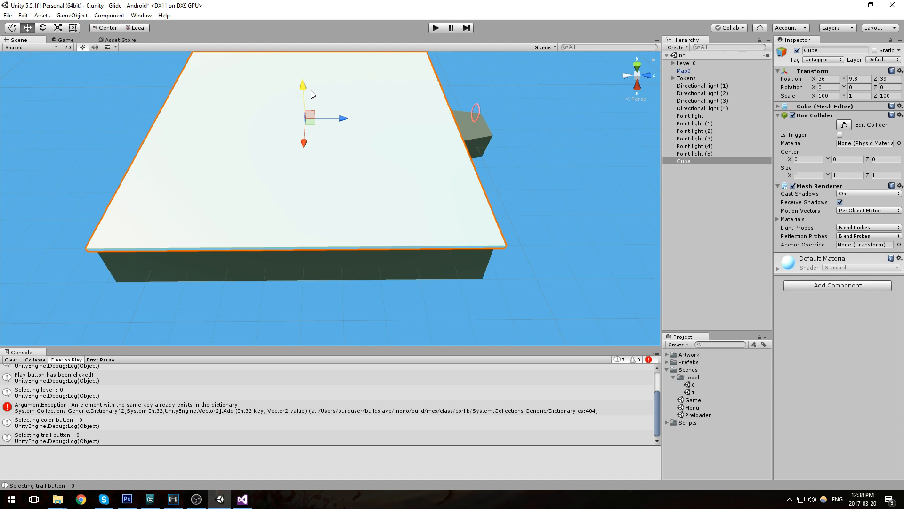
pyautogui.click(827, 286)
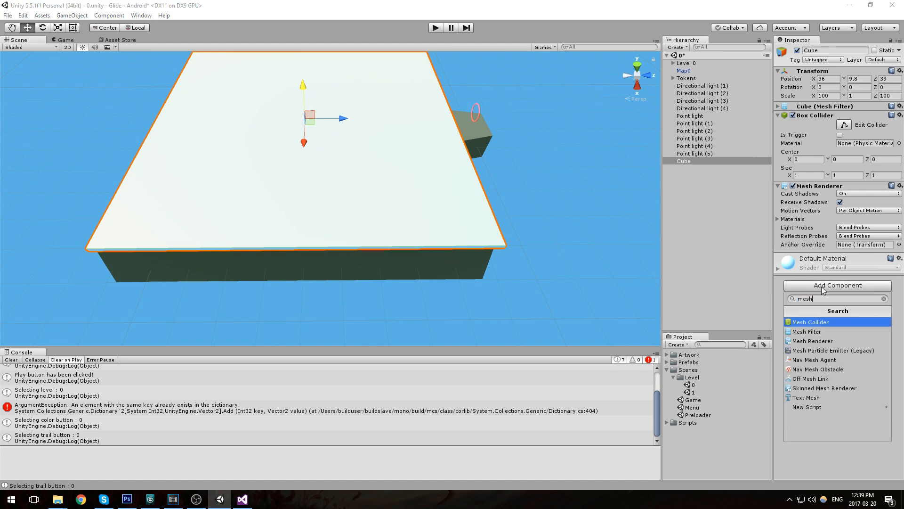
pyautogui.press('Return')
pyautogui.rightClick(832, 256)
pyautogui.click(834, 274)
# Step: Disable the cube's Mesh Renderer while keeping its Box Collider as an invisible ceiling
pyautogui.click(815, 187)
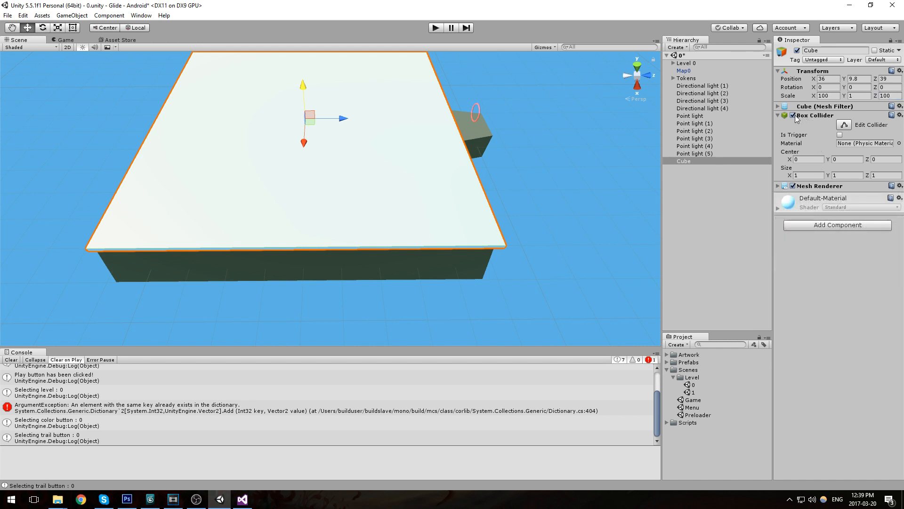
pyautogui.click(806, 116)
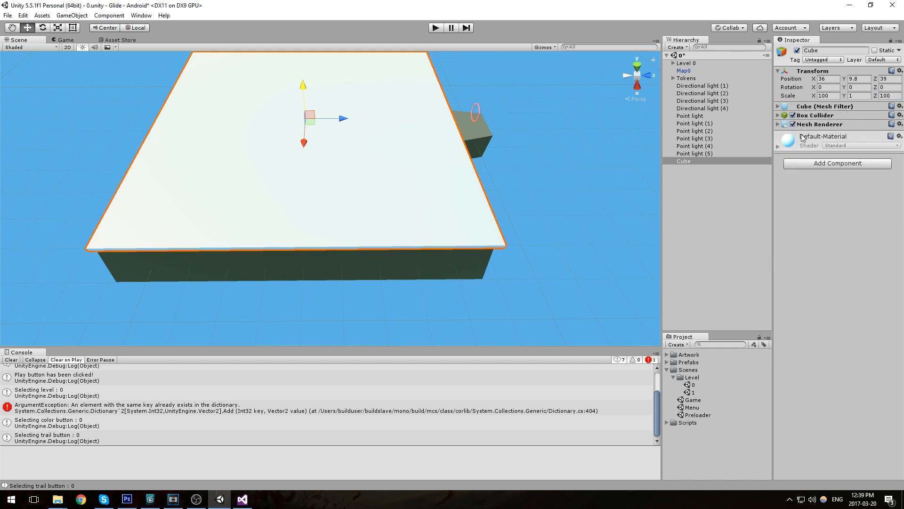
pyautogui.click(793, 124)
pyautogui.moveTo(444, 79); pyautogui.dragTo(498, 212, button='middle')
pyautogui.moveTo(498, 211); pyautogui.dragTo(584, 207, button='right')
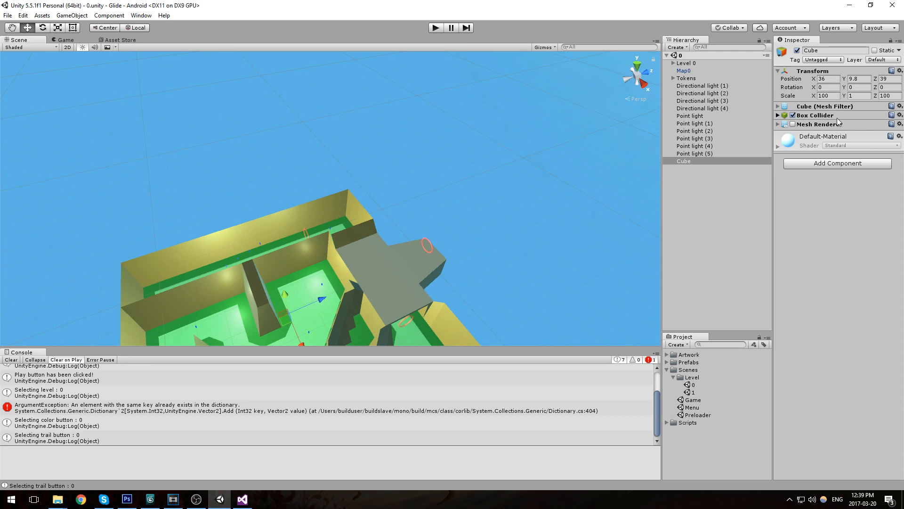
# Step: Examine the cube's Box Collider settings and its fit over the map from several angles
pyautogui.click(838, 118)
pyautogui.keyDown('alt'); pyautogui.moveTo(556, 141); pyautogui.dragTo(454, 129); pyautogui.keyUp('alt')
pyautogui.moveTo(454, 128); pyautogui.dragTo(335, 196, button='middle')
pyautogui.scroll(-3, 336, 197)
pyautogui.keyDown('alt'); pyautogui.moveTo(335, 196); pyautogui.dragTo(393, 218); pyautogui.keyUp('alt')
pyautogui.scroll(3, 393, 218)
pyautogui.moveTo(393, 218); pyautogui.dragTo(278, 330, button='middle')
pyautogui.keyDown('alt'); pyautogui.moveTo(277, 331); pyautogui.dragTo(377, 278); pyautogui.keyUp('alt')
pyautogui.moveTo(377, 277); pyautogui.dragTo(230, 238, button='middle')
pyautogui.keyDown('alt'); pyautogui.moveTo(230, 238); pyautogui.dragTo(253, 245); pyautogui.keyUp('alt')
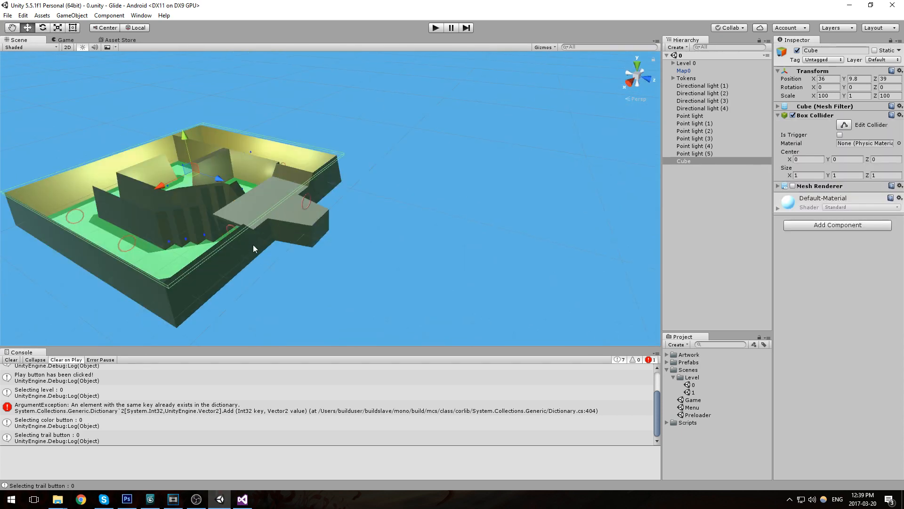
pyautogui.scroll(2, 259, 245)
pyautogui.moveTo(219, 244); pyautogui.dragTo(415, 235, button='middle')
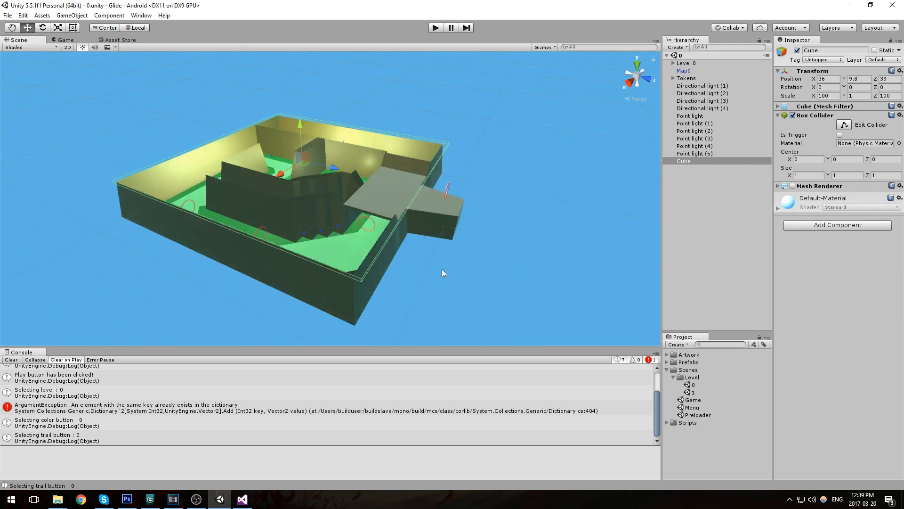
pyautogui.click(436, 264)
pyautogui.keyDown('alt'); pyautogui.moveTo(428, 259); pyautogui.dragTo(511, 237); pyautogui.keyUp('alt')
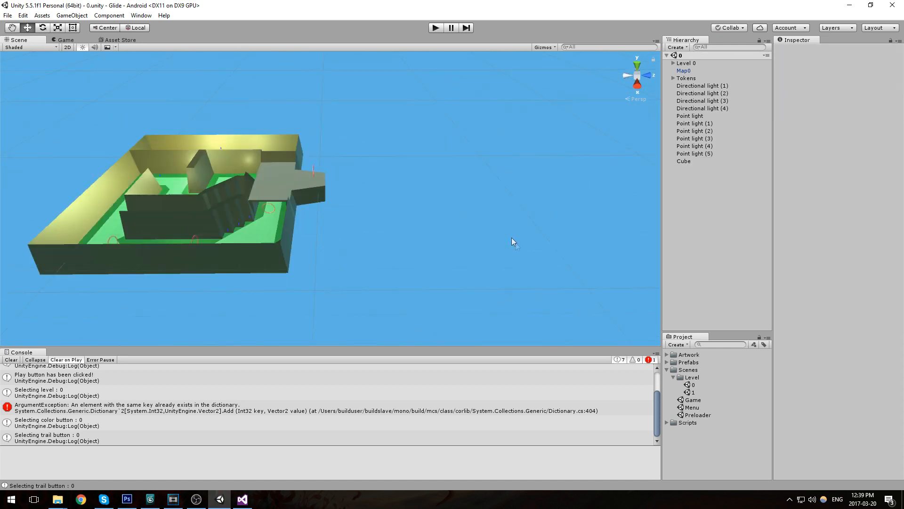
# Step: Open the Preloader scene, clear the console and play-test the game
pyautogui.doubleClick(688, 415)
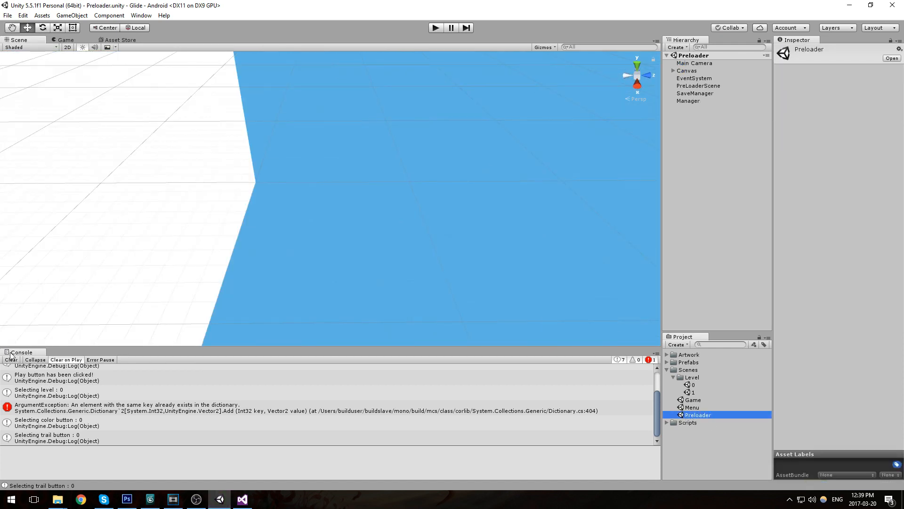
pyautogui.click(11, 359)
pyautogui.click(434, 28)
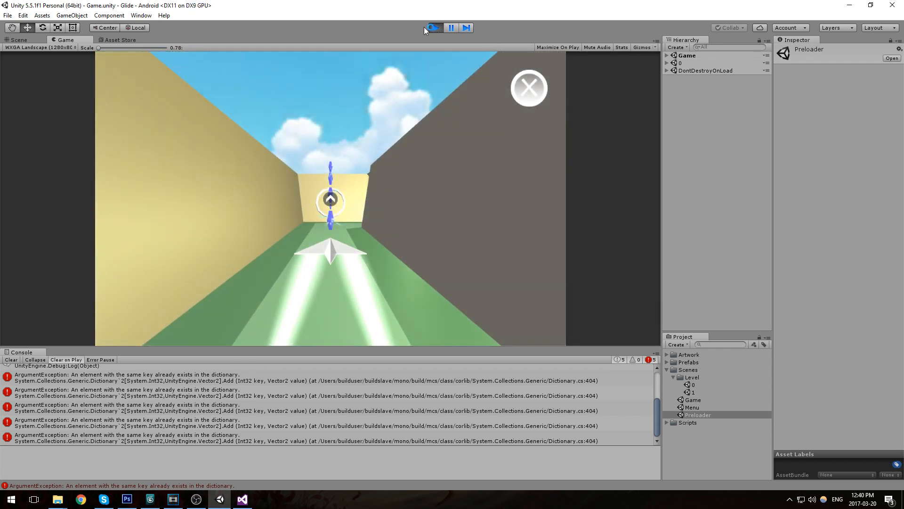
pyautogui.click(435, 27)
# Step: Inspect the ArgumentException's stack trace and open the Manager script in a maximized Visual Studio window
pyautogui.click(165, 379)
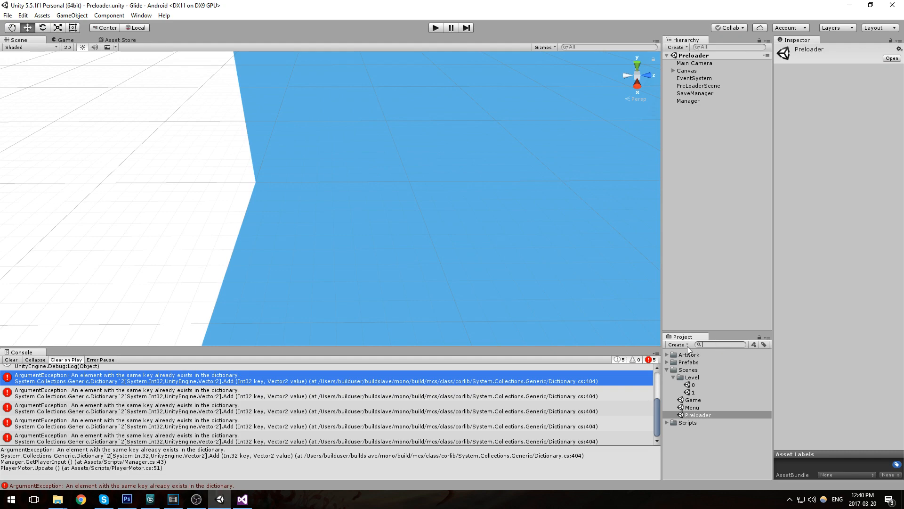
pyautogui.write('manager')
pyautogui.click(686, 377)
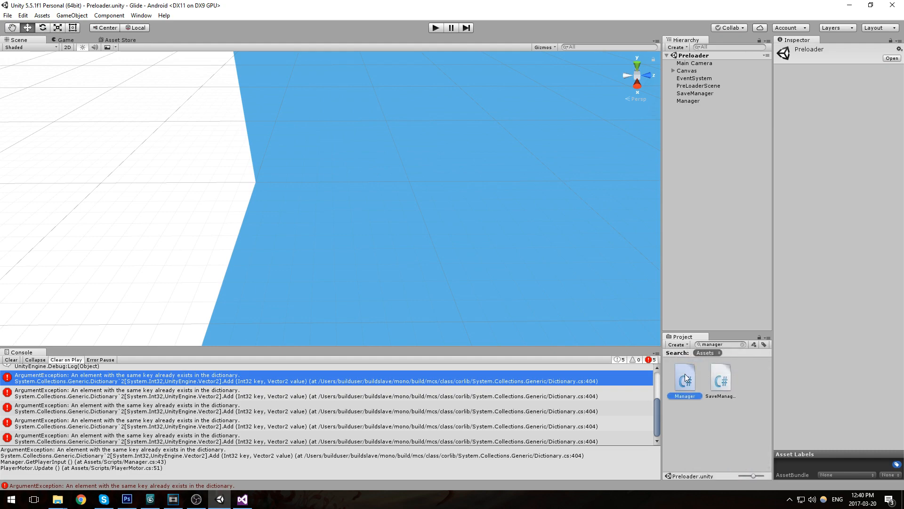
pyautogui.doubleClick(686, 377)
pyautogui.moveTo(591, 6); pyautogui.dragTo(566, 40)
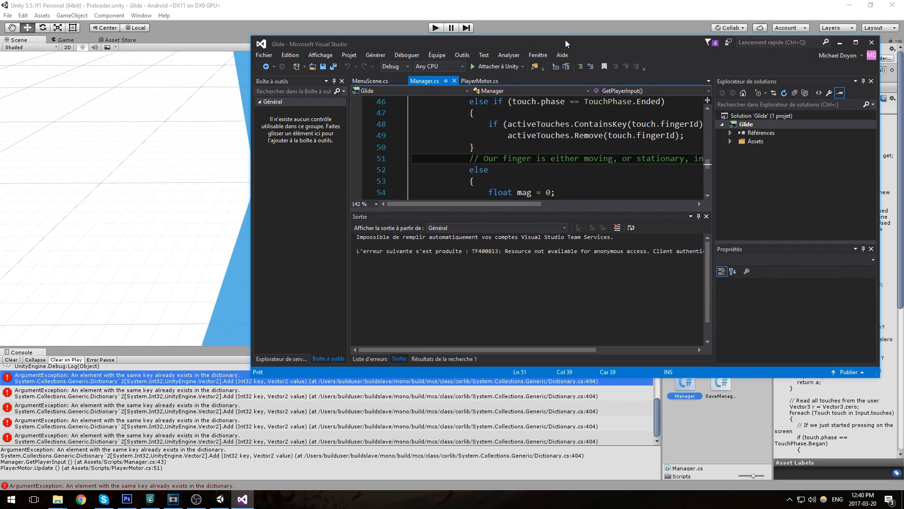
pyautogui.doubleClick(565, 39)
# Step: Add the comment "// If all released" above the touch-reading code in GetPlayerInput in Manager.cs
pyautogui.scroll(3, 469, 147)
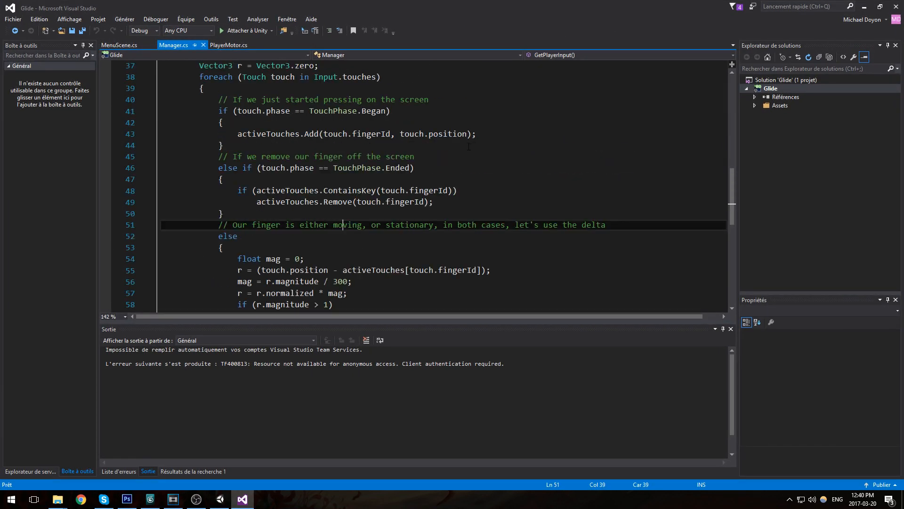
pyautogui.scroll(3, 401, 103)
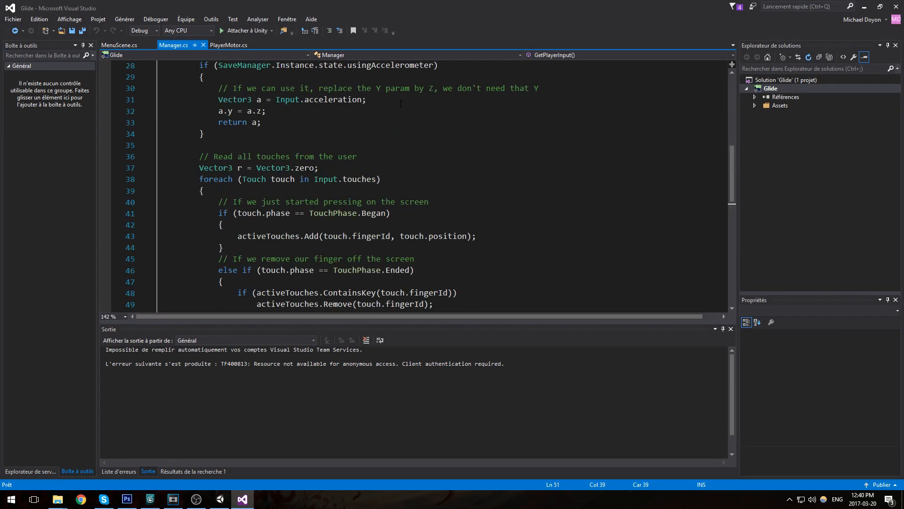
pyautogui.scroll(-5, 390, 104)
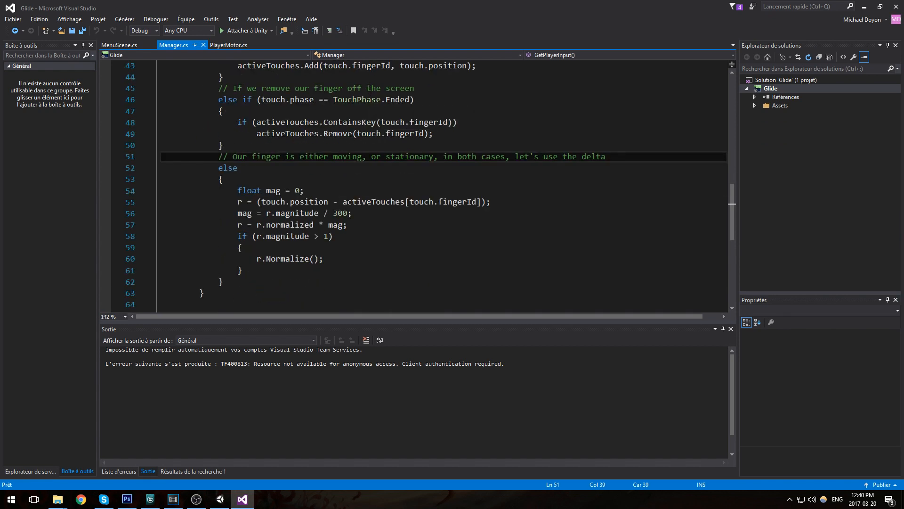
pyautogui.scroll(2, 367, 80)
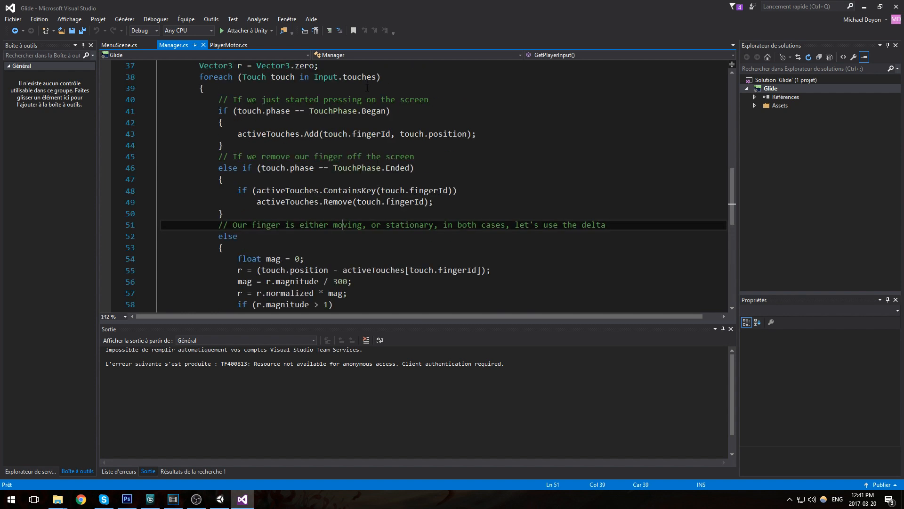
pyautogui.scroll(1, 360, 99)
pyautogui.scroll(1, 360, 100)
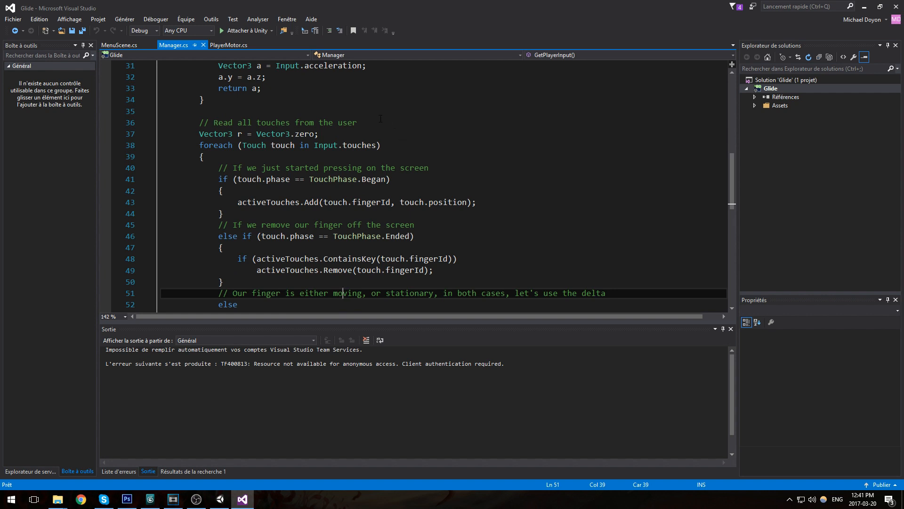
pyautogui.click(305, 110)
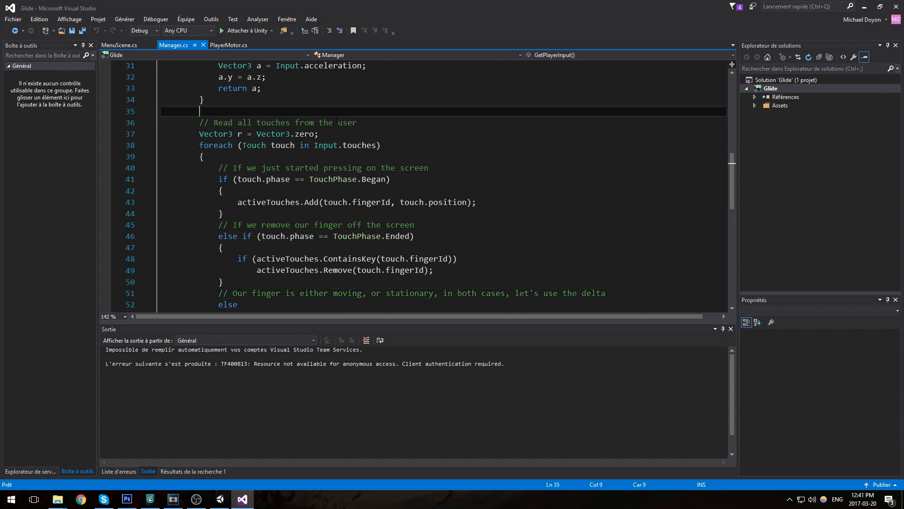
pyautogui.press('Return')
pyautogui.press('Return')
pyautogui.press('Up')
pyautogui.write('// If all realeas')
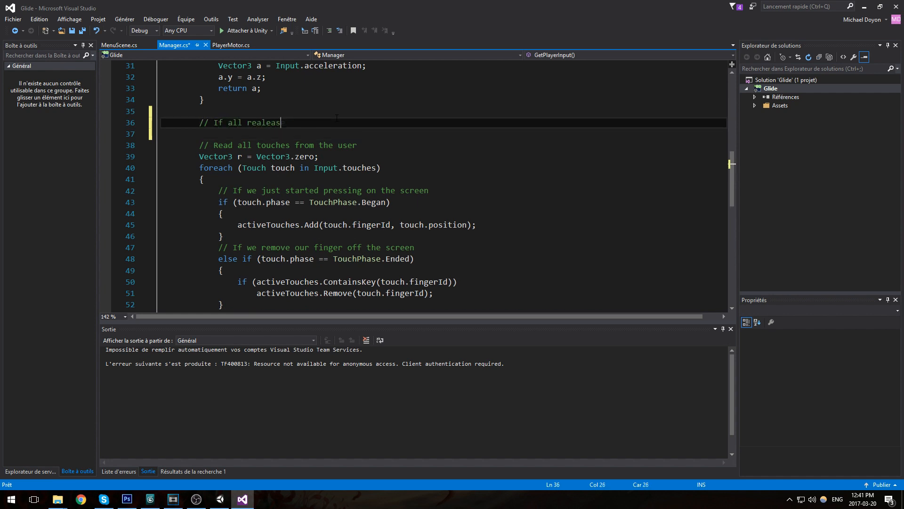
pyautogui.write('edlease')
# Step: Start an empty if statement on a new line below the "// If all released" comment in Manager.cs
pyautogui.press('Return')
pyautogui.write('if')
pyautogui.press('BackSpace')
pyautogui.press('BackSpace')
pyautogui.write('if(touch')
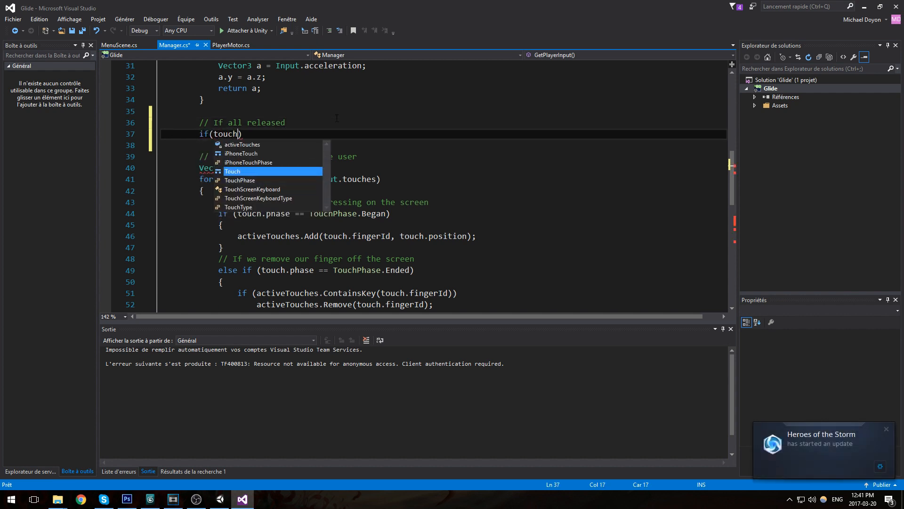
pyautogui.press('BackSpace')
pyautogui.press('BackSpace')
pyautogui.press('BackSpace')
pyautogui.press('BackSpace')
pyautogui.press('BackSpace')
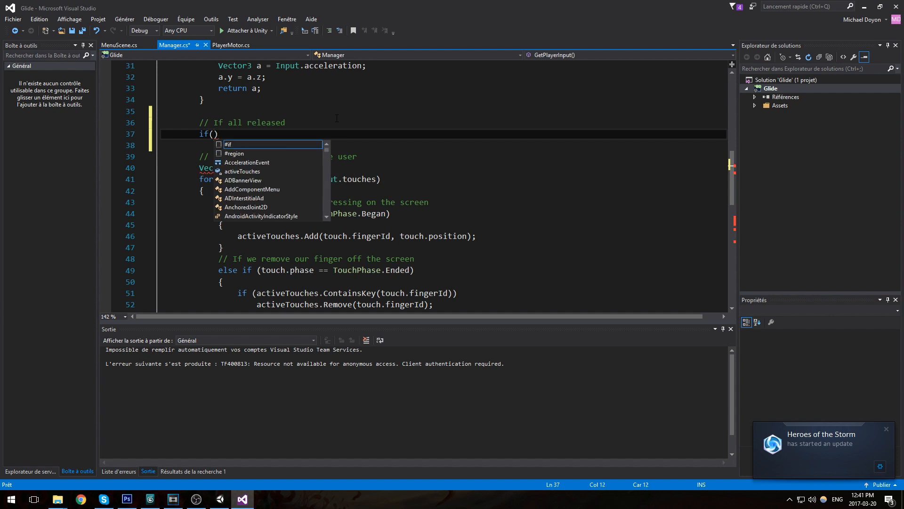
pyautogui.click(405, 121)
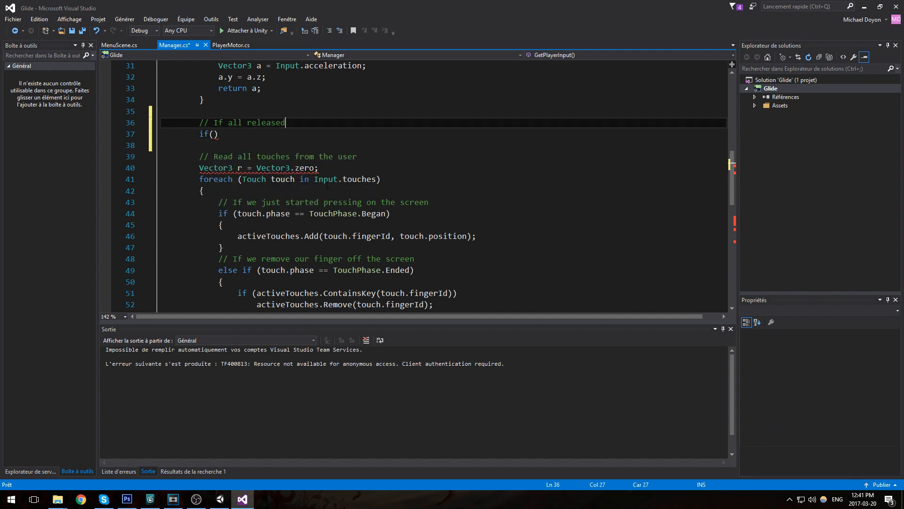
# Step: Reuse Input.touches from the foreach loop to complete the if condition as Input.touches.Length == 0
pyautogui.moveTo(315, 180); pyautogui.dragTo(376, 180)
pyautogui.hotkey('ctrl', 'c')
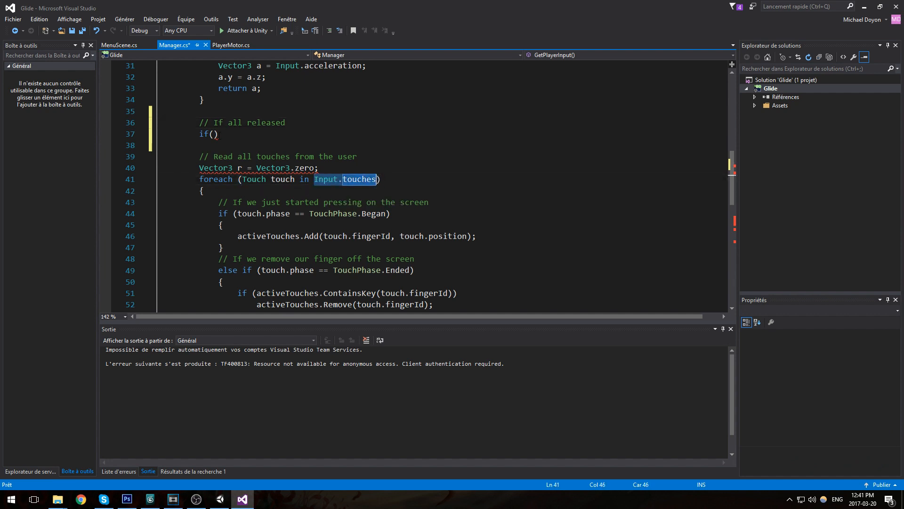
pyautogui.click(216, 135)
pyautogui.hotkey('ctrl', 'v')
pyautogui.write('.coun')
pyautogui.press('BackSpace')
pyautogui.press('BackSpace')
pyautogui.press('BackSpace')
pyautogui.write('len')
pyautogui.press('Tab')
pyautogui.write('== 0)')
# Step: Add a block to the if statement that calls activeTouches.Clear(); and save Manager.cs
pyautogui.press('Return')
pyautogui.write('{')
pyautogui.press('Return')
pyautogui.write('active')
pyautogui.press('Tab')
pyautogui.write('.Clear();')
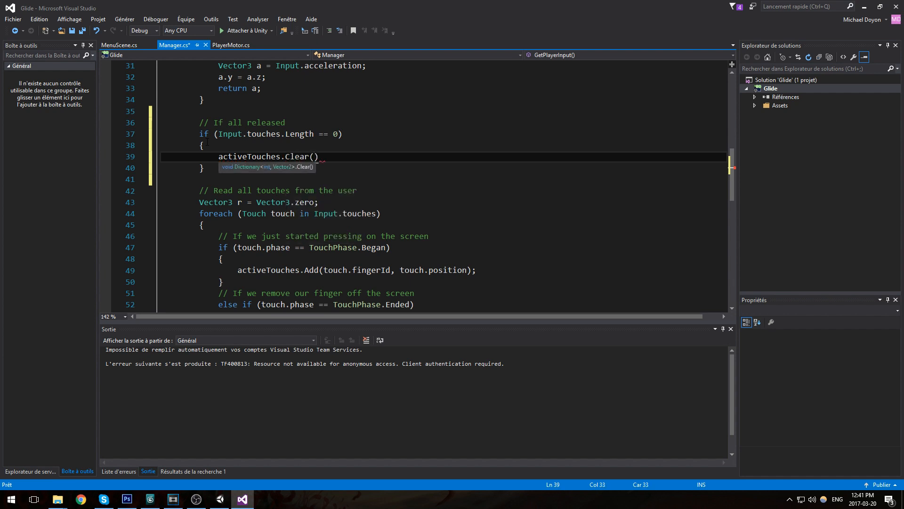
pyautogui.hotkey('ctrl', 's')
pyautogui.press('Down')
pyautogui.press('Down')
pyautogui.press('Down')
pyautogui.press('End')
# Step: Switch to Unity and play-test the game from the Preloader scene through the play menu into Level 0, then stop it
pyautogui.click(220, 498)
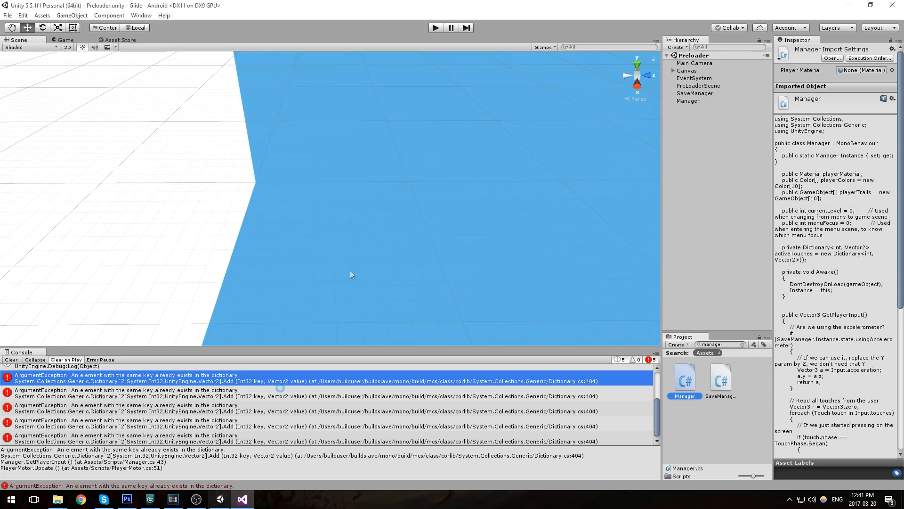
pyautogui.click(436, 28)
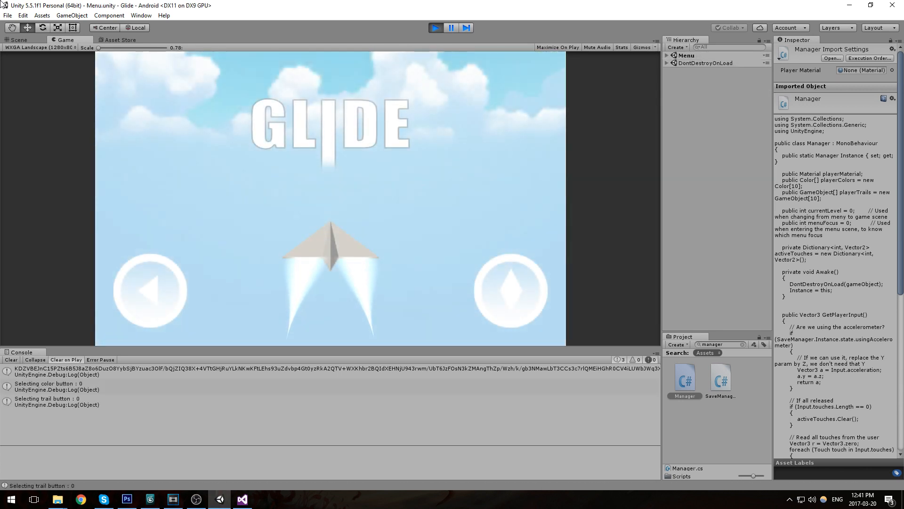
pyautogui.click(150, 290)
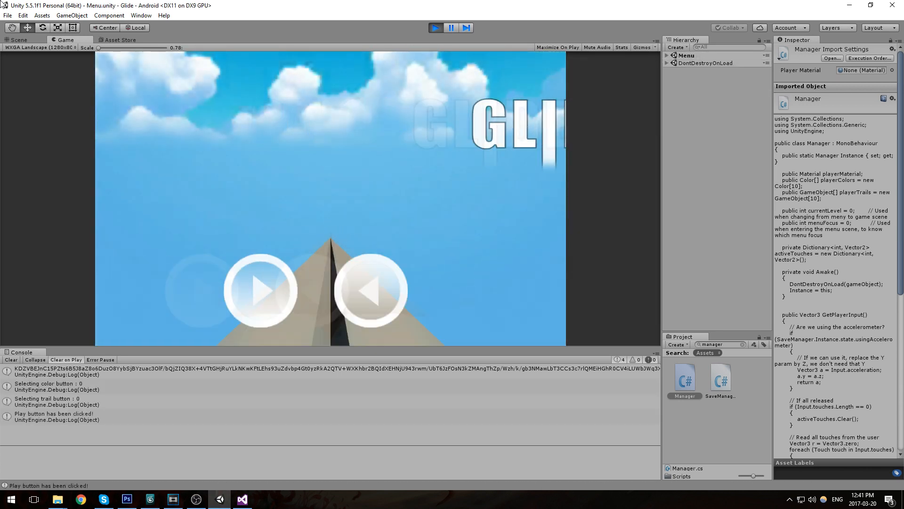
pyautogui.click(177, 151)
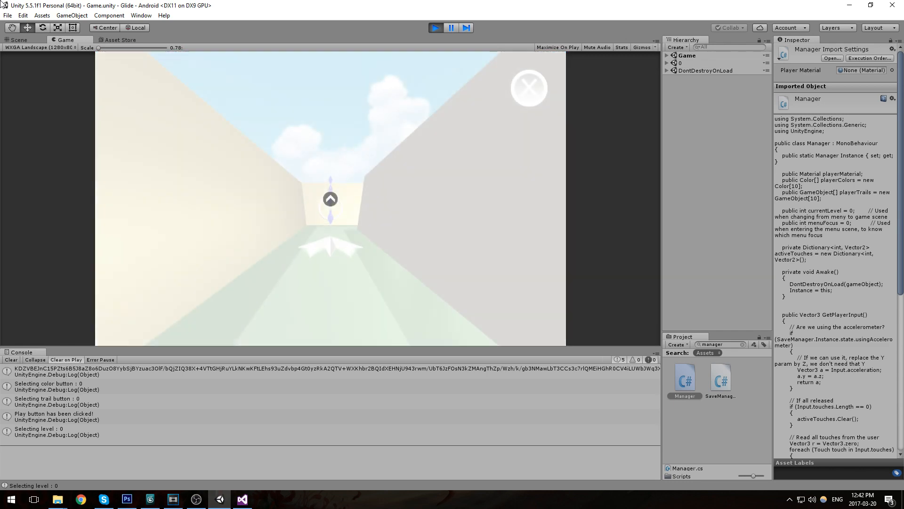
pyautogui.click(436, 28)
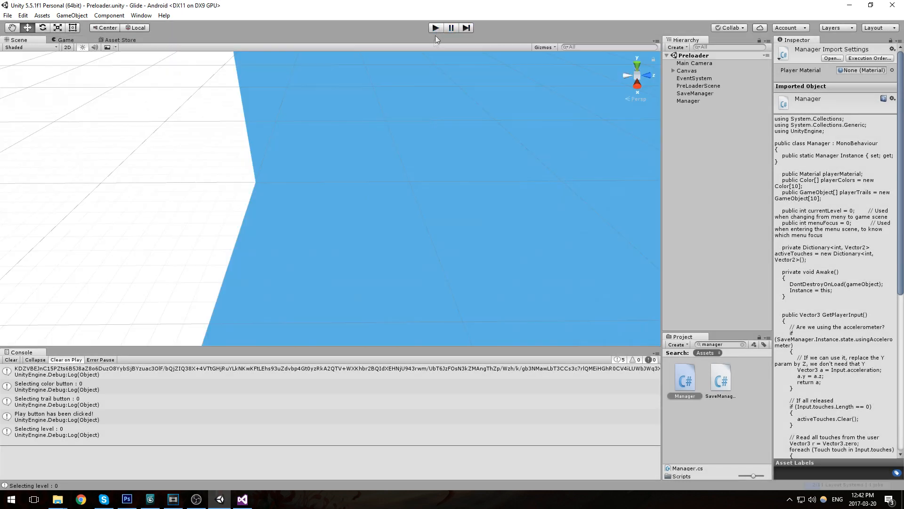
# Step: Open level scene 0 and rename the Cube object to DeathRoof
pyautogui.click(743, 344)
pyautogui.doubleClick(693, 383)
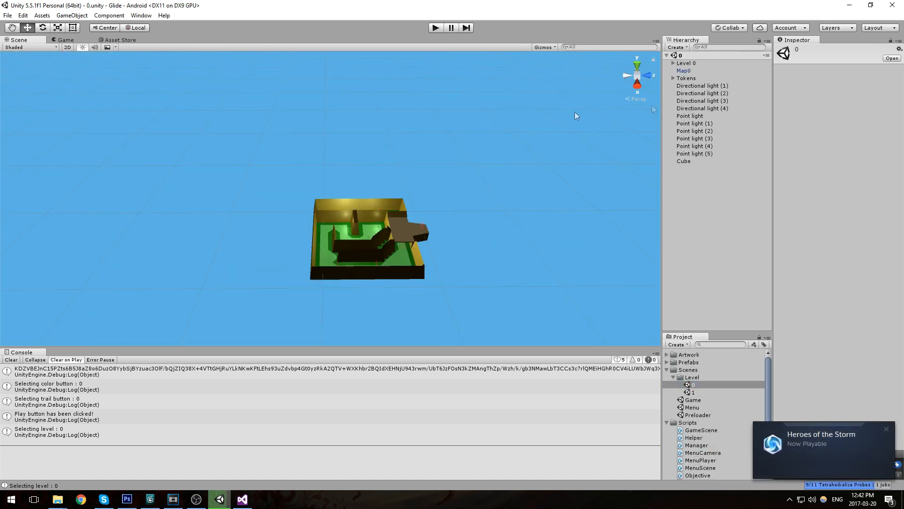
pyautogui.doubleClick(688, 161)
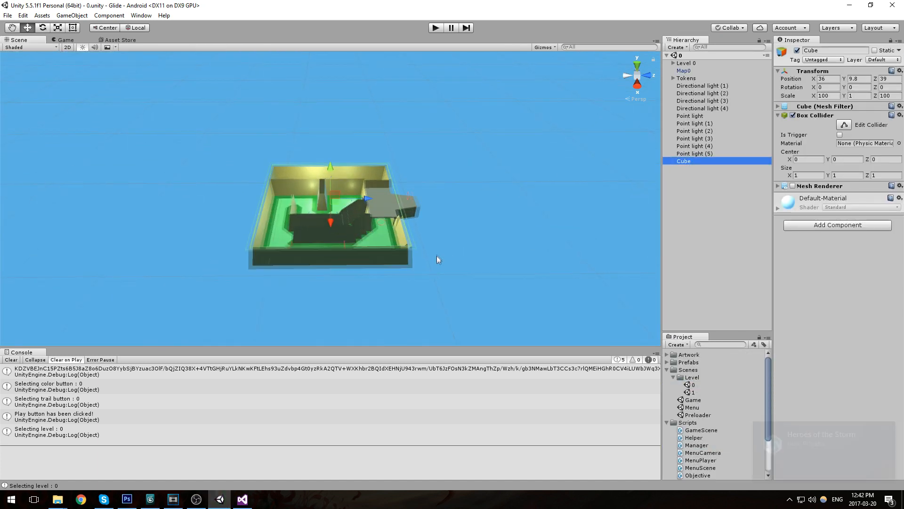
pyautogui.press('F2')
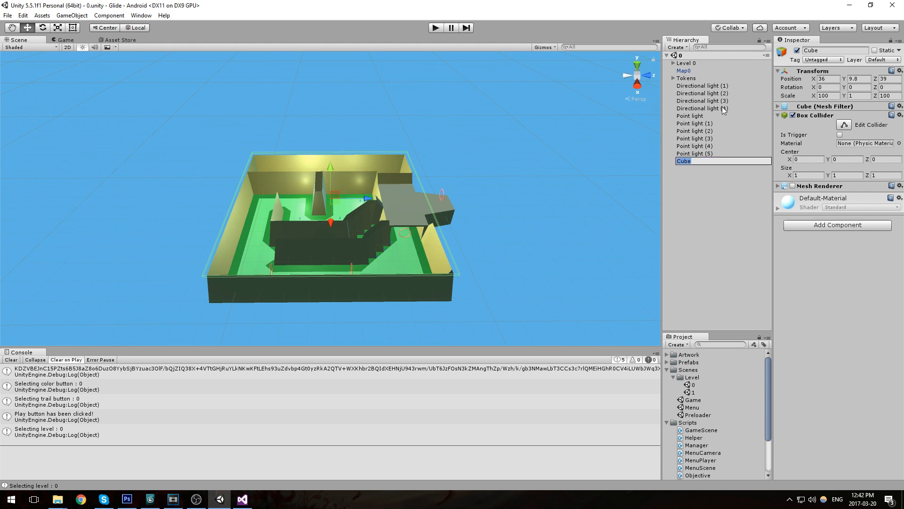
pyautogui.write('DeathRoof')
pyautogui.press('Return')
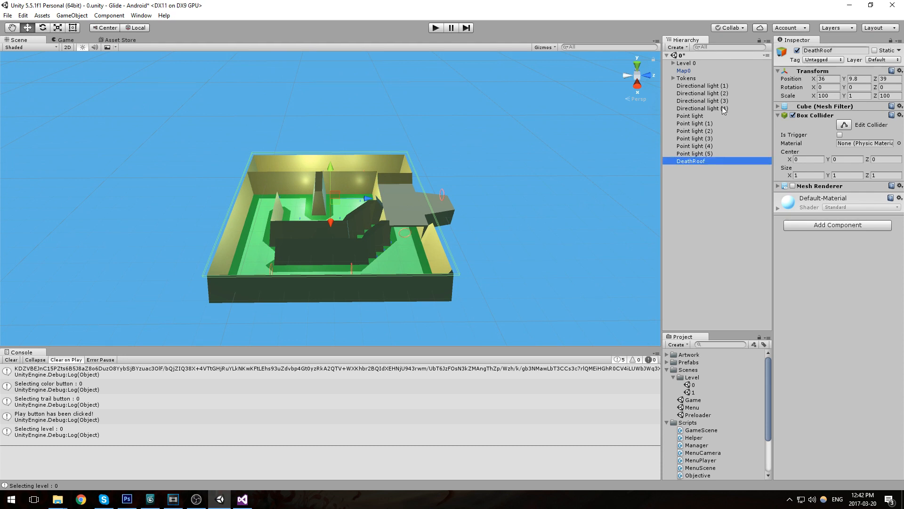
pyautogui.scroll(2, 595, 100)
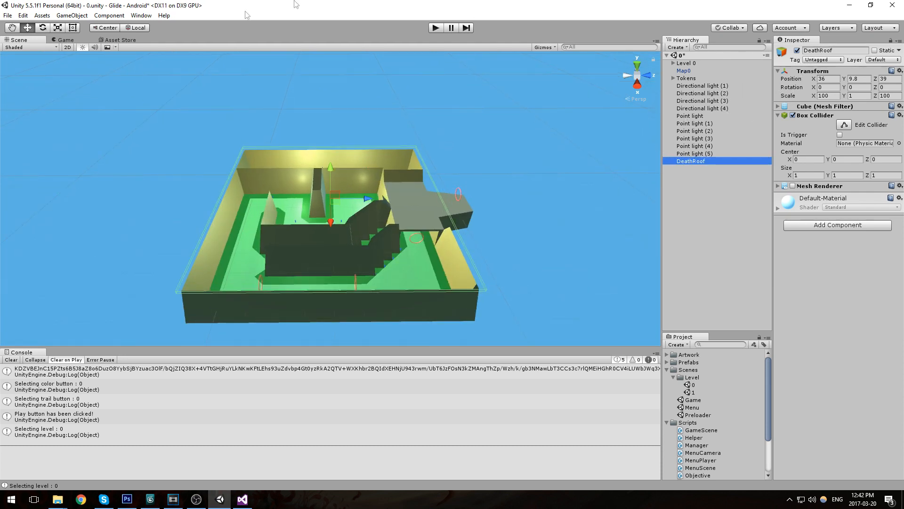
pyautogui.click(68, 47)
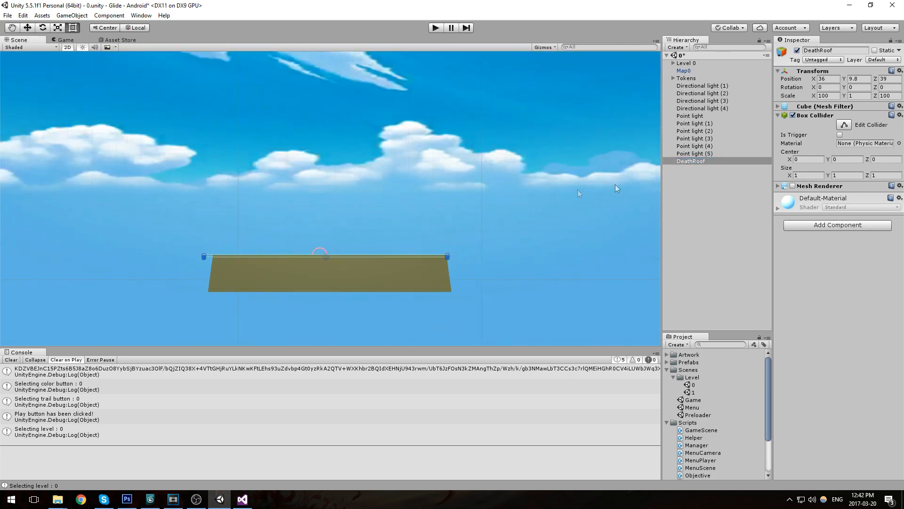
pyautogui.click(67, 47)
pyautogui.press('w')
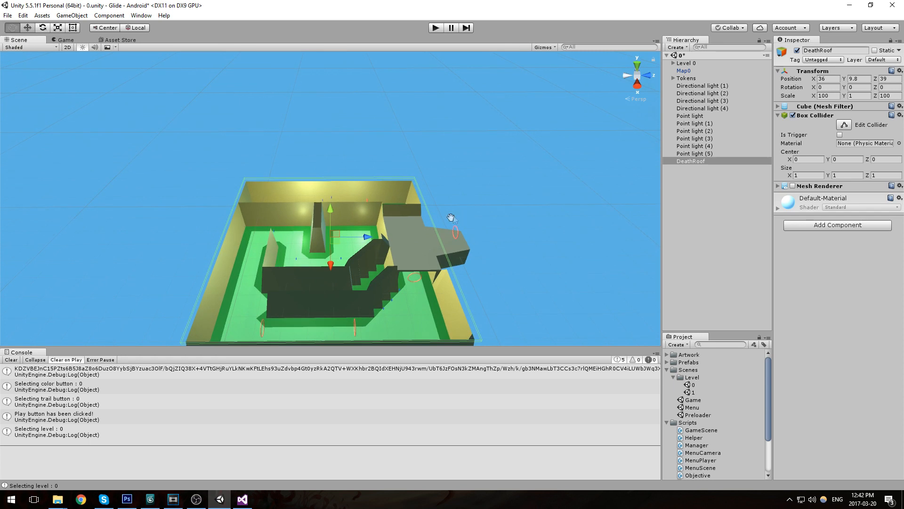
# Step: Set the DeathRoof's Z scale to 80 and move it along the Z axis to 24
pyautogui.moveTo(892, 96); pyautogui.dragTo(751, 109)
pyautogui.write('80')
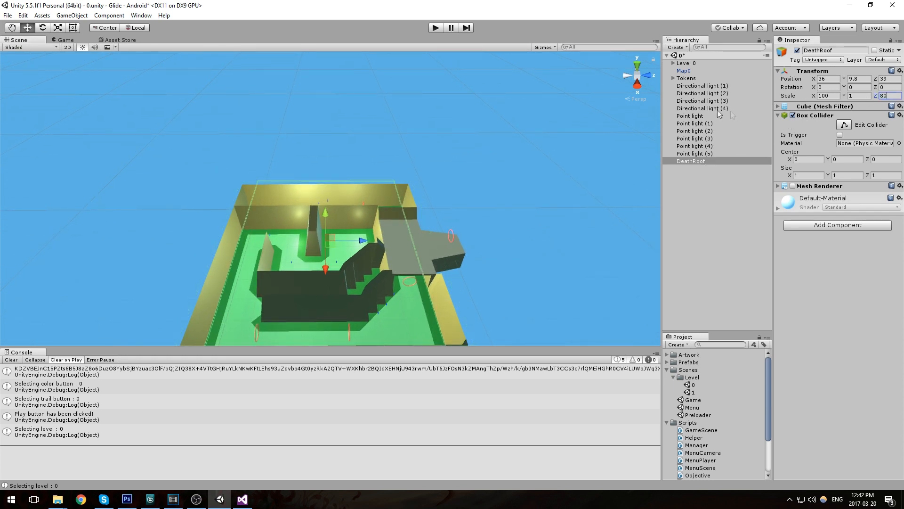
pyautogui.moveTo(363, 225); pyautogui.dragTo(363, 202, button='middle')
pyautogui.moveTo(363, 220); pyautogui.dragTo(332, 215)
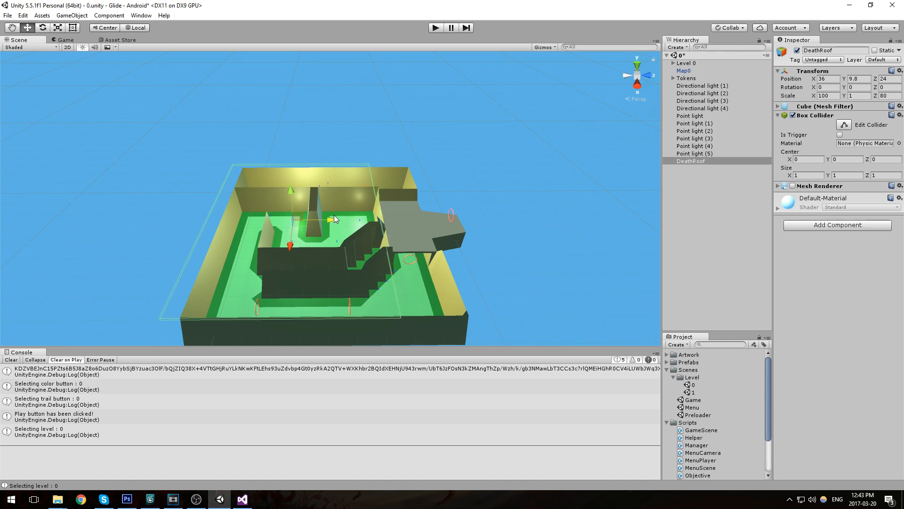
# Step: Duplicate the DeathRoof and move the copy beyond the map's edge to X -38, Z 47
pyautogui.hotkey('ctrl', 'd')
pyautogui.moveTo(296, 227); pyautogui.dragTo(399, 152)
pyautogui.moveTo(362, 170); pyautogui.dragTo(325, 158, button='right')
pyautogui.moveTo(299, 132); pyautogui.dragTo(248, 158)
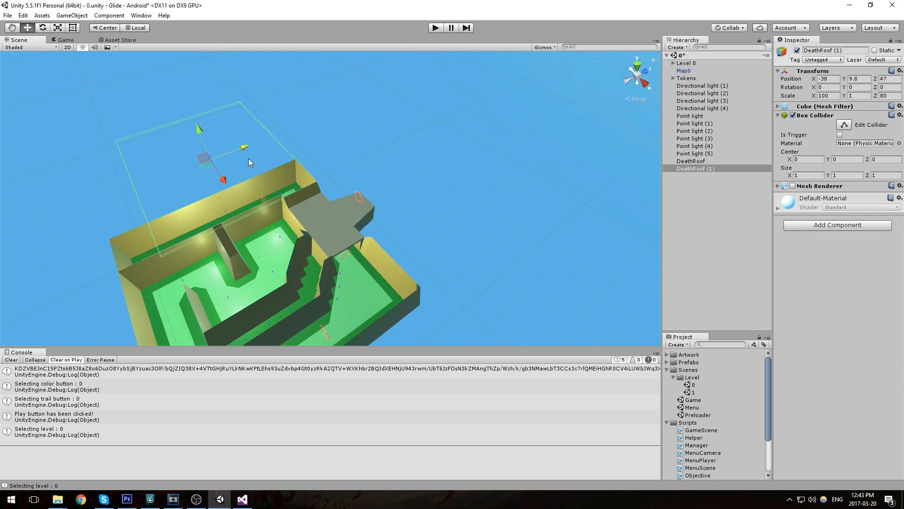
# Step: Duplicate the DeathRoof copy again, move the new one across the map to X 101, and save the scene
pyautogui.hotkey('ctrl', 'd')
pyautogui.moveTo(351, 294); pyautogui.dragTo(340, 289)
pyautogui.moveTo(315, 228); pyautogui.dragTo(364, 193, button='middle')
pyautogui.keyDown('alt'); pyautogui.moveTo(366, 196); pyautogui.dragTo(508, 254); pyautogui.keyUp('alt')
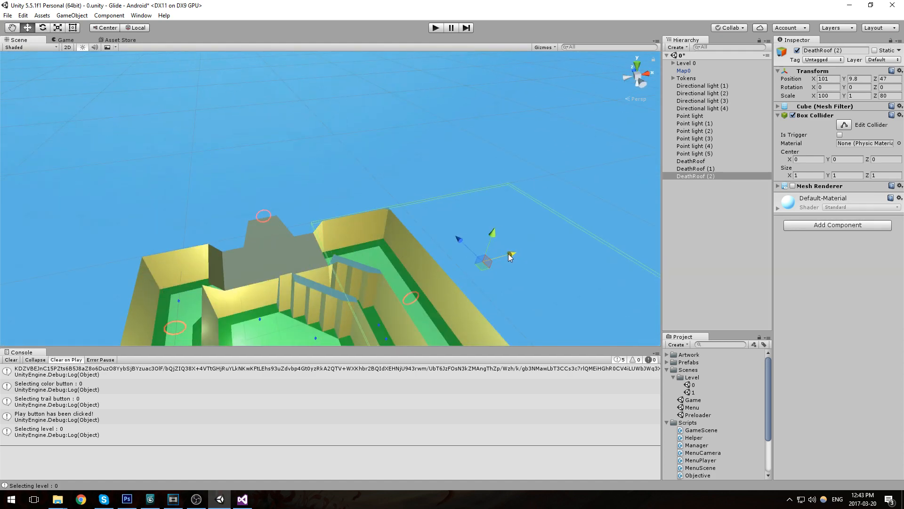
pyautogui.hotkey('ctrl', 's')
# Step: Select all three DeathRoof objects, examine their coverage over the map from several angles, then deselect them and collapse the Scenes folder
pyautogui.click(702, 163)
pyautogui.keyDown('shift'); pyautogui.click(703, 176); pyautogui.keyUp('shift')
pyautogui.moveTo(464, 272); pyautogui.dragTo(464, 271, button='middle')
pyautogui.keyDown('alt'); pyautogui.moveTo(465, 271); pyautogui.dragTo(393, 228); pyautogui.keyUp('alt')
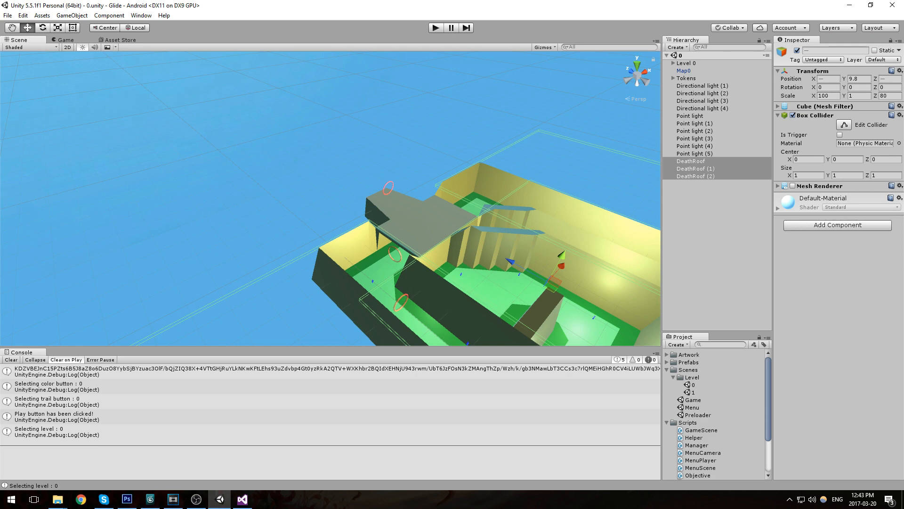
pyautogui.keyDown('alt'); pyautogui.moveTo(382, 132); pyautogui.dragTo(542, 199); pyautogui.keyUp('alt')
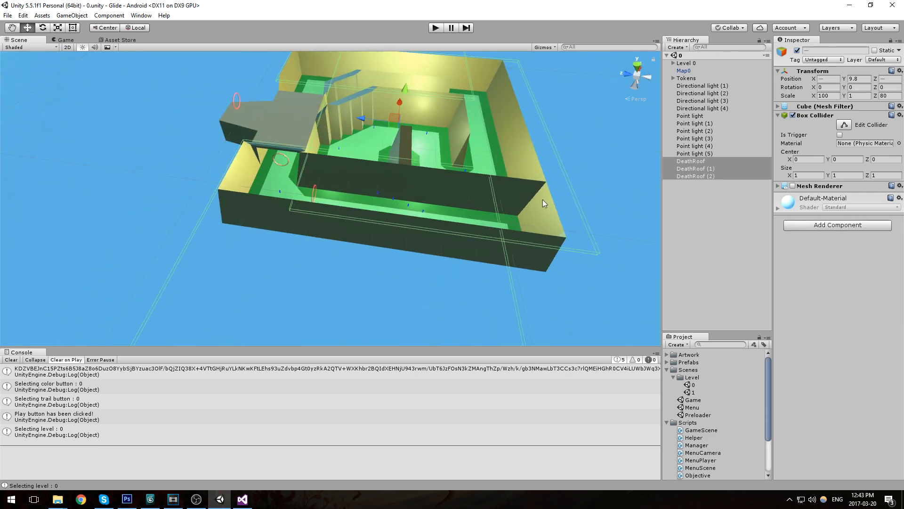
pyautogui.keyDown('alt'); pyautogui.moveTo(600, 183); pyautogui.dragTo(470, 193); pyautogui.keyUp('alt')
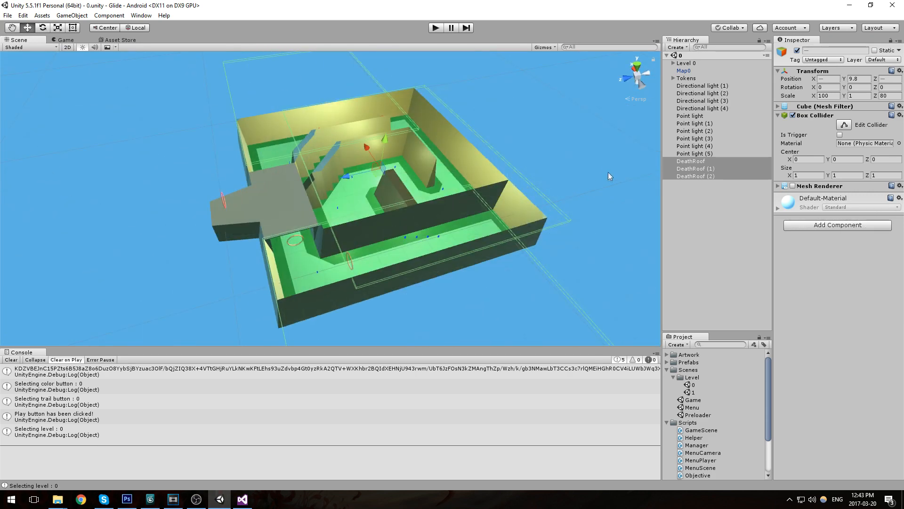
pyautogui.click(667, 301)
pyautogui.click(667, 370)
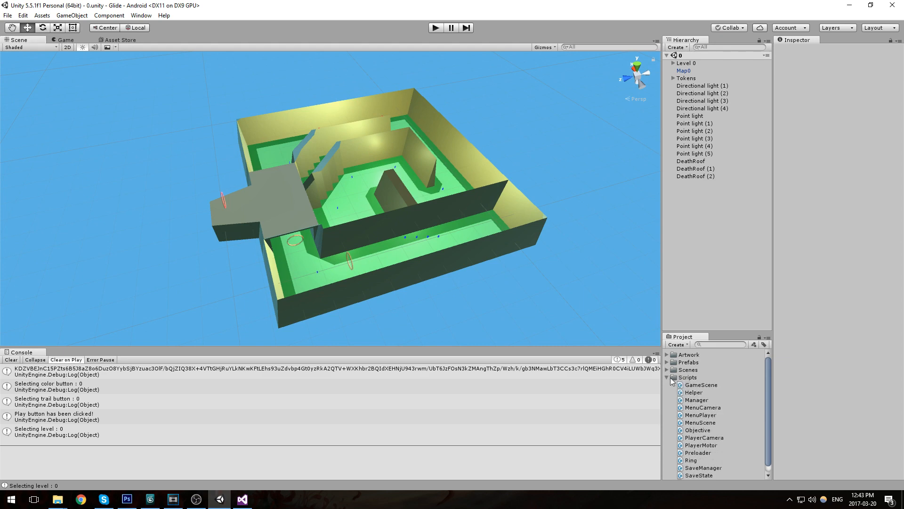